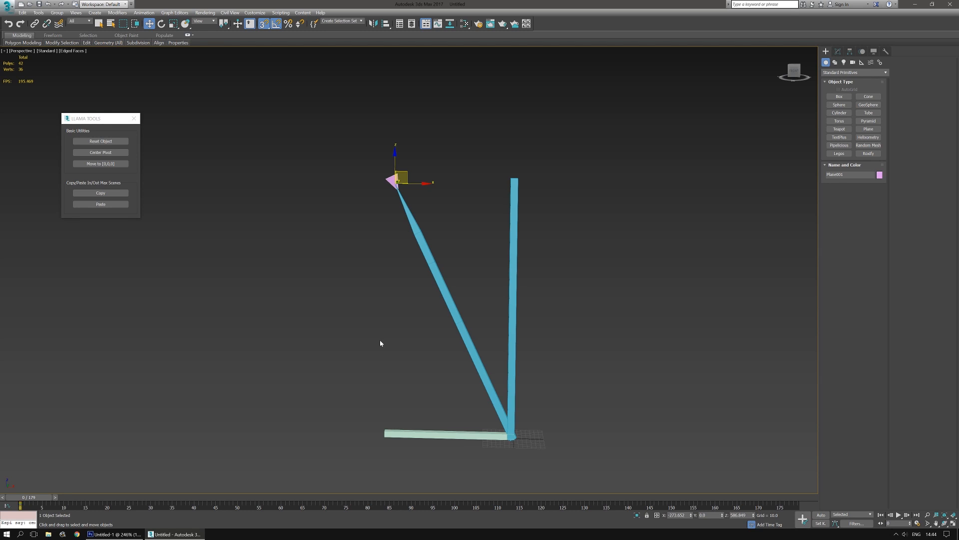
pyautogui.keyDown('alt'); pyautogui.moveTo(367, 342); pyautogui.dragTo(410, 329, button='middle'); pyautogui.keyUp('alt')
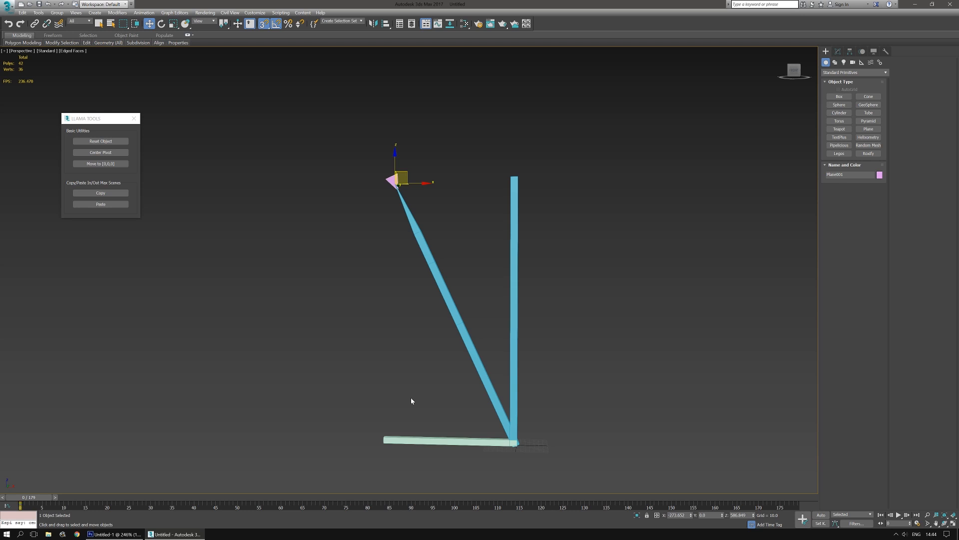
pyautogui.scroll(4, 429, 402)
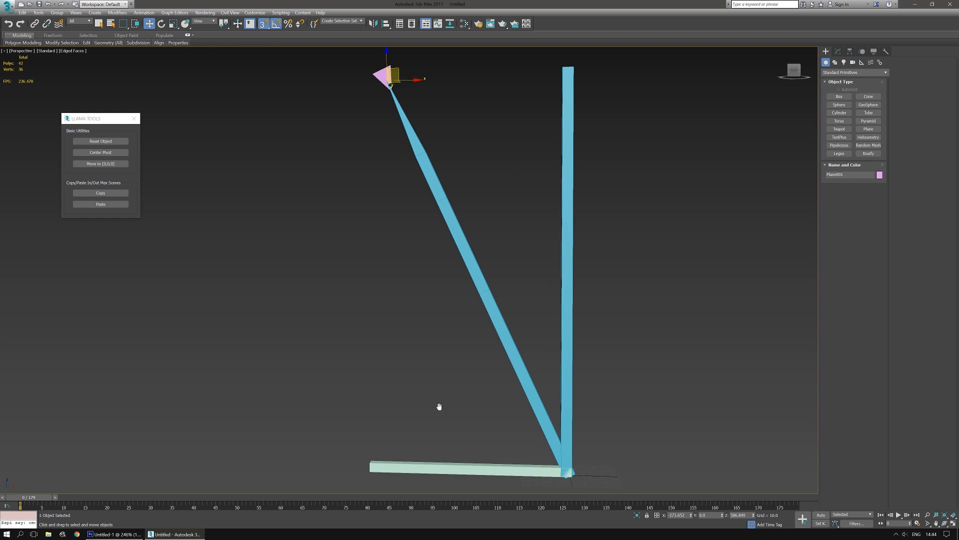
pyautogui.scroll(-4, 442, 417)
pyautogui.scroll(2, 424, 409)
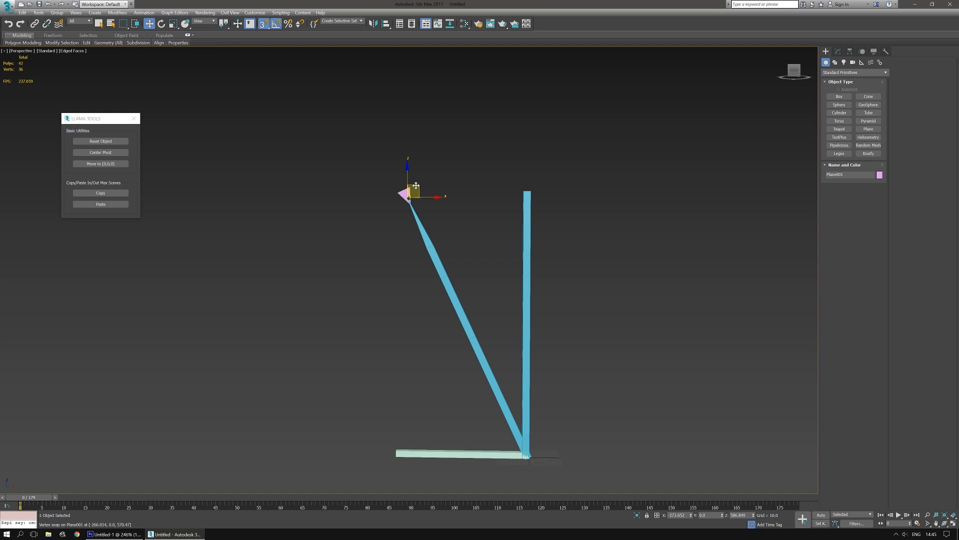
pyautogui.moveTo(355, 283)
pyautogui.keyDown('alt'); pyautogui.mouseDown(button='middle')
pyautogui.moveTo(385, 278)
pyautogui.moveTo(354, 281)
pyautogui.mouseUp(button='middle'); pyautogui.keyUp('alt')
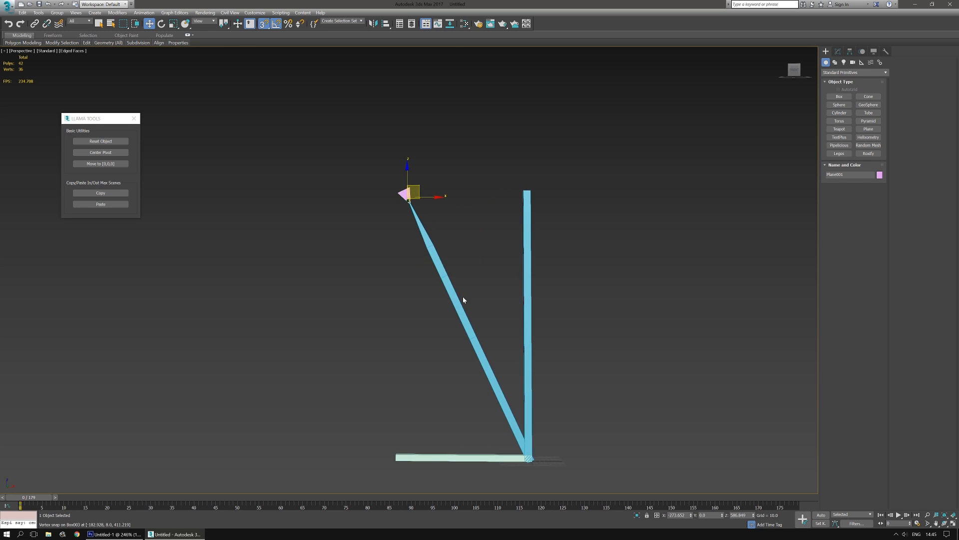
pyautogui.moveTo(460, 403); pyautogui.dragTo(444, 389, button='middle')
# Step: Look at the game screenshot with the white bars in Photoshop, and return to the 3ds Max scene
pyautogui.click(114, 534)
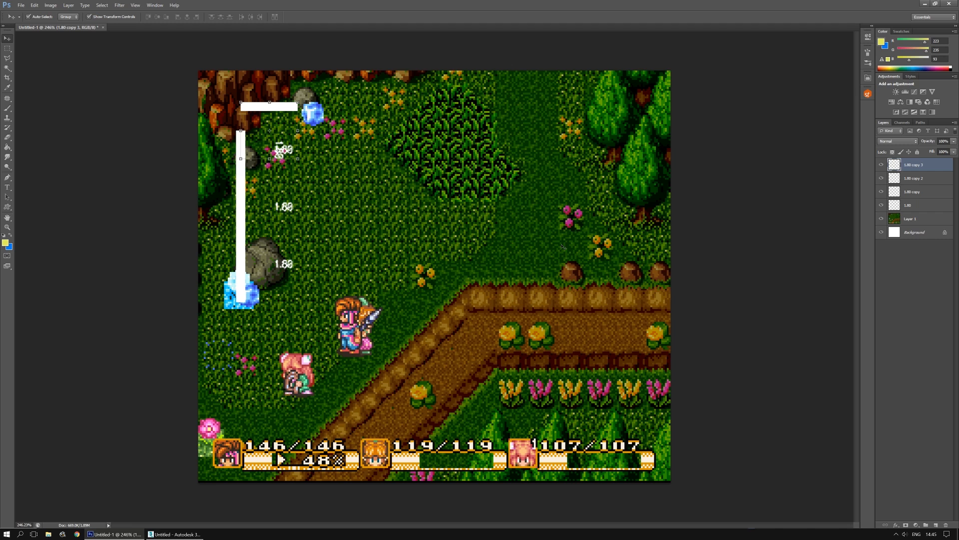
pyautogui.click(925, 3)
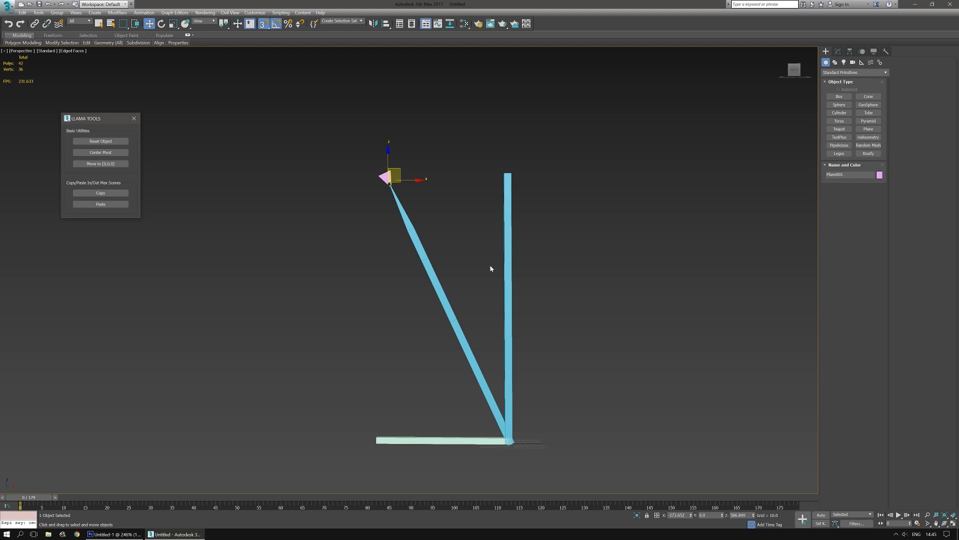
pyautogui.keyDown('alt'); pyautogui.moveTo(408, 315); pyautogui.dragTo(341, 237, button='middle'); pyautogui.keyUp('alt')
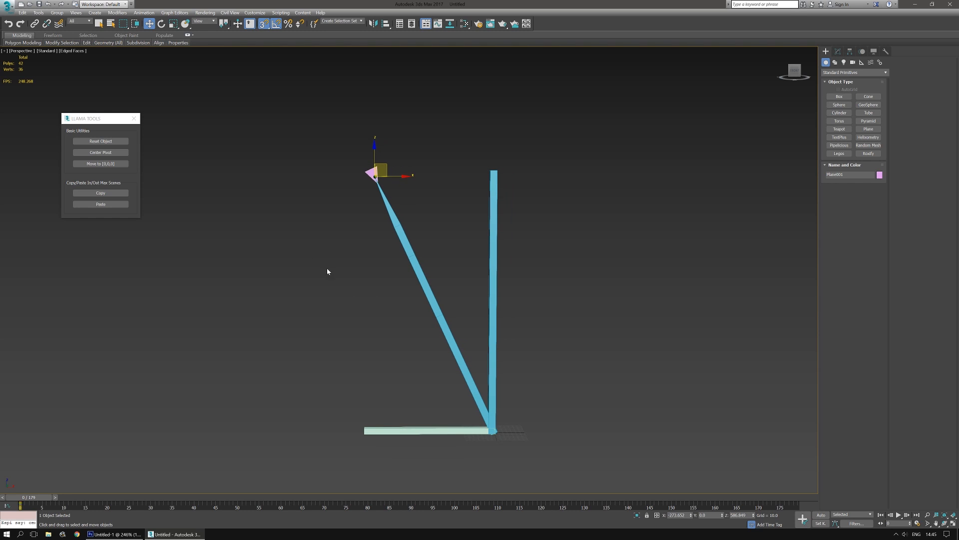
pyautogui.keyDown('alt'); pyautogui.moveTo(327, 271); pyautogui.dragTo(376, 256, button='middle'); pyautogui.keyUp('alt')
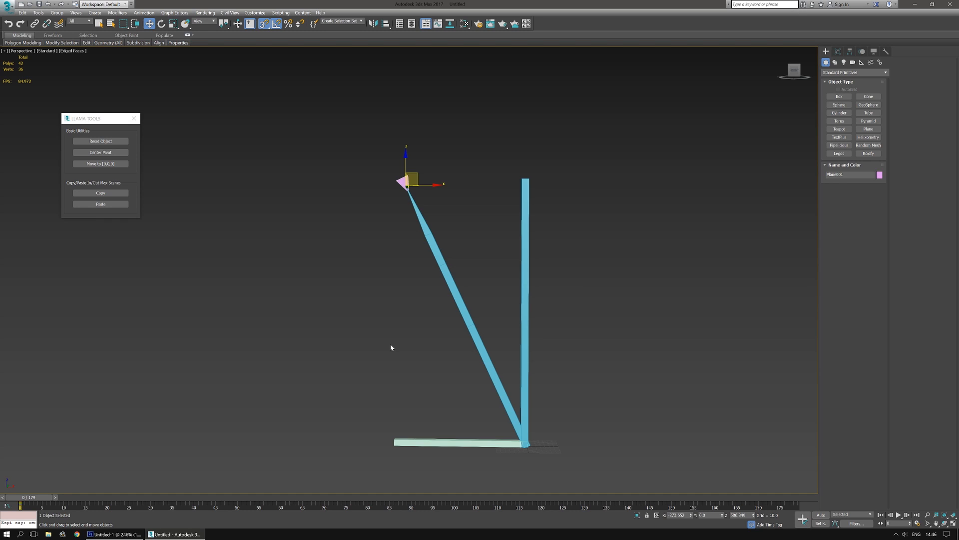
pyautogui.rightClick(415, 358)
pyautogui.moveTo(362, 271); pyautogui.dragTo(365, 299, button='middle')
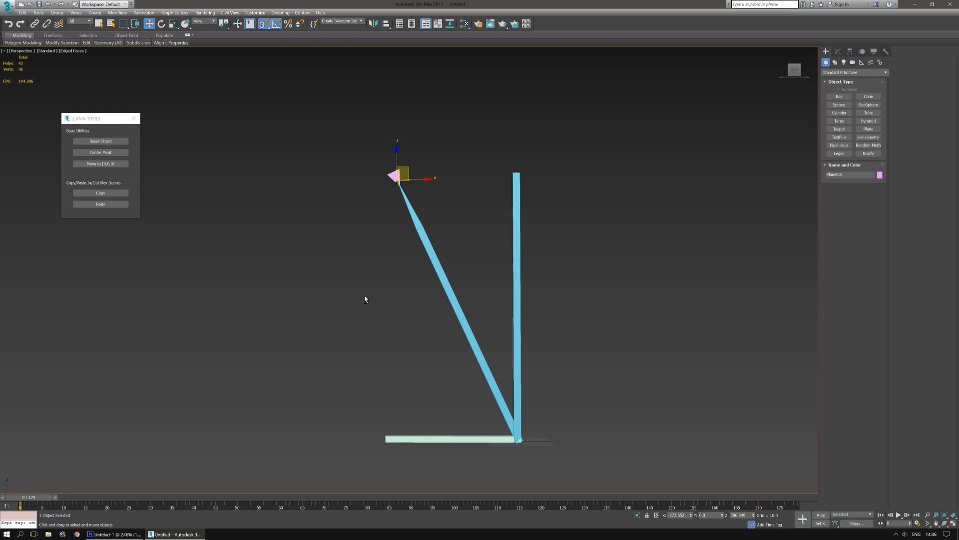
pyautogui.scroll(2, 360, 271)
pyautogui.scroll(-2, 360, 271)
pyautogui.moveTo(373, 307); pyautogui.dragTo(357, 301, button='middle')
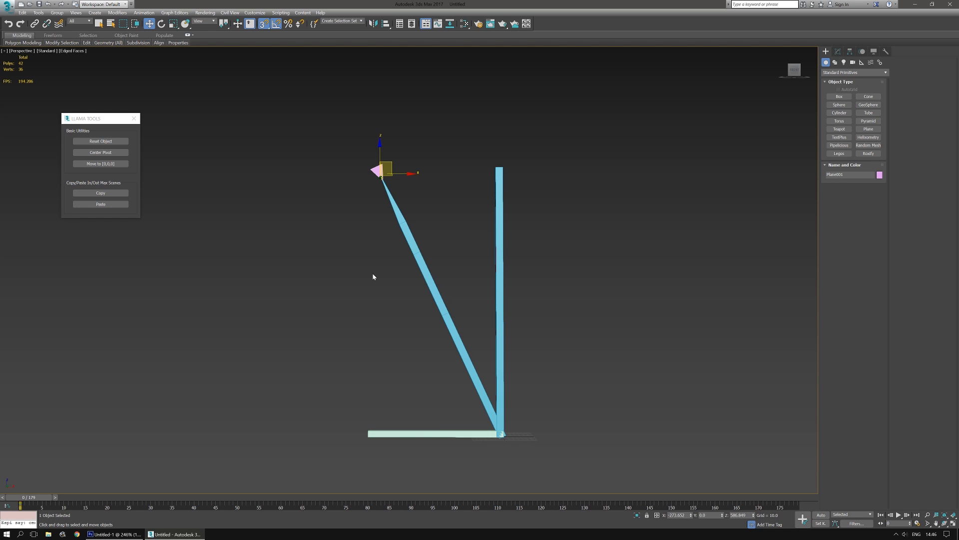
pyautogui.scroll(3, 378, 235)
pyautogui.moveTo(377, 234); pyautogui.dragTo(389, 211, button='middle')
pyautogui.moveTo(356, 288); pyautogui.dragTo(382, 274, button='middle')
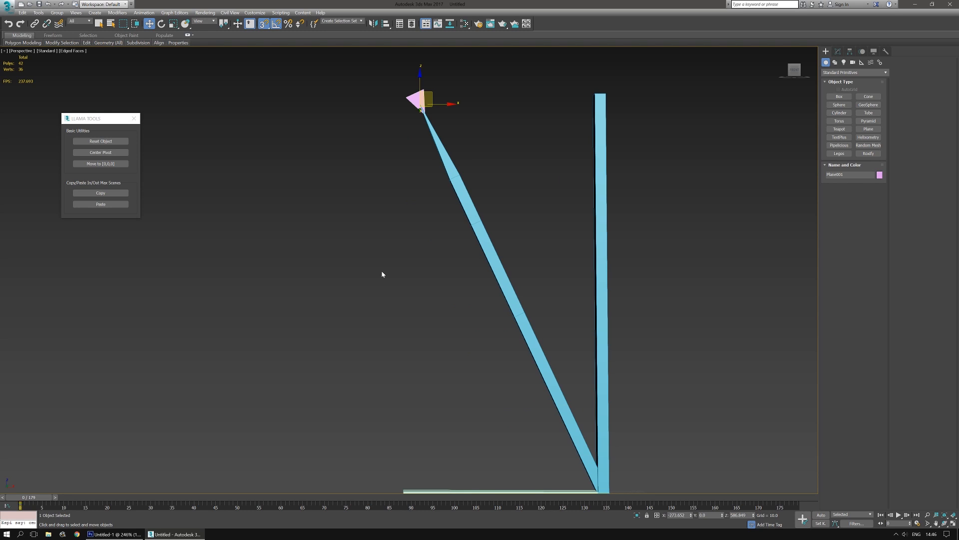
pyautogui.scroll(-2, 381, 273)
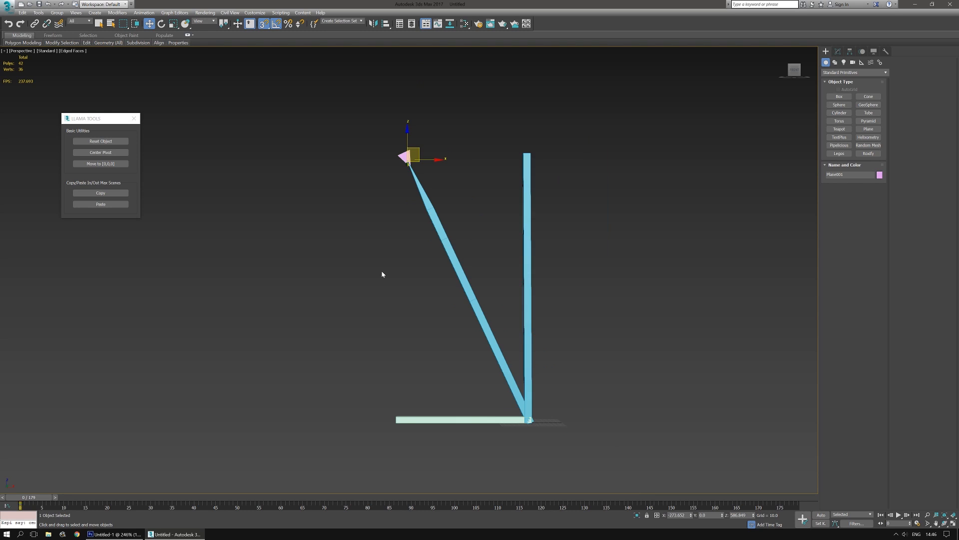
pyautogui.moveTo(444, 276); pyautogui.dragTo(423, 287, button='middle')
pyautogui.moveTo(341, 245)
pyautogui.mouseDown(button='middle')
pyautogui.moveTo(274, 263)
pyautogui.moveTo(357, 255)
pyautogui.moveTo(343, 257)
pyautogui.mouseUp(button='middle')
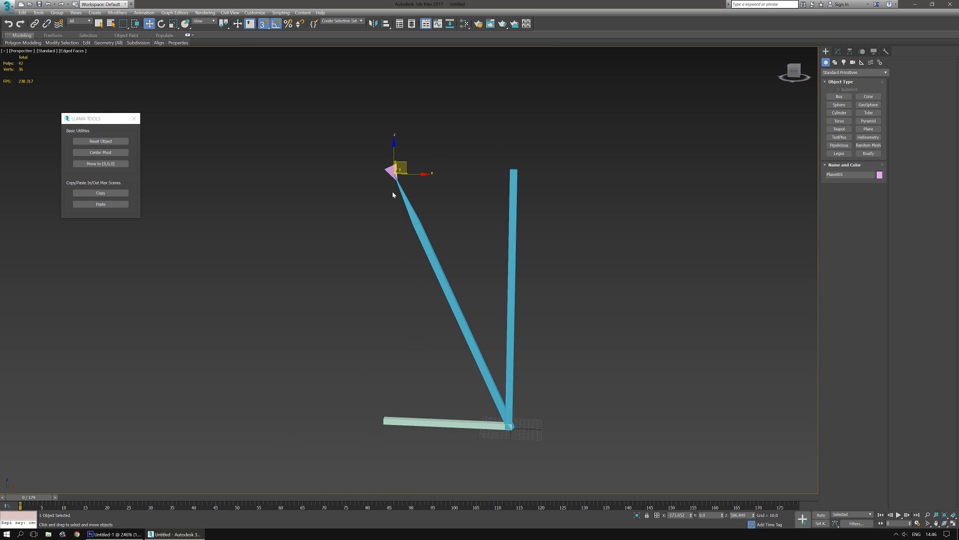
# Step: Turn on Auto Key and advance the timeline to frame 30
pyautogui.scroll(2, 375, 261)
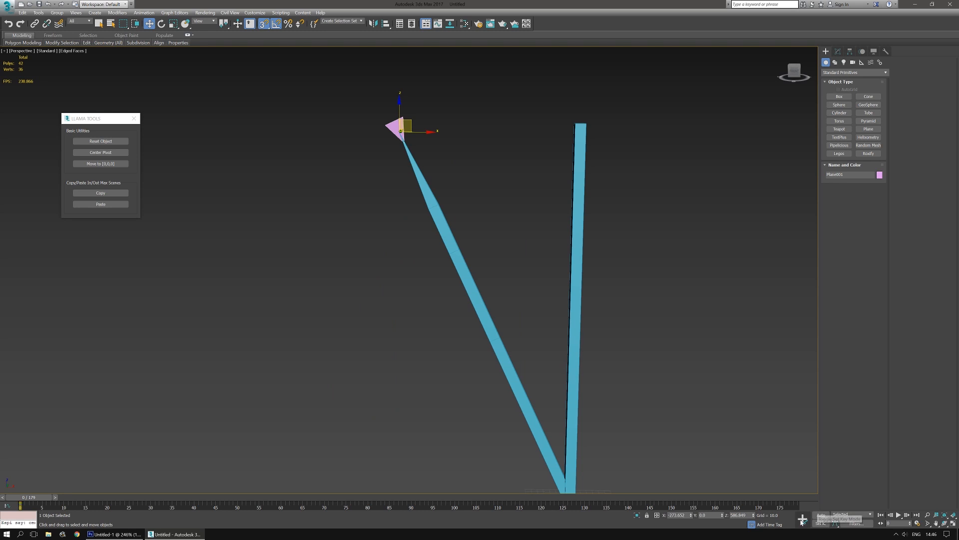
pyautogui.click(822, 515)
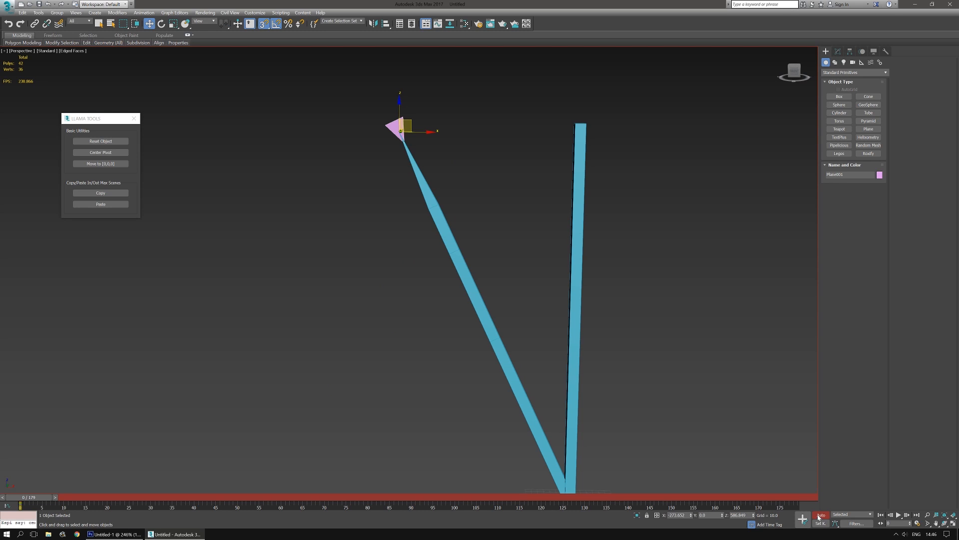
pyautogui.moveTo(417, 247); pyautogui.dragTo(422, 263, button='middle')
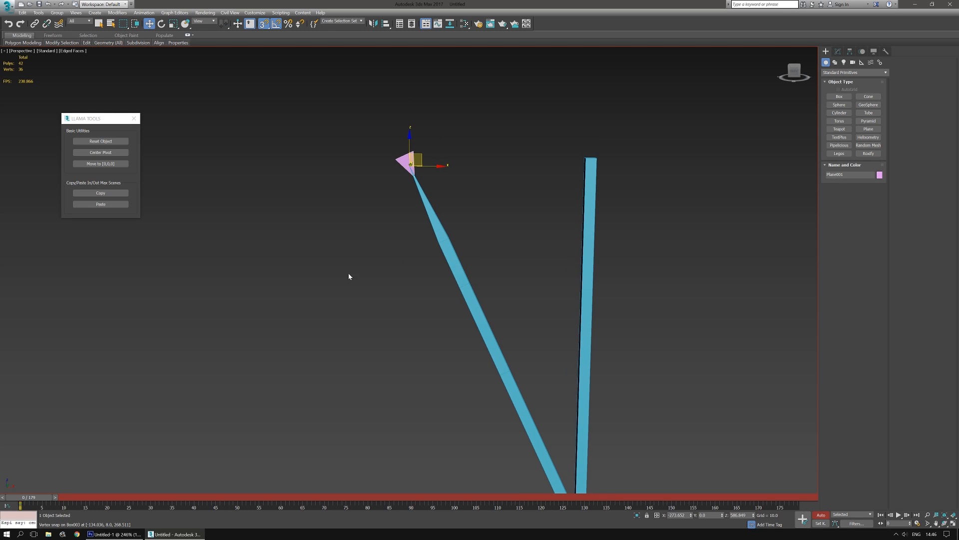
pyautogui.moveTo(380, 320); pyautogui.dragTo(354, 300, button='middle')
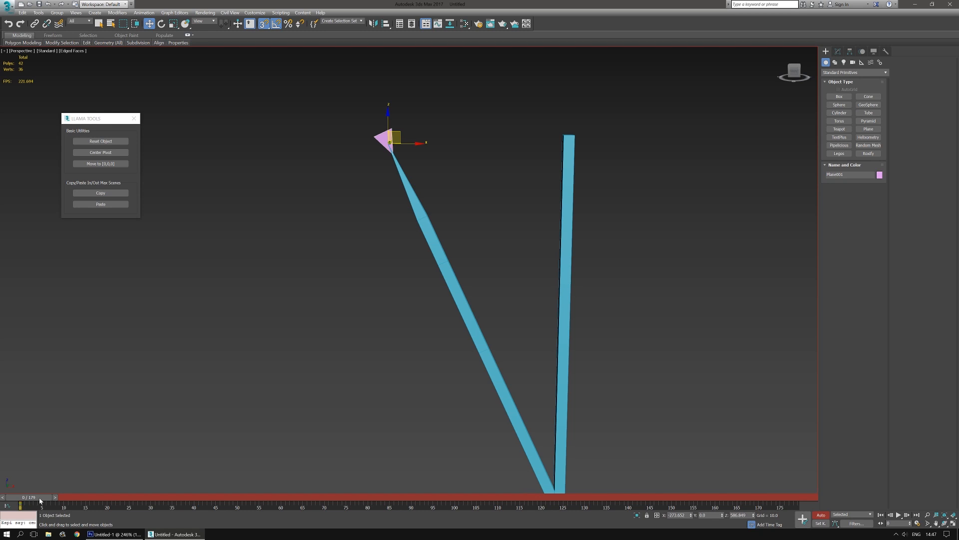
pyautogui.moveTo(38, 497); pyautogui.dragTo(167, 497)
pyautogui.moveTo(319, 150); pyautogui.dragTo(361, 221, button='middle')
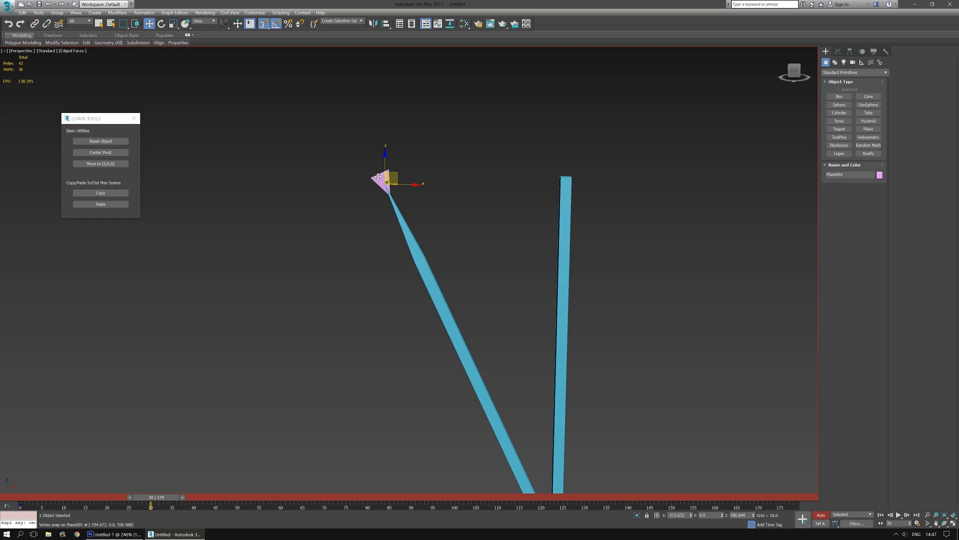
# Step: Rotate the pink plane about four full turns around its Y axis at frame 30, and return to the Move tool
pyautogui.keyDown('alt'); pyautogui.moveTo(366, 286); pyautogui.dragTo(369, 283, button='middle'); pyautogui.keyUp('alt')
pyautogui.press('e')
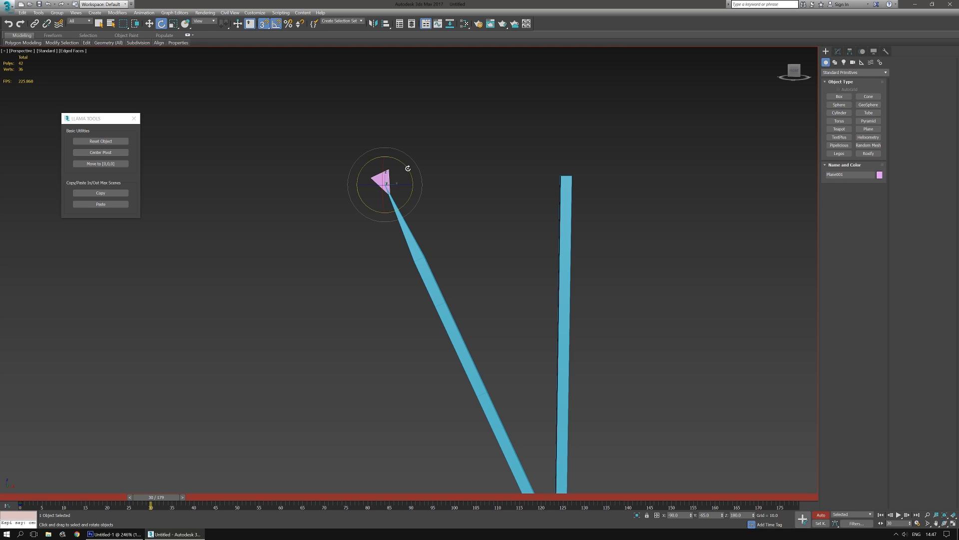
pyautogui.moveTo(408, 169); pyautogui.dragTo(655, 162)
pyautogui.moveTo(387, 338); pyautogui.dragTo(407, 289, button='middle')
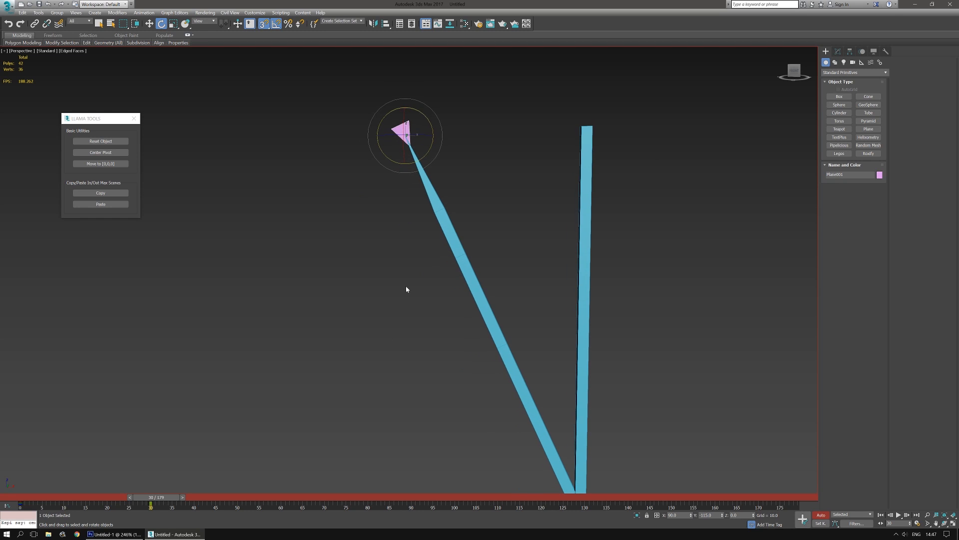
pyautogui.press('w')
pyautogui.moveTo(148, 498); pyautogui.dragTo(150, 479)
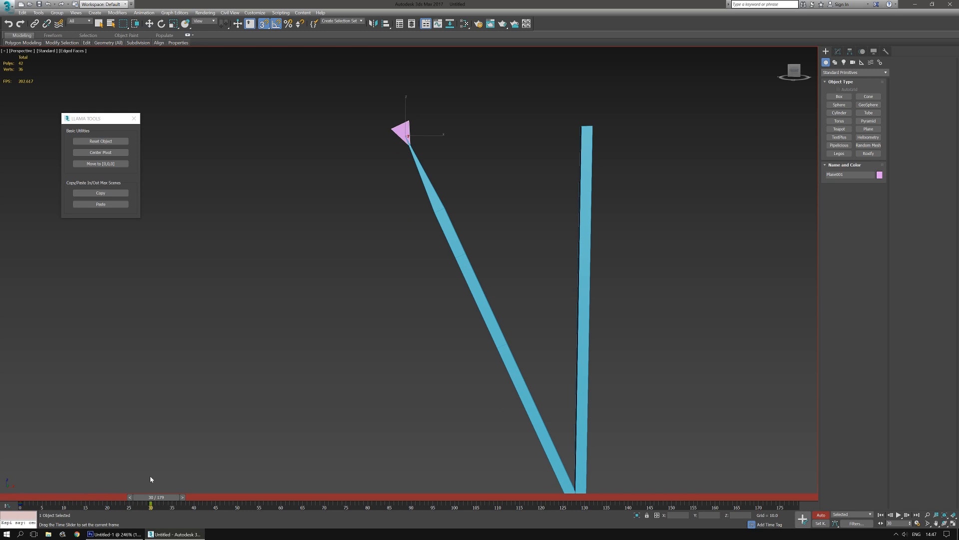
pyautogui.moveTo(150, 479)
pyautogui.mouseDown()
pyautogui.moveTo(129, 485)
pyautogui.moveTo(149, 479)
pyautogui.mouseUp()
pyautogui.press('w')
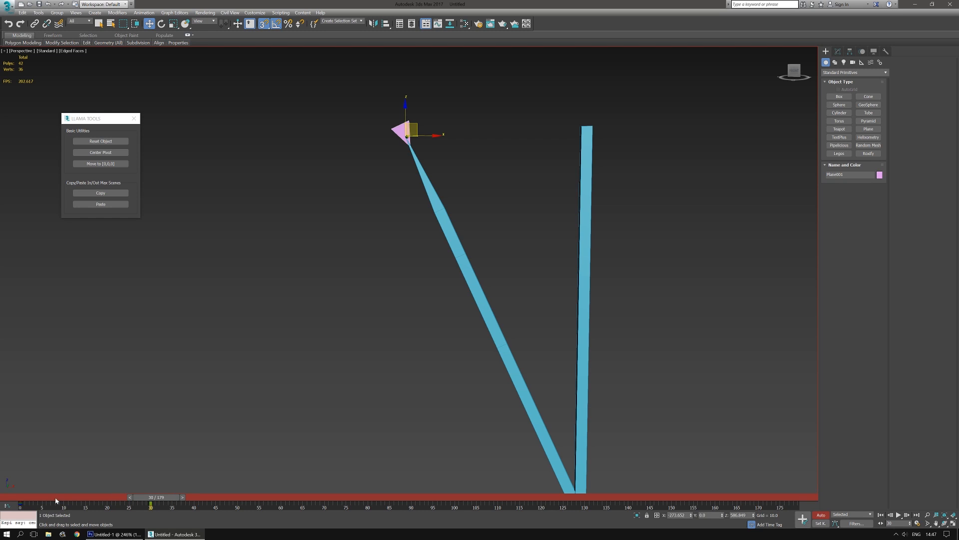
# Step: Open the mini curve editor, detach it as a floating window and make it taller
pyautogui.click(6, 506)
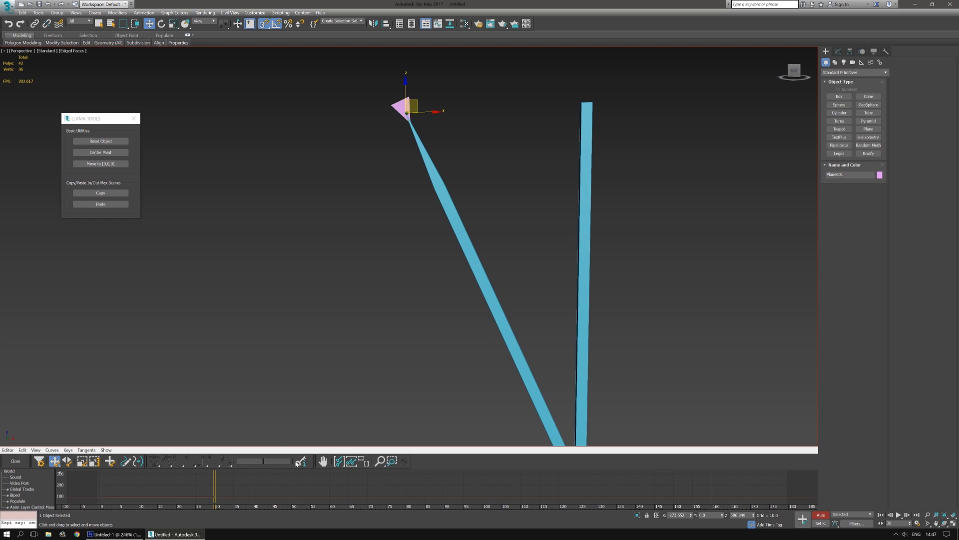
pyautogui.moveTo(320, 448); pyautogui.dragTo(356, 398)
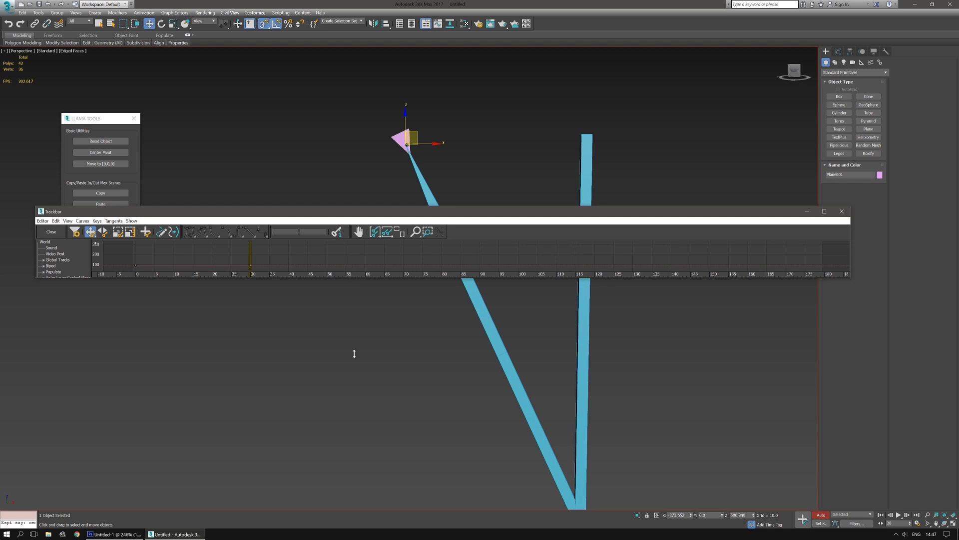
pyautogui.moveTo(382, 206); pyautogui.dragTo(383, 158)
pyautogui.moveTo(355, 281); pyautogui.dragTo(388, 295, button='middle')
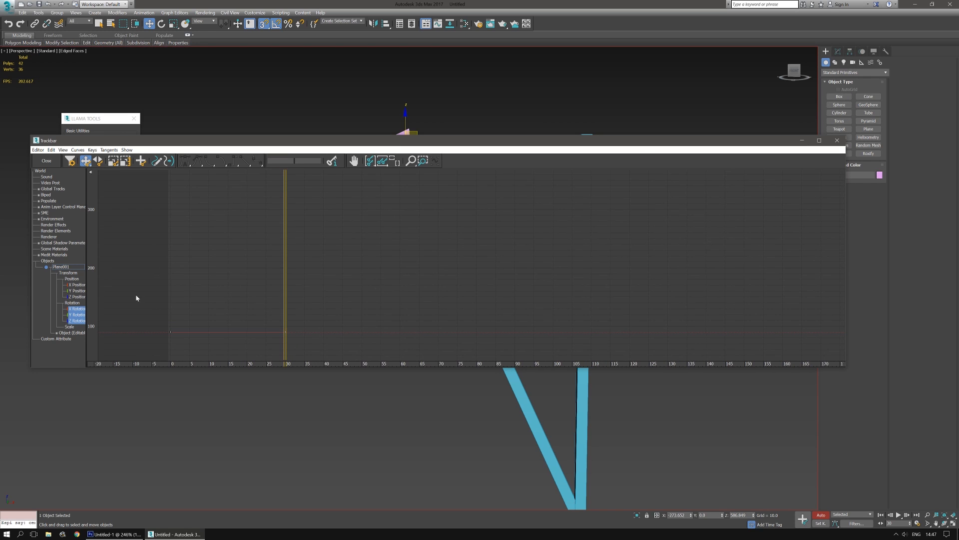
# Step: Show only the plane's Y Rotation curve in an enlarged curve editor, fitting its full time and value range
pyautogui.click(71, 304)
pyautogui.click(77, 314)
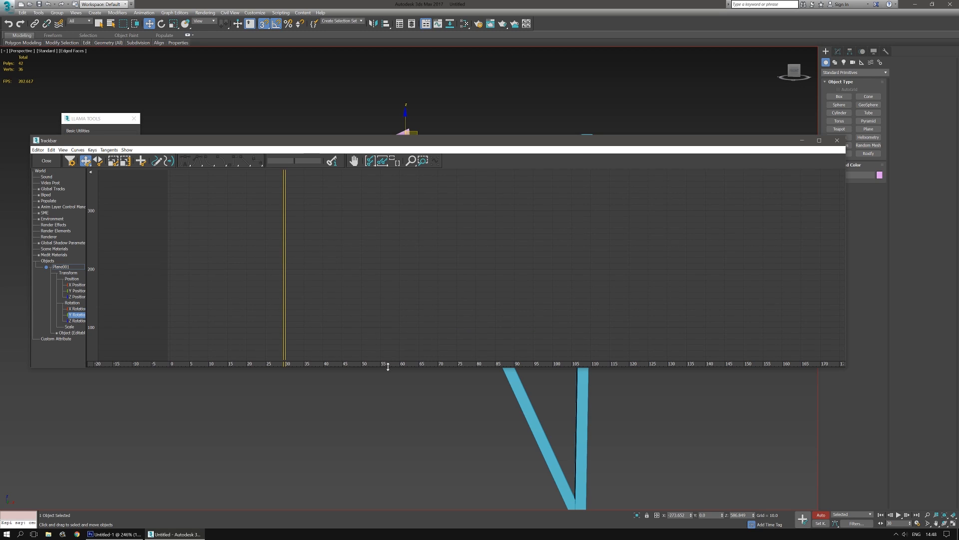
pyautogui.moveTo(848, 368); pyautogui.dragTo(906, 492)
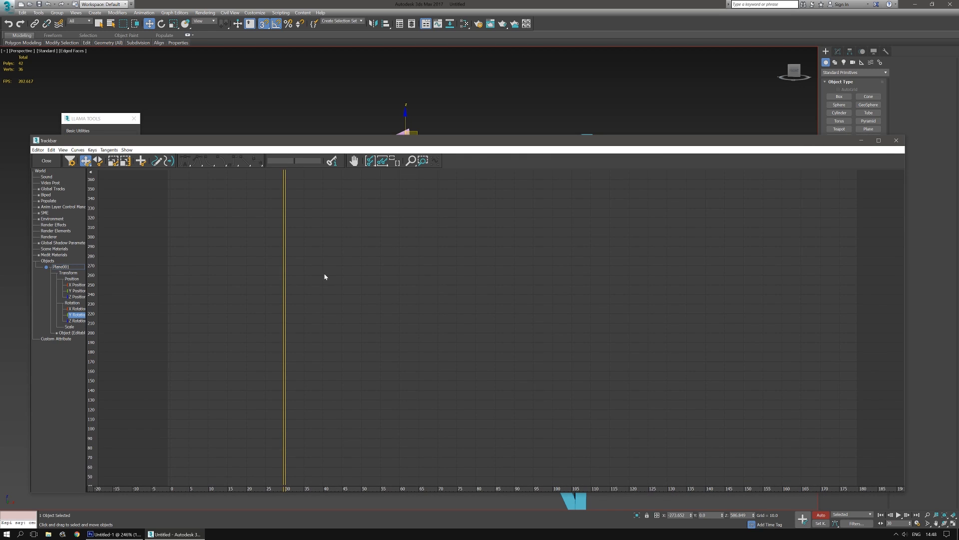
pyautogui.click(370, 161)
pyautogui.click(382, 160)
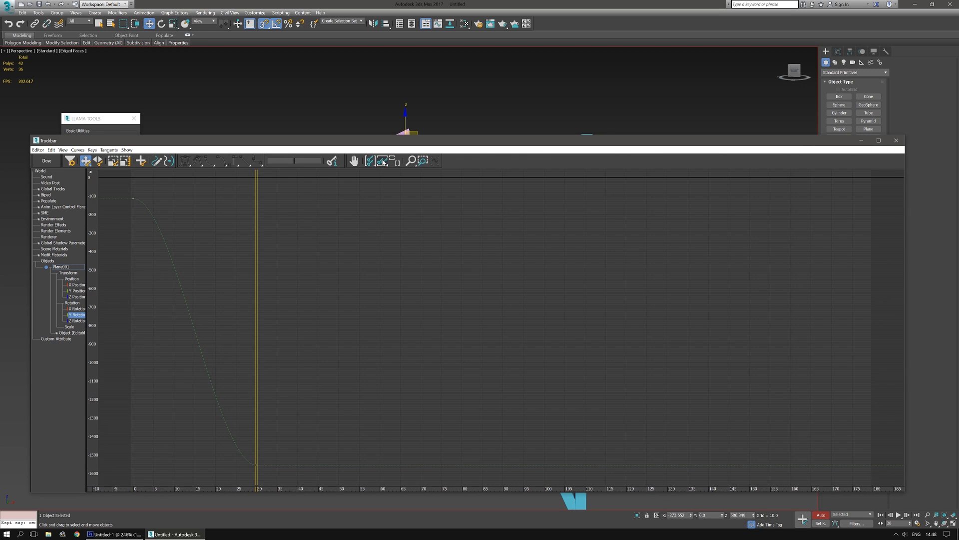
pyautogui.moveTo(182, 263); pyautogui.dragTo(376, 283, button='middle')
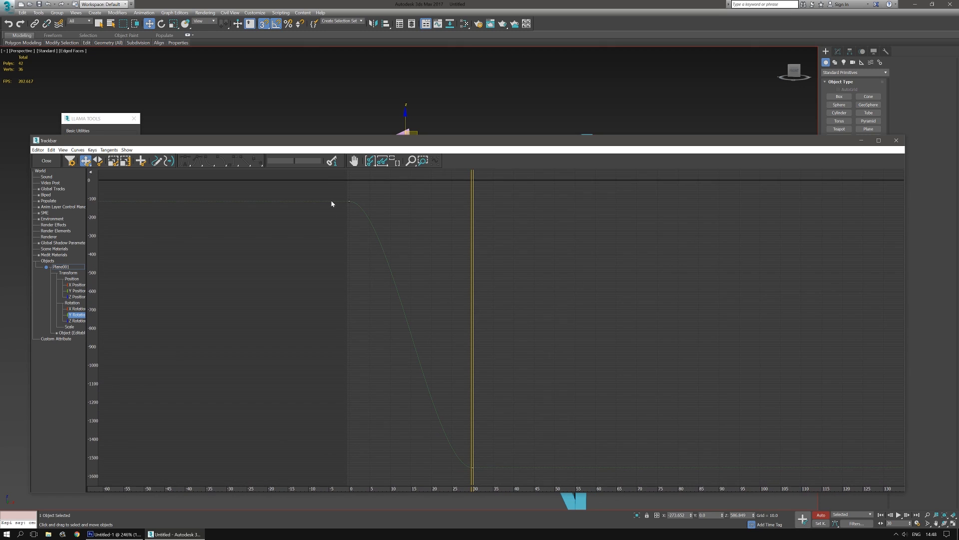
# Step: Adjust the Y Rotation curve by pulling the frame 0 key's tangent handle downward, and close the curve editor
pyautogui.moveTo(328, 194); pyautogui.dragTo(496, 438)
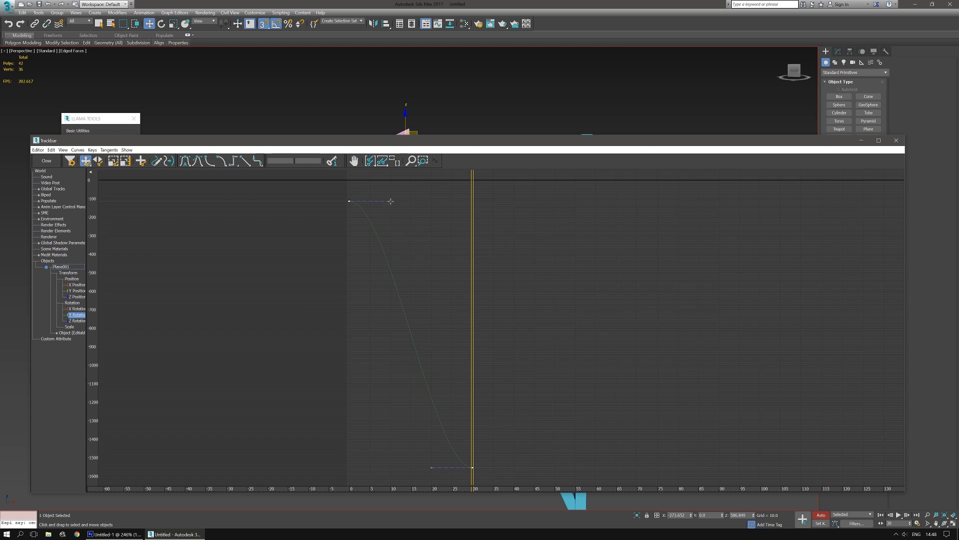
pyautogui.click(420, 227)
pyautogui.click(350, 200)
pyautogui.moveTo(391, 200); pyautogui.dragTo(397, 453)
pyautogui.moveTo(497, 146); pyautogui.dragTo(0, 132)
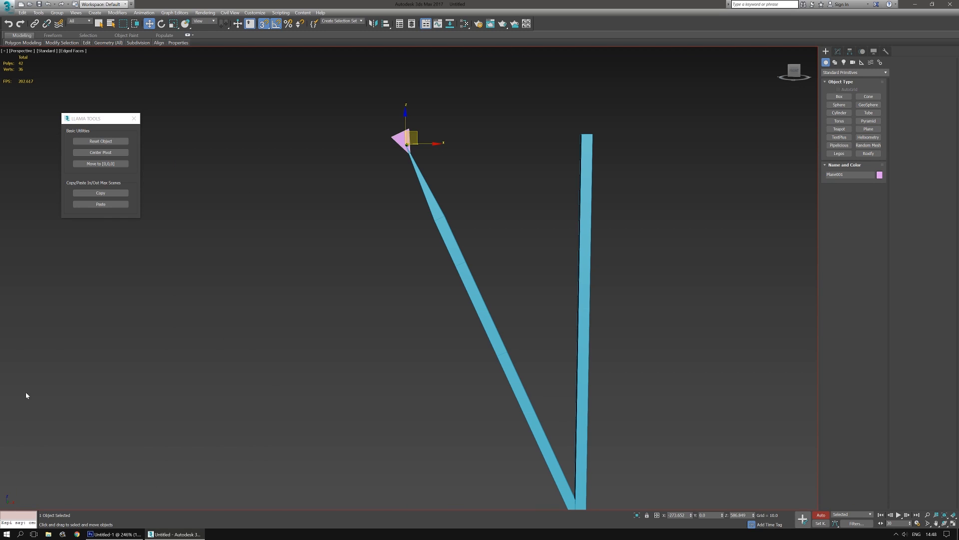
# Step: Play the plane's rotation animation from frame 0, stop it, and return the timeline to frame 0
pyautogui.moveTo(116, 430); pyautogui.dragTo(123, 396, button='middle')
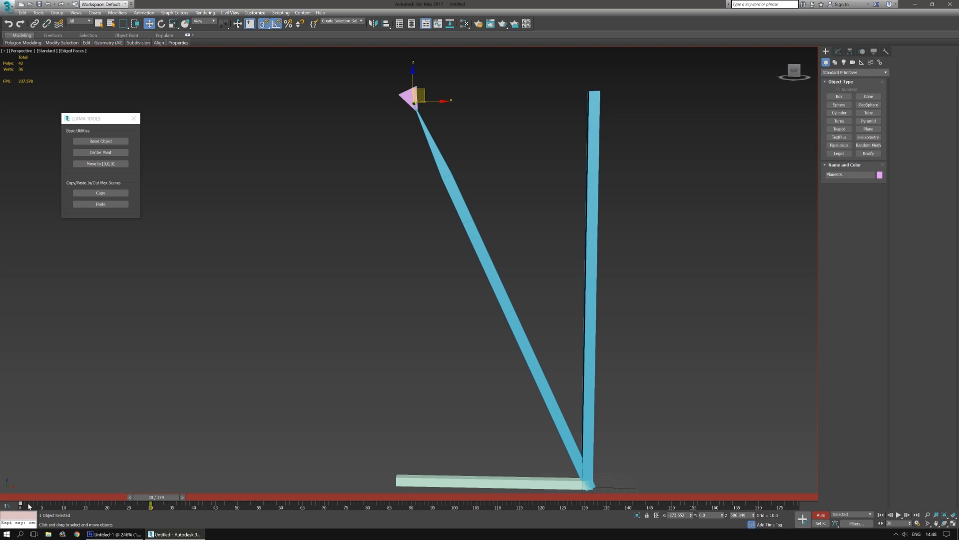
pyautogui.moveTo(151, 502); pyautogui.dragTo(28, 497)
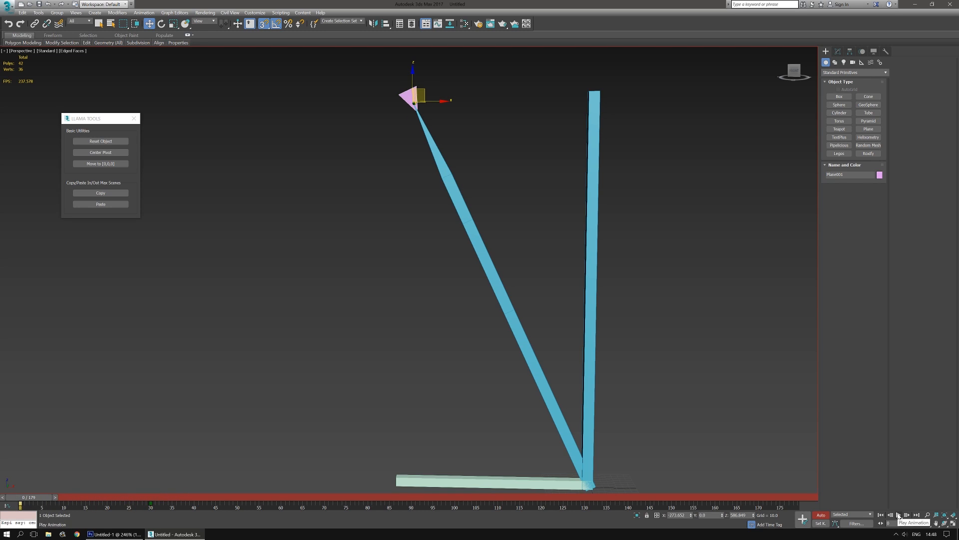
pyautogui.click(898, 515)
pyautogui.click(899, 514)
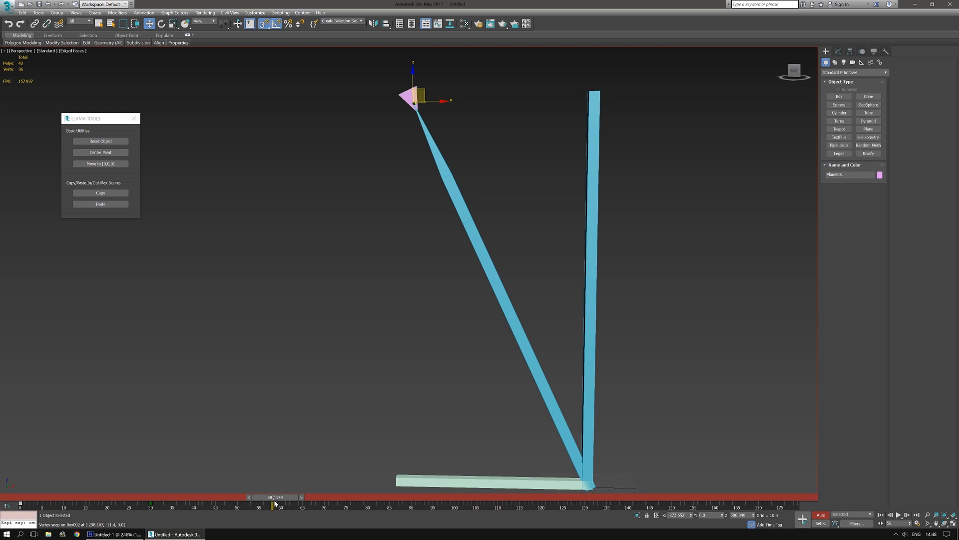
pyautogui.moveTo(280, 497); pyautogui.dragTo(19, 497)
pyautogui.press('w')
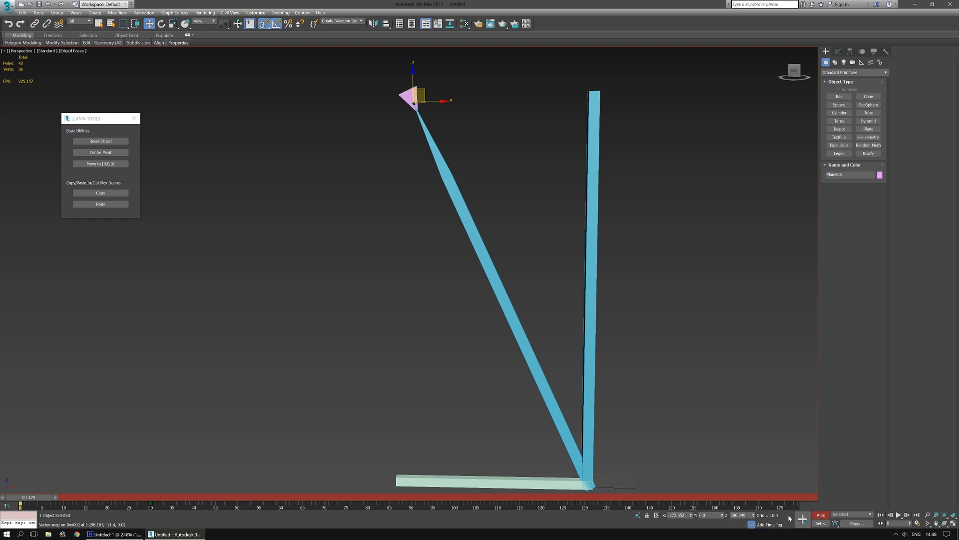
# Step: Replay the plane's rotation animation once, stop it, and rewind the timeline to frame 0
pyautogui.click(898, 514)
pyautogui.click(899, 514)
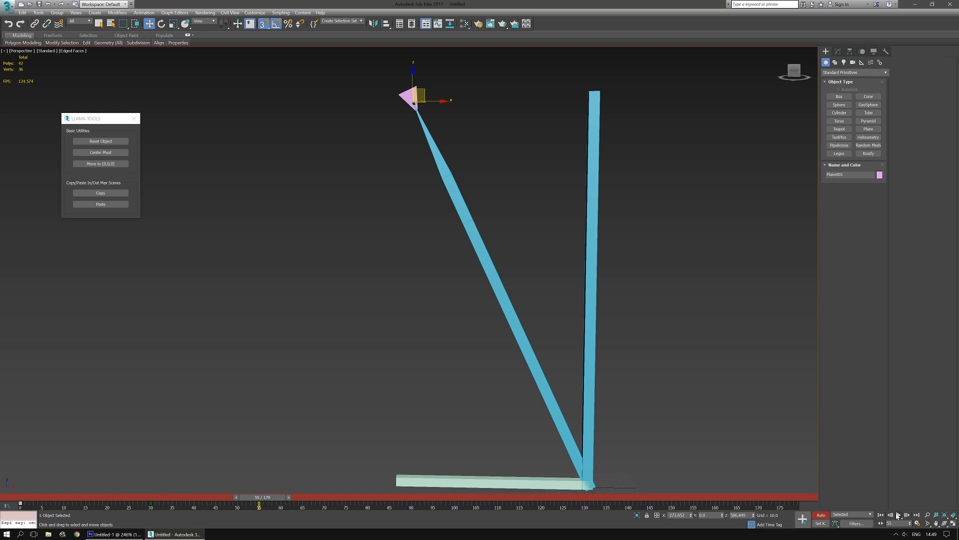
pyautogui.moveTo(270, 501); pyautogui.dragTo(33, 488)
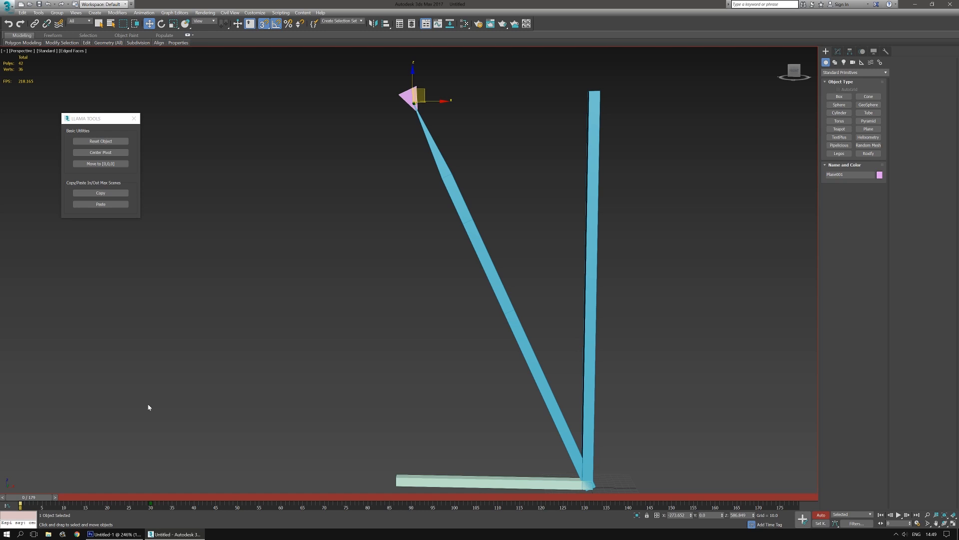
pyautogui.moveTo(38, 497)
pyautogui.mouseDown()
pyautogui.moveTo(165, 497)
pyautogui.moveTo(31, 498)
pyautogui.mouseUp()
# Step: In the curve editor, fit the value range, pull the Y Rotation curve's frame 30 tangent handle downward, and close the editor
pyautogui.click(7, 505)
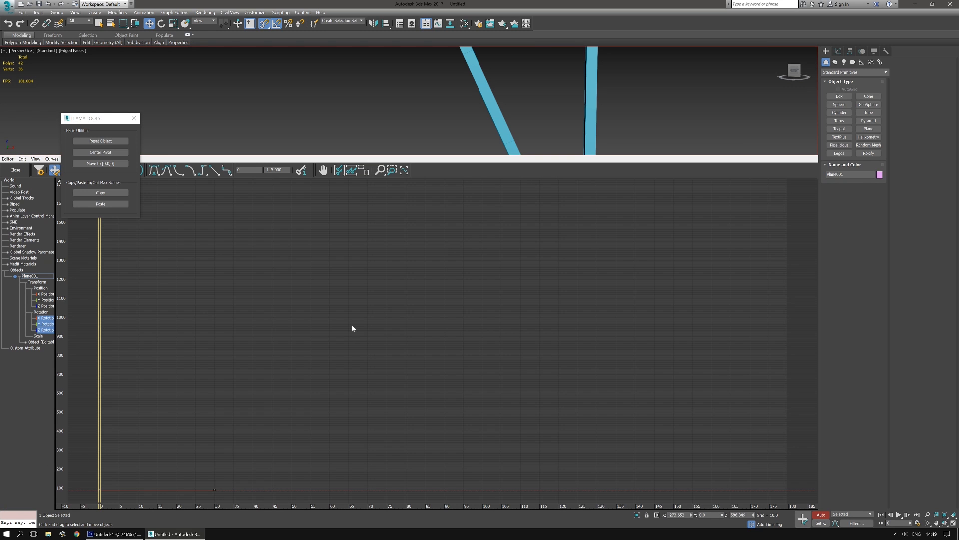
pyautogui.moveTo(101, 119); pyautogui.dragTo(0, 120)
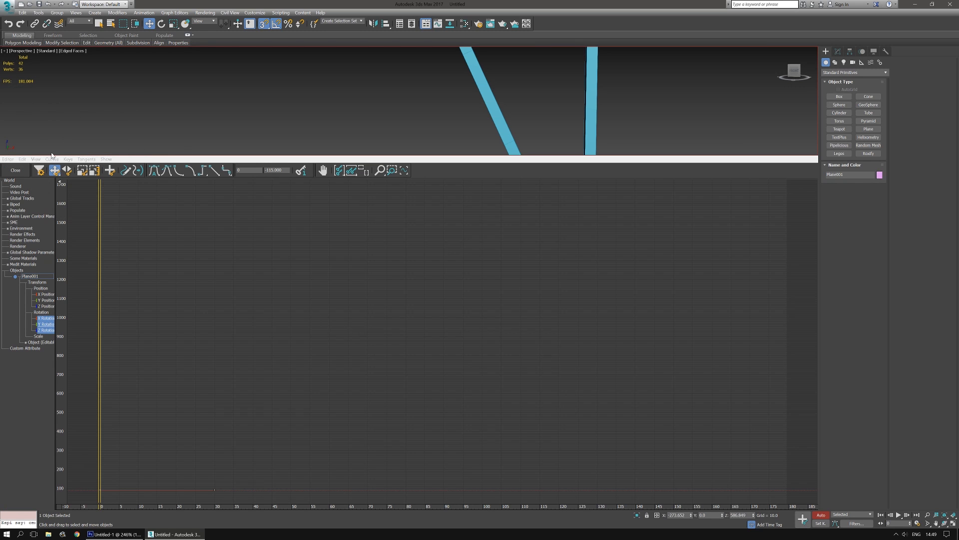
pyautogui.click(350, 170)
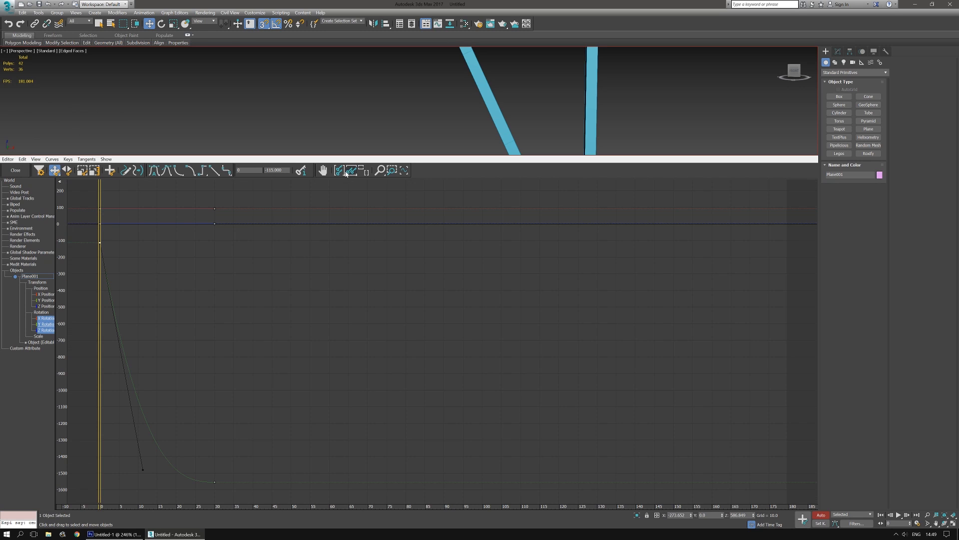
pyautogui.click(214, 482)
pyautogui.moveTo(176, 482); pyautogui.dragTo(193, 500)
pyautogui.click(15, 170)
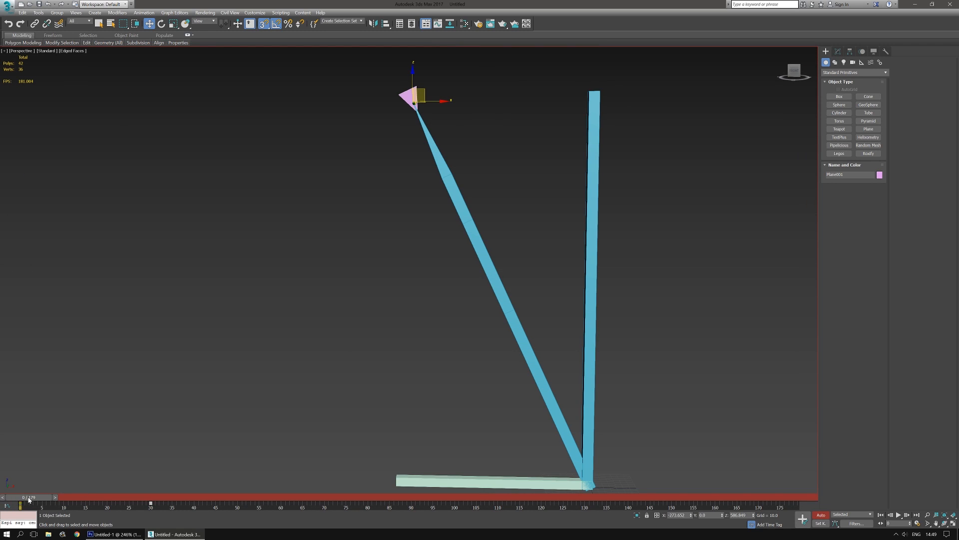
# Step: Play the adjusted rotation from frame 0, stop it, and move the timeline to frame 30
pyautogui.moveTo(28, 498); pyautogui.dragTo(14, 480)
pyautogui.press('w')
pyautogui.click(899, 515)
pyautogui.click(899, 515)
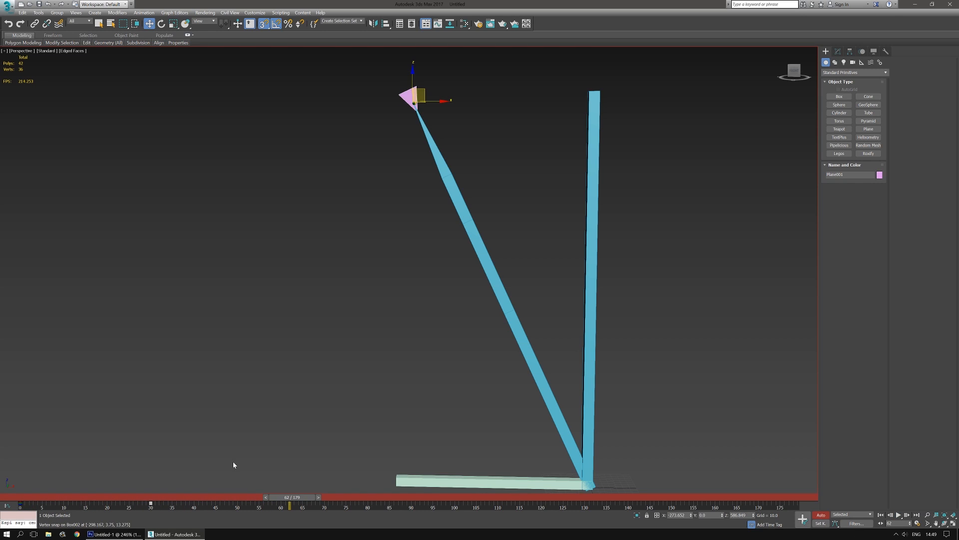
pyautogui.moveTo(295, 499); pyautogui.dragTo(158, 490)
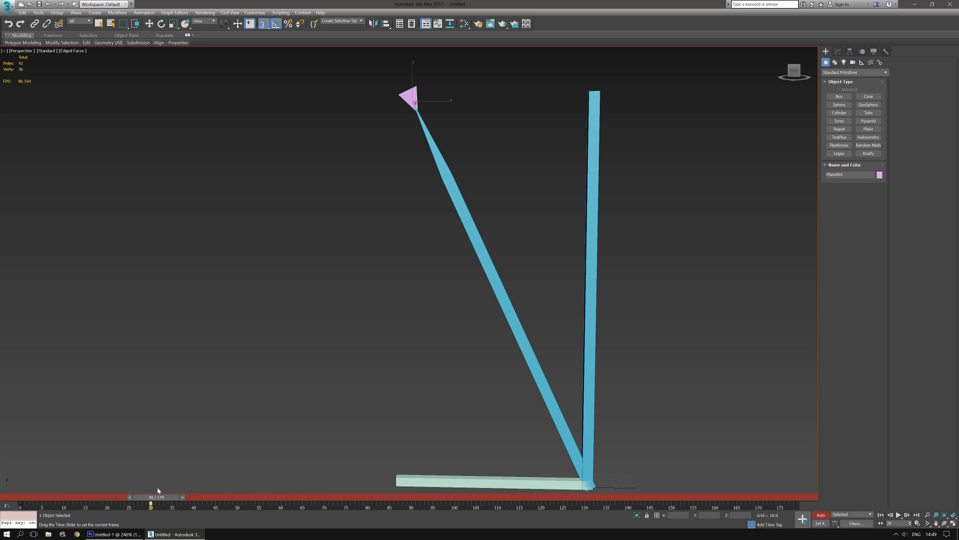
pyautogui.moveTo(158, 491)
pyautogui.mouseDown()
pyautogui.moveTo(29, 497)
pyautogui.moveTo(158, 499)
pyautogui.mouseUp()
pyautogui.press('w')
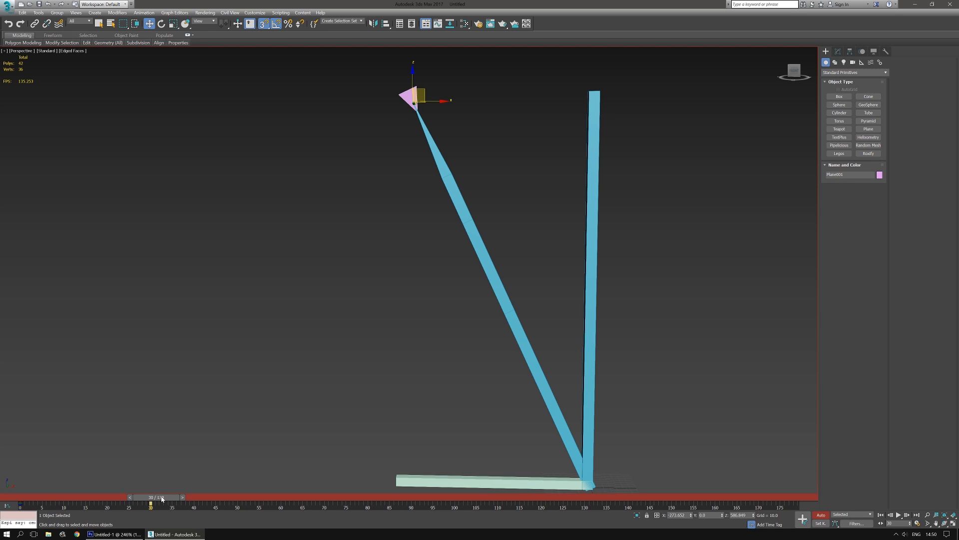
# Step: At frame 15, turn off snapping and move the pink plane slightly up and outward from the tilted beam's tip
pyautogui.moveTo(162, 499); pyautogui.dragTo(99, 484)
pyautogui.press('w')
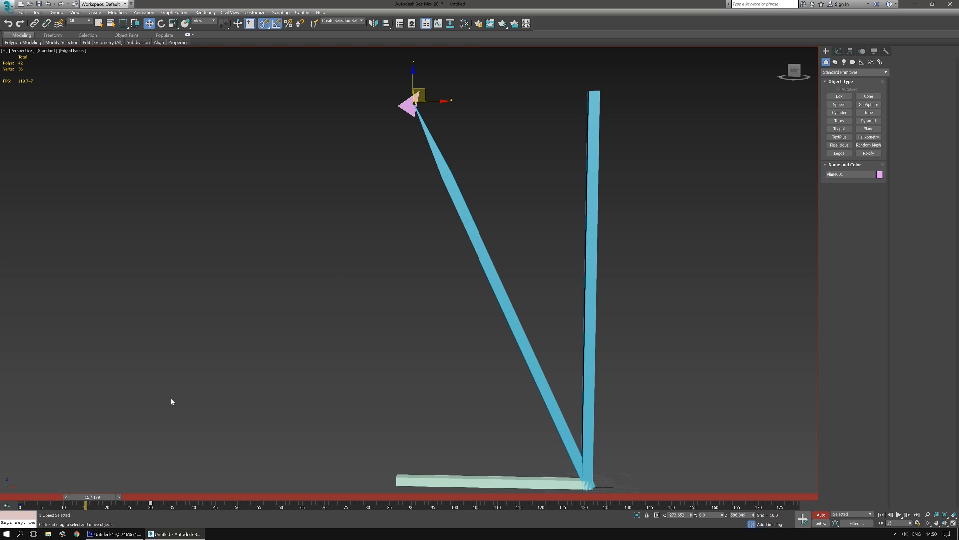
pyautogui.click(119, 498)
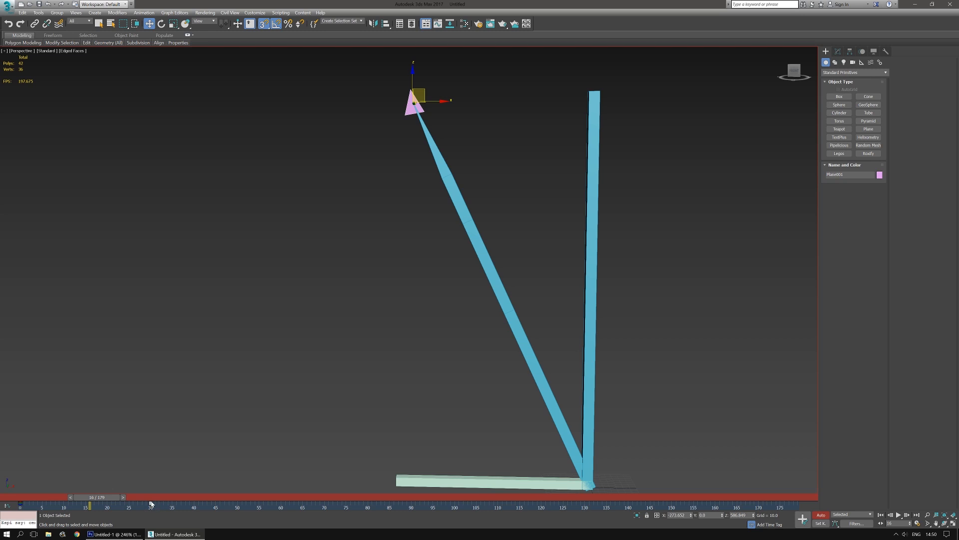
pyautogui.moveTo(95, 498); pyautogui.dragTo(90, 498)
pyautogui.moveTo(373, 202); pyautogui.dragTo(375, 224, button='middle')
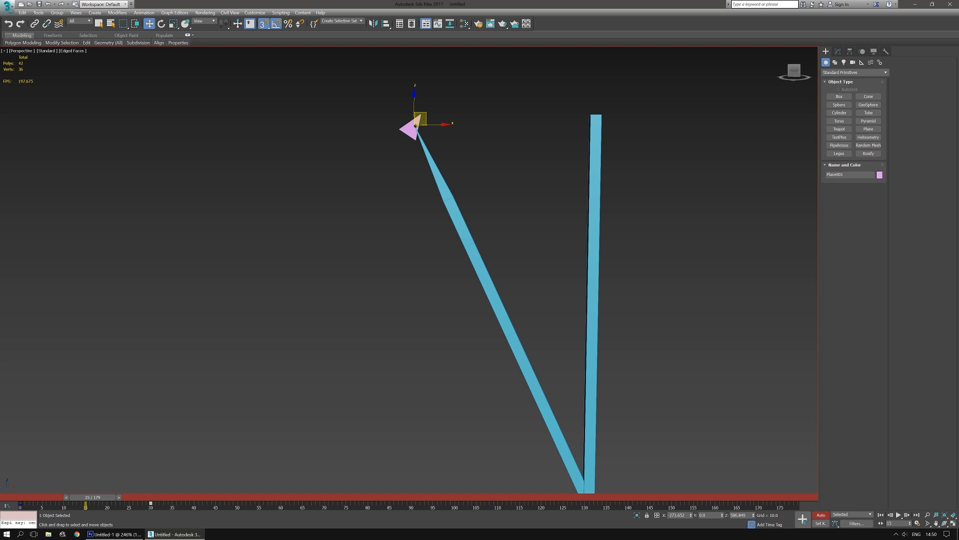
pyautogui.doubleClick(739, 515)
pyautogui.moveTo(468, 124); pyautogui.dragTo(484, 127, button='middle')
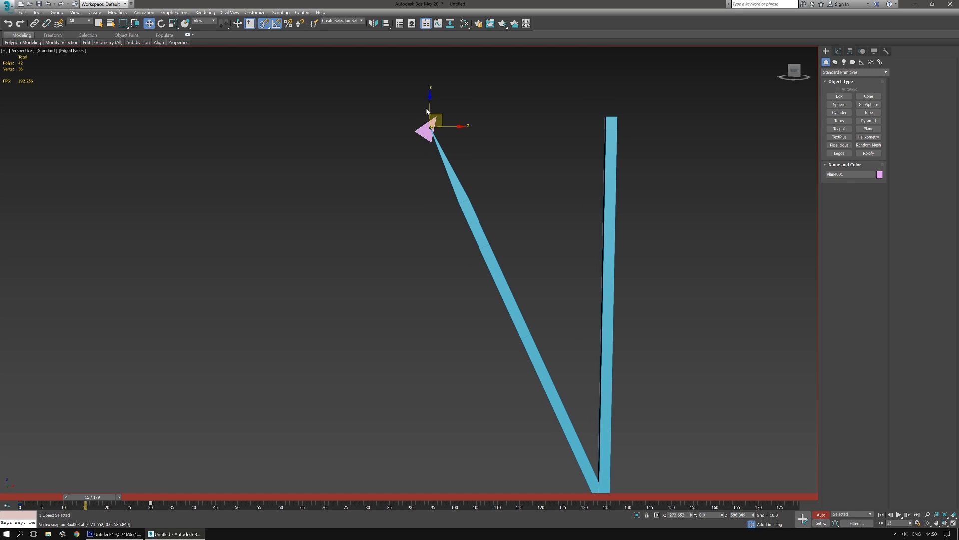
pyautogui.moveTo(428, 108); pyautogui.dragTo(429, 100)
pyautogui.hotkey('ctrl', 'z')
pyautogui.moveTo(430, 127); pyautogui.dragTo(428, 86)
pyautogui.hotkey('ctrl', 'z')
pyautogui.press('s')
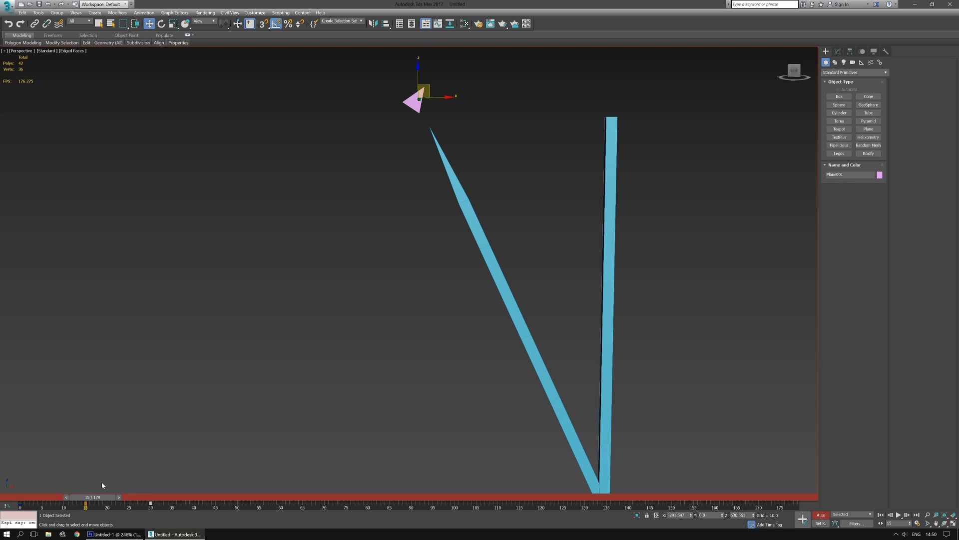
# Step: At frame 30, snap the pink plane back onto the tilted beam's tip vertex, and turn snapping off again
pyautogui.moveTo(94, 497); pyautogui.dragTo(155, 490)
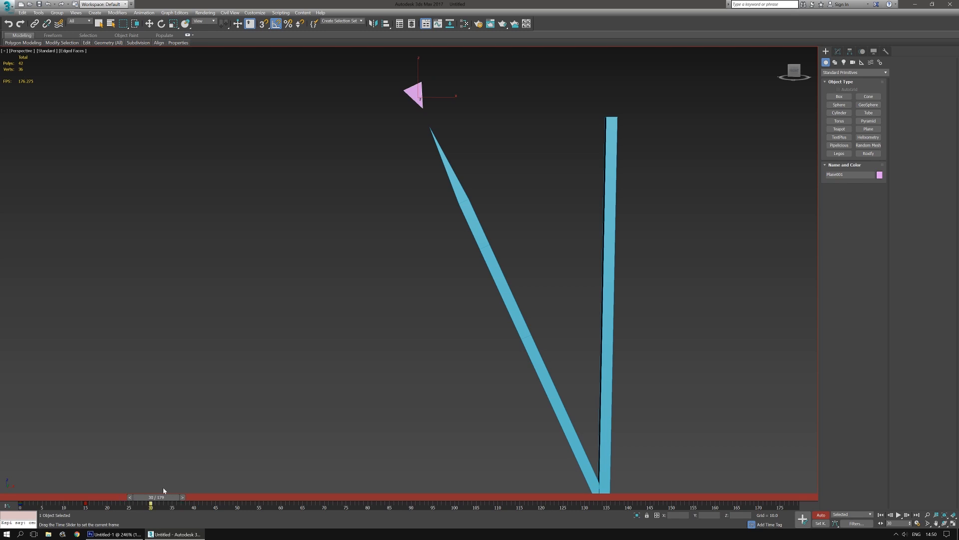
pyautogui.press('w')
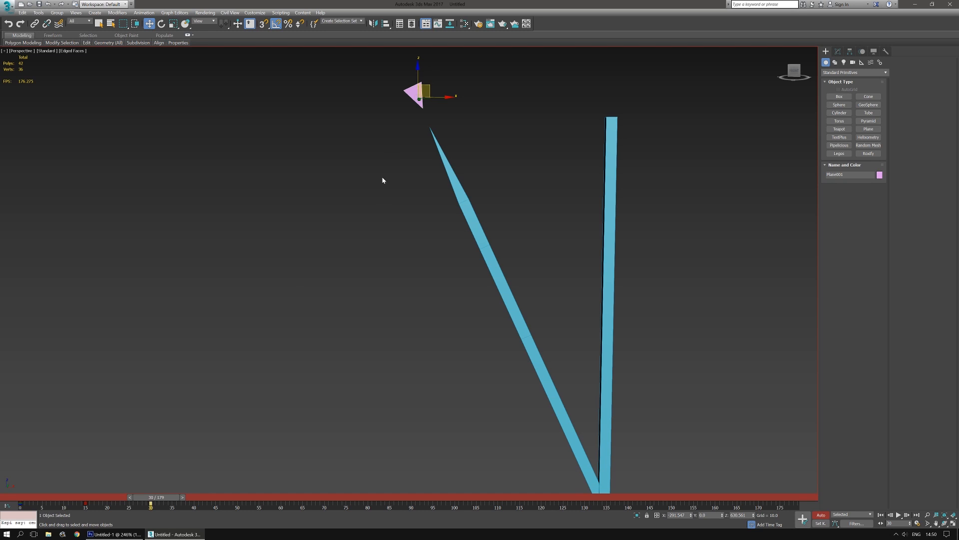
pyautogui.press('s')
pyautogui.keyDown('alt'); pyautogui.moveTo(373, 180); pyautogui.dragTo(394, 190, button='middle'); pyautogui.keyUp('alt')
pyautogui.moveTo(419, 95); pyautogui.dragTo(427, 120)
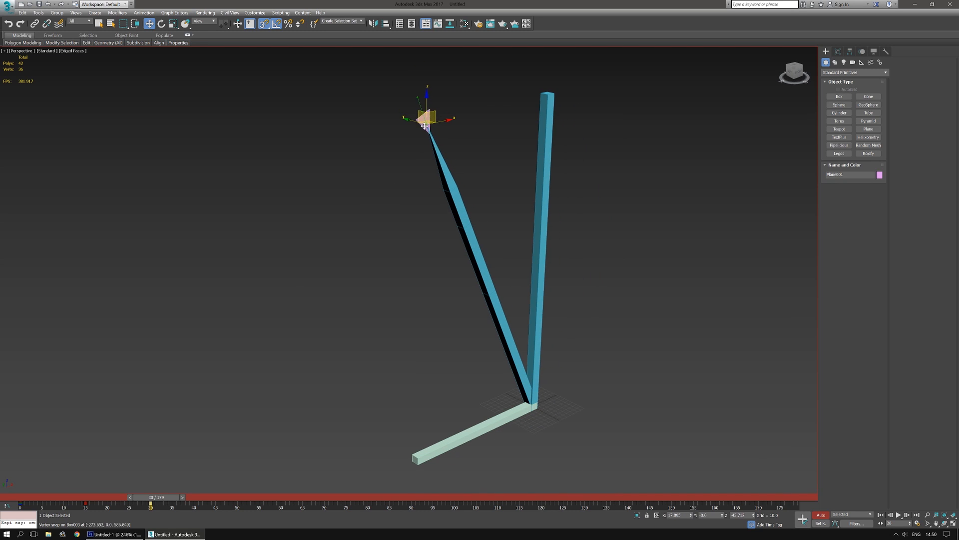
pyautogui.press('s')
pyautogui.keyDown('alt'); pyautogui.moveTo(400, 285); pyautogui.dragTo(296, 396, button='middle'); pyautogui.keyUp('alt')
pyautogui.moveTo(166, 498)
pyautogui.mouseDown()
pyautogui.moveTo(38, 495)
pyautogui.moveTo(188, 488)
pyautogui.moveTo(42, 485)
pyautogui.moveTo(176, 482)
pyautogui.moveTo(168, 486)
pyautogui.mouseUp()
pyautogui.press('w')
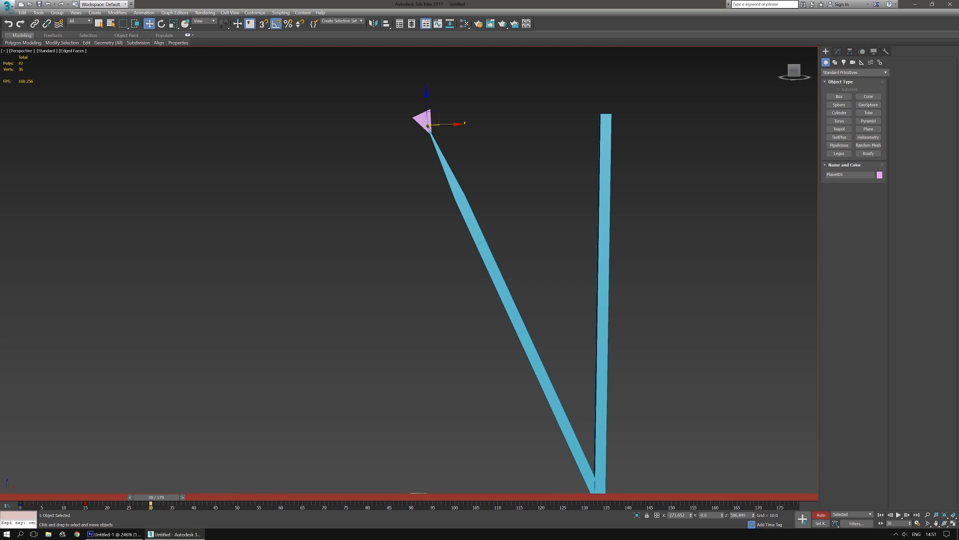
# Step: Open the curve editor, display only the plane's X and Z Position curves, and fit their value range
pyautogui.click(7, 504)
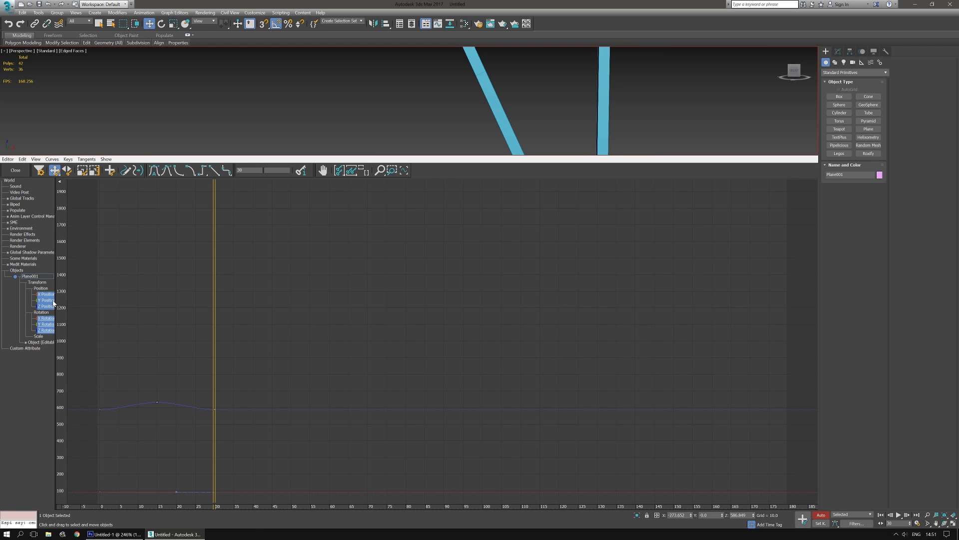
pyautogui.click(44, 289)
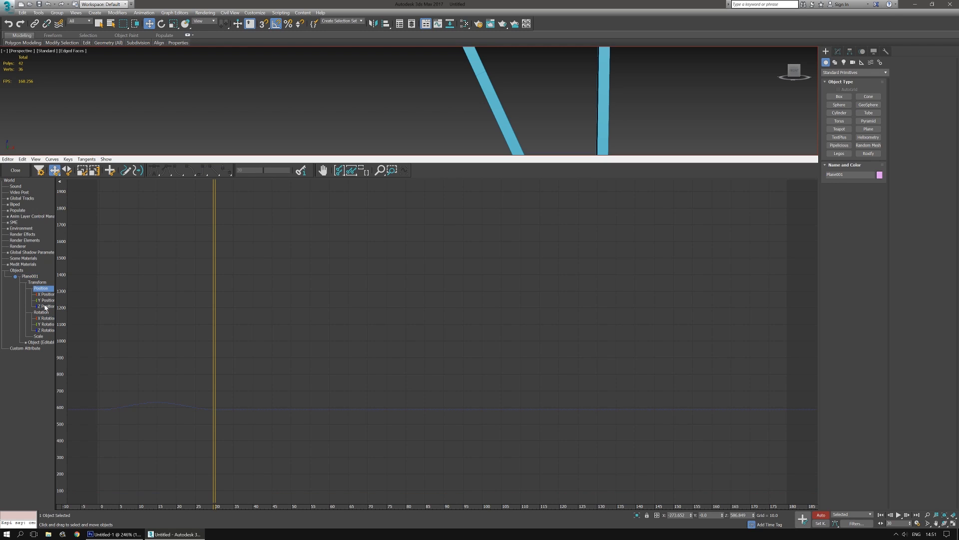
pyautogui.click(47, 295)
pyautogui.keyDown('ctrl'); pyautogui.click(44, 307); pyautogui.keyUp('ctrl')
pyautogui.moveTo(210, 371); pyautogui.dragTo(307, 345, button='middle')
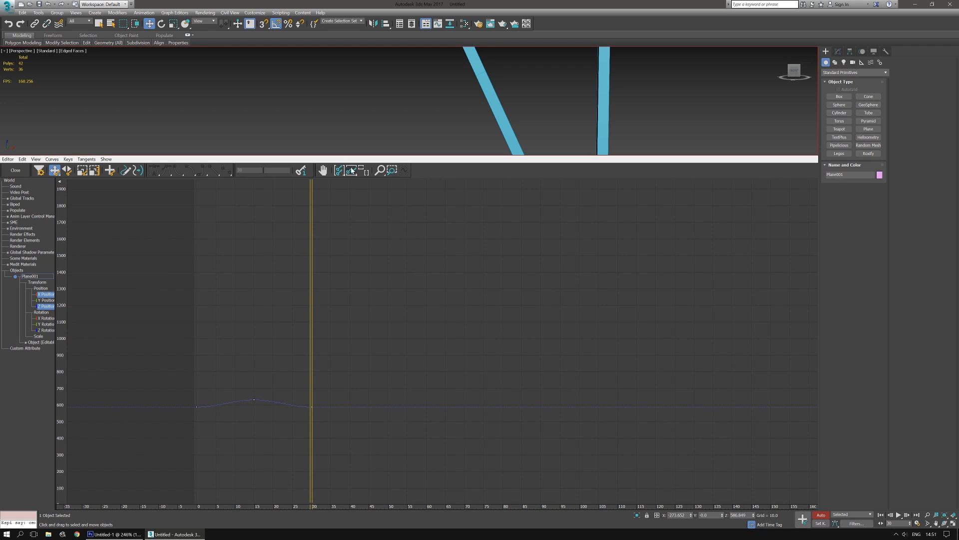
pyautogui.click(351, 171)
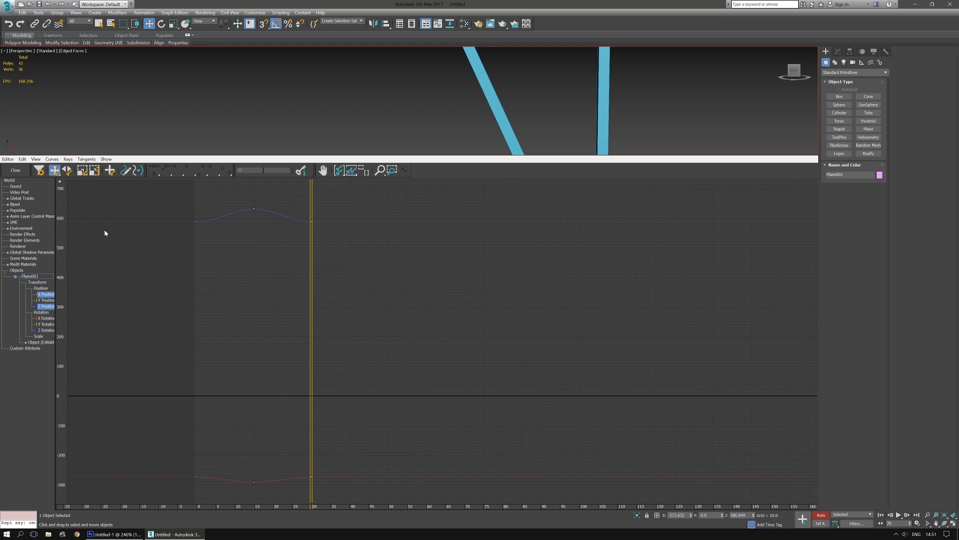
pyautogui.click(46, 300)
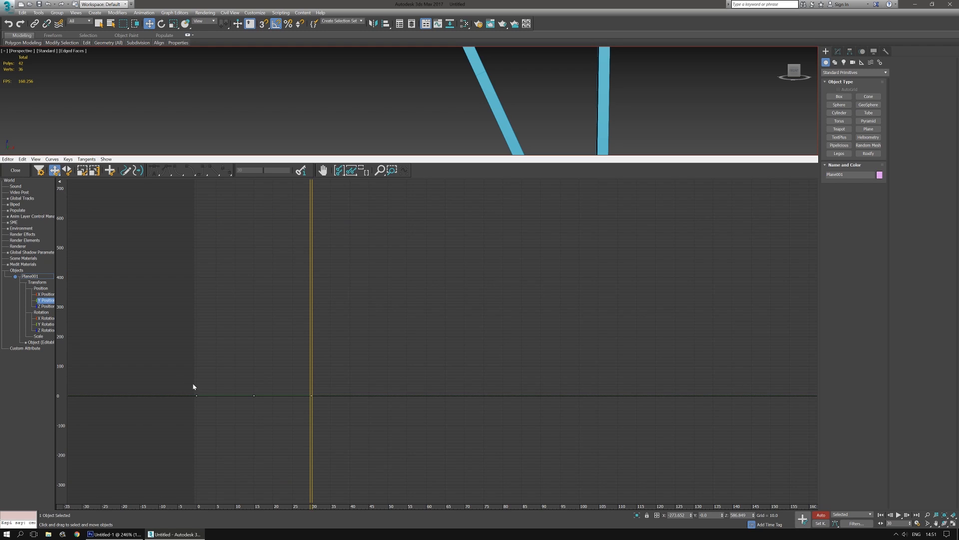
pyautogui.click(46, 294)
pyautogui.keyDown('ctrl'); pyautogui.click(44, 306); pyautogui.keyUp('ctrl')
# Step: Move the frame 15 keys of the X and Z Position curves to frame 7, and close the curve editor
pyautogui.moveTo(238, 194); pyautogui.dragTo(265, 439)
pyautogui.moveTo(268, 199); pyautogui.dragTo(241, 484)
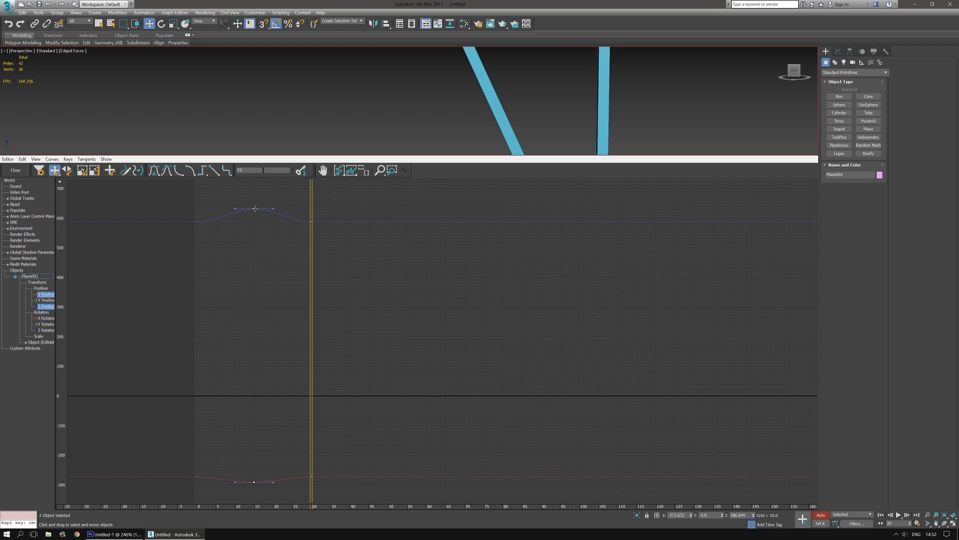
pyautogui.moveTo(255, 209); pyautogui.dragTo(224, 210)
pyautogui.click(16, 170)
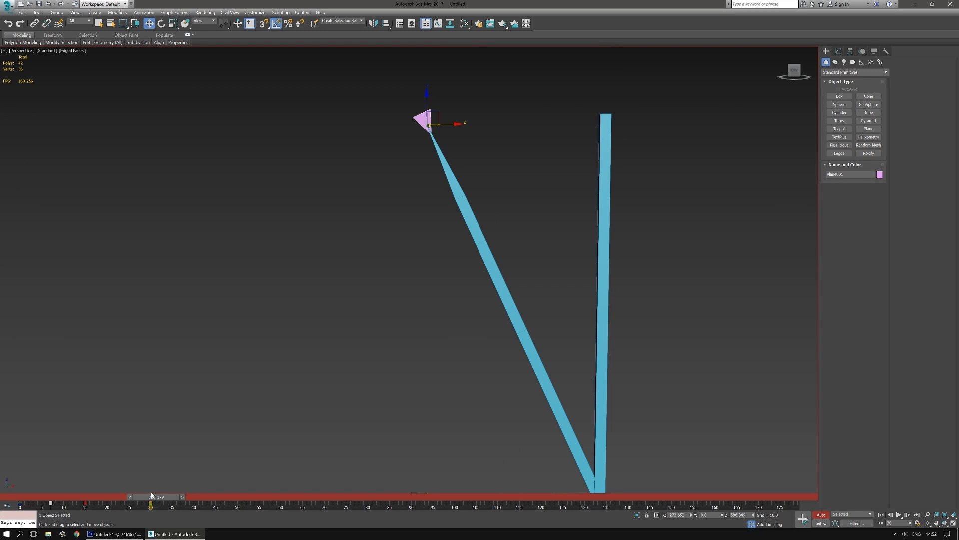
# Step: Play the plane's combined movement and rotation repeatedly to check the timing, and return the timeline to frame 0
pyautogui.moveTo(151, 494); pyautogui.dragTo(2, 488)
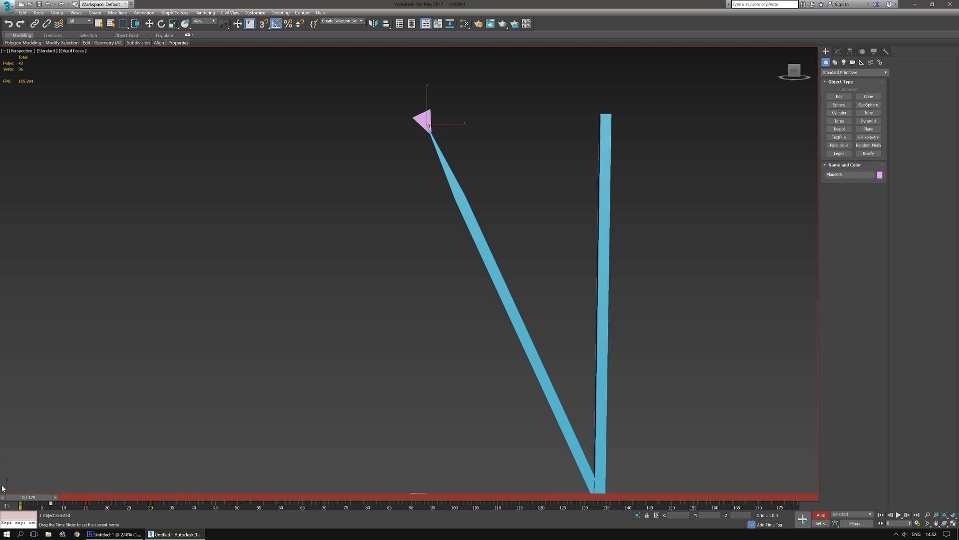
pyautogui.click(899, 515)
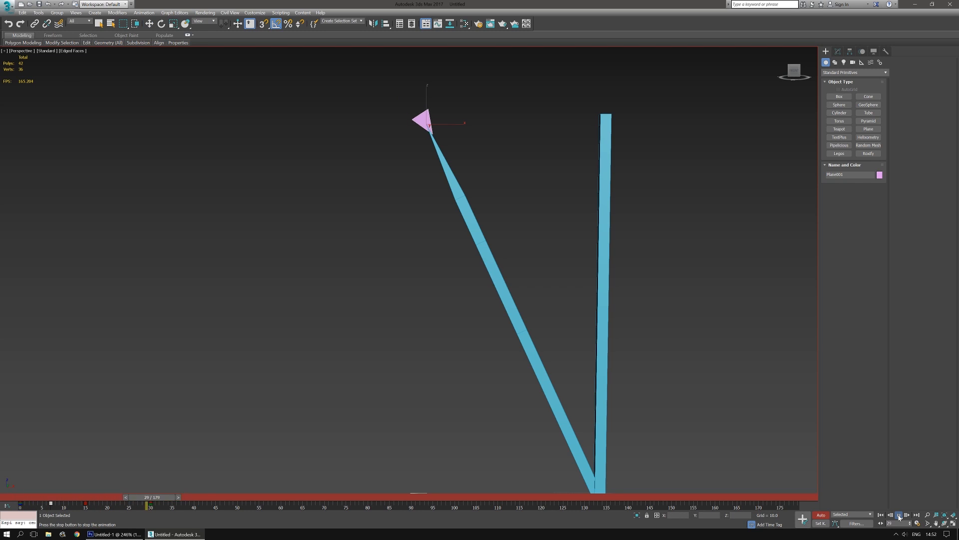
pyautogui.click(899, 516)
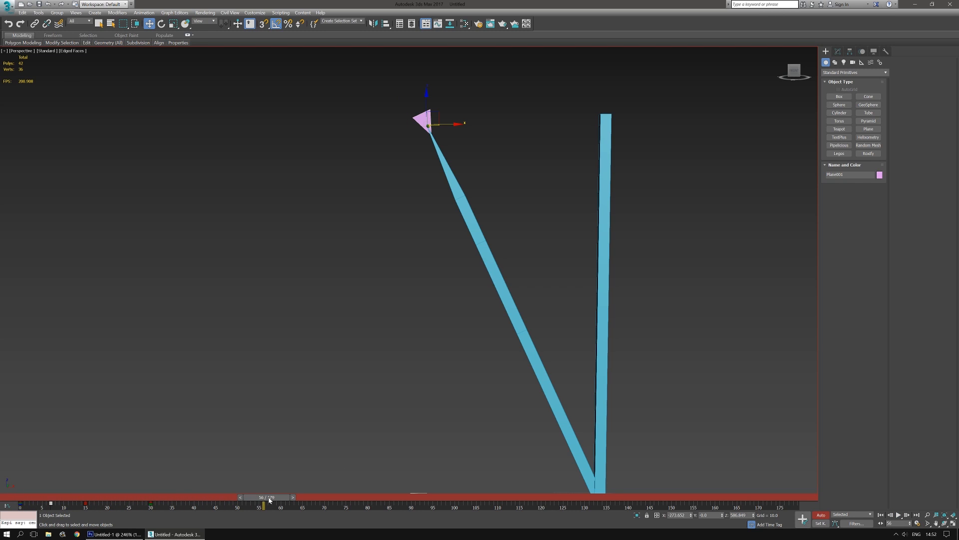
pyautogui.moveTo(267, 497); pyautogui.dragTo(19, 490)
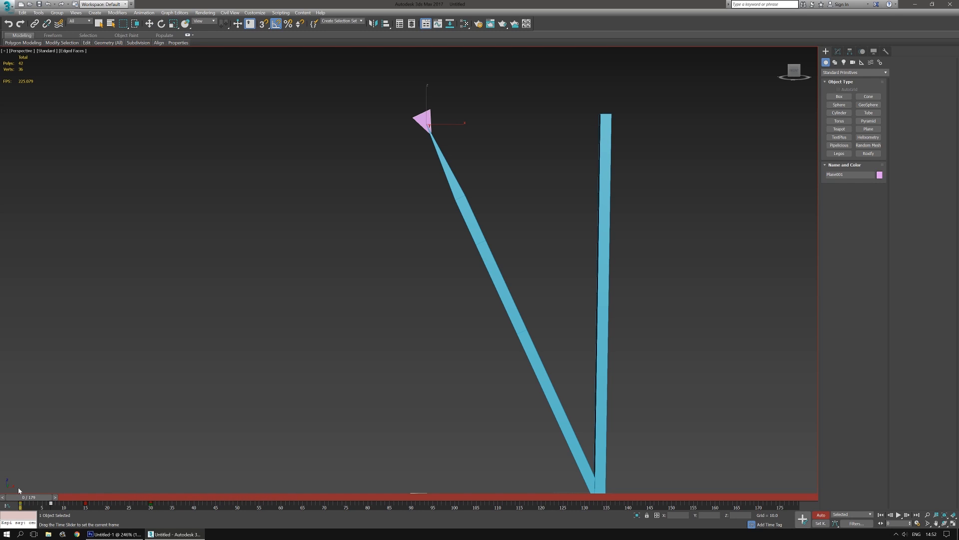
pyautogui.press('w')
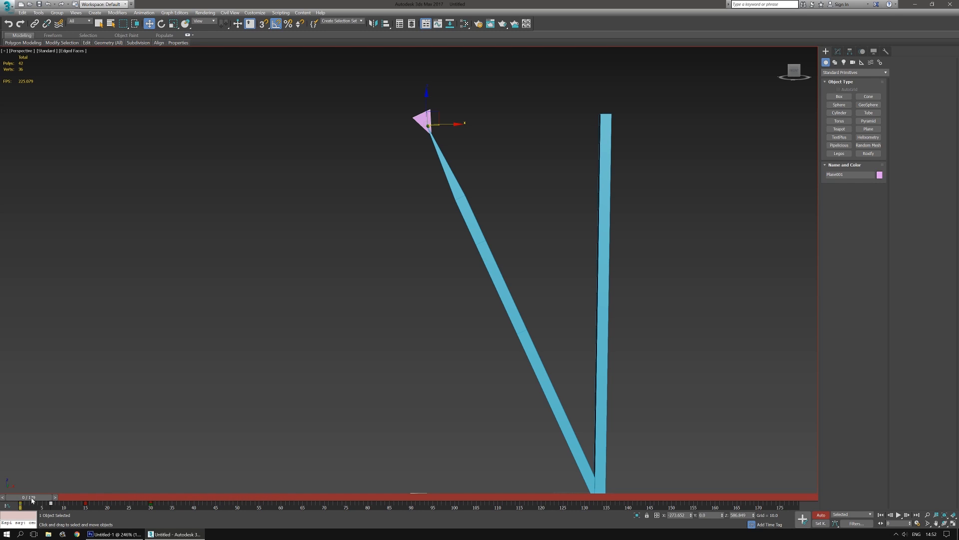
pyautogui.moveTo(36, 499)
pyautogui.mouseDown()
pyautogui.moveTo(147, 497)
pyautogui.moveTo(25, 497)
pyautogui.mouseUp()
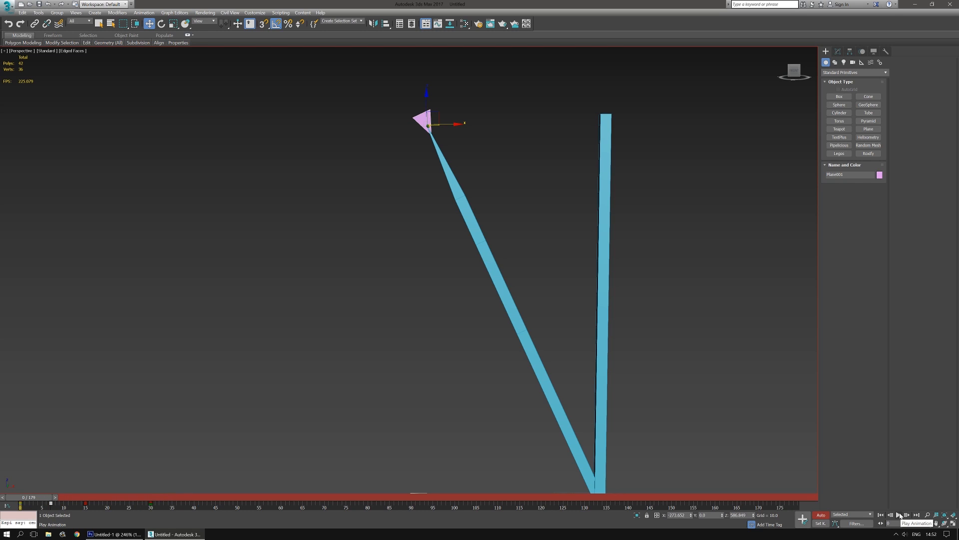
pyautogui.click(899, 514)
pyautogui.click(899, 514)
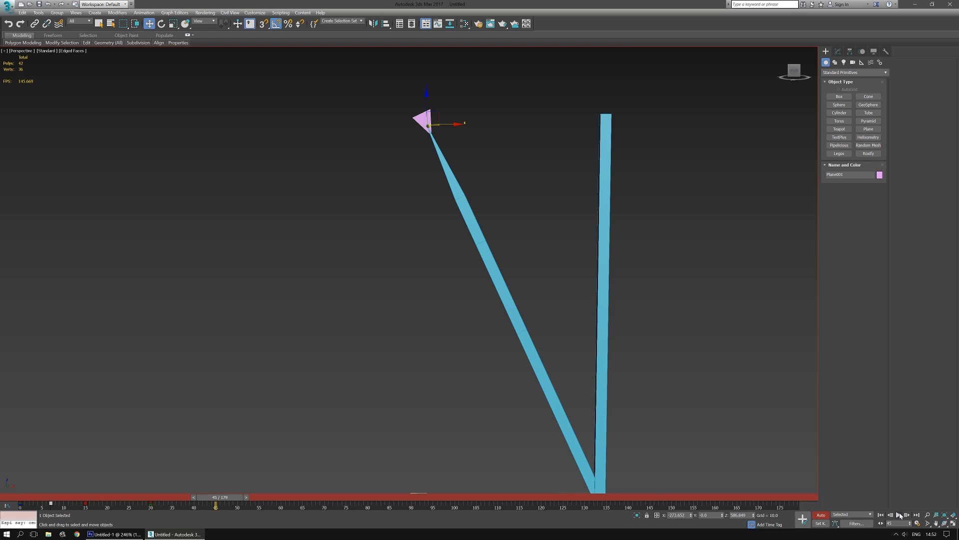
pyautogui.click(900, 515)
pyautogui.click(900, 515)
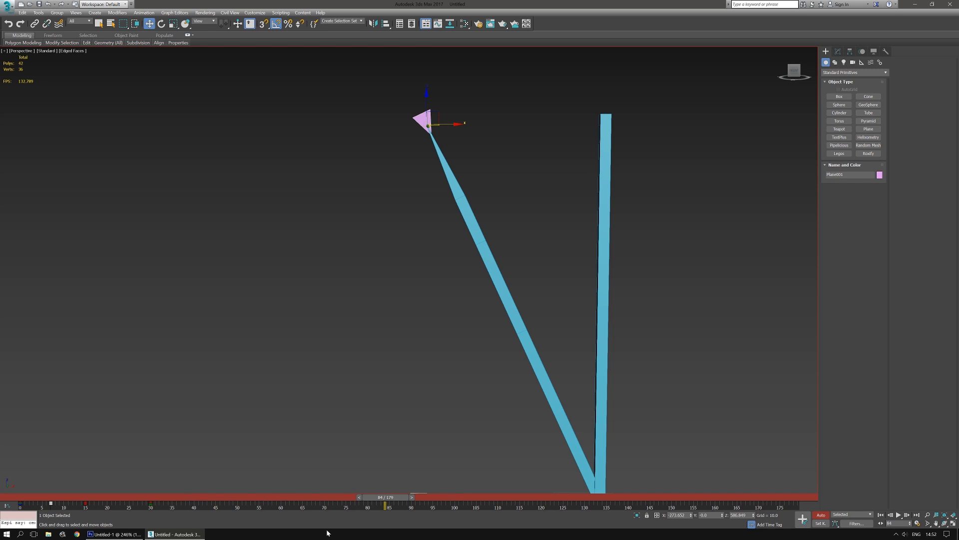
pyautogui.moveTo(394, 499); pyautogui.dragTo(20, 471)
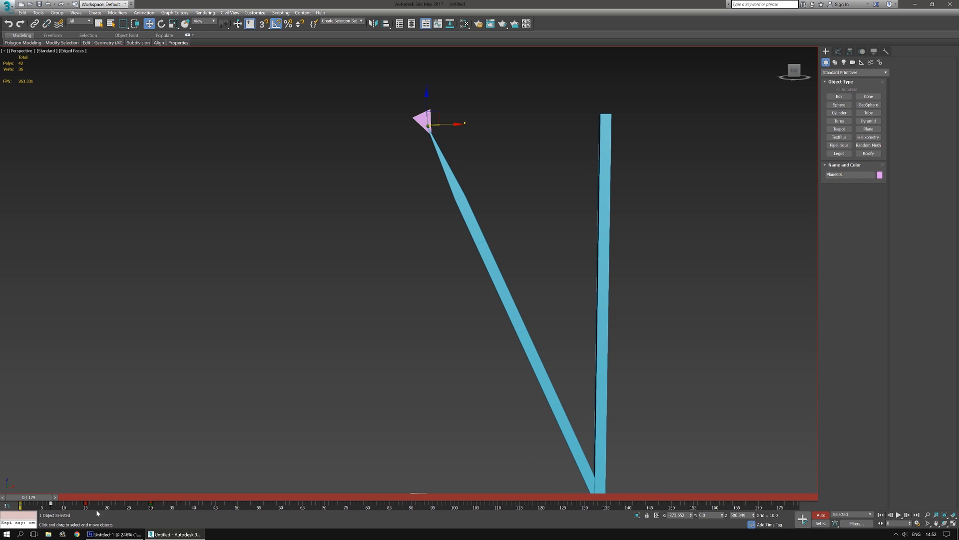
# Step: Switch to Chrome, open YouTube, and search for "secret of mana magic level 9"
pyautogui.click(77, 534)
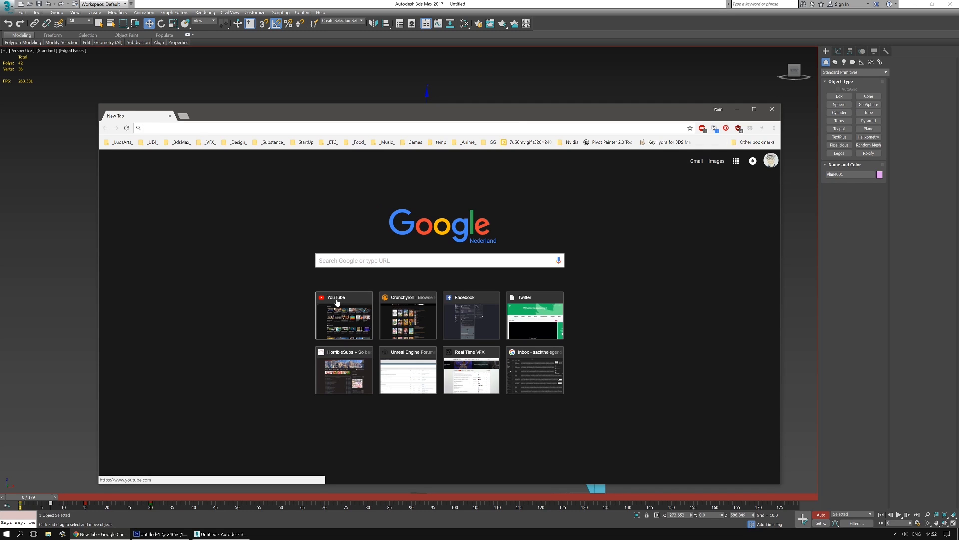
pyautogui.click(345, 315)
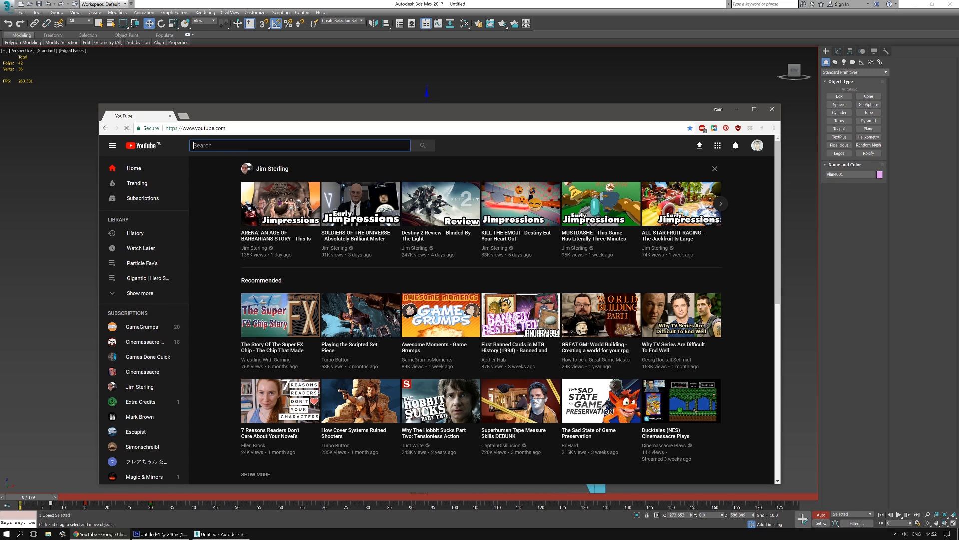
pyautogui.write('secret of mana')
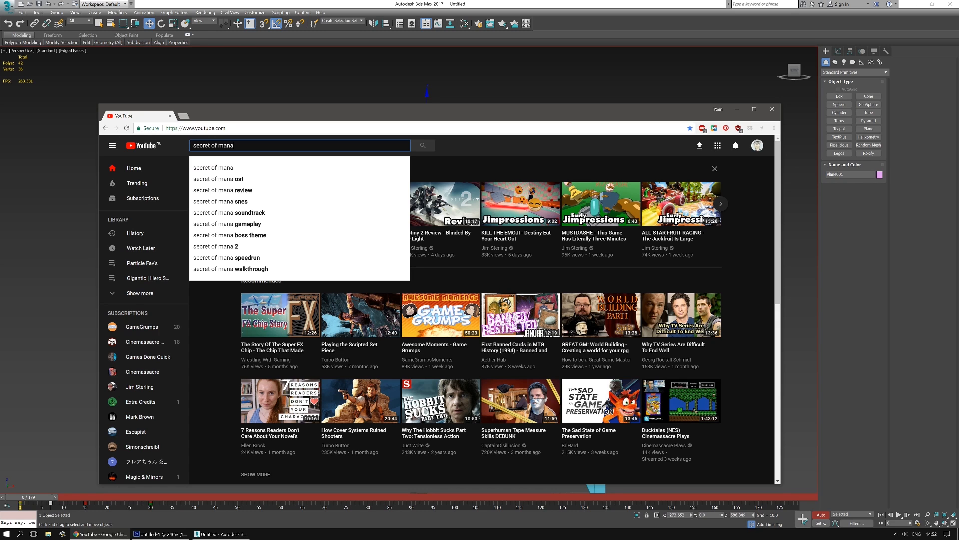
pyautogui.write(' magic')
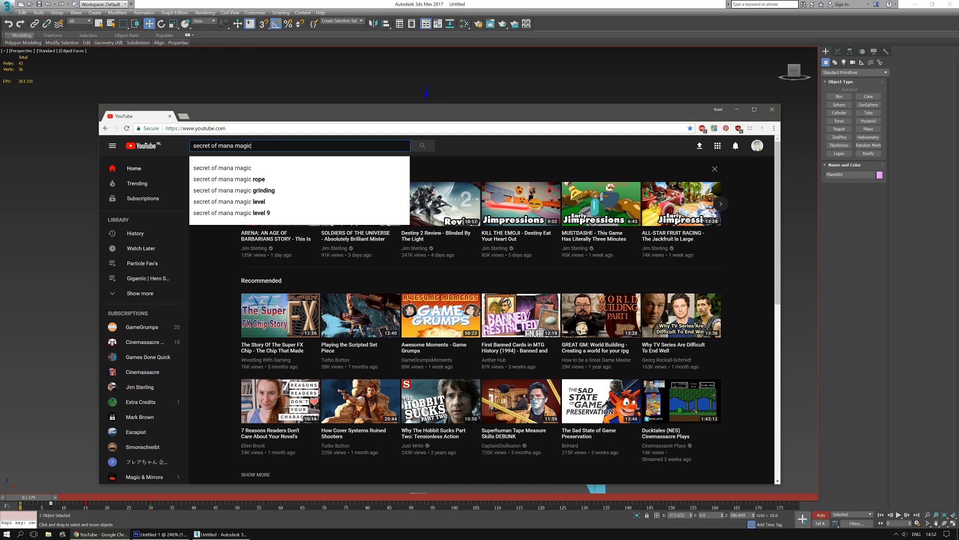
pyautogui.press('Down')
pyautogui.press('Down')
pyautogui.press('Down')
pyautogui.press('Down')
pyautogui.press('Down')
pyautogui.press('Return')
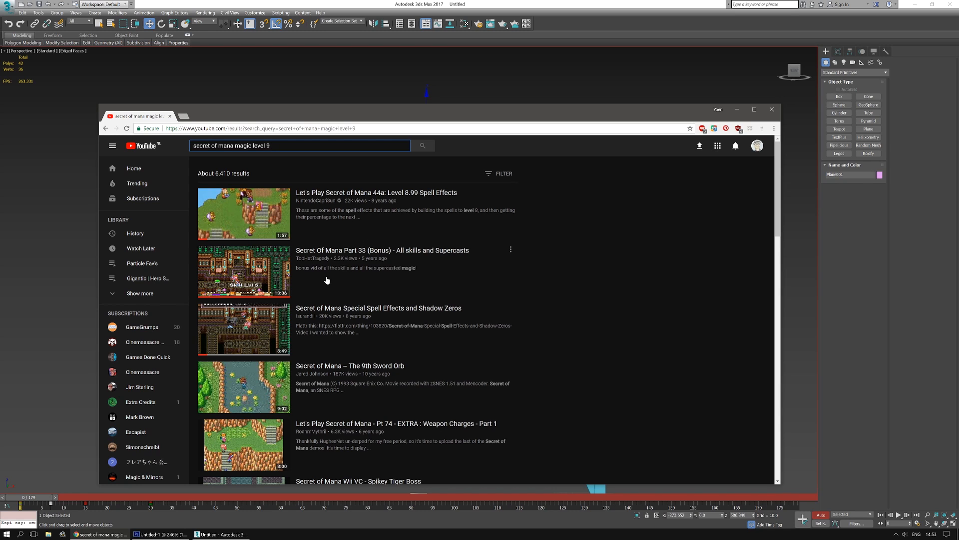
# Step: Open the video "Secret Of Mana Part 33 (Bonus) - All skills and Supercasts" and play the spell effects around 10:08, pausing at 10:10
pyautogui.click(335, 251)
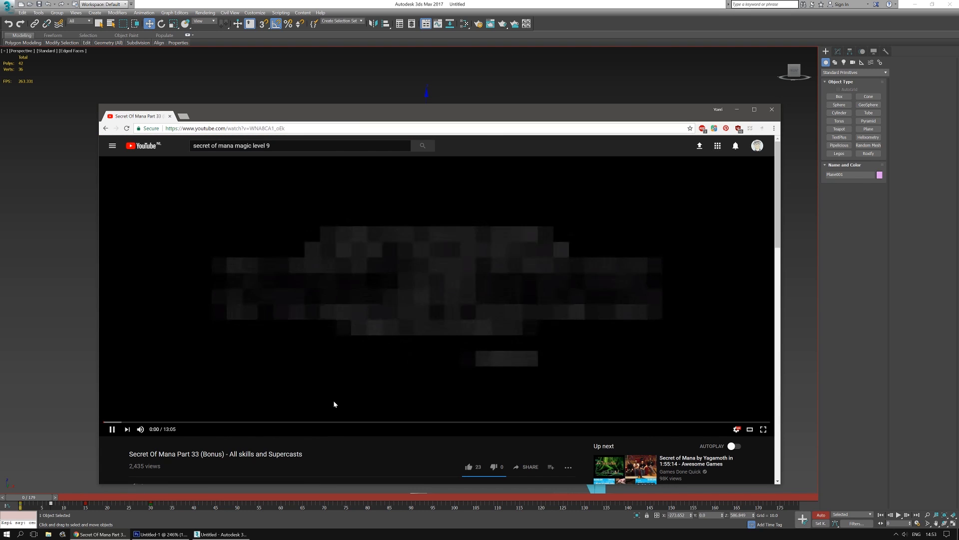
pyautogui.click(496, 422)
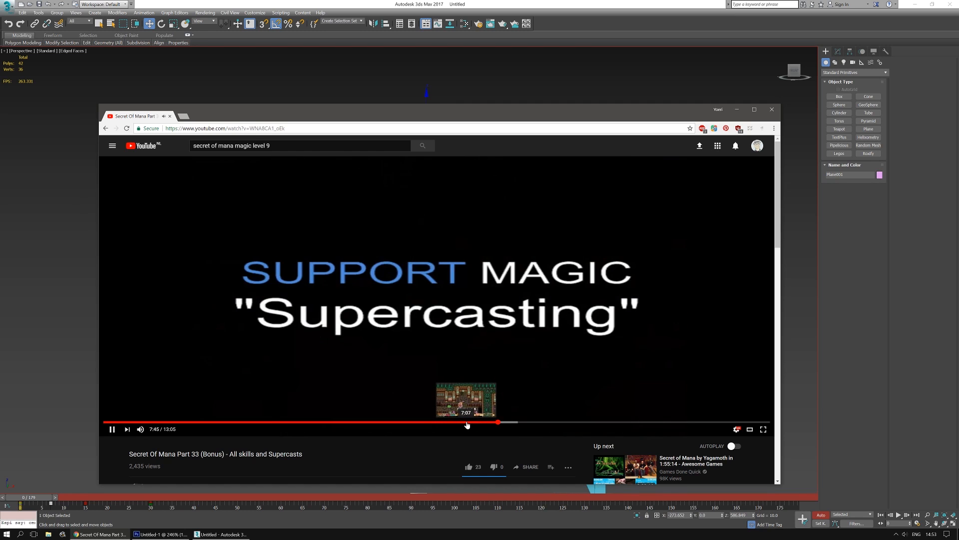
pyautogui.click(615, 422)
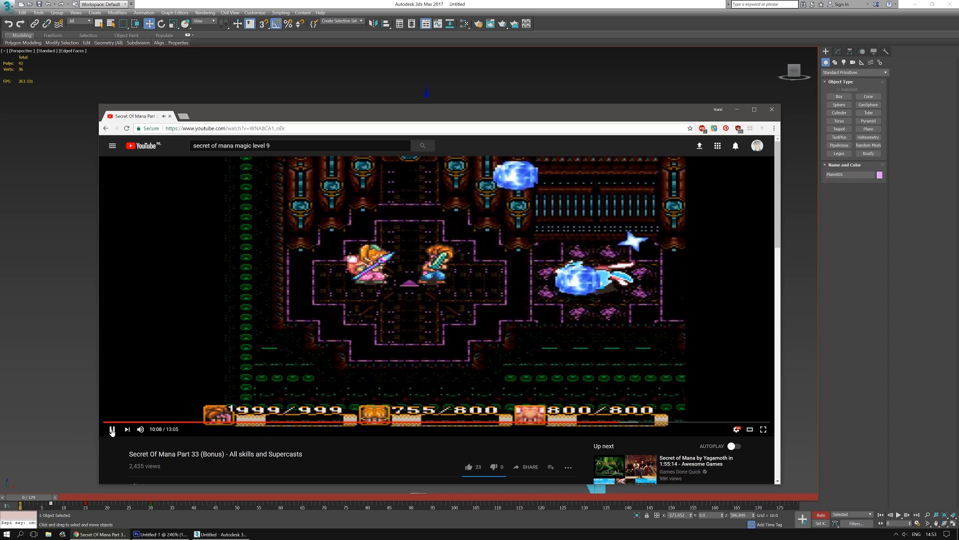
pyautogui.click(111, 430)
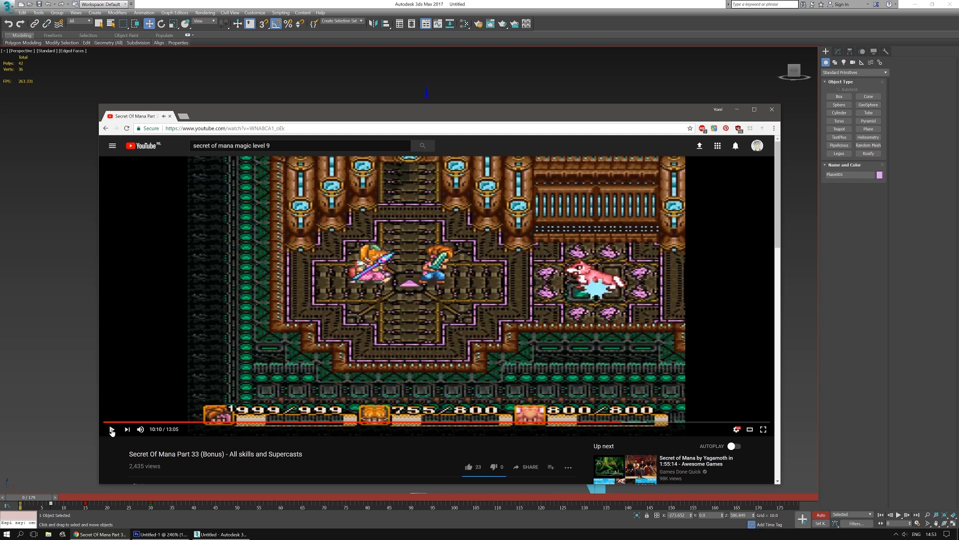
# Step: Replay the Freeze spell between about 10:05 and 10:10 to study its motion, and return to 3ds Max
pyautogui.click(621, 425)
pyautogui.moveTo(622, 424); pyautogui.dragTo(620, 424)
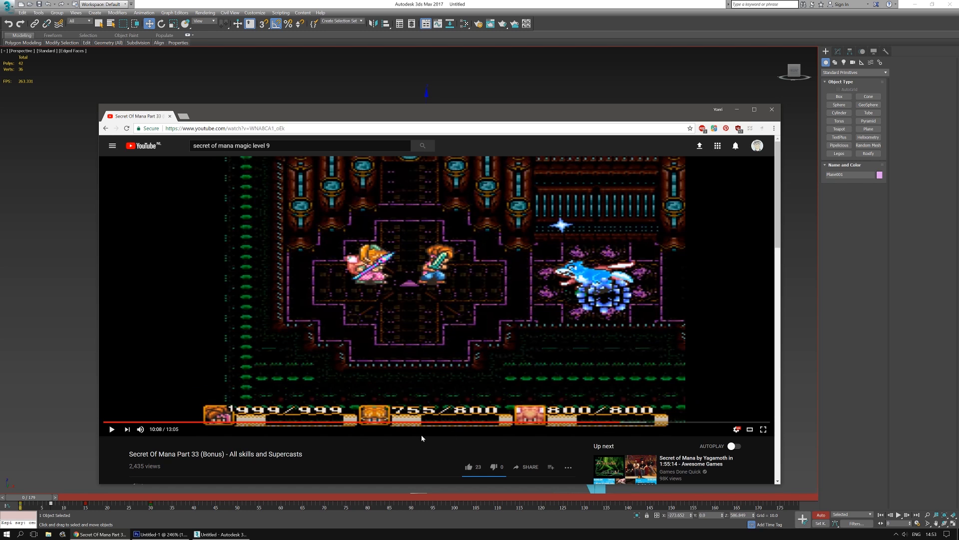
pyautogui.click(112, 429)
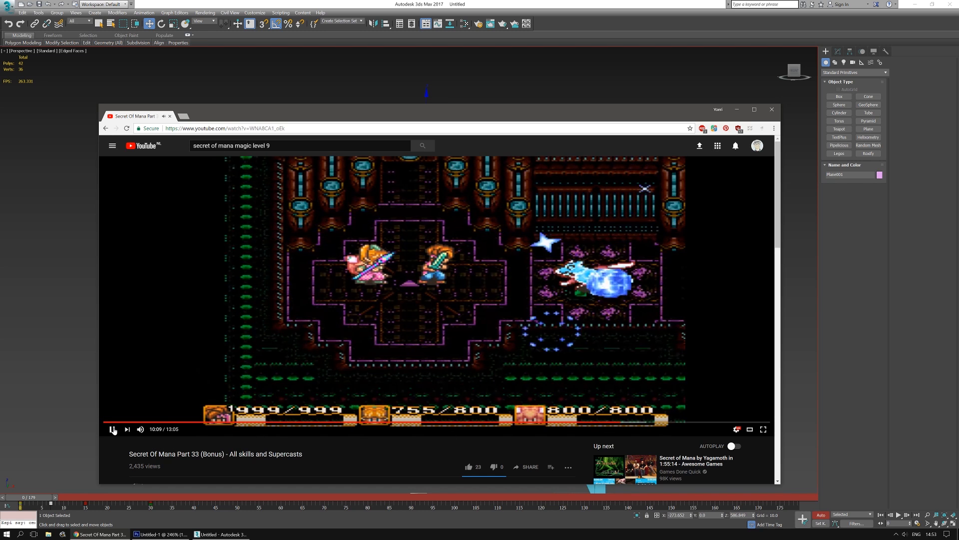
pyautogui.click(113, 430)
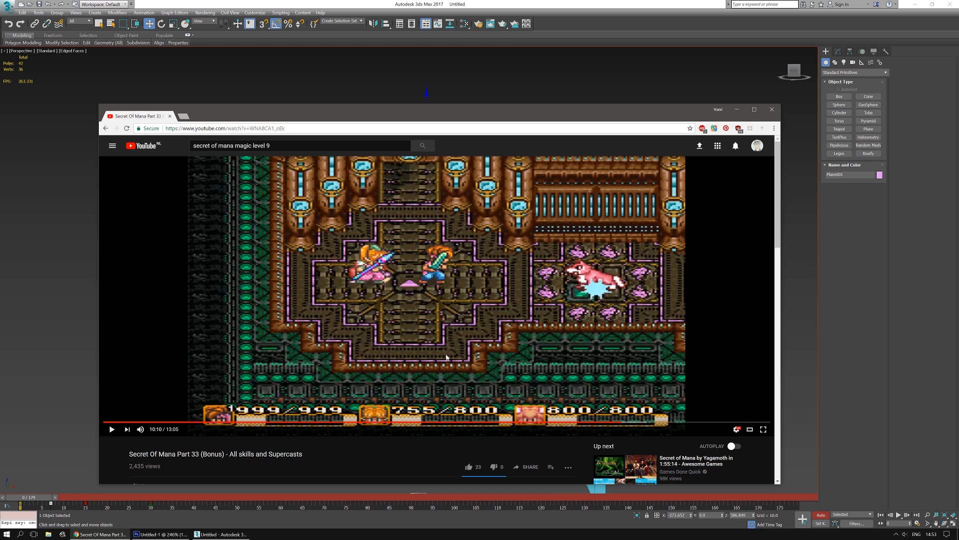
pyautogui.click(616, 424)
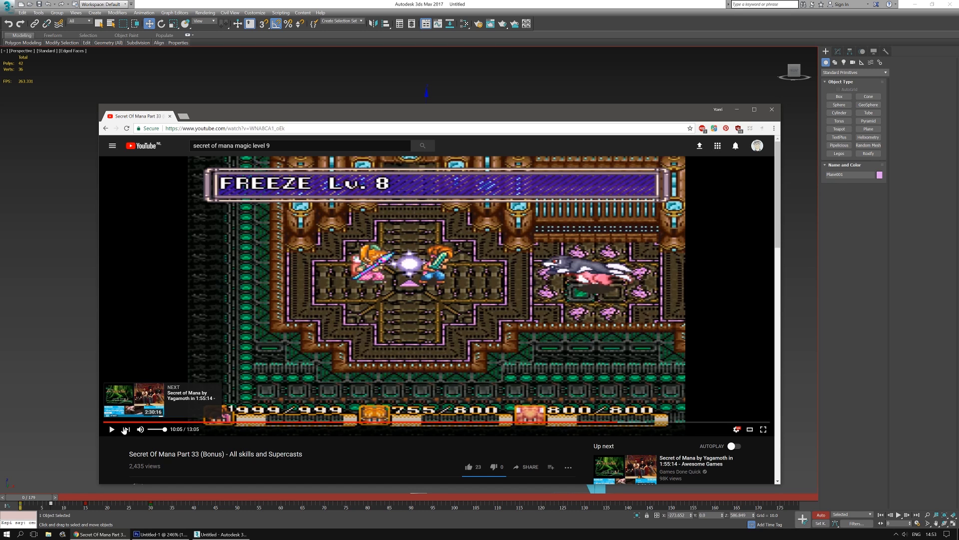
pyautogui.click(111, 430)
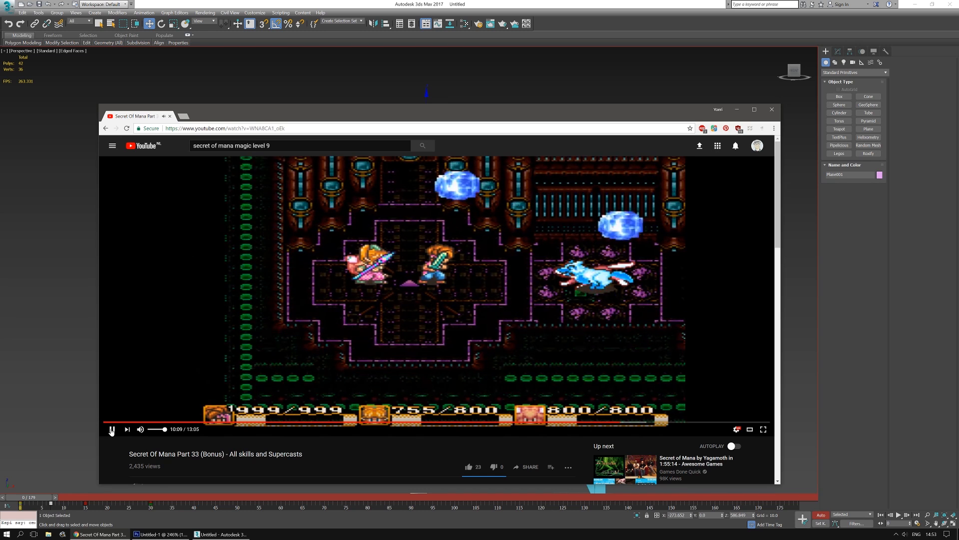
pyautogui.click(112, 429)
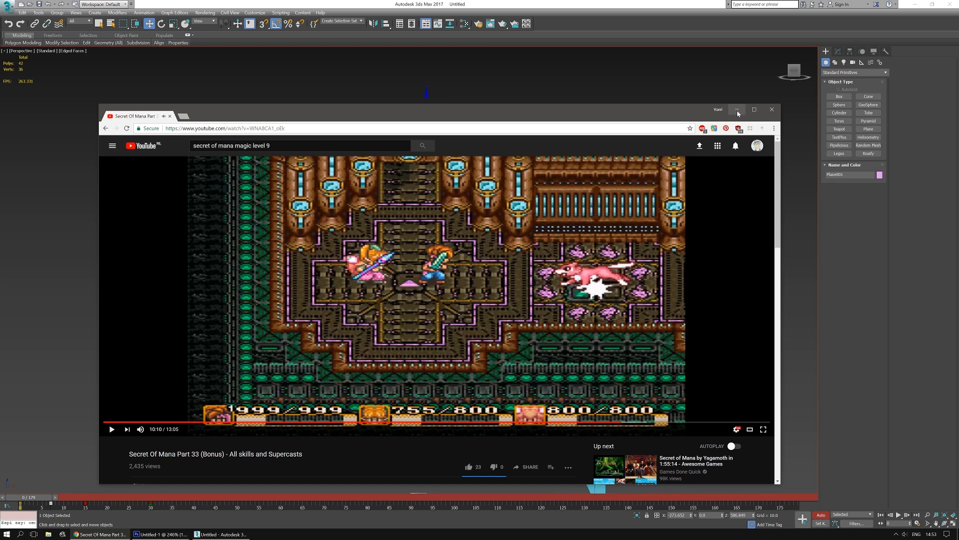
pyautogui.click(738, 110)
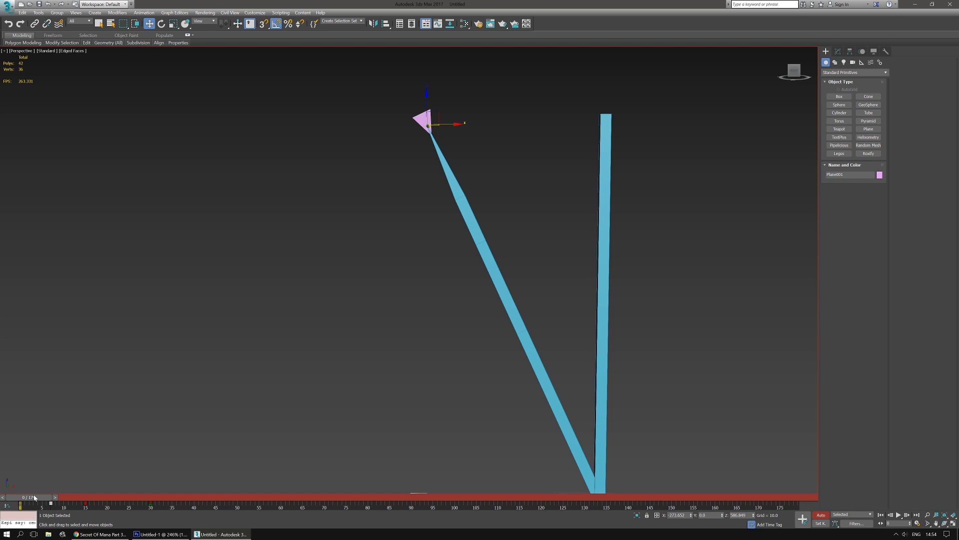
# Step: Go to frame 30 and examine the pink plane's placement on the tilted beam, first in the whole scene and up close
pyautogui.moveTo(123, 499); pyautogui.dragTo(161, 466)
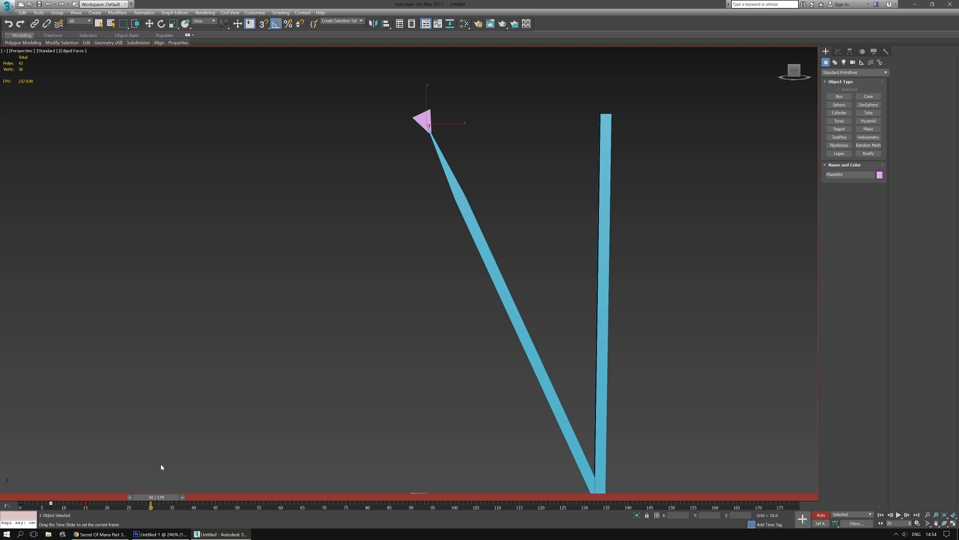
pyautogui.moveTo(160, 467)
pyautogui.mouseDown()
pyautogui.moveTo(35, 472)
pyautogui.moveTo(49, 474)
pyautogui.moveTo(156, 466)
pyautogui.moveTo(23, 459)
pyautogui.moveTo(161, 462)
pyautogui.mouseUp()
pyautogui.press('w')
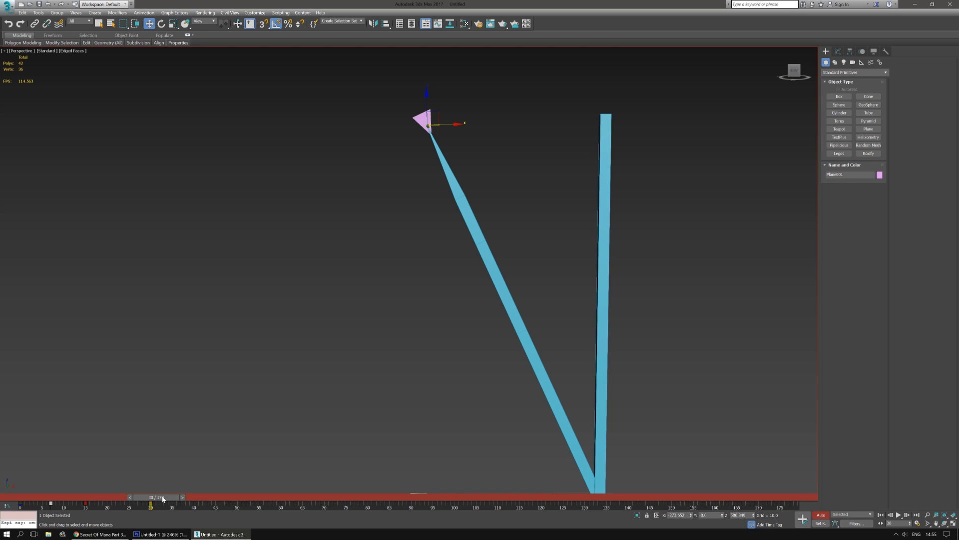
pyautogui.scroll(-3, 354, 268)
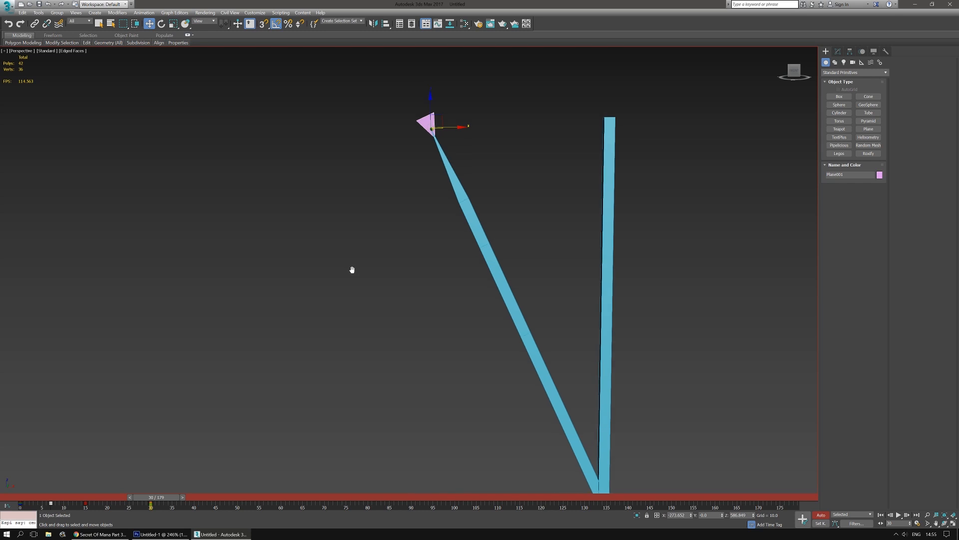
pyautogui.keyDown('alt'); pyautogui.moveTo(341, 369); pyautogui.dragTo(350, 371, button='middle'); pyautogui.keyUp('alt')
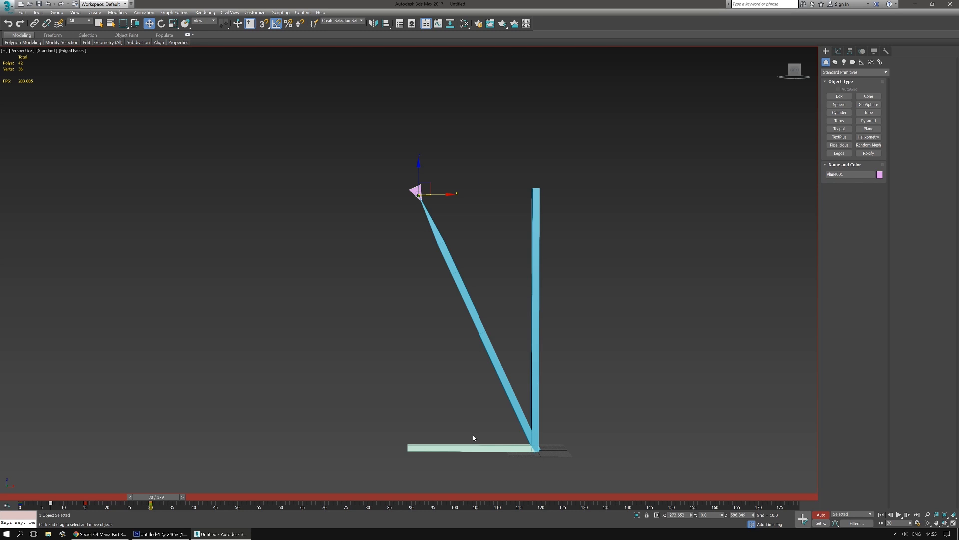
pyautogui.moveTo(473, 438); pyautogui.dragTo(459, 416, button='middle')
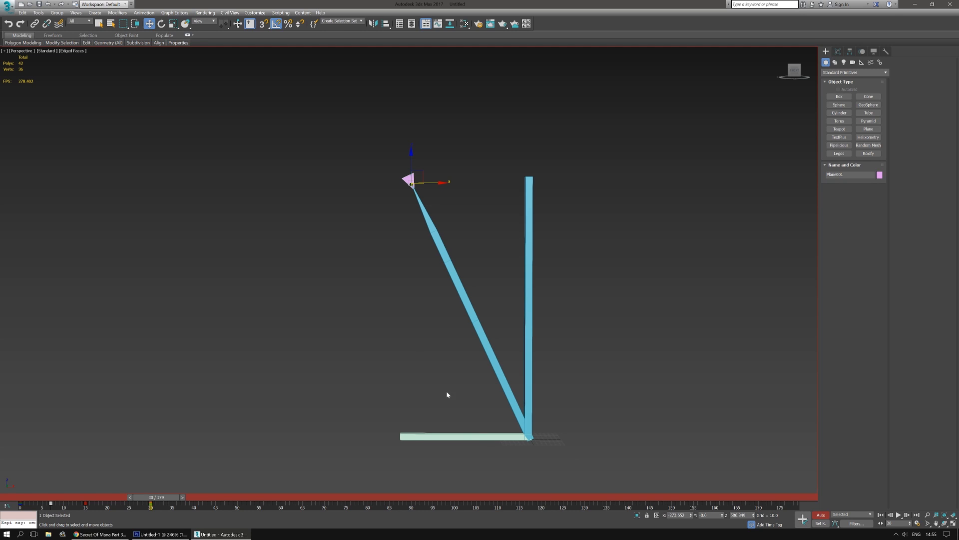
pyautogui.scroll(5, 421, 192)
pyautogui.moveTo(381, 232); pyautogui.dragTo(396, 346, button='middle')
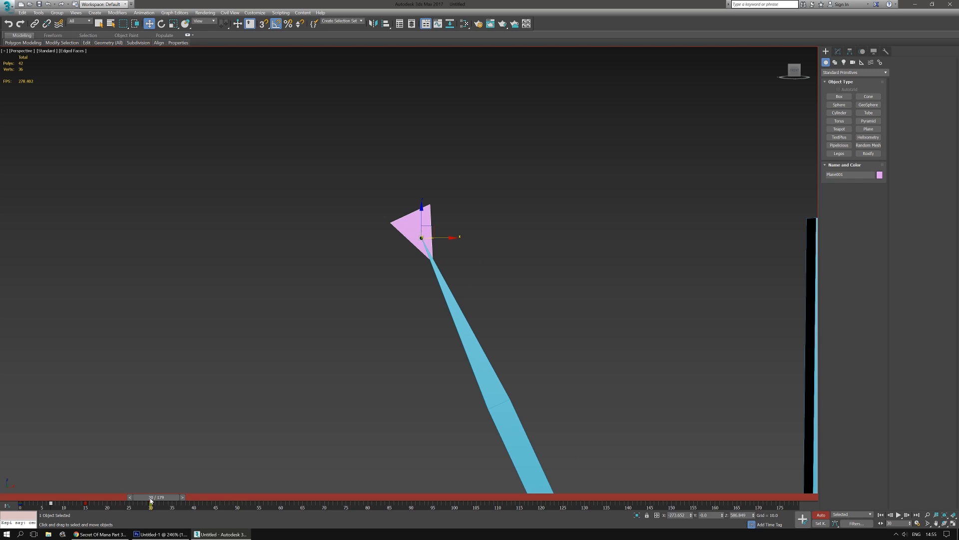
# Step: At frame 40, move the pink plane outward from the beam's tip along its X axis in the Local coordinate system
pyautogui.moveTo(150, 499)
pyautogui.mouseDown()
pyautogui.moveTo(197, 494)
pyautogui.moveTo(176, 494)
pyautogui.mouseUp()
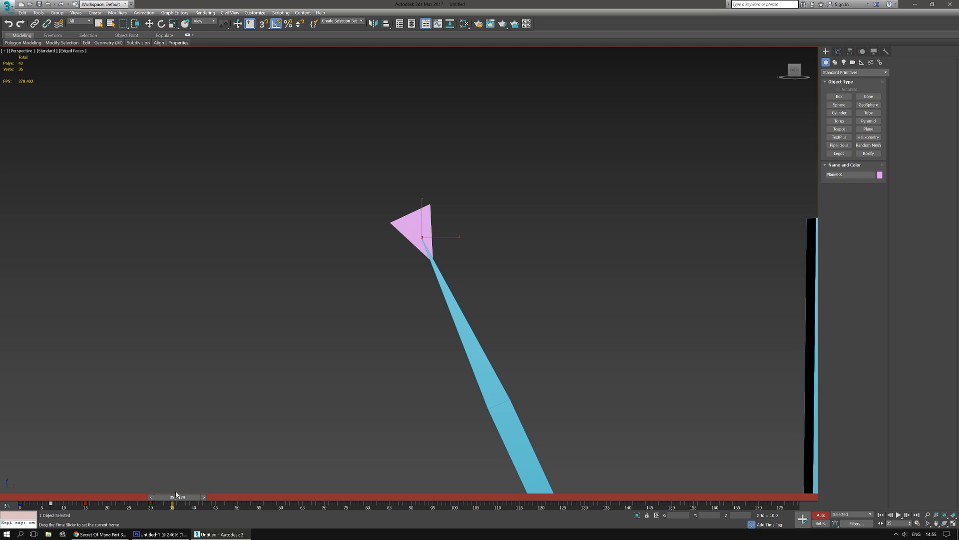
pyautogui.moveTo(176, 491); pyautogui.dragTo(196, 491)
pyautogui.press('w')
pyautogui.click(207, 22)
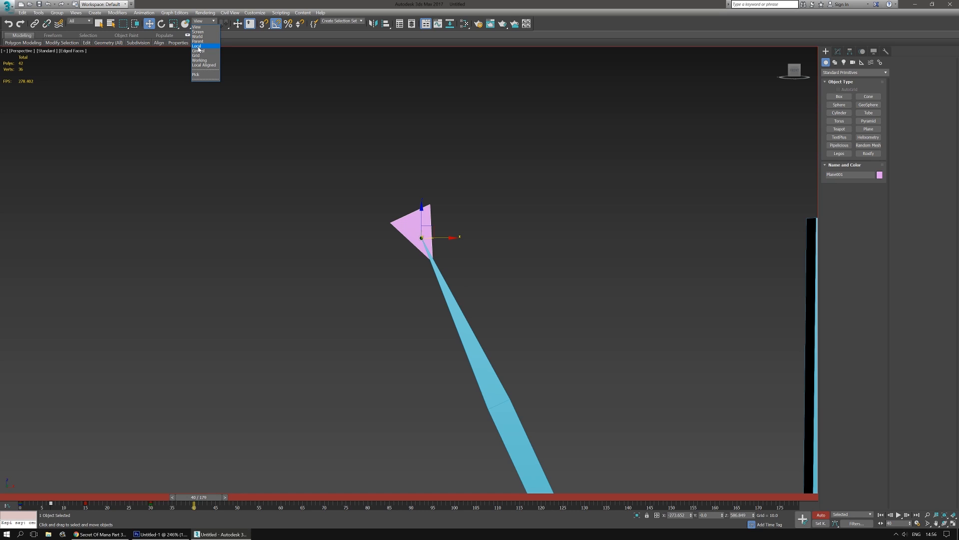
pyautogui.click(197, 46)
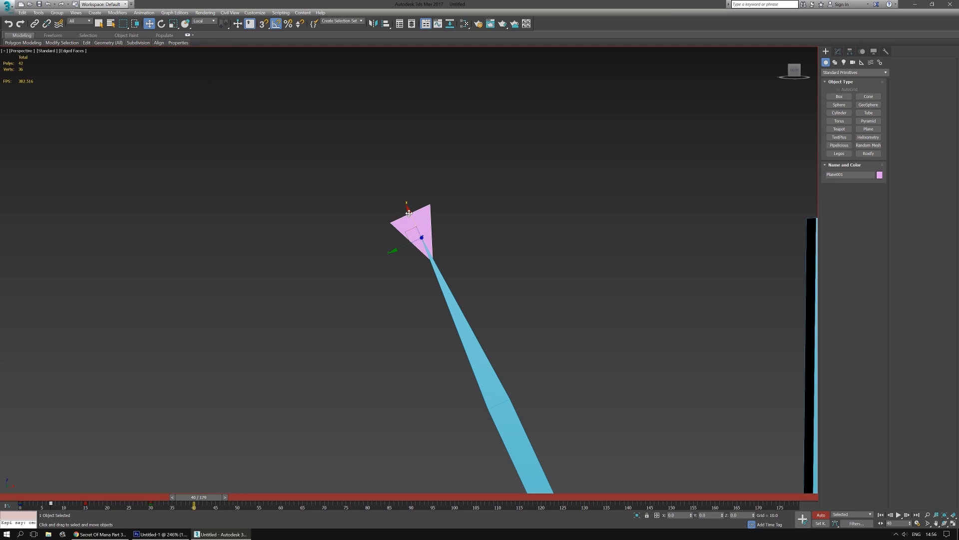
pyautogui.moveTo(409, 213); pyautogui.dragTo(383, 179)
pyautogui.scroll(-2, 295, 338)
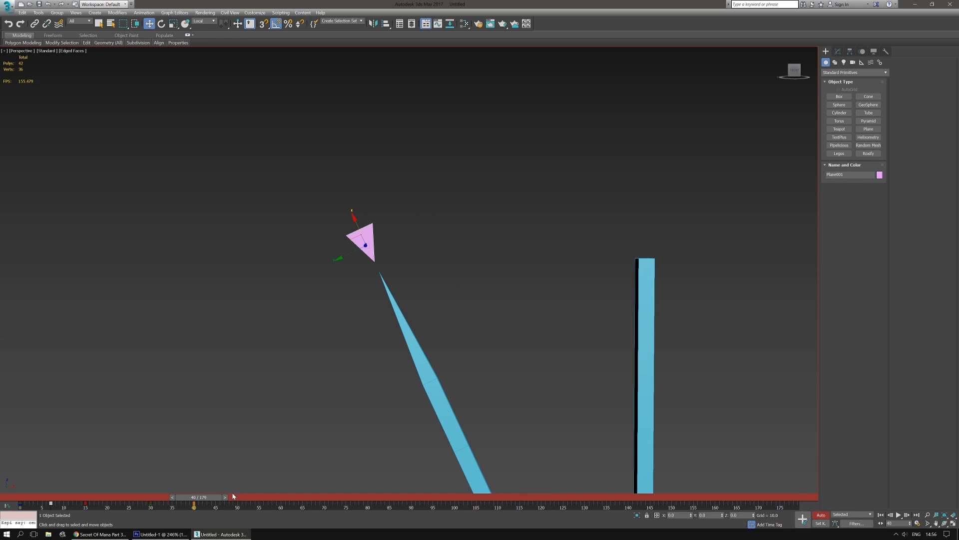
# Step: Play the animation from frame 0 to check the plane's outward launch, and bring the timeline back near the start
pyautogui.moveTo(212, 500); pyautogui.dragTo(34, 472)
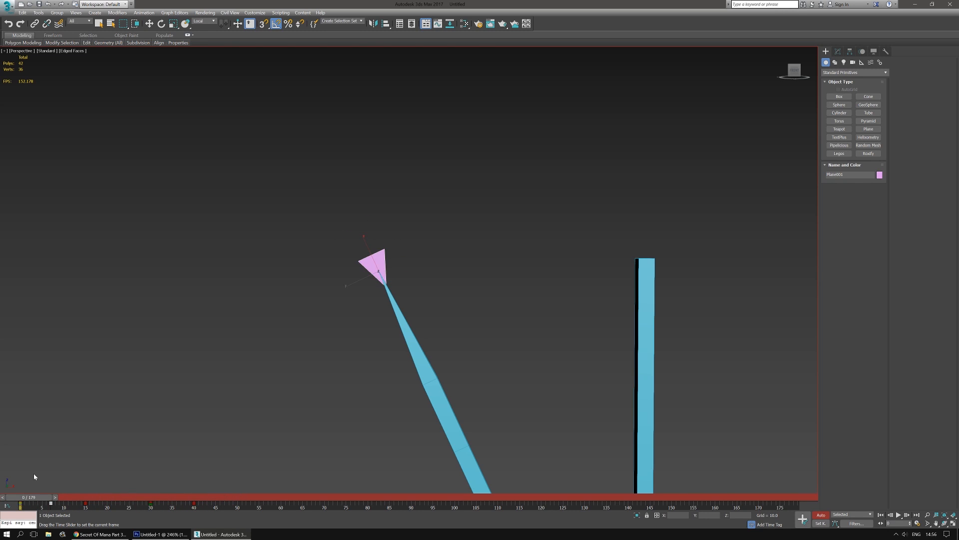
pyautogui.press('w')
pyautogui.click(899, 514)
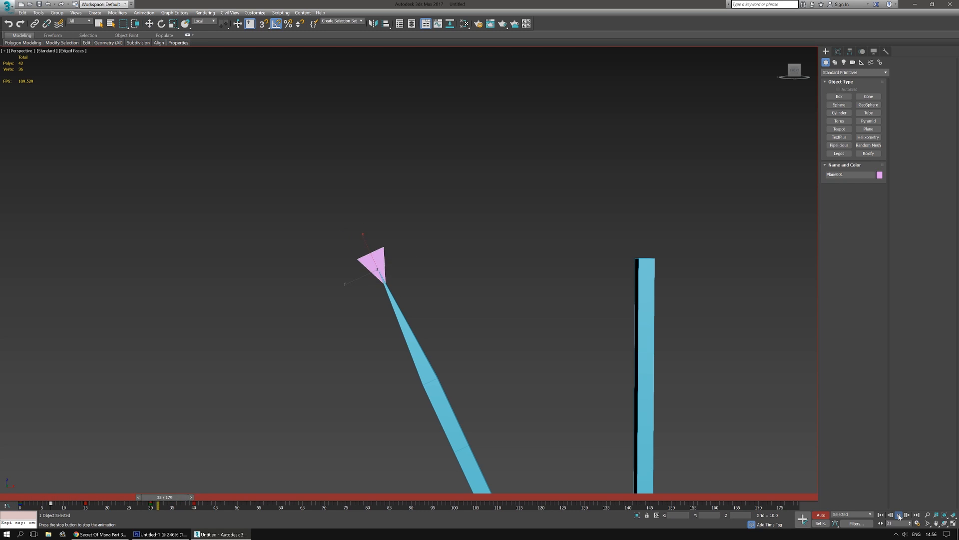
pyautogui.click(899, 514)
pyautogui.moveTo(334, 497); pyautogui.dragTo(38, 466)
# Step: Move the plane's frame 40 key to frame 45 and play the animation to check the slower launch
pyautogui.moveTo(194, 503); pyautogui.dragTo(216, 500)
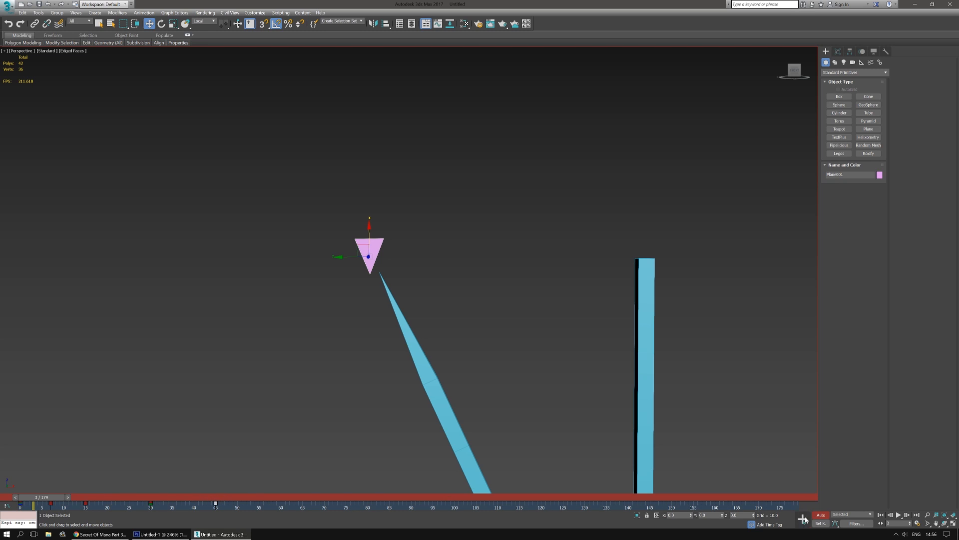
pyautogui.click(899, 515)
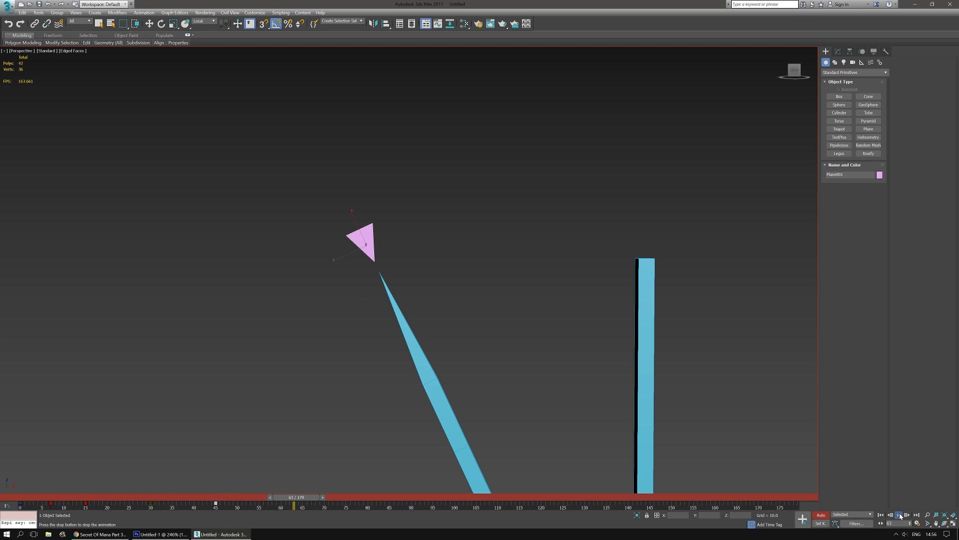
pyautogui.click(900, 514)
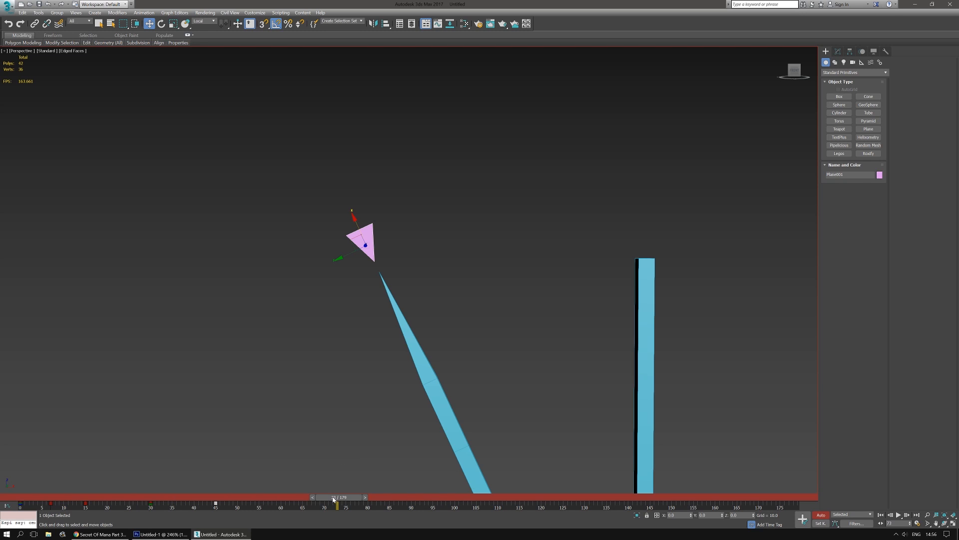
# Step: Shift the frame 45 key to frame 50, move the plane farther outward along its local X axis there, and return to frame 0
pyautogui.moveTo(337, 497); pyautogui.dragTo(218, 471)
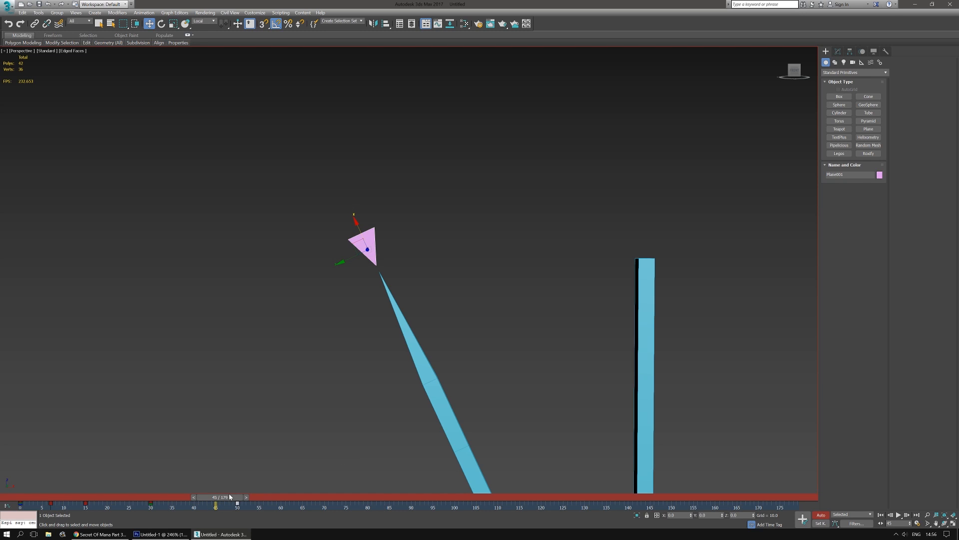
pyautogui.moveTo(228, 497); pyautogui.dragTo(248, 496)
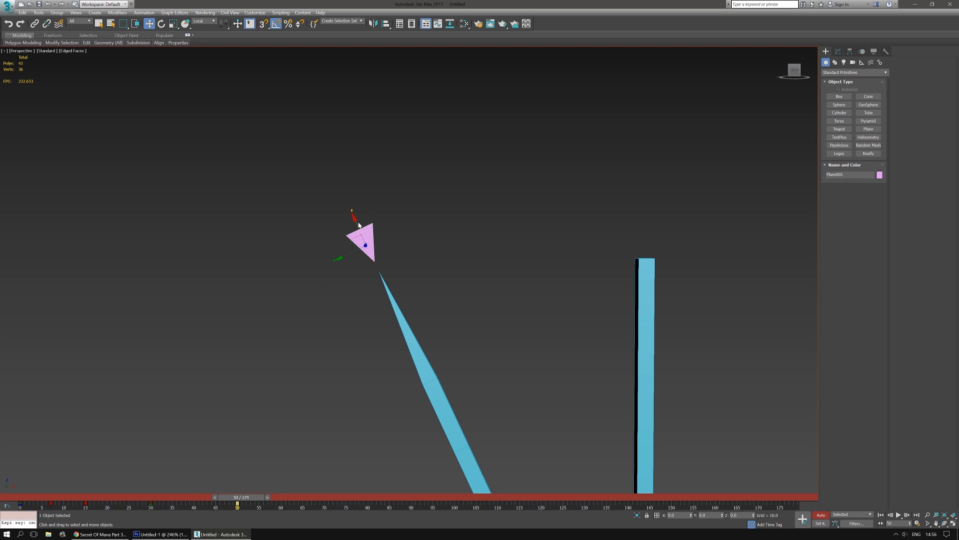
pyautogui.moveTo(361, 229); pyautogui.dragTo(340, 184)
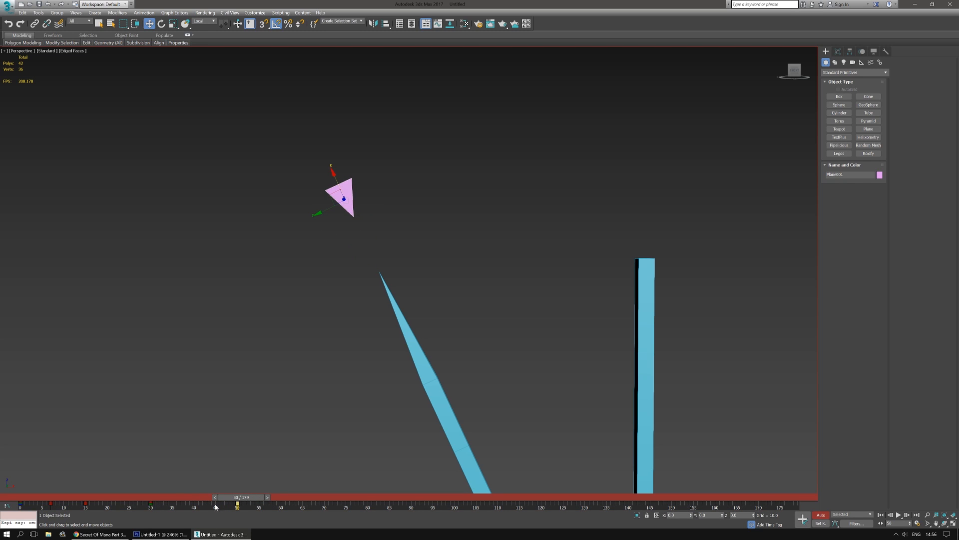
pyautogui.press('Home')
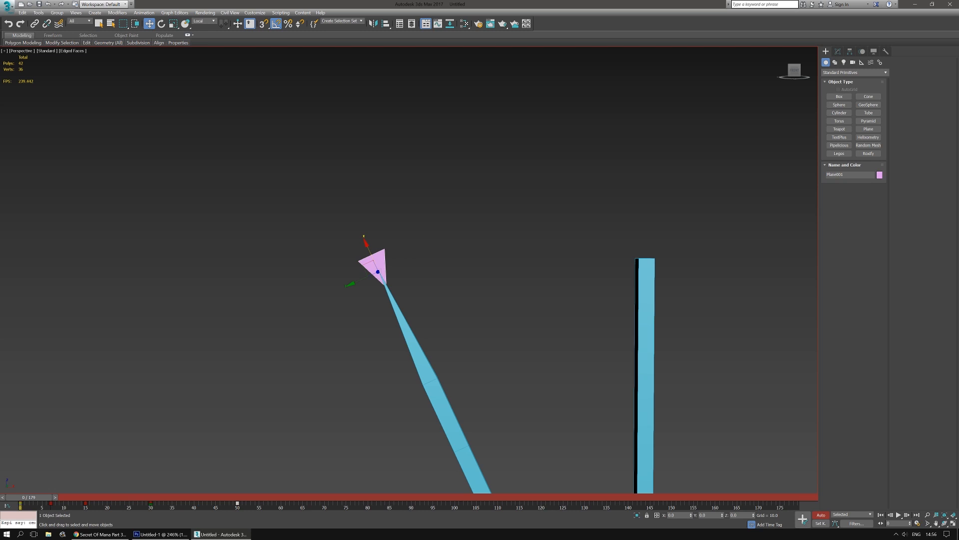
# Step: Play the animation from frame 0 to check the plane's farther outward launch
pyautogui.click(898, 515)
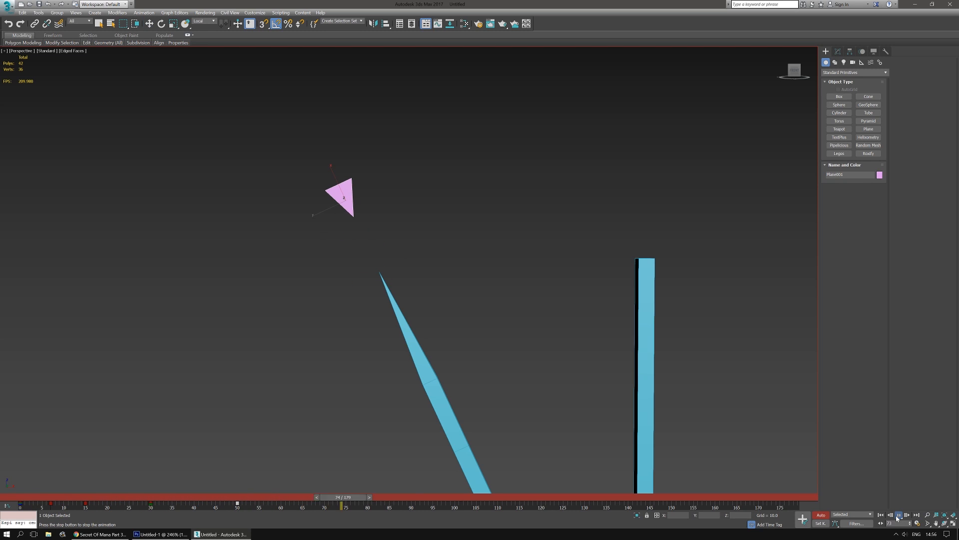
pyautogui.click(899, 515)
pyautogui.scroll(-5, 400, 365)
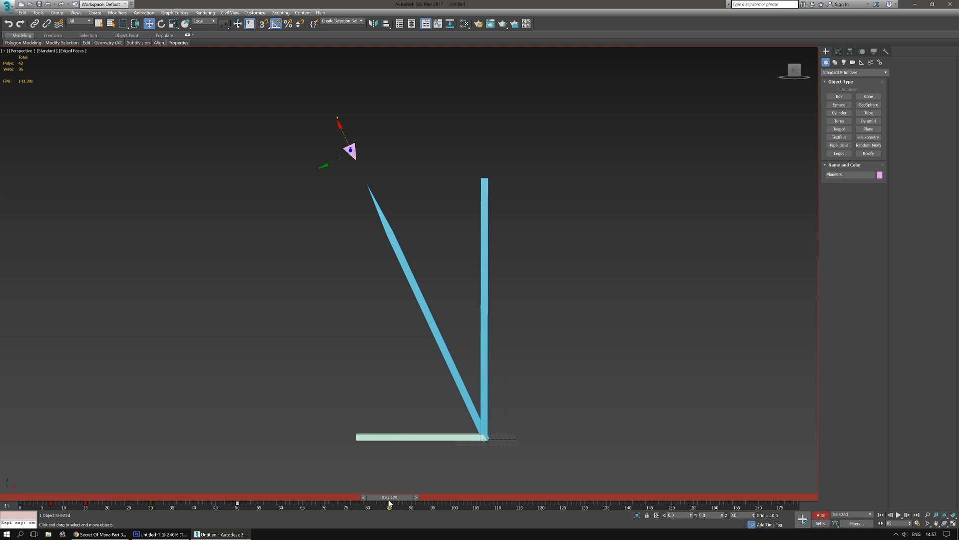
# Step: At frame 70, move the pink plane back along its local X axis, down the slanted beam to just past the beams' shared base
pyautogui.moveTo(388, 497); pyautogui.dragTo(324, 492)
pyautogui.press('w')
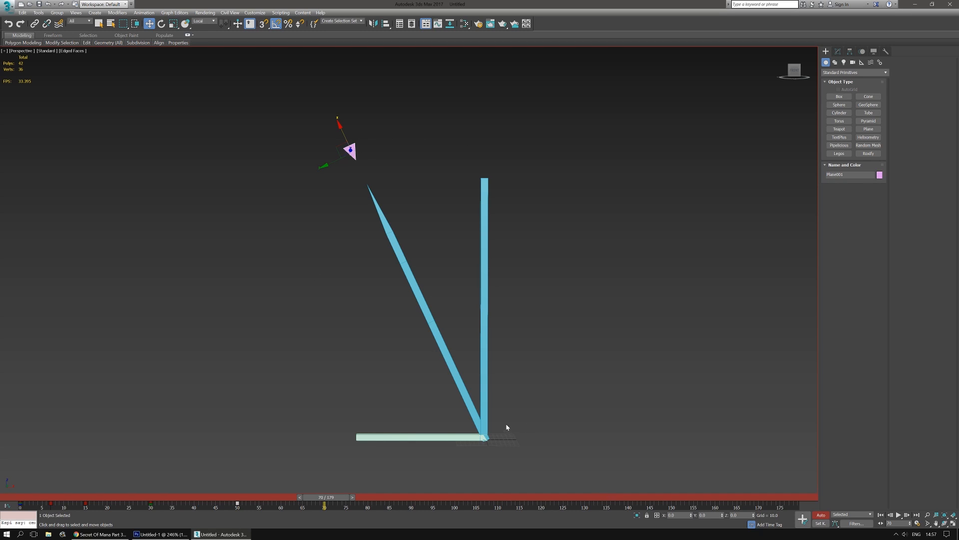
pyautogui.moveTo(568, 416); pyautogui.dragTo(570, 417, button='middle')
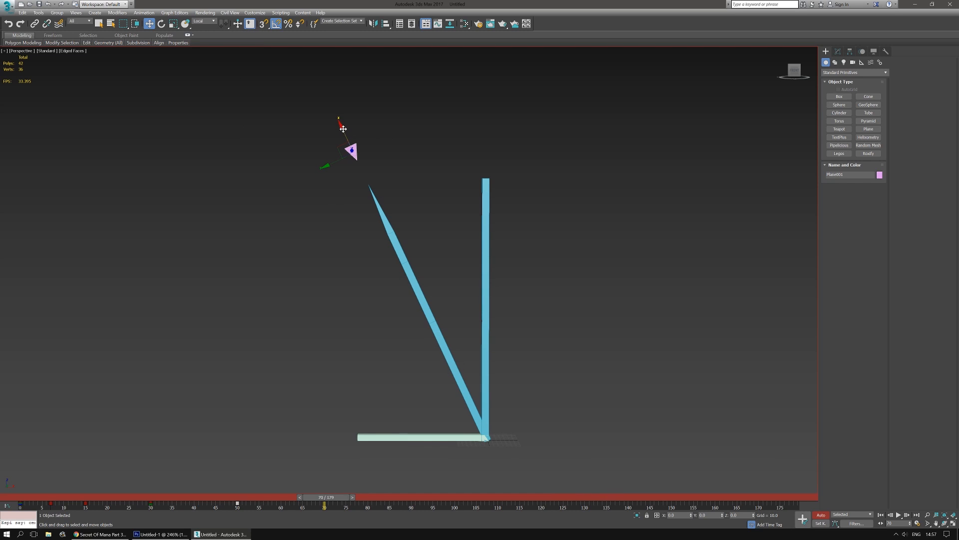
pyautogui.moveTo(342, 129); pyautogui.dragTo(346, 138)
pyautogui.moveTo(462, 337); pyautogui.dragTo(522, 413)
pyautogui.scroll(10, 507, 436)
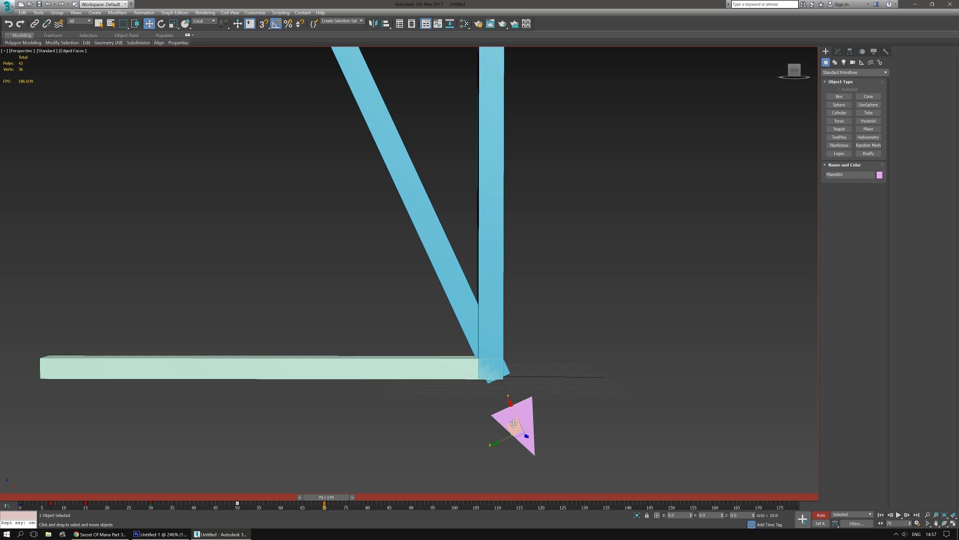
pyautogui.scroll(-2, 467, 437)
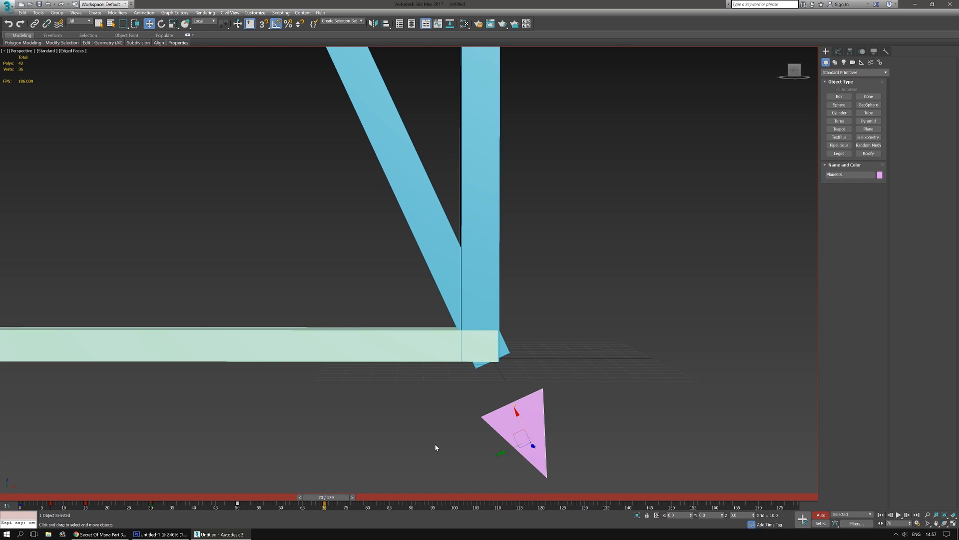
pyautogui.scroll(-2, 430, 429)
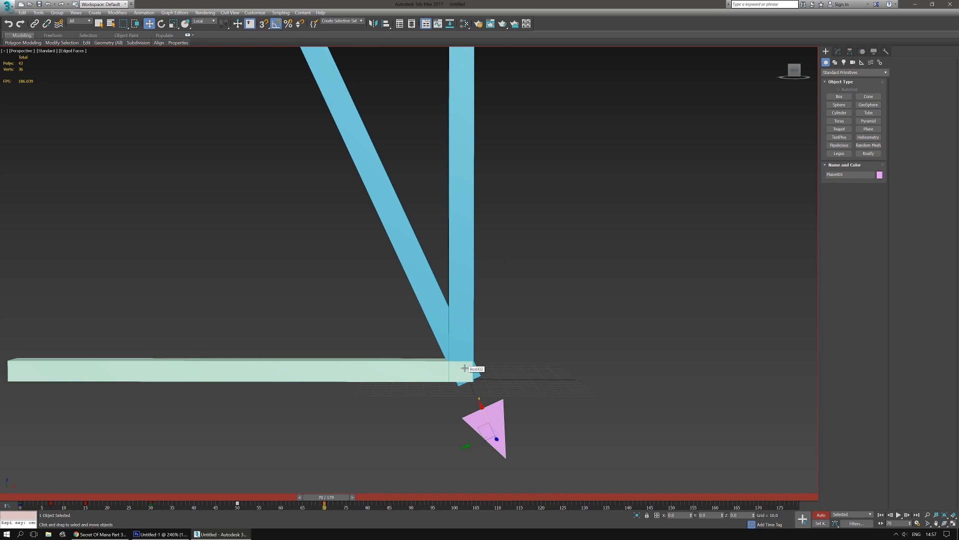
pyautogui.scroll(-2, 465, 368)
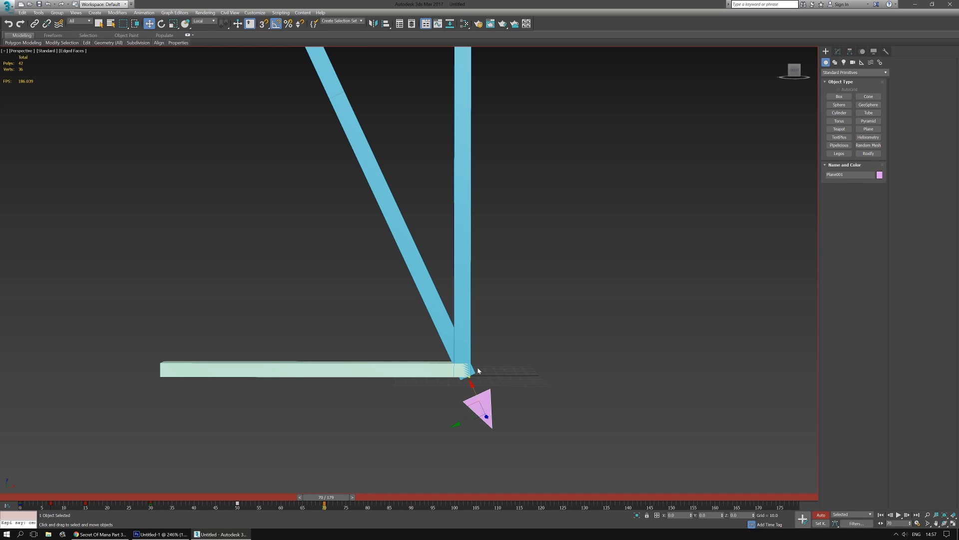
pyautogui.scroll(-2, 479, 371)
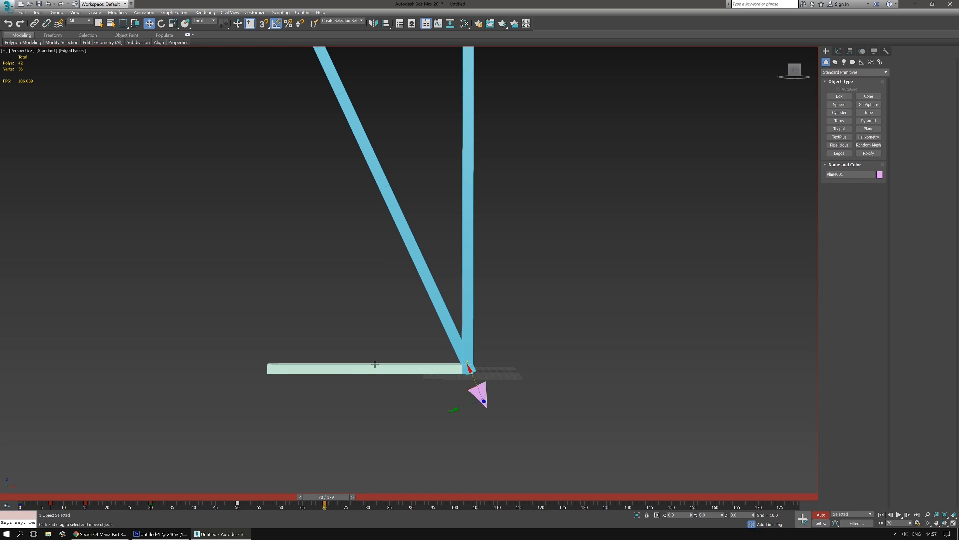
pyautogui.scroll(-2, 347, 369)
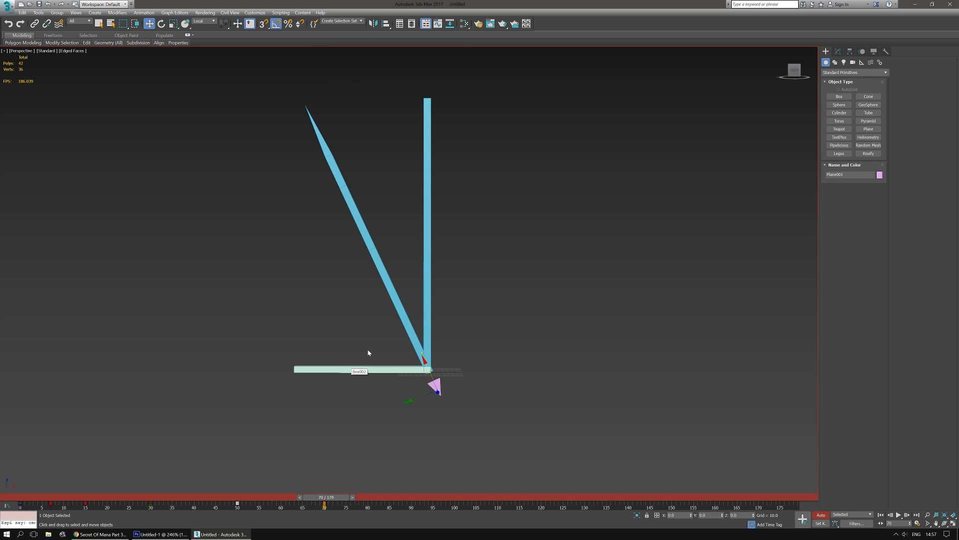
# Step: Return to frame 0 and play the animation to check the plane's fall along the slanted beam
pyautogui.moveTo(330, 497); pyautogui.dragTo(10, 466)
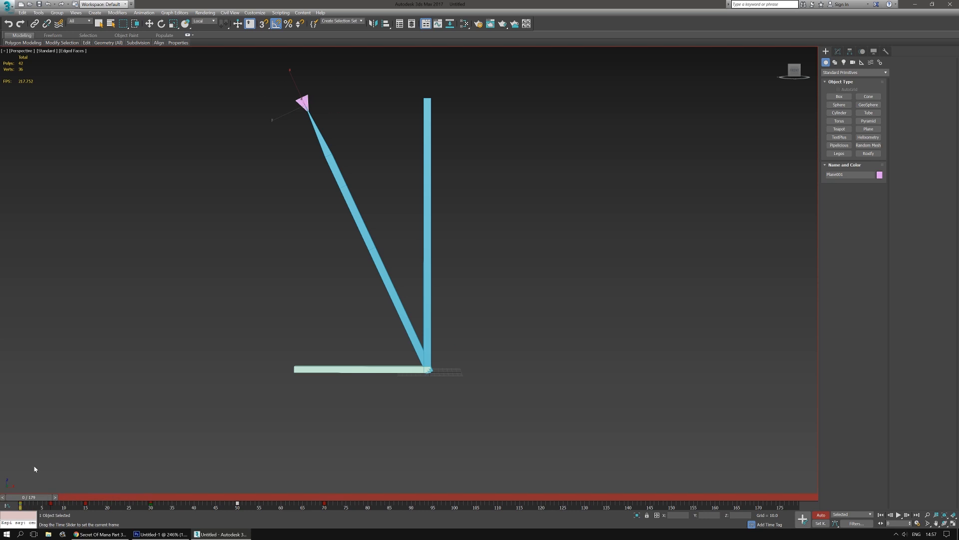
pyautogui.press('w')
pyautogui.moveTo(479, 362); pyautogui.dragTo(529, 409, button='middle')
pyautogui.click(899, 515)
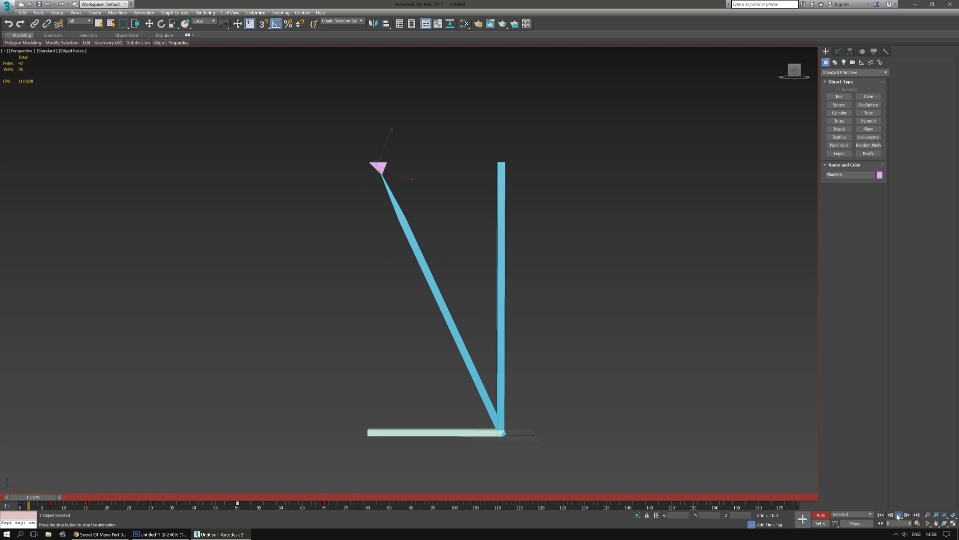
pyautogui.click(898, 515)
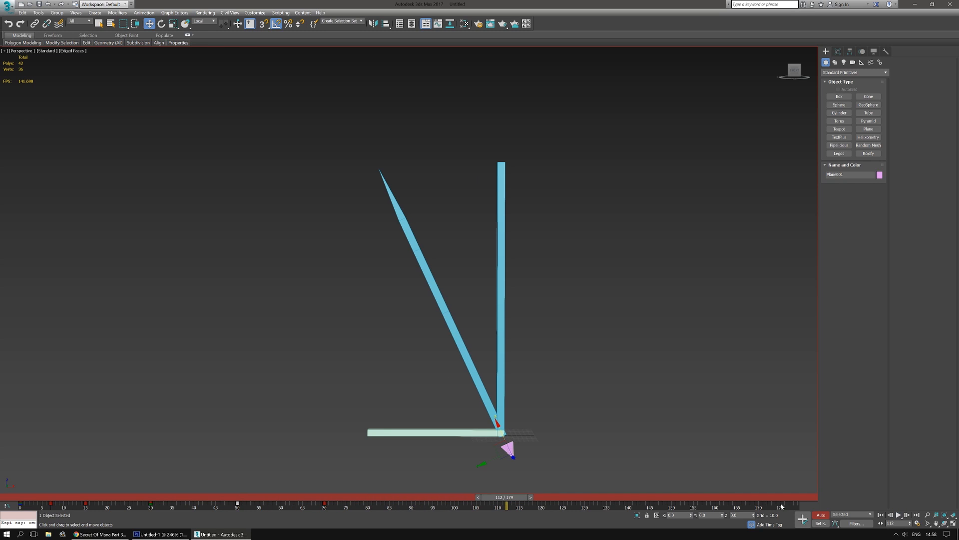
# Step: Move the plane's frame 70 key to frame 65, and shift all its keys from frame 15 onward 10 frames later
pyautogui.moveTo(324, 504); pyautogui.dragTo(305, 505)
pyautogui.moveTo(492, 498); pyautogui.dragTo(9, 451)
pyautogui.press('w')
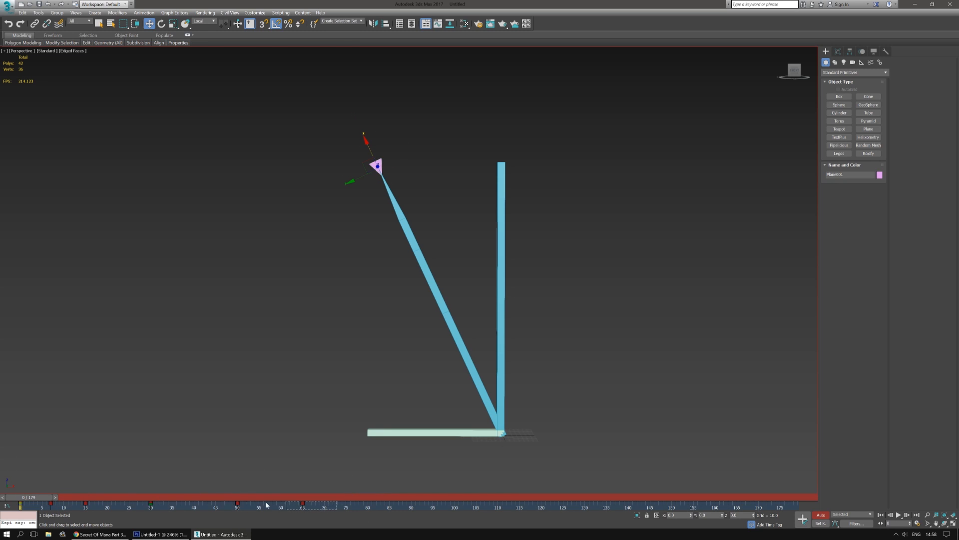
pyautogui.moveTo(330, 504); pyautogui.dragTo(361, 506)
pyautogui.moveTo(86, 505); pyautogui.dragTo(341, 523)
pyautogui.moveTo(102, 506); pyautogui.dragTo(130, 503)
pyautogui.click(71, 446)
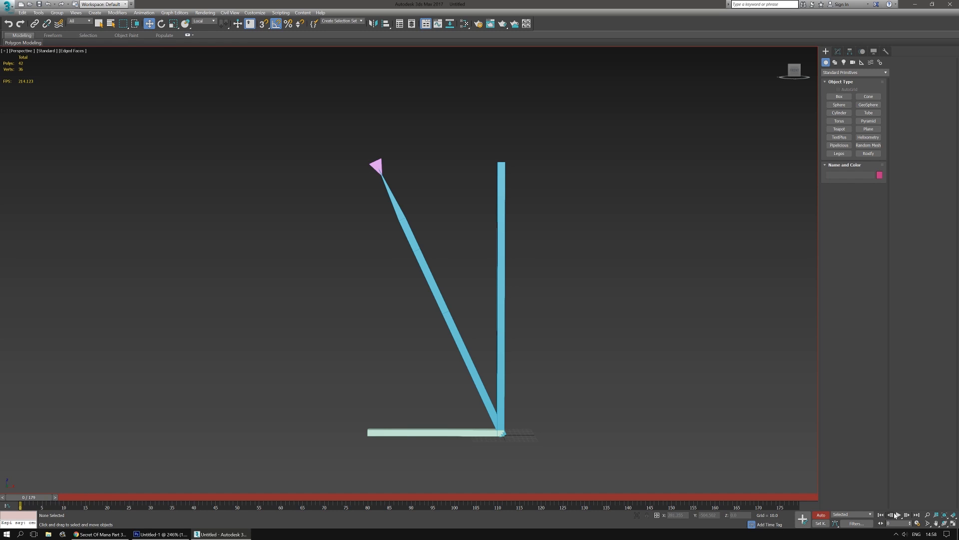
# Step: Play the animation to check the shifted key timing, and return to frame 0
pyautogui.click(898, 515)
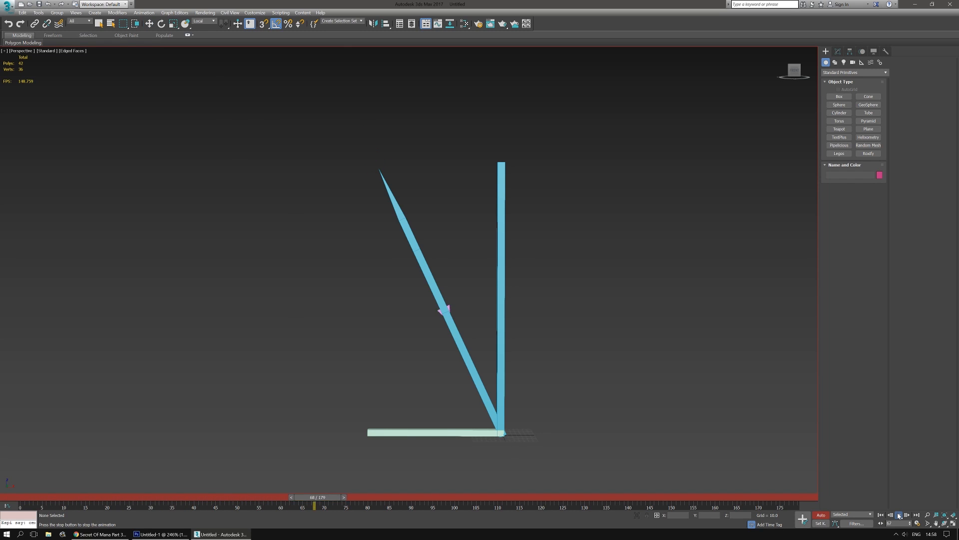
pyautogui.click(899, 515)
pyautogui.moveTo(439, 497); pyautogui.dragTo(77, 478)
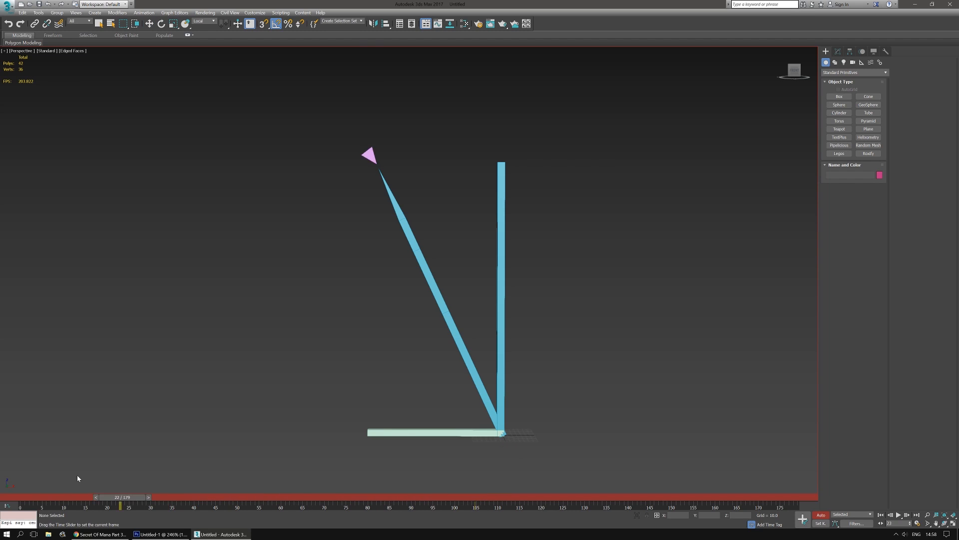
pyautogui.press('Home')
pyautogui.press('w')
# Step: Move the plane's last key to frame 70 and its frame 7 key to frame 10, and play the animation to check the timing
pyautogui.click(372, 164)
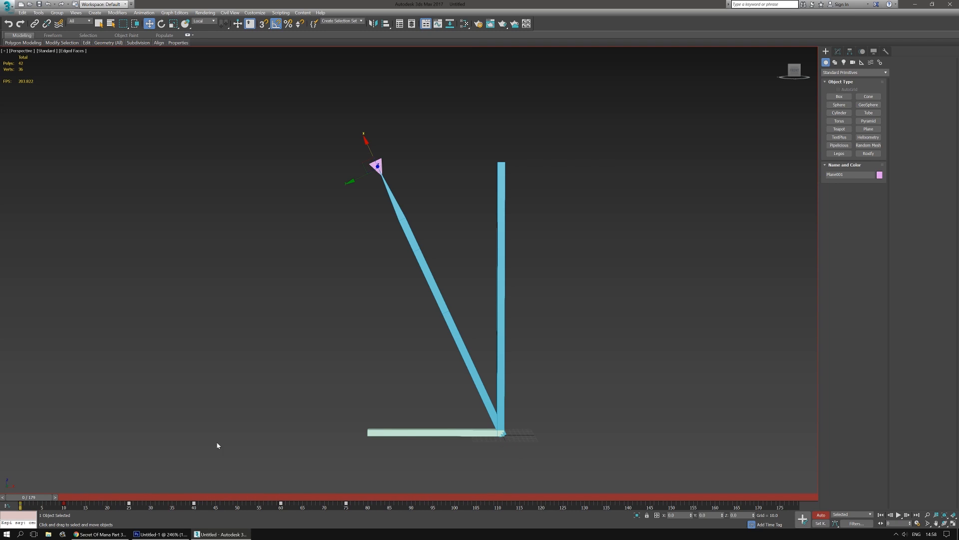
pyautogui.moveTo(346, 504); pyautogui.dragTo(325, 503)
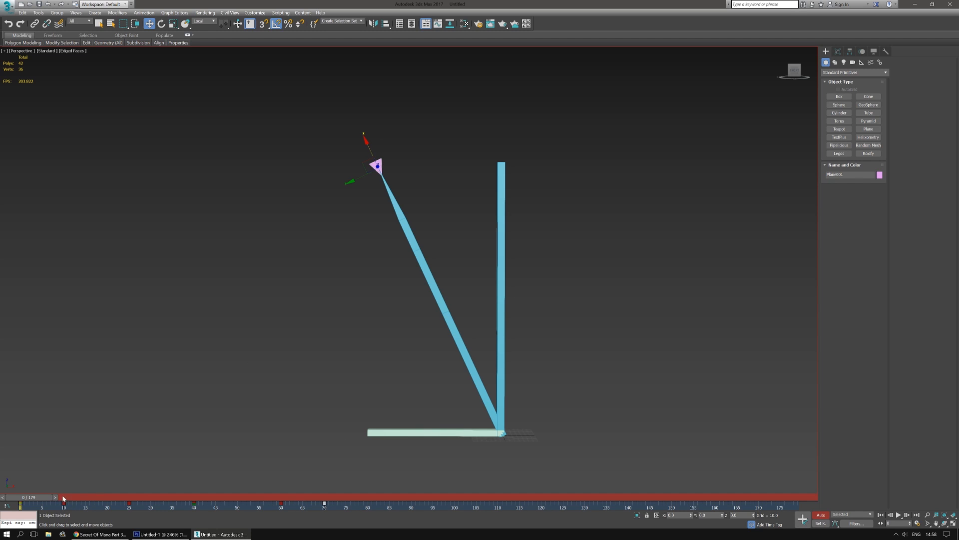
pyautogui.click(898, 515)
pyautogui.click(900, 514)
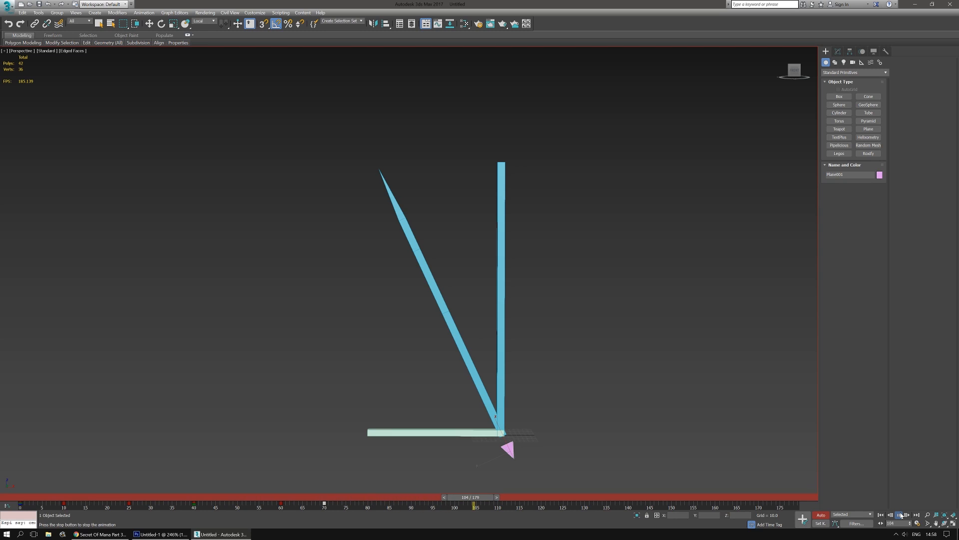
pyautogui.moveTo(487, 493); pyautogui.dragTo(43, 462)
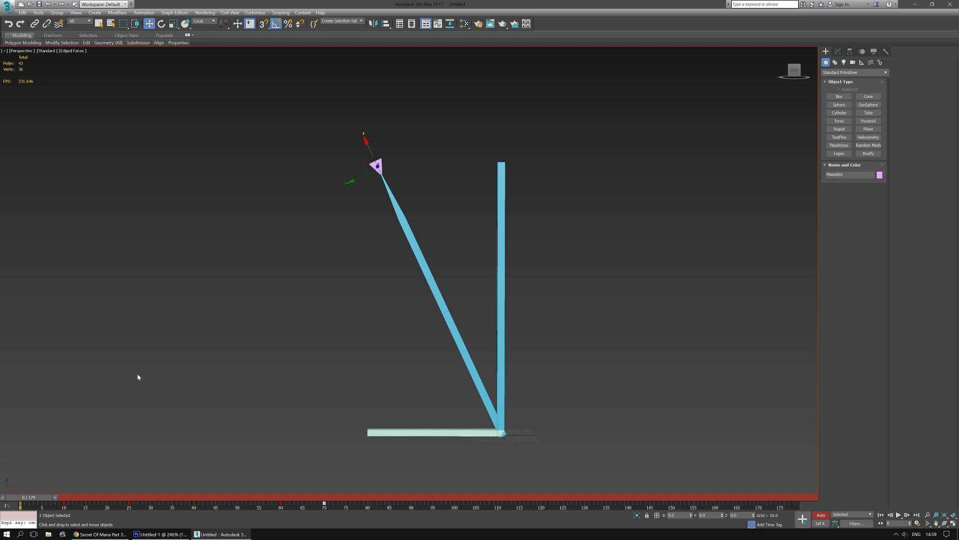
pyautogui.moveTo(43, 497); pyautogui.dragTo(226, 468)
pyautogui.press('w')
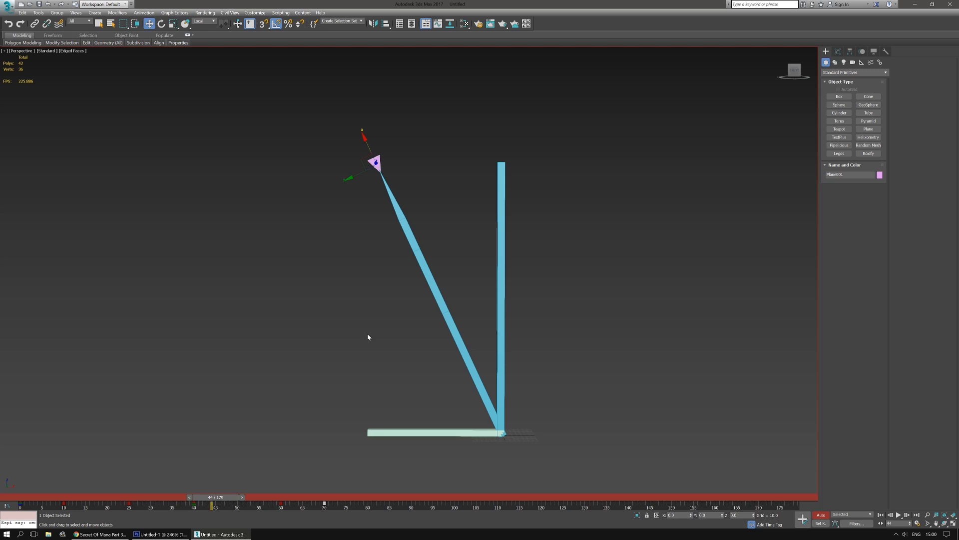
pyautogui.press('e')
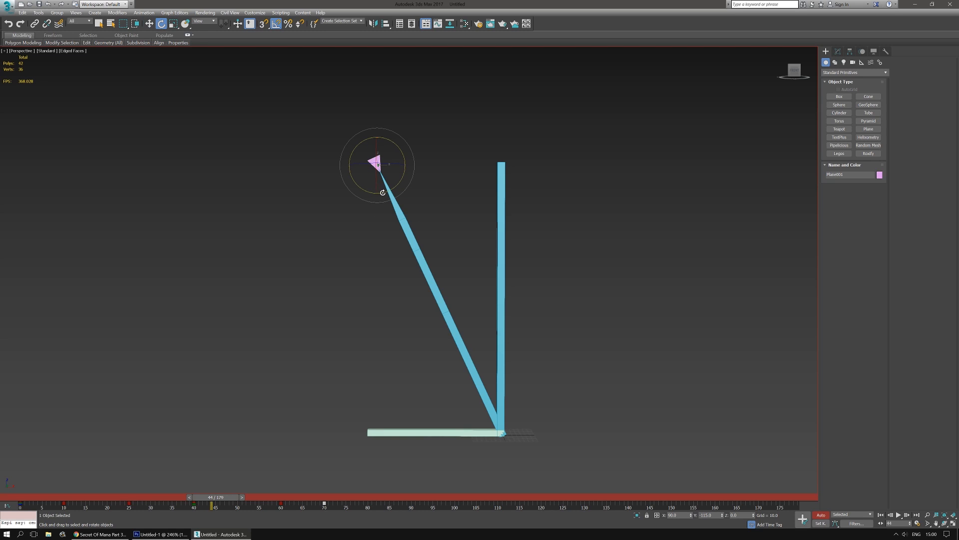
pyautogui.moveTo(383, 192); pyautogui.dragTo(377, 192)
pyautogui.hotkey('ctrl', 'z')
# Step: At frame 44, rotate the pink plane 40 degrees to a Y rotation of -75
pyautogui.click(710, 514)
pyautogui.moveTo(205, 497); pyautogui.dragTo(224, 489)
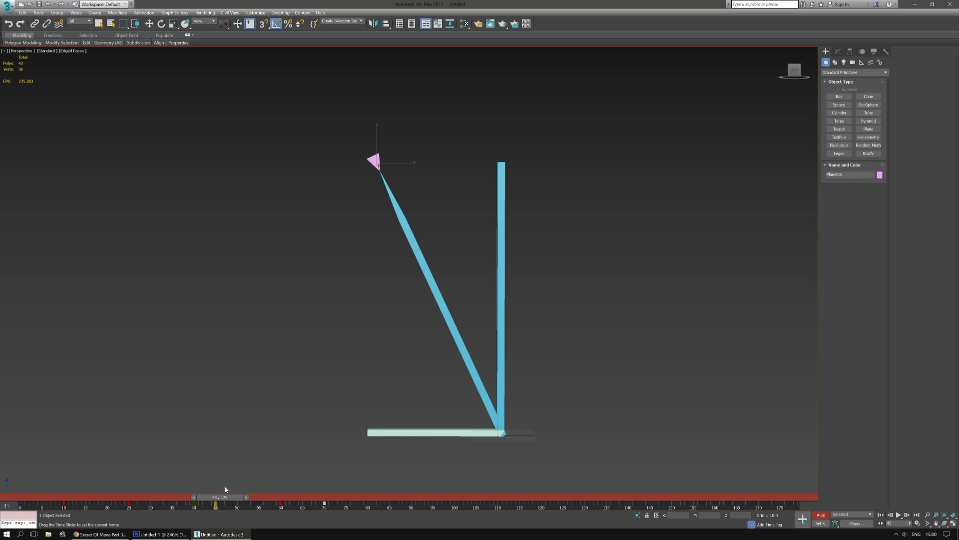
pyautogui.press('e')
pyautogui.moveTo(393, 189); pyautogui.dragTo(383, 192)
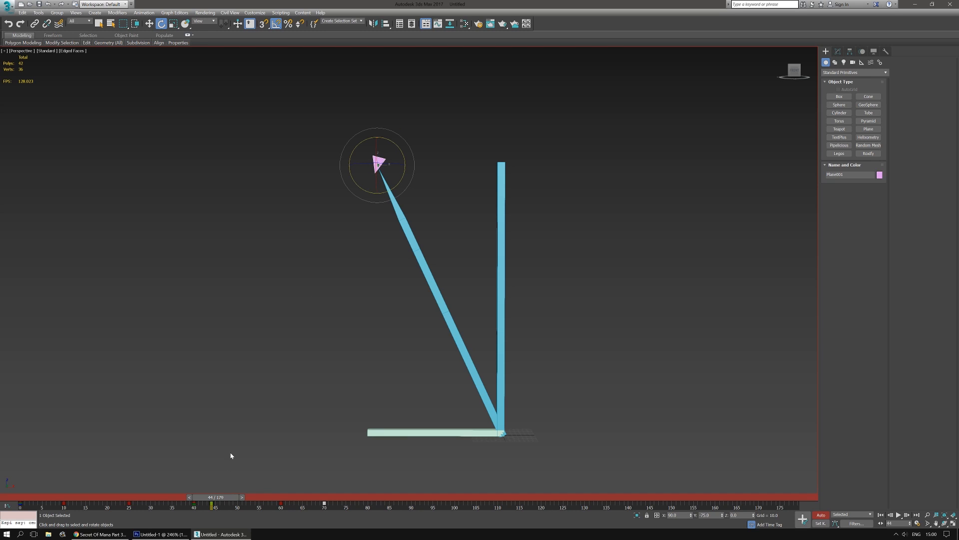
# Step: At frame 48, set the plane's Y rotation to -115
pyautogui.moveTo(222, 499); pyautogui.dragTo(240, 497)
pyautogui.press('e')
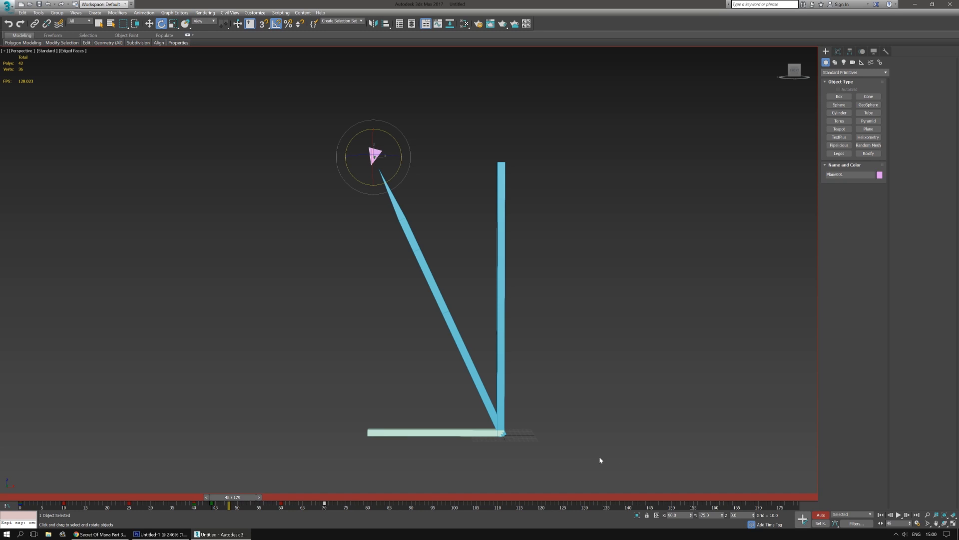
pyautogui.click(708, 515)
pyautogui.press('Return')
pyautogui.press('q')
# Step: Play the animation twice from frame 0 to check the plane's quick wobble before it drops, and return to frame 0
pyautogui.moveTo(244, 497); pyautogui.dragTo(28, 498)
pyautogui.press('e')
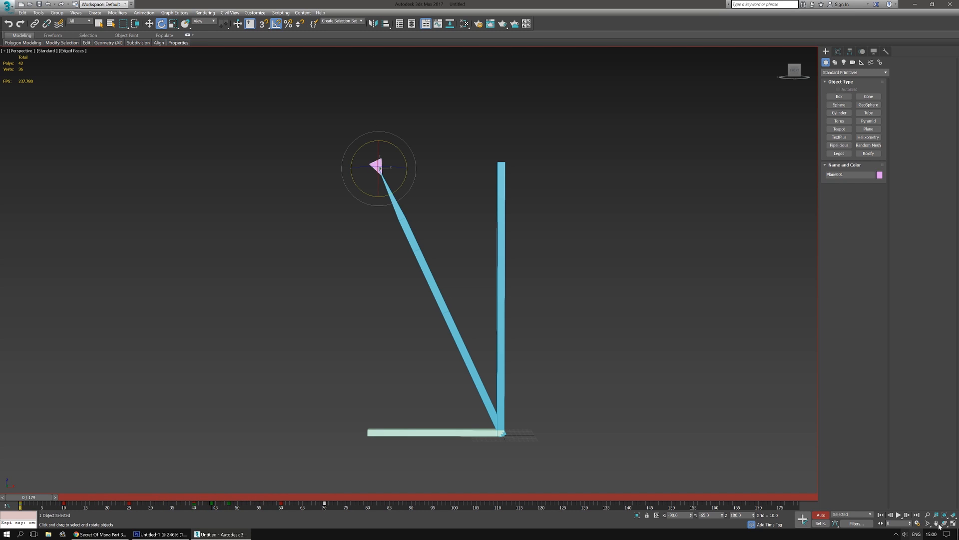
pyautogui.click(899, 515)
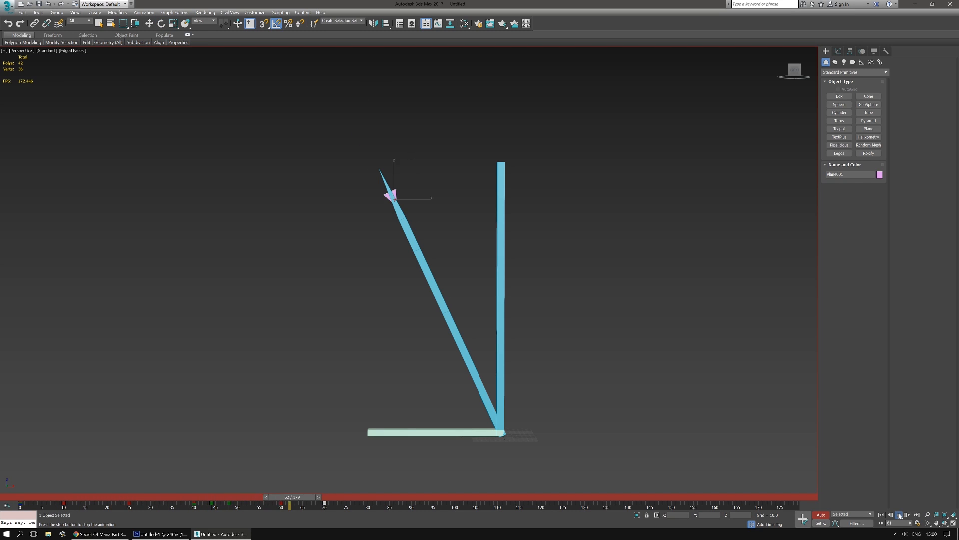
pyautogui.click(900, 515)
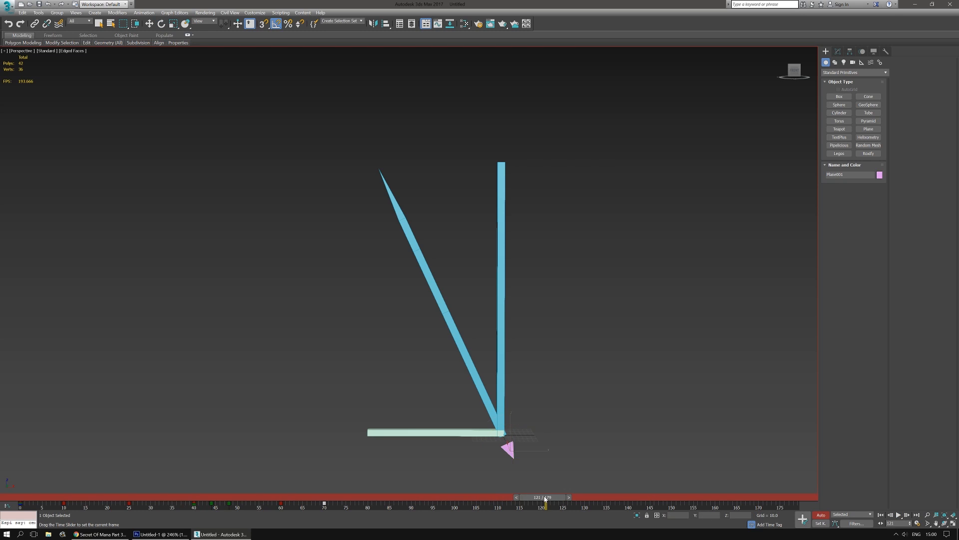
pyautogui.moveTo(542, 498); pyautogui.dragTo(29, 498)
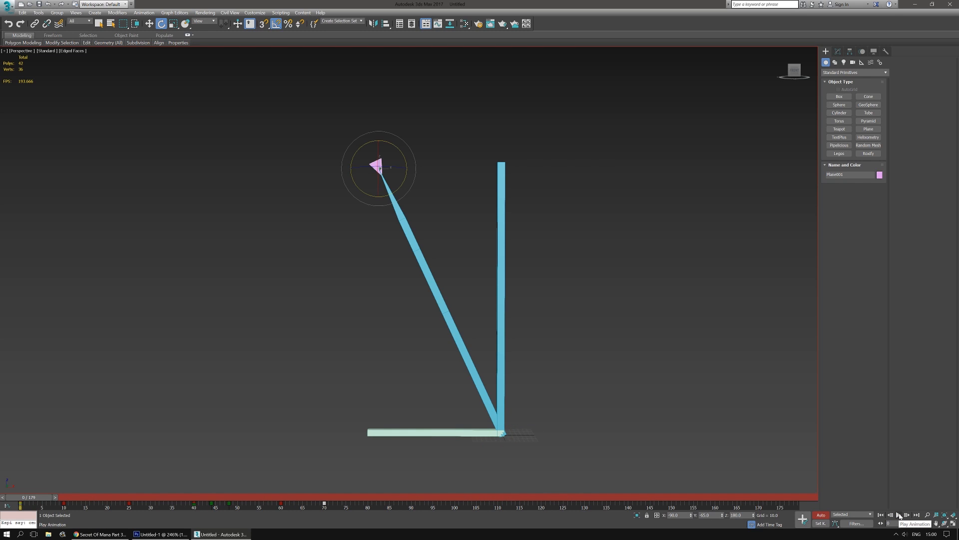
pyautogui.click(900, 515)
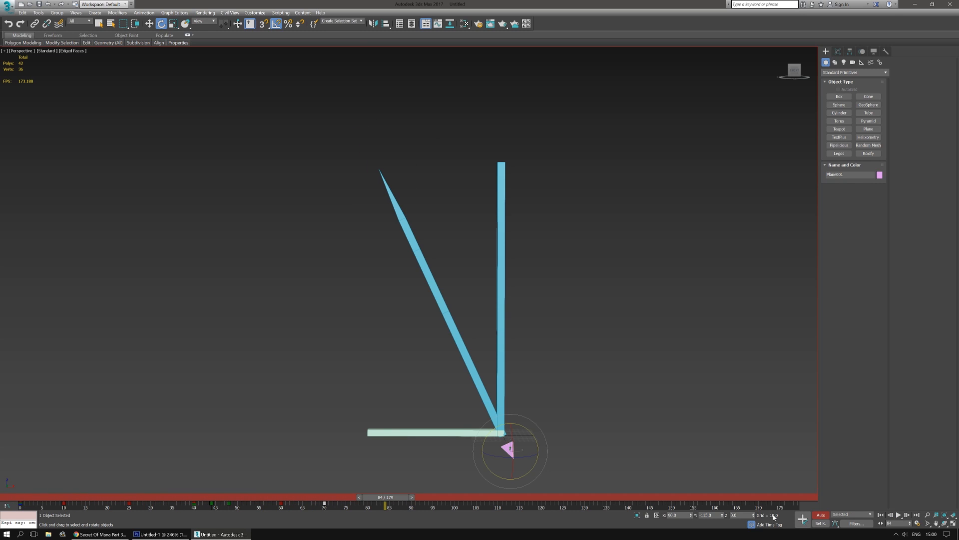
pyautogui.moveTo(376, 502); pyautogui.dragTo(20, 501)
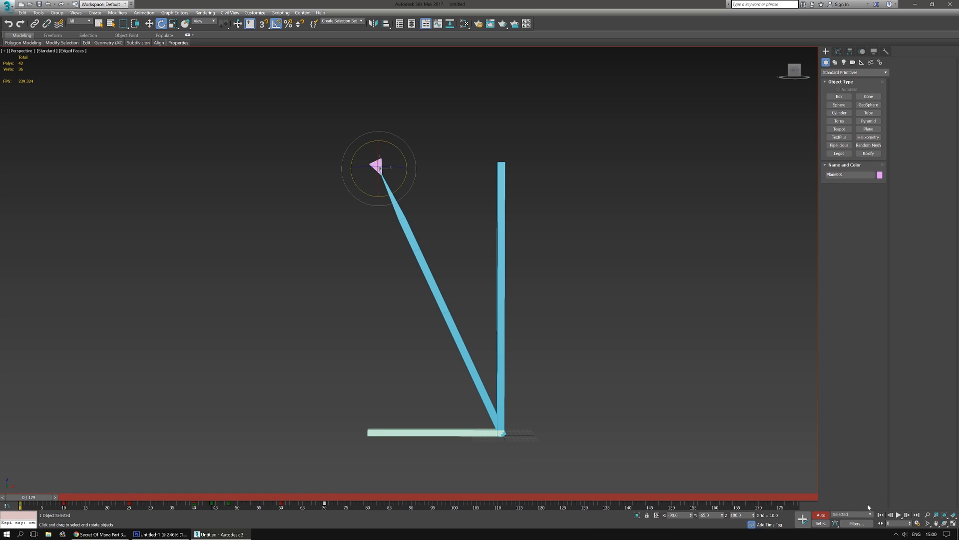
# Step: Turn off Auto Key and save the scene as 2017_ManaIceSpike
pyautogui.click(820, 514)
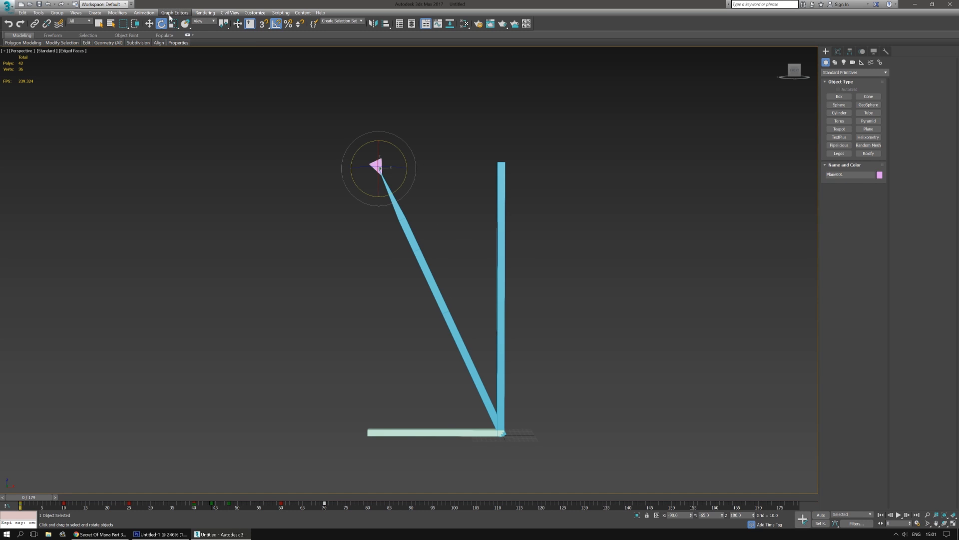
pyautogui.hotkey('ctrl', 's')
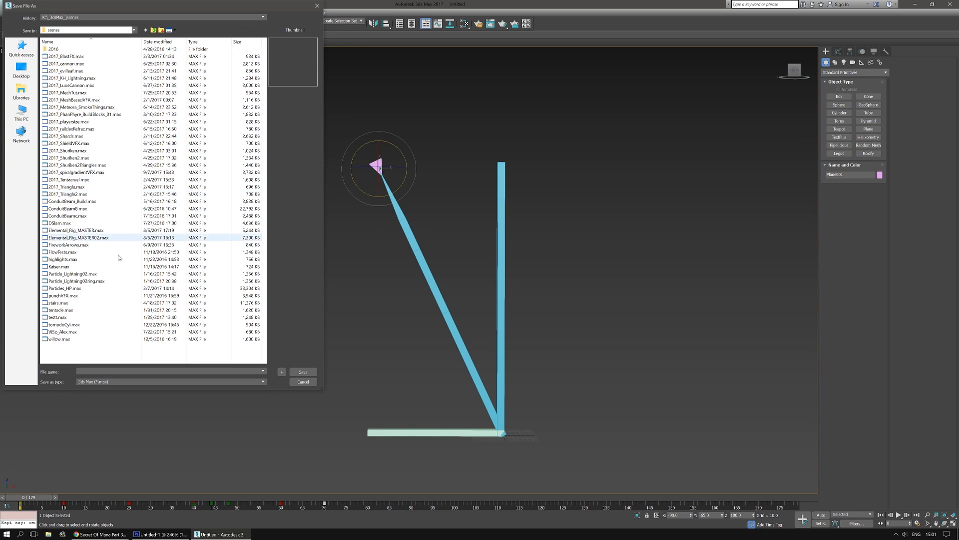
pyautogui.write('201')
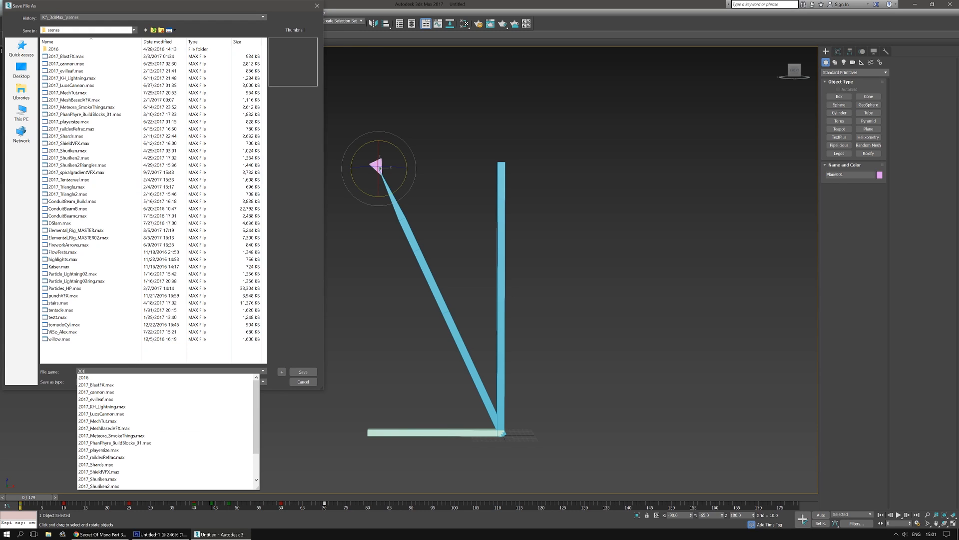
pyautogui.write('7')
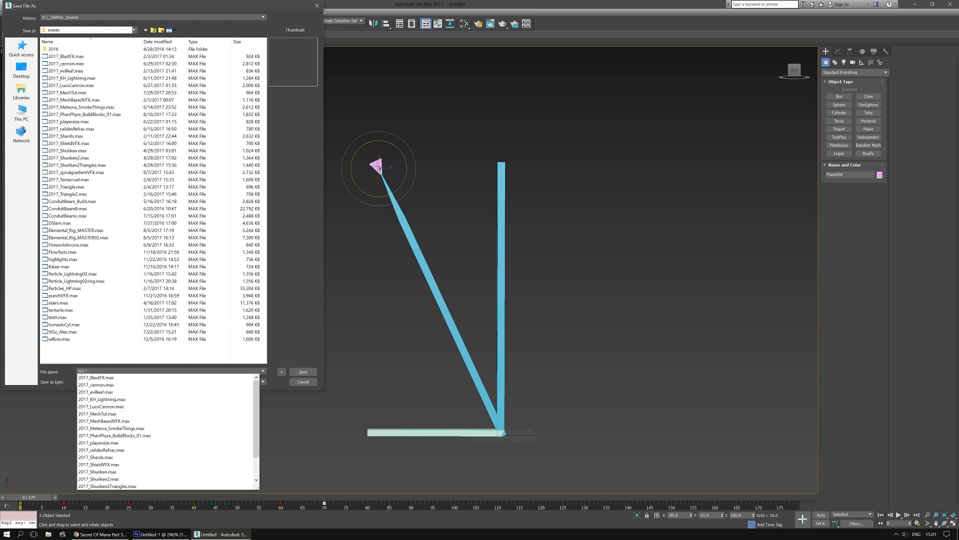
pyautogui.write('_Mana')
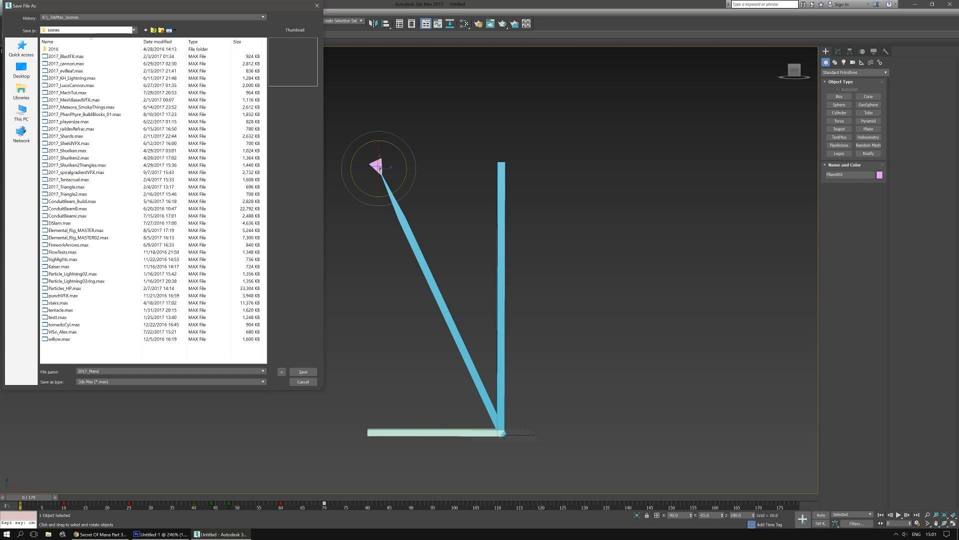
pyautogui.write('IceSpike')
pyautogui.press('Return')
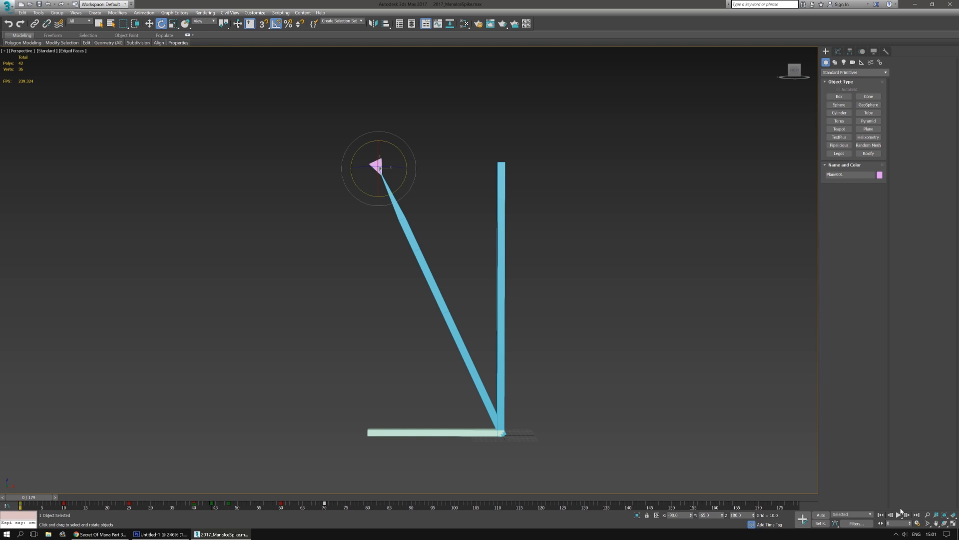
# Step: Set the animation's end time to 70 and try to re-scale the animation to an end time of 90
pyautogui.click(917, 523)
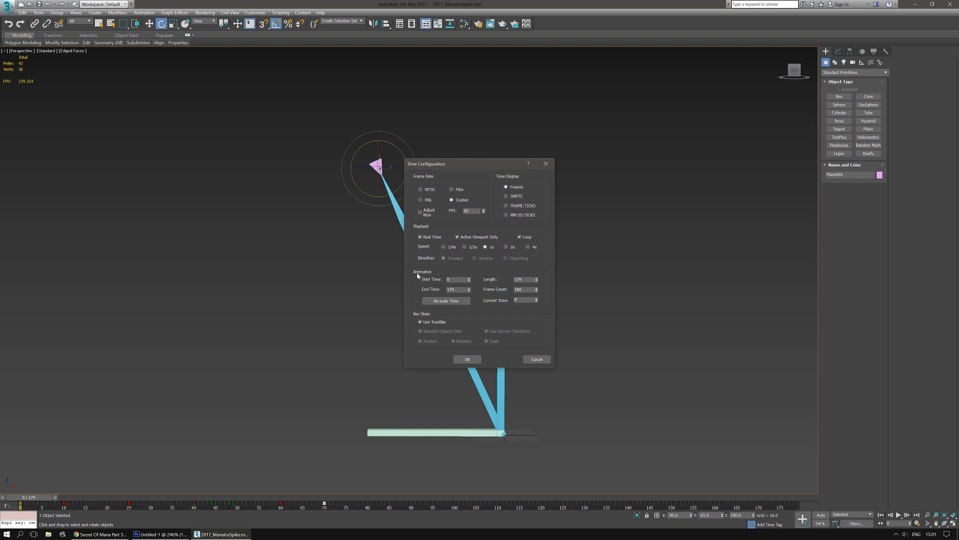
pyautogui.doubleClick(451, 290)
pyautogui.press('Return')
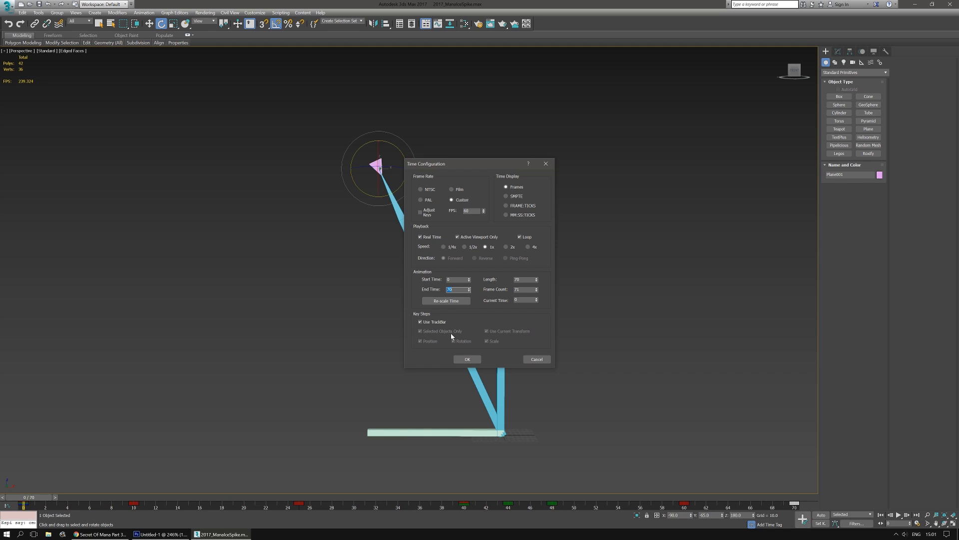
pyautogui.click(453, 302)
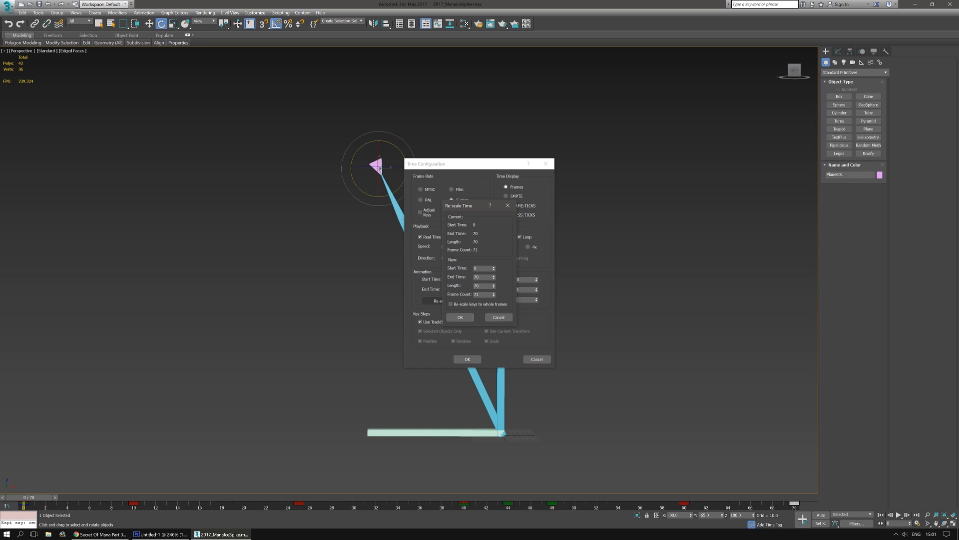
pyautogui.doubleClick(479, 276)
pyautogui.click(455, 318)
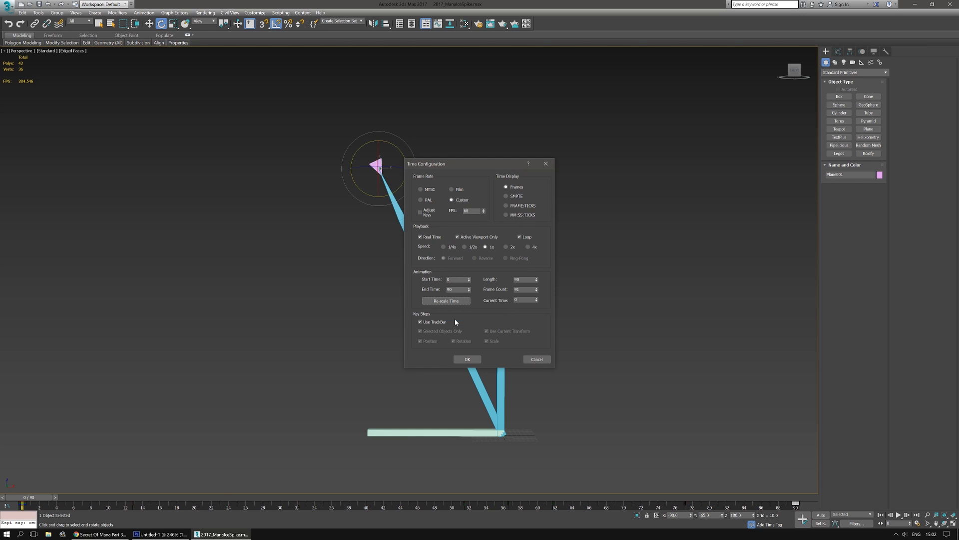
pyautogui.click(462, 359)
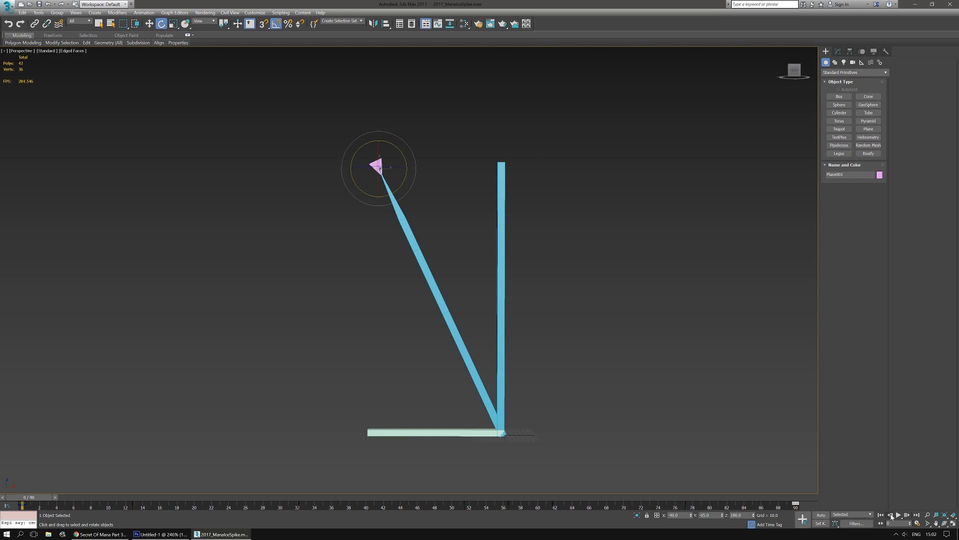
# Step: Play the animation re-scaled to 90 frames, return to frame 0, and undo the re-scale and the end time change
pyautogui.click(899, 515)
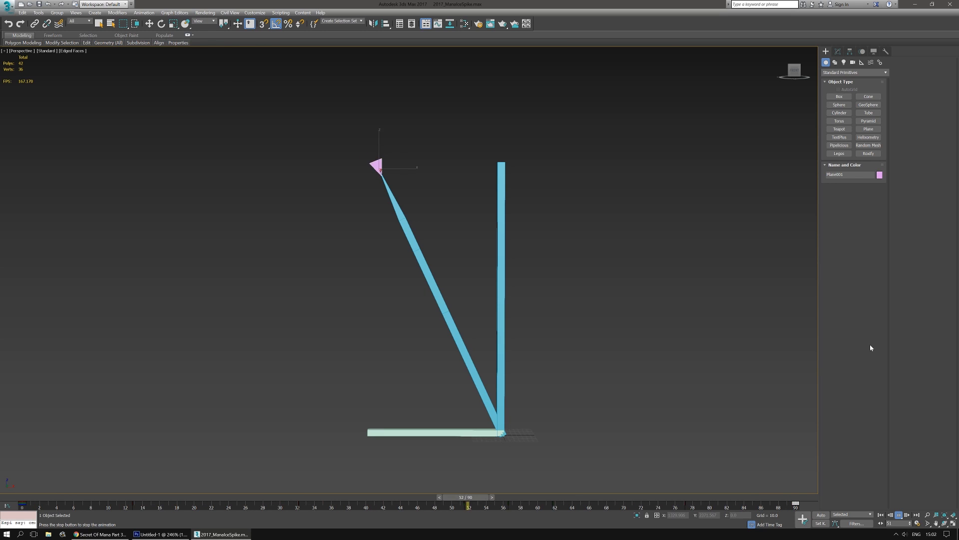
pyautogui.click(897, 515)
pyautogui.press('e')
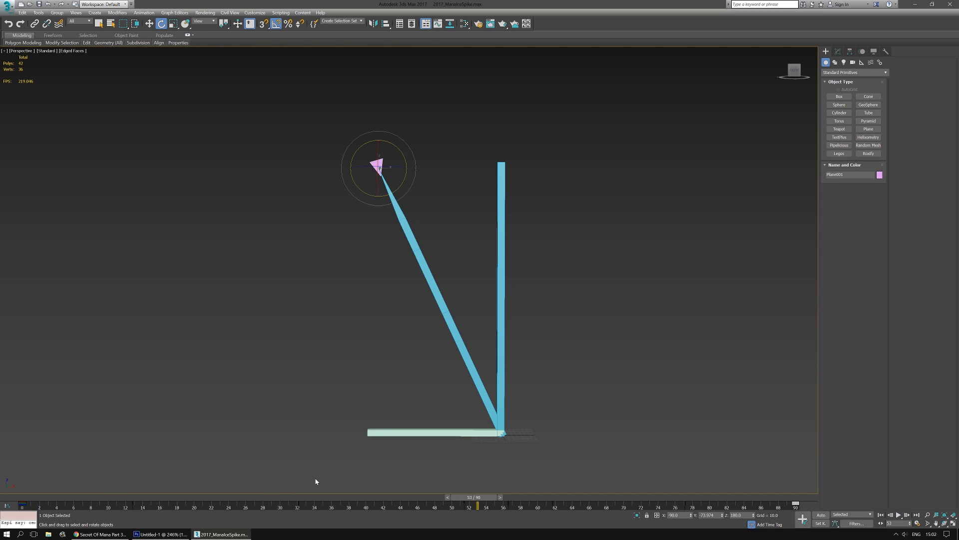
pyautogui.moveTo(484, 497); pyautogui.dragTo(35, 479)
pyautogui.click(123, 503)
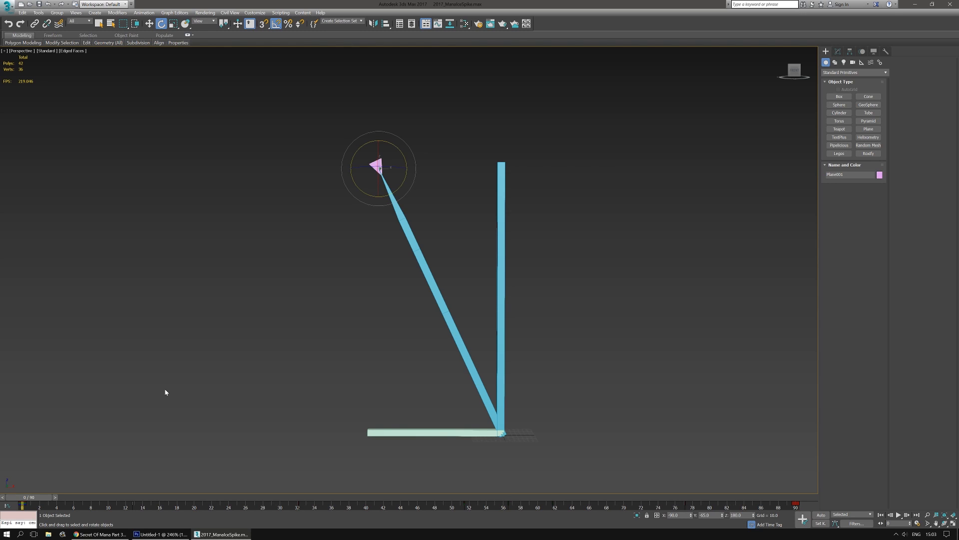
pyautogui.hotkey('ctrl', 'z')
pyautogui.hotkey('ctrl', 'z')
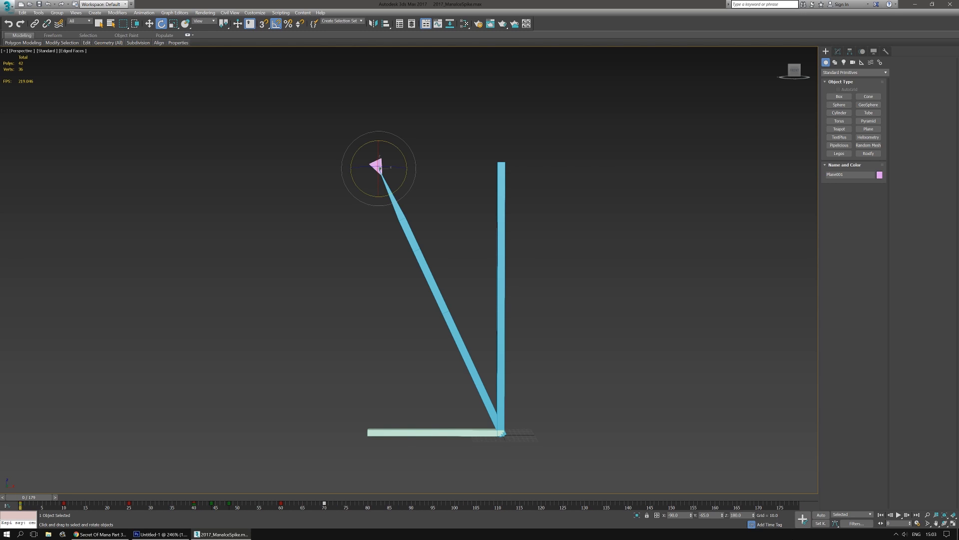
# Step: Set the animation's end time to 70, and re-scale it to an end time of 95 with keys re-scaled to whole frames
pyautogui.click(917, 523)
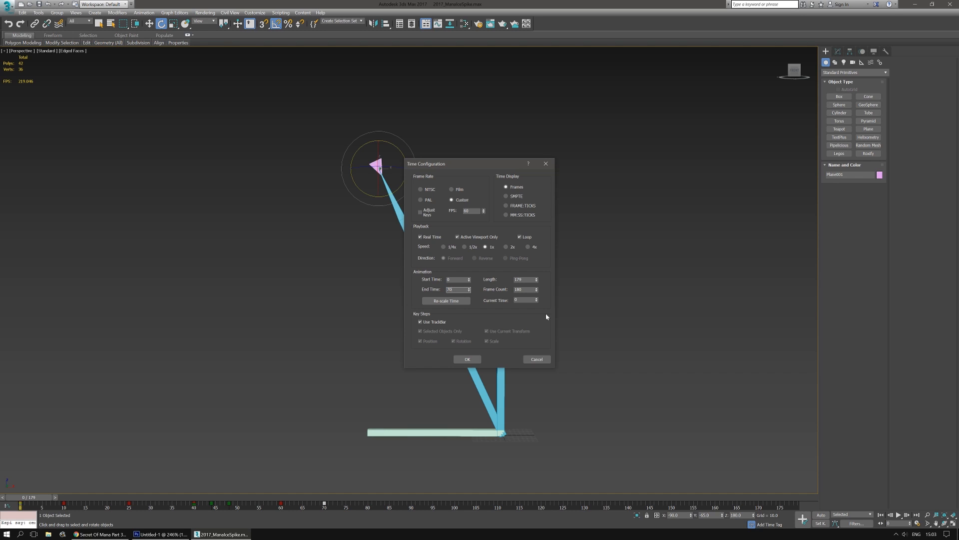
pyautogui.click(468, 359)
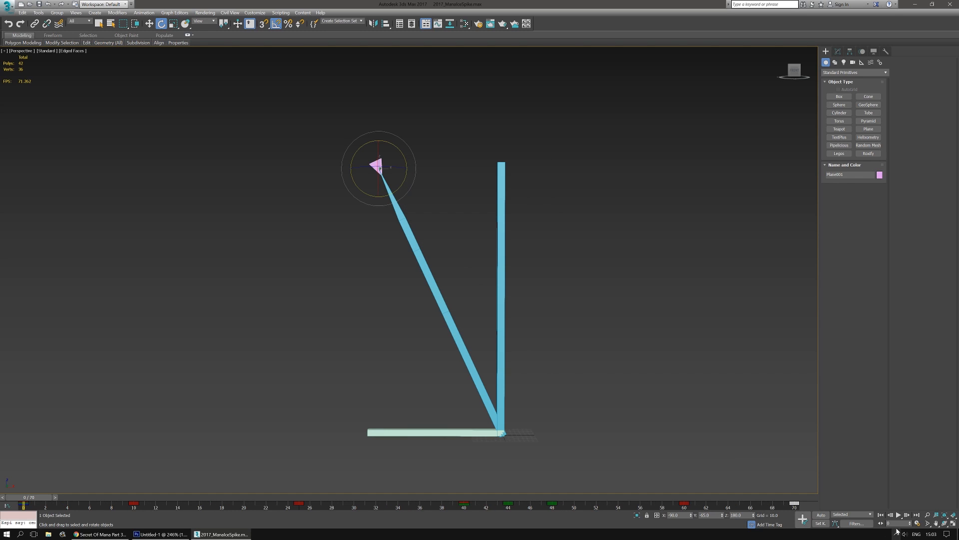
pyautogui.click(918, 523)
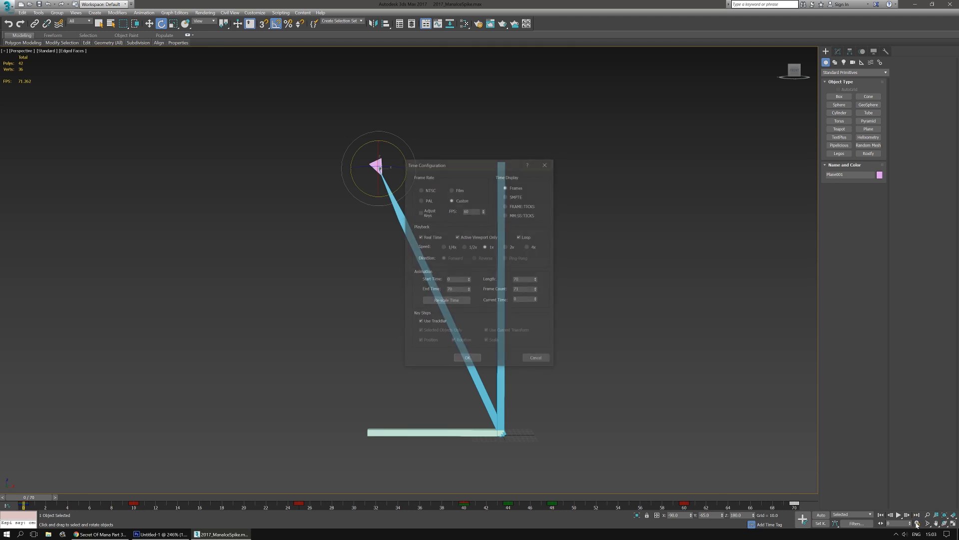
pyautogui.click(440, 301)
pyautogui.doubleClick(477, 277)
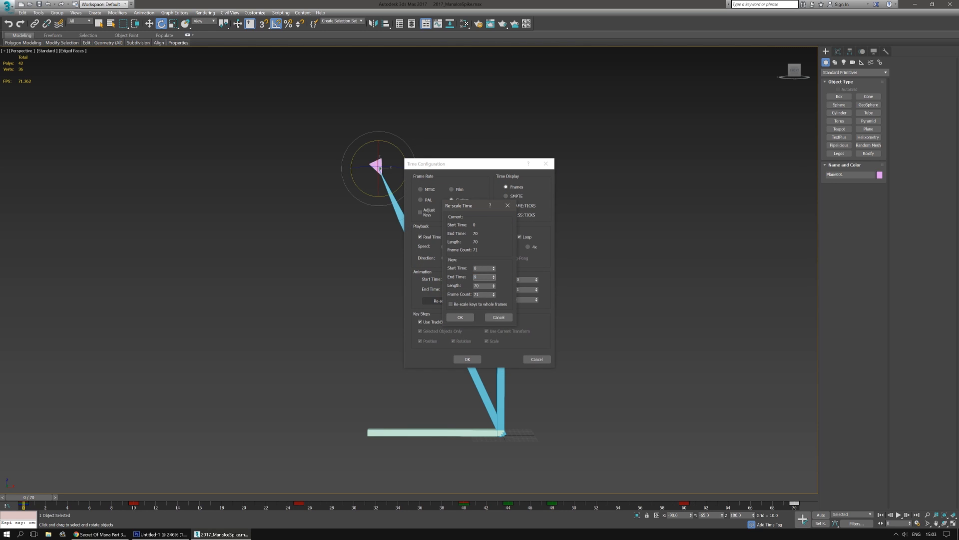
pyautogui.write('95')
pyautogui.click(452, 304)
pyautogui.click(452, 317)
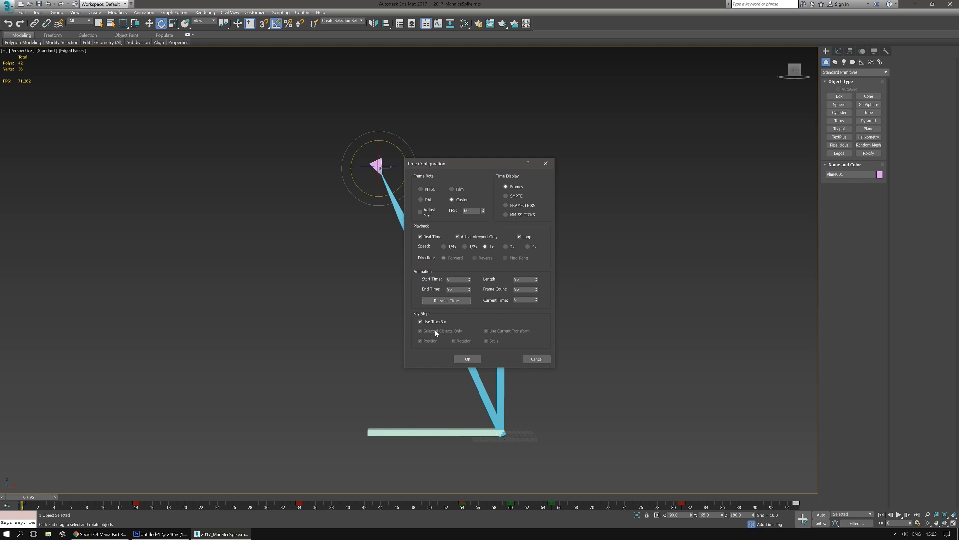
pyautogui.click(467, 360)
# Step: Play the animation re-scaled to 95 frames to check its slower pace
pyautogui.click(899, 515)
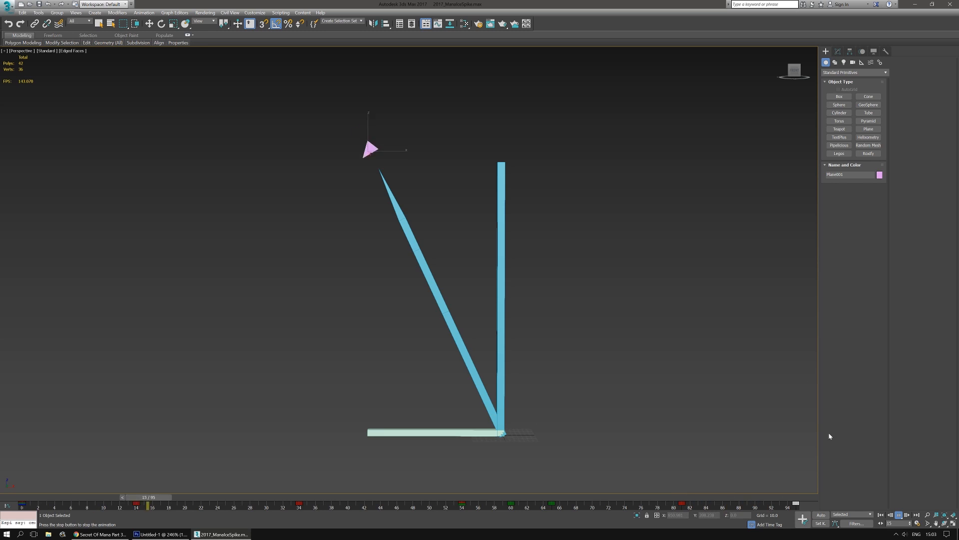
pyautogui.click(900, 515)
pyautogui.press('e')
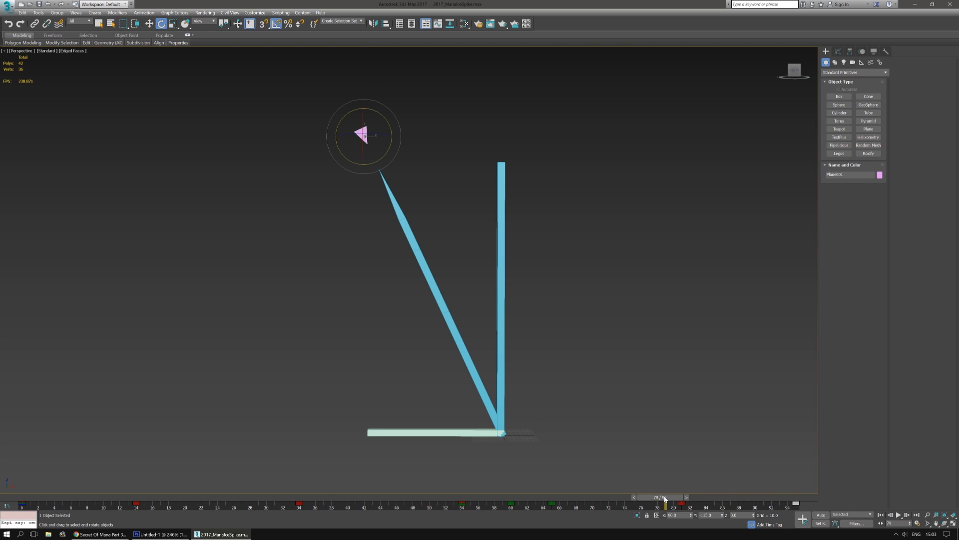
# Step: With Auto Key on, rotate the pink plane slightly further clockwise at frame 60 to strengthen its wobble
pyautogui.press('q')
pyautogui.moveTo(665, 498); pyautogui.dragTo(516, 473)
pyautogui.press('e')
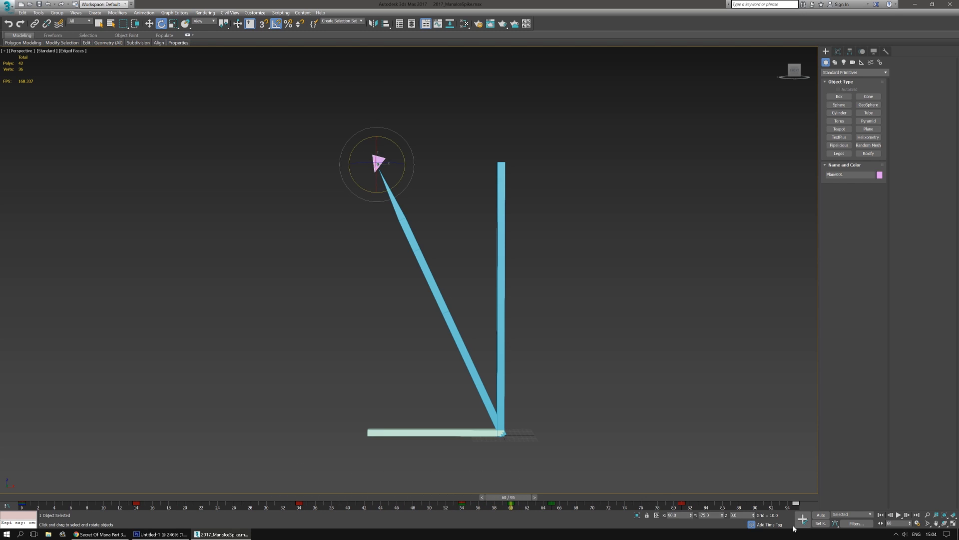
pyautogui.click(821, 515)
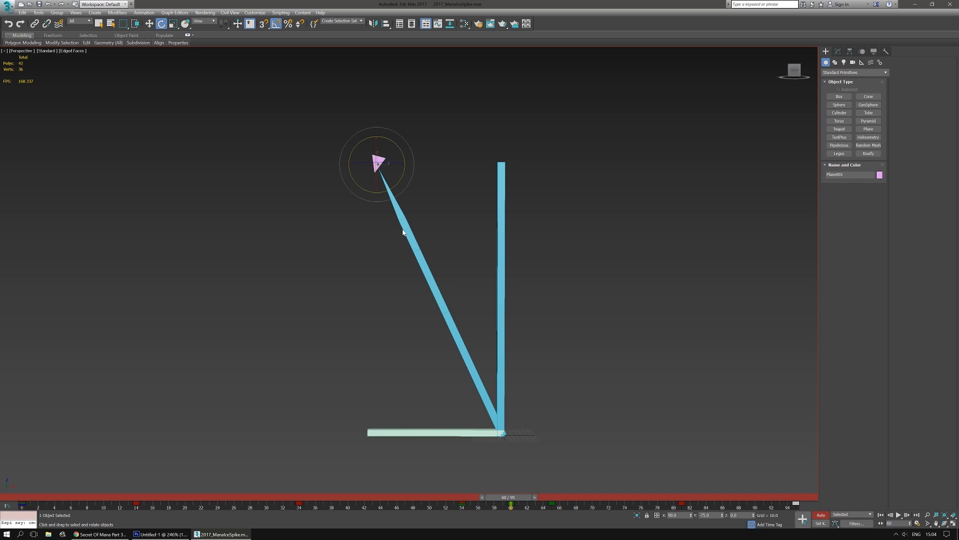
pyautogui.moveTo(380, 190); pyautogui.dragTo(379, 192)
pyautogui.press('w')
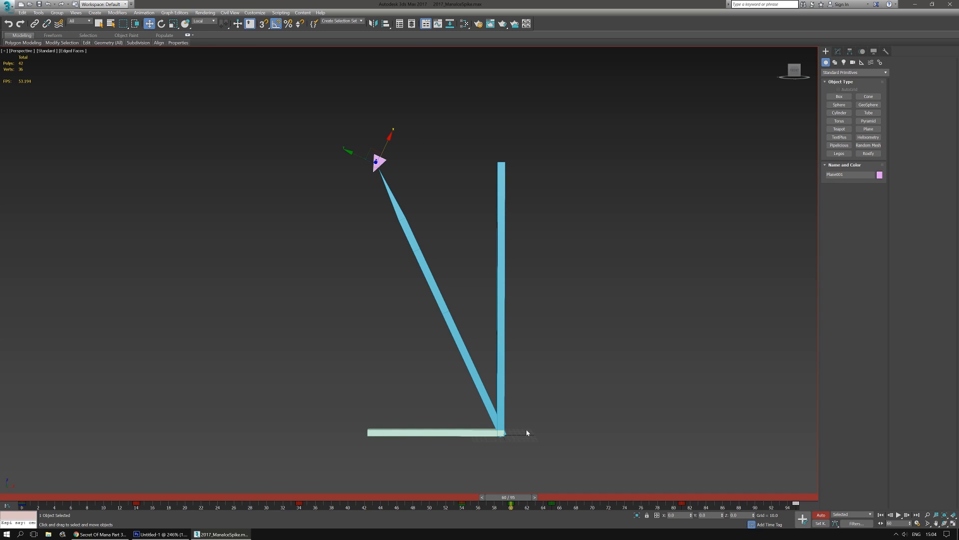
# Step: Play the animation from frame 0 to check the stronger wobble at frame 60
pyautogui.moveTo(518, 499); pyautogui.dragTo(97, 459)
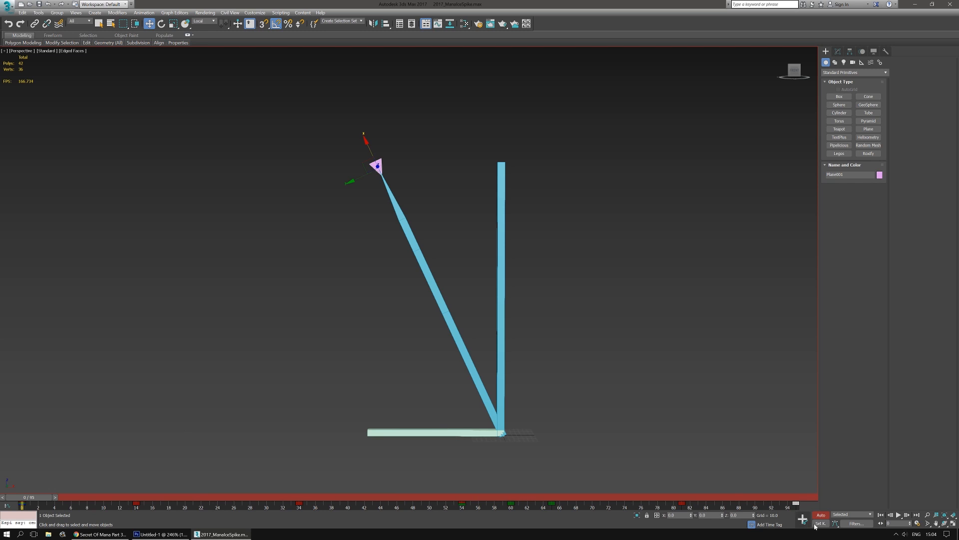
pyautogui.click(899, 514)
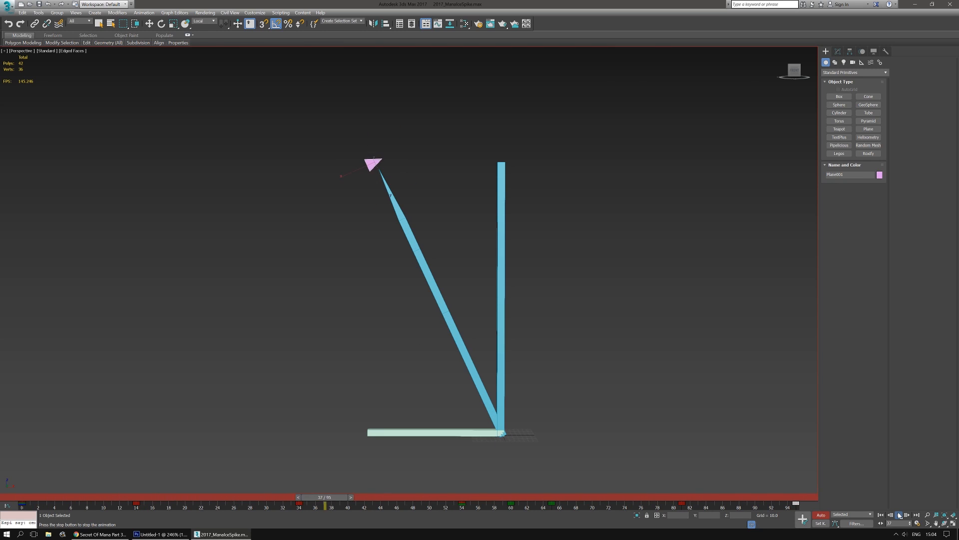
pyautogui.click(899, 515)
pyautogui.press('w')
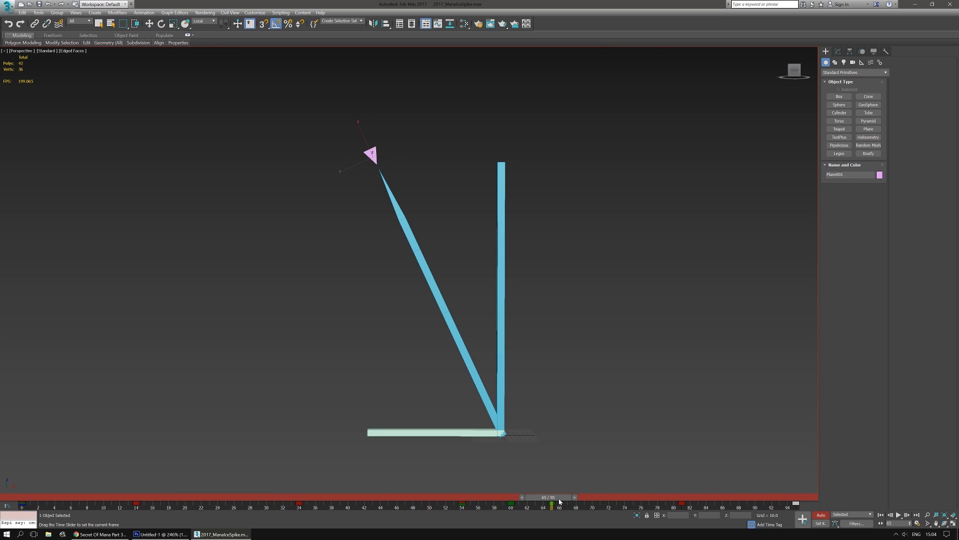
# Step: Move the plane's wobble key from frame 65 to frame 67 and scrub through the surrounding frames
pyautogui.press('w')
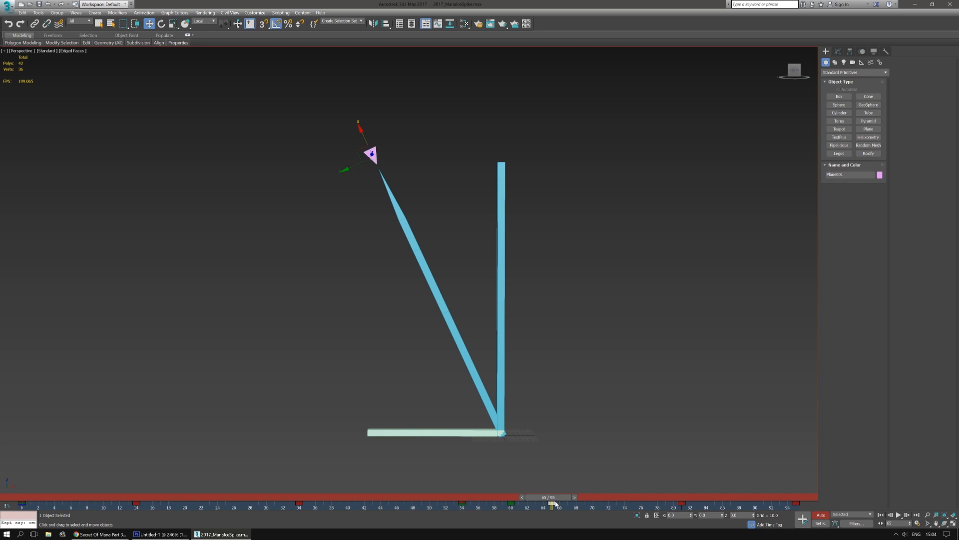
pyautogui.moveTo(549, 498); pyautogui.dragTo(514, 500)
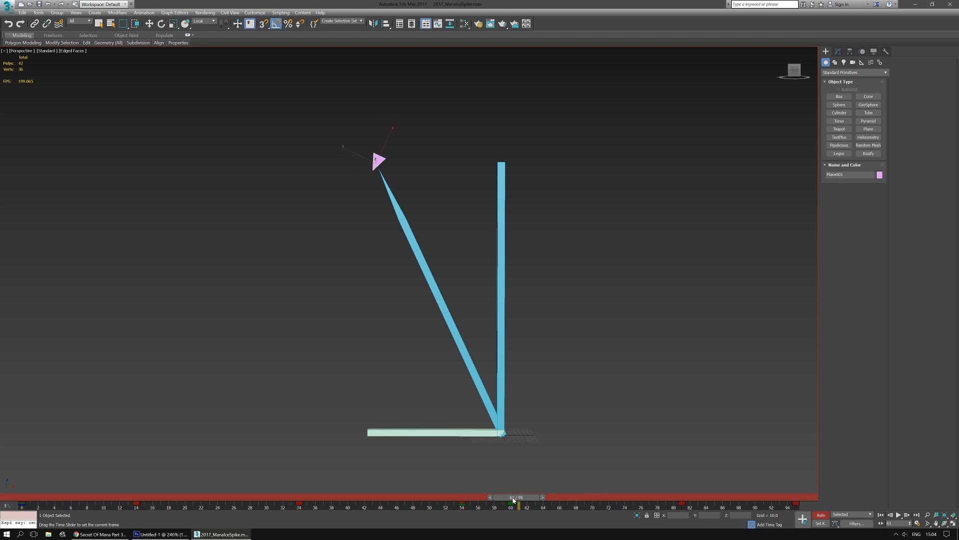
pyautogui.press('w')
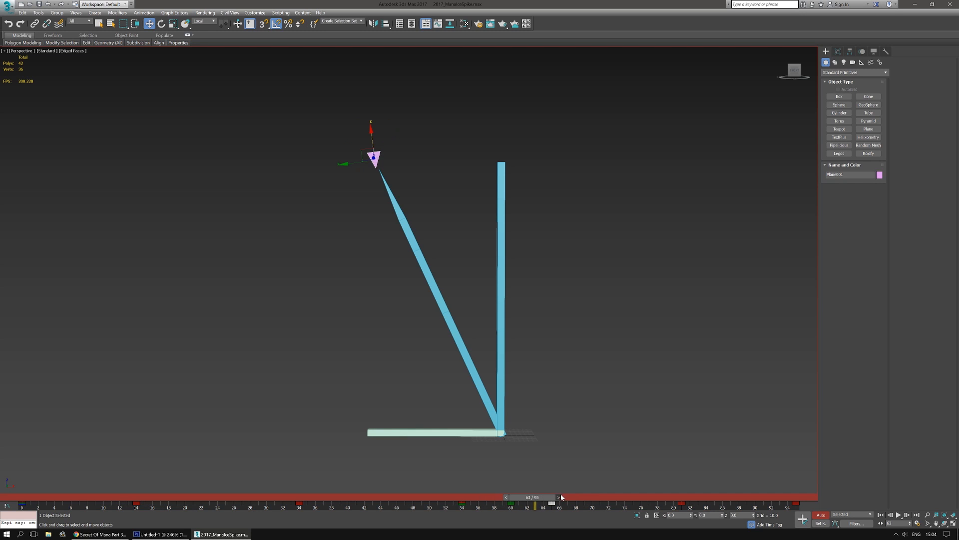
pyautogui.click(560, 496)
pyautogui.press('w')
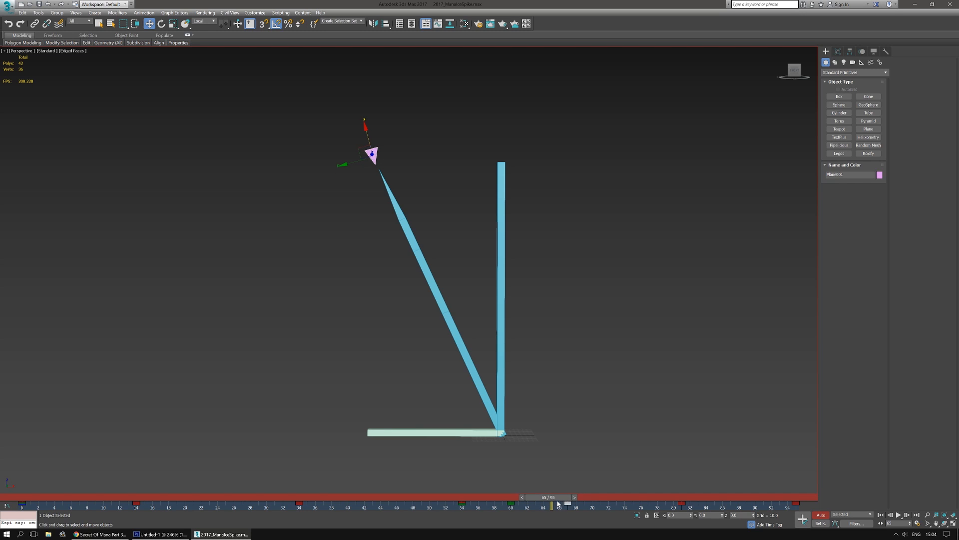
pyautogui.moveTo(556, 497); pyautogui.dragTo(548, 498)
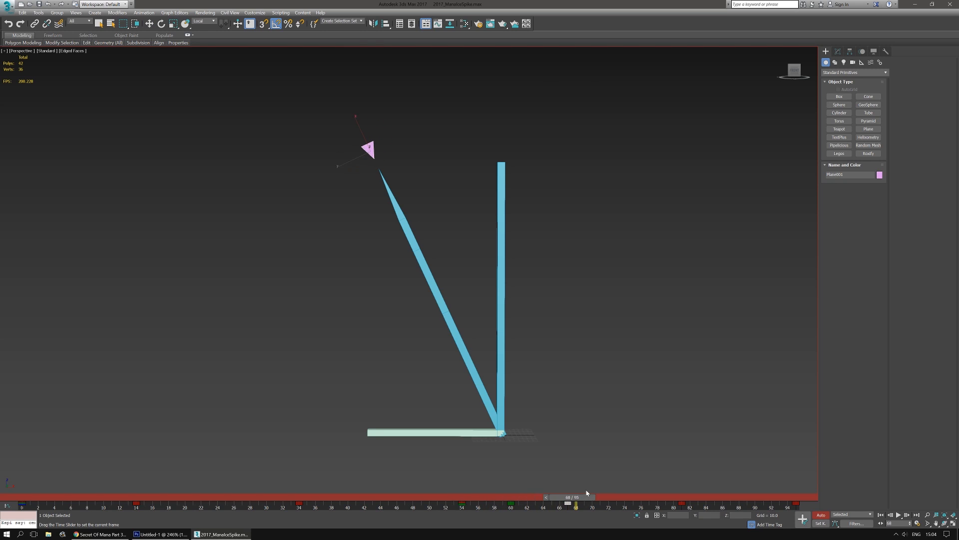
# Step: Return to the start of the timeline and play the animation to check the wobble's new timing
pyautogui.moveTo(259, 455); pyautogui.dragTo(41, 437)
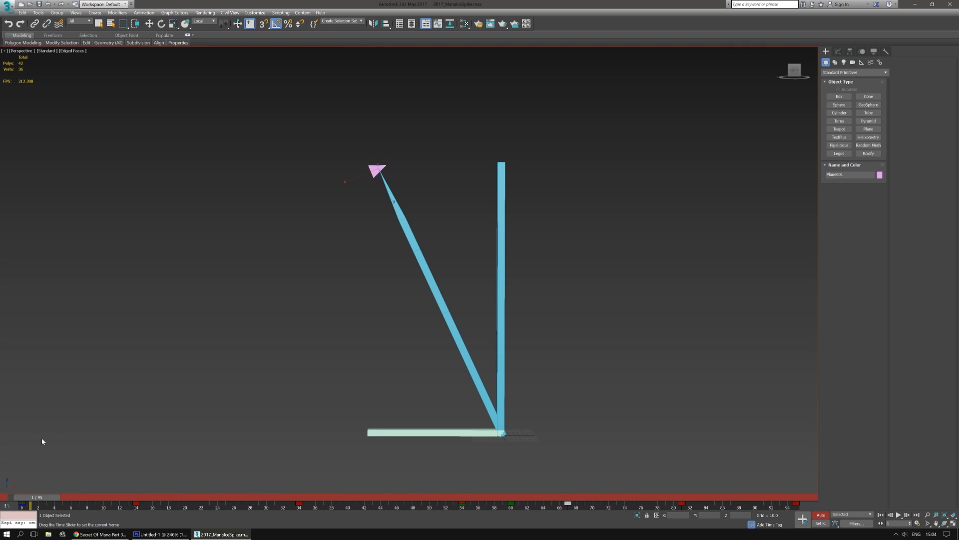
pyautogui.press('w')
pyautogui.click(898, 515)
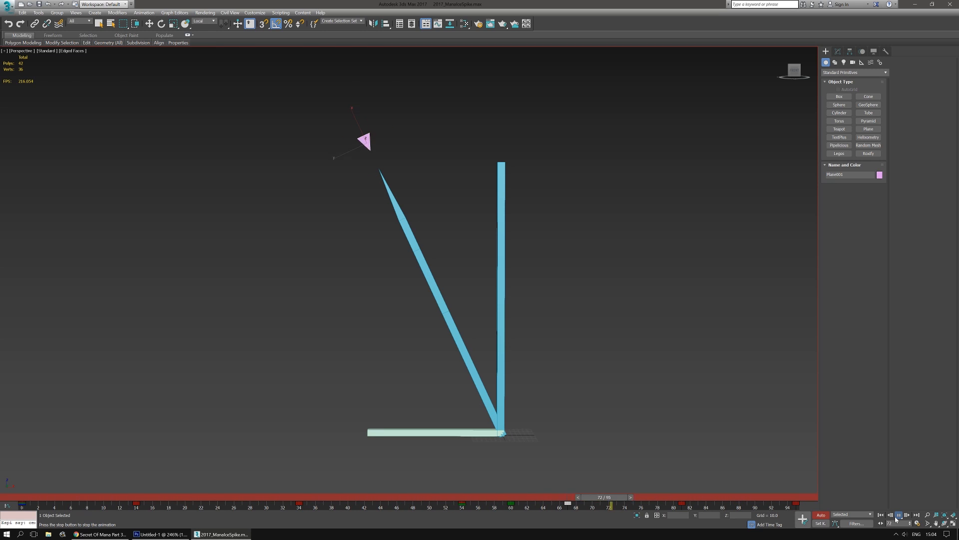
# Step: Move the plane's wobble key from frame 67 to frame 69 and play the animation to check the slower settle
pyautogui.click(899, 515)
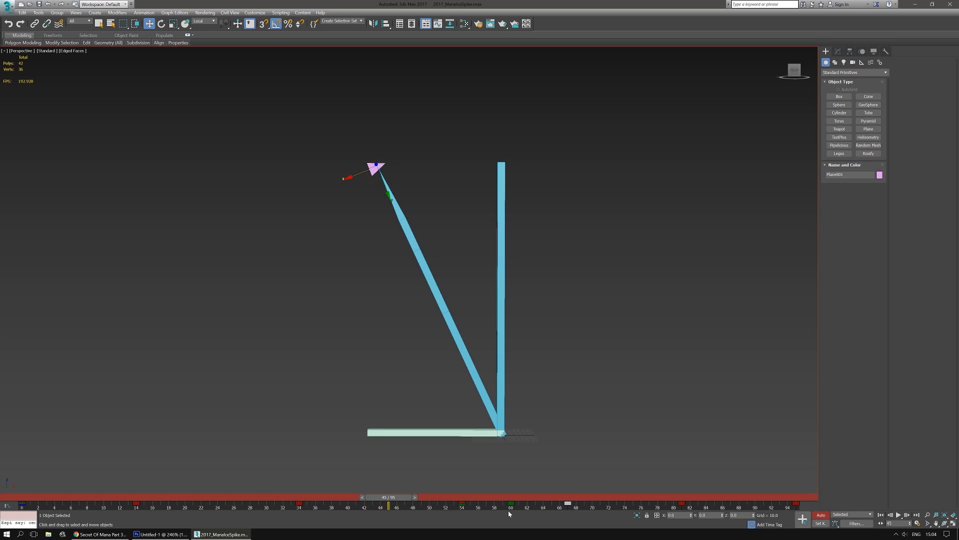
pyautogui.click(565, 507)
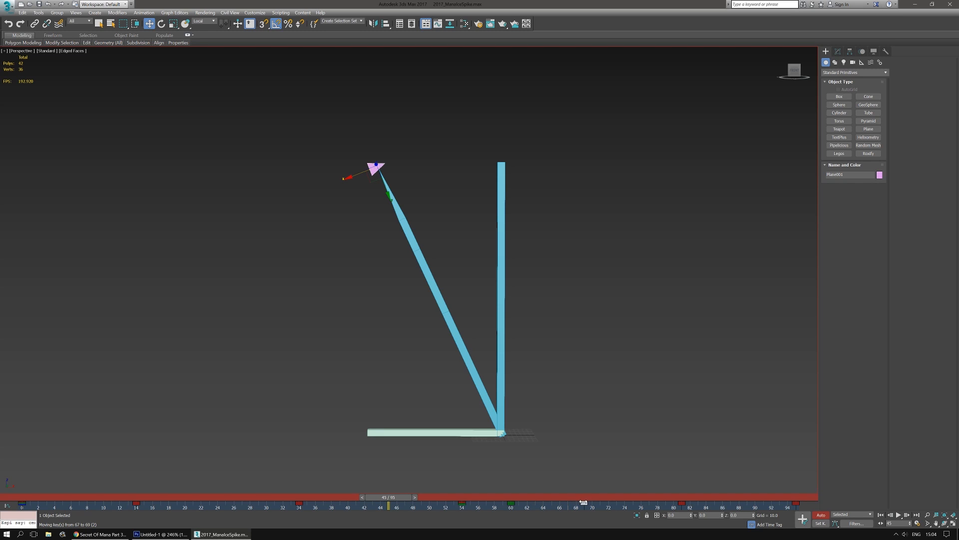
pyautogui.click(899, 515)
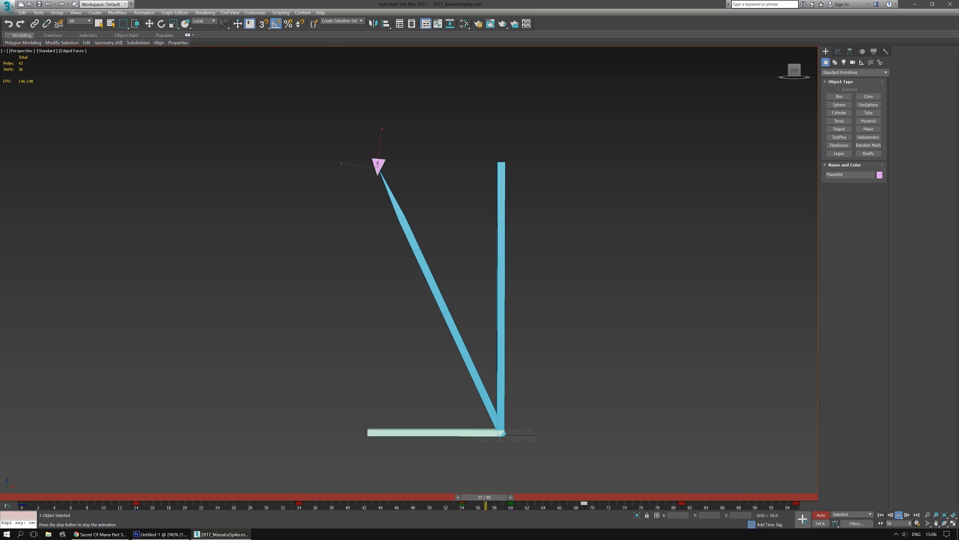
pyautogui.click(898, 515)
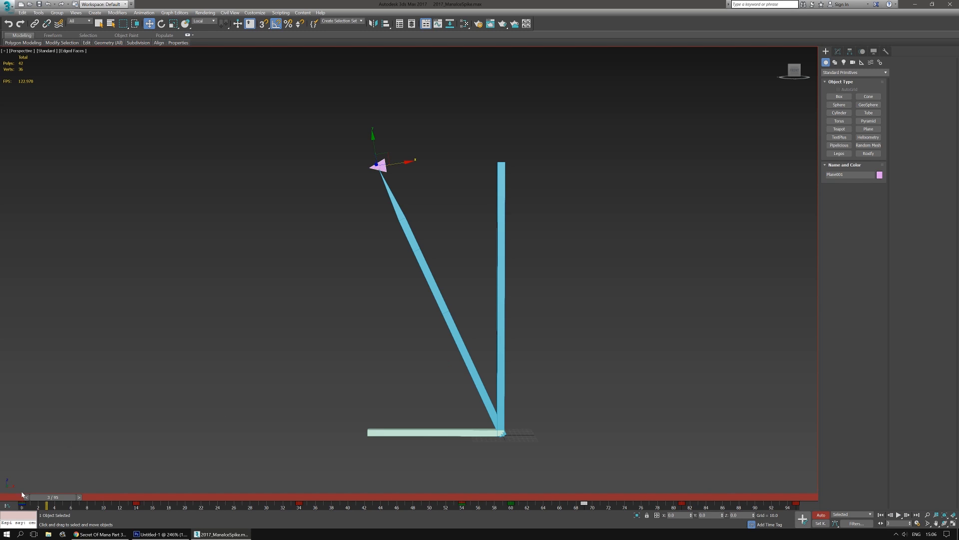
# Step: Open the curve editor for the plane and show only its Y Rotation curve
pyautogui.click(7, 506)
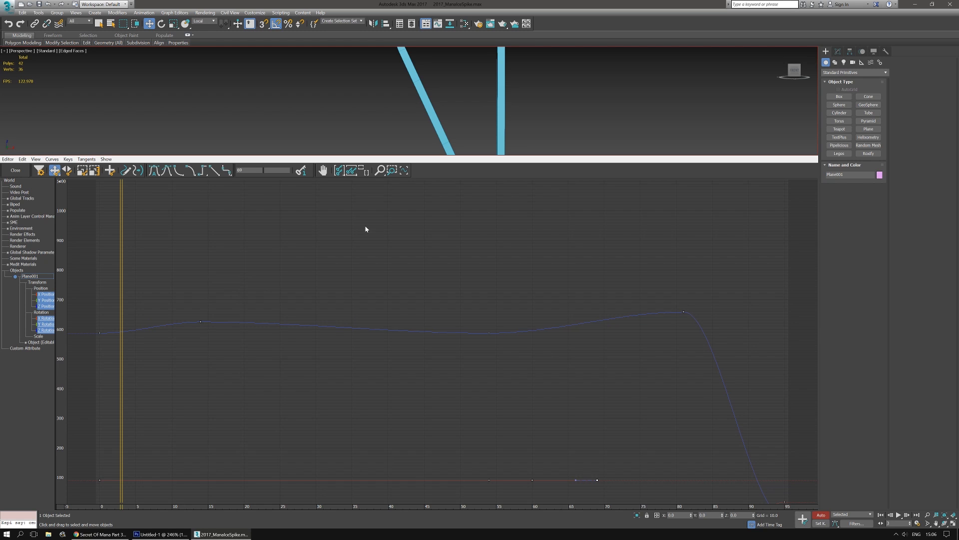
pyautogui.moveTo(592, 375); pyautogui.dragTo(539, 286, button='middle')
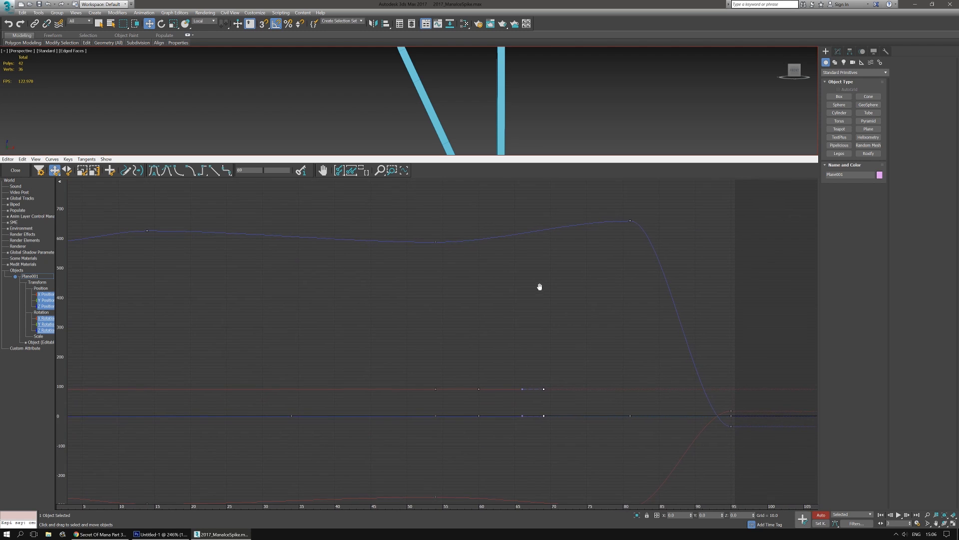
pyautogui.moveTo(609, 312); pyautogui.dragTo(641, 230, button='middle')
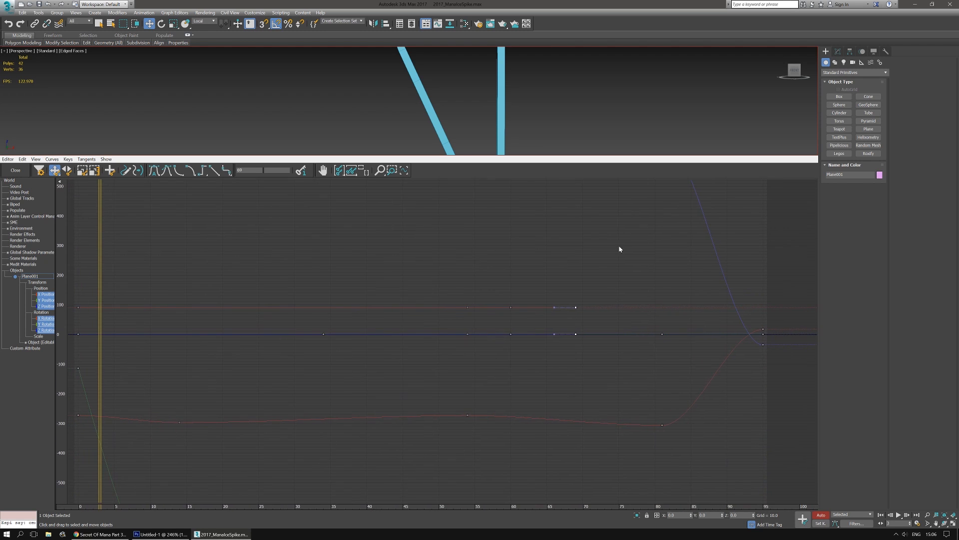
pyautogui.moveTo(378, 365); pyautogui.dragTo(469, 229, button='middle')
pyautogui.click(46, 319)
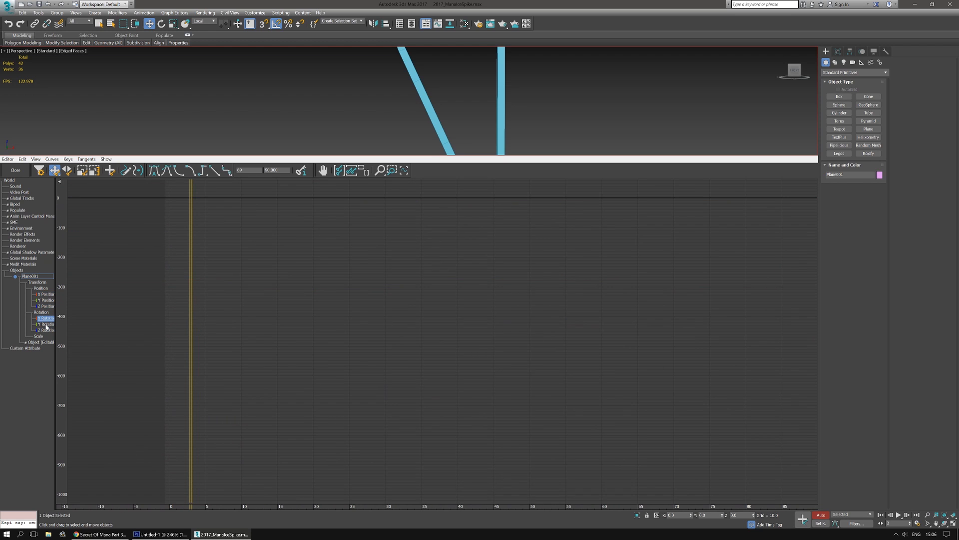
pyautogui.moveTo(365, 444); pyautogui.dragTo(418, 271, button='middle')
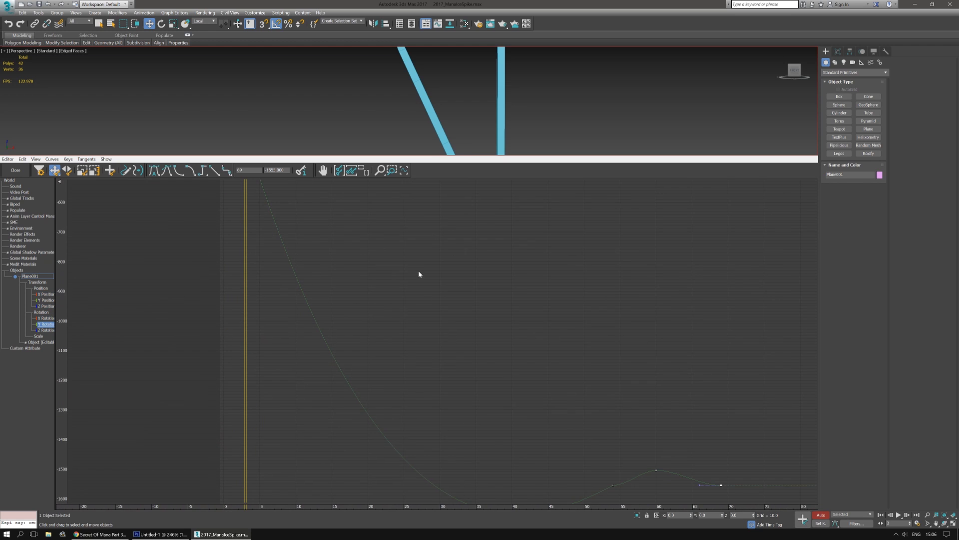
pyautogui.moveTo(518, 378); pyautogui.dragTo(446, 277, button='middle')
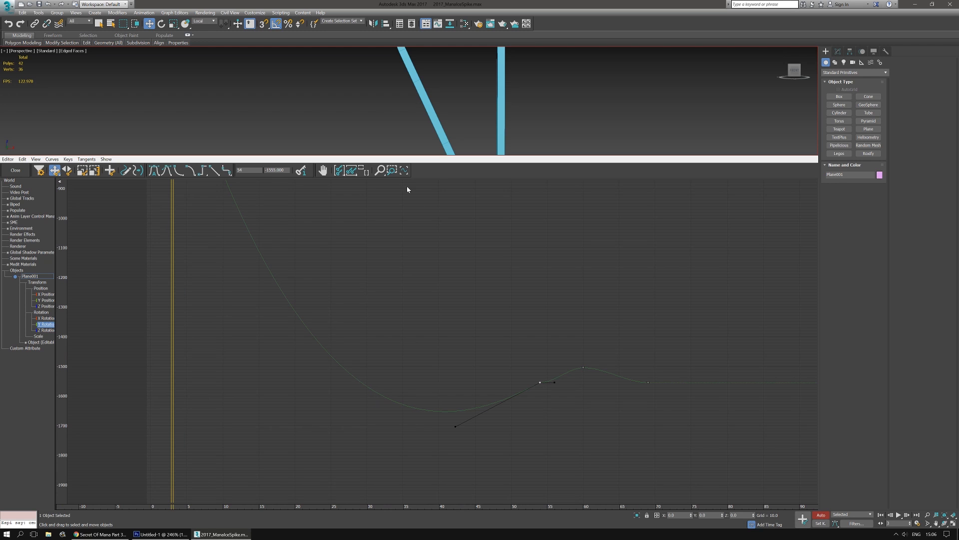
# Step: Examine the shape of the Y Rotation curve and the tangent handles around the key at frame 54
pyautogui.click(384, 168)
pyautogui.moveTo(497, 283); pyautogui.dragTo(526, 259)
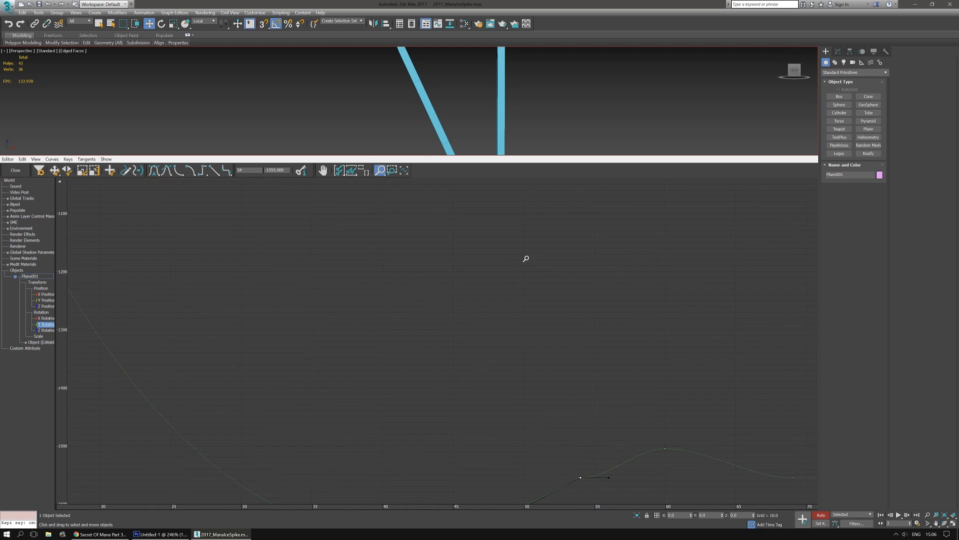
pyautogui.moveTo(602, 362); pyautogui.dragTo(565, 293, button='middle')
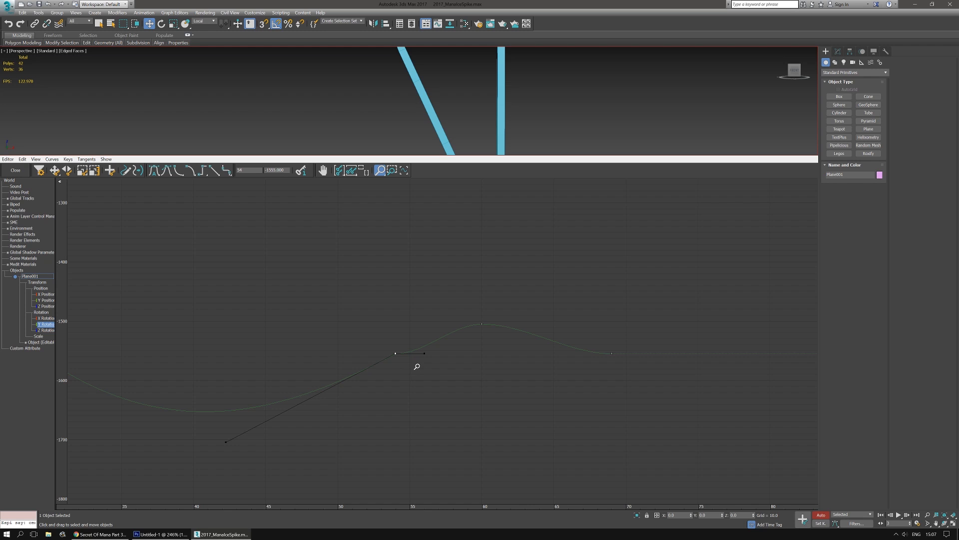
pyautogui.moveTo(288, 305); pyautogui.dragTo(422, 318, button='middle')
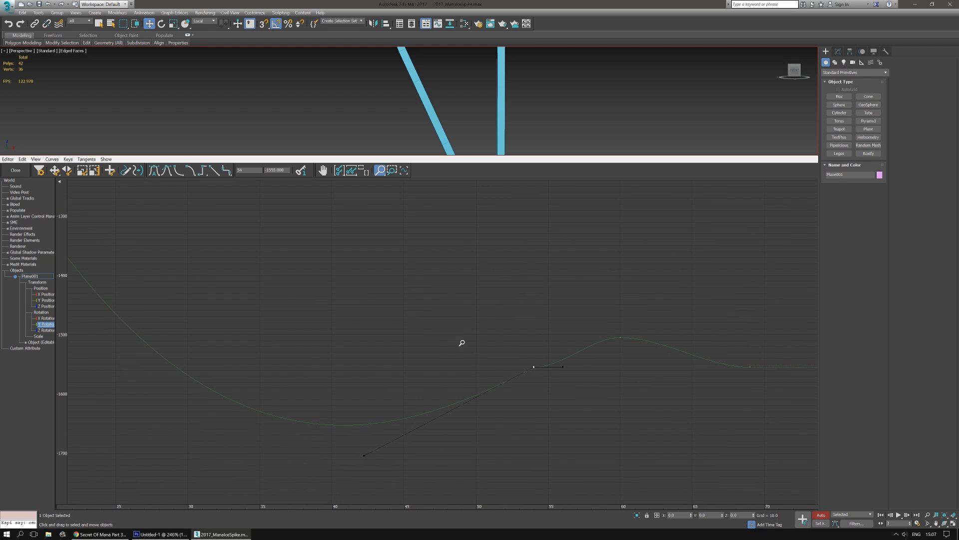
pyautogui.scroll(-4, 478, 328)
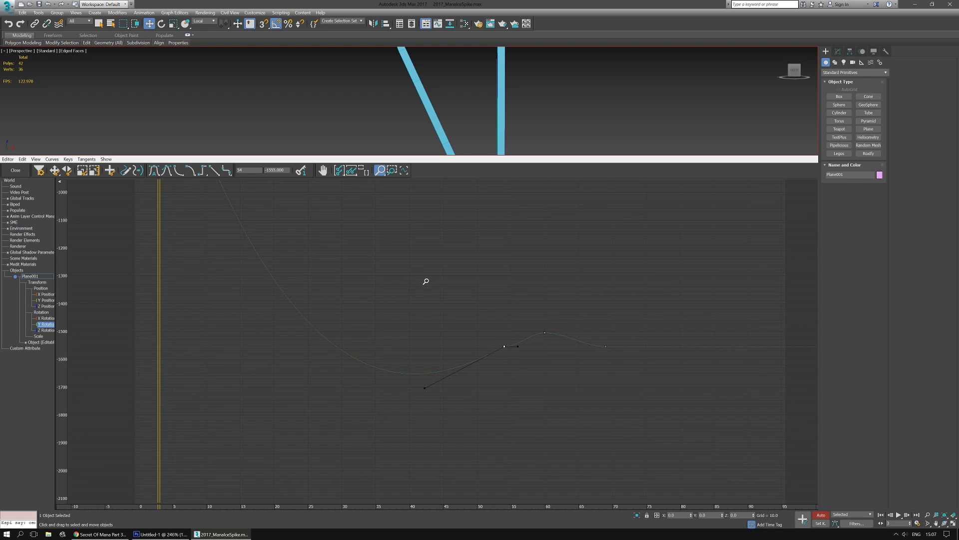
pyautogui.scroll(-4, 426, 281)
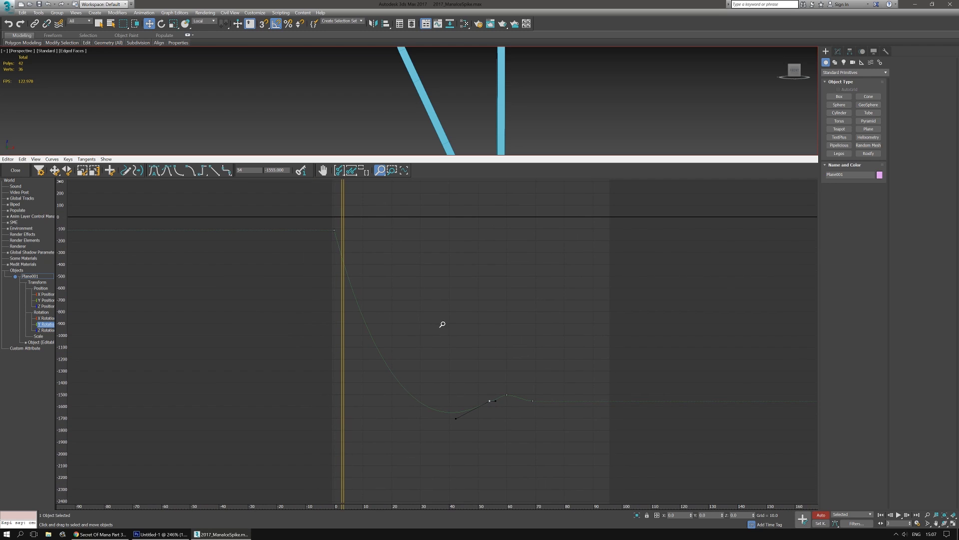
pyautogui.scroll(1, 333, 222)
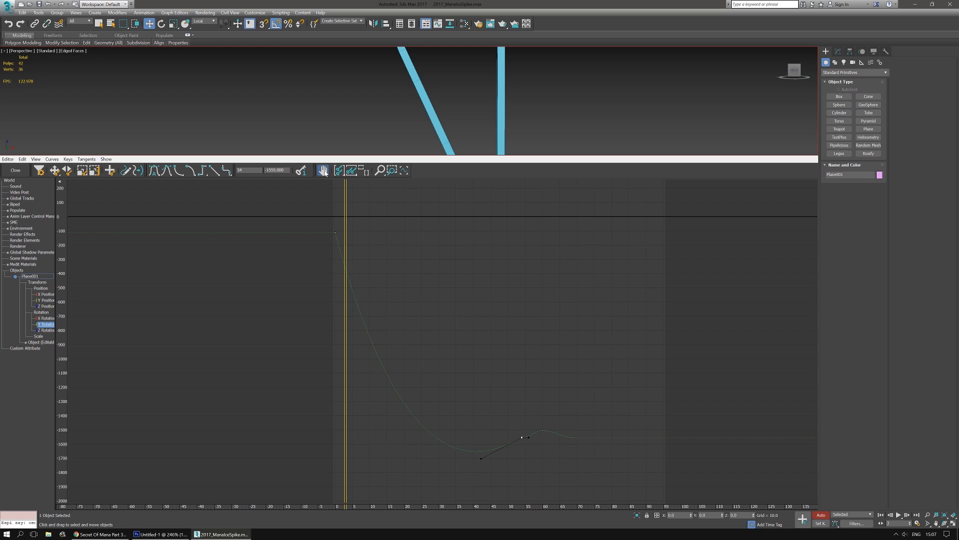
# Step: Try several tangent types, including Fast, Slow, Stepped and Smooth, on the plane's Y Rotation keys
pyautogui.moveTo(316, 218); pyautogui.dragTo(581, 479)
pyautogui.click(154, 171)
pyautogui.click(179, 172)
pyautogui.click(189, 173)
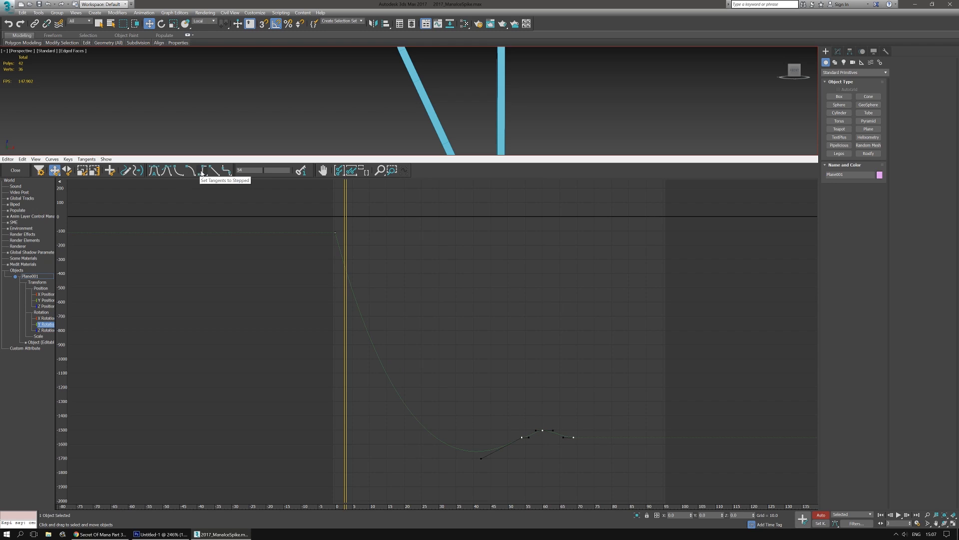
pyautogui.click(203, 171)
pyautogui.click(211, 171)
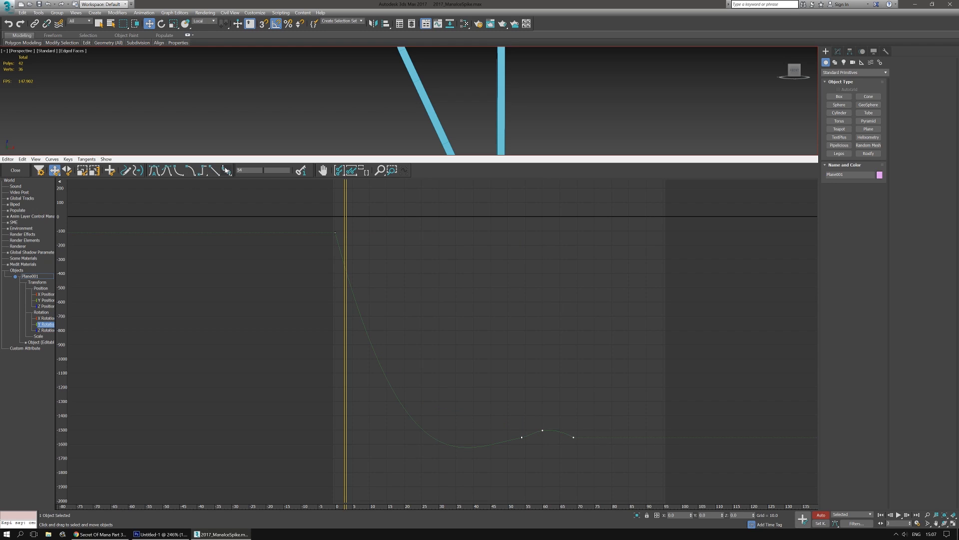
pyautogui.click(225, 171)
pyautogui.click(511, 361)
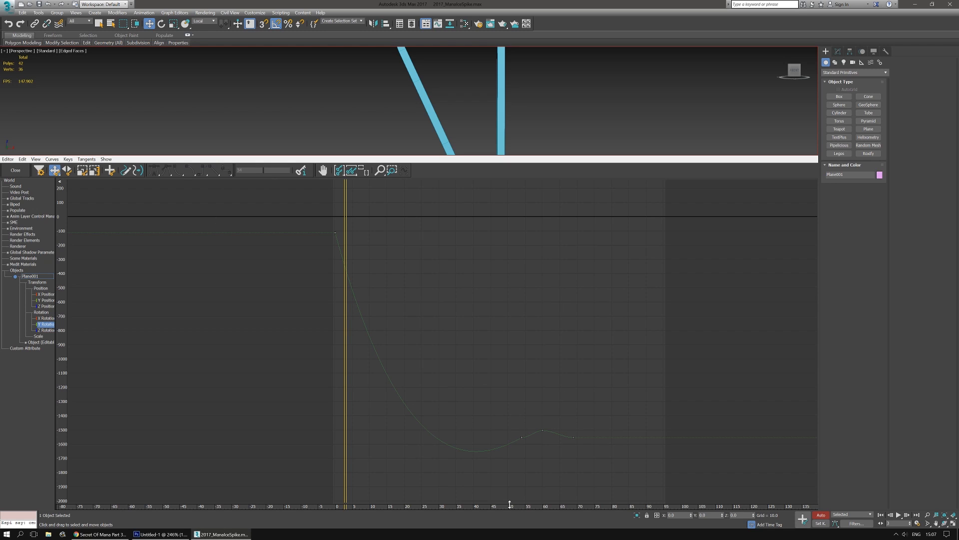
# Step: Raise the outgoing tangent handle of the Y Rotation key at frame 54 slightly to smooth the kink in the curve
pyautogui.moveTo(495, 334); pyautogui.dragTo(549, 450)
pyautogui.rightClick(550, 451)
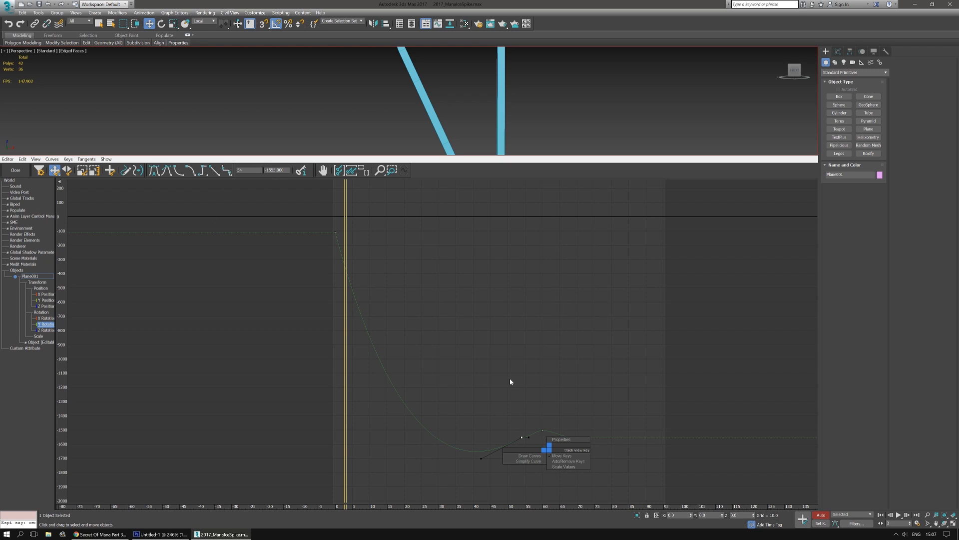
pyautogui.click(428, 317)
pyautogui.click(380, 170)
pyautogui.moveTo(559, 390); pyautogui.dragTo(570, 368)
pyautogui.rightClick(516, 377)
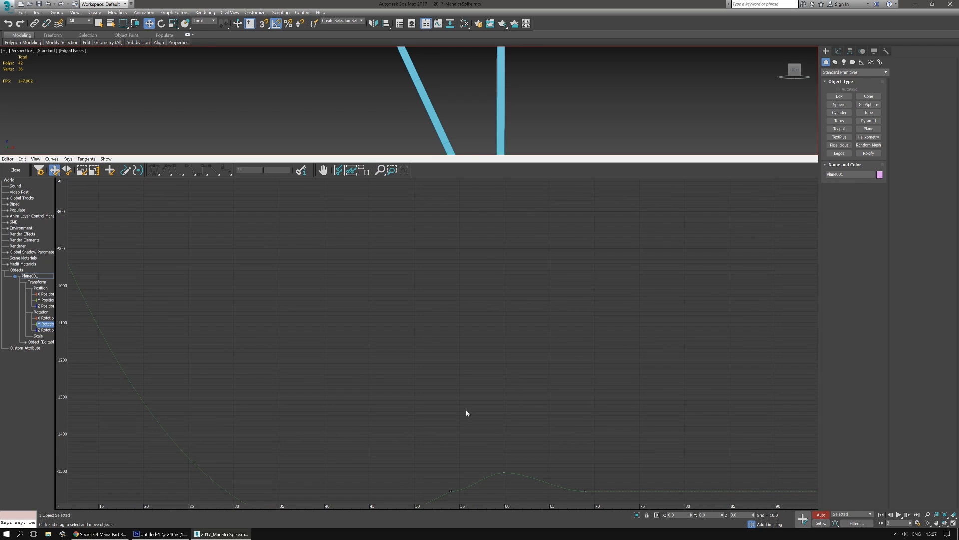
pyautogui.moveTo(466, 413); pyautogui.dragTo(359, 305, button='middle')
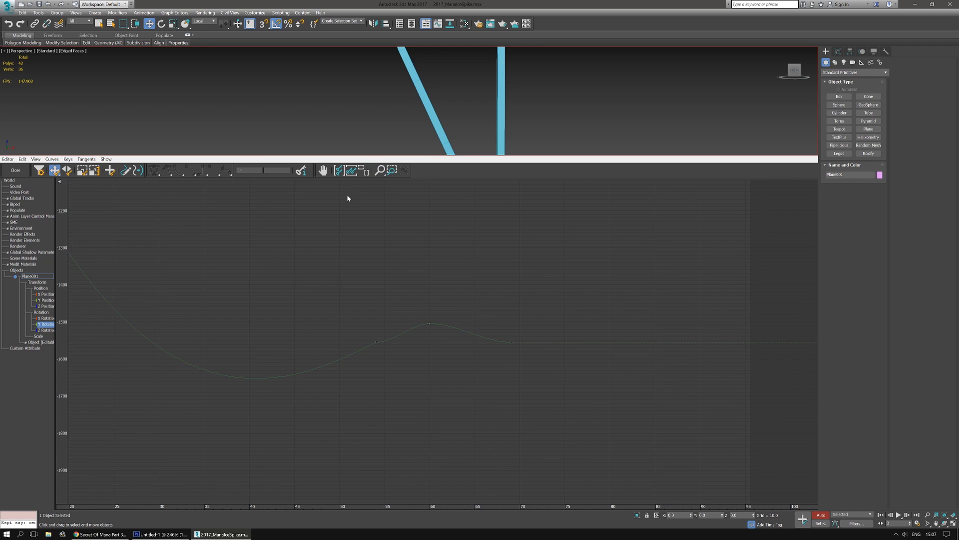
pyautogui.moveTo(392, 364); pyautogui.dragTo(372, 337)
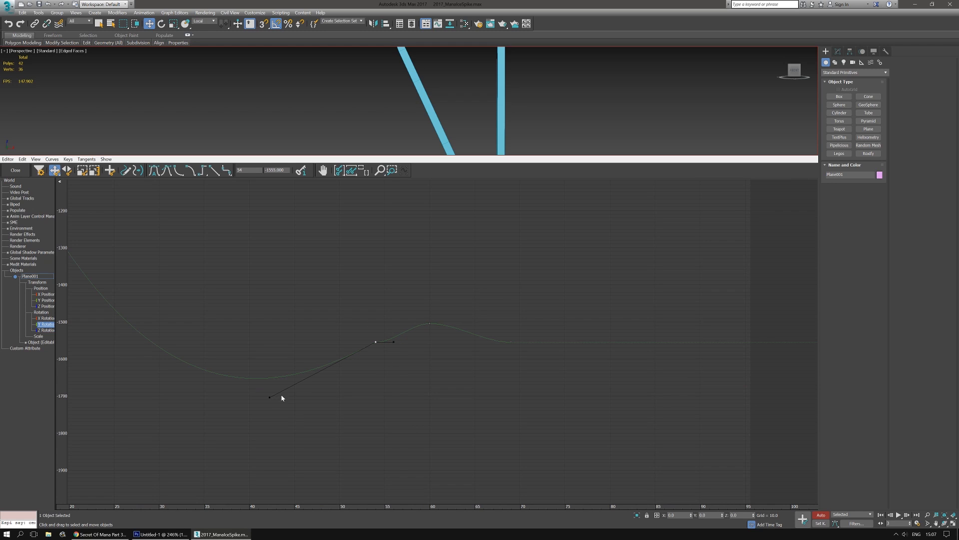
pyautogui.click(394, 342)
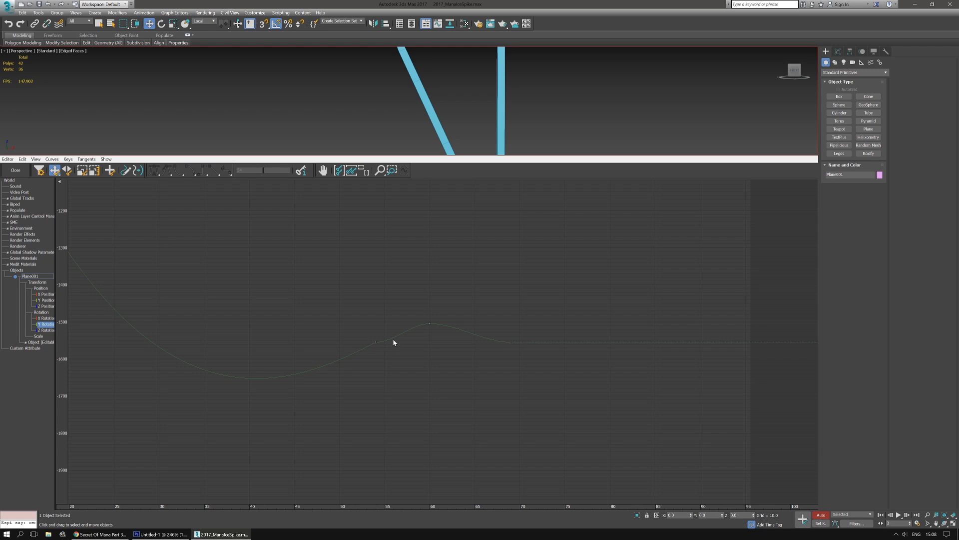
pyautogui.moveTo(390, 335)
pyautogui.mouseDown()
pyautogui.moveTo(372, 348)
pyautogui.moveTo(395, 335)
pyautogui.mouseUp()
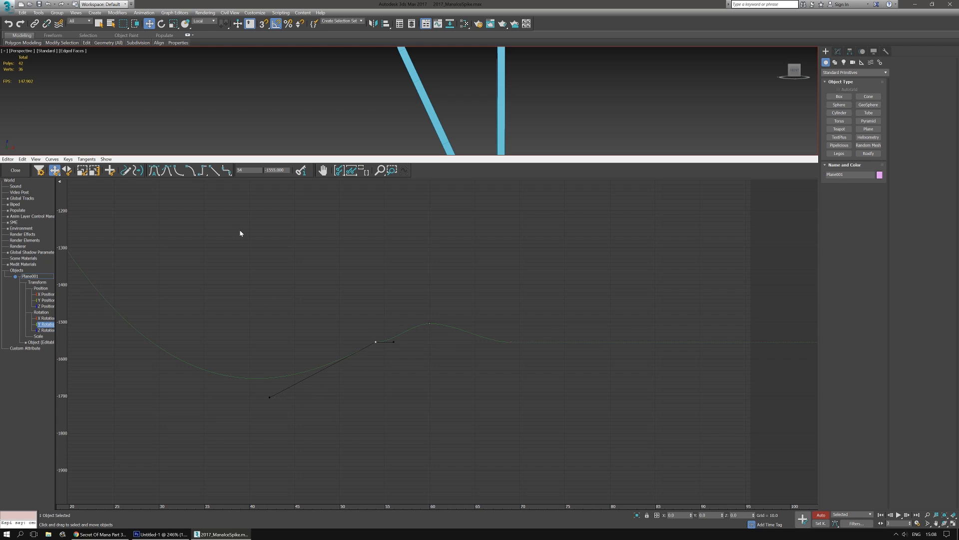
pyautogui.click(399, 296)
pyautogui.moveTo(366, 328); pyautogui.dragTo(393, 335)
pyautogui.click(394, 342)
pyautogui.moveTo(393, 342); pyautogui.dragTo(394, 338)
pyautogui.click(414, 370)
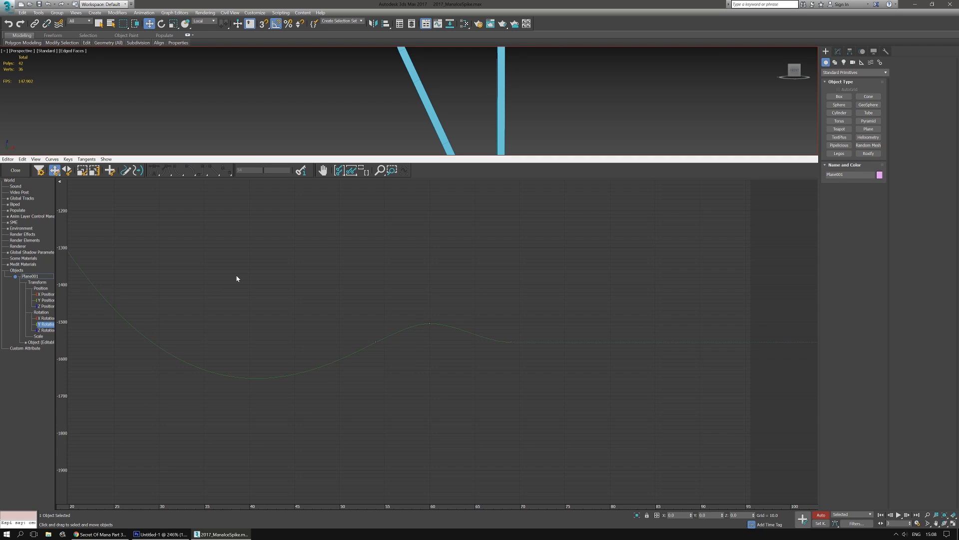
# Step: Review the full Y Rotation curve, then the plane's Z Rotation and Z Position curves
pyautogui.moveTo(234, 276); pyautogui.dragTo(428, 334, button='middle')
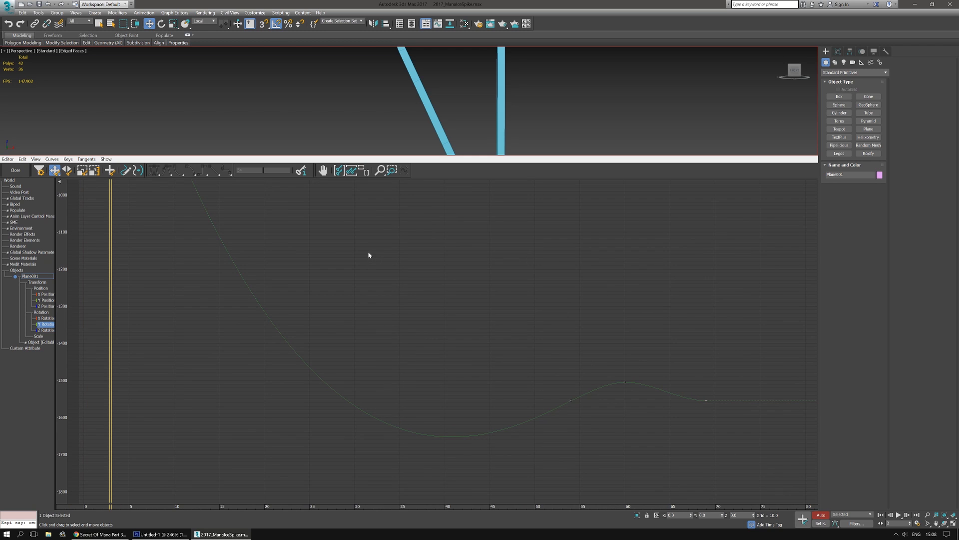
pyautogui.click(380, 171)
pyautogui.moveTo(422, 270); pyautogui.dragTo(394, 213)
pyautogui.moveTo(395, 213); pyautogui.dragTo(427, 319, button='middle')
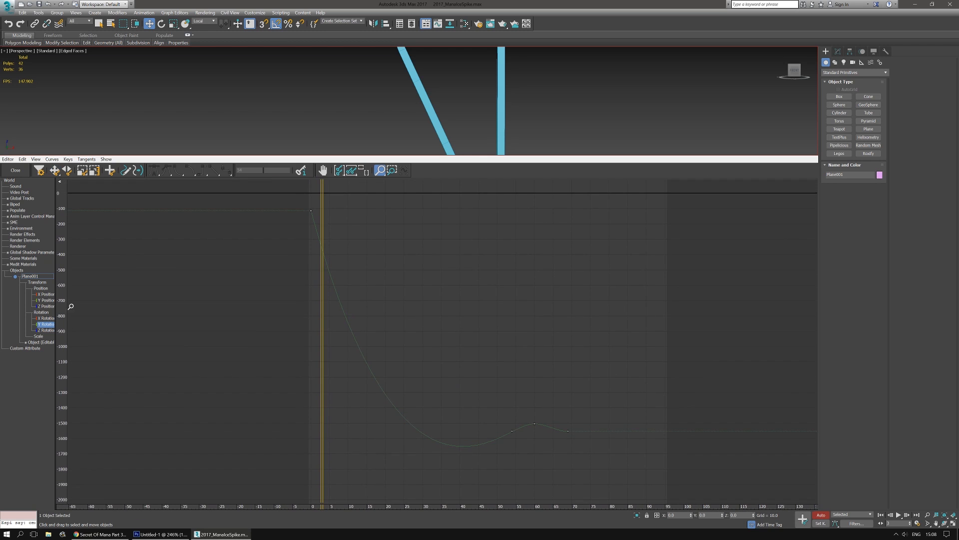
pyautogui.click(49, 321)
pyautogui.click(46, 330)
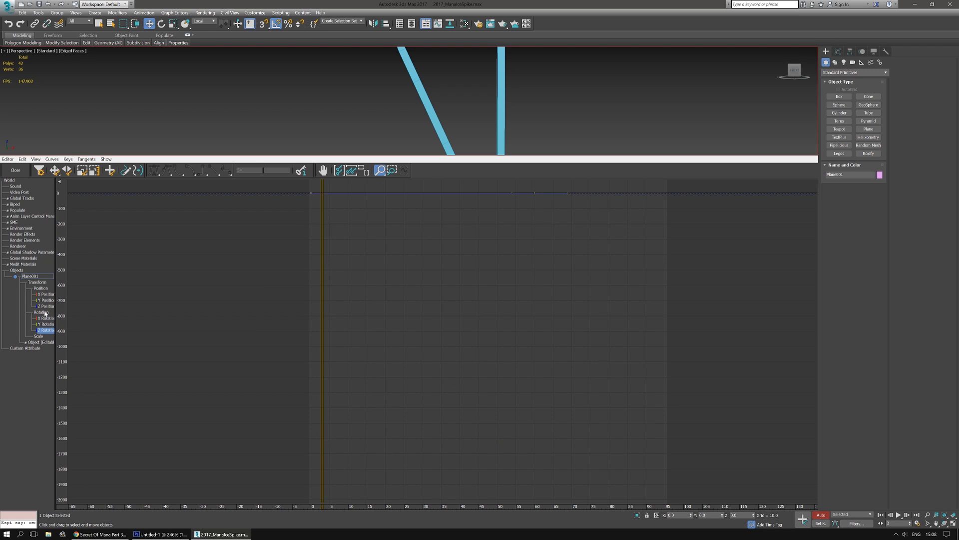
pyautogui.click(45, 306)
pyautogui.moveTo(474, 235); pyautogui.dragTo(487, 393, button='middle')
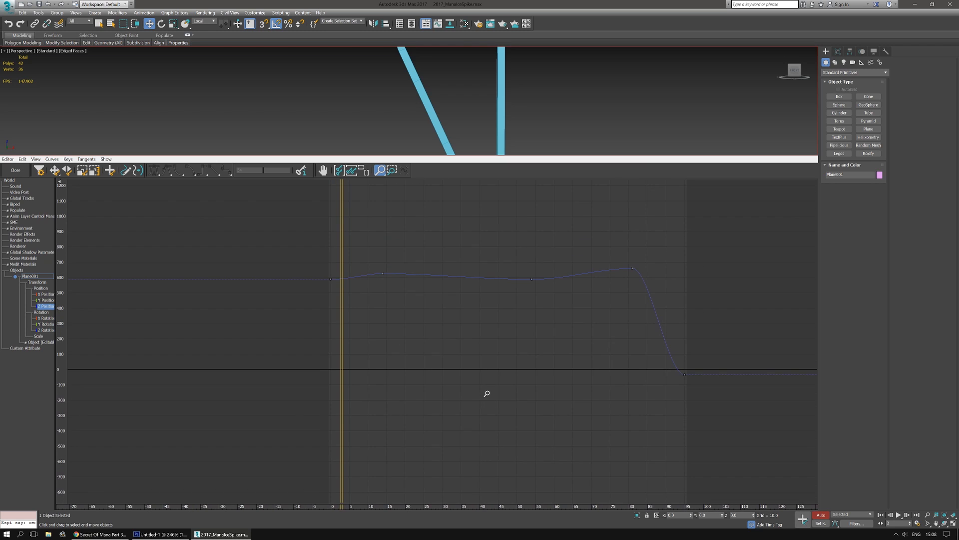
# Step: Show the X and Z Position curves together, set the tangents of all their keys to Smooth and close the curve editor
pyautogui.click(45, 301)
pyautogui.click(46, 294)
pyautogui.keyDown('ctrl'); pyautogui.click(47, 307); pyautogui.keyUp('ctrl')
pyautogui.moveTo(280, 224); pyautogui.dragTo(553, 400)
pyautogui.rightClick(246, 231)
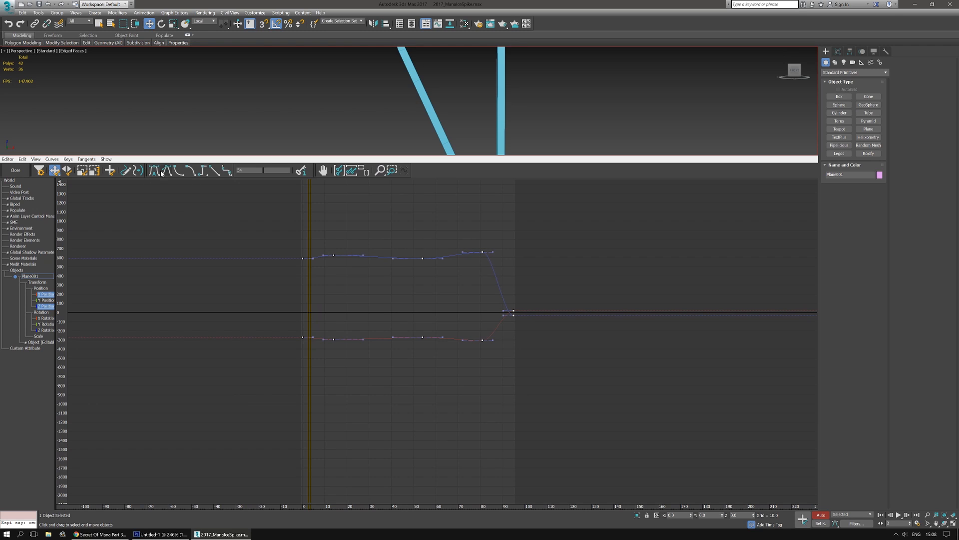
pyautogui.click(191, 171)
pyautogui.click(225, 172)
pyautogui.click(15, 170)
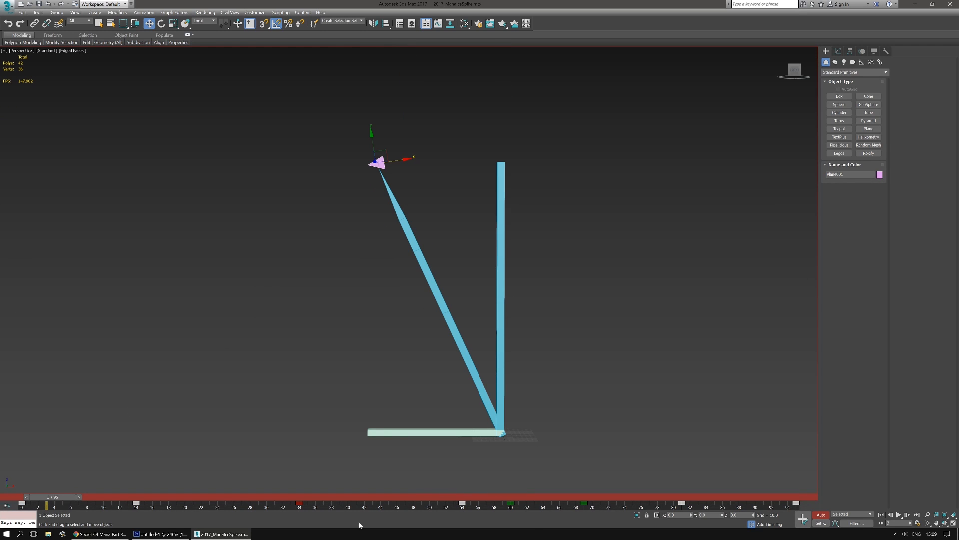
# Step: Play back the animation and extend its end time to frame 105
pyautogui.click(899, 515)
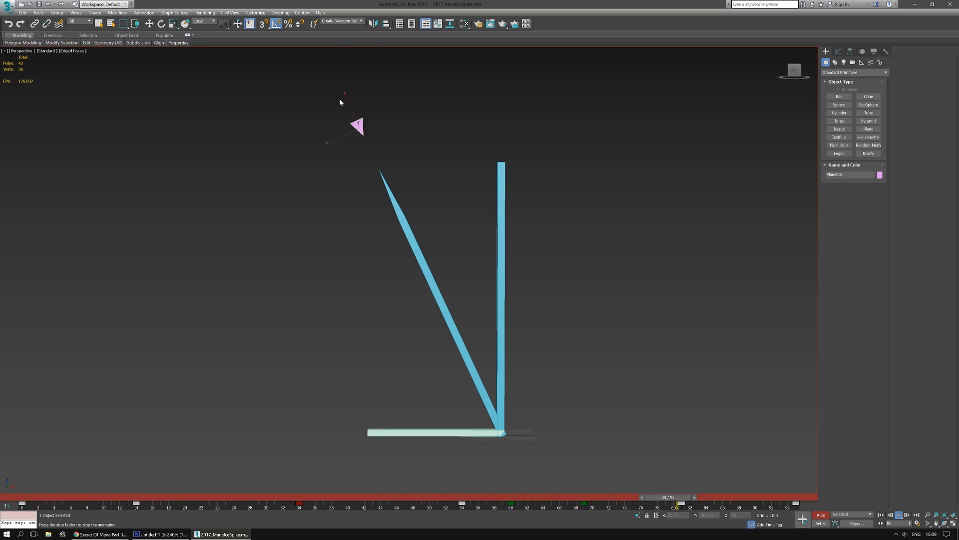
pyautogui.click(899, 515)
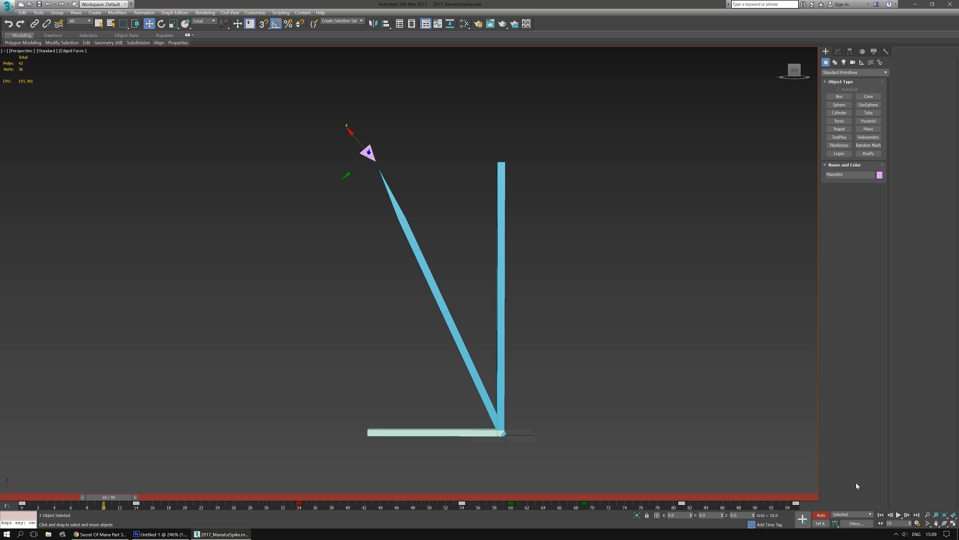
pyautogui.click(917, 522)
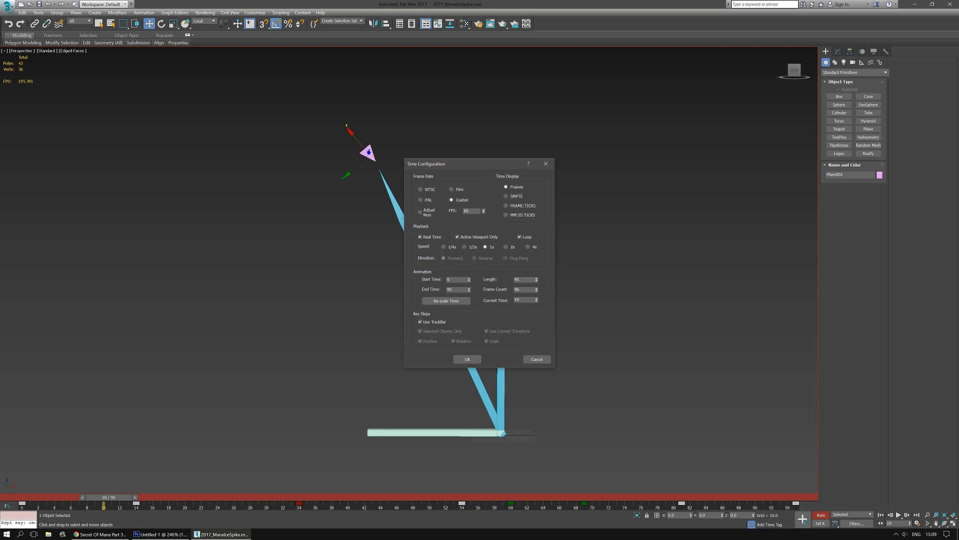
pyautogui.click(454, 290)
pyautogui.click(467, 359)
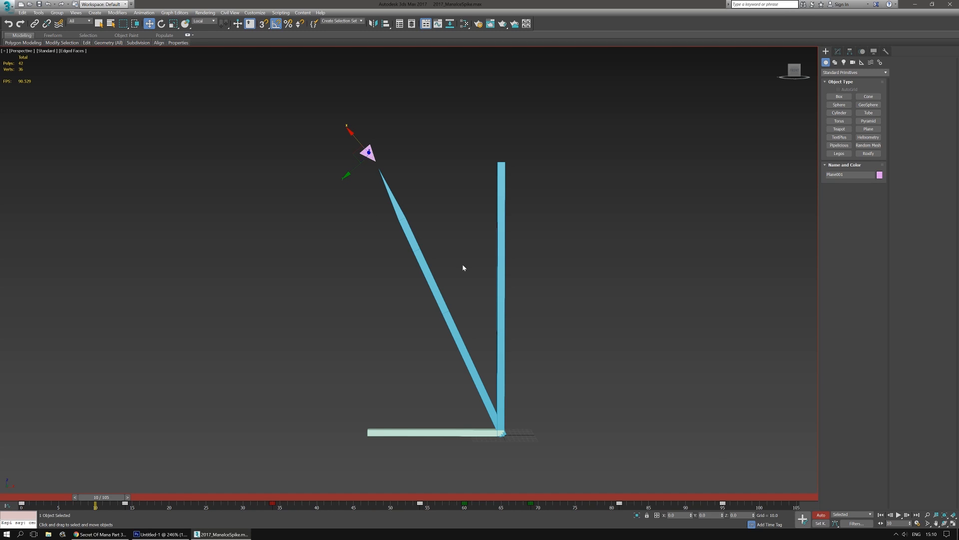
# Step: Shift the plane's keys at frames 69, 81 and 95 three frames later and play back the result
pyautogui.moveTo(96, 504); pyautogui.dragTo(733, 513)
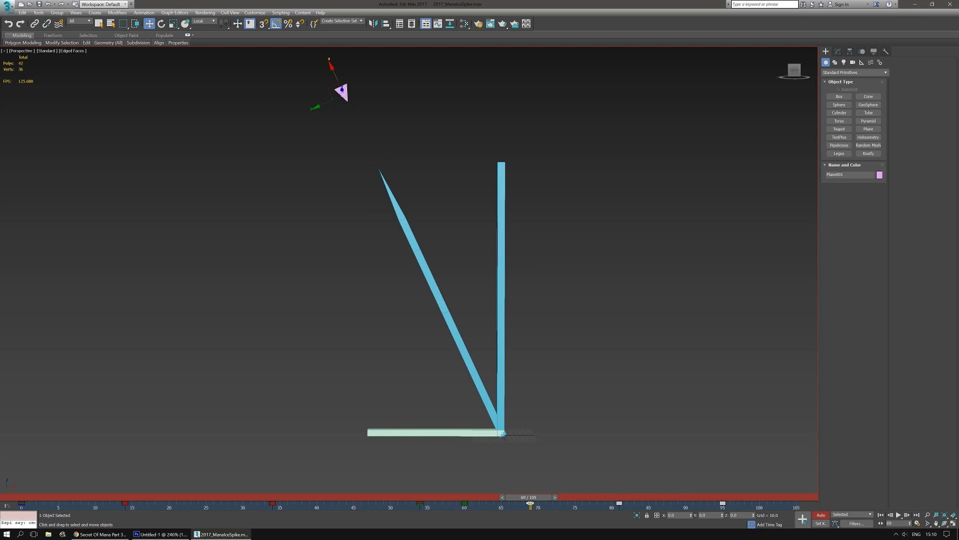
pyautogui.moveTo(530, 502); pyautogui.dragTo(67, 454)
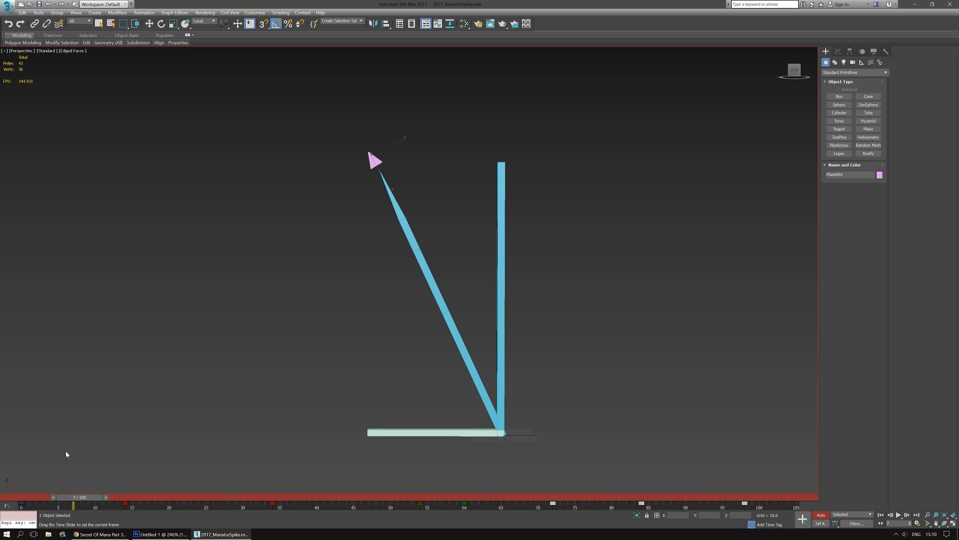
pyautogui.click(899, 515)
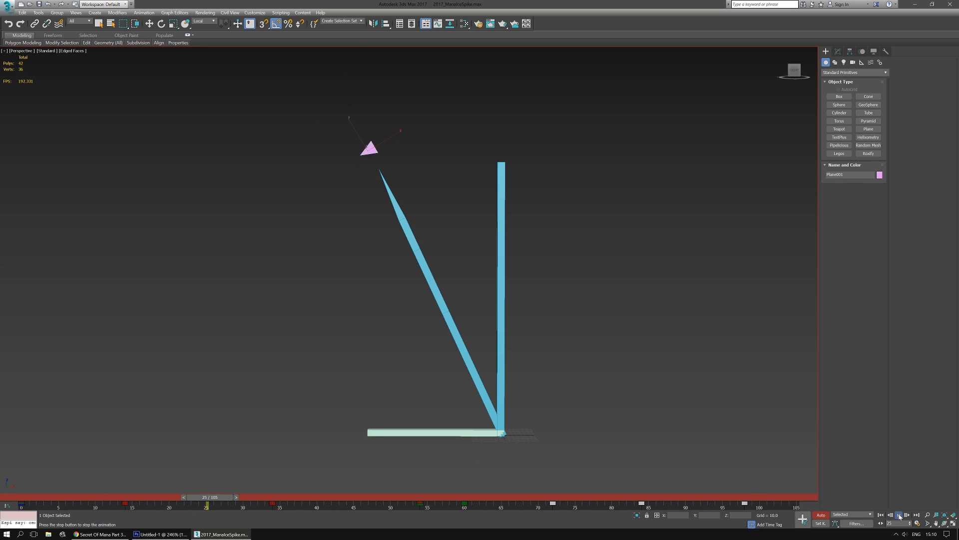
pyautogui.click(900, 516)
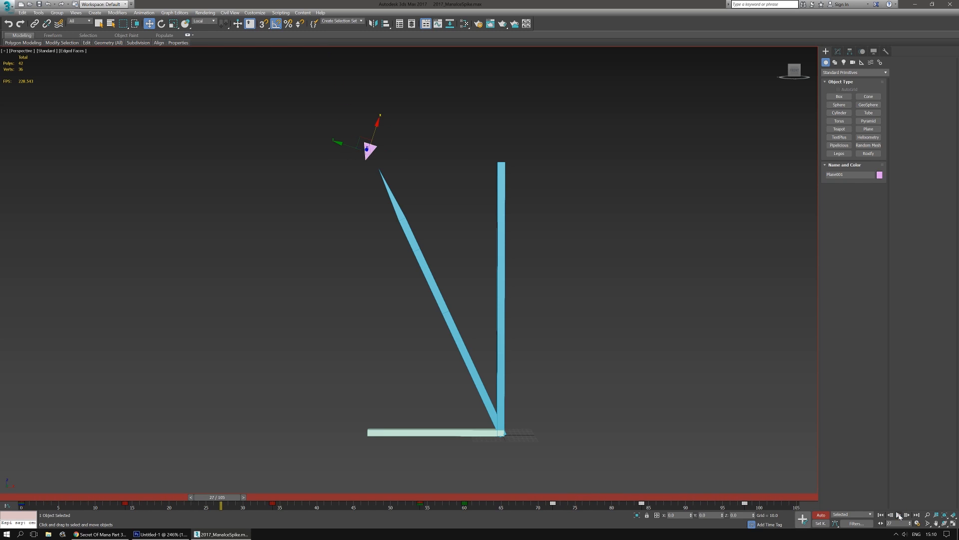
# Step: Move the plane's last key back to frame 95 and replay the animation from the start
pyautogui.moveTo(211, 497); pyautogui.dragTo(254, 497)
pyautogui.press('w')
pyautogui.press('Home')
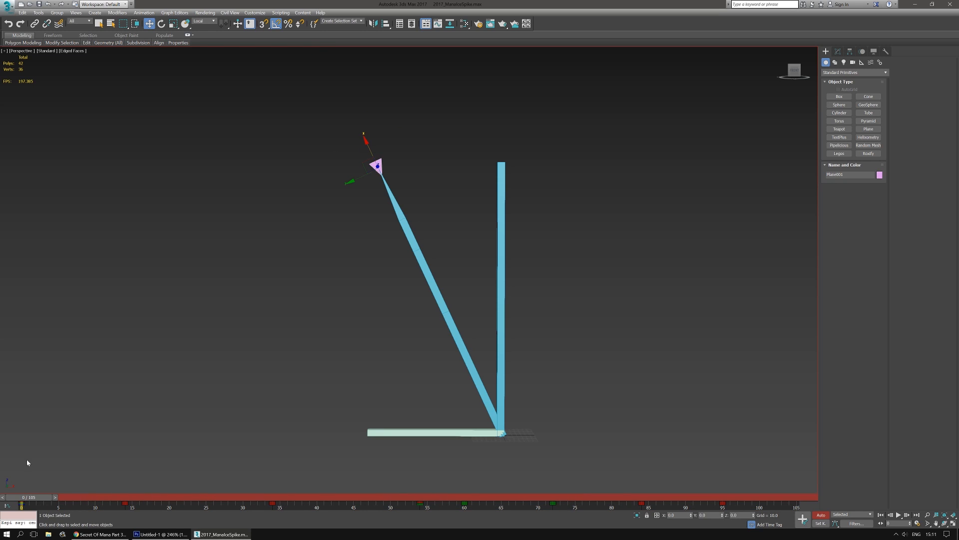
pyautogui.click(900, 515)
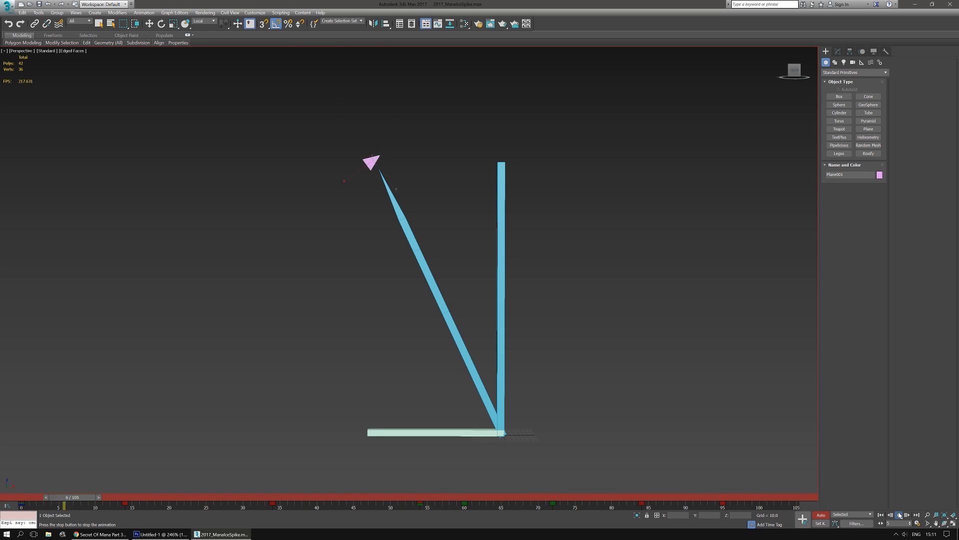
pyautogui.click(899, 515)
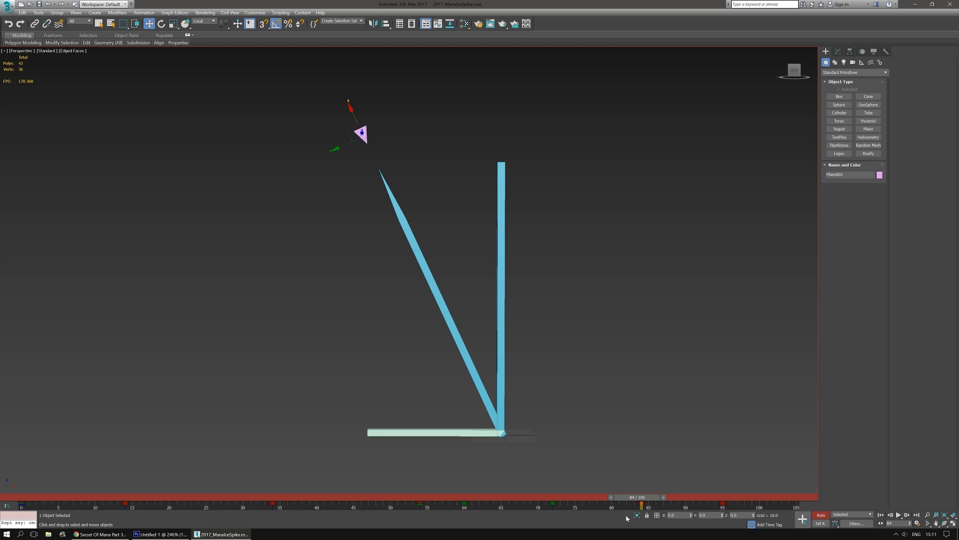
# Step: Go to frame 75, open the curve editor for the plane and select its keys at frame 84
pyautogui.moveTo(636, 498); pyautogui.dragTo(569, 506)
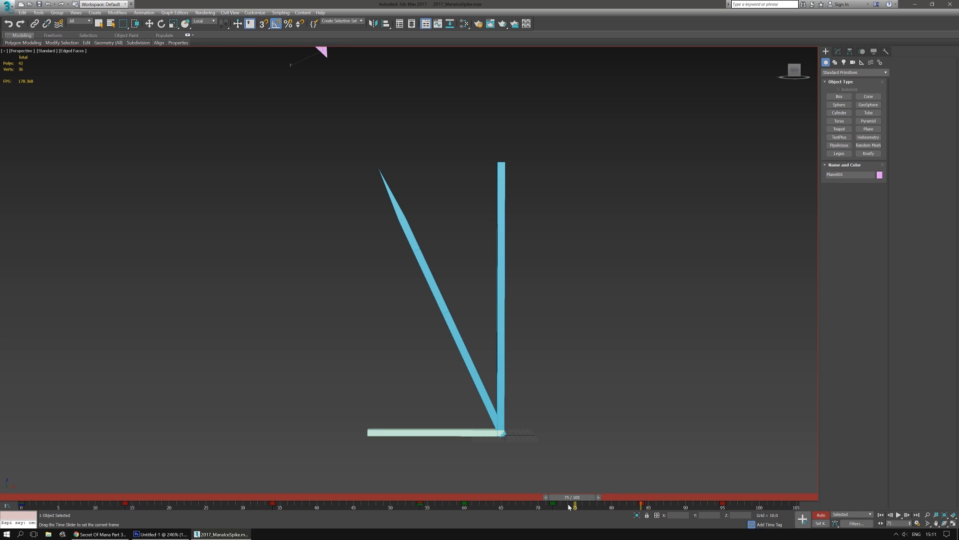
pyautogui.press('w')
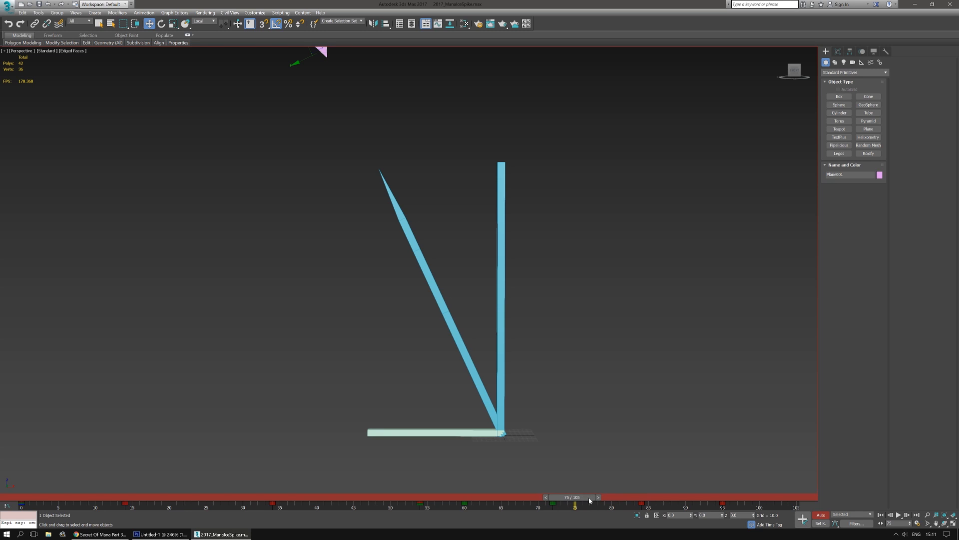
pyautogui.click(7, 505)
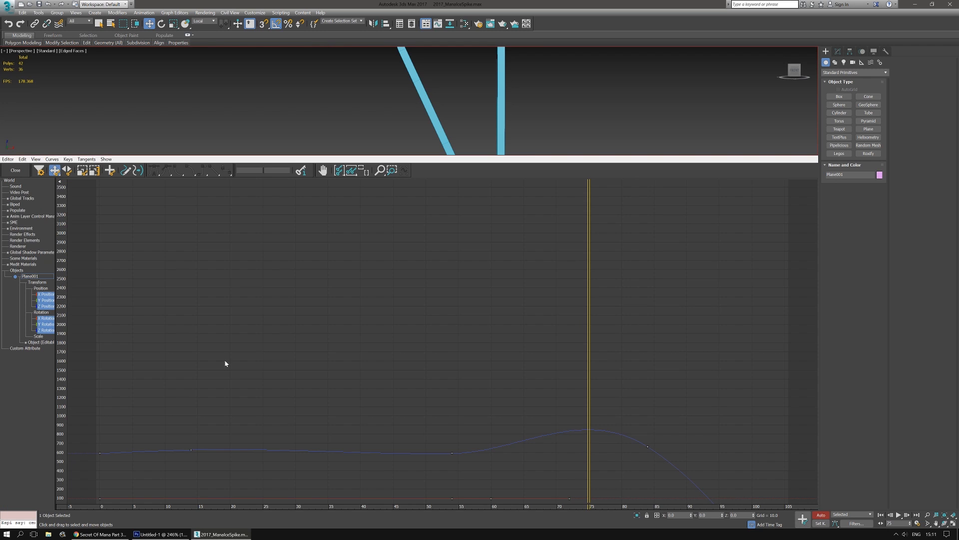
pyautogui.moveTo(469, 400); pyautogui.dragTo(433, 265, button='middle')
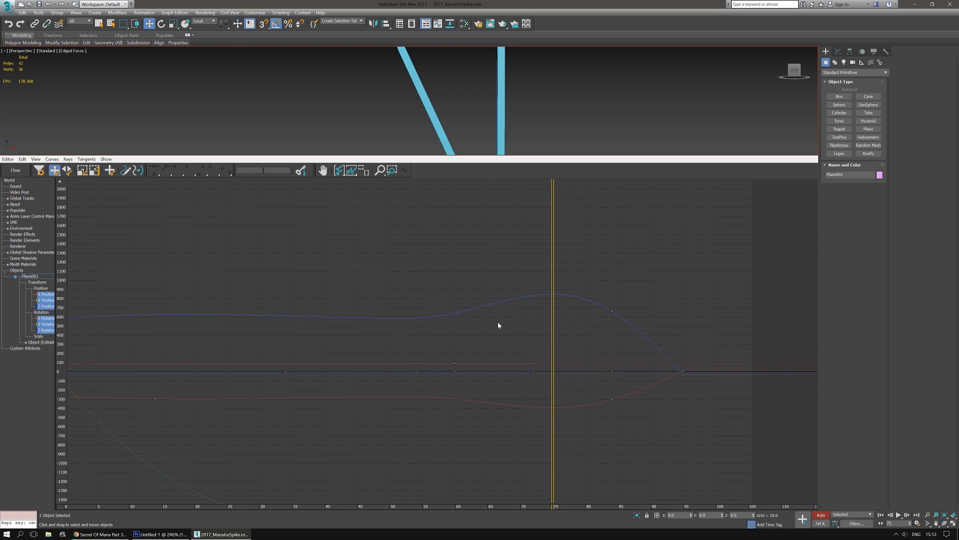
pyautogui.moveTo(607, 292); pyautogui.dragTo(651, 423)
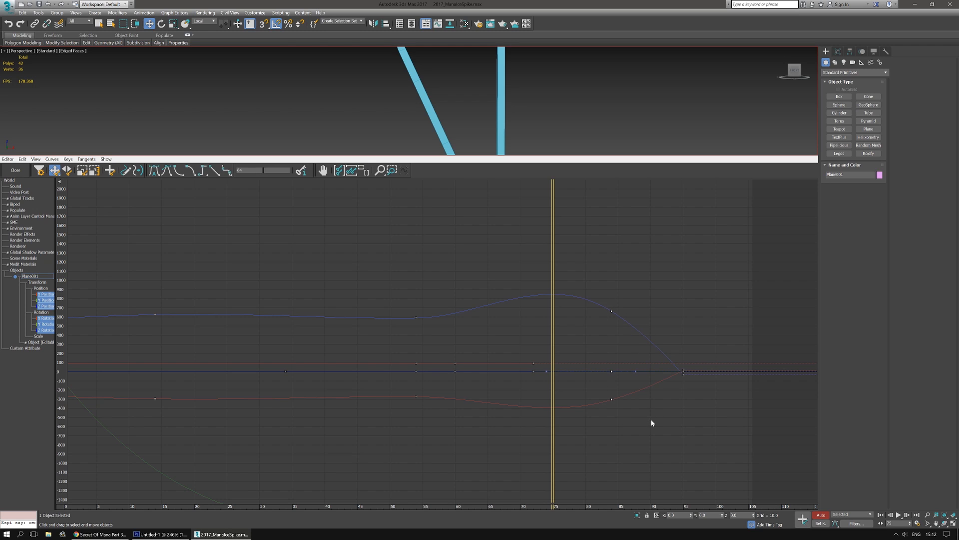
# Step: Show only the X and Z Position curves and set the tangents of their keys at frames 84 and 95 to Linear
pyautogui.click(50, 294)
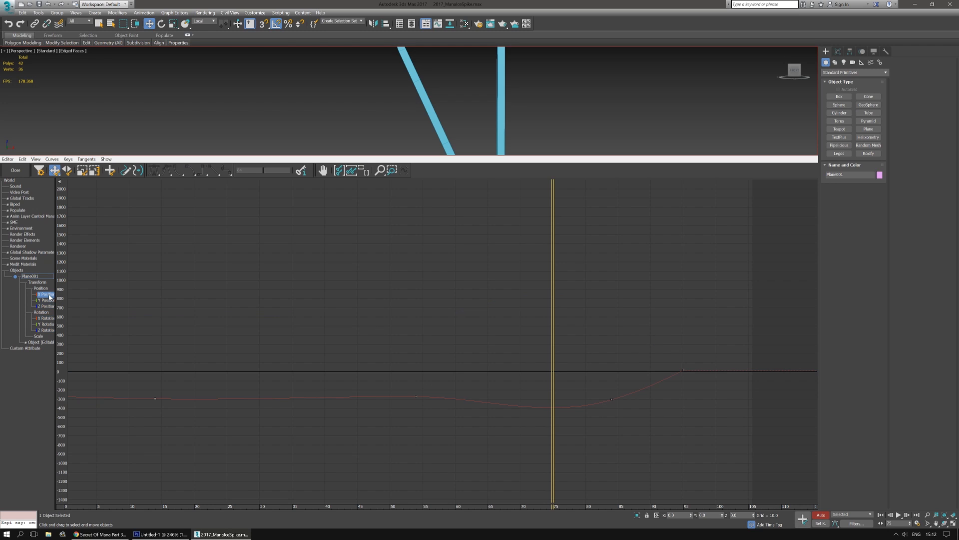
pyautogui.keyDown('ctrl'); pyautogui.click(48, 306); pyautogui.keyUp('ctrl')
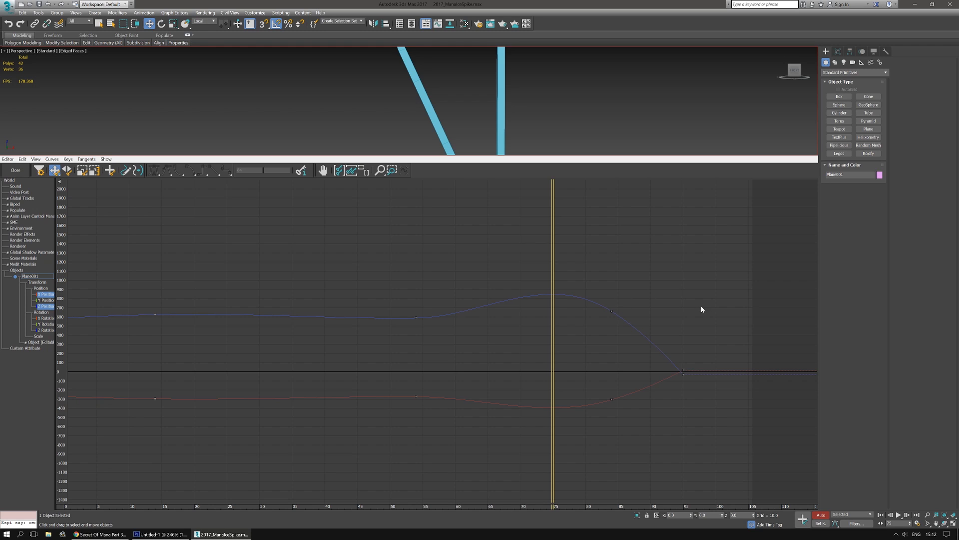
pyautogui.moveTo(710, 294); pyautogui.dragTo(584, 436)
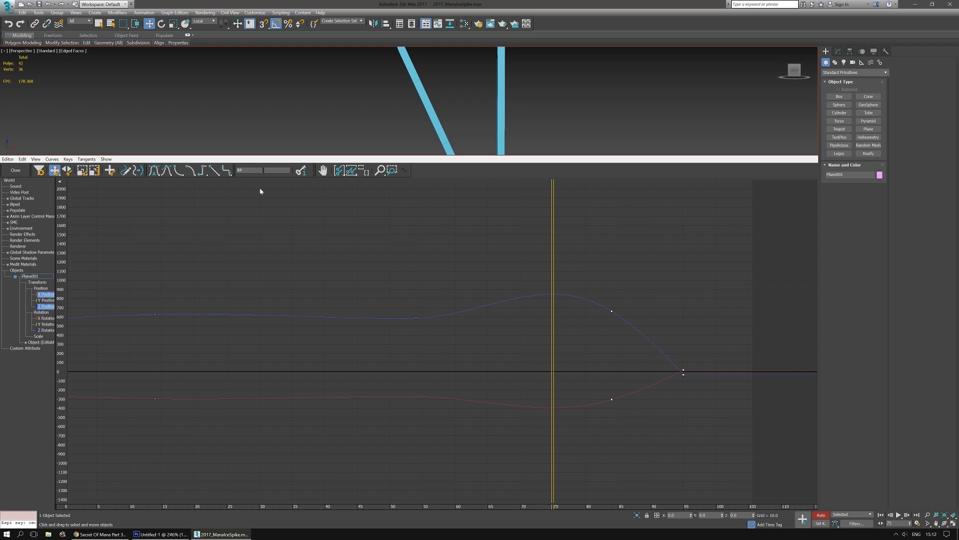
pyautogui.click(215, 170)
# Step: Try to draw a new key at frame 75 on the position curves and undo it
pyautogui.click(126, 170)
pyautogui.click(138, 171)
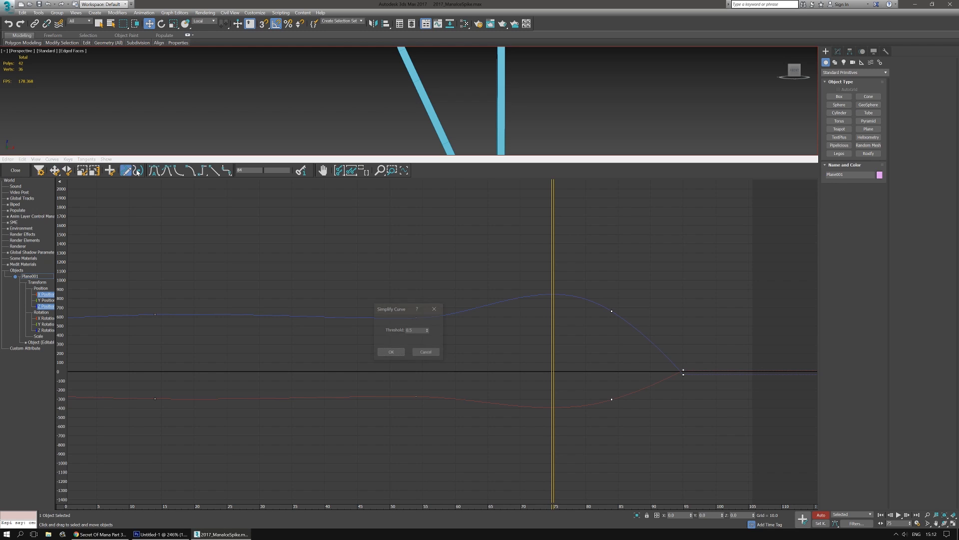
pyautogui.click(428, 352)
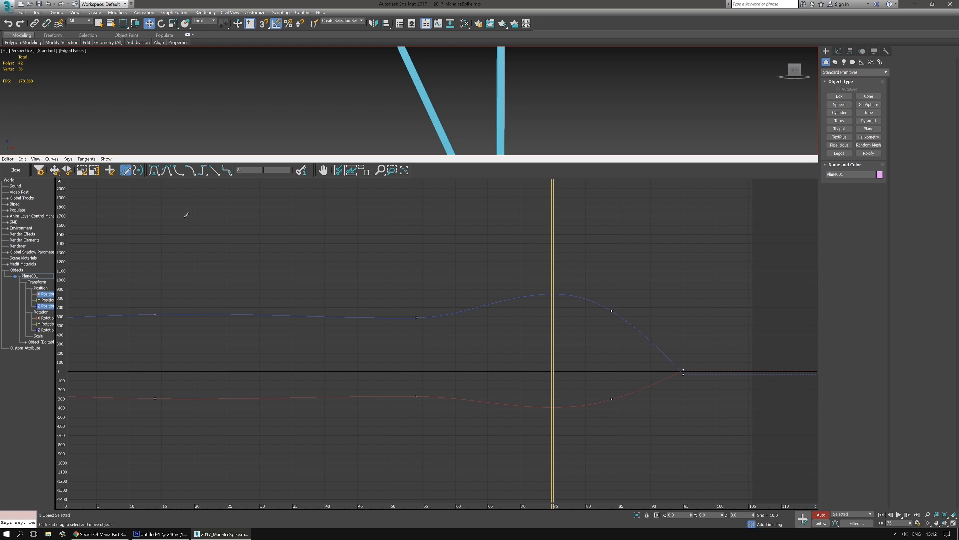
pyautogui.click(153, 172)
pyautogui.hotkey('ctrl', 'z')
pyautogui.click(682, 371)
pyautogui.click(553, 292)
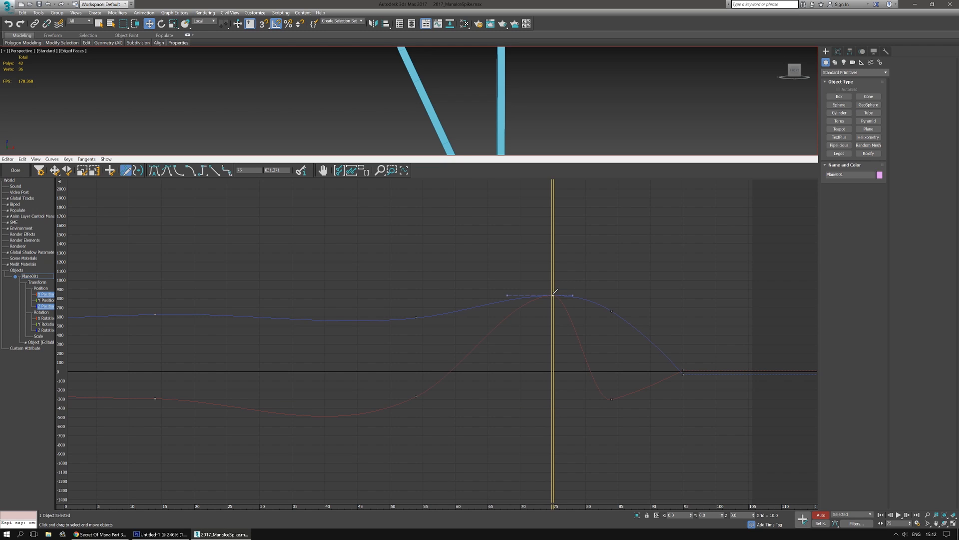
pyautogui.hotkey('ctrl', 'z')
# Step: Set a key for the plane at frame 75 and reopen the curve editor showing all its curves
pyautogui.click(801, 519)
pyautogui.click(323, 171)
pyautogui.moveTo(461, 220); pyautogui.dragTo(480, 227)
pyautogui.hotkey('ctrl', 'z')
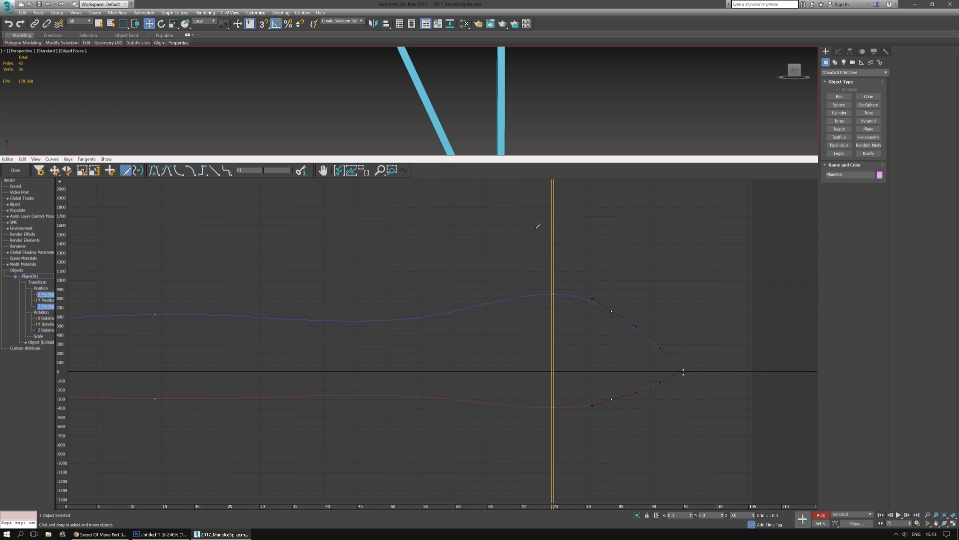
pyautogui.click(24, 173)
pyautogui.click(7, 505)
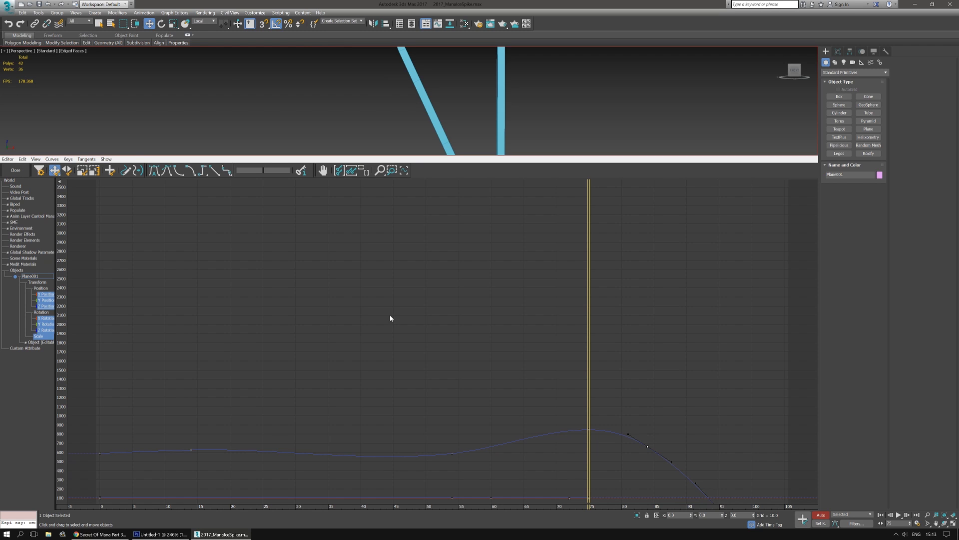
pyautogui.moveTo(494, 389); pyautogui.dragTo(482, 270, button='middle')
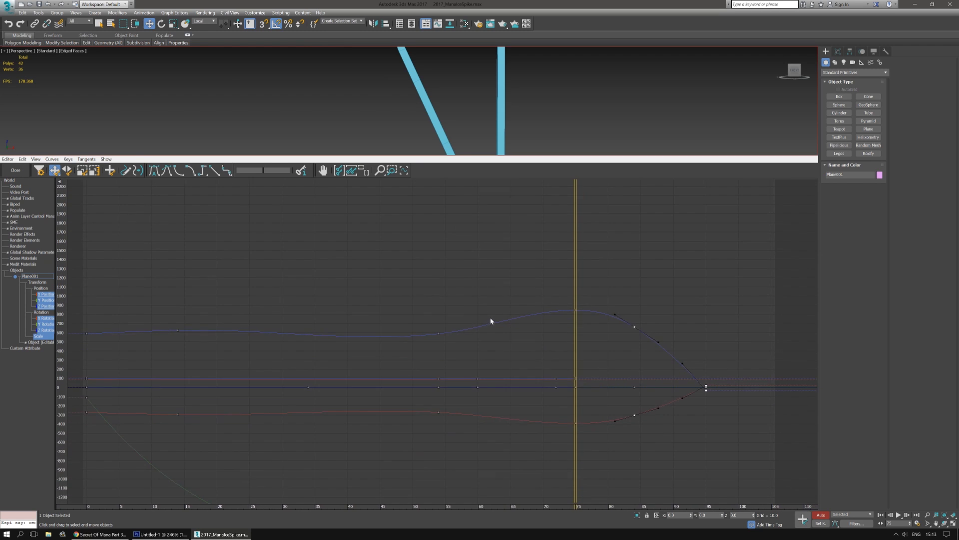
pyautogui.moveTo(490, 318); pyautogui.dragTo(467, 305, button='middle')
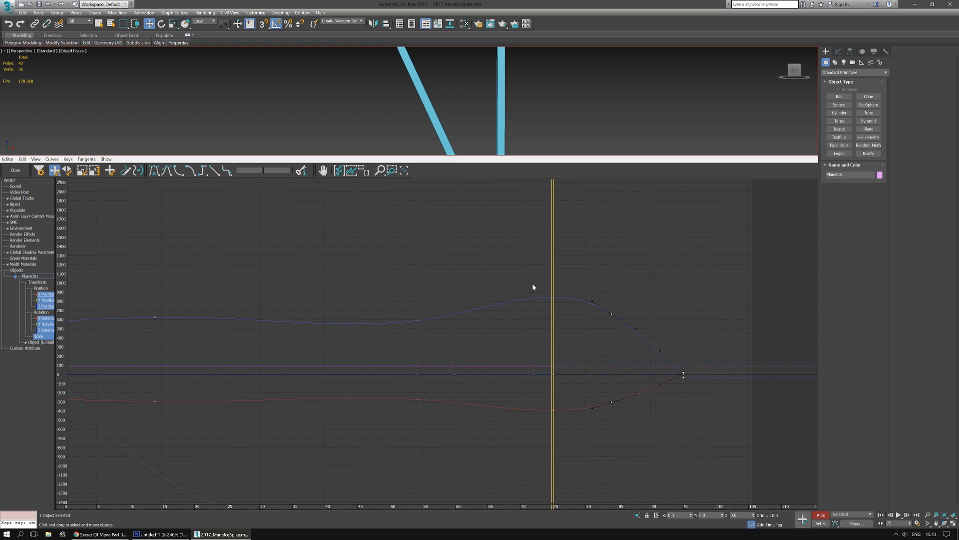
# Step: Isolate the X and Z Position curves and lower the incoming tangent handle of the Z Position key at frame 75
pyautogui.moveTo(534, 275); pyautogui.dragTo(565, 317)
pyautogui.press('Up')
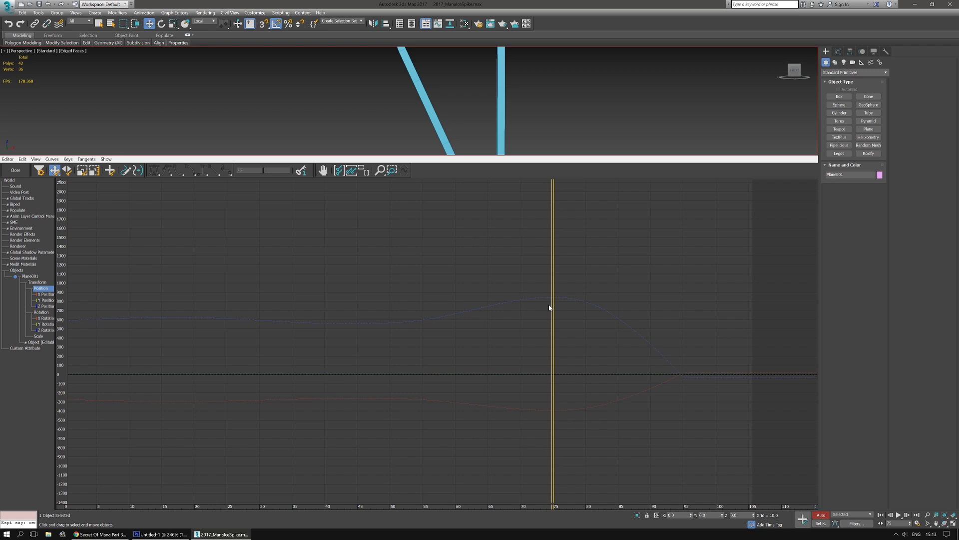
pyautogui.click(46, 294)
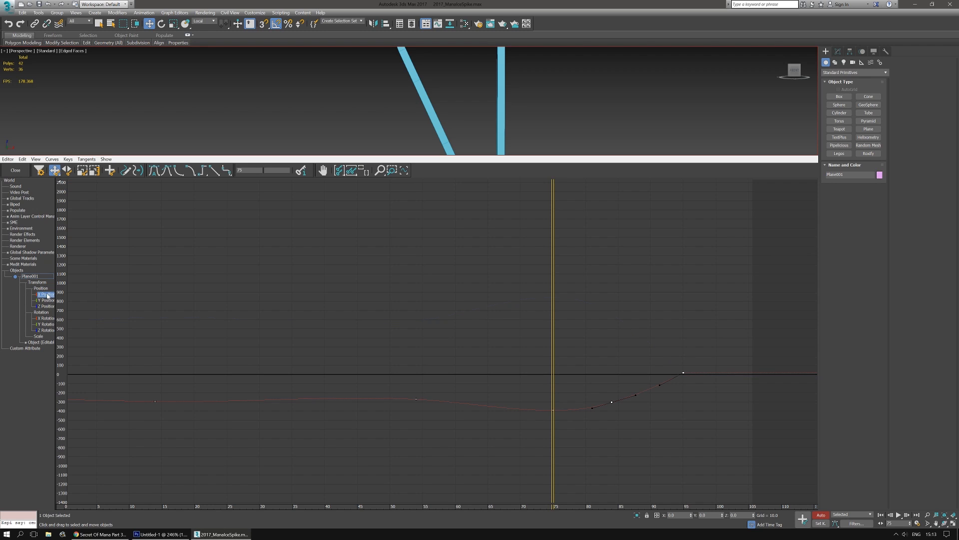
pyautogui.keyDown('ctrl'); pyautogui.click(44, 305); pyautogui.keyUp('ctrl')
pyautogui.moveTo(549, 289); pyautogui.dragTo(562, 315)
pyautogui.moveTo(508, 298); pyautogui.dragTo(505, 321)
pyautogui.moveTo(506, 321); pyautogui.dragTo(507, 323)
# Step: Raise the incoming tangent handle of the X Position key at frame 75 and close the curve editor
pyautogui.click(553, 411)
pyautogui.moveTo(508, 396); pyautogui.dragTo(572, 422)
pyautogui.moveTo(507, 410); pyautogui.dragTo(517, 391)
pyautogui.click(15, 170)
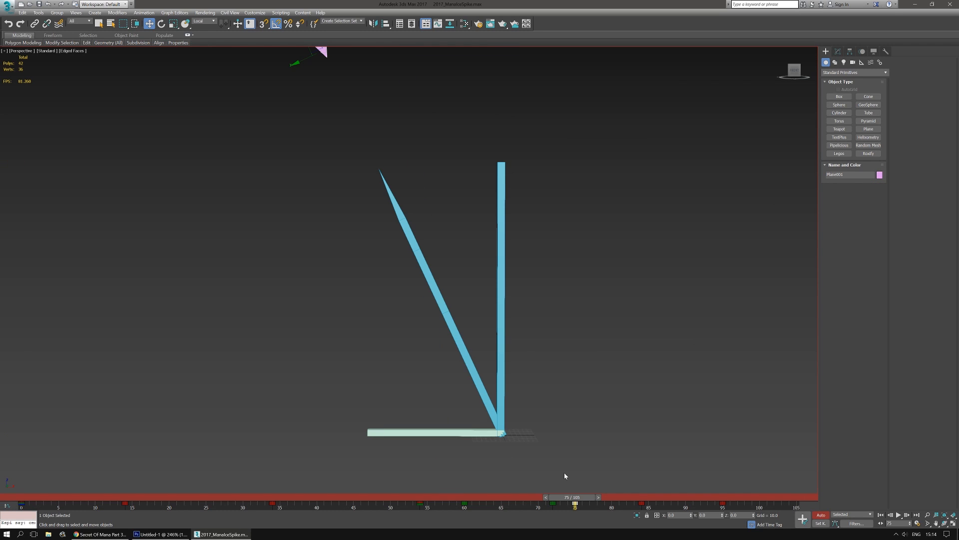
# Step: Scrub through the timeline to review the plane's spin, its hop around frame 75 and its fall
pyautogui.moveTo(572, 497); pyautogui.dragTo(516, 491)
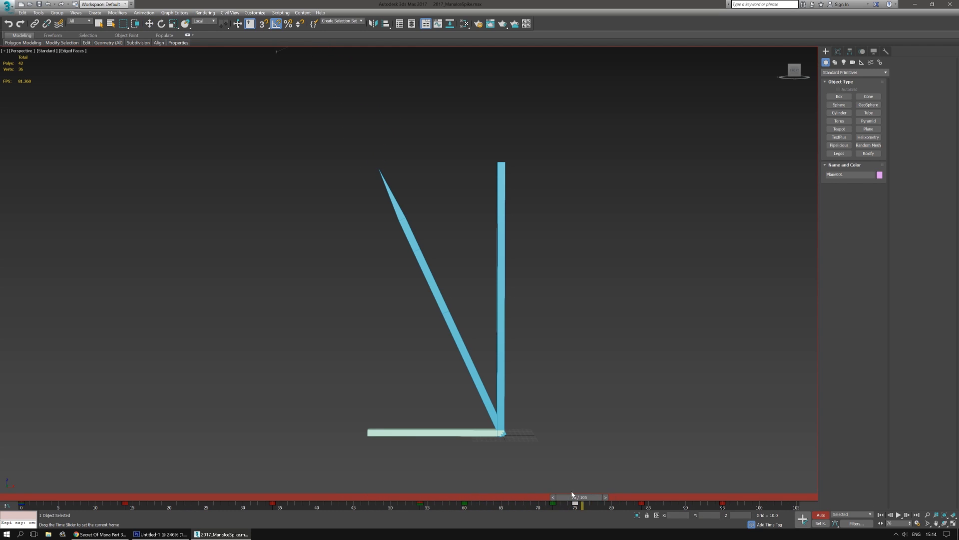
pyautogui.moveTo(573, 495); pyautogui.dragTo(499, 495)
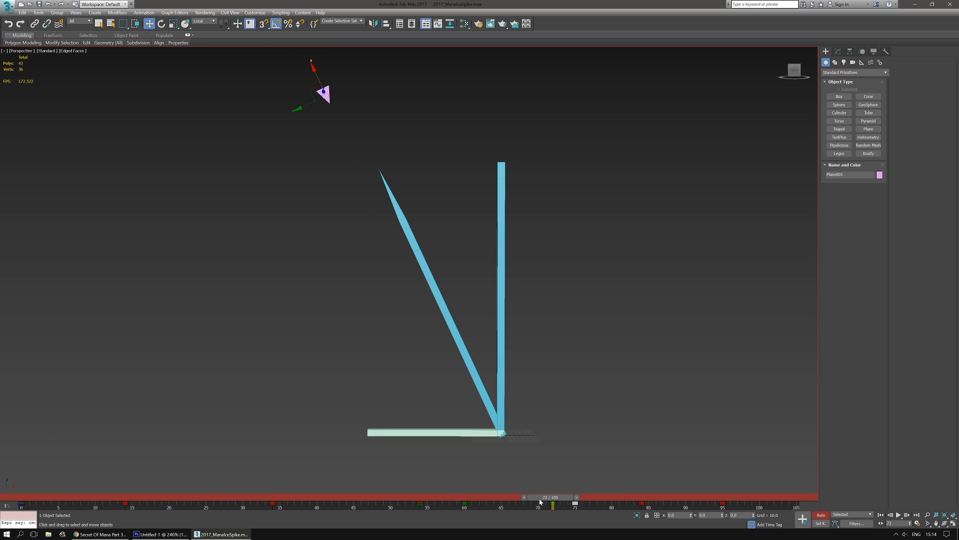
pyautogui.moveTo(541, 498); pyautogui.dragTo(618, 494)
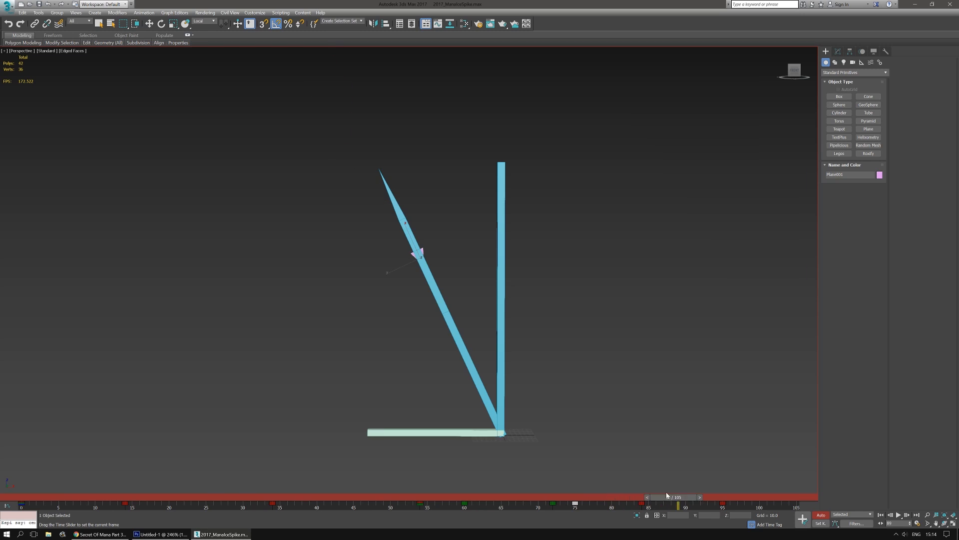
pyautogui.moveTo(454, 483); pyautogui.dragTo(401, 482)
pyautogui.press('w')
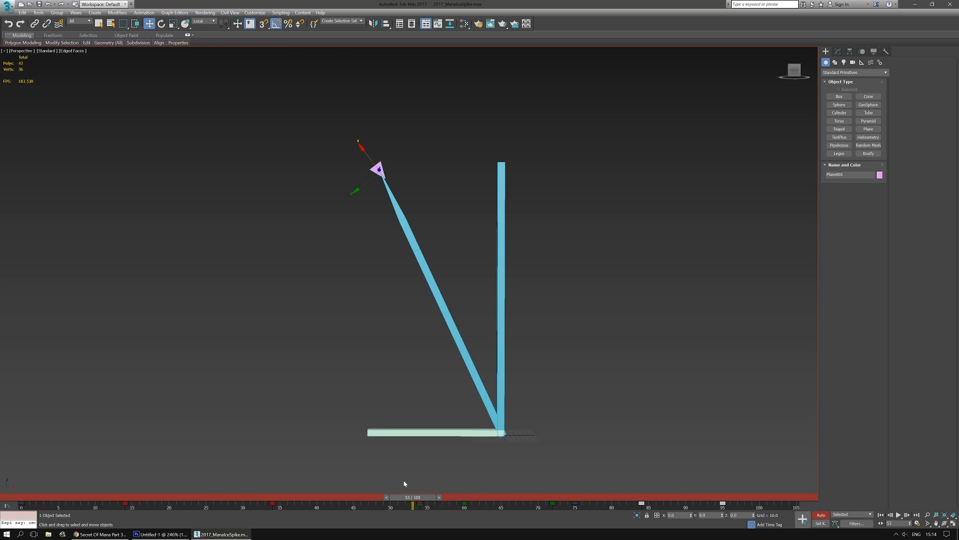
pyautogui.moveTo(406, 500); pyautogui.dragTo(605, 499)
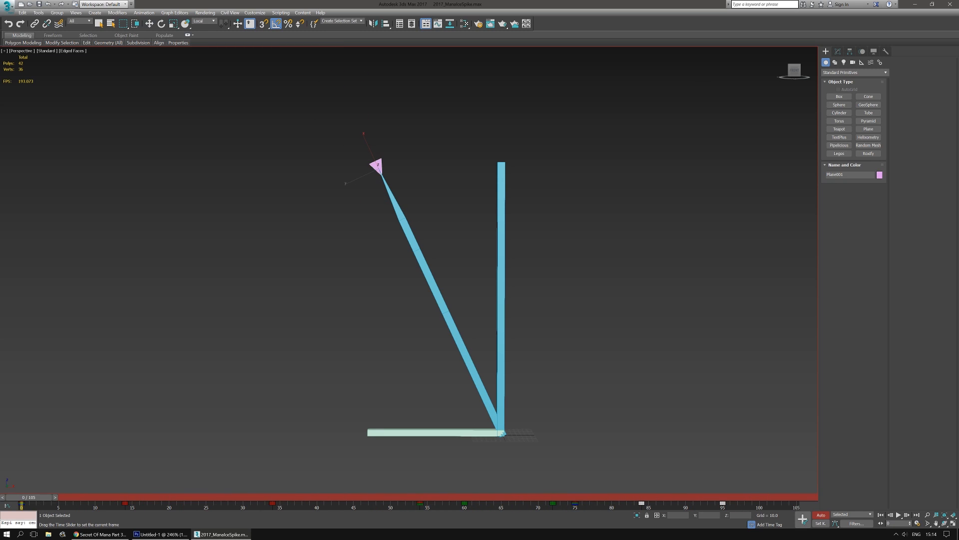
pyautogui.moveTo(38, 496); pyautogui.dragTo(201, 479)
pyautogui.moveTo(347, 488); pyautogui.dragTo(489, 498)
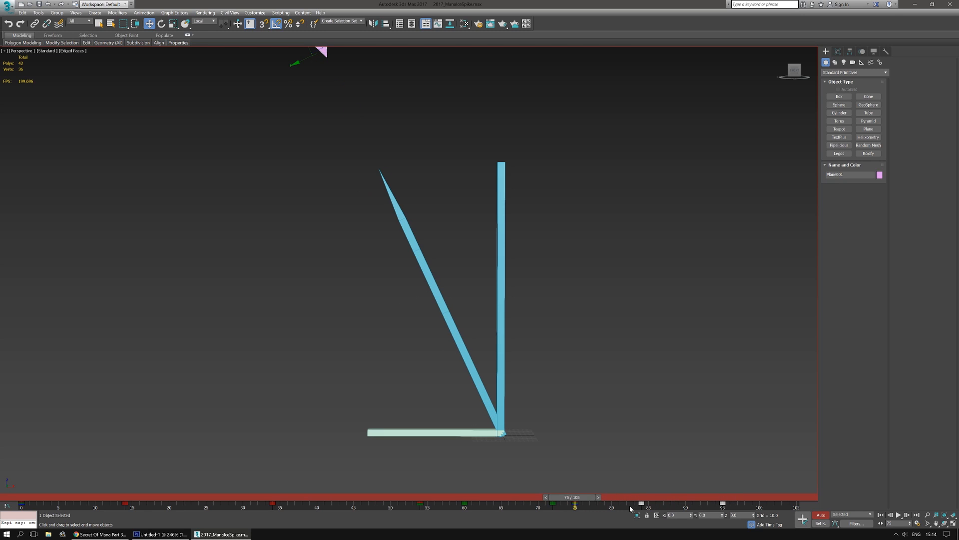
# Step: Move the pink plane's last two animation keys earlier on the timeline, to frames 81 and 92
pyautogui.moveTo(631, 509); pyautogui.dragTo(730, 510)
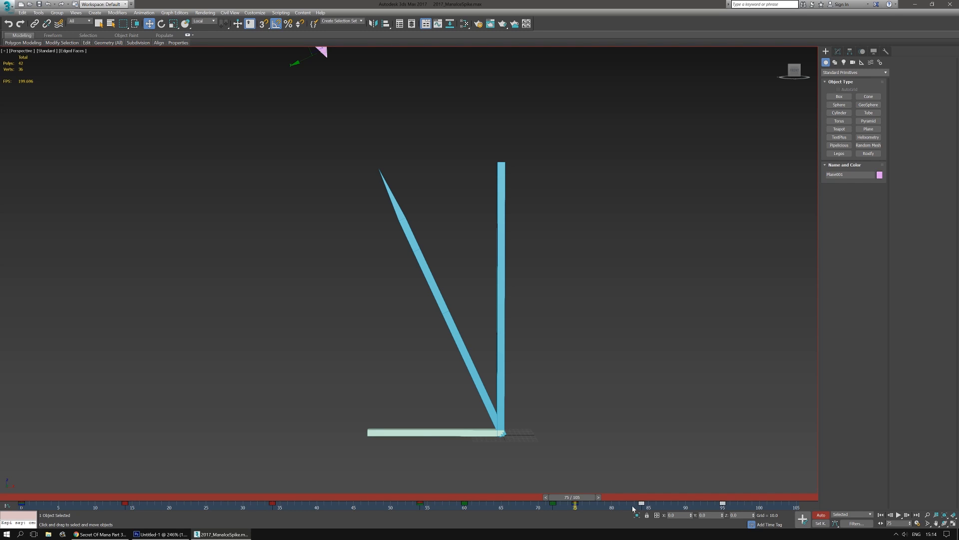
pyautogui.click(607, 453)
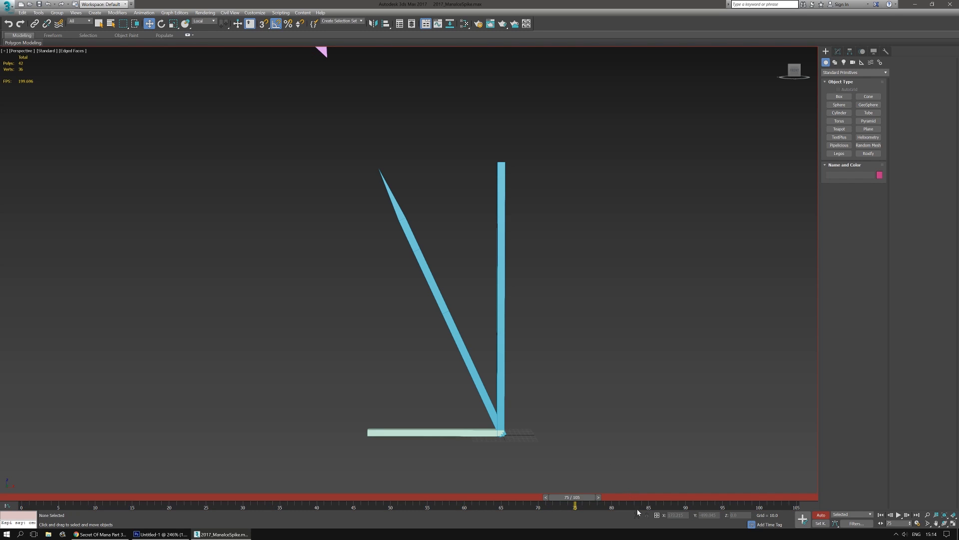
pyautogui.moveTo(312, 116); pyautogui.dragTo(342, 184, button='middle')
pyautogui.click(354, 119)
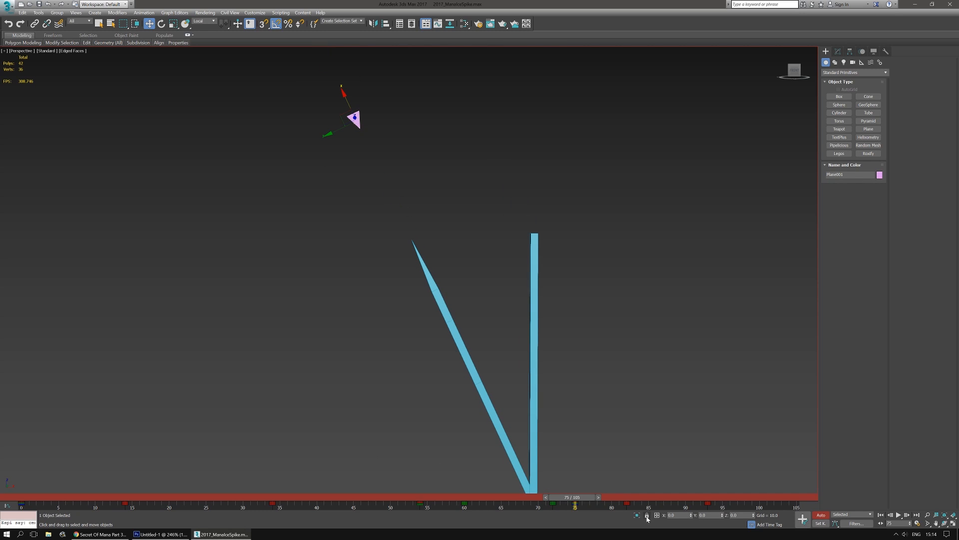
pyautogui.moveTo(627, 505); pyautogui.dragTo(619, 504)
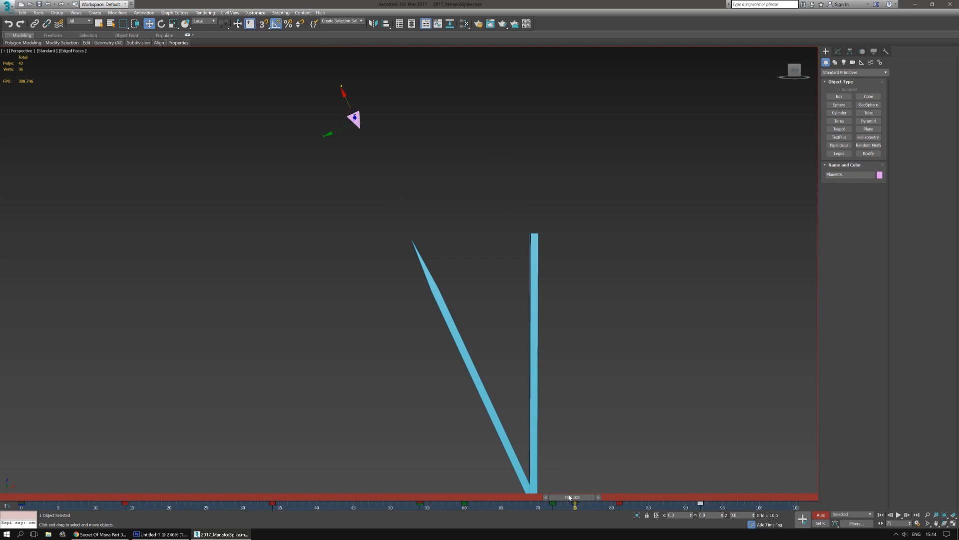
# Step: Scrub through the timeline and play back the animation to check the retimed fall
pyautogui.moveTo(570, 497); pyautogui.dragTo(671, 507)
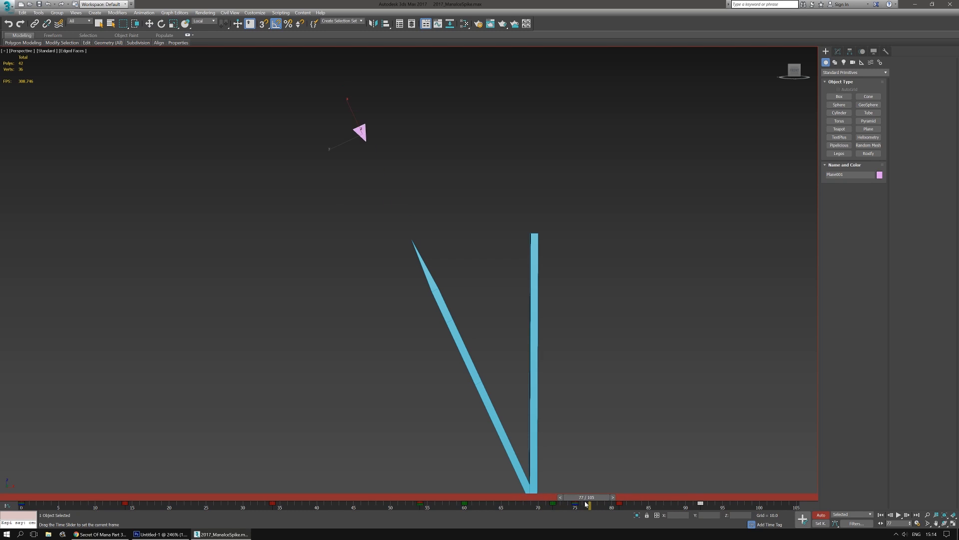
pyautogui.moveTo(706, 498); pyautogui.dragTo(20, 497)
pyautogui.click(898, 515)
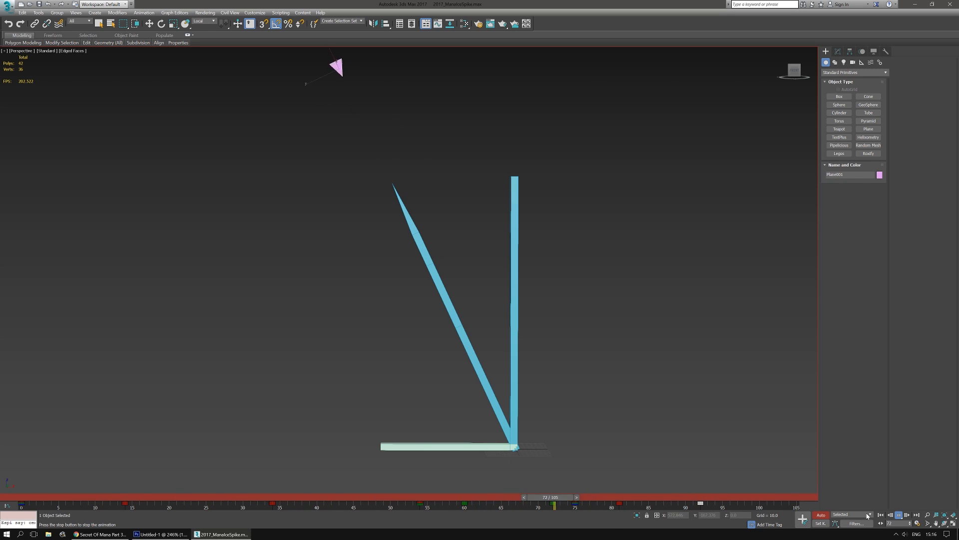
pyautogui.click(899, 515)
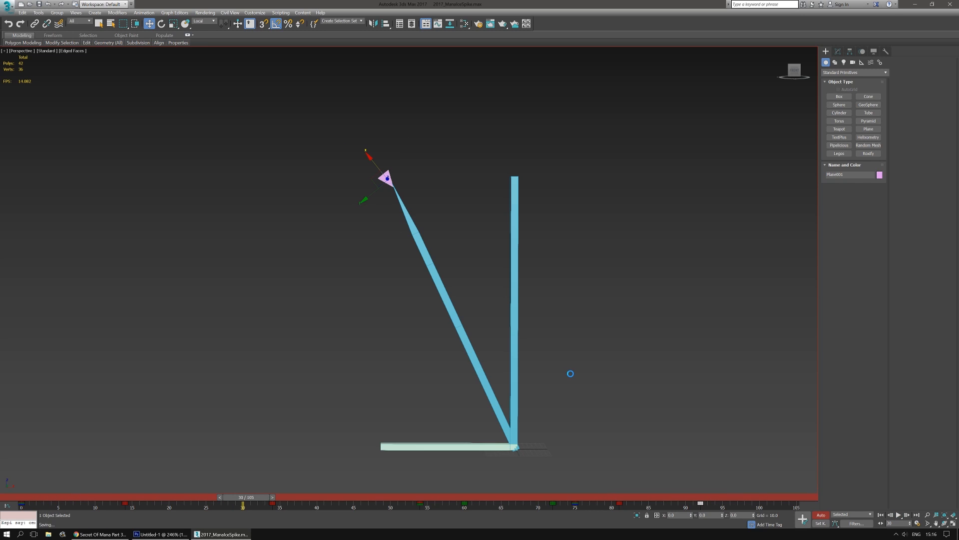
# Step: Return the animation to frame 0 and turn off Auto Key
pyautogui.moveTo(265, 500); pyautogui.dragTo(62, 498)
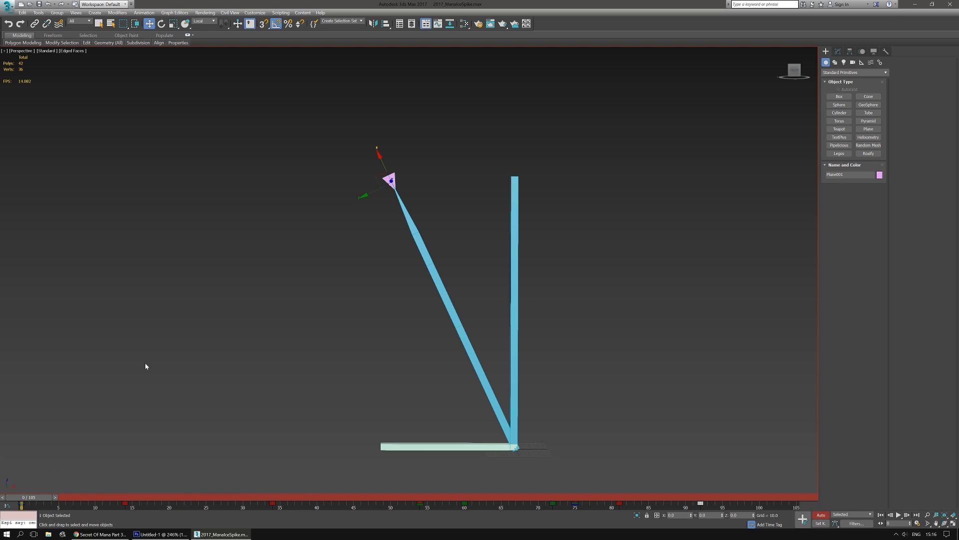
pyautogui.click(821, 516)
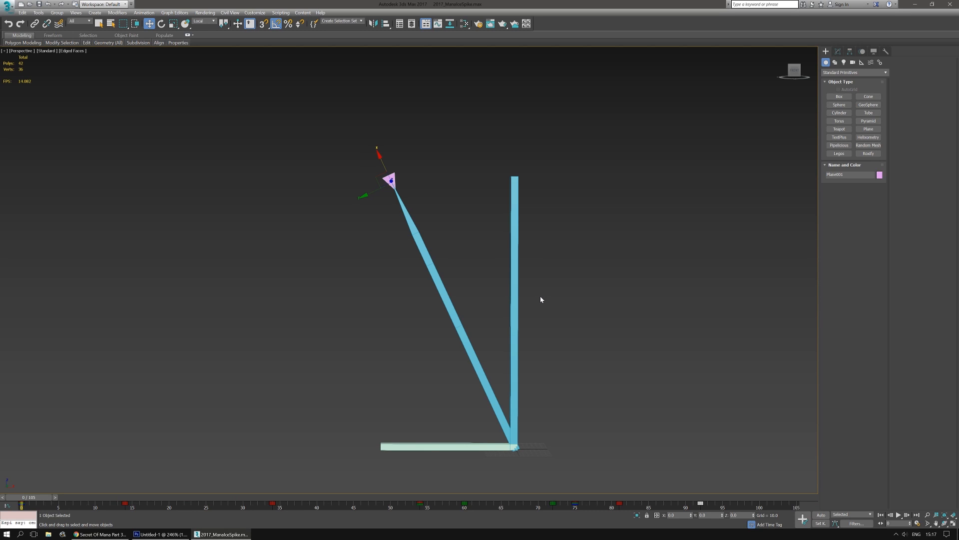
# Step: Start exporting only the selected pink plane as an FBX file
pyautogui.click(14, 8)
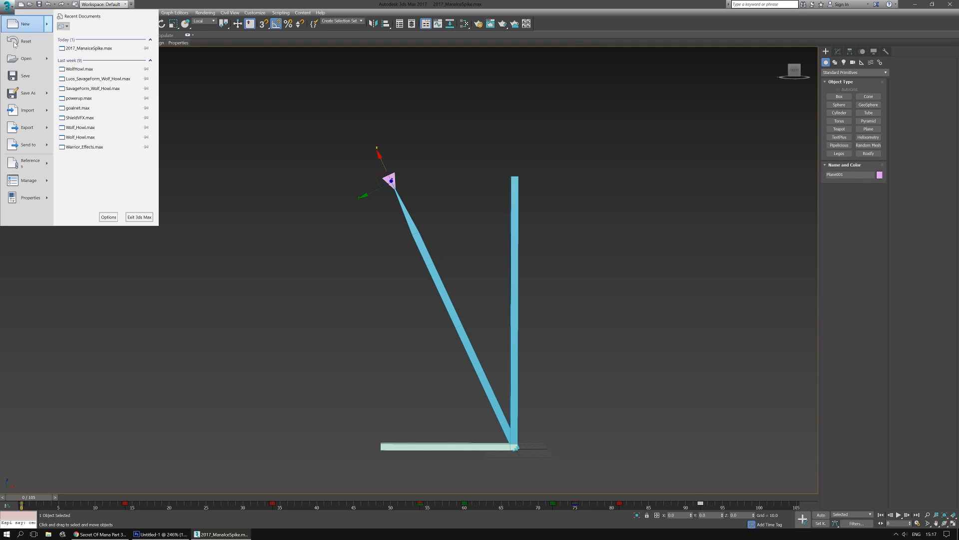
pyautogui.moveTo(48, 128)
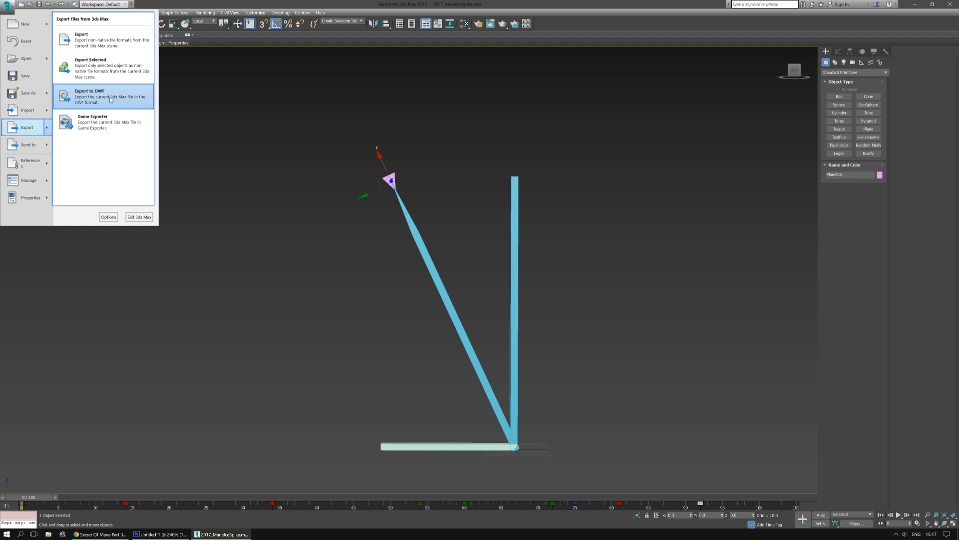
pyautogui.click(123, 67)
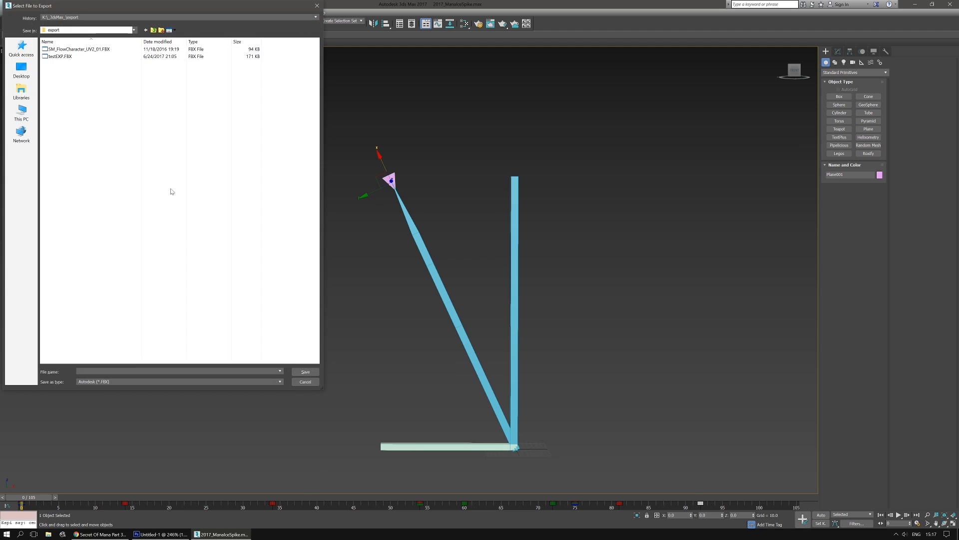
pyautogui.click(107, 19)
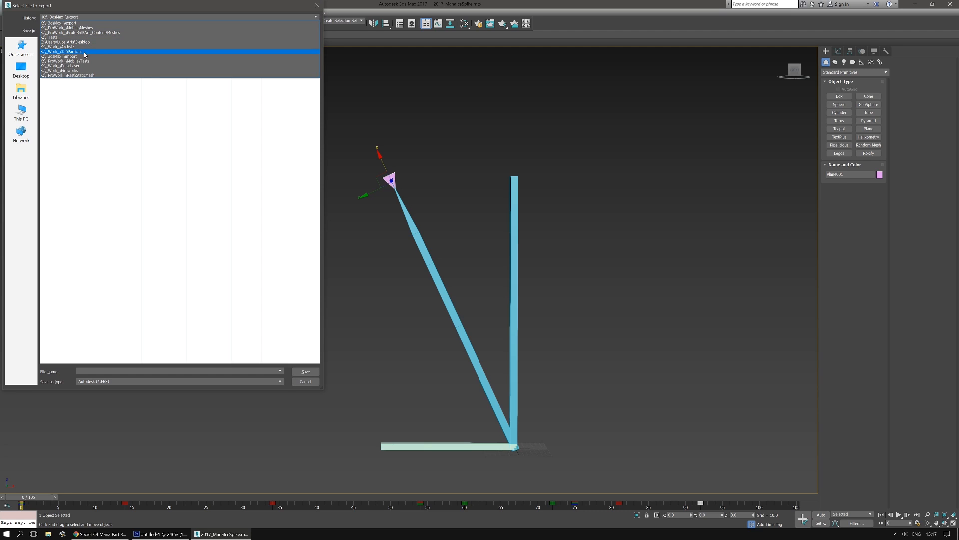
pyautogui.click(102, 139)
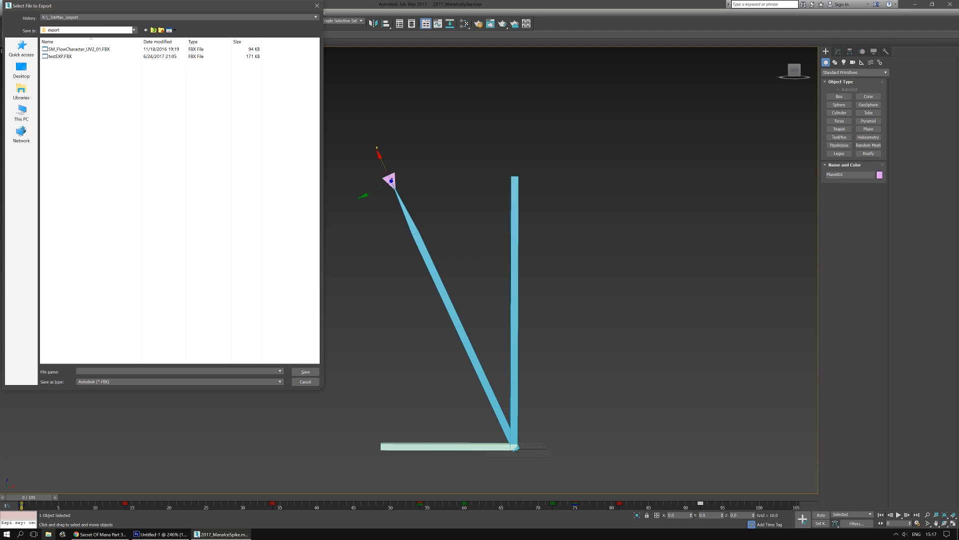
pyautogui.click(49, 534)
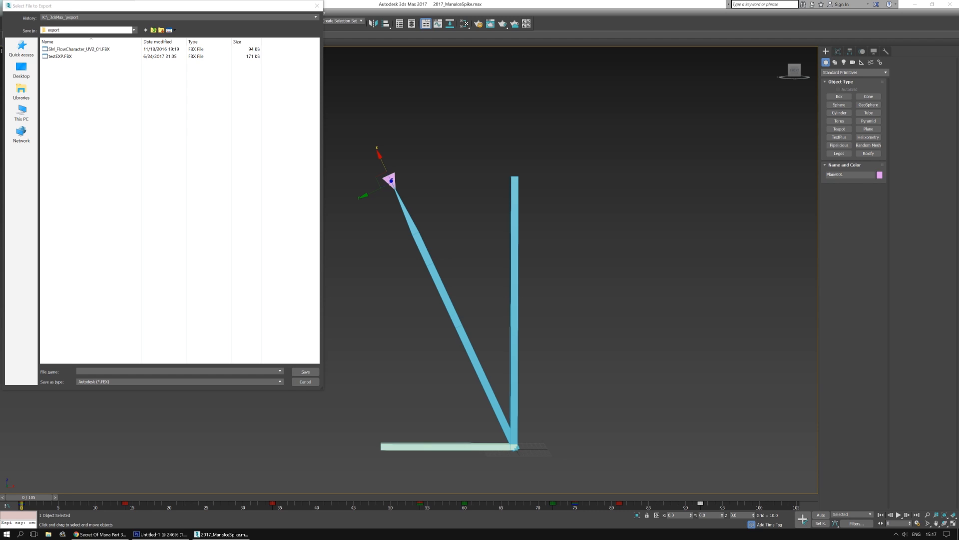
# Step: Browse through the recent PulseLaser folder's parent to the 2017_IcePack folder as the export location
pyautogui.click(125, 17)
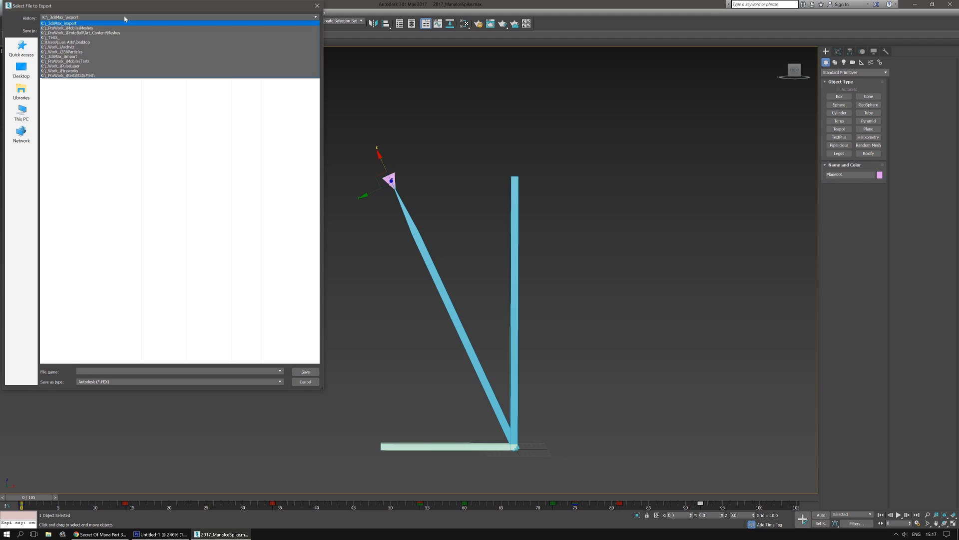
pyautogui.click(73, 65)
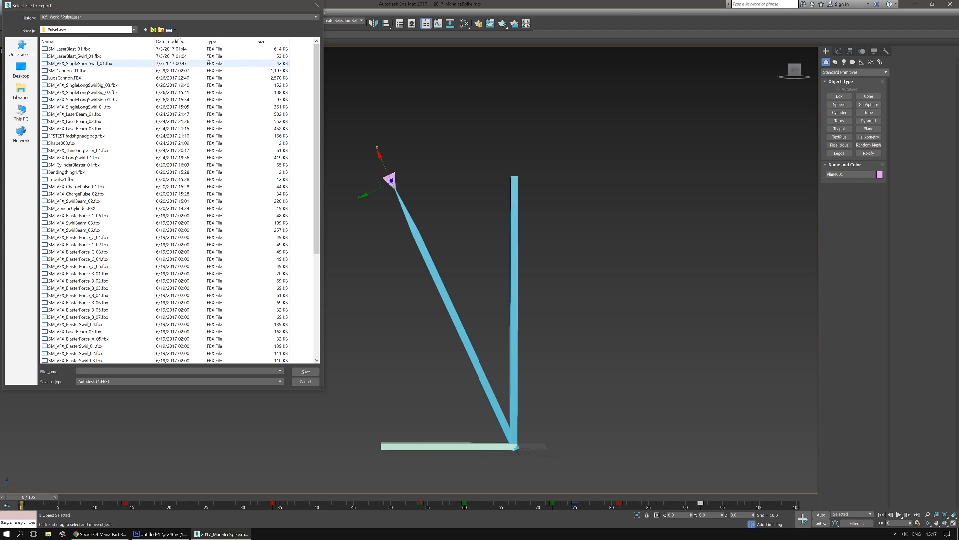
pyautogui.click(153, 30)
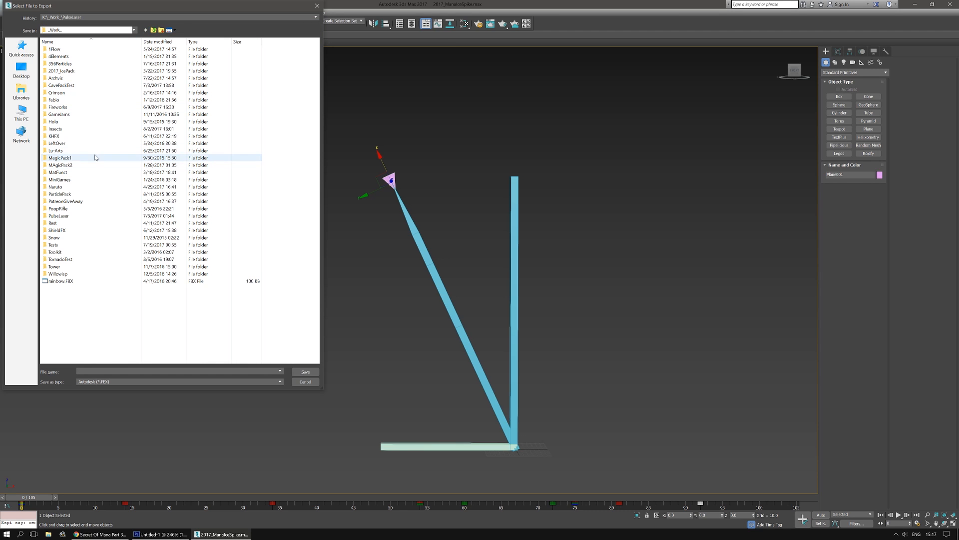
pyautogui.doubleClick(73, 71)
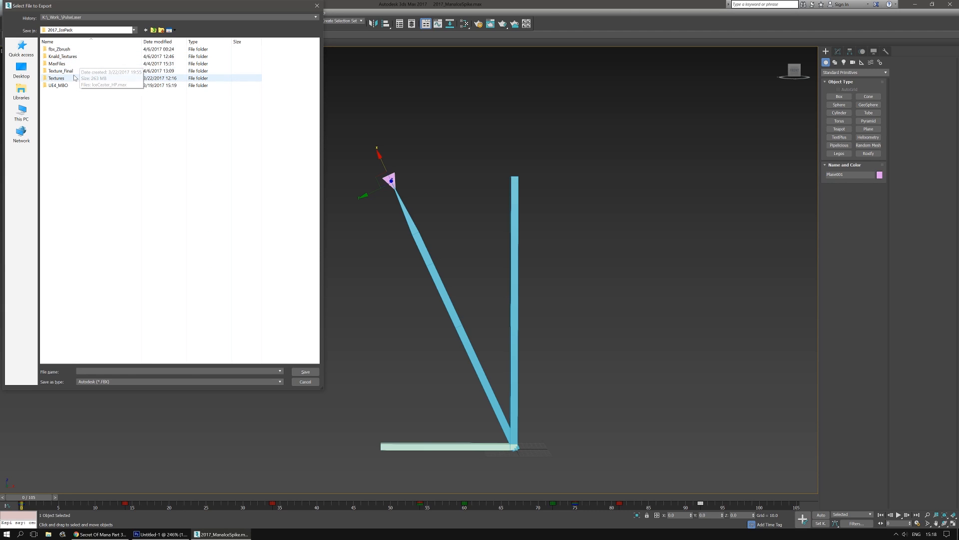
pyautogui.doubleClick(75, 64)
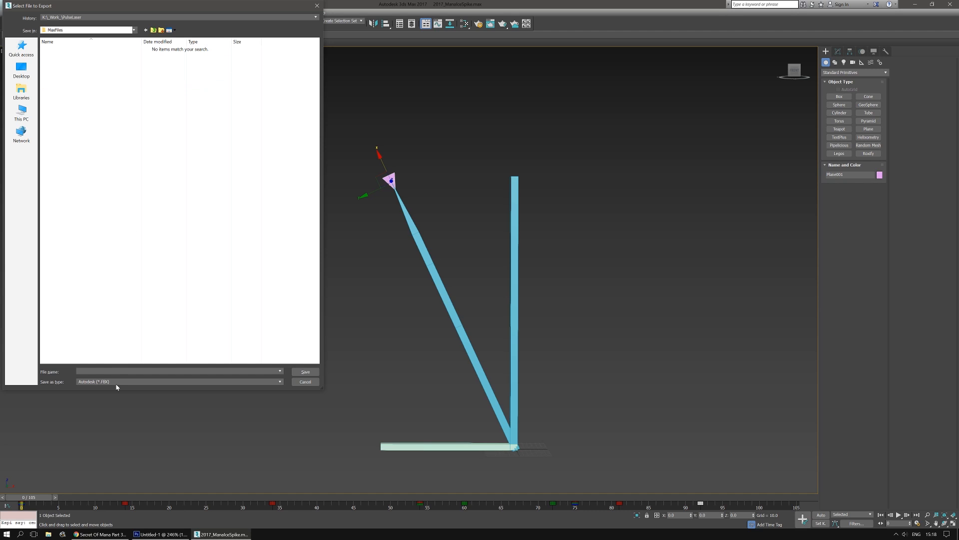
pyautogui.click(153, 30)
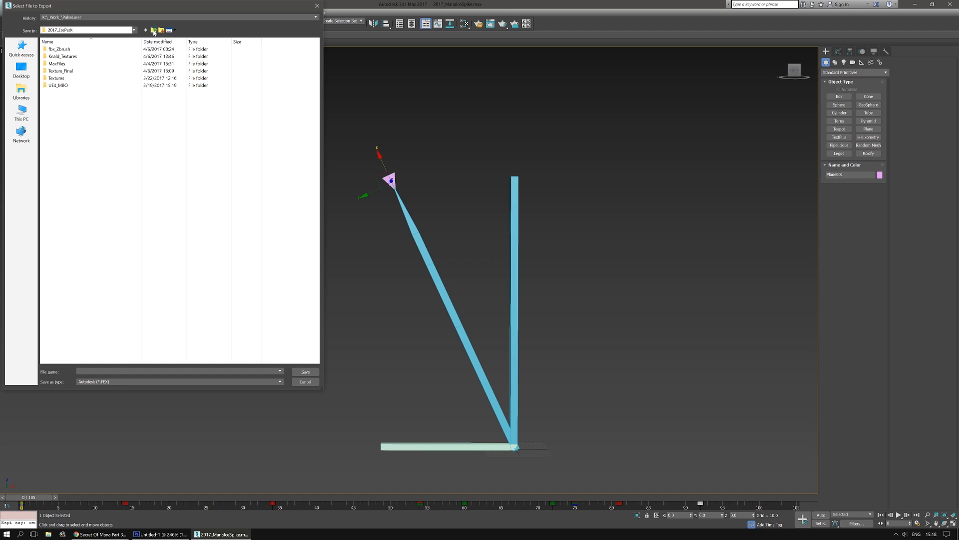
# Step: Create and open a SkelAnimation folder in 2017_IcePack and save the FBX export there as SK_IceShot_01
pyautogui.click(160, 30)
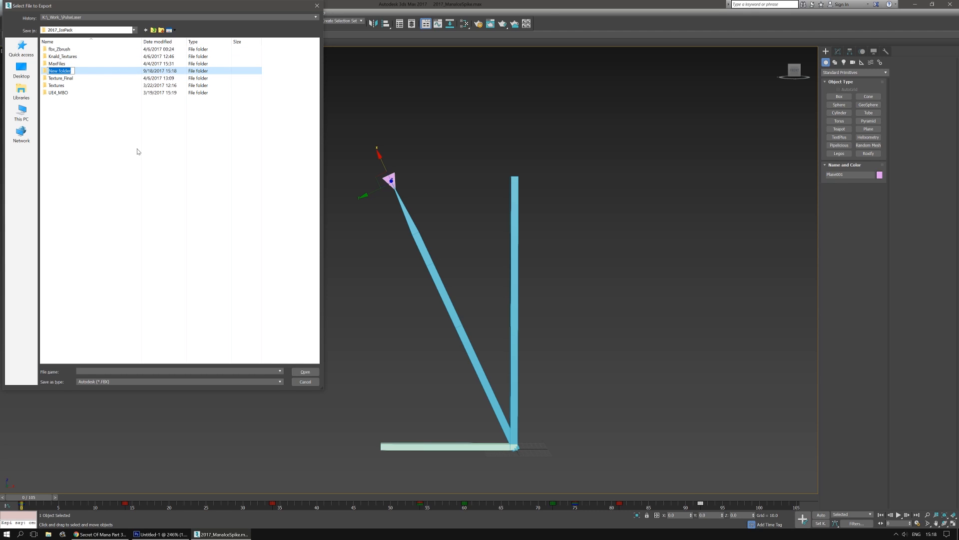
pyautogui.write('SkelAnimation')
pyautogui.press('Return')
pyautogui.press('Return')
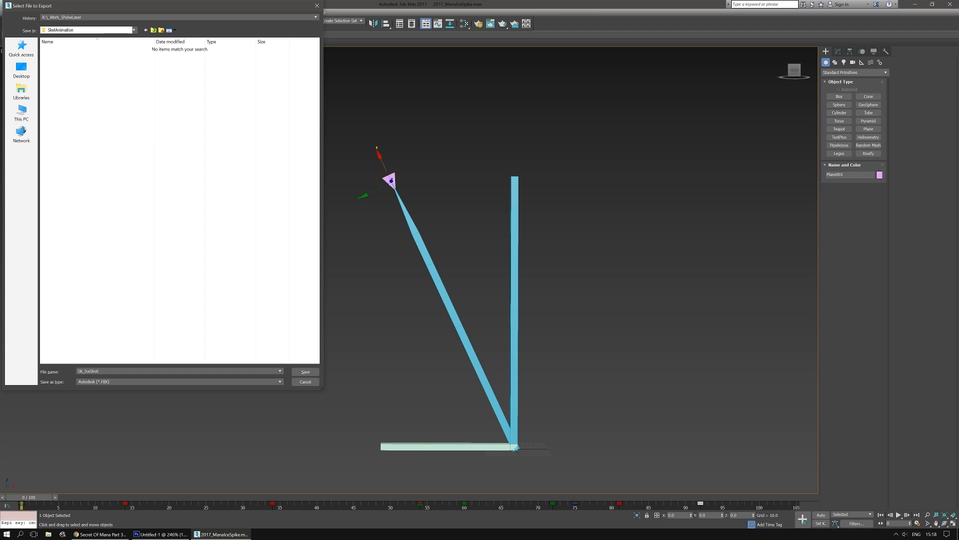
pyautogui.write('_01')
pyautogui.click(306, 372)
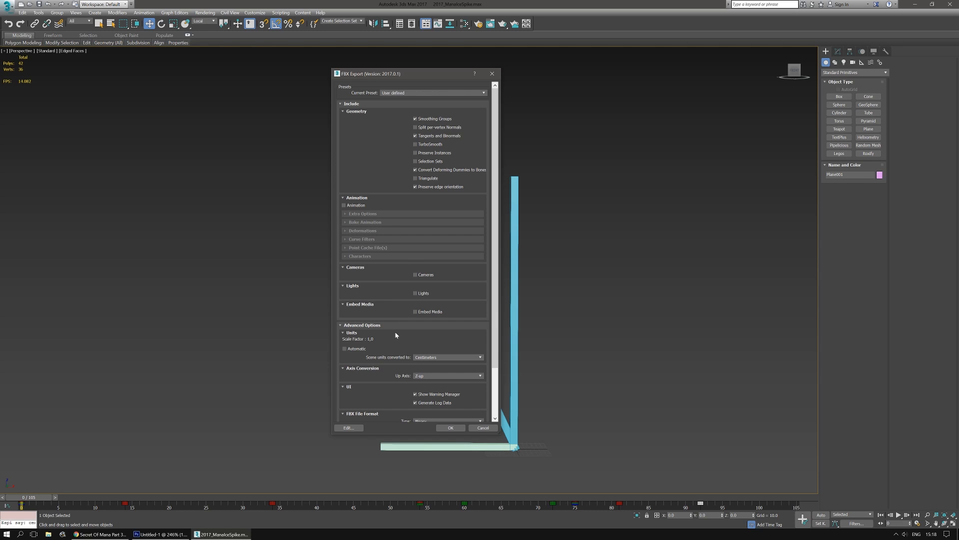
# Step: Include Animation in the FBX export and enable Bake Animation with the end frame set to 92
pyautogui.click(343, 205)
pyautogui.click(344, 214)
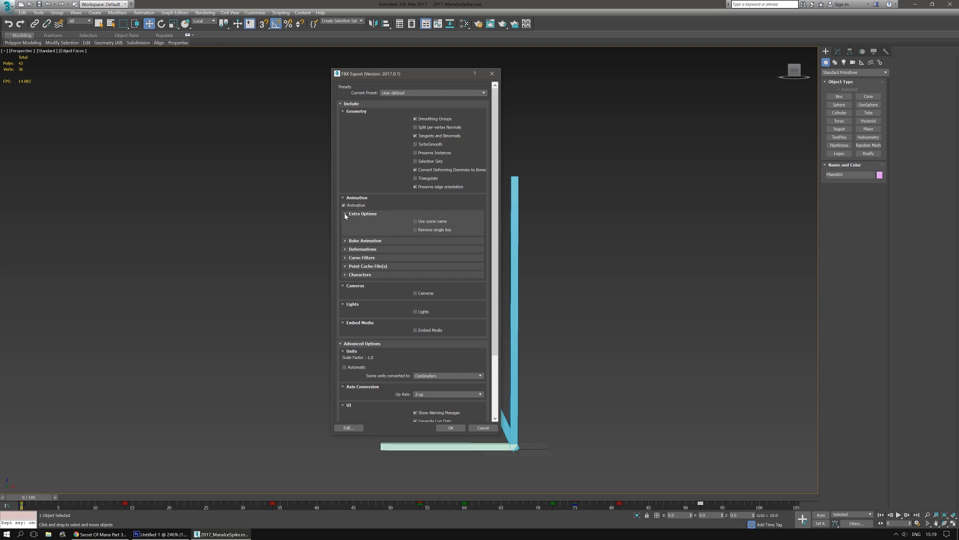
pyautogui.click(344, 216)
pyautogui.click(355, 223)
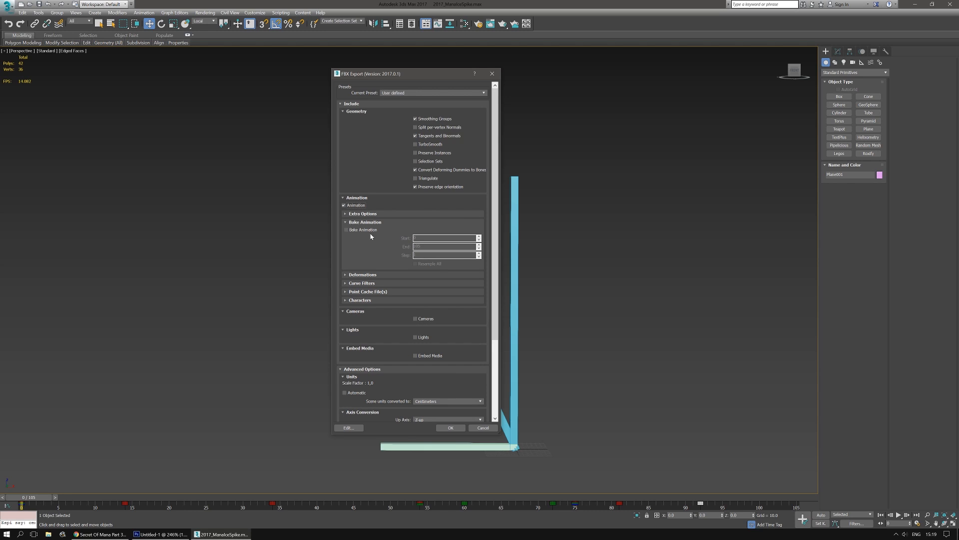
pyautogui.click(345, 230)
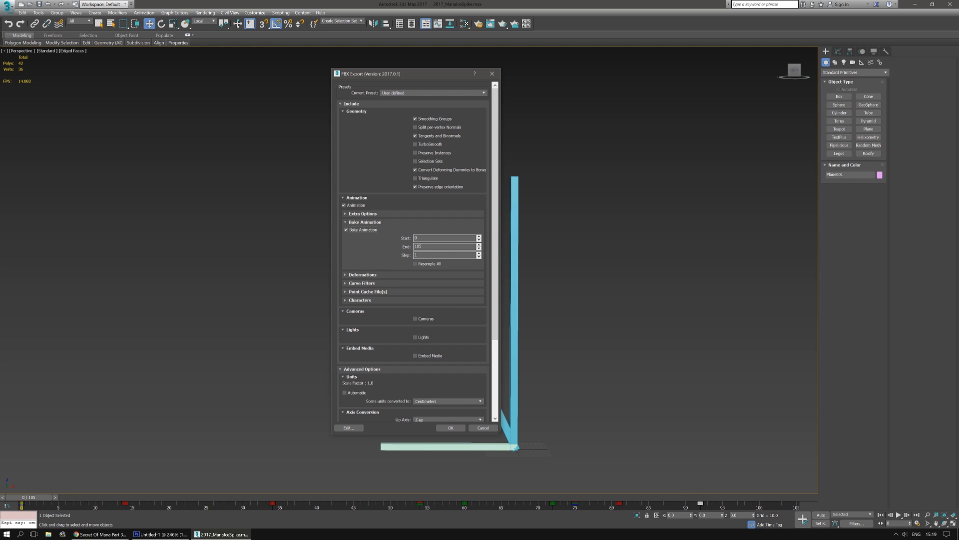
pyautogui.click(407, 246)
# Step: Check the Deformations, Curve Filters, Point Cache File(s) and Characters settings of the FBX export
pyautogui.click(421, 275)
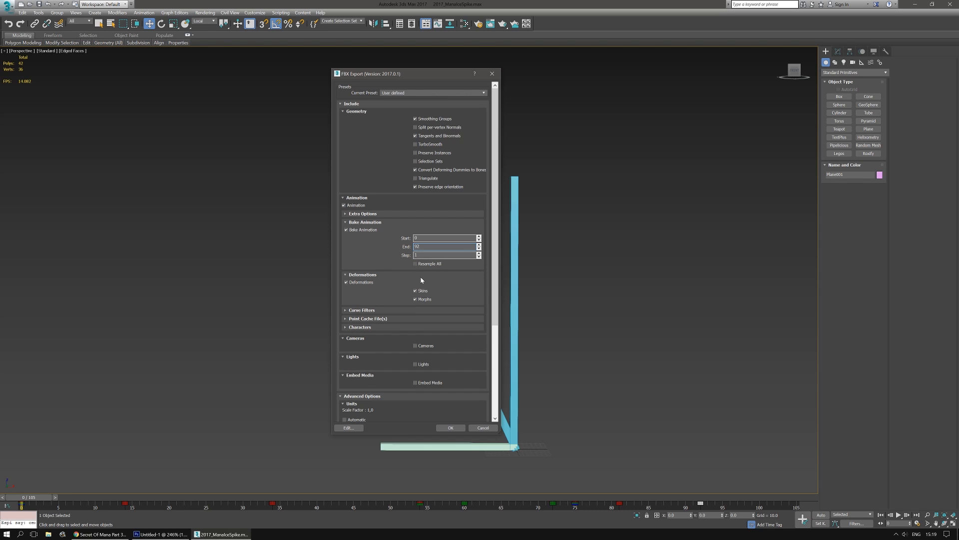
pyautogui.click(347, 281)
pyautogui.click(345, 276)
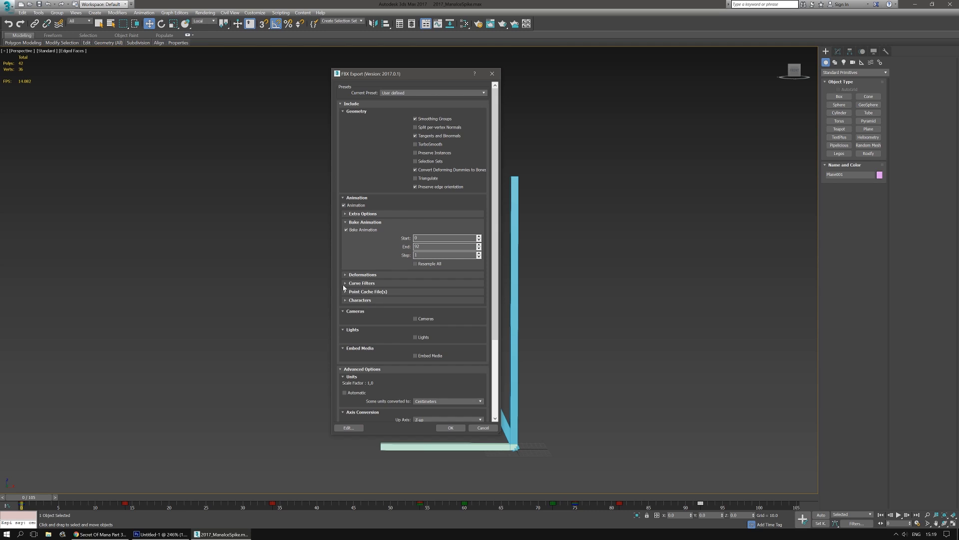
pyautogui.click(343, 284)
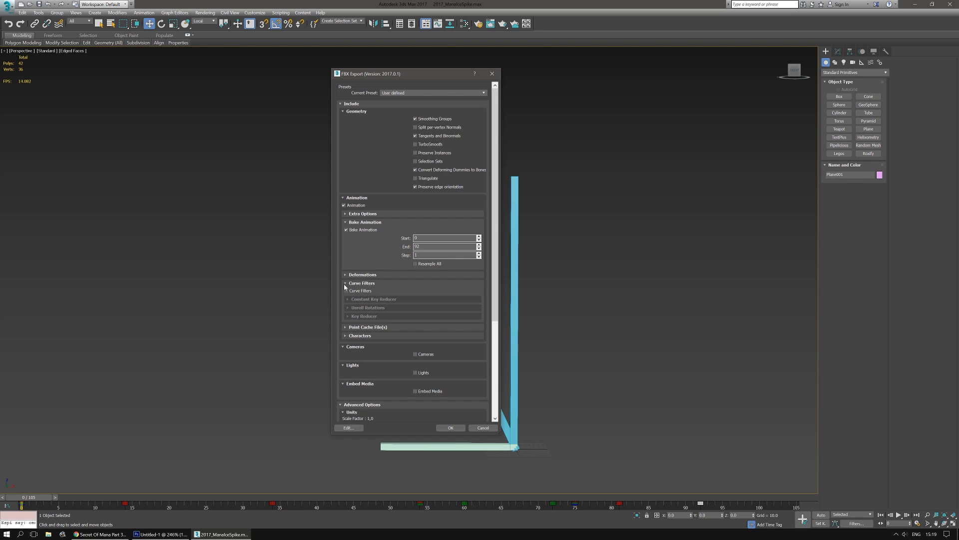
pyautogui.click(344, 283)
pyautogui.click(345, 283)
pyautogui.click(345, 284)
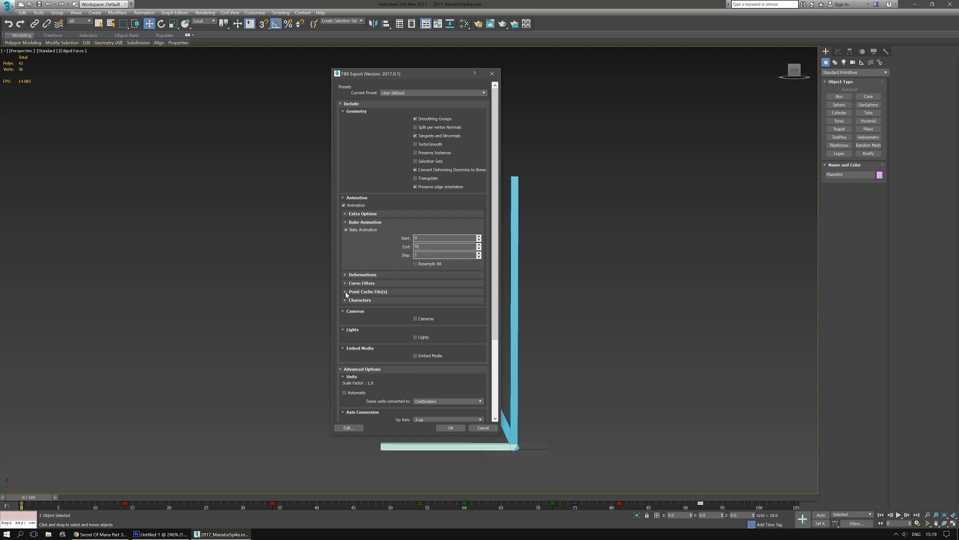
pyautogui.click(345, 292)
pyautogui.click(344, 292)
pyautogui.click(344, 300)
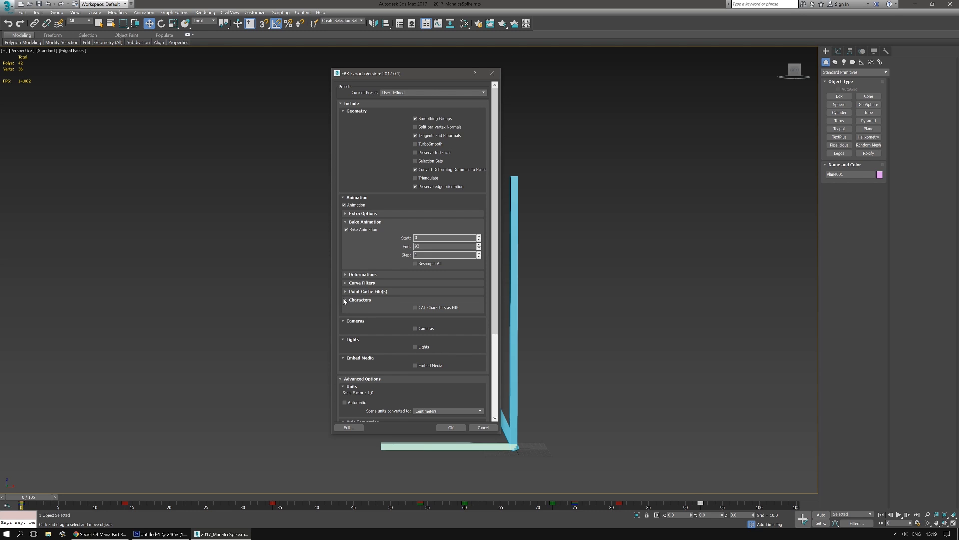
pyautogui.click(345, 300)
# Step: Collapse the Cameras, Lights and Embed Media settings and review the export's advanced unit, axis and file format options
pyautogui.click(345, 310)
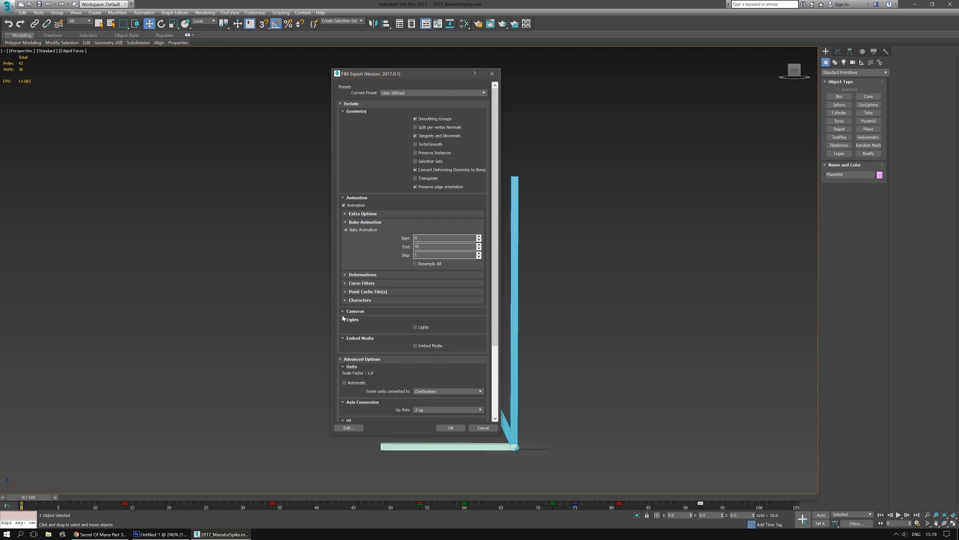
pyautogui.click(343, 320)
pyautogui.click(344, 328)
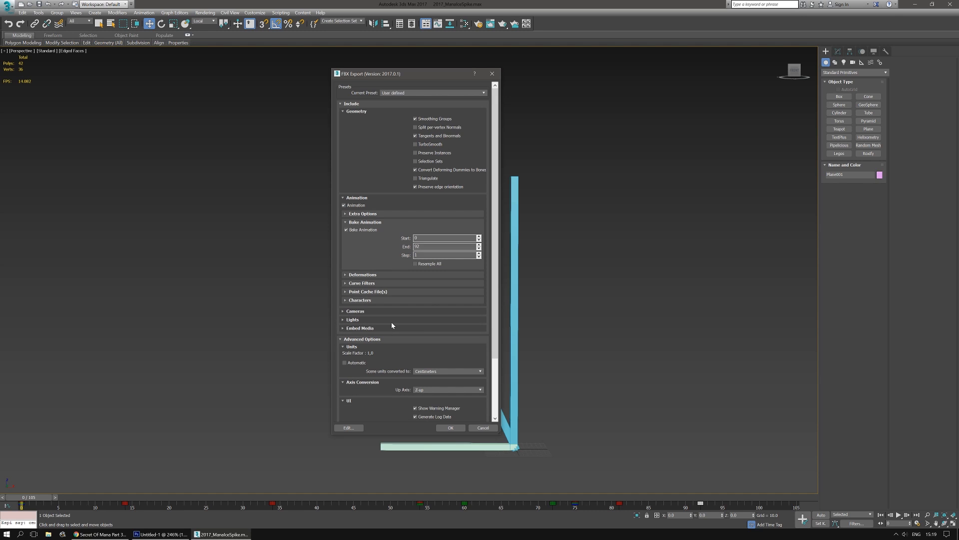
pyautogui.scroll(-3, 378, 328)
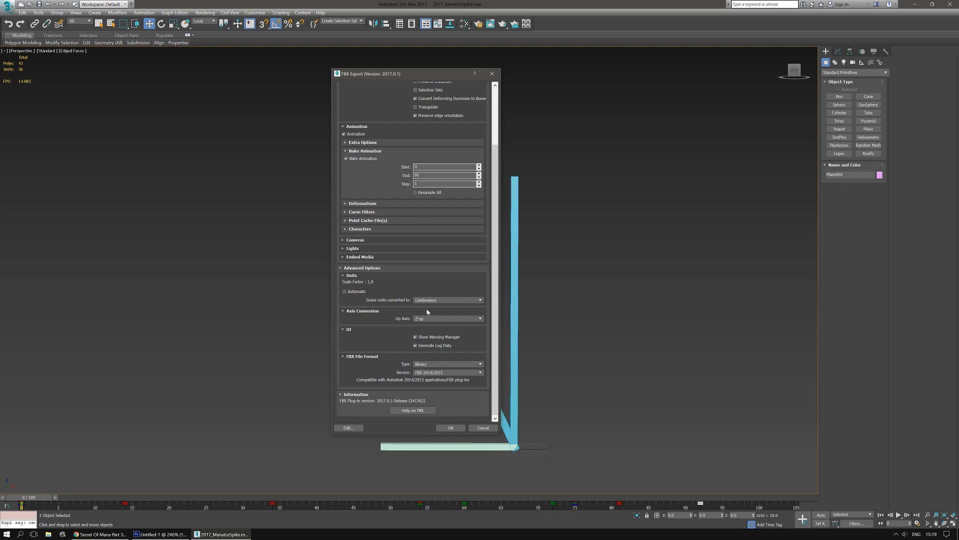
# Step: Complete the FBX export, then switch to Unreal Engine and choose SK_IceShot_01 from the SkelAnimation folder for import
pyautogui.click(451, 428)
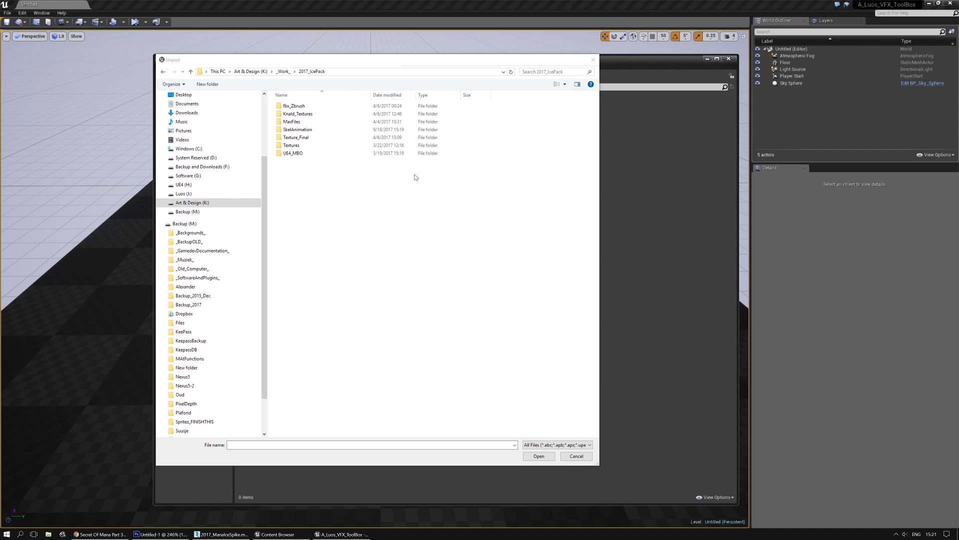
pyautogui.doubleClick(308, 130)
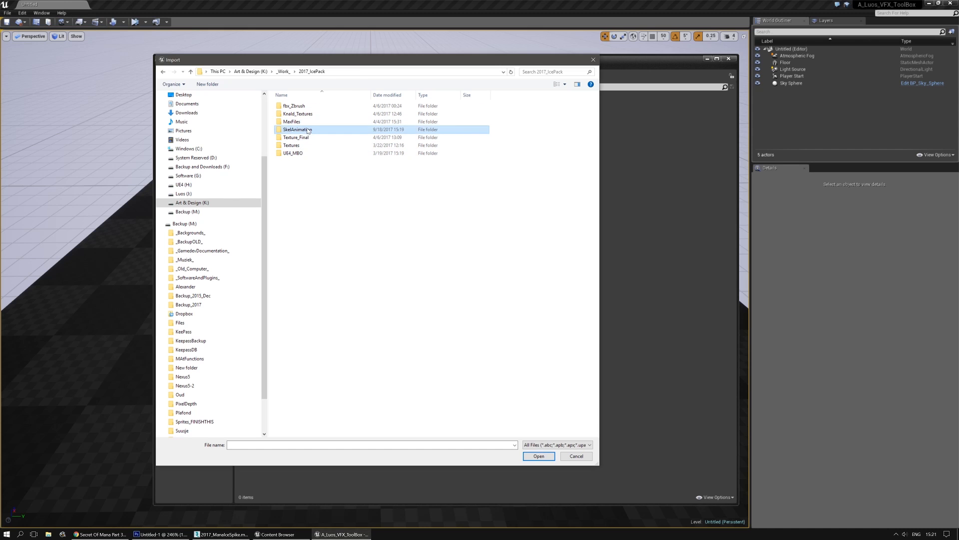
pyautogui.doubleClick(294, 107)
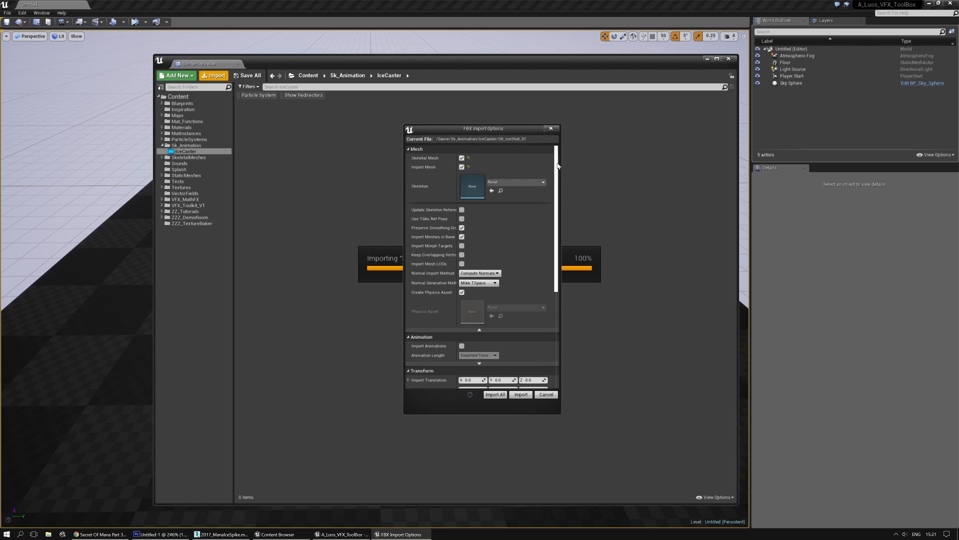
# Step: Set the normal import method to Import Normals and Tangents and disable Create Physics Asset
pyautogui.moveTo(557, 163); pyautogui.dragTo(557, 199)
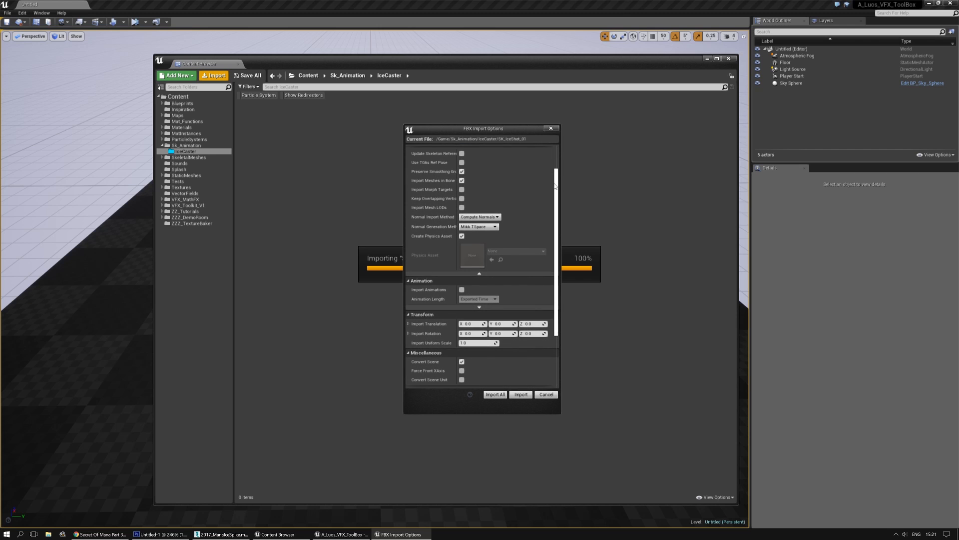
pyautogui.click(461, 181)
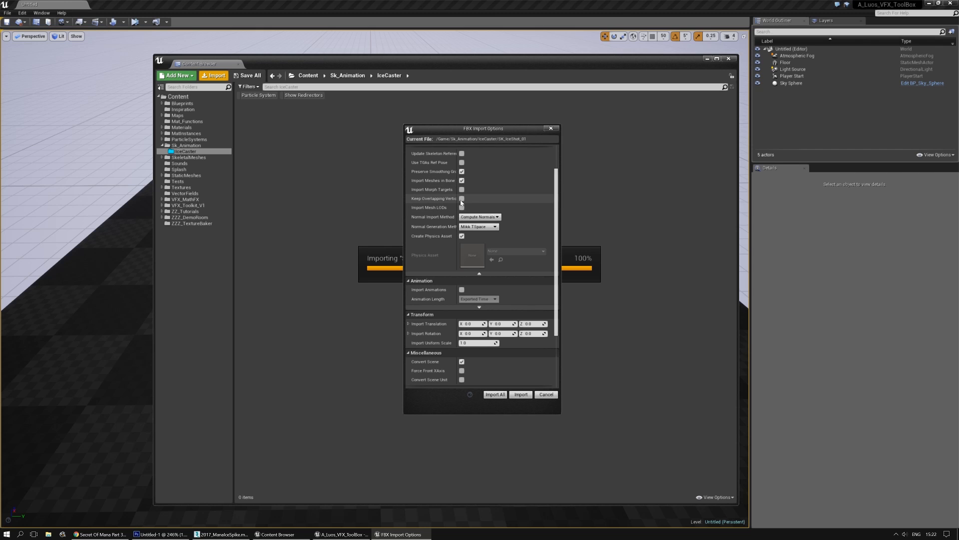
pyautogui.click(485, 218)
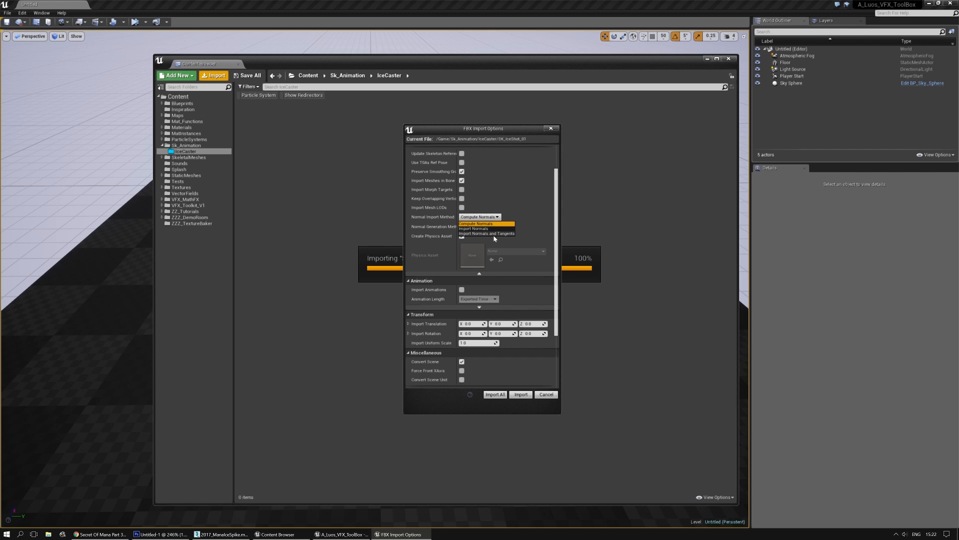
pyautogui.click(490, 233)
pyautogui.click(462, 235)
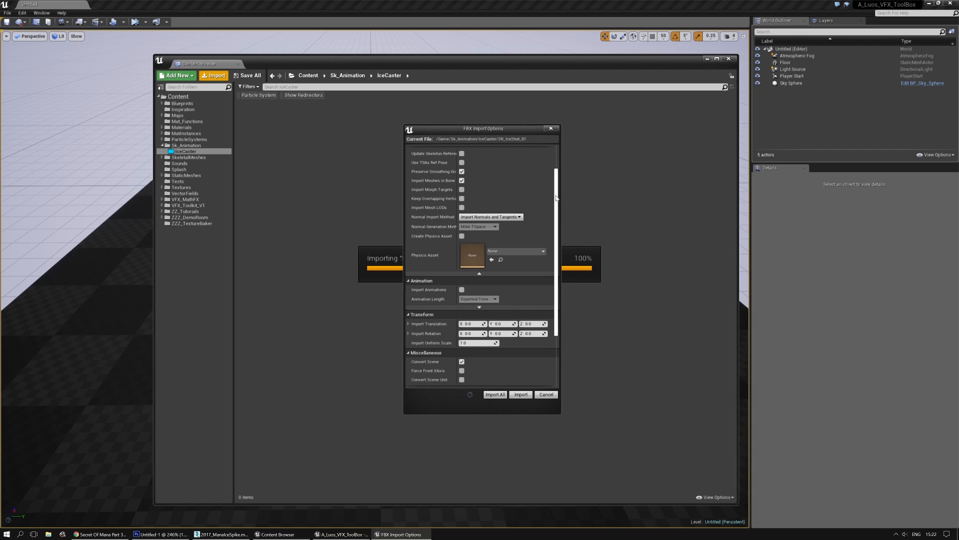
# Step: Enable Import Animations with the animation length set to Exported Time, and check the material curve suffixes
pyautogui.moveTo(556, 196); pyautogui.dragTo(556, 238)
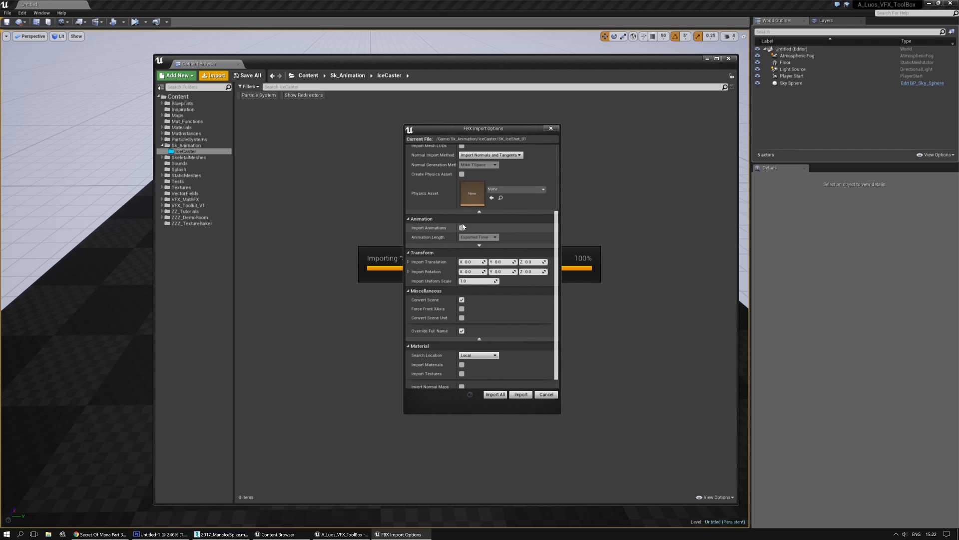
pyautogui.click(462, 228)
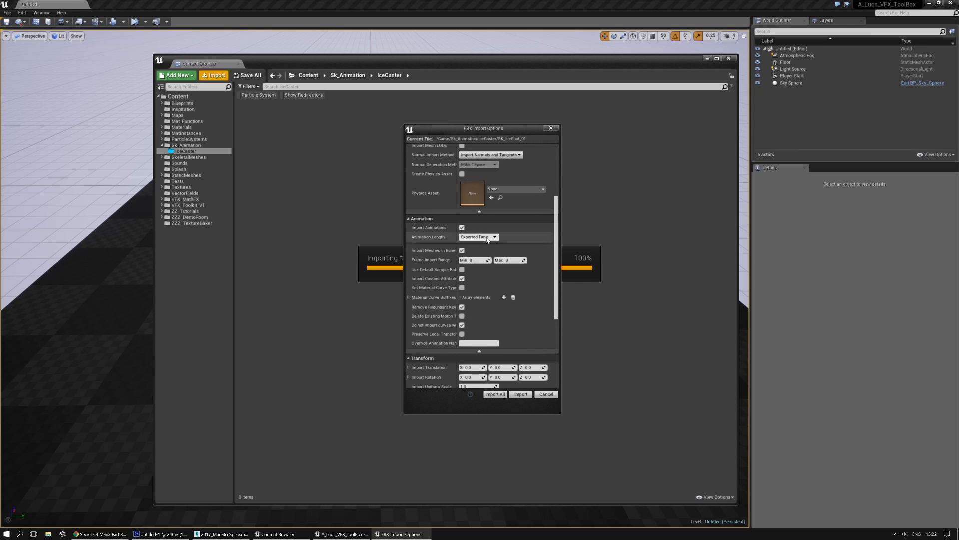
pyautogui.click(487, 238)
pyautogui.click(477, 244)
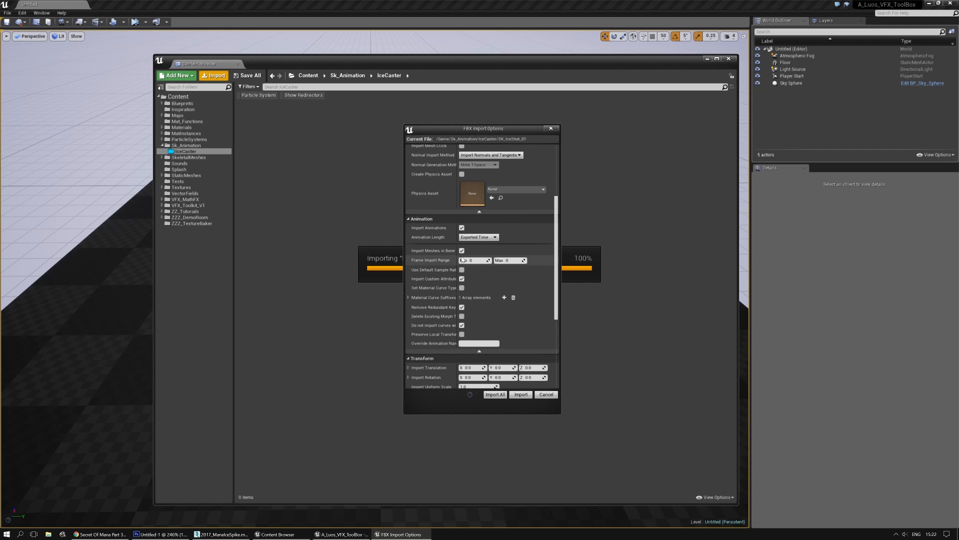
pyautogui.click(408, 298)
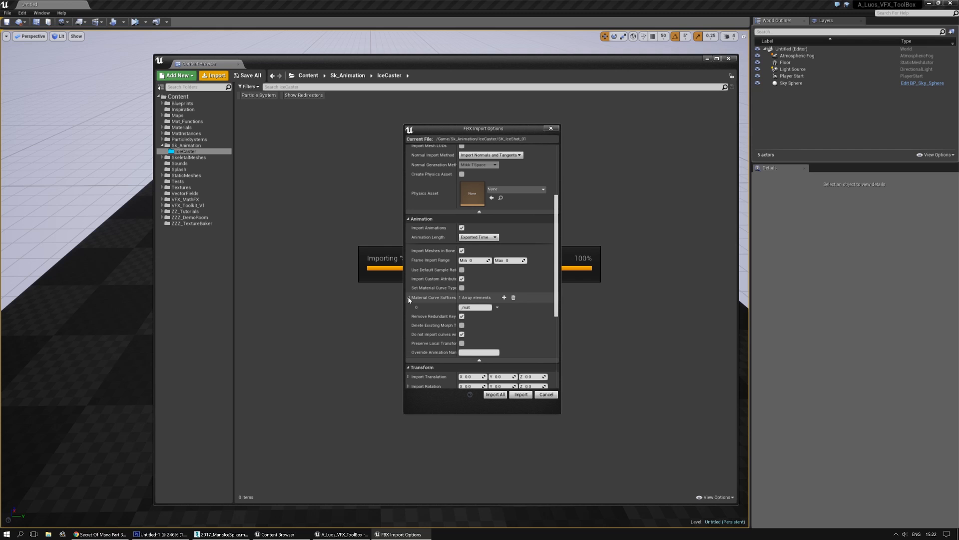
pyautogui.click(409, 298)
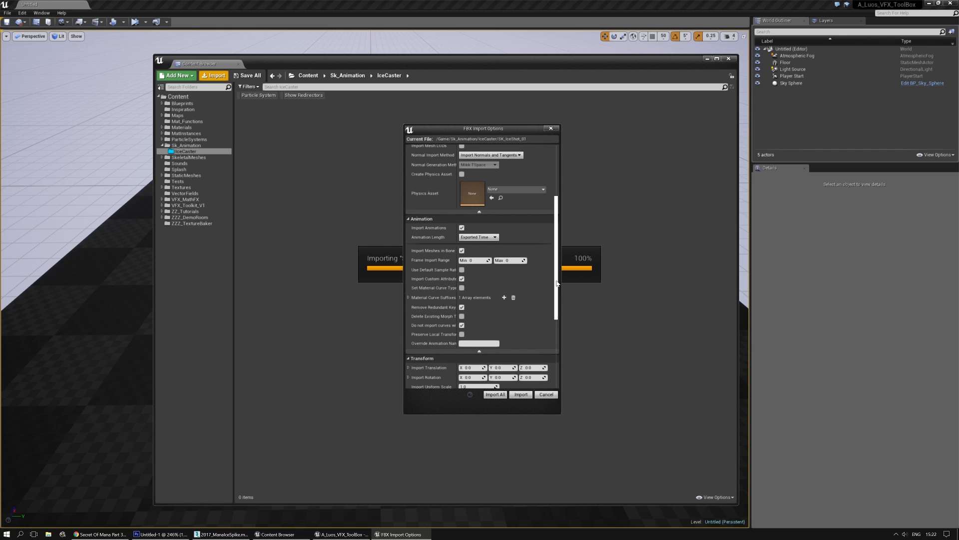
# Step: Import everything from the FBX into the IceCaster folder without materials or textures, and dismiss the message log
pyautogui.moveTo(557, 283); pyautogui.dragTo(558, 333)
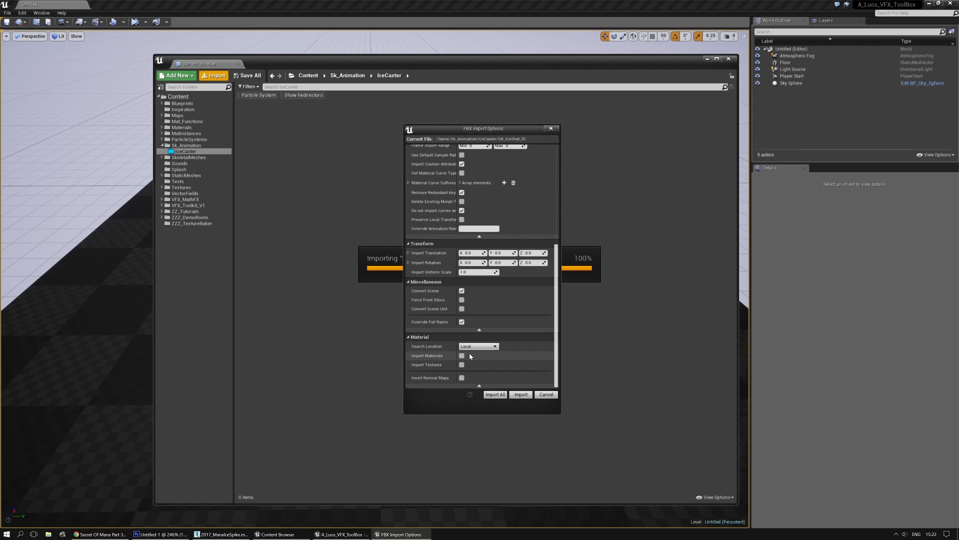
pyautogui.click(496, 395)
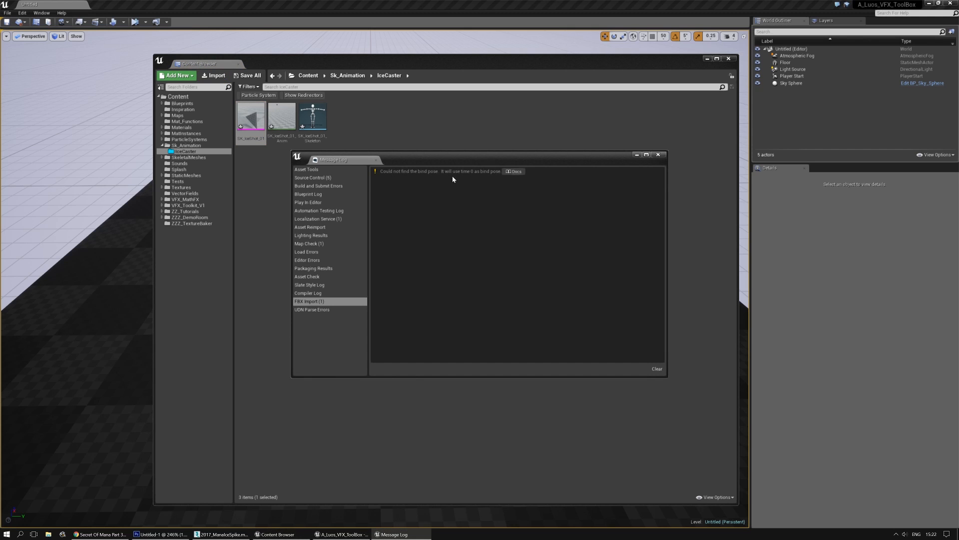
pyautogui.click(658, 154)
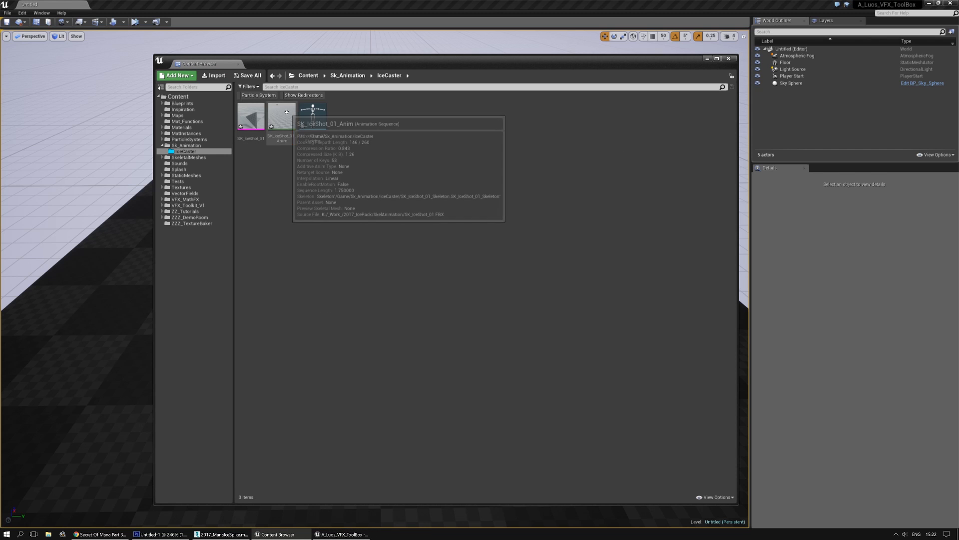
# Step: Open the imported SK_IceShot_01 skeletal mesh and view its animation in the preview viewport
pyautogui.click(282, 119)
pyautogui.click(258, 114)
pyautogui.press('Return')
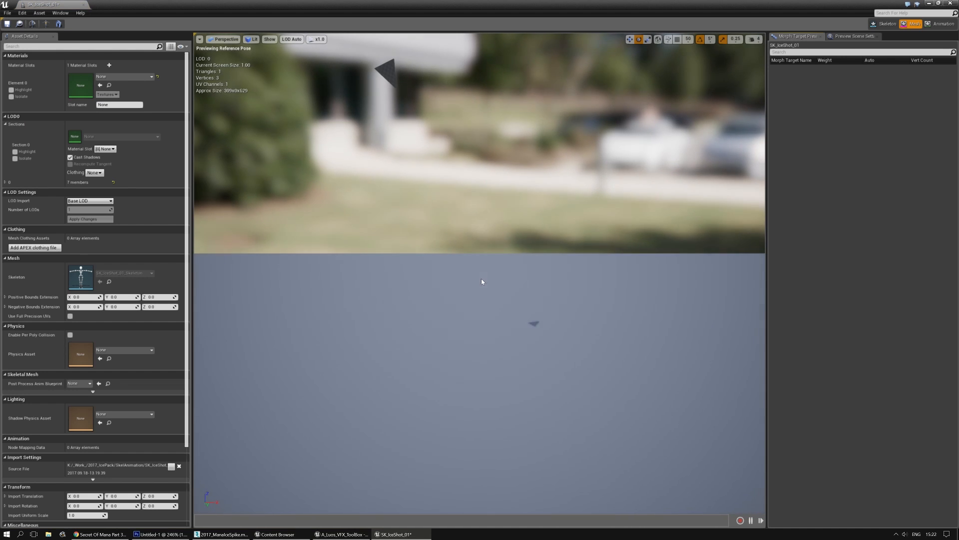
pyautogui.moveTo(482, 281); pyautogui.dragTo(482, 255, button='right')
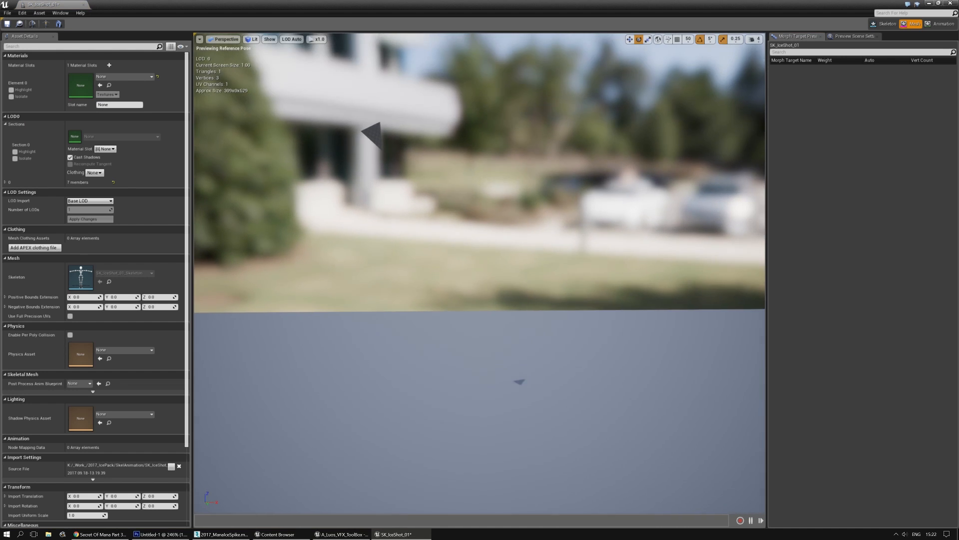
pyautogui.click(940, 24)
pyautogui.moveTo(616, 198)
pyautogui.mouseDown(button='right')
pyautogui.moveTo(616, 190)
pyautogui.moveTo(589, 186)
pyautogui.moveTo(615, 199)
pyautogui.mouseUp(button='right')
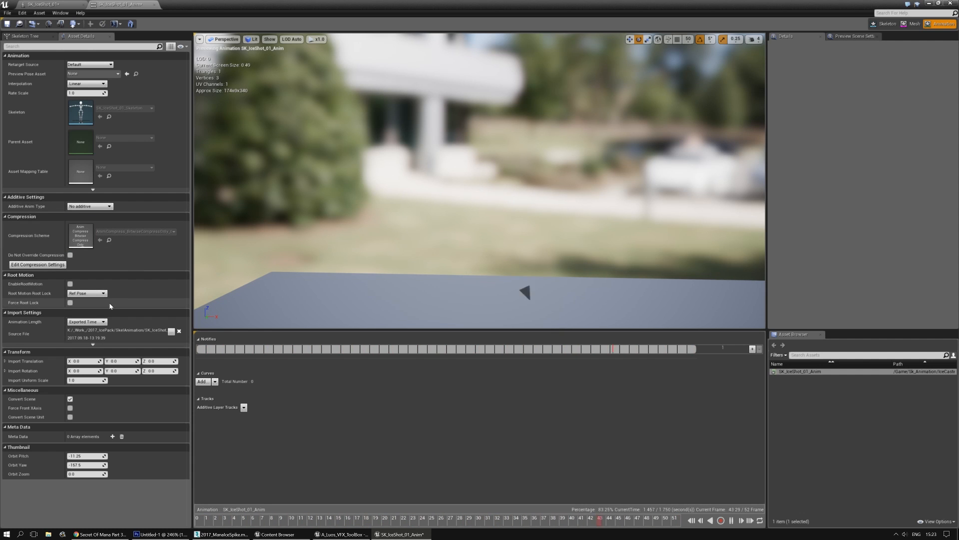
# Step: Check the advanced import settings of SK_IceShot_01_Anim and the asset details of the SK_IceShot_01 mesh
pyautogui.click(93, 344)
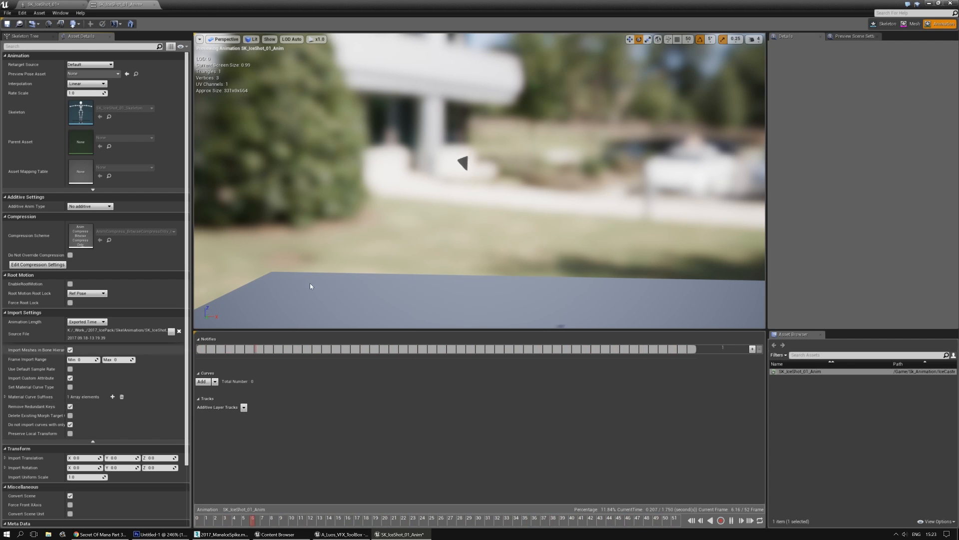
pyautogui.click(70, 407)
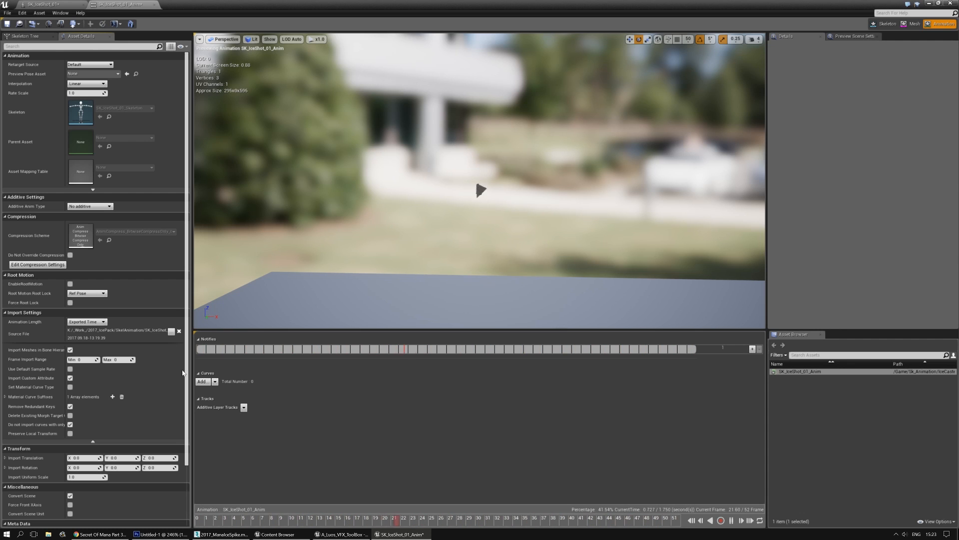
pyautogui.scroll(-3, 149, 412)
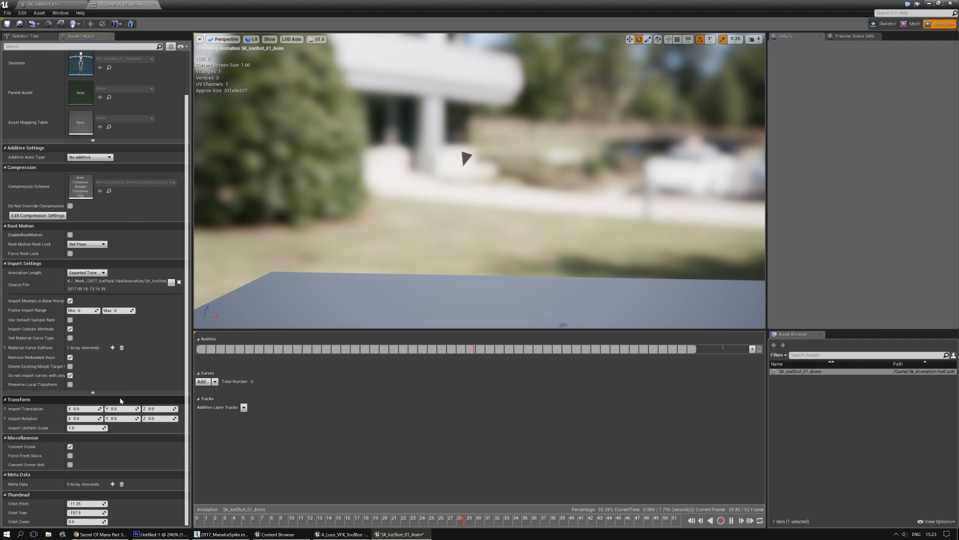
pyautogui.click(44, 4)
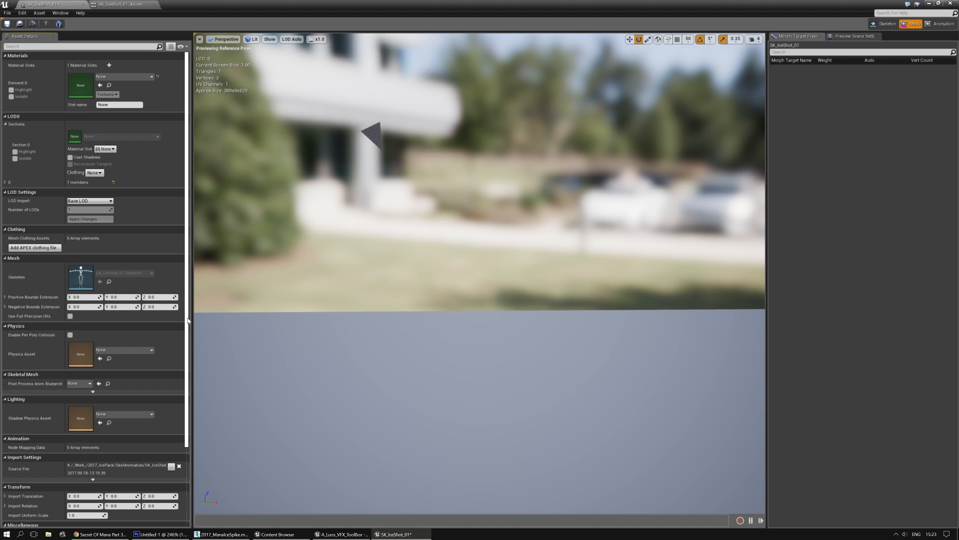
pyautogui.moveTo(188, 320); pyautogui.dragTo(185, 359)
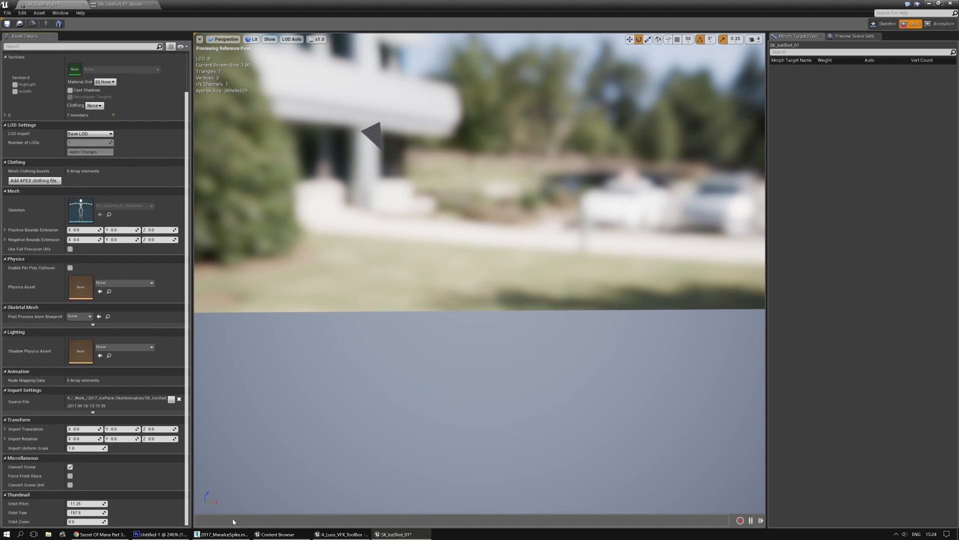
# Step: Switch to 3ds Max and scrub through the plane's animation on the timeline, returning to frame 0
pyautogui.click(222, 534)
pyautogui.moveTo(46, 497); pyautogui.dragTo(521, 535)
pyautogui.moveTo(521, 497); pyautogui.dragTo(35, 415)
pyautogui.press('q')
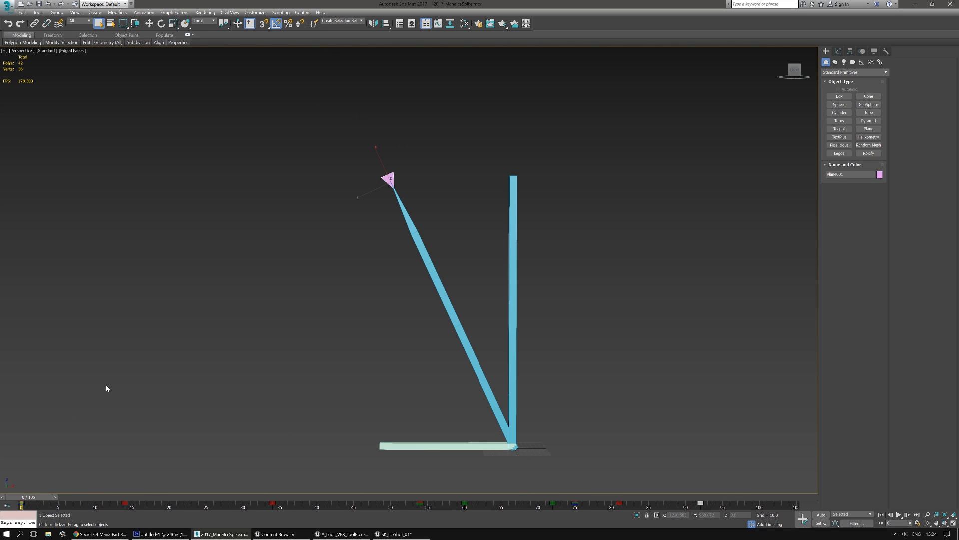
# Step: Browse the available modifiers for the pink plane
pyautogui.click(39, 4)
pyautogui.click(838, 52)
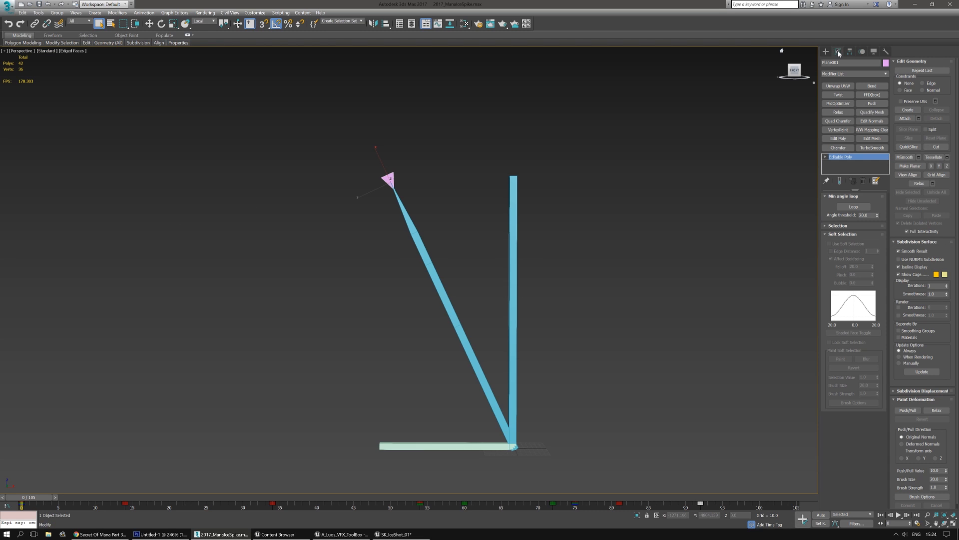
pyautogui.click(885, 75)
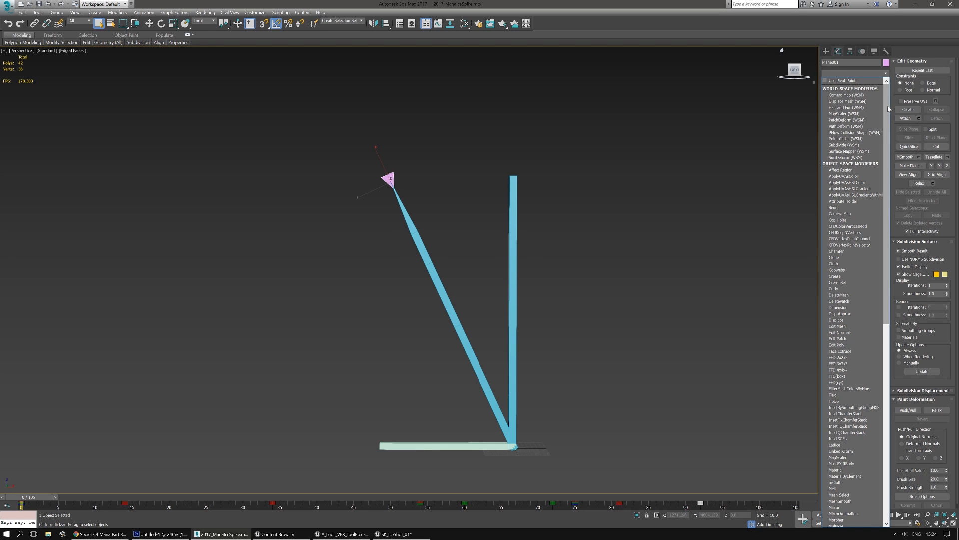
pyautogui.moveTo(888, 109); pyautogui.dragTo(886, 311)
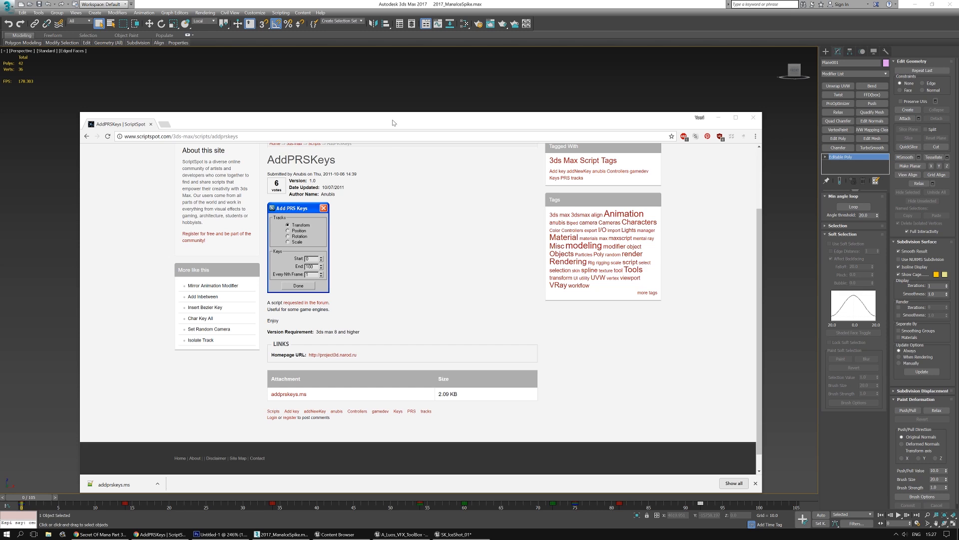
# Step: Look over the AddPRSKeys script page and run the downloaded addprskeys.ms script in 3ds Max
pyautogui.moveTo(393, 123); pyautogui.dragTo(405, 101)
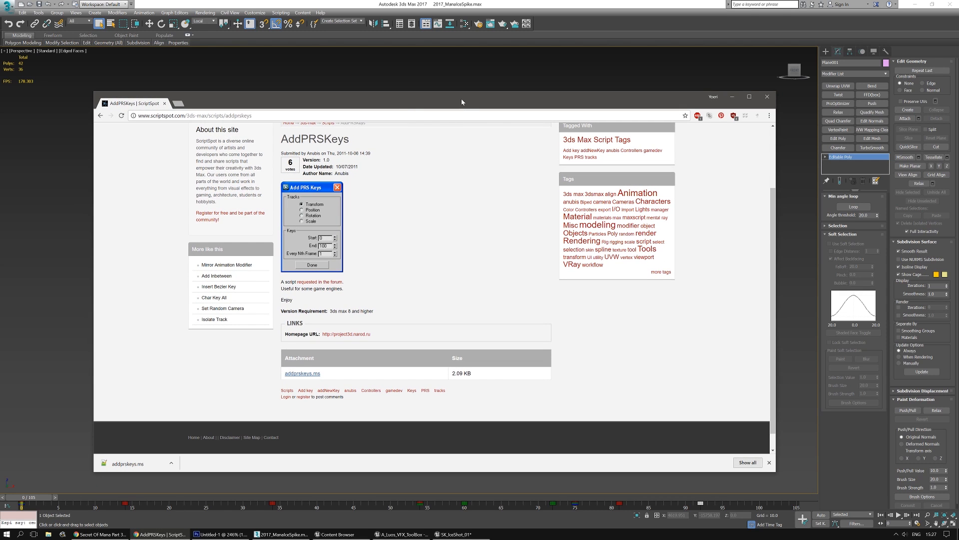
pyautogui.moveTo(461, 101); pyautogui.dragTo(0, 140)
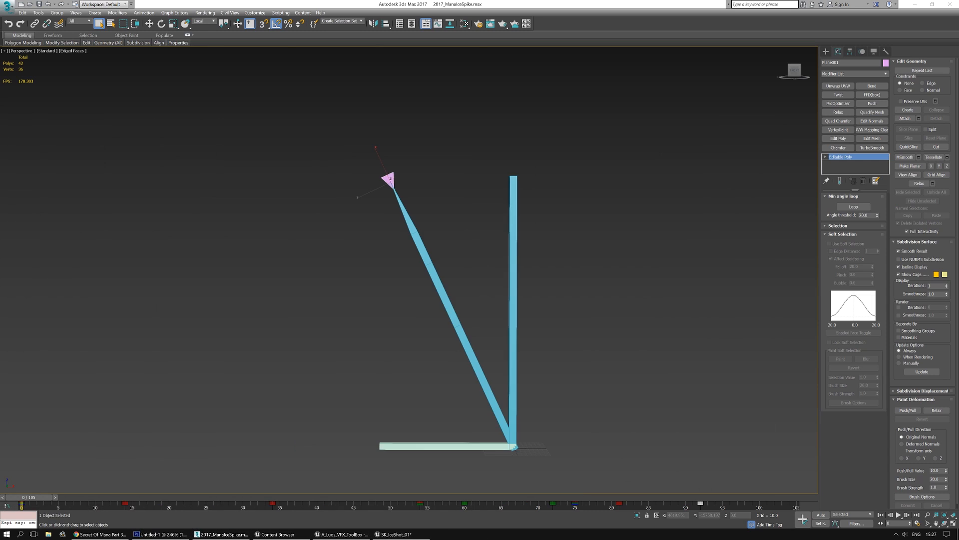
pyautogui.click(283, 13)
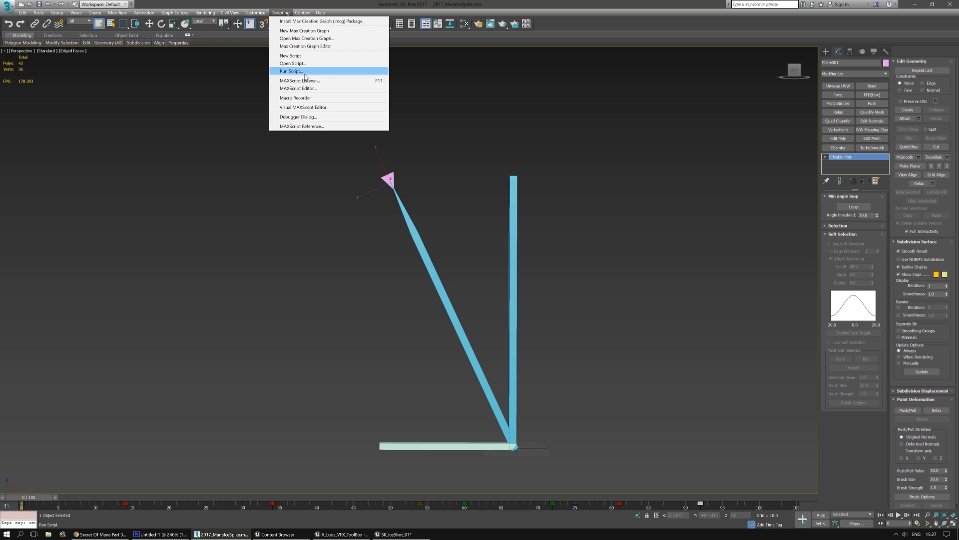
pyautogui.click(292, 64)
pyautogui.doubleClick(63, 37)
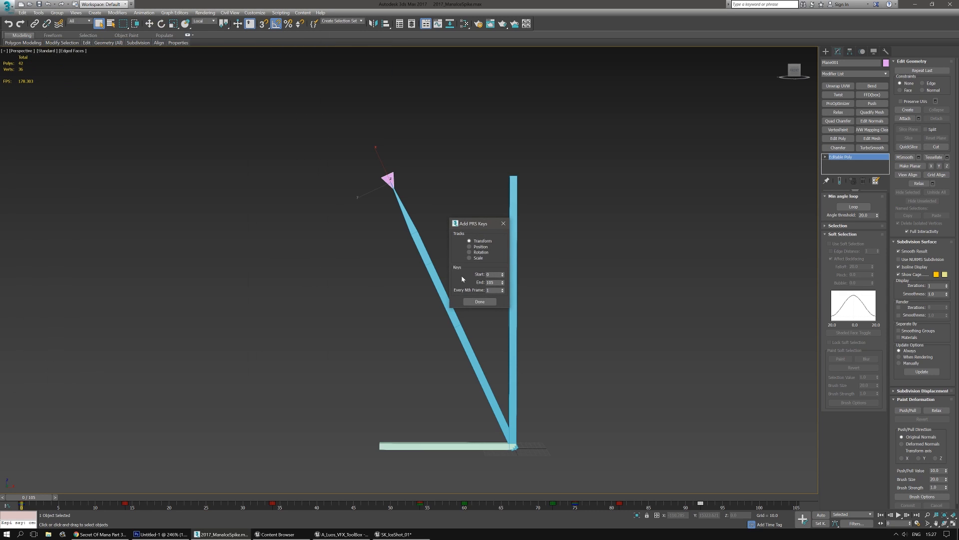
# Step: Add rotation keys to the plane on every frame from 0 to 92 and scrub the timeline to check them
pyautogui.moveTo(481, 226); pyautogui.dragTo(229, 206)
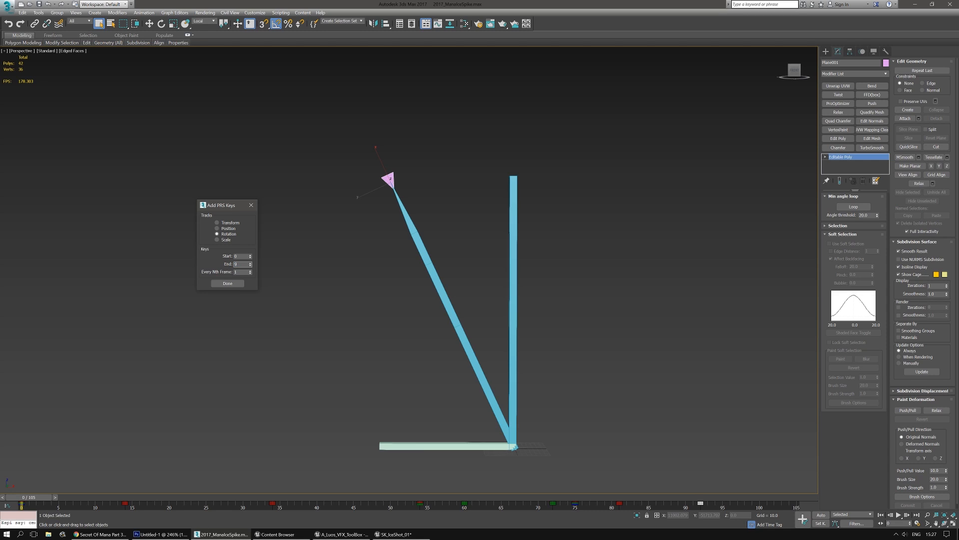
pyautogui.write('2')
pyautogui.click(224, 283)
pyautogui.moveTo(39, 496); pyautogui.dragTo(232, 496)
pyautogui.moveTo(38, 459); pyautogui.dragTo(22, 450)
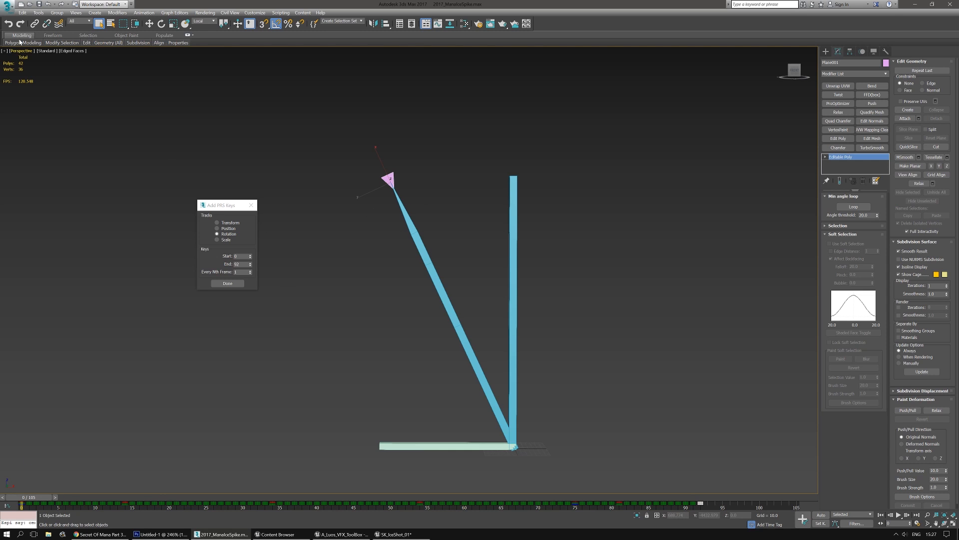
# Step: Export the selected plane as FBX over SK_IceShot_01.FBX, with Bake Animation ending at frame 105
pyautogui.click(7, 6)
pyautogui.moveTo(27, 128)
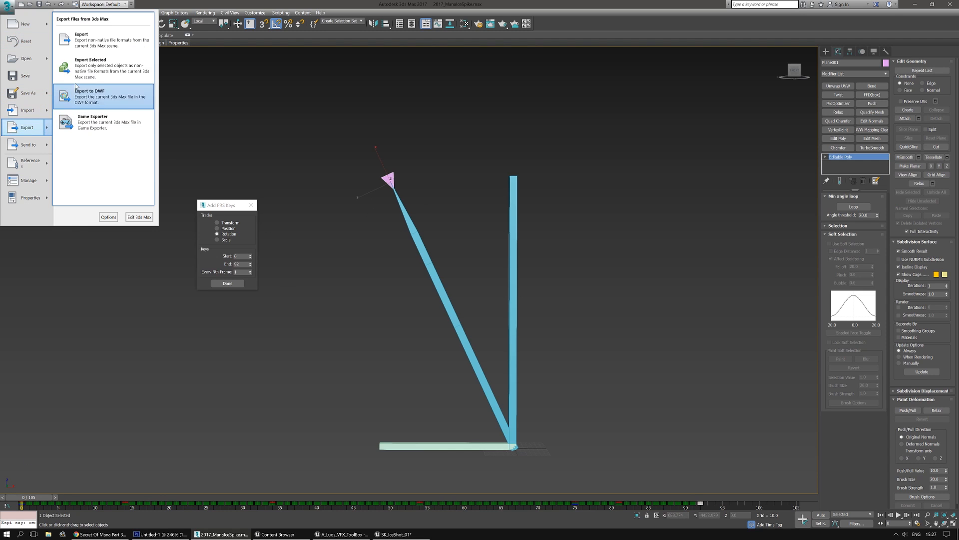
pyautogui.click(90, 69)
pyautogui.doubleClick(63, 51)
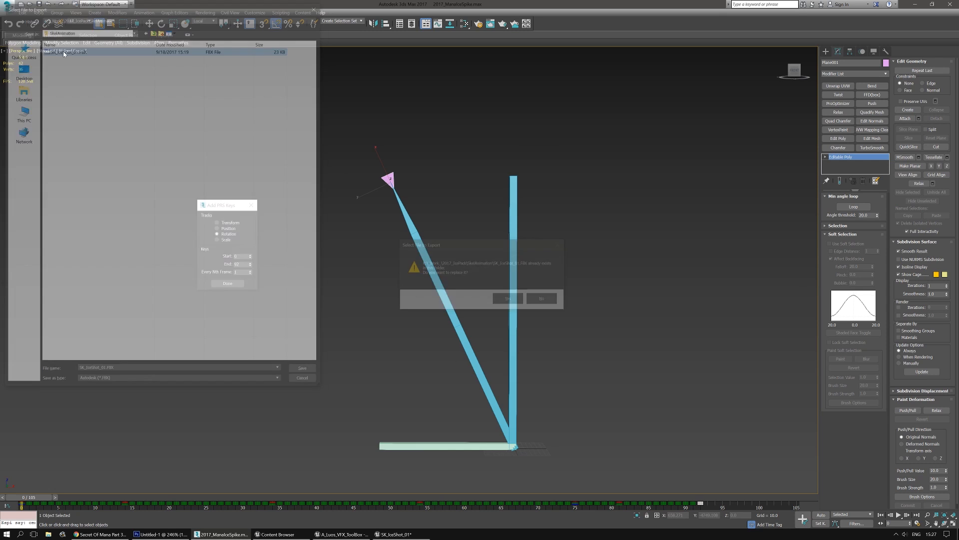
pyautogui.click(508, 298)
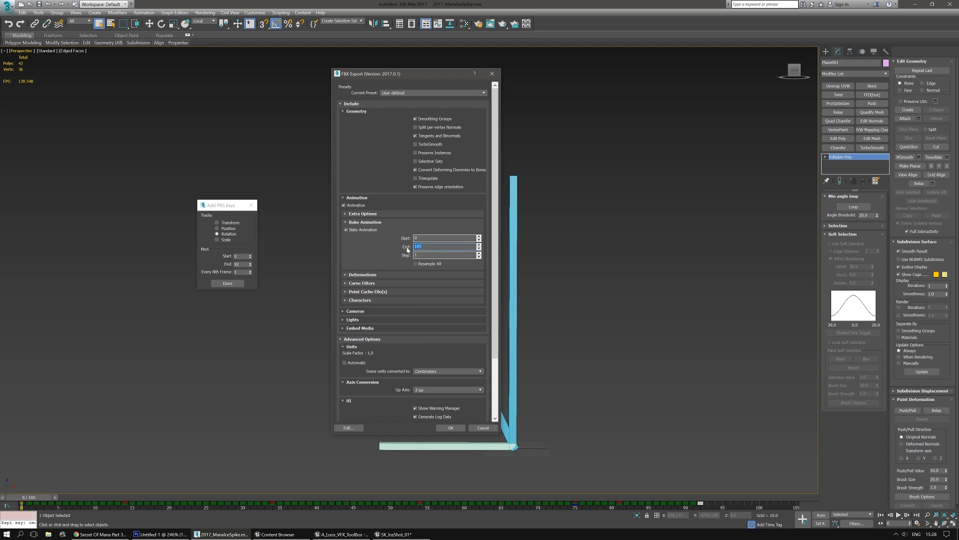
pyautogui.click(450, 427)
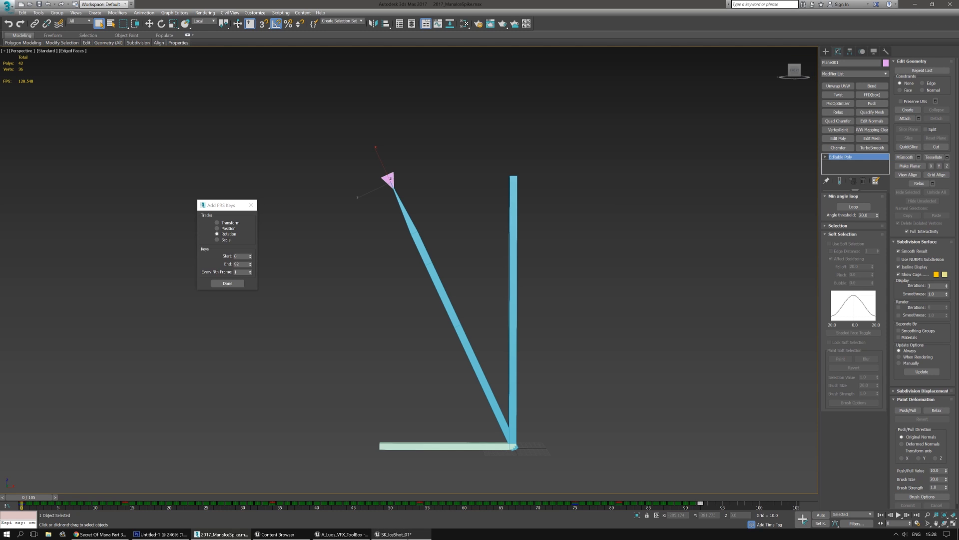
# Step: Switch to Unreal Engine, import SK_IceShot_01.FBX into the IceCaster folder over the existing asset, and close the message log
pyautogui.hotkey('alt', 'Tab')
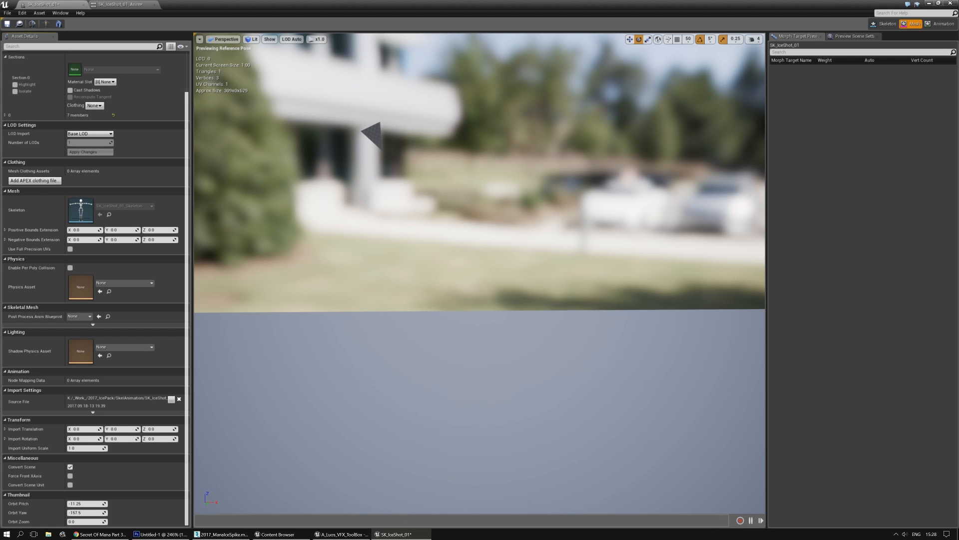
pyautogui.click(20, 25)
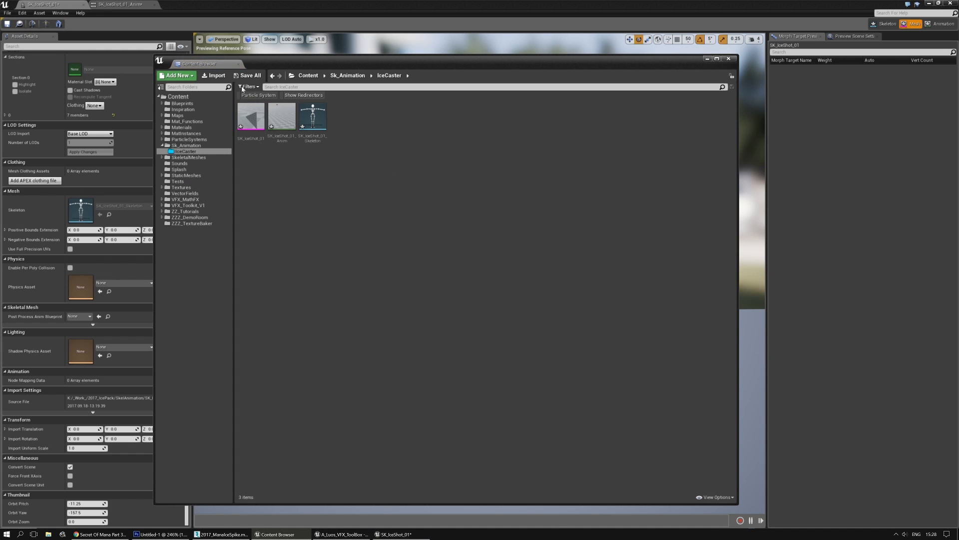
pyautogui.click(218, 79)
pyautogui.click(308, 107)
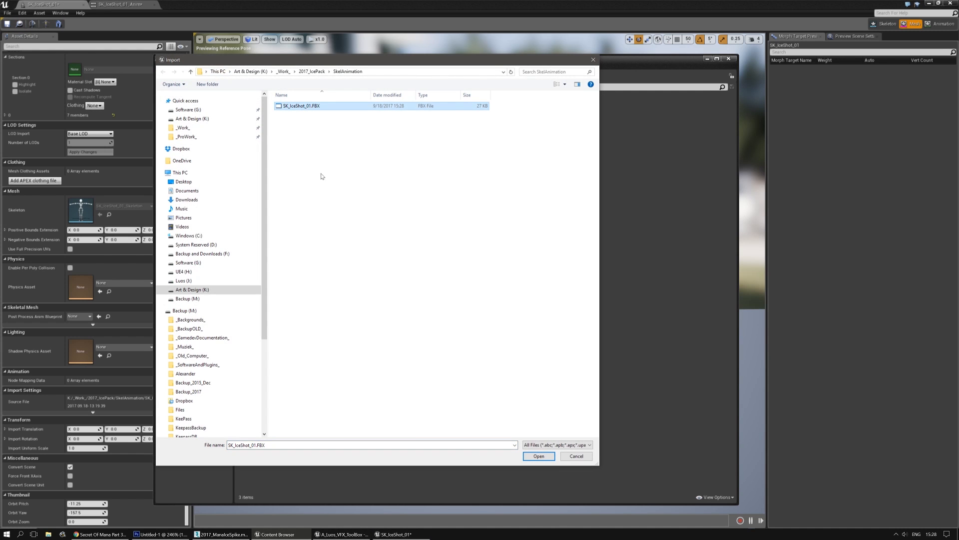
pyautogui.doubleClick(296, 107)
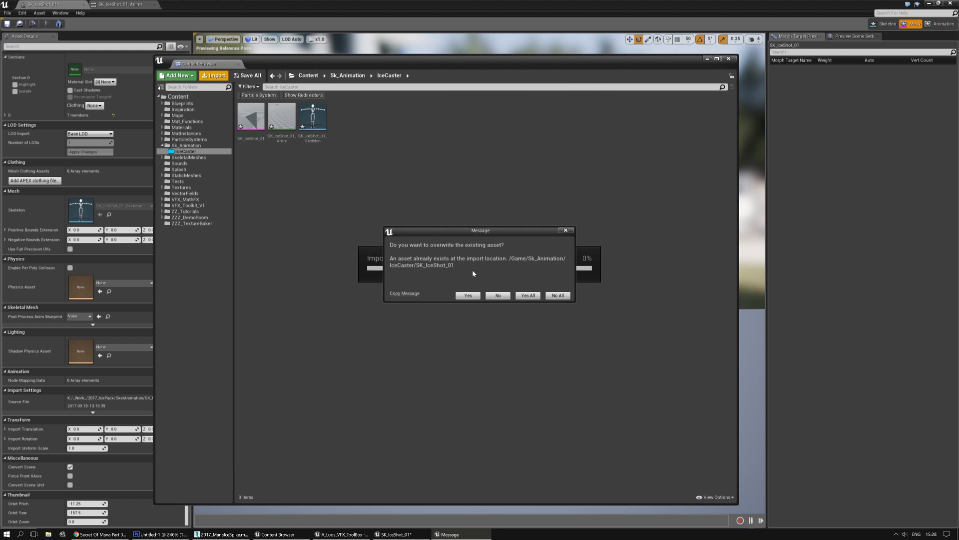
pyautogui.click(468, 296)
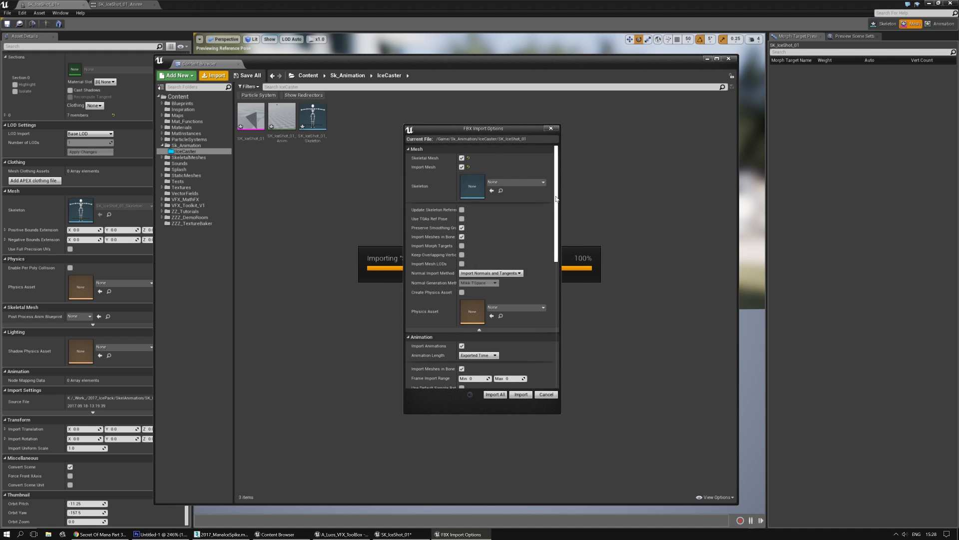
pyautogui.moveTo(556, 199); pyautogui.dragTo(557, 270)
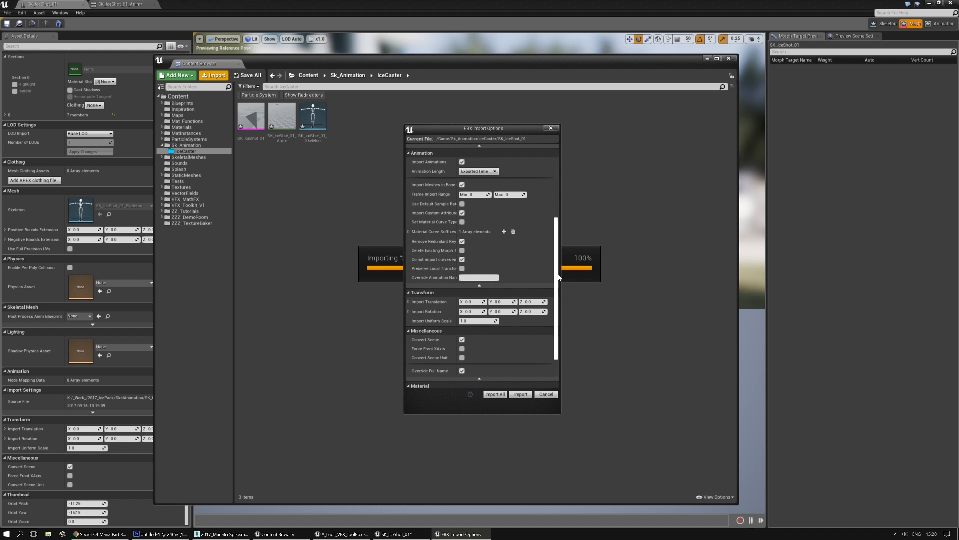
pyautogui.moveTo(557, 273); pyautogui.dragTo(557, 301)
pyautogui.click(511, 395)
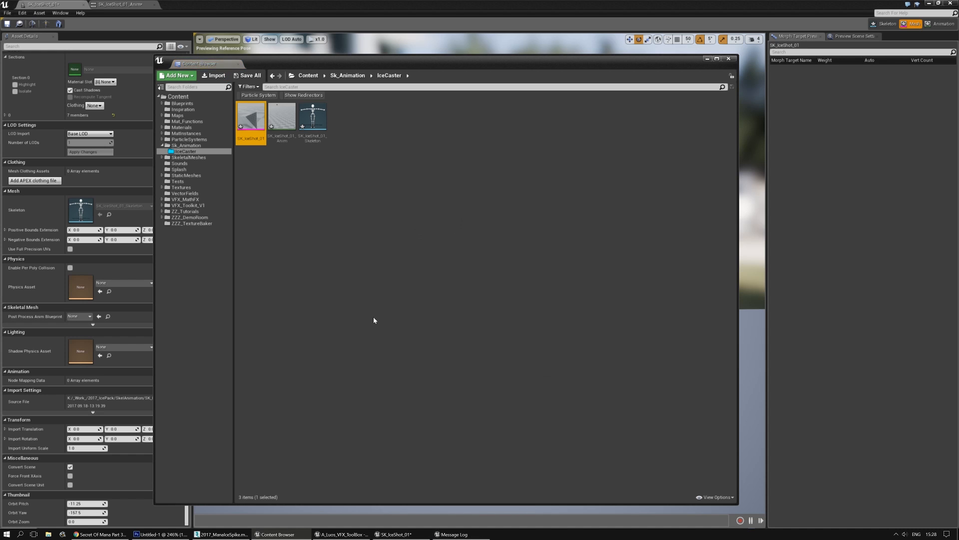
pyautogui.moveTo(446, 67); pyautogui.dragTo(454, 264)
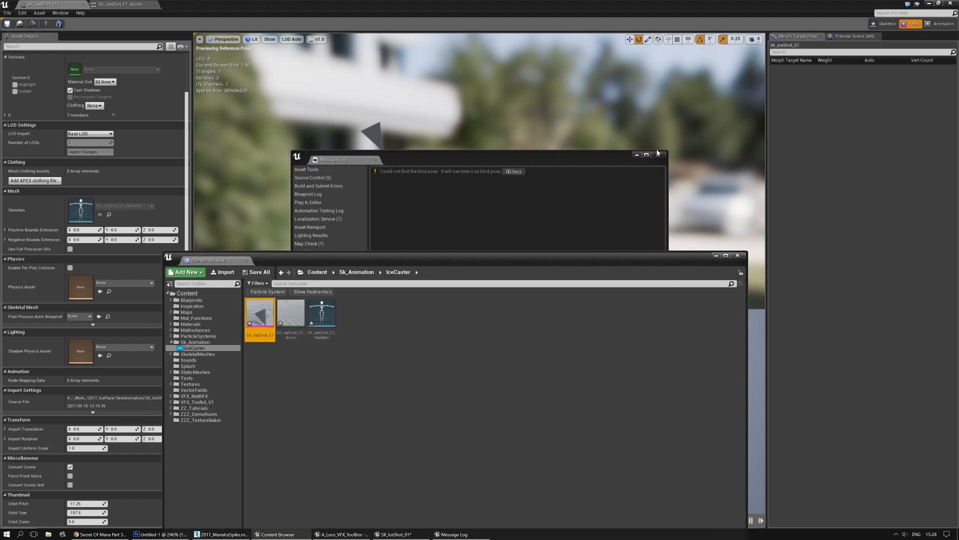
pyautogui.click(662, 154)
# Step: Open the SK_IceShot_01_Anim animation and scrub through it, returning to frame 0
pyautogui.click(127, 4)
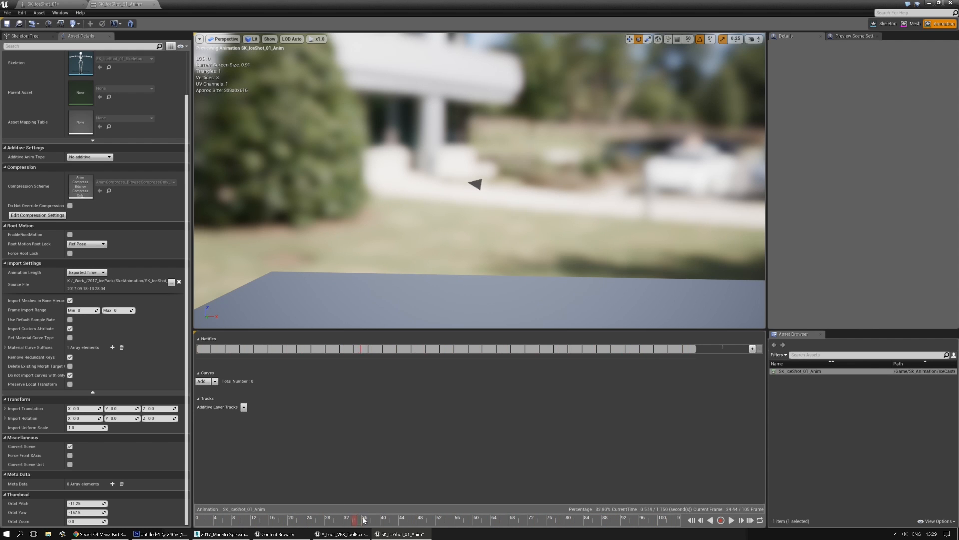
pyautogui.moveTo(364, 521); pyautogui.dragTo(256, 495)
pyautogui.moveTo(465, 515); pyautogui.dragTo(199, 519)
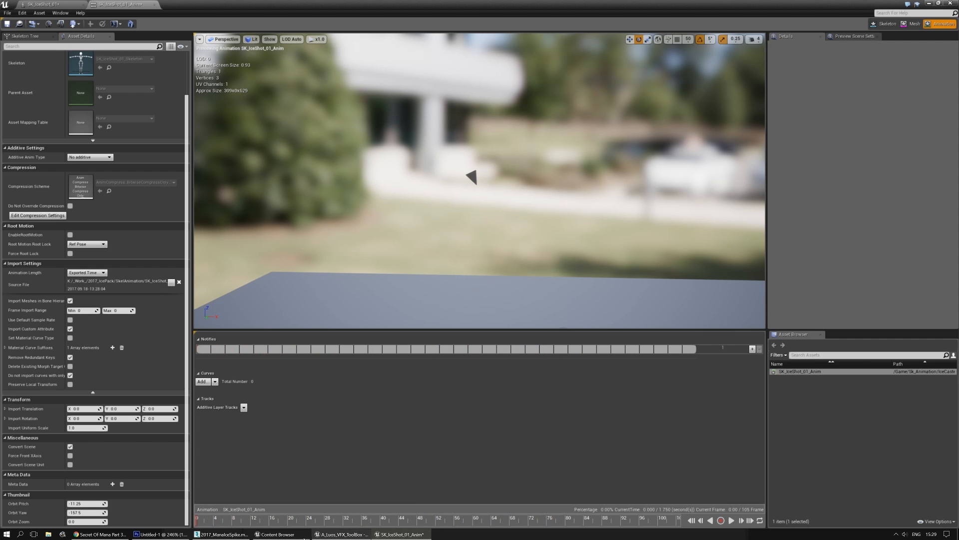
# Step: Switch to 3ds Max, undo the per-frame rotation keys on the plane, and scrub the start of its animation
pyautogui.click(218, 534)
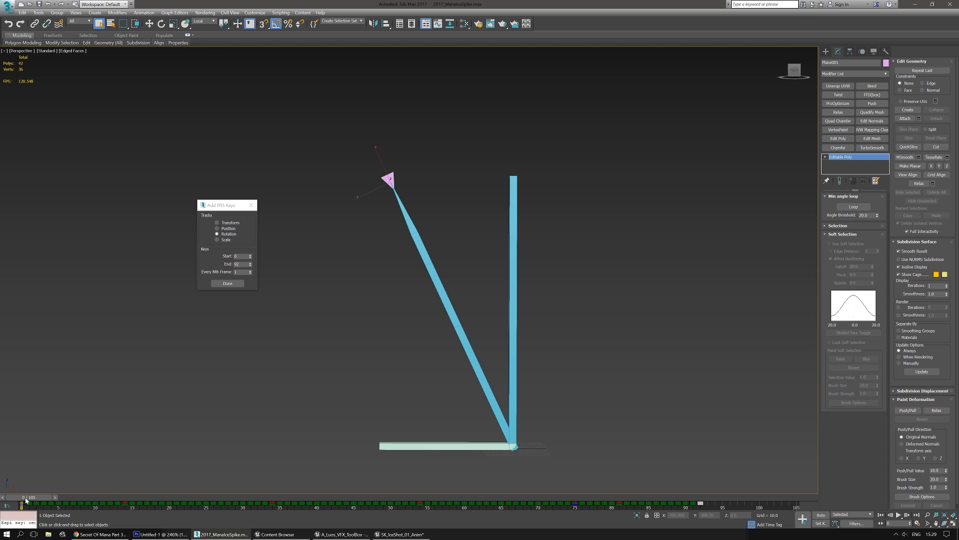
pyautogui.moveTo(26, 500); pyautogui.dragTo(27, 453)
pyautogui.hotkey('ctrl', 'z')
pyautogui.hotkey('ctrl', 'z')
pyautogui.moveTo(38, 501); pyautogui.dragTo(32, 471)
pyautogui.moveTo(33, 499); pyautogui.dragTo(32, 473)
pyautogui.press('q')
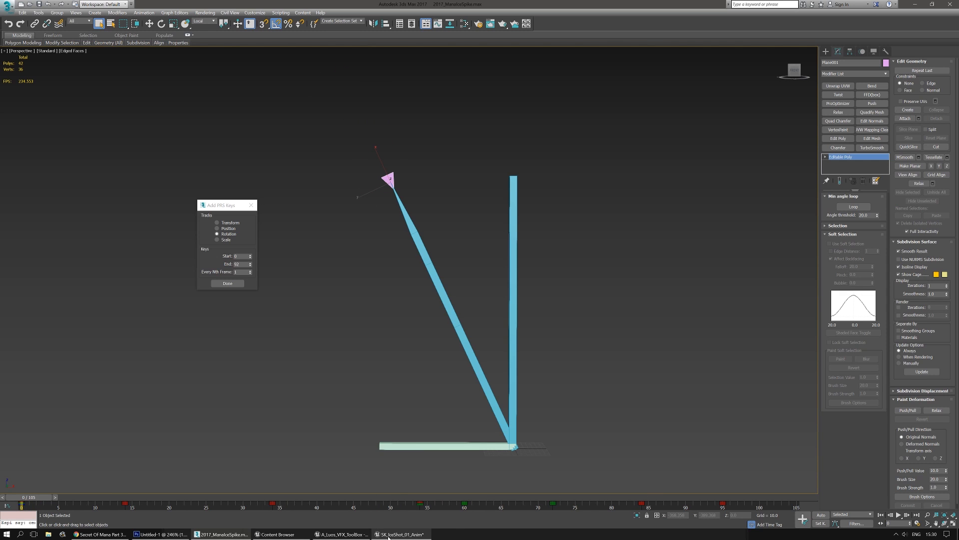
# Step: Switch to Unreal Engine and scrub SK_IceShot_01_Anim to examine the plane's rotation around frame 52
pyautogui.click(388, 534)
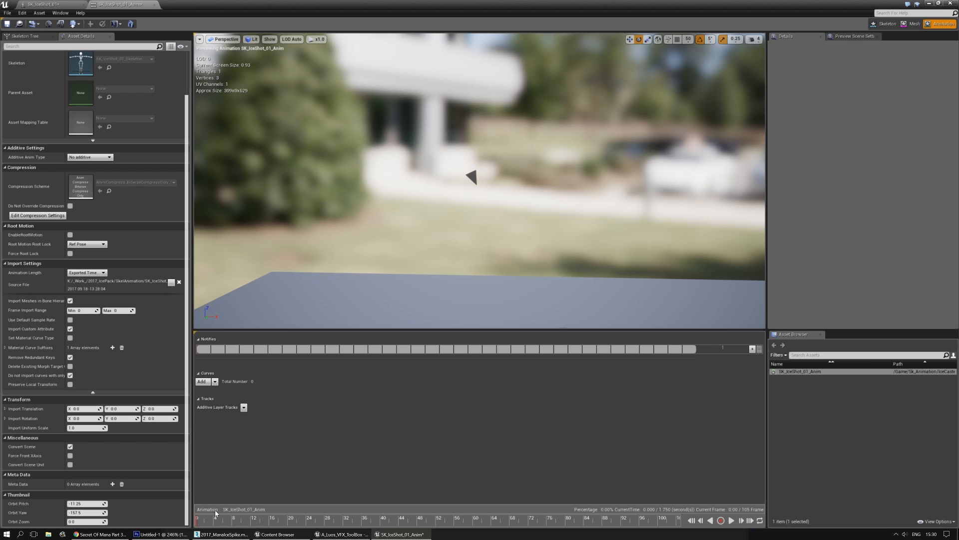
pyautogui.moveTo(197, 525); pyautogui.dragTo(292, 518)
pyautogui.moveTo(444, 528); pyautogui.dragTo(396, 519)
pyautogui.moveTo(454, 523)
pyautogui.mouseDown()
pyautogui.moveTo(468, 522)
pyautogui.moveTo(387, 522)
pyautogui.moveTo(446, 521)
pyautogui.mouseUp()
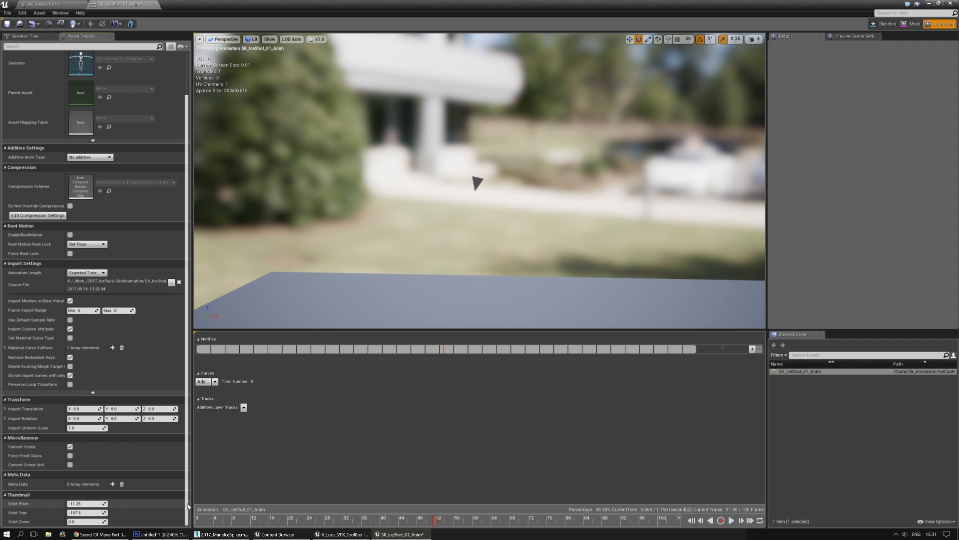
# Step: Set the animation's Root Motion Root Lock to Anim First Frame and keep Additive Anim Type at No additive
pyautogui.moveTo(185, 506); pyautogui.dragTo(192, 456)
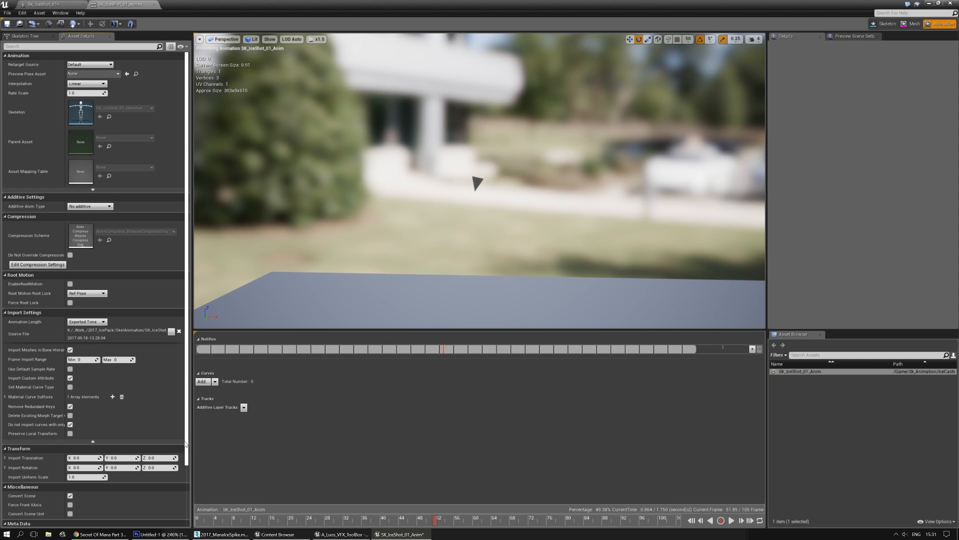
pyautogui.click(86, 294)
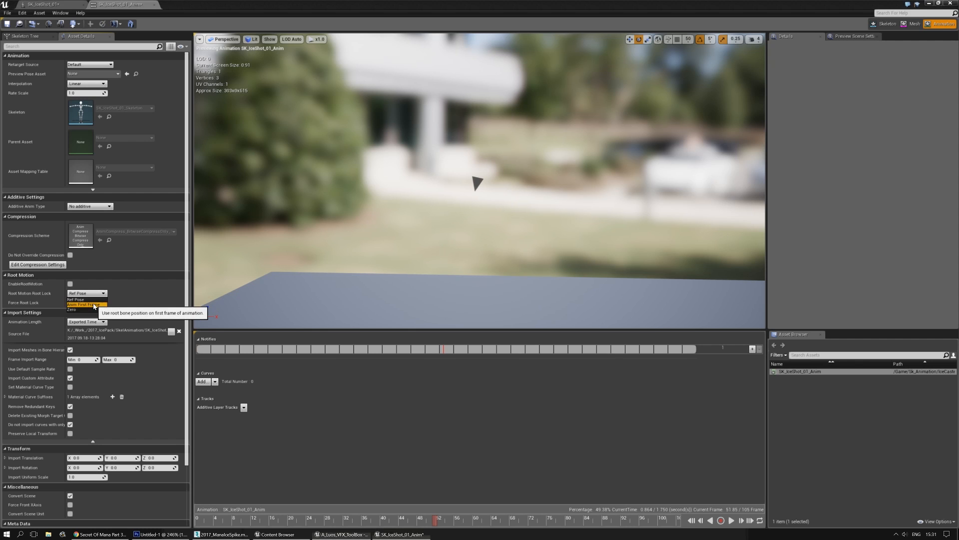
pyautogui.click(93, 304)
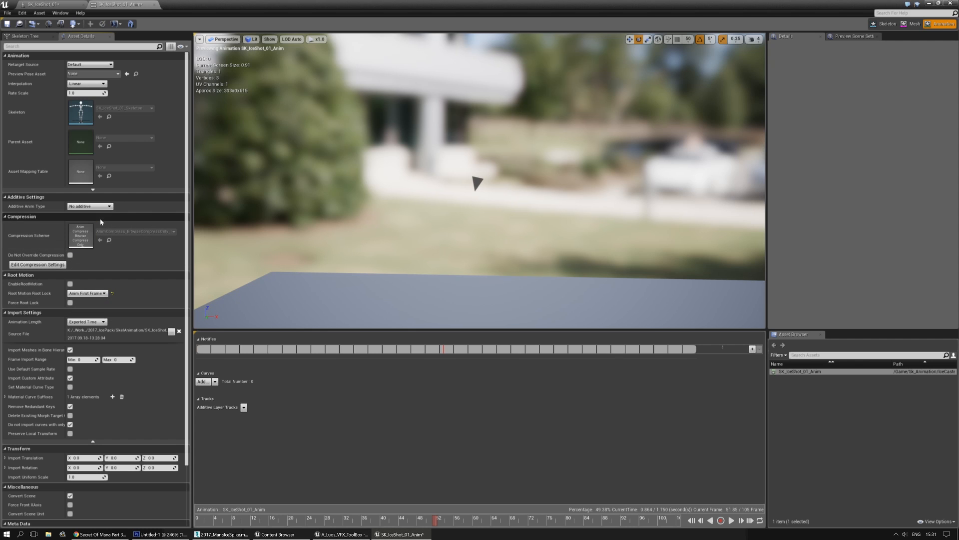
pyautogui.click(96, 206)
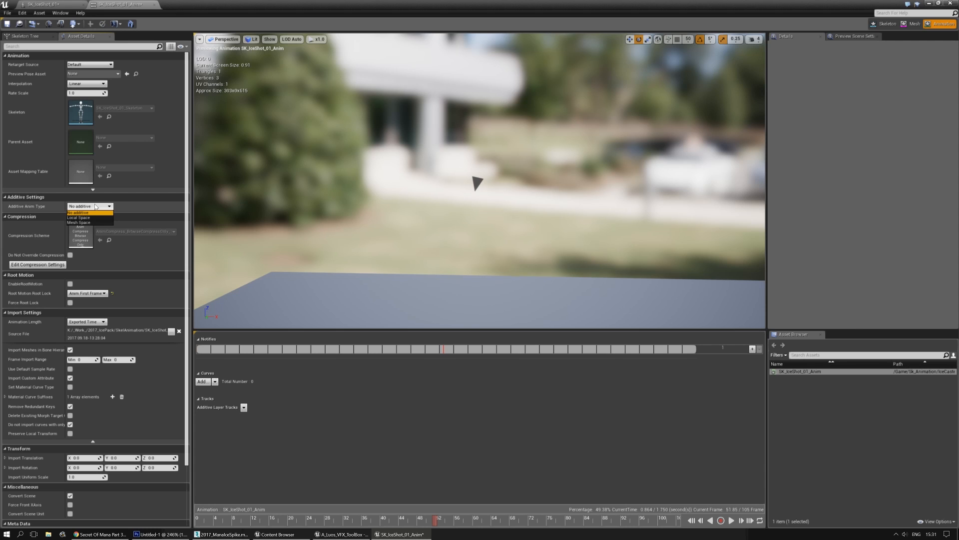
pyautogui.click(87, 213)
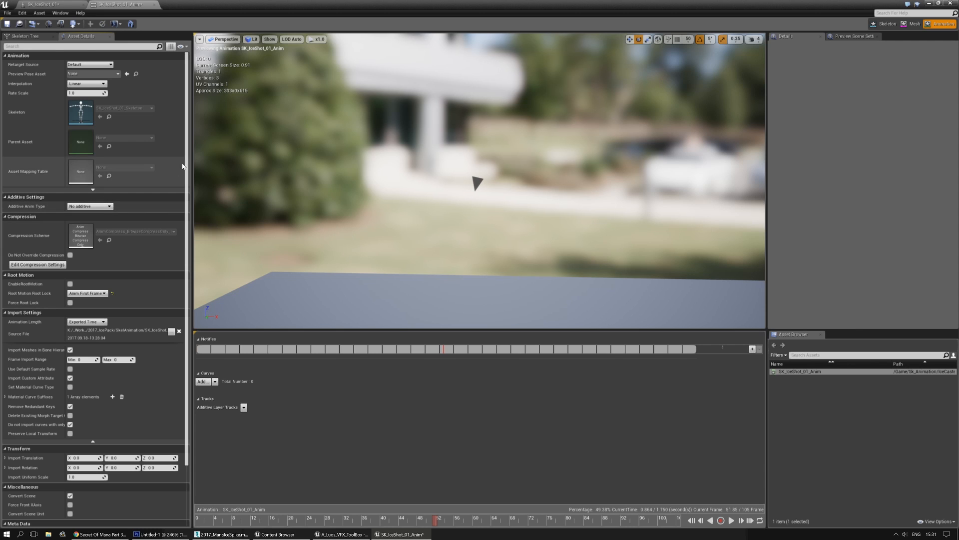
# Step: Set the animation's Interpolation to Step and scrub its early frames to check the motion
pyautogui.click(88, 84)
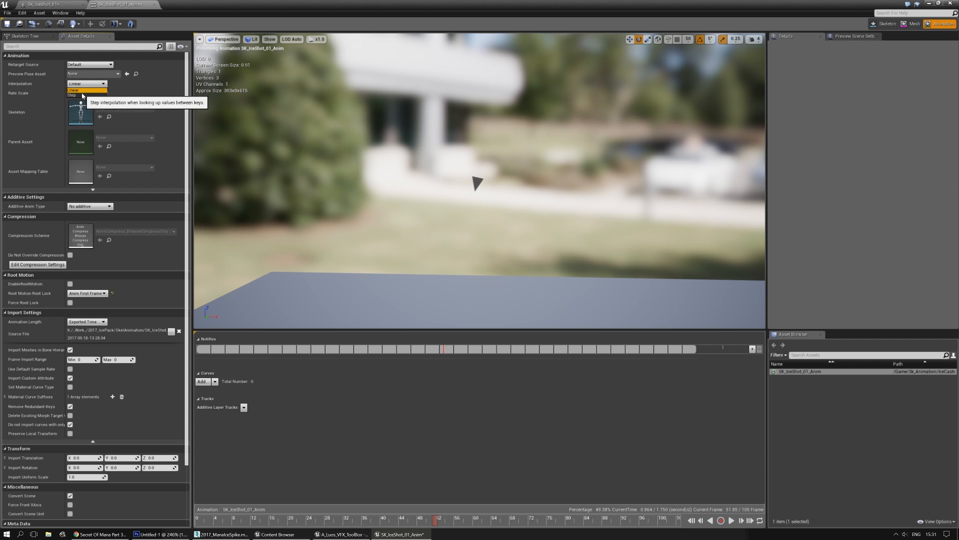
pyautogui.click(82, 97)
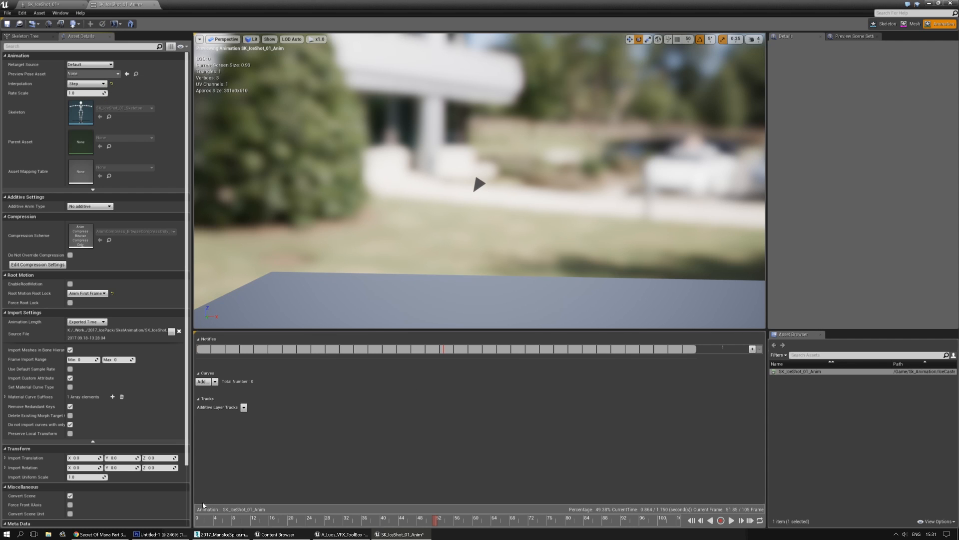
pyautogui.click(246, 520)
pyautogui.moveTo(248, 520); pyautogui.dragTo(287, 520)
# Step: Switch to 3ds Max, move the Add PRS Keys dialog aside, and scrub the plane's animation to frame 41 with the Move tool active
pyautogui.click(221, 534)
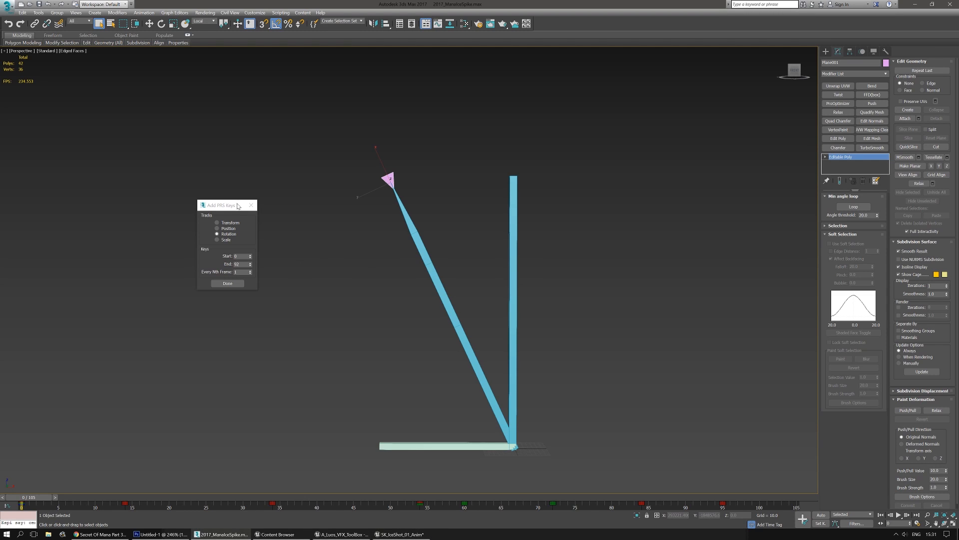
pyautogui.moveTo(222, 204); pyautogui.dragTo(196, 184)
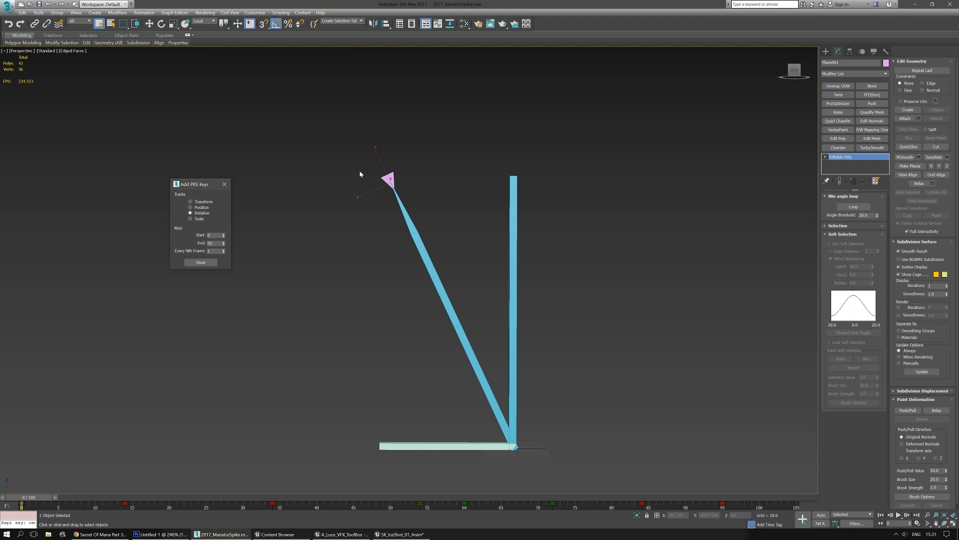
pyautogui.press('w')
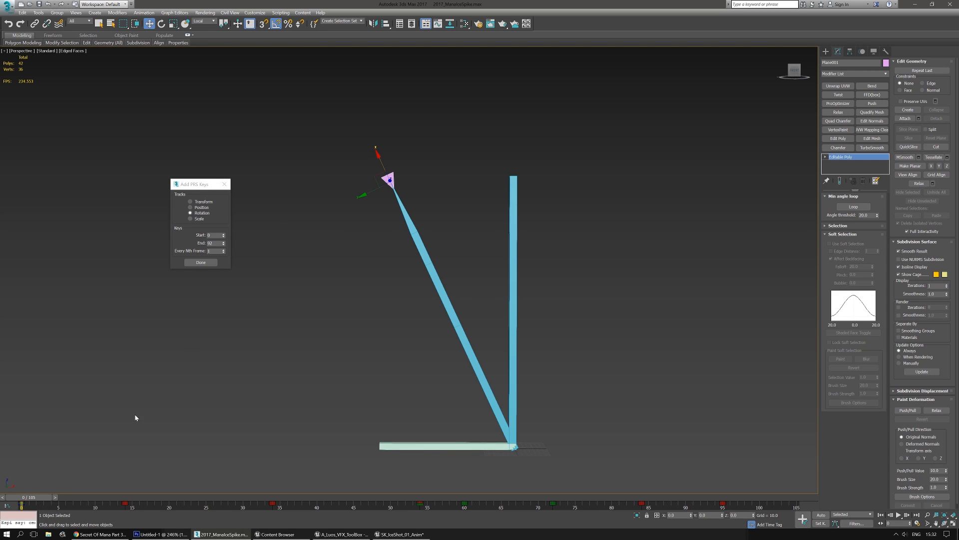
pyautogui.moveTo(27, 497)
pyautogui.mouseDown()
pyautogui.moveTo(540, 520)
pyautogui.moveTo(642, 539)
pyautogui.moveTo(729, 524)
pyautogui.moveTo(23, 502)
pyautogui.mouseUp()
pyautogui.moveTo(34, 499); pyautogui.dragTo(330, 490)
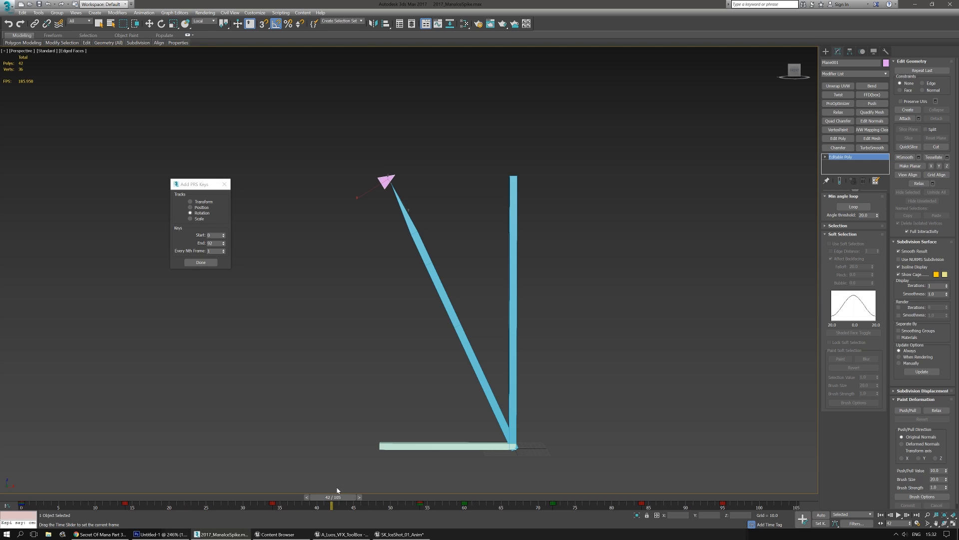
pyautogui.press('w')
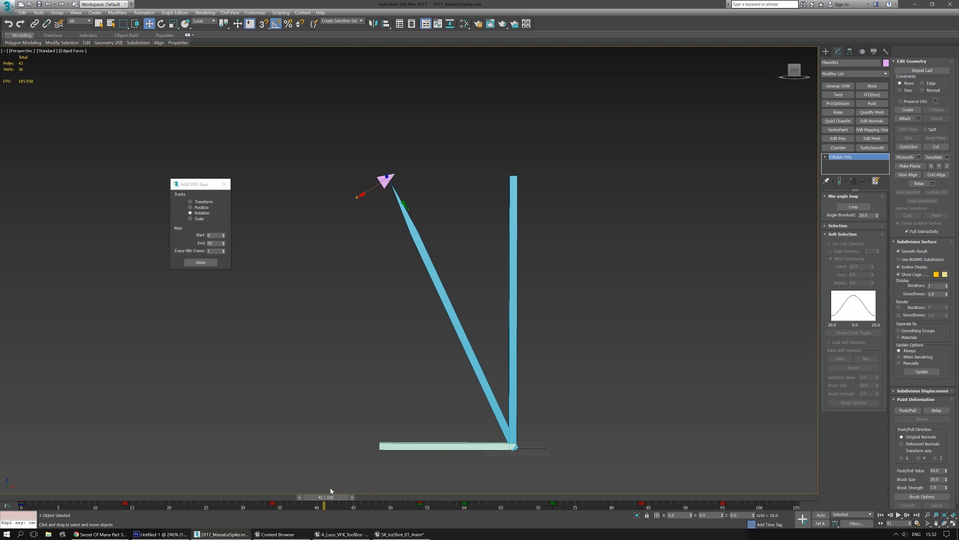
# Step: Turn on Auto Key and scrub the plane's animation to frame 63 and back to frame 0
pyautogui.click(820, 515)
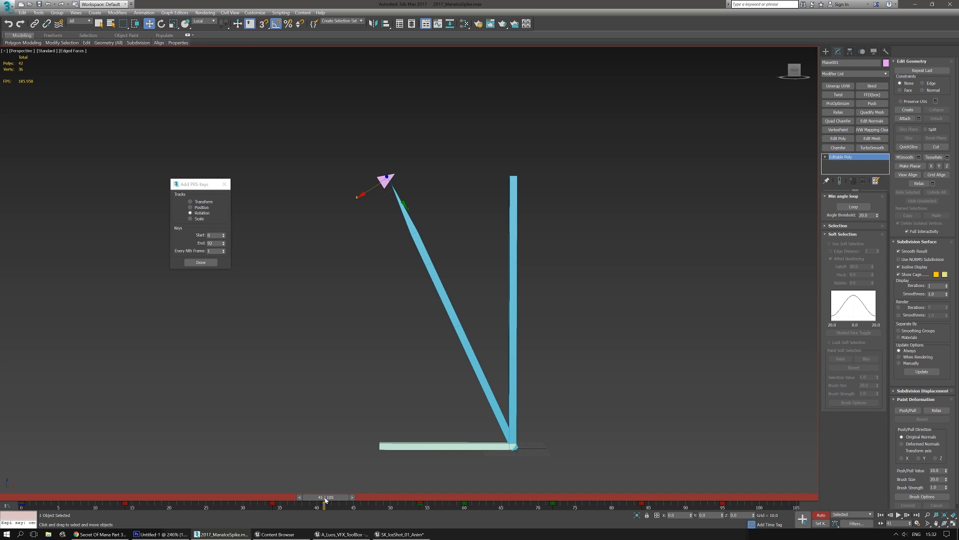
pyautogui.moveTo(326, 499); pyautogui.dragTo(485, 491)
pyautogui.press('w')
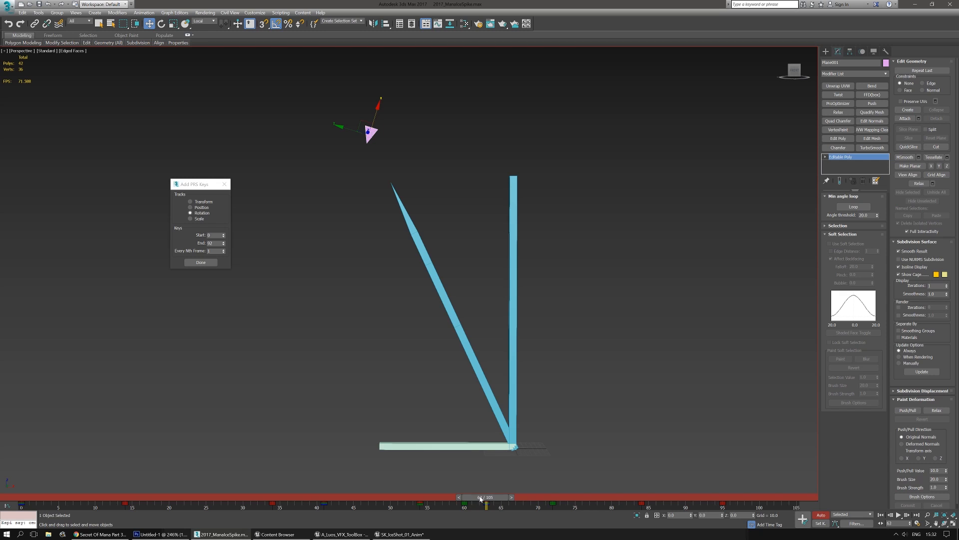
pyautogui.moveTo(480, 498); pyautogui.dragTo(15, 488)
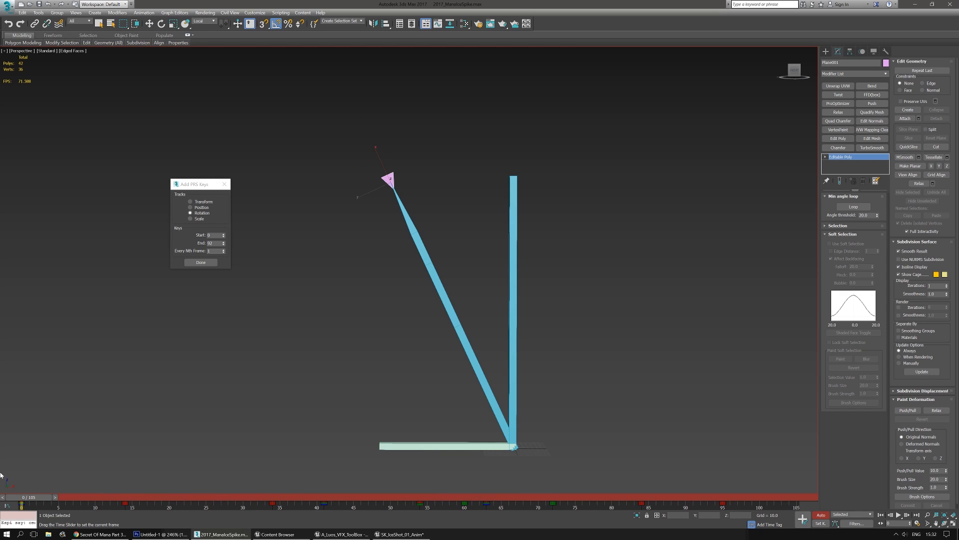
# Step: Start exporting the selected plane over SK_IceShot_01.FBX in the SkelAnimation folder and set the Bake Animation end frame to 95
pyautogui.click(11, 8)
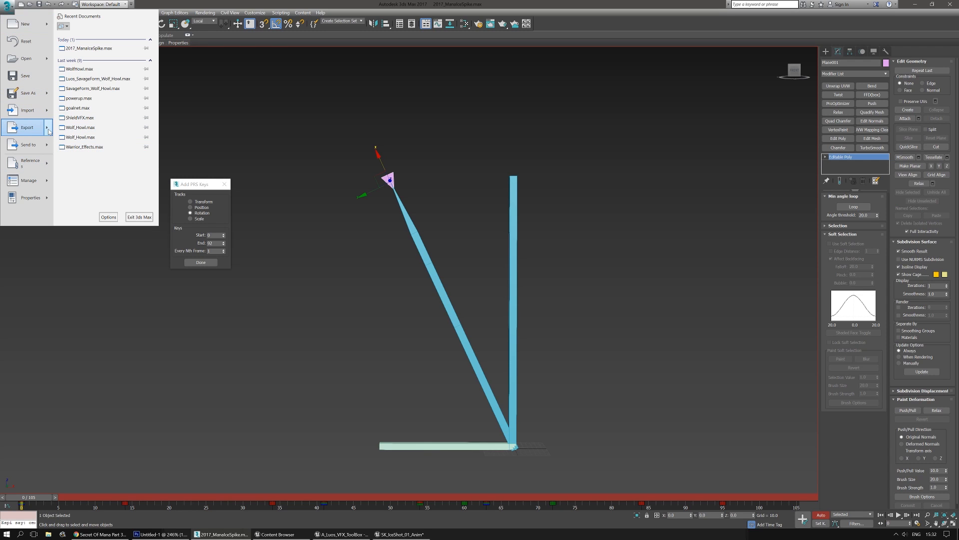
pyautogui.moveTo(49, 132)
pyautogui.click(102, 69)
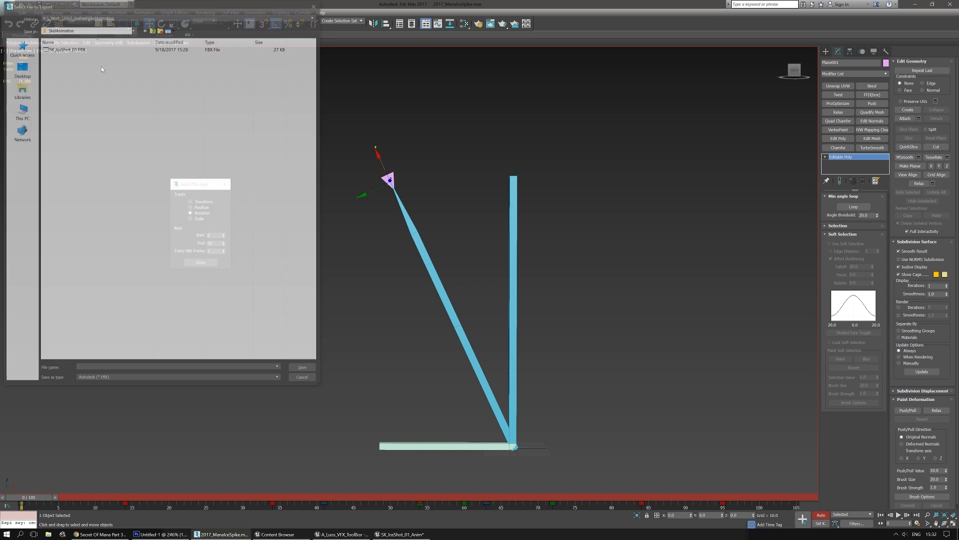
pyautogui.click(92, 19)
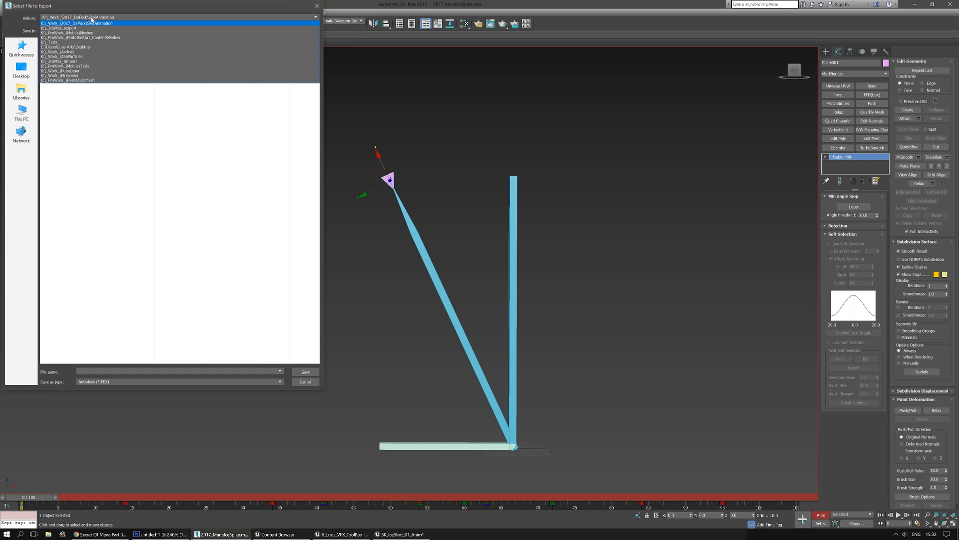
pyautogui.click(92, 23)
pyautogui.doubleClick(75, 50)
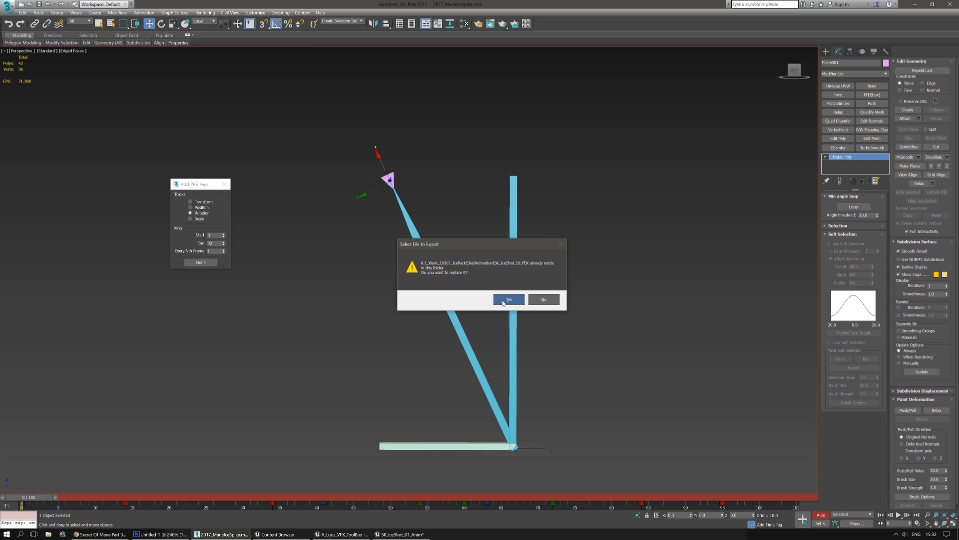
pyautogui.click(507, 299)
pyautogui.moveTo(431, 246); pyautogui.dragTo(404, 247)
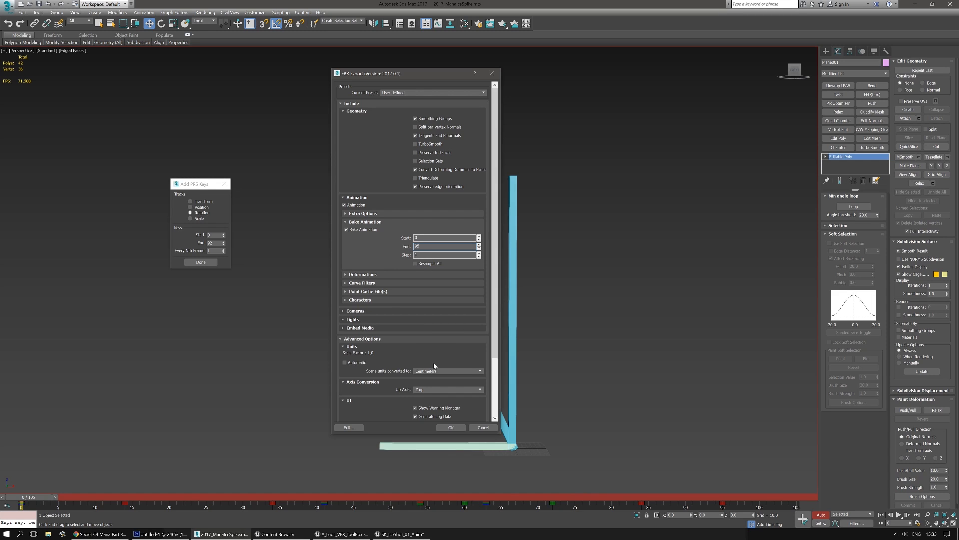
# Step: Enable Curve Filters for the FBX export and expand the Unroll Rotations settings
pyautogui.click(344, 283)
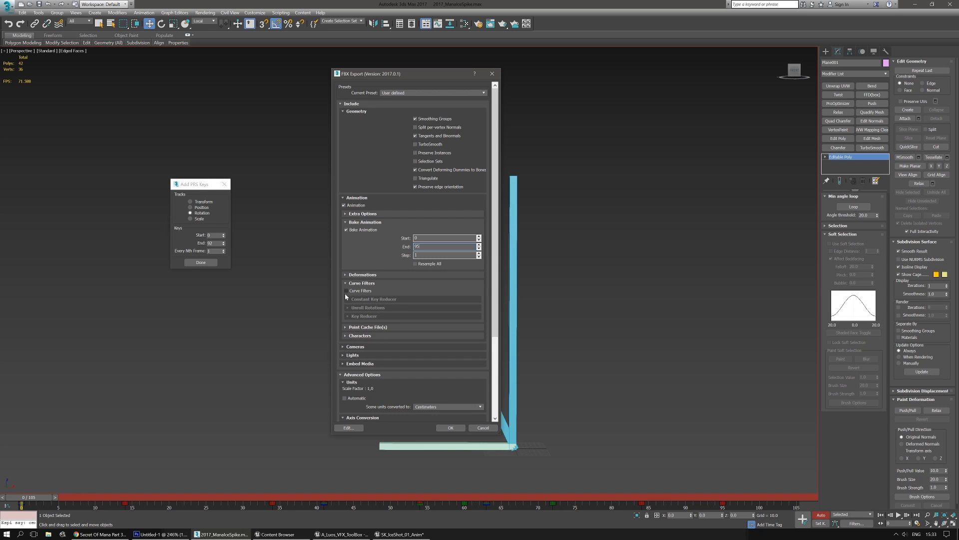
pyautogui.click(347, 291)
pyautogui.click(348, 300)
pyautogui.click(348, 299)
pyautogui.click(348, 308)
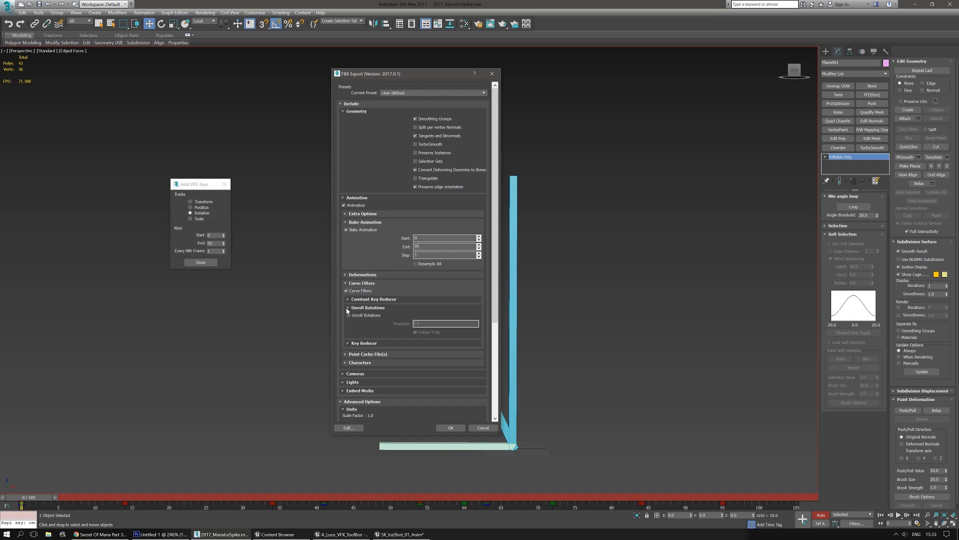
# Step: Review the Unroll Rotations and Key Reducer curve filter settings and run the FBX export with the animation bake ending at frame 95
pyautogui.click(348, 308)
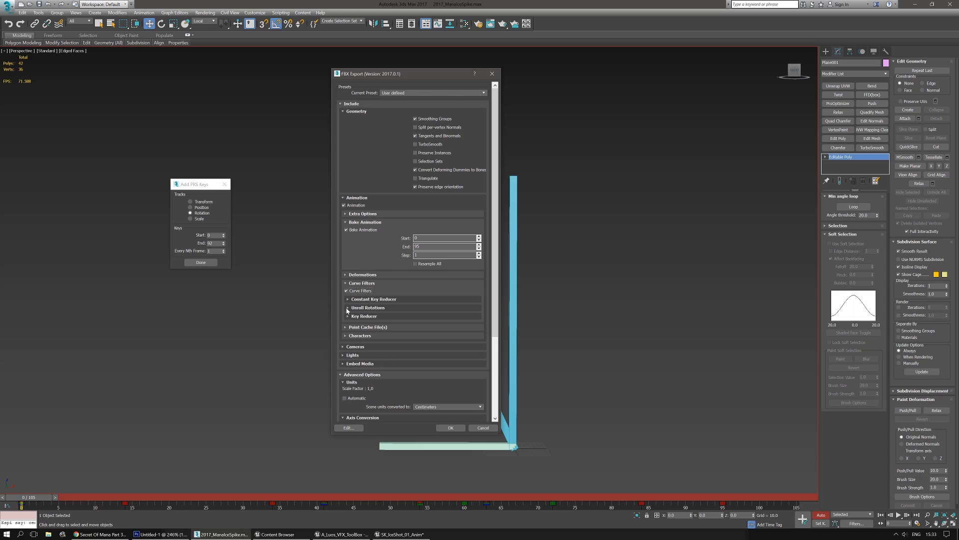
pyautogui.click(349, 316)
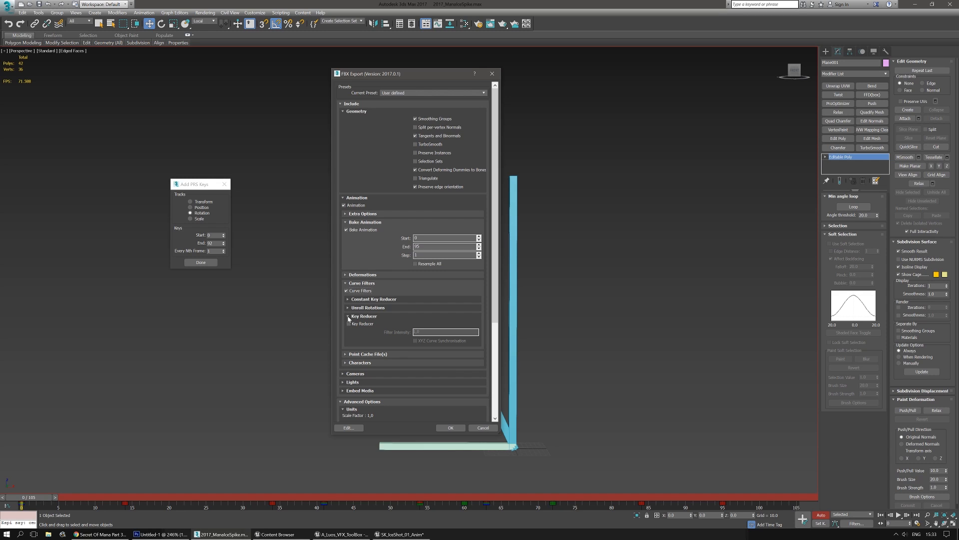
pyautogui.click(348, 316)
pyautogui.click(450, 428)
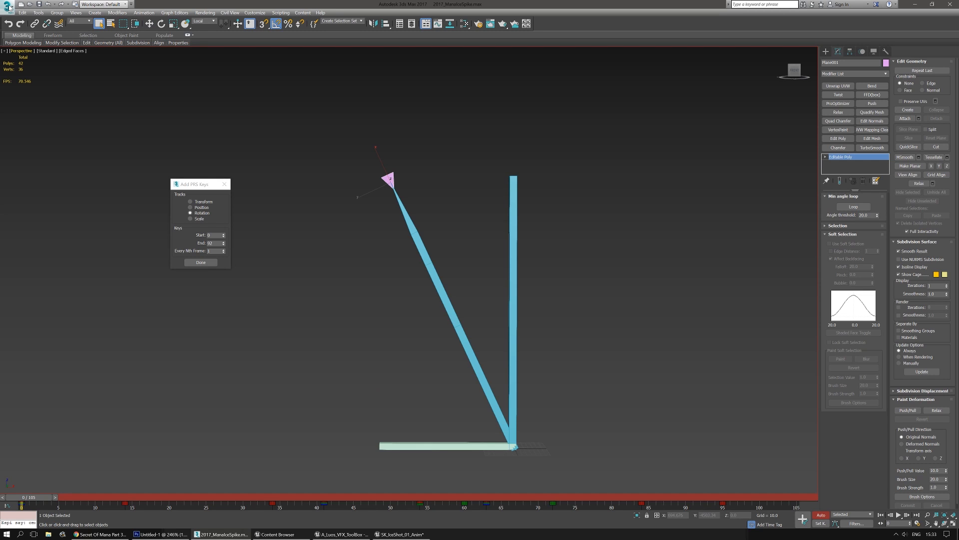
# Step: Switch to Unreal Editor and import SK_IceShot_01.FBX into the IceCaster folder with Import All, overwriting the existing asset
pyautogui.click(402, 534)
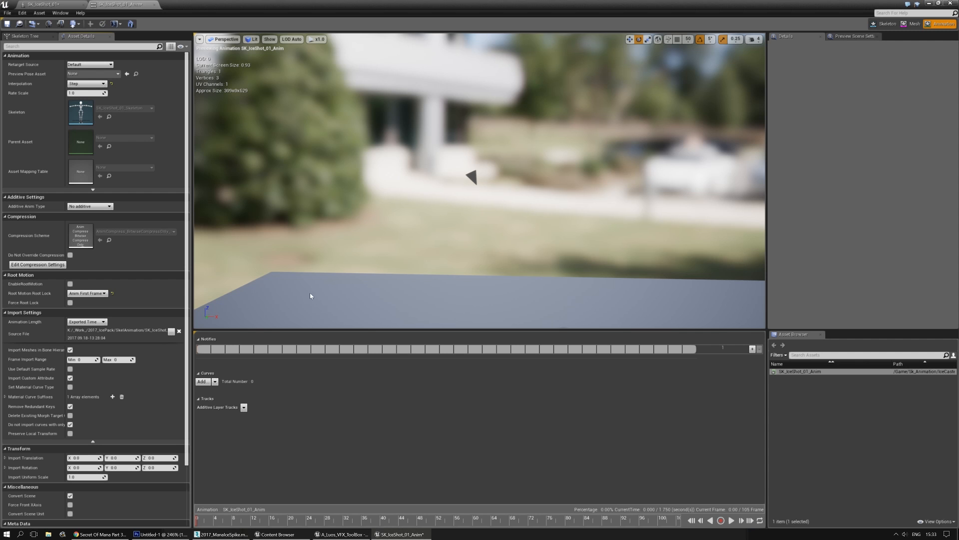
pyautogui.click(40, 4)
pyautogui.click(19, 25)
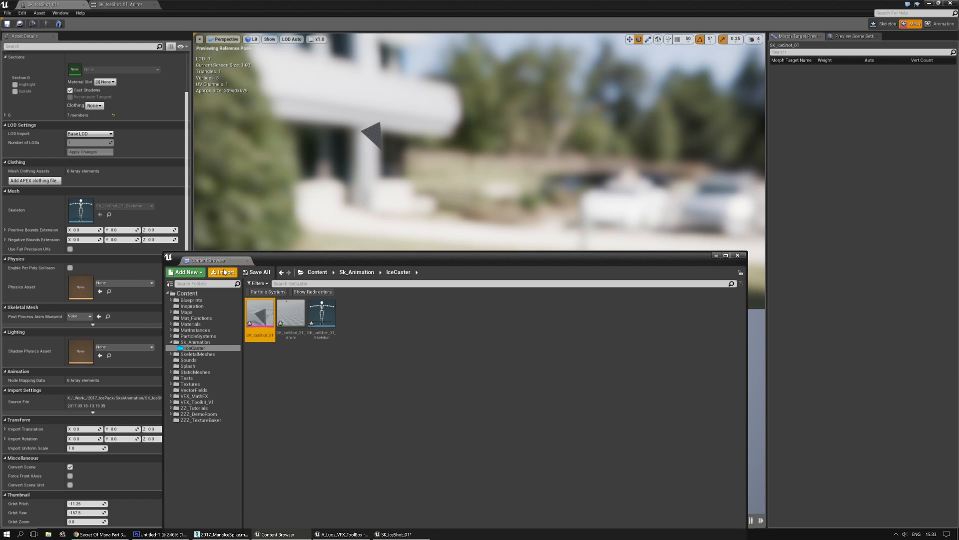
pyautogui.click(239, 261)
pyautogui.doubleClick(299, 167)
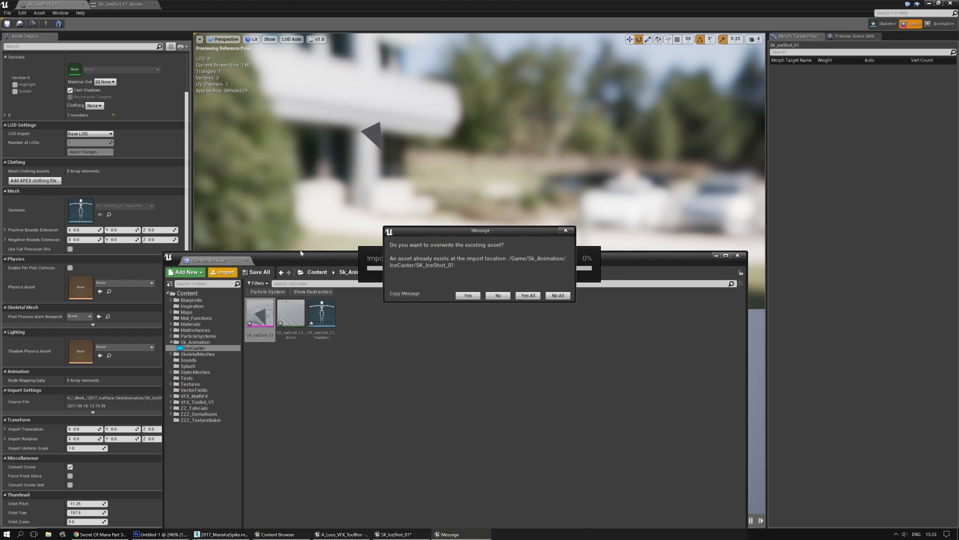
pyautogui.click(469, 295)
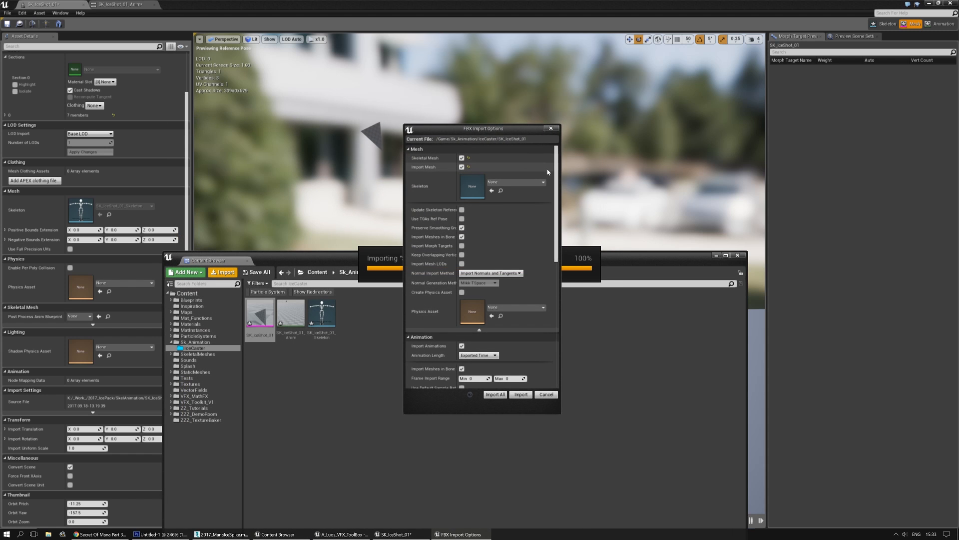
pyautogui.moveTo(556, 175); pyautogui.dragTo(567, 278)
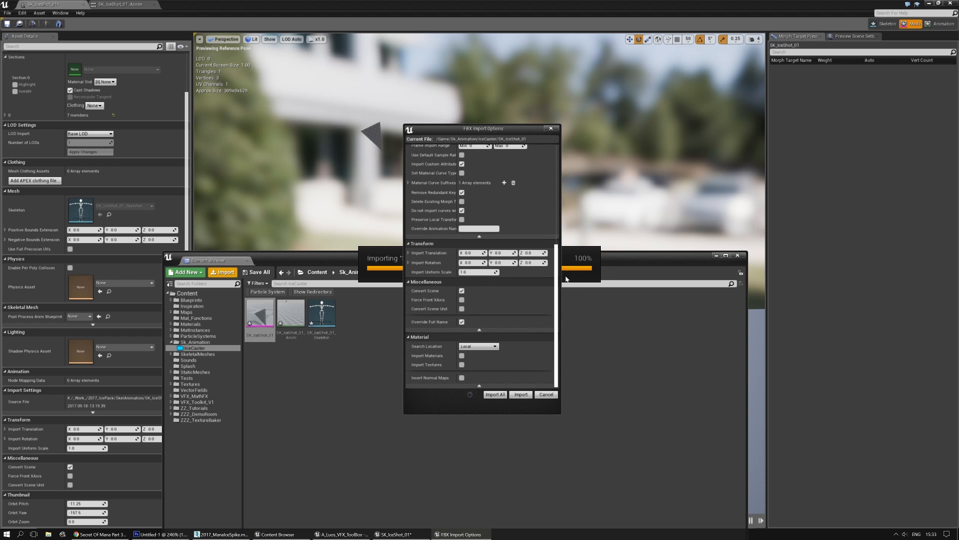
pyautogui.click(495, 395)
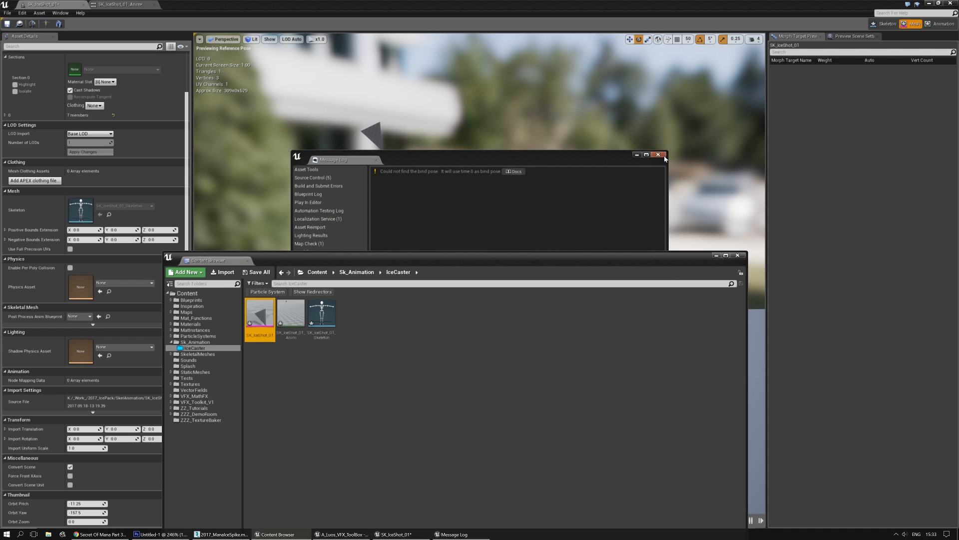
pyautogui.click(664, 157)
pyautogui.moveTo(472, 257); pyautogui.dragTo(0, 101)
# Step: Open the SK_IceShot_01_Anim animation, scrub through its frames and play it to check the imported motion
pyautogui.click(136, 4)
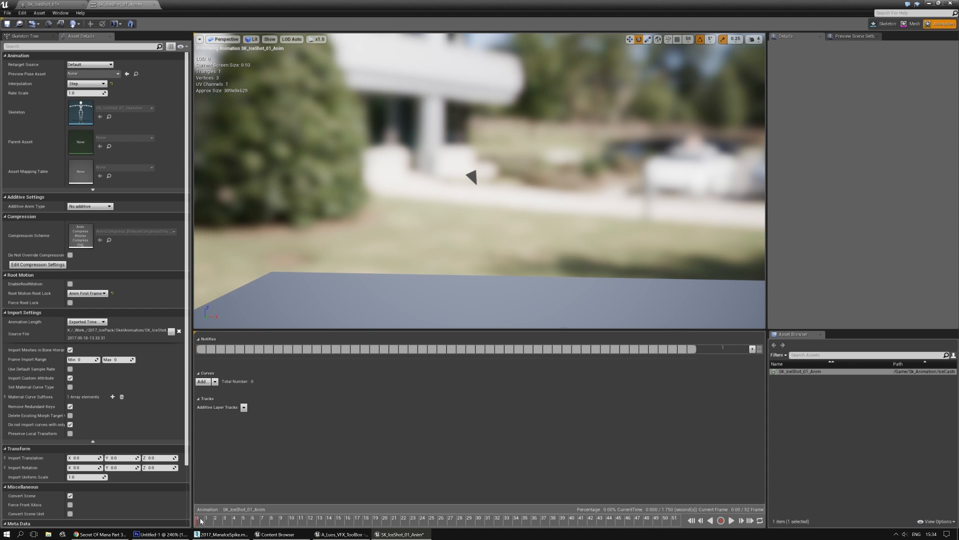
pyautogui.moveTo(199, 523); pyautogui.dragTo(671, 533)
pyautogui.moveTo(540, 523); pyautogui.dragTo(680, 521)
pyautogui.moveTo(734, 508); pyautogui.dragTo(212, 478)
pyautogui.click(731, 521)
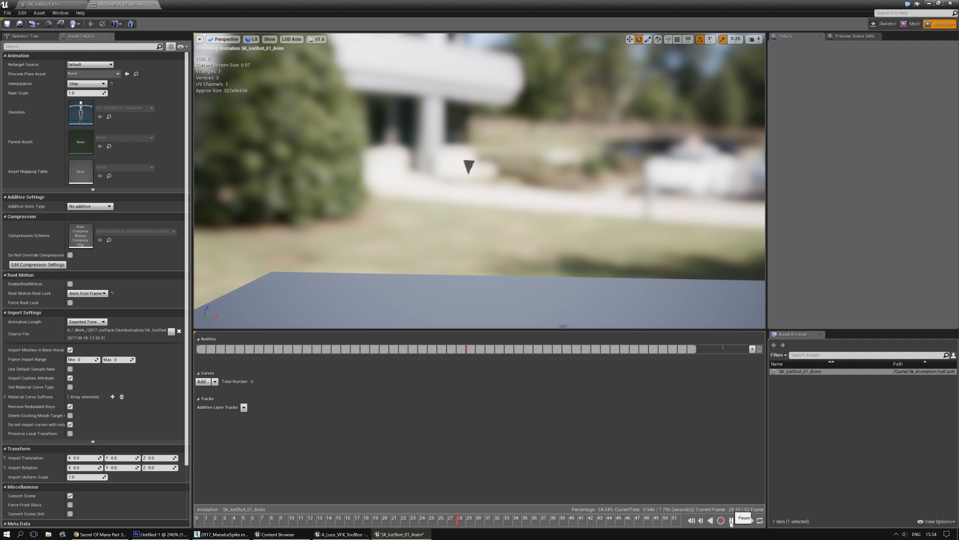
pyautogui.click(731, 520)
pyautogui.moveTo(438, 516); pyautogui.dragTo(178, 502)
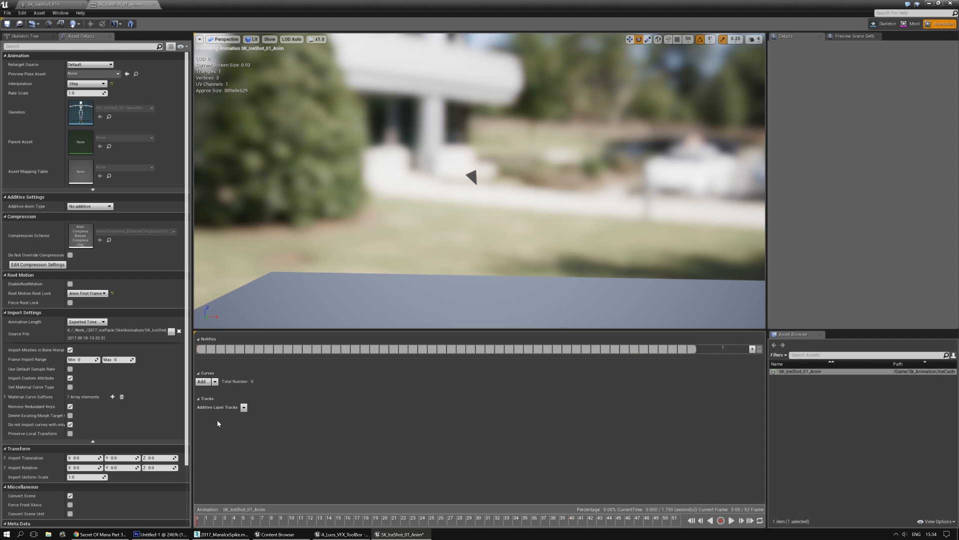
# Step: Switch to 3ds Max and export over SK_IceShot_01.FBX with Curve Filters disabled and the animation bake ending at frame 95
pyautogui.click(222, 534)
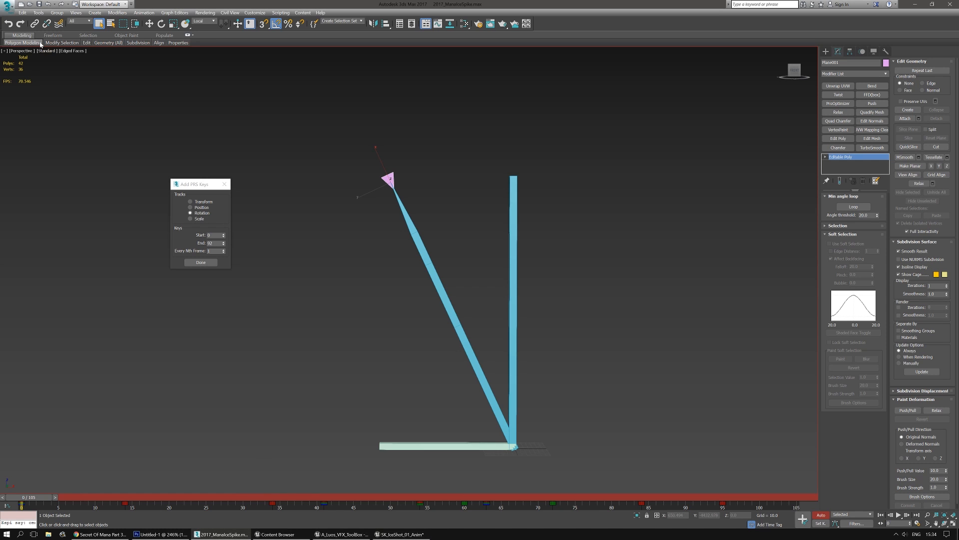
pyautogui.click(11, 11)
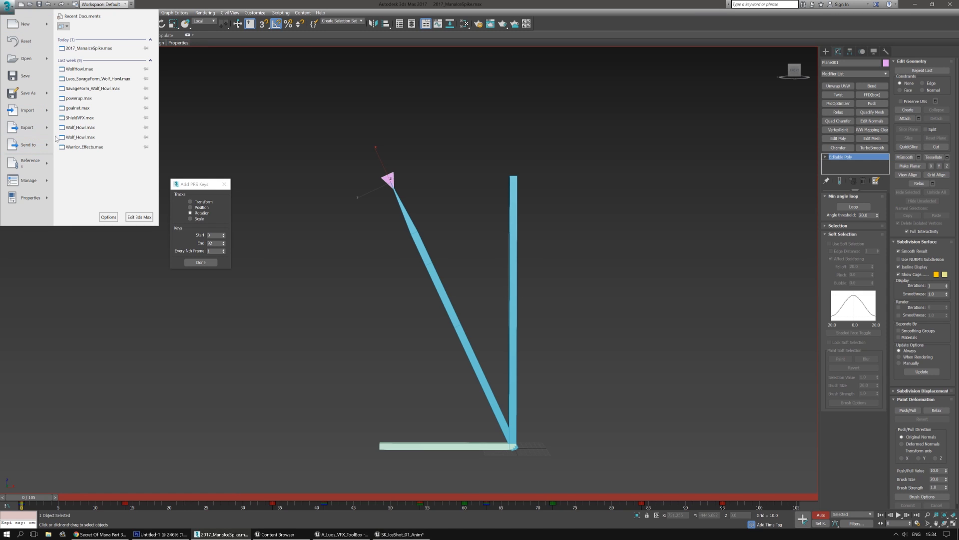
pyautogui.moveTo(27, 127)
pyautogui.click(80, 70)
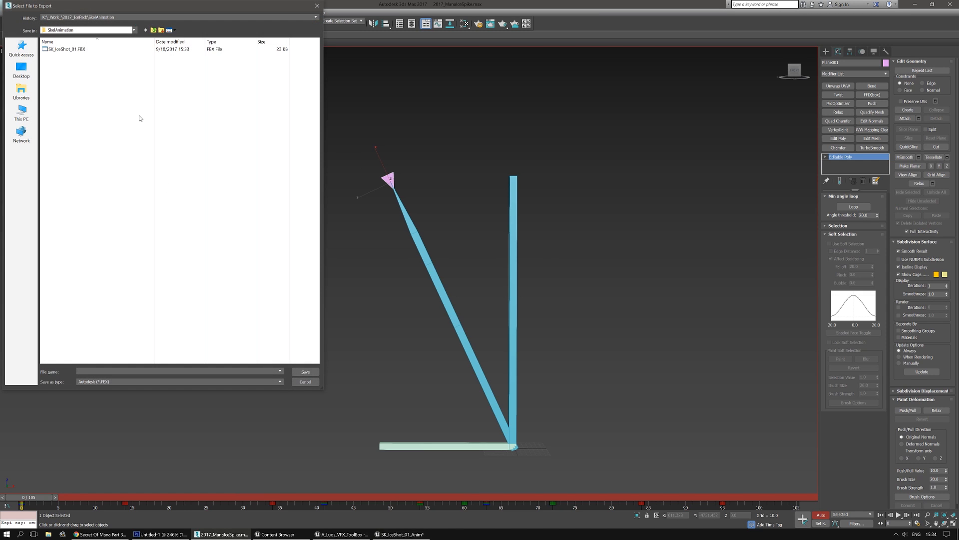
pyautogui.doubleClick(66, 49)
pyautogui.click(509, 299)
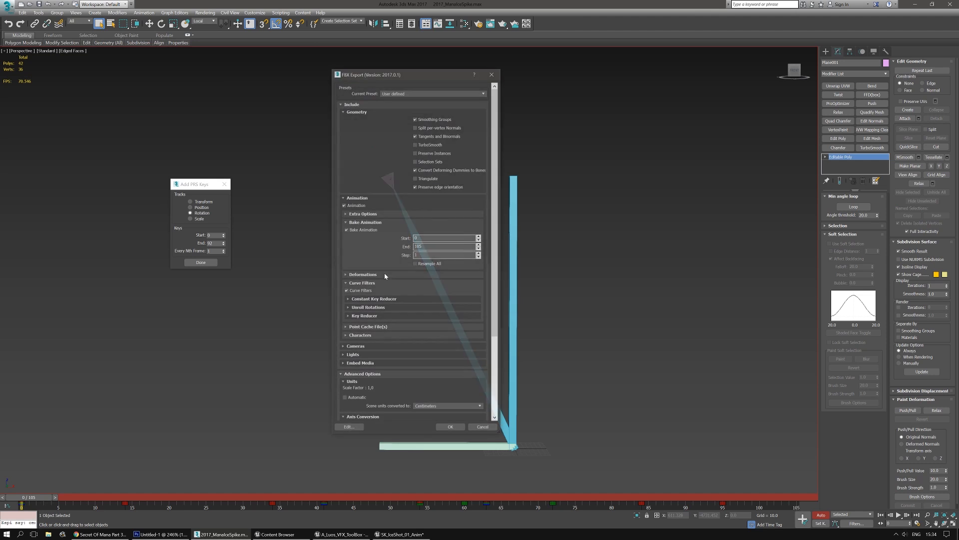
pyautogui.click(346, 290)
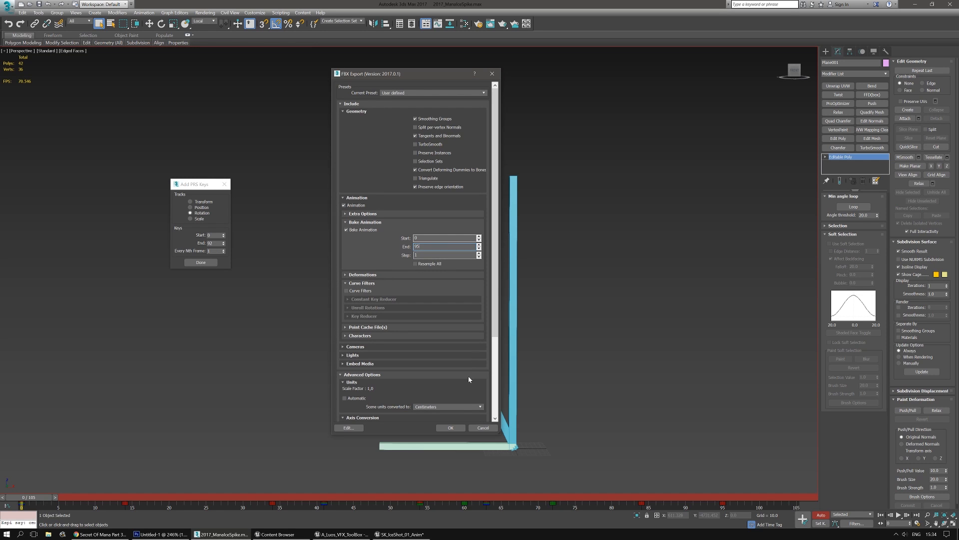
pyautogui.click(452, 428)
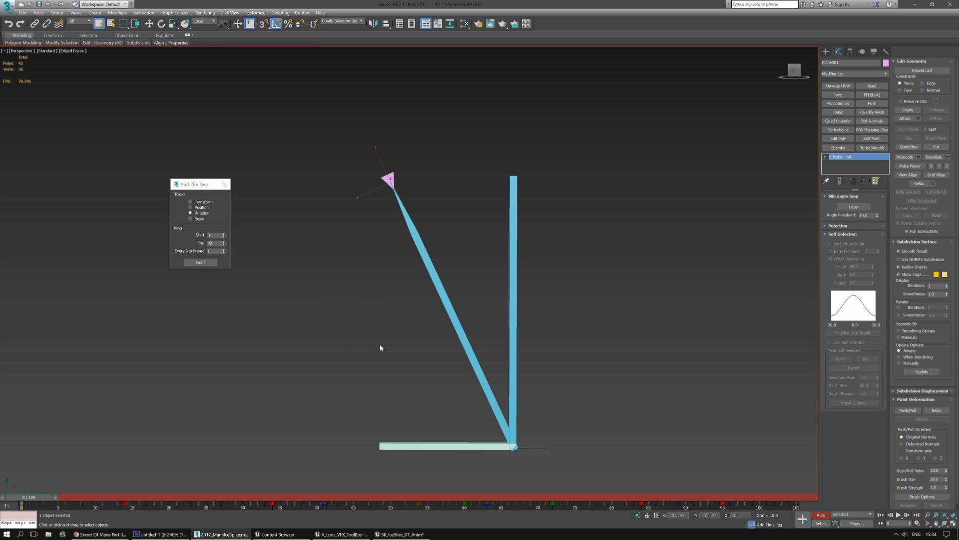
# Step: Switch to Unreal Editor, import SK_IceShot_01.FBX over the existing asset with Import All, and scrub through the animation
pyautogui.moveTo(401, 534)
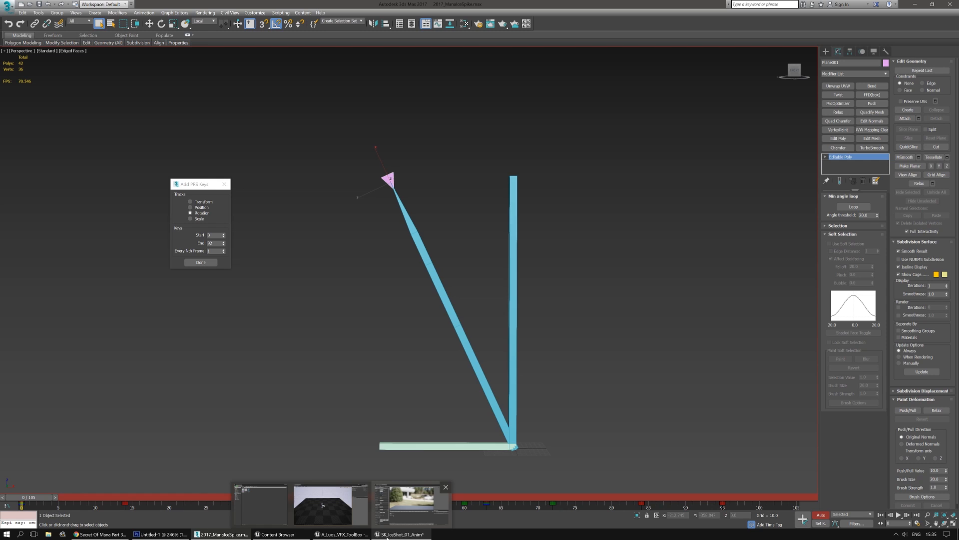
pyautogui.click(387, 535)
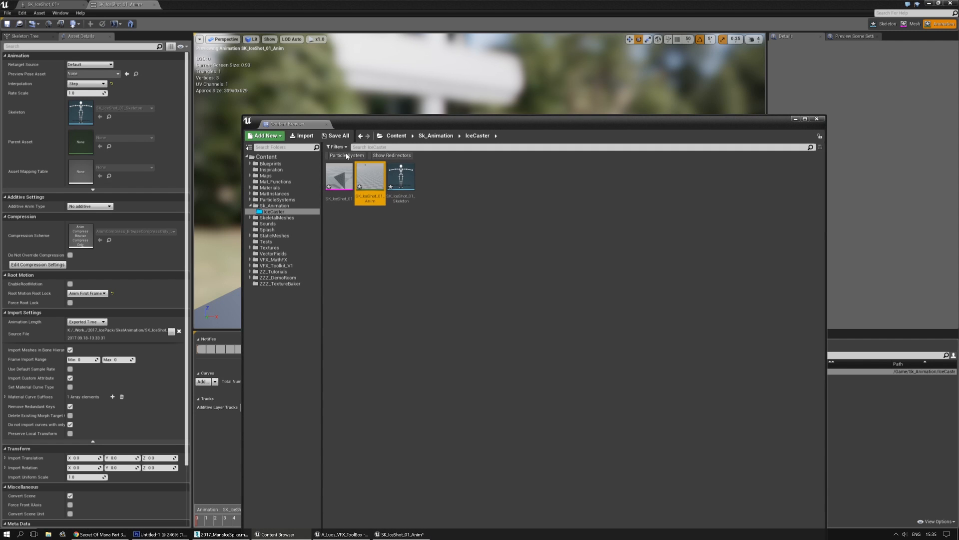
pyautogui.click(310, 145)
pyautogui.doubleClick(389, 165)
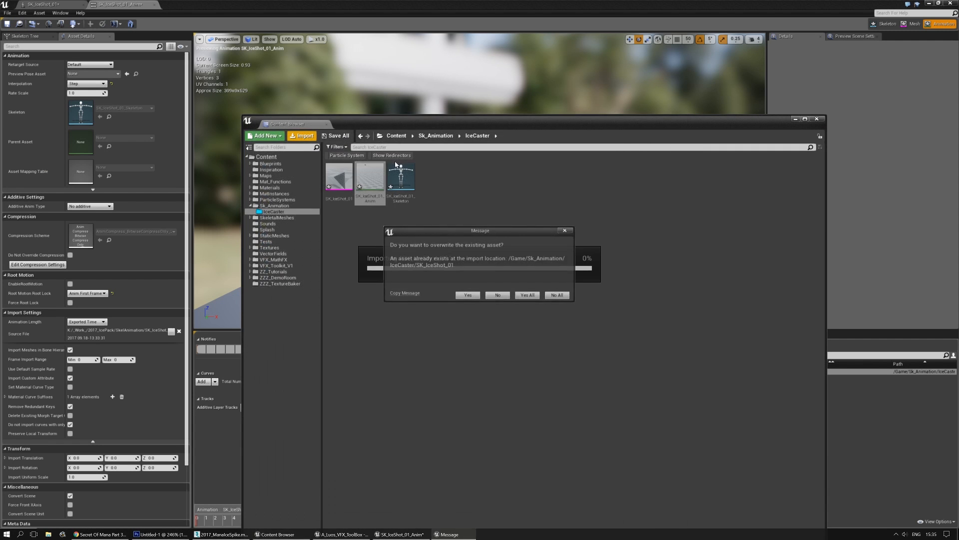
pyautogui.click(469, 296)
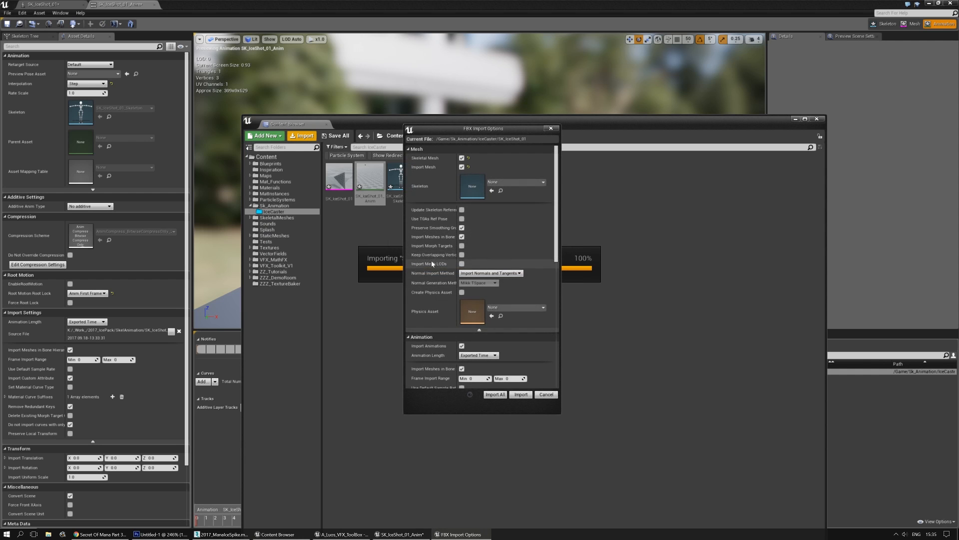
pyautogui.click(495, 395)
pyautogui.moveTo(537, 128); pyautogui.dragTo(0, 70)
pyautogui.click(637, 154)
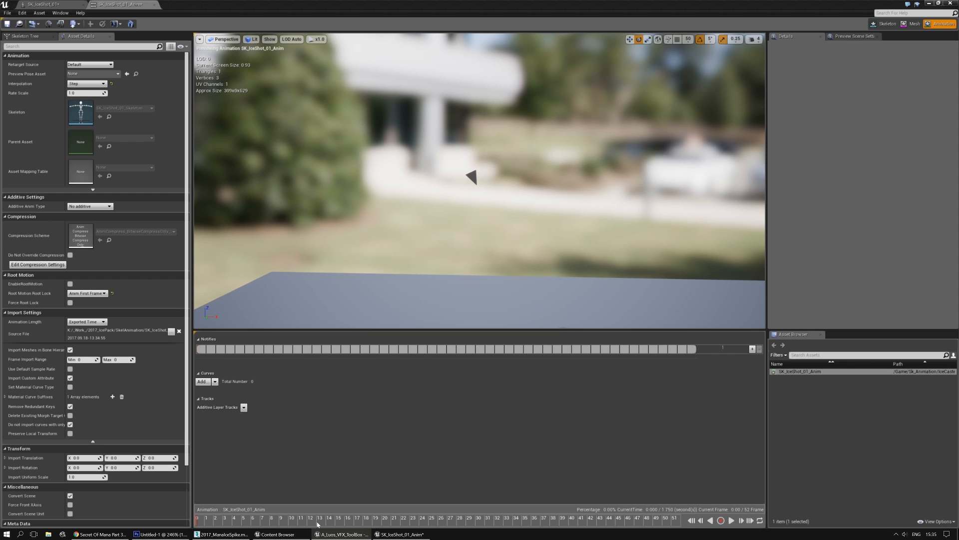
pyautogui.moveTo(317, 524); pyautogui.dragTo(663, 519)
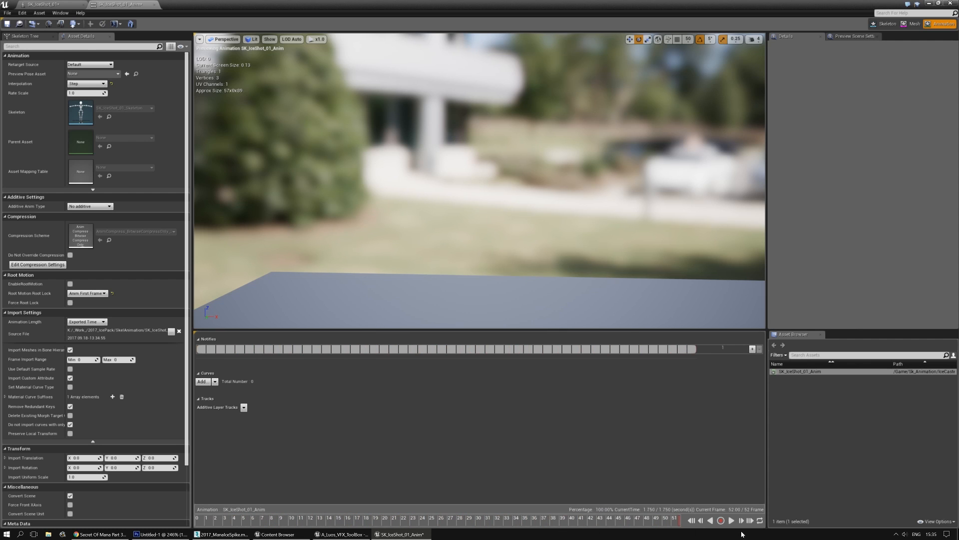
pyautogui.moveTo(742, 534); pyautogui.dragTo(197, 517)
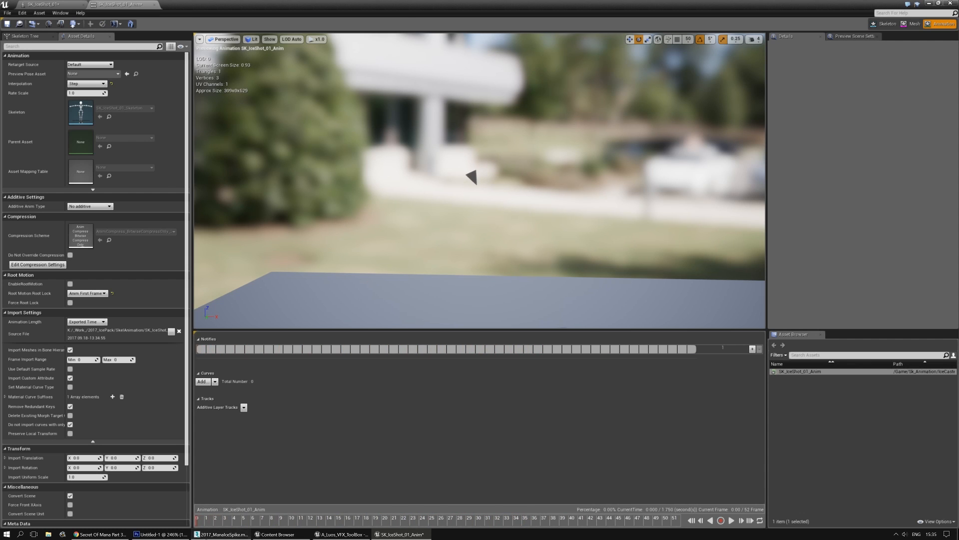
# Step: Switch to 3ds Max and move the plane's last two keys earlier on the timeline, to about frames 83 and 93
pyautogui.hotkey('alt', 'Tab')
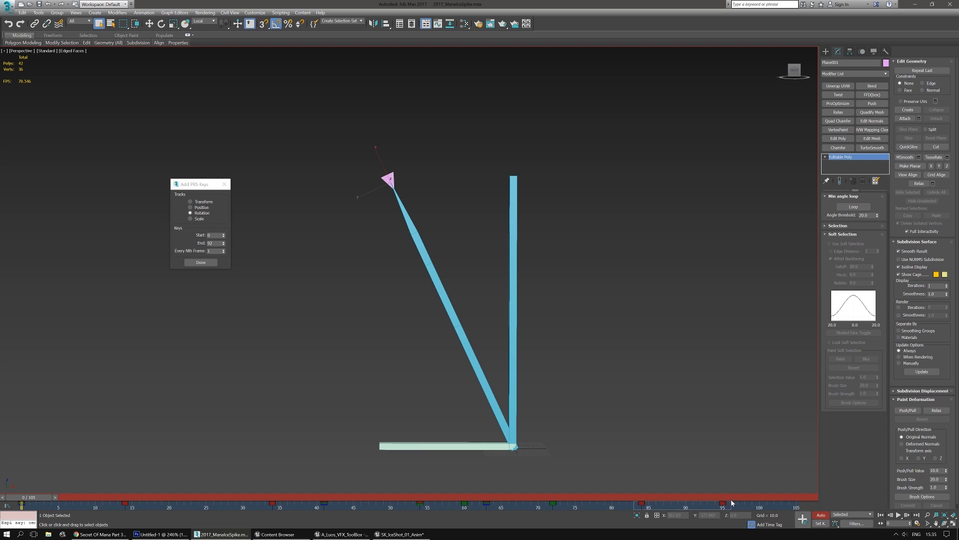
pyautogui.moveTo(731, 504); pyautogui.dragTo(634, 502)
pyautogui.moveTo(720, 502); pyautogui.dragTo(693, 502)
pyautogui.moveTo(40, 500); pyautogui.dragTo(175, 353)
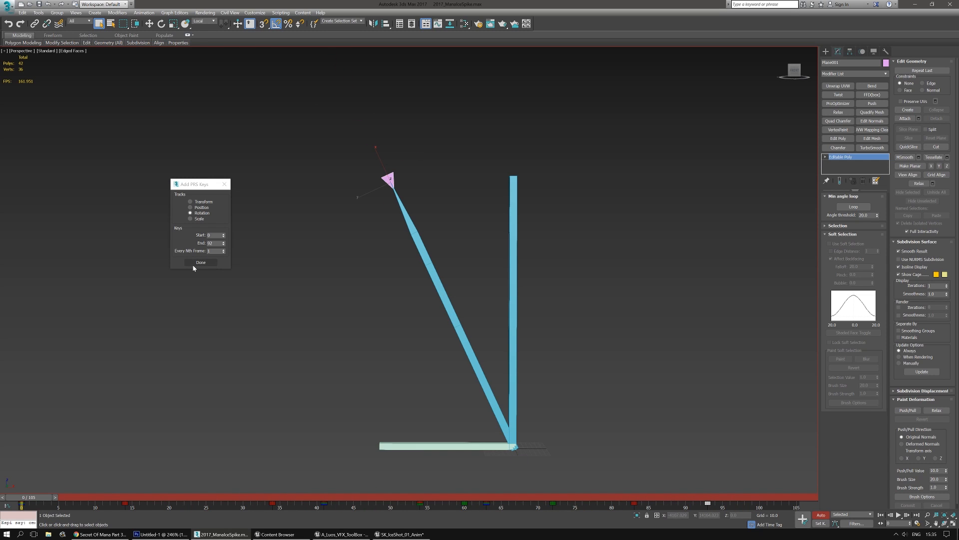
# Step: Add rotation keys to the selected plane up to frame 94 with Add PRS Keys
pyautogui.doubleClick(212, 242)
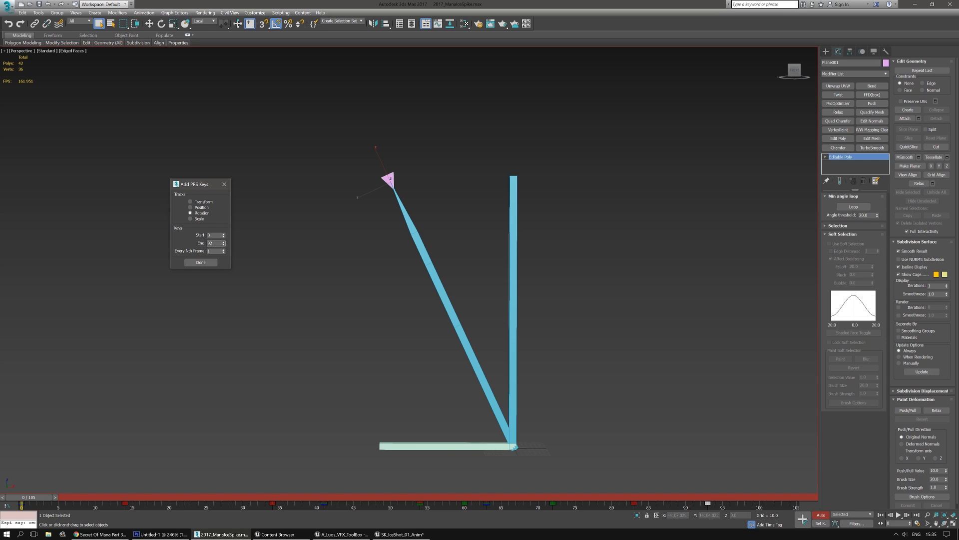
pyautogui.write('94')
pyautogui.click(200, 263)
# Step: Export the rekeyed animation over SK_IceShot_01.FBX with Bake Animation on and Curve Filters off
pyautogui.click(8, 6)
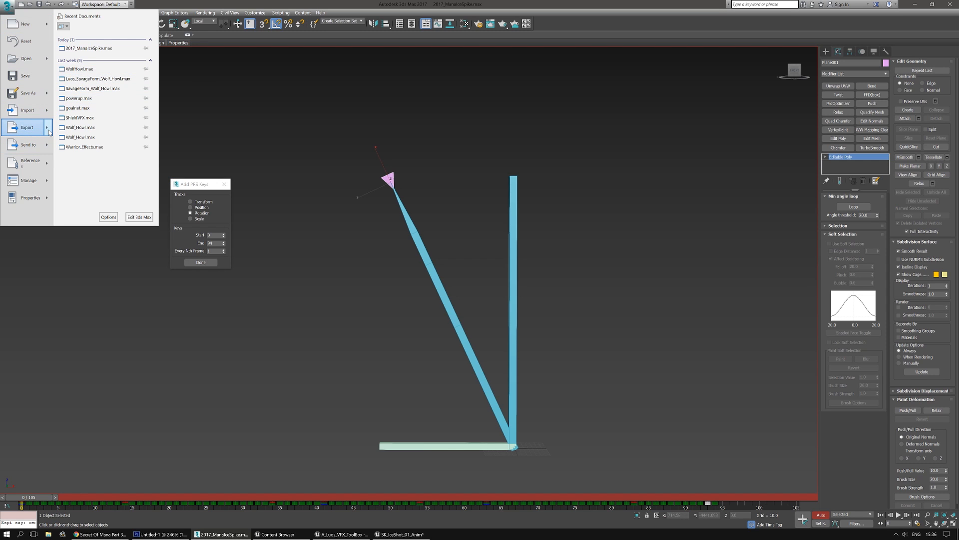
pyautogui.click(82, 70)
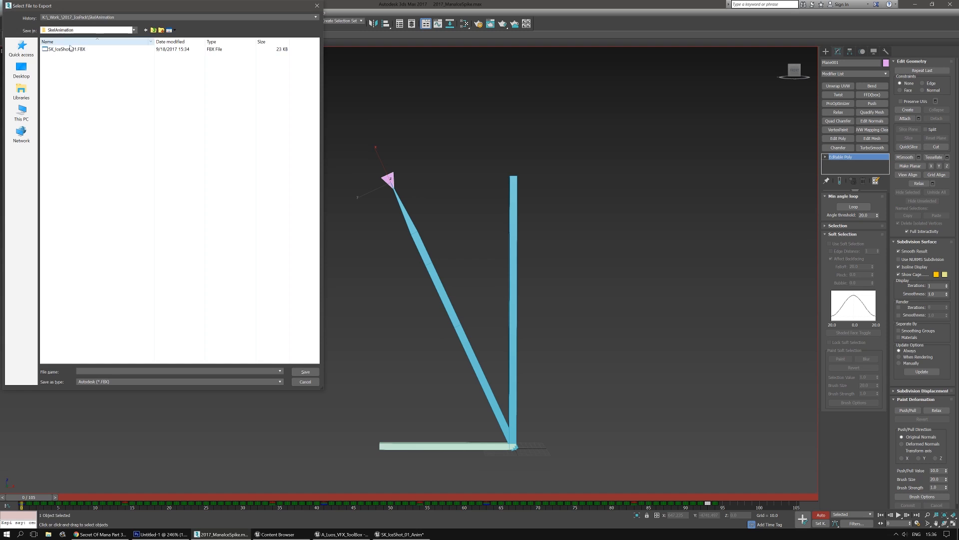
pyautogui.doubleClick(70, 48)
pyautogui.click(505, 299)
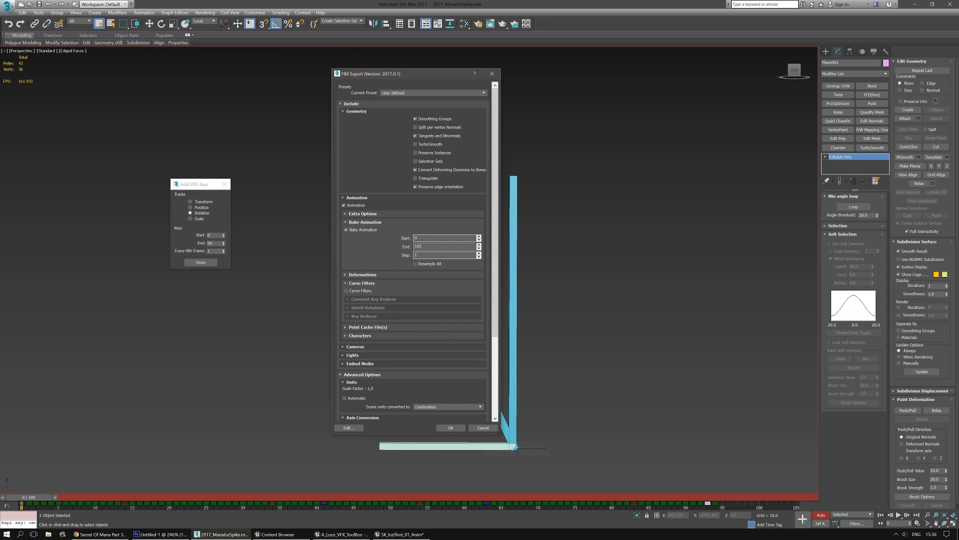
pyautogui.click(429, 246)
pyautogui.click(450, 427)
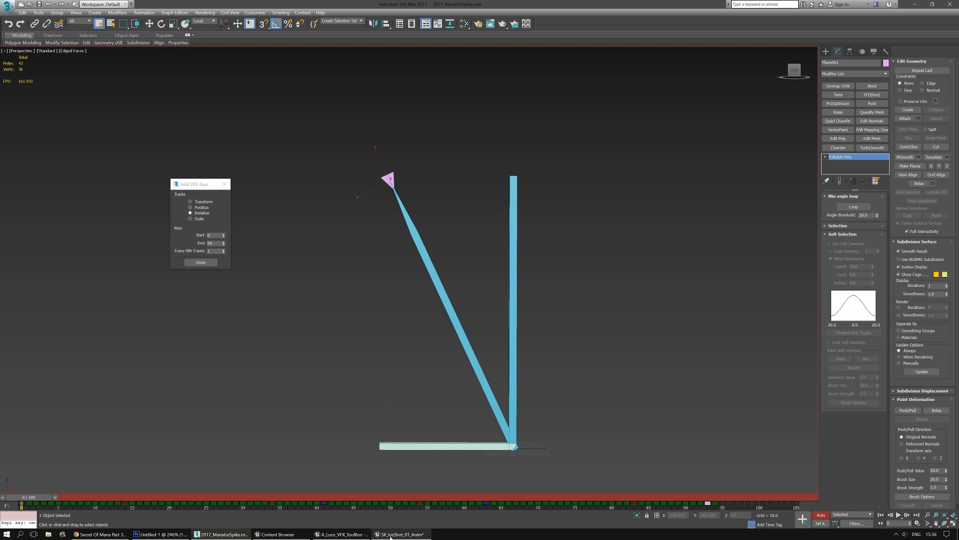
# Step: Switch to Unreal Editor and import SK_IceShot_01.FBX over the existing asset in the IceCaster folder with Import All
pyautogui.click(391, 535)
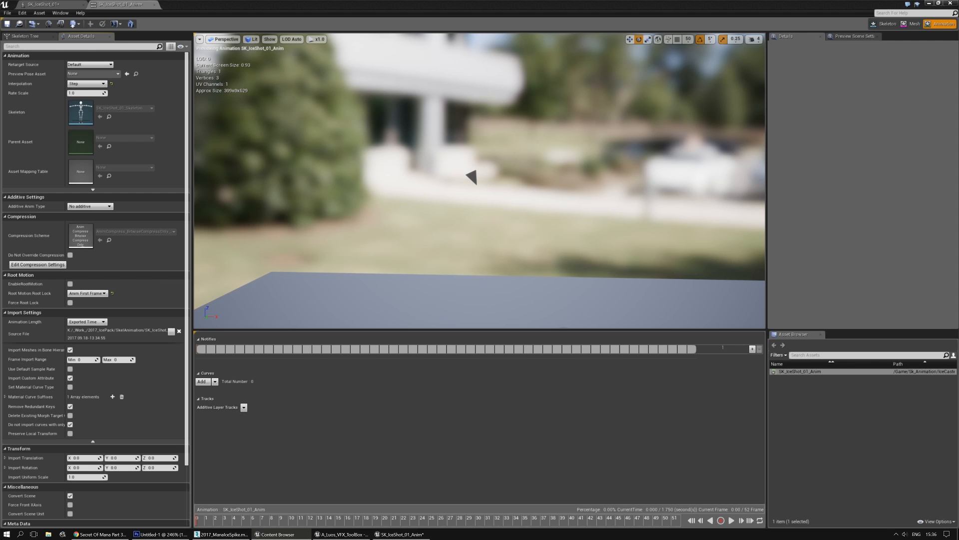
pyautogui.click(281, 534)
pyautogui.click(247, 148)
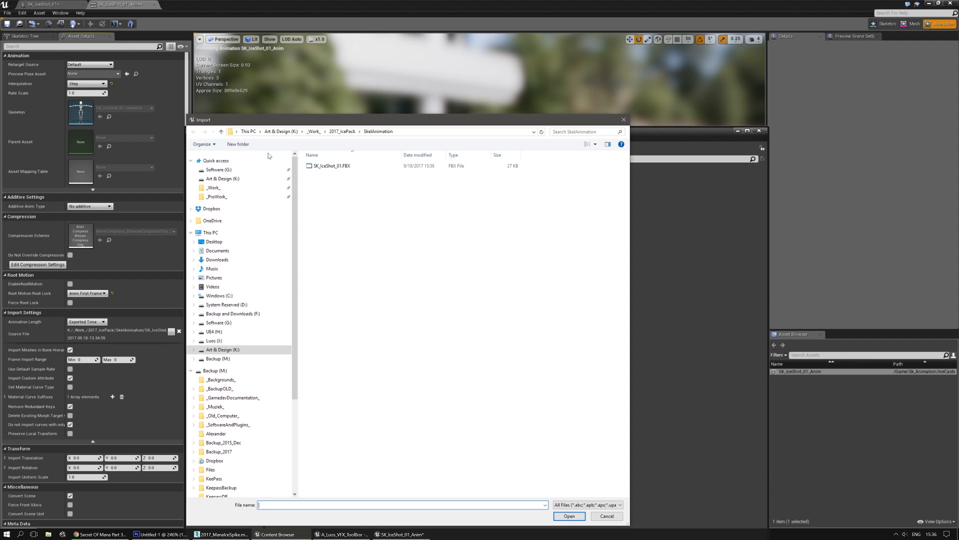
pyautogui.doubleClick(332, 164)
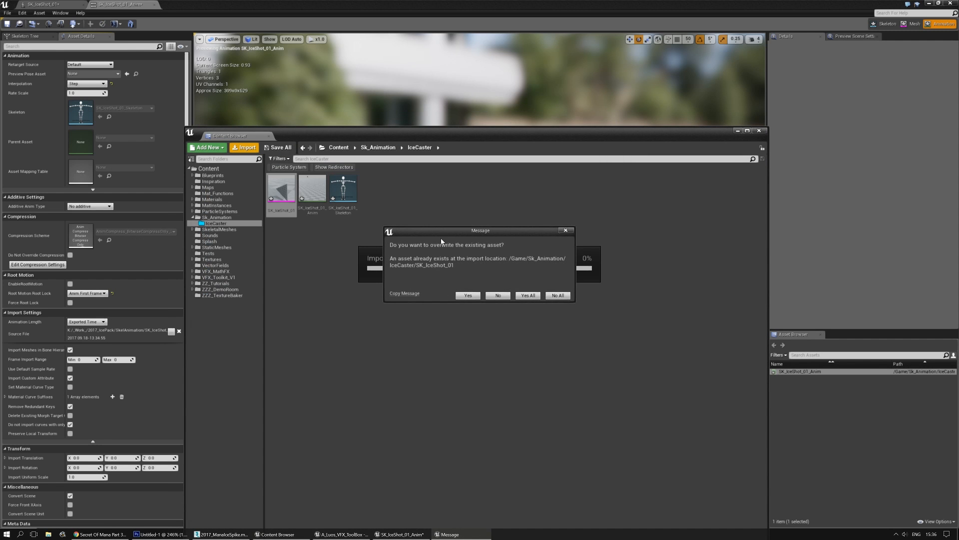
pyautogui.click(467, 296)
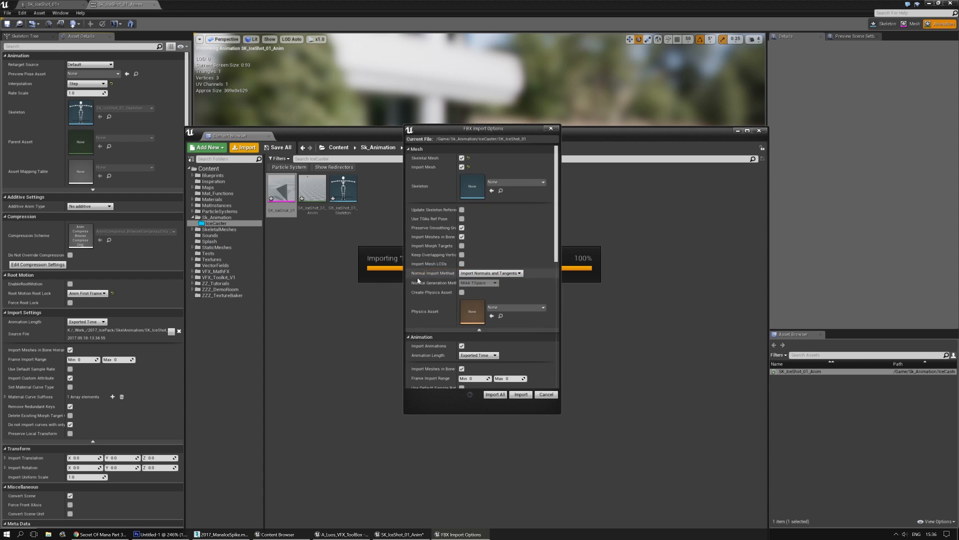
pyautogui.click(494, 397)
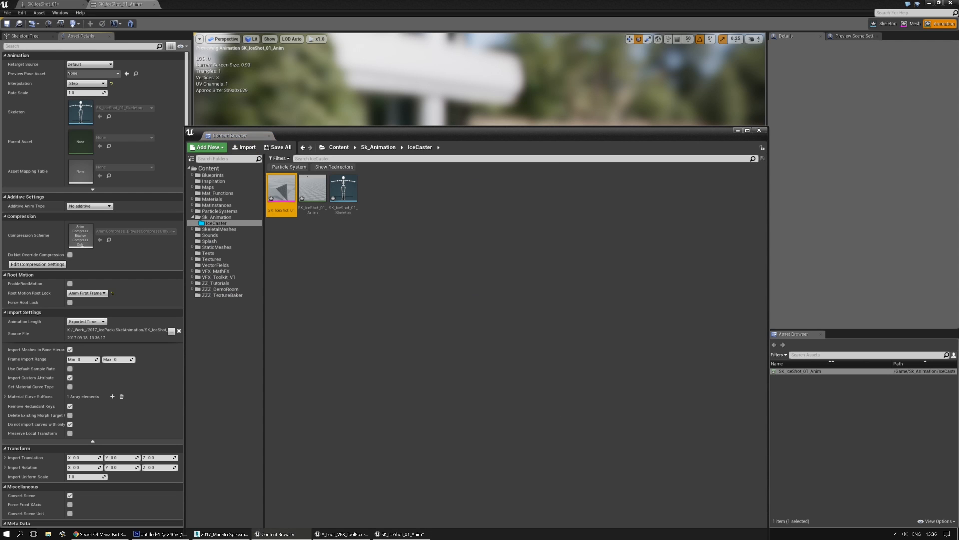
pyautogui.moveTo(422, 134); pyautogui.dragTo(0, 107)
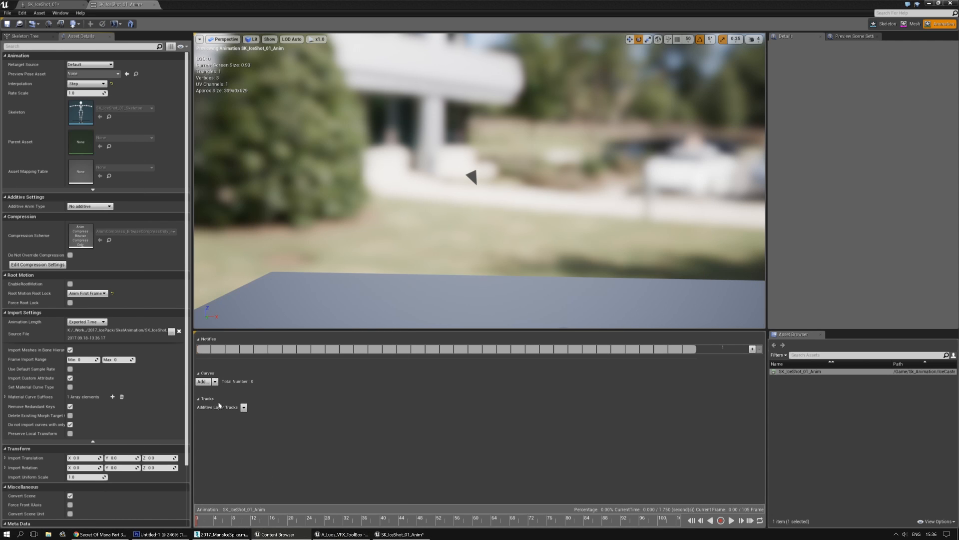
# Step: Scrub through the reimported SK_IceShot_01_Anim, return to its start, and play it in the preview
pyautogui.moveTo(199, 521); pyautogui.dragTo(632, 535)
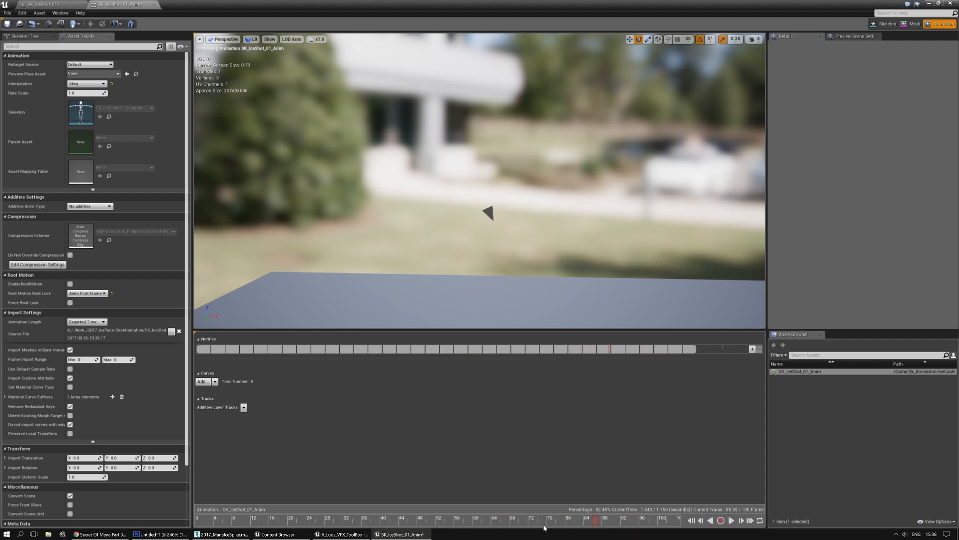
pyautogui.moveTo(545, 528); pyautogui.dragTo(668, 519)
pyautogui.click(691, 520)
pyautogui.click(732, 520)
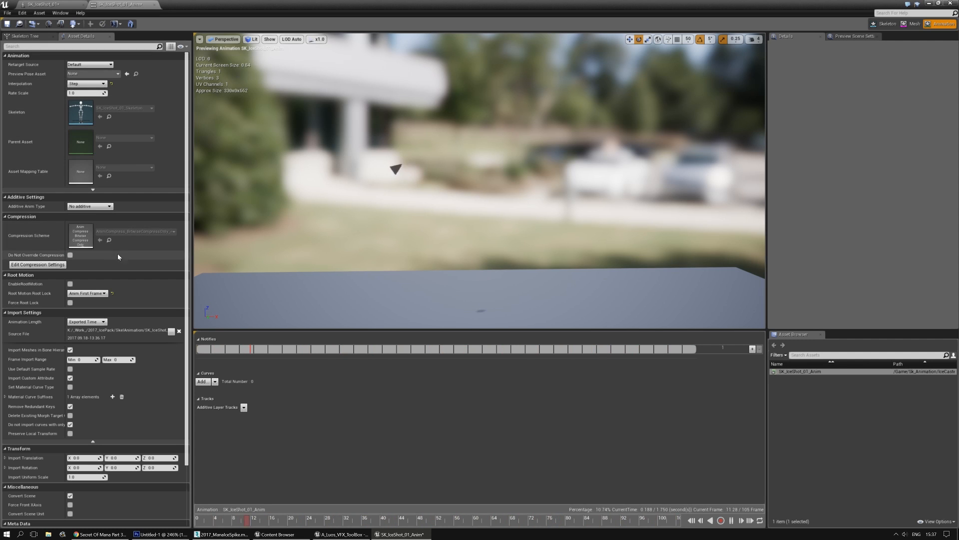
# Step: Open the ice shot skeleton and add a socket to the Plane001 bone, keeping the default name Plane001Socket
pyautogui.click(42, 3)
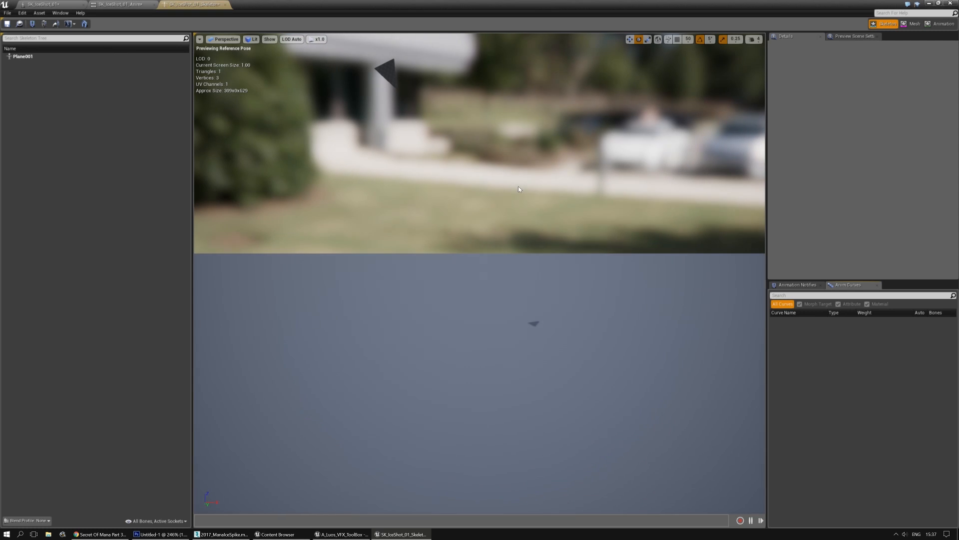
pyautogui.click(29, 59)
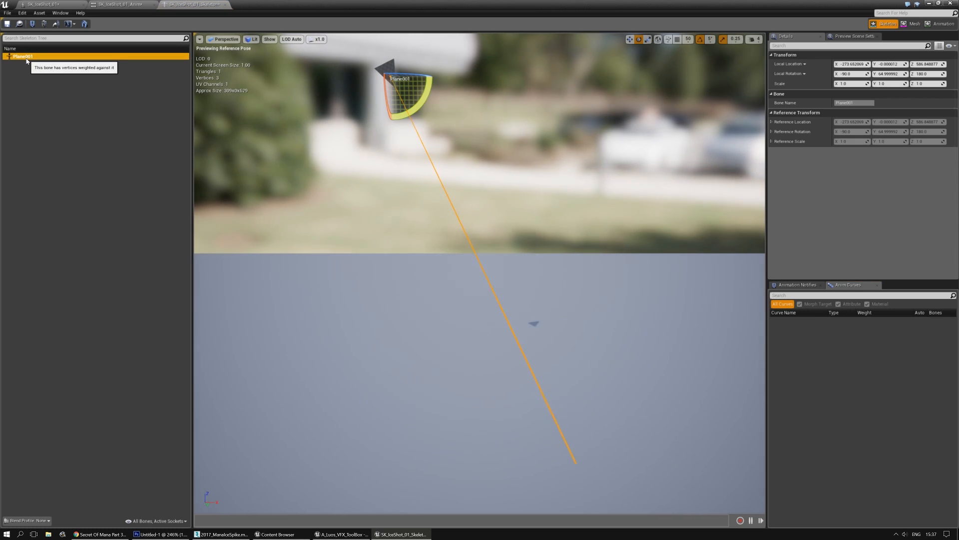
pyautogui.rightClick(29, 57)
pyautogui.click(39, 85)
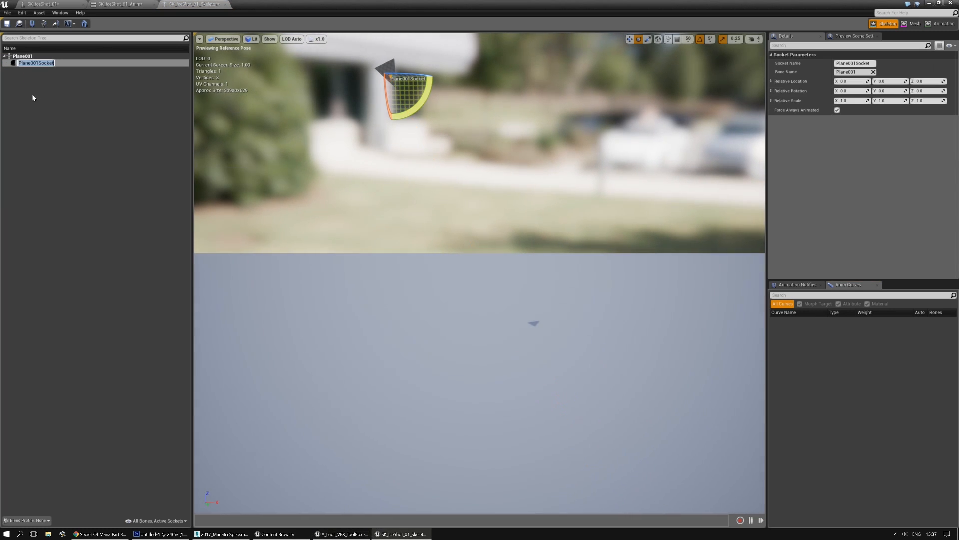
pyautogui.click(42, 65)
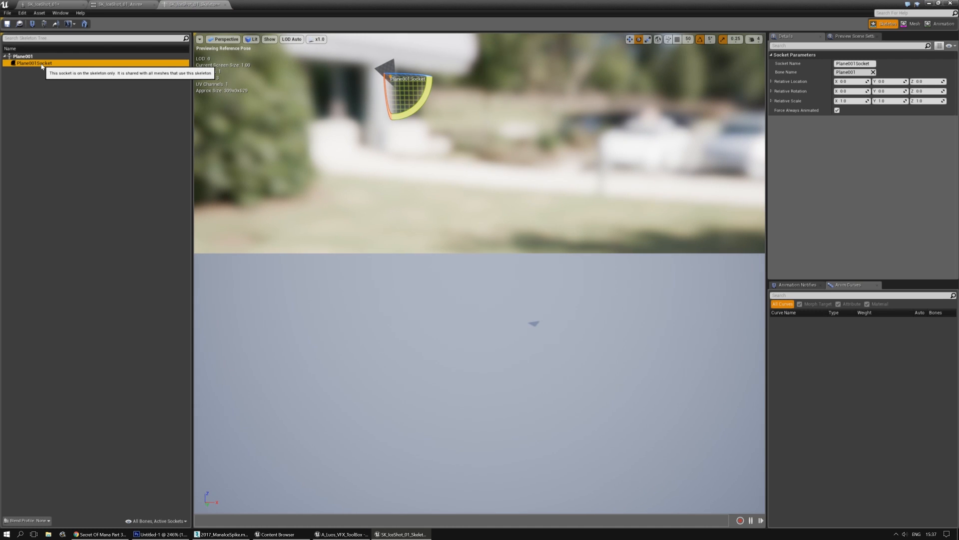
pyautogui.rightClick(42, 66)
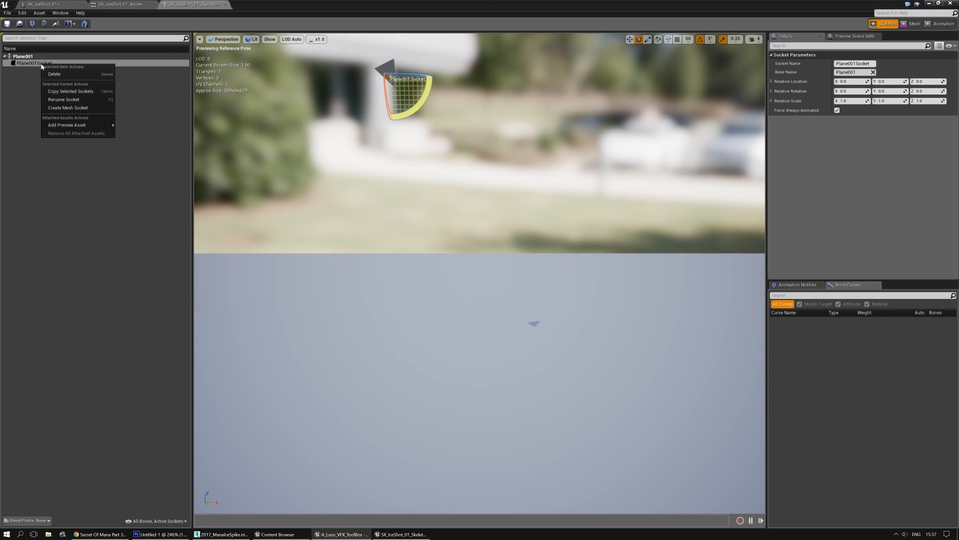
pyautogui.click(95, 187)
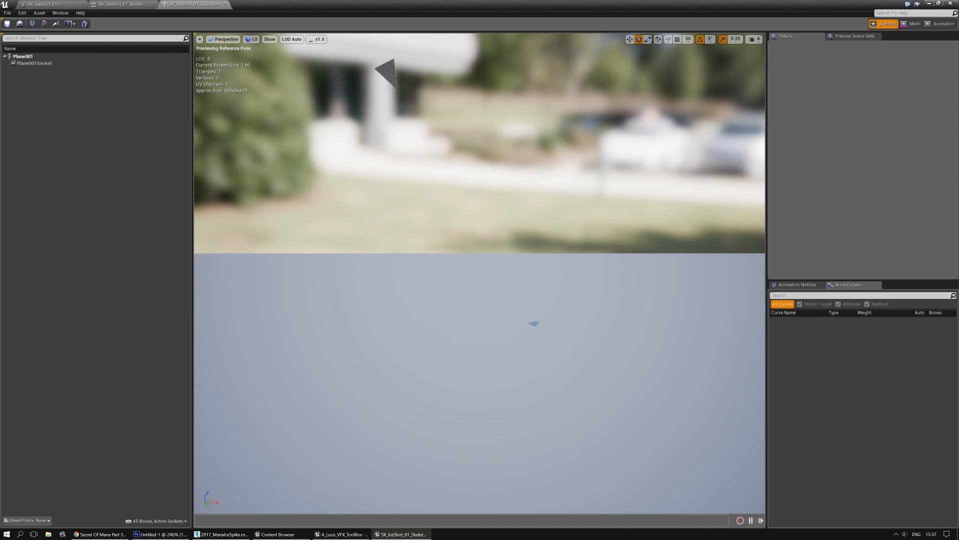
# Step: Look up the ice shard mesh Ice_SOMShard_01_LP in the StaticMeshes/IceCaster folder
pyautogui.moveTo(0, 114); pyautogui.dragTo(370, 101)
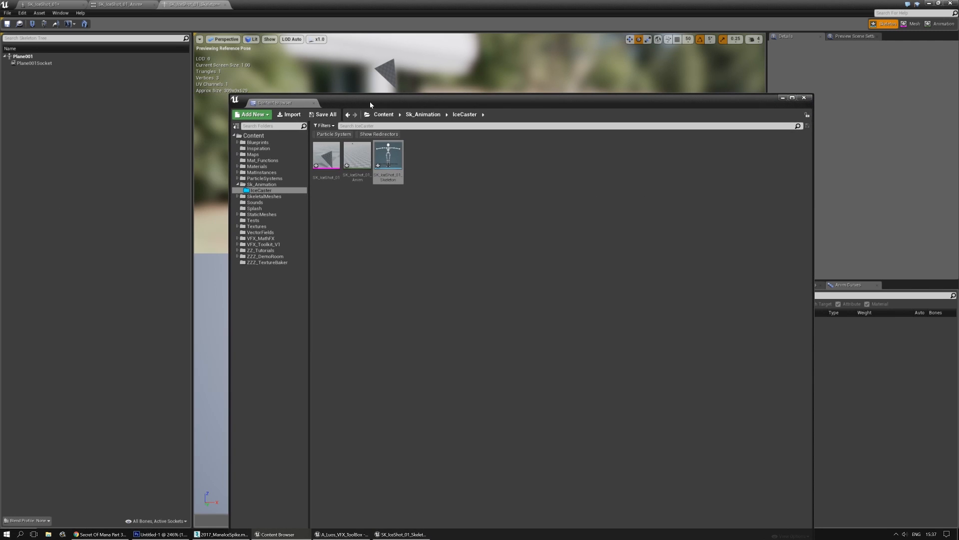
pyautogui.click(238, 214)
pyautogui.click(266, 270)
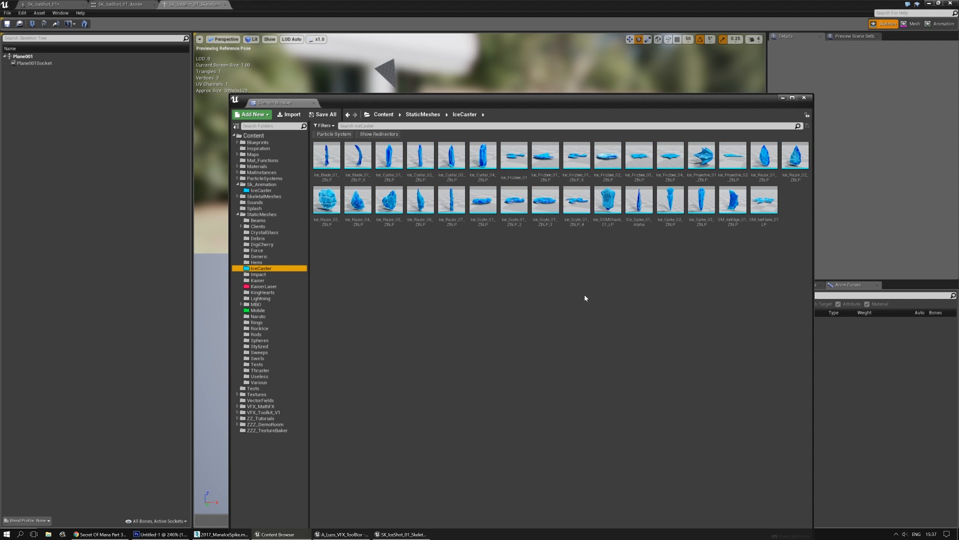
pyautogui.click(607, 200)
pyautogui.moveTo(654, 102); pyautogui.dragTo(0, 95)
# Step: Attach Ice_SOMShard_01_LP to Plane001Socket as a preview asset, searching for "Ice_so"
pyautogui.click(48, 70)
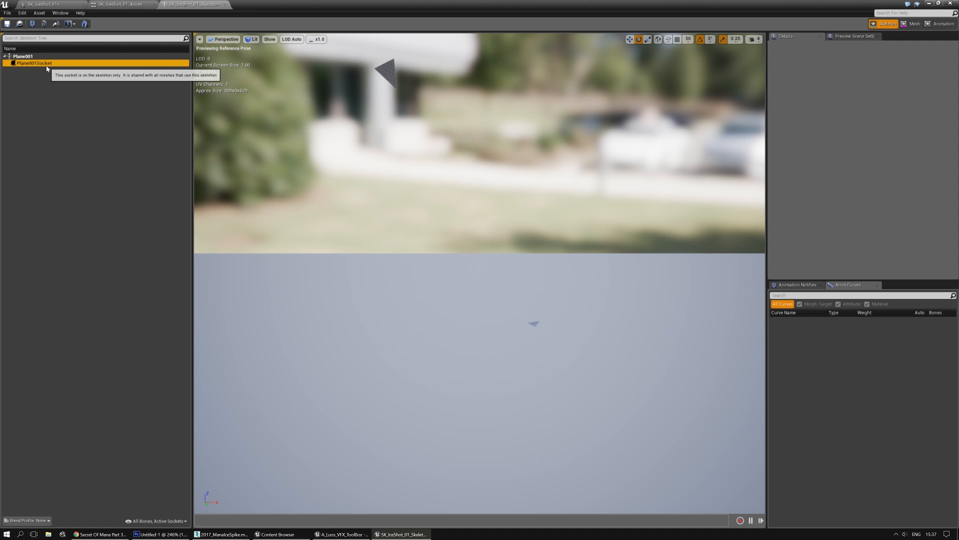
pyautogui.rightClick(47, 68)
pyautogui.moveTo(83, 128)
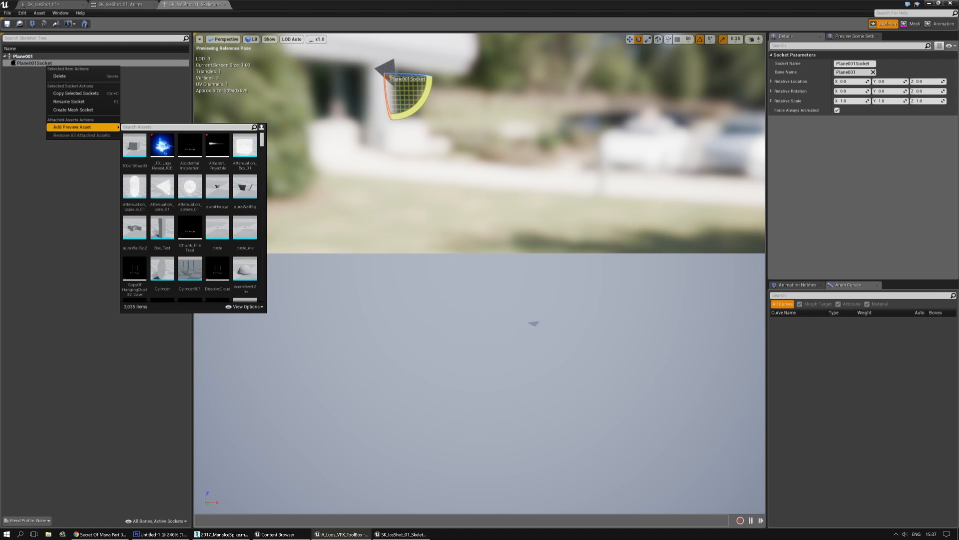
pyautogui.write('Ice_so')
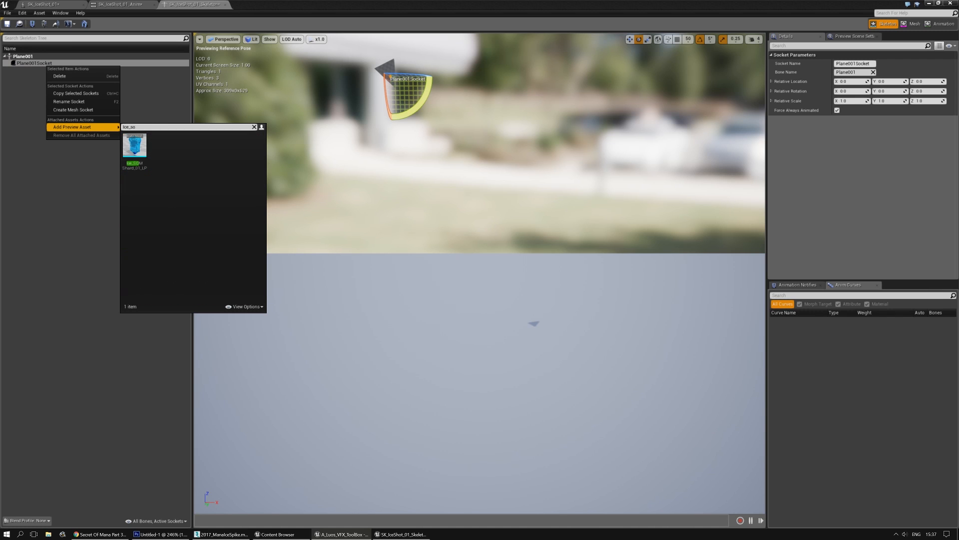
pyautogui.click(140, 157)
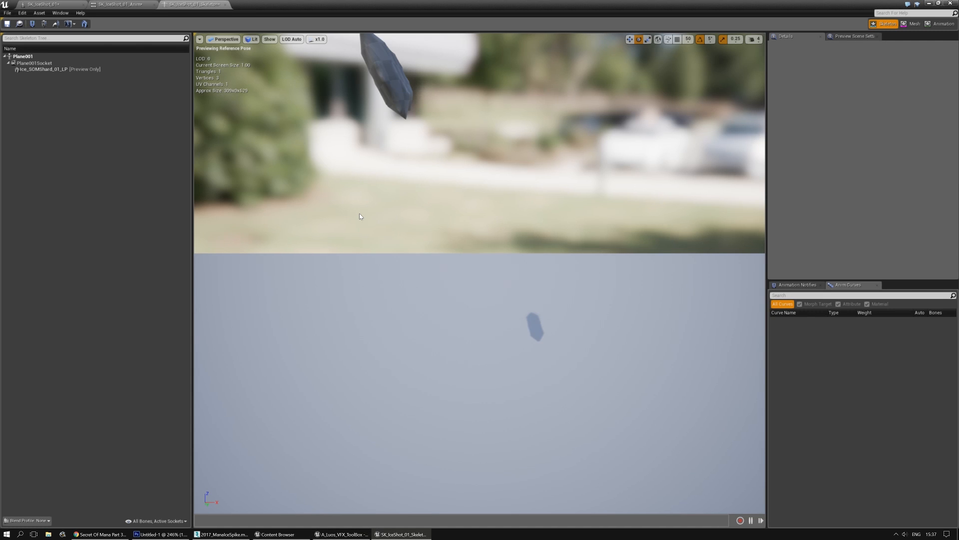
# Step: Rotate Plane001Socket to about X 91, Y -1.8, Z -87.6 degrees to orient the attached ice shard
pyautogui.moveTo(359, 217)
pyautogui.mouseDown(button='right')
pyautogui.moveTo(322, 172)
pyautogui.moveTo(375, 210)
pyautogui.mouseUp(button='right')
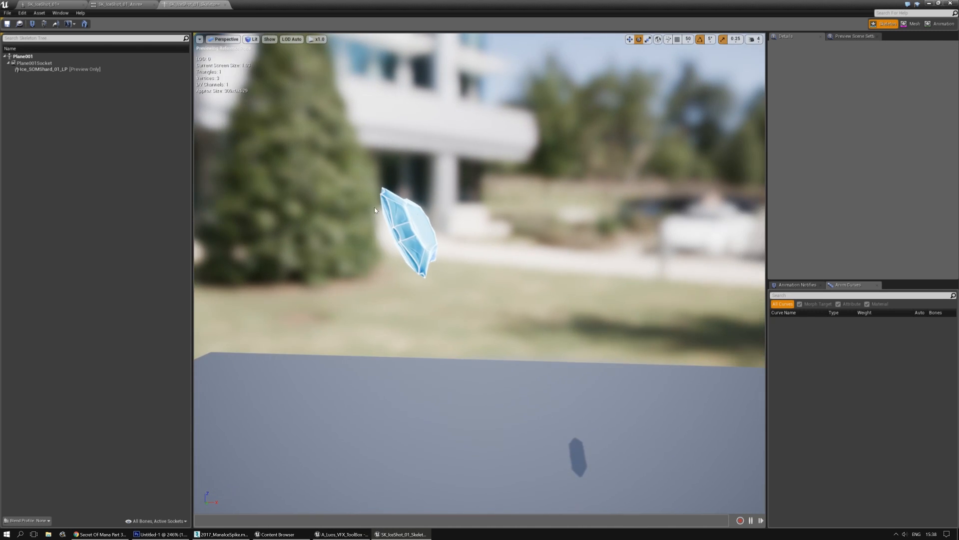
pyautogui.click(45, 62)
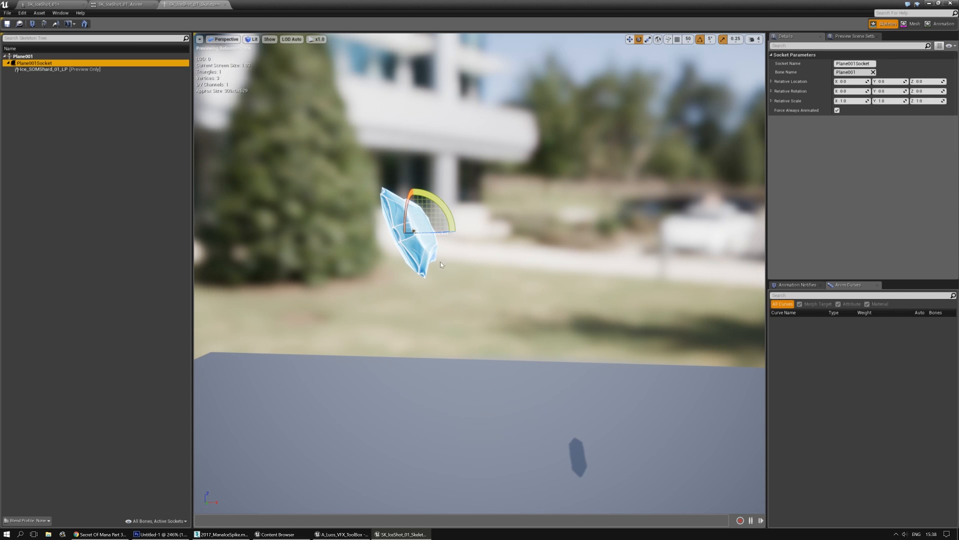
pyautogui.moveTo(428, 232)
pyautogui.mouseDown()
pyautogui.moveTo(469, 229)
pyautogui.moveTo(408, 231)
pyautogui.moveTo(454, 219)
pyautogui.moveTo(463, 234)
pyautogui.moveTo(413, 231)
pyautogui.moveTo(454, 225)
pyautogui.moveTo(413, 231)
pyautogui.mouseUp()
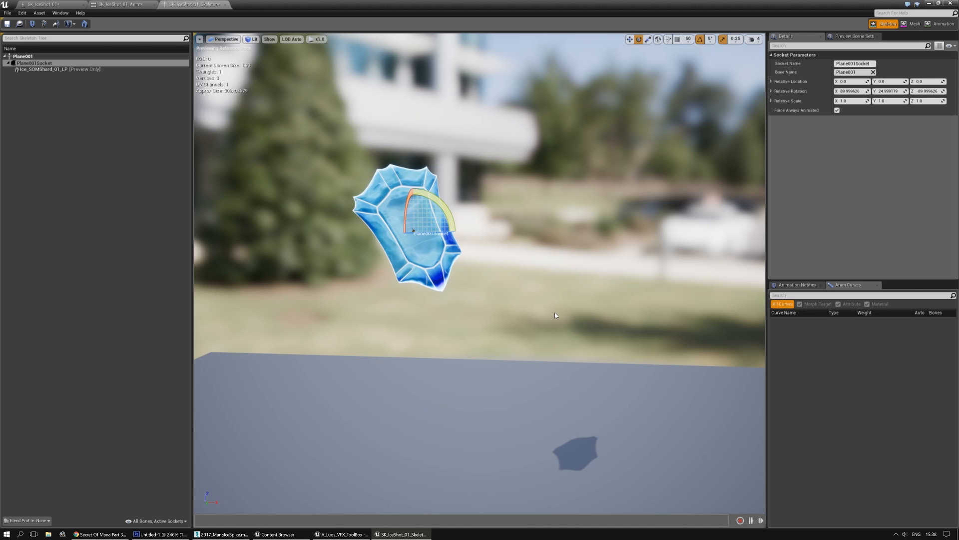
pyautogui.moveTo(479, 270); pyautogui.dragTo(480, 269, button='right')
pyautogui.moveTo(515, 327); pyautogui.dragTo(515, 327, button='right')
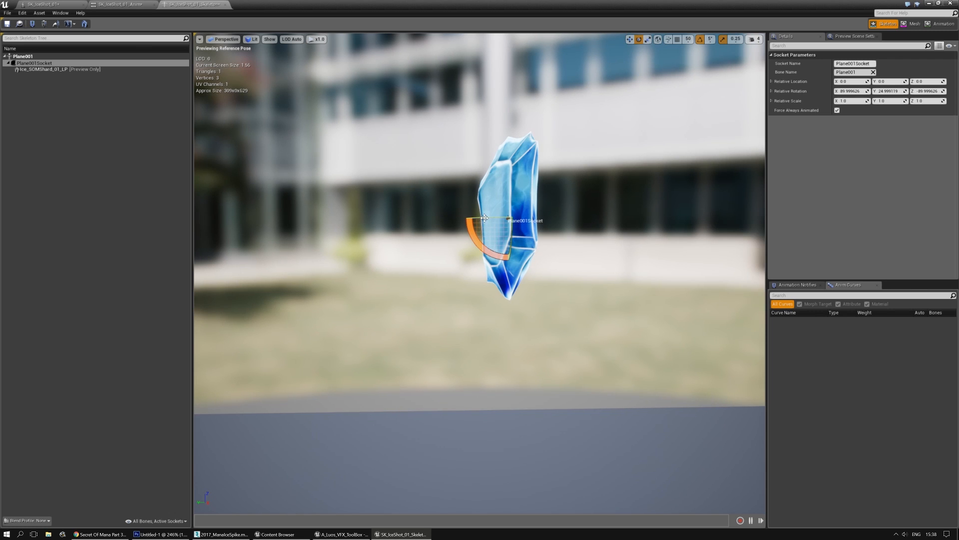
pyautogui.moveTo(485, 218); pyautogui.dragTo(476, 233)
pyautogui.press('w')
pyautogui.moveTo(476, 233); pyautogui.dragTo(414, 339, button='right')
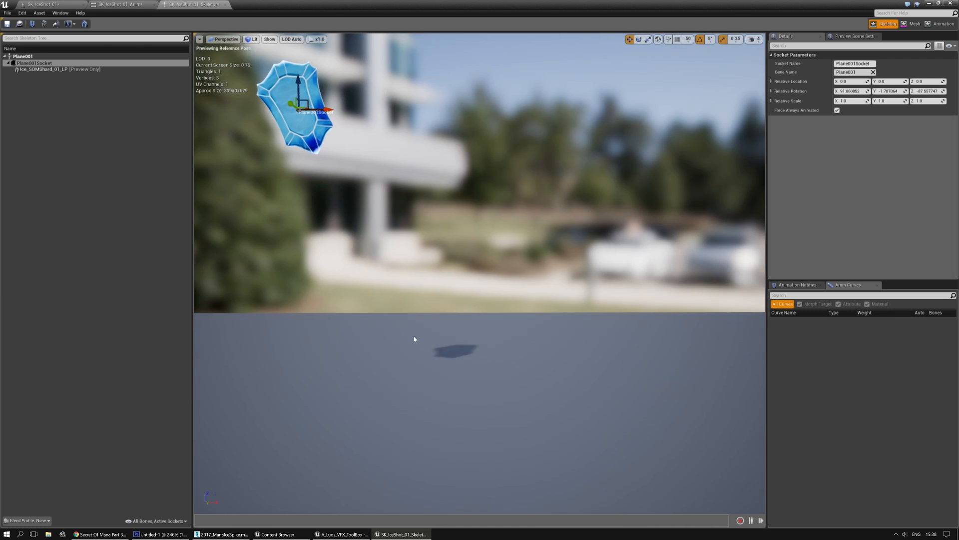
pyautogui.click(128, 5)
pyautogui.click(191, 5)
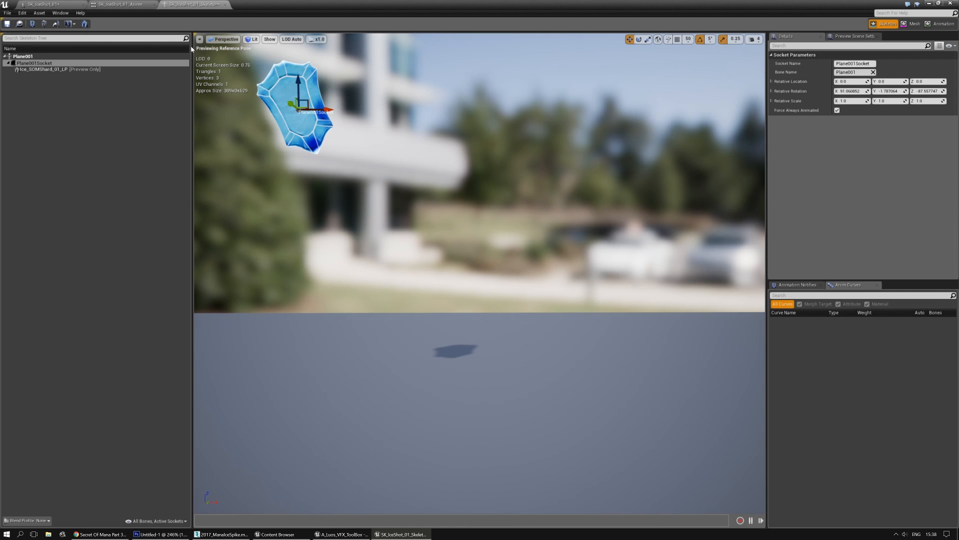
pyautogui.moveTo(419, 250); pyautogui.dragTo(701, 310, button='right')
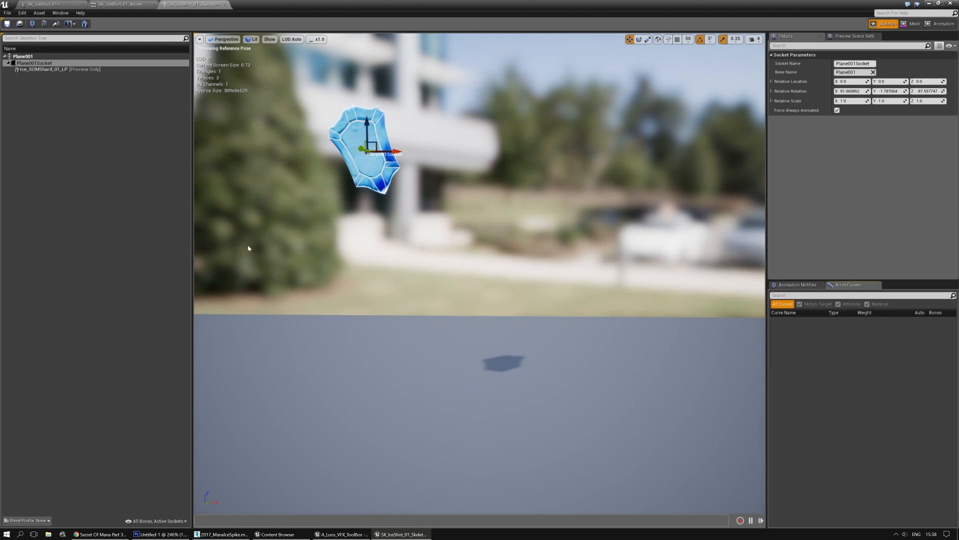
pyautogui.moveTo(250, 248); pyautogui.dragTo(218, 246, button='right')
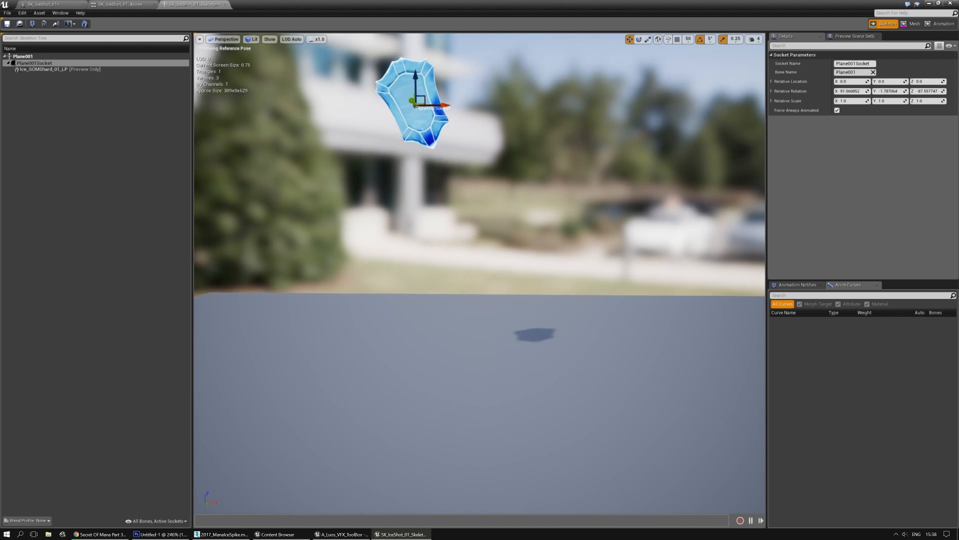
pyautogui.moveTo(365, 274); pyautogui.dragTo(366, 274, button='right')
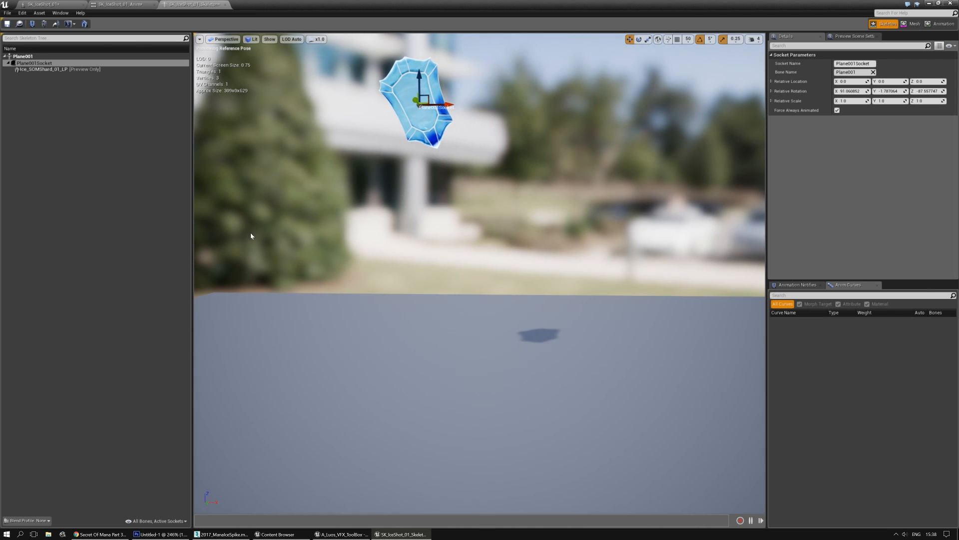
# Step: Examine the asset details of SK_IceShot_01_Anim, including the choices for its Preview Pose Asset
pyautogui.click(125, 4)
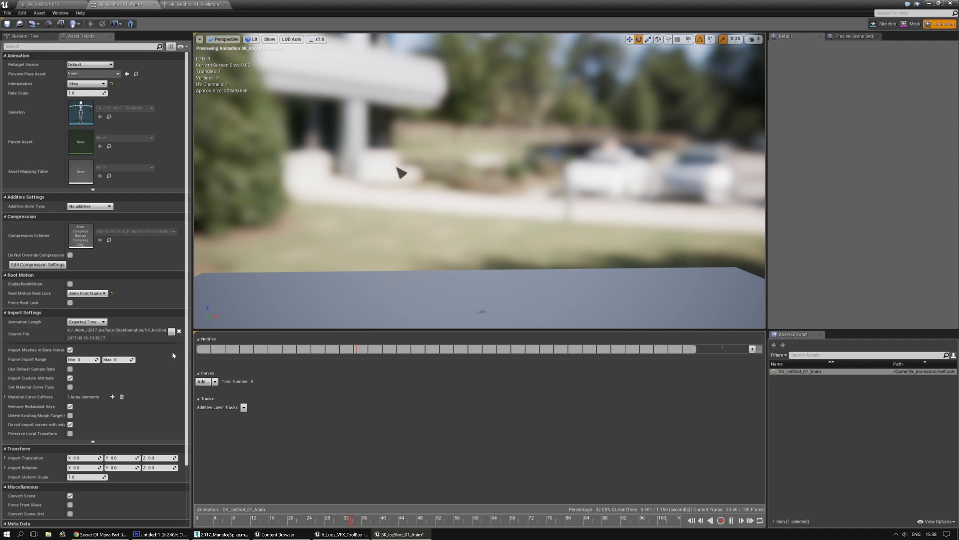
pyautogui.scroll(-2, 183, 446)
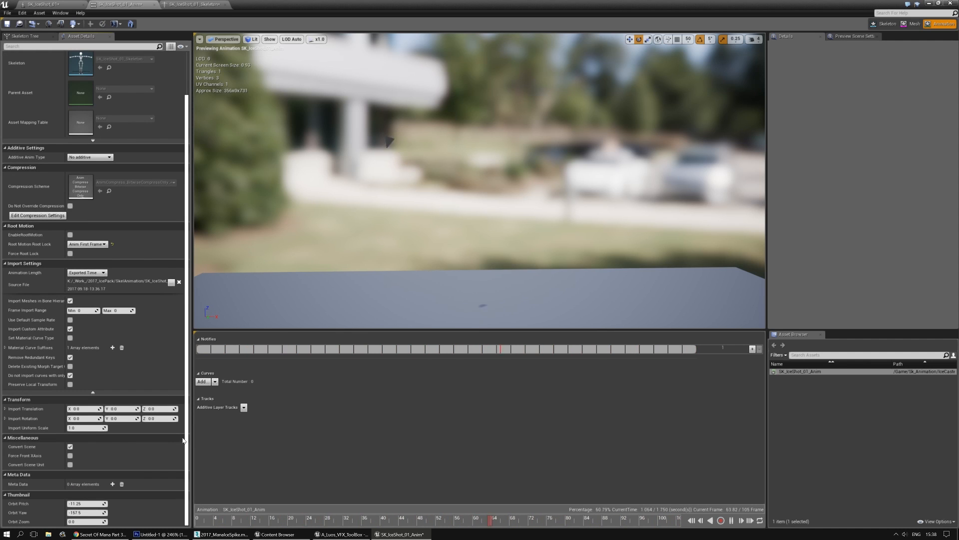
pyautogui.moveTo(185, 429); pyautogui.dragTo(186, 369)
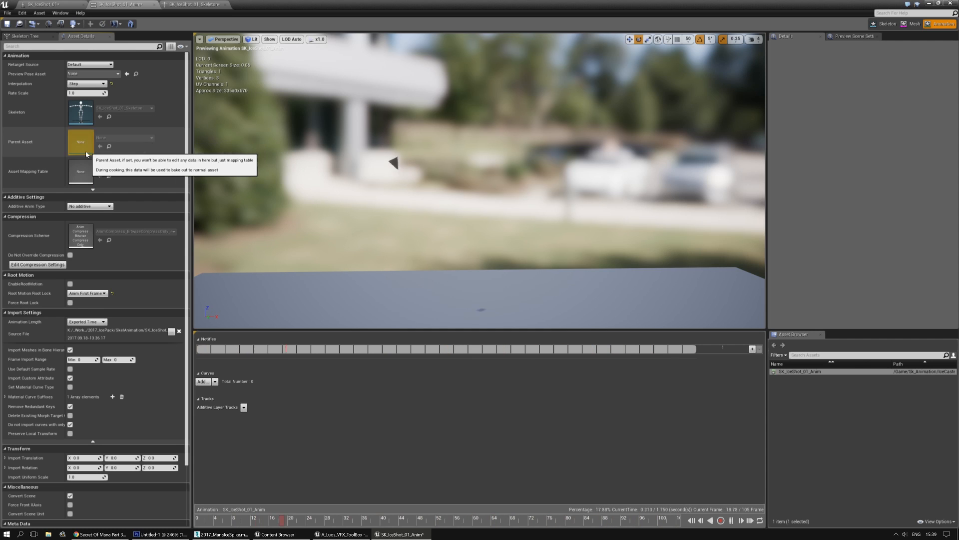
pyautogui.click(93, 74)
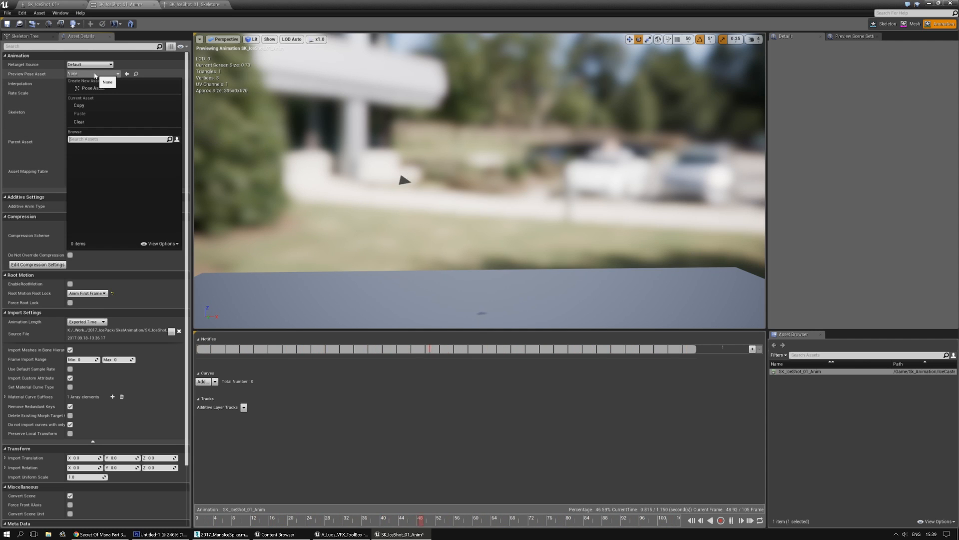
pyautogui.click(93, 73)
# Step: Attach Ice_SOMShard_01_LP to Plane001Socket again as a preview asset, searching for "soms", and watch it follow the animation
pyautogui.click(27, 38)
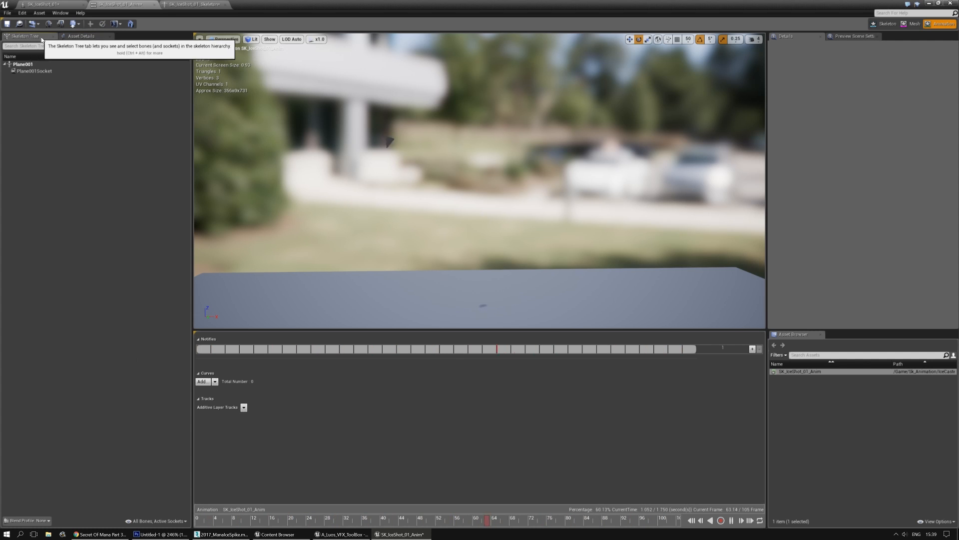
pyautogui.click(27, 73)
pyautogui.rightClick(26, 73)
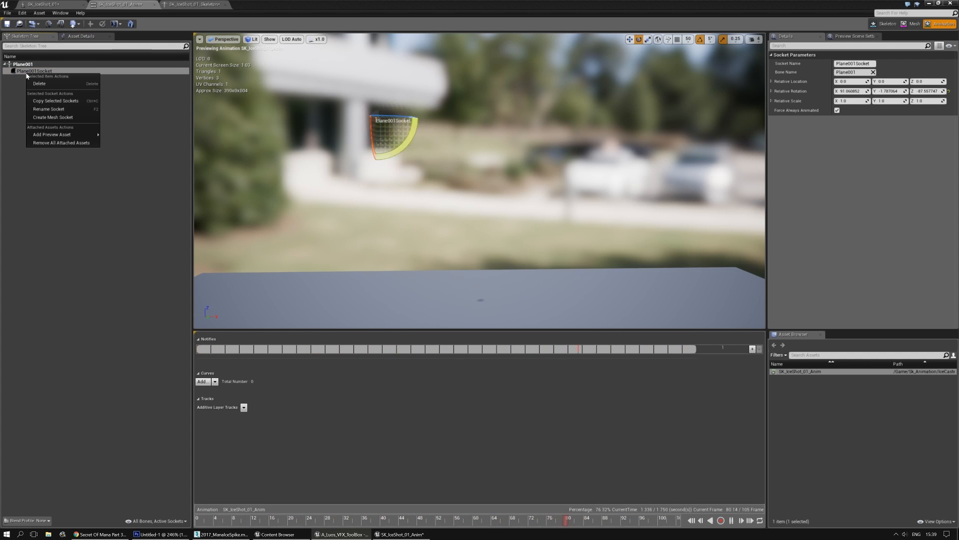
pyautogui.moveTo(52, 136)
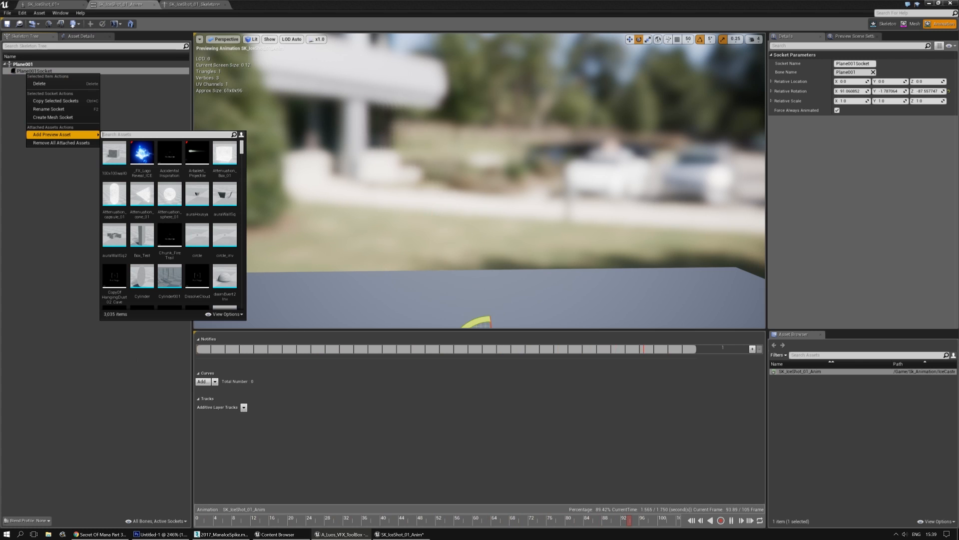
pyautogui.write('soms')
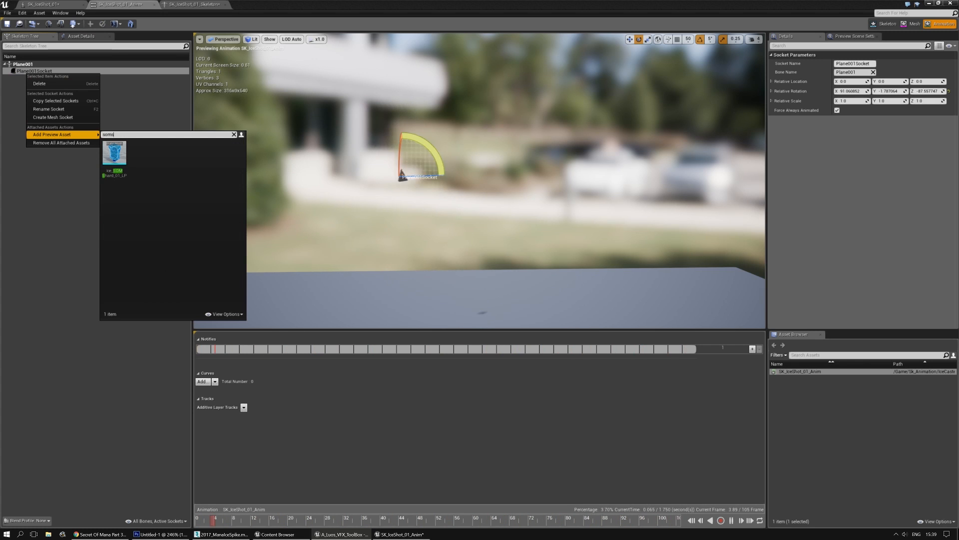
pyautogui.click(114, 152)
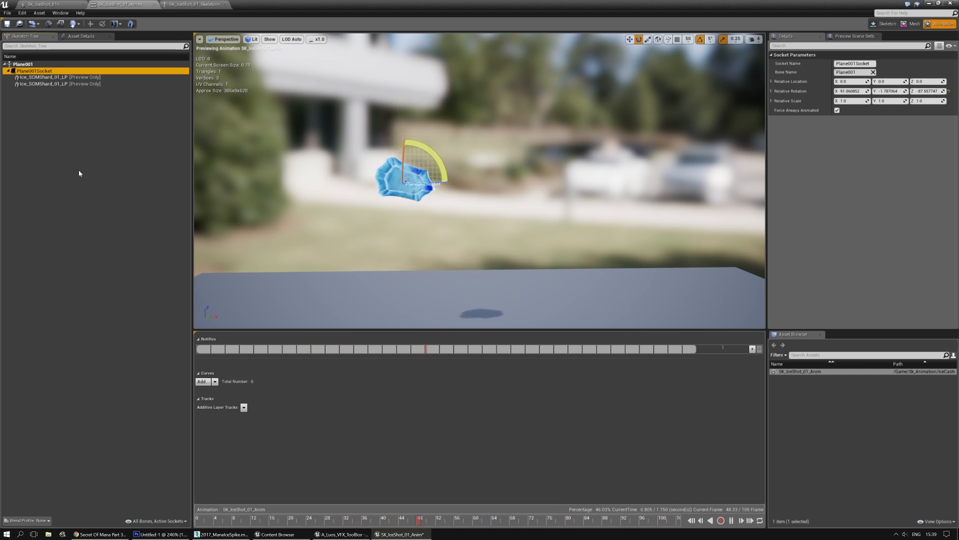
pyautogui.moveTo(561, 209); pyautogui.dragTo(557, 220)
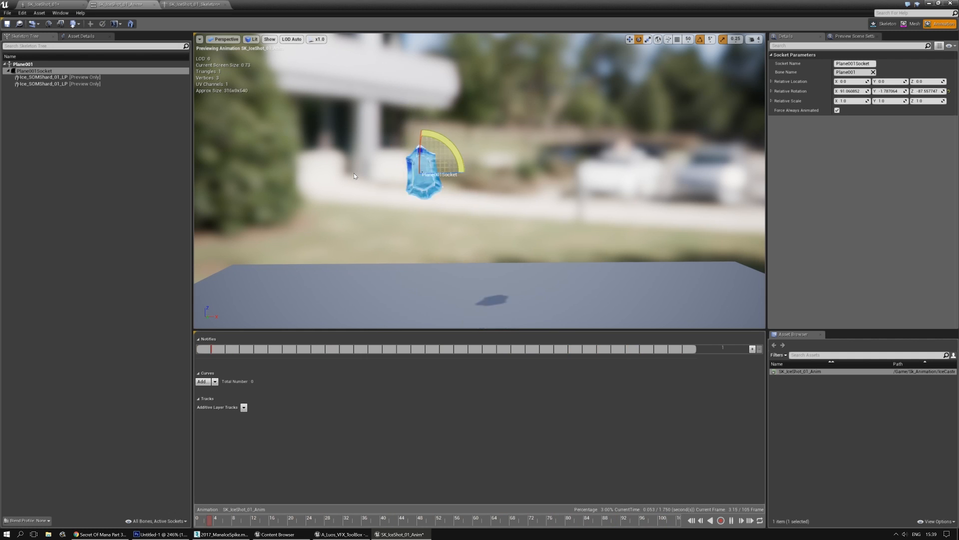
pyautogui.moveTo(385, 145); pyautogui.dragTo(378, 151)
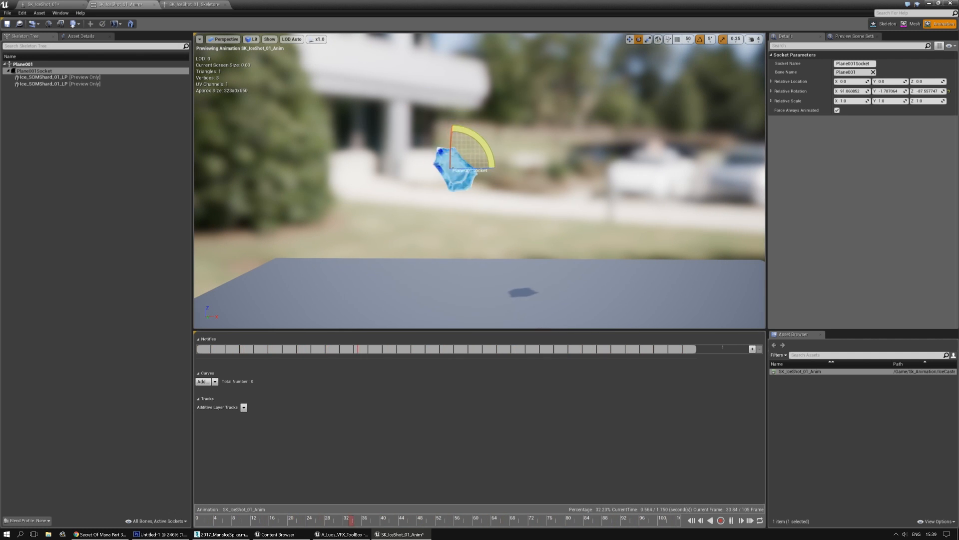
# Step: Add SM_IceFlake_01LP to Plane001Socket as another preview asset
pyautogui.rightClick(56, 73)
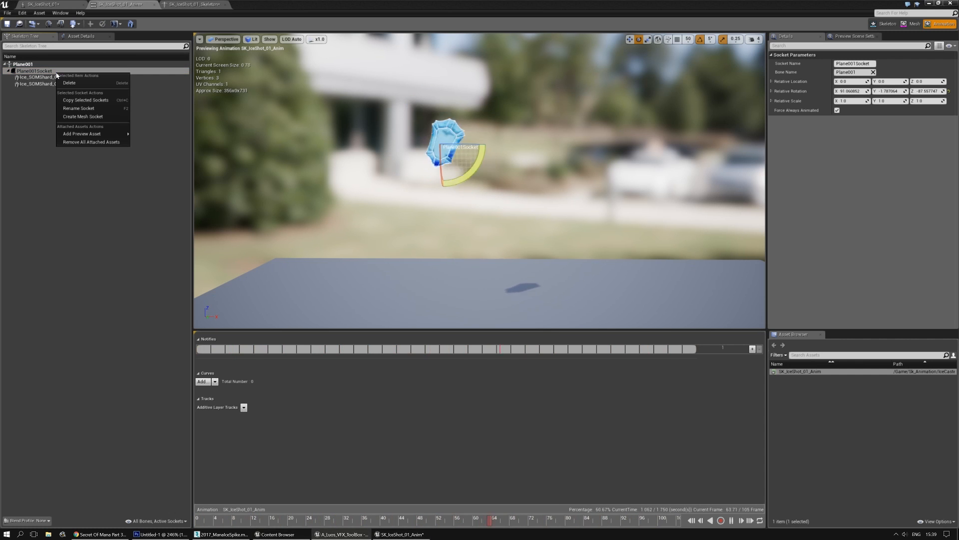
pyautogui.moveTo(86, 133)
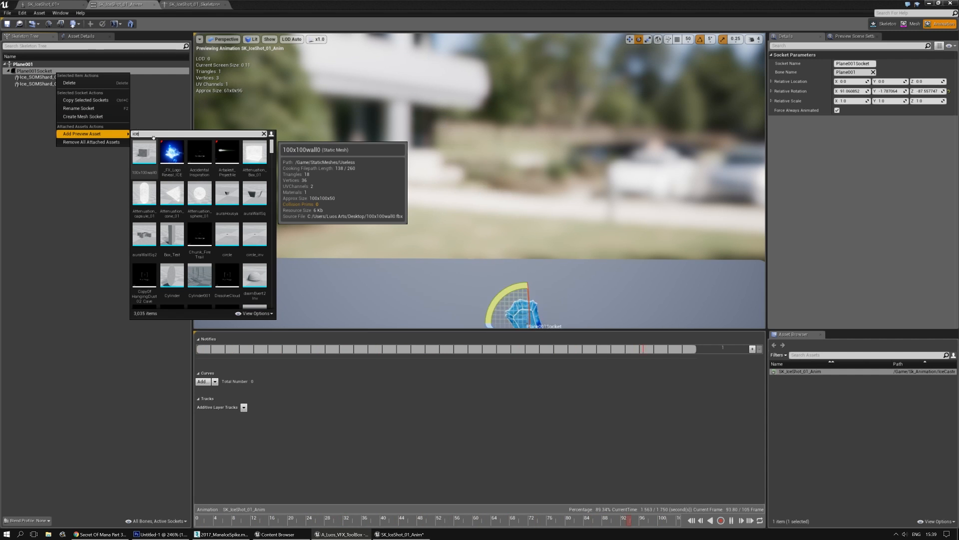
pyautogui.click(145, 165)
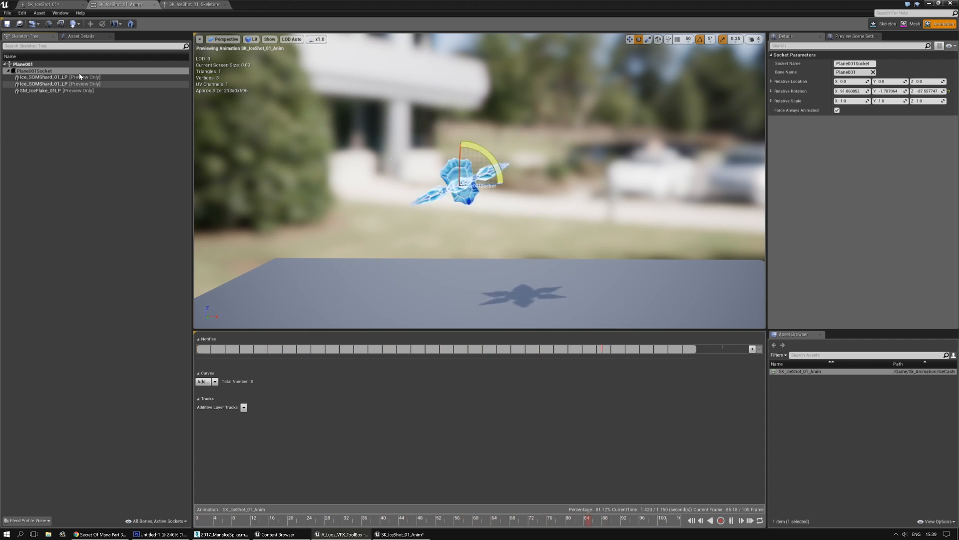
# Step: Delete both Ice_SOMShard_01_LP preview meshes and the SM_IceFlake_01LP preview mesh from Plane001Socket
pyautogui.click(57, 83)
pyautogui.rightClick(56, 85)
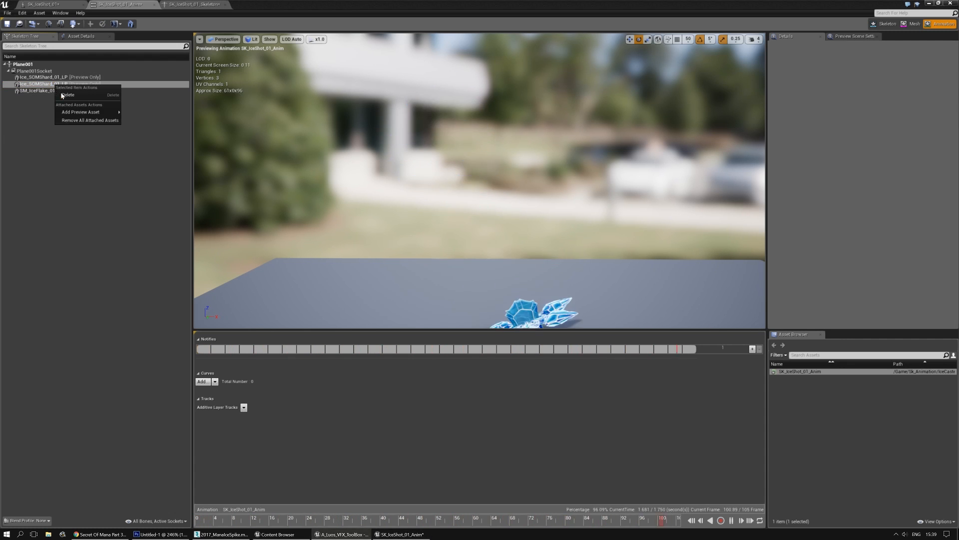
pyautogui.click(68, 95)
pyautogui.click(42, 85)
pyautogui.rightClick(43, 85)
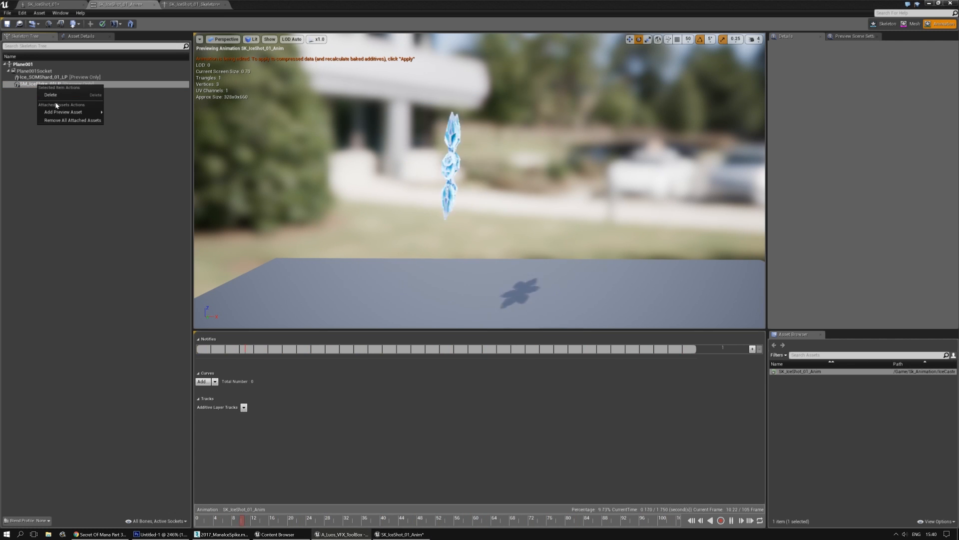
pyautogui.click(75, 94)
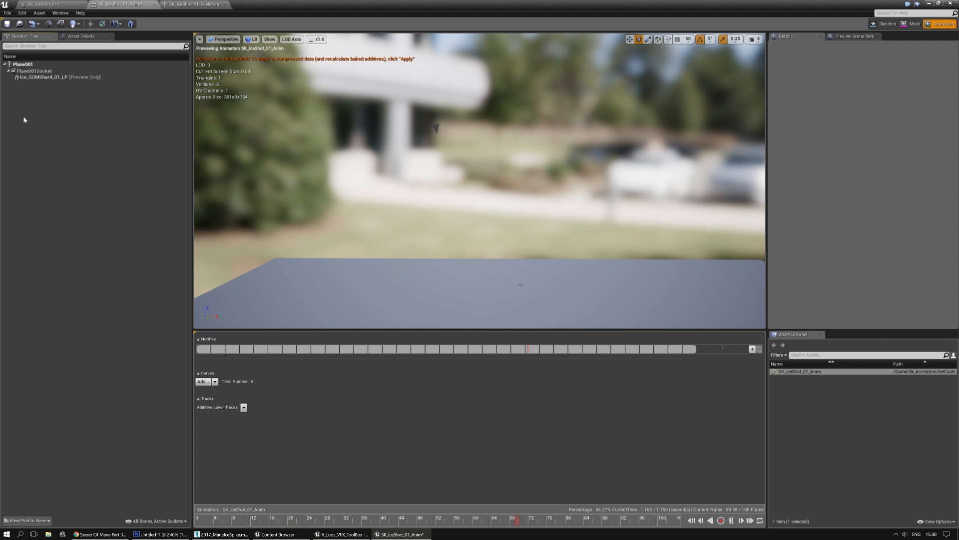
pyautogui.rightClick(38, 78)
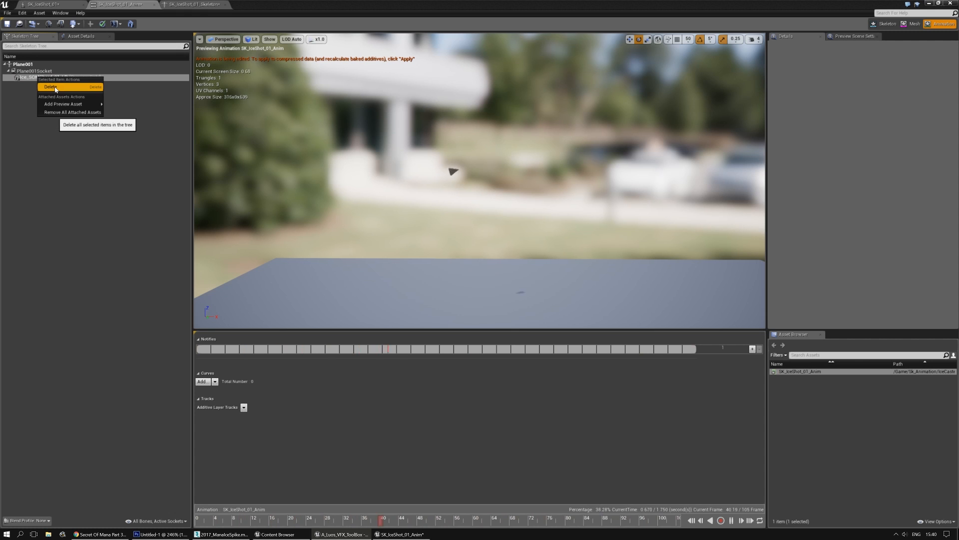
pyautogui.click(52, 87)
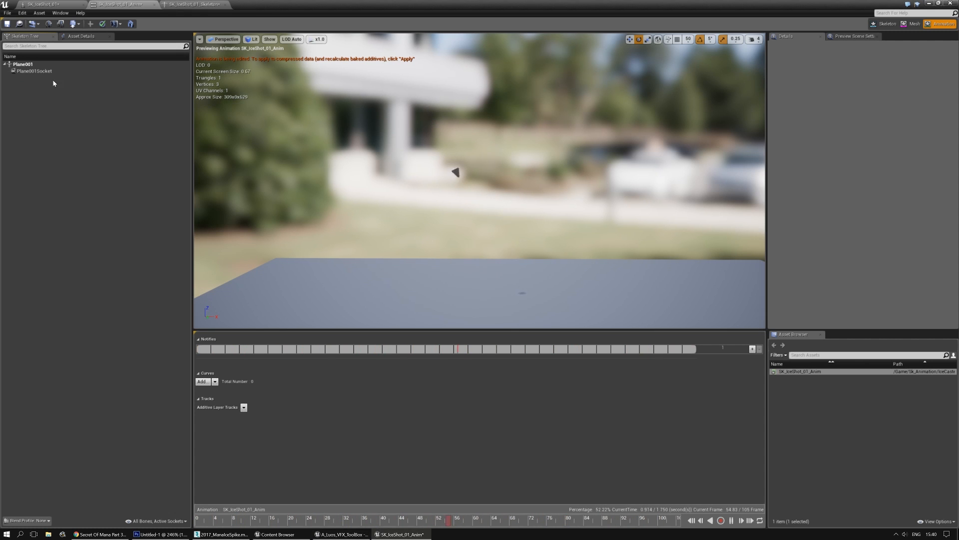
# Step: Attach Ice_Spike_02_ZBLP to Plane001Socket as a preview asset, searching for "ZBLP"
pyautogui.click(45, 73)
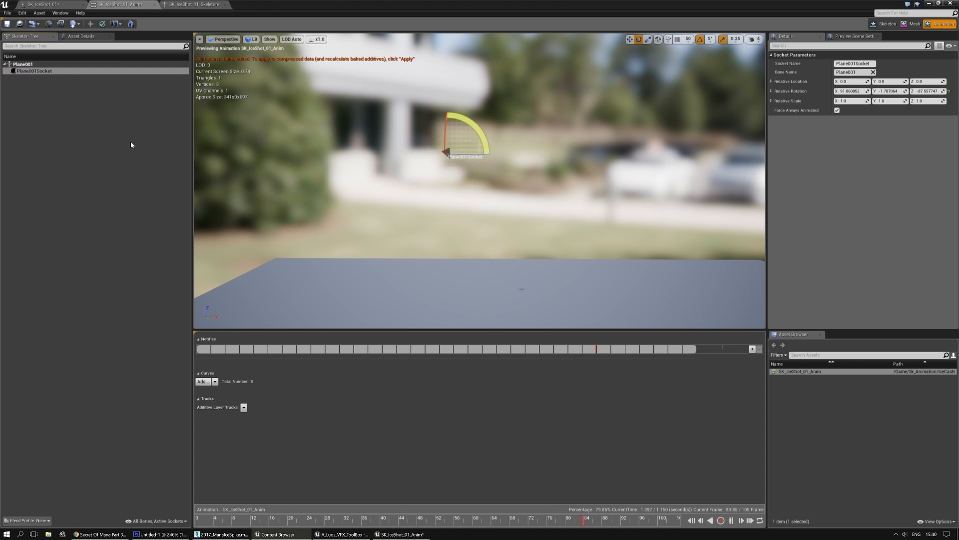
pyautogui.rightClick(55, 72)
pyautogui.moveTo(80, 131)
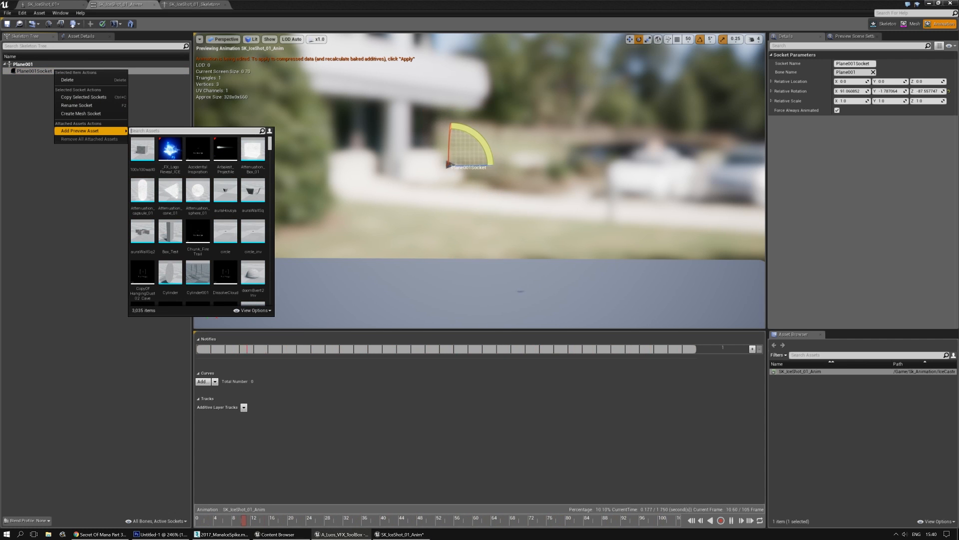
pyautogui.write('ZBLP')
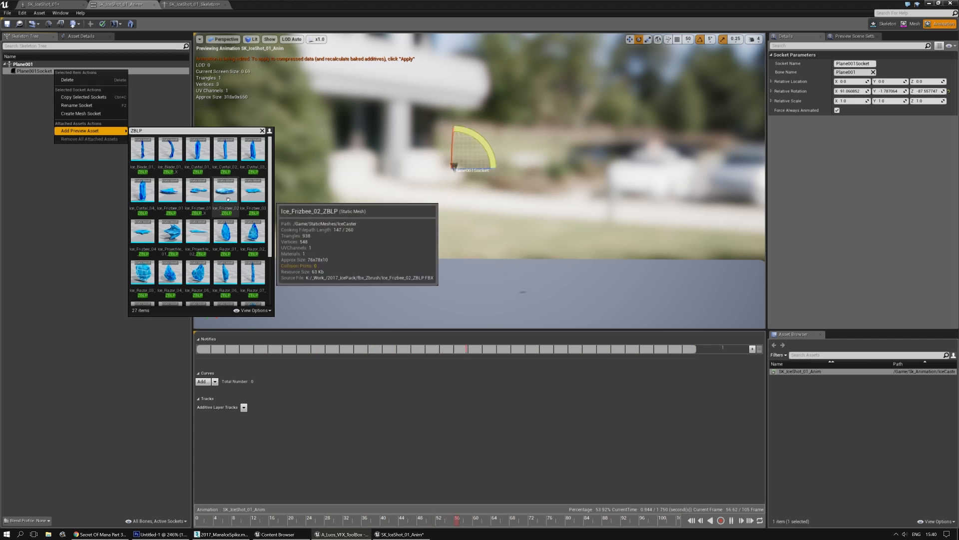
pyautogui.scroll(-3, 263, 248)
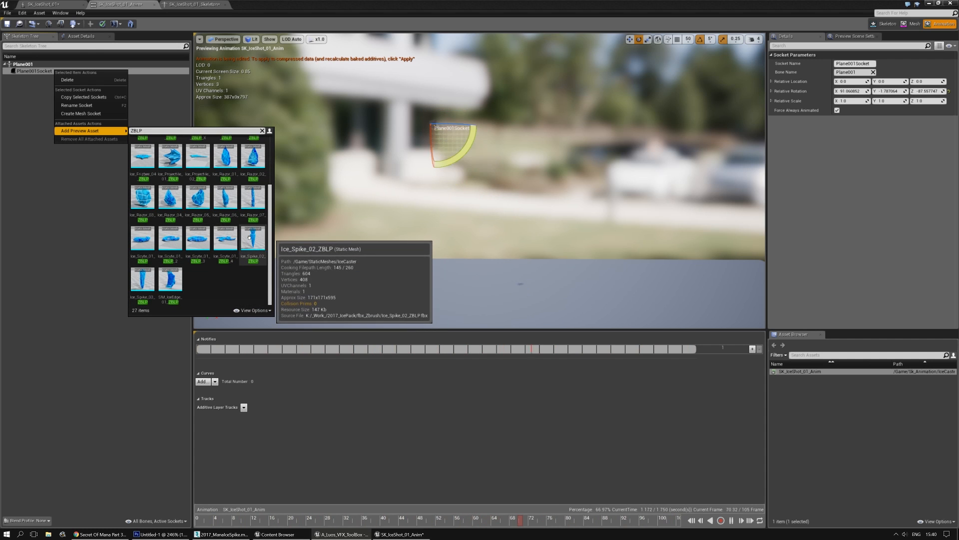
pyautogui.click(251, 241)
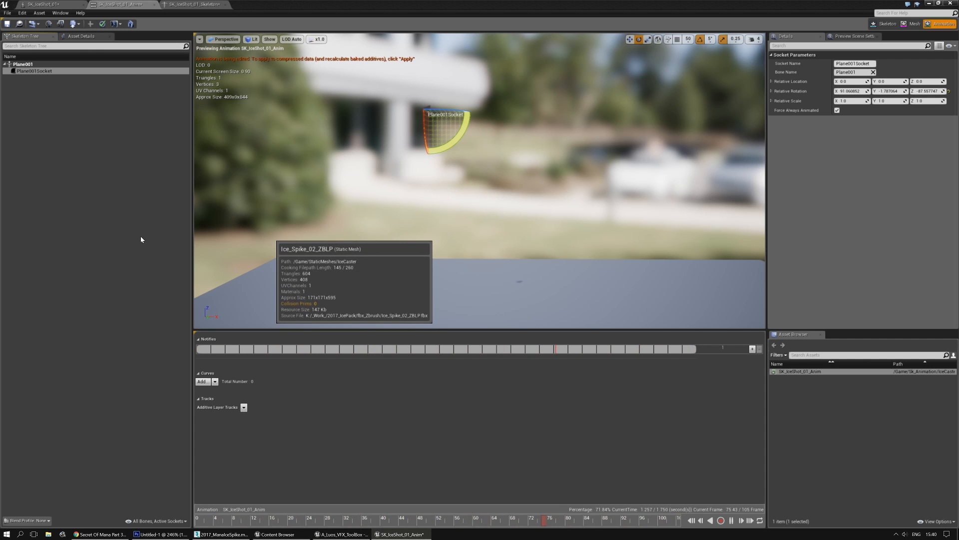
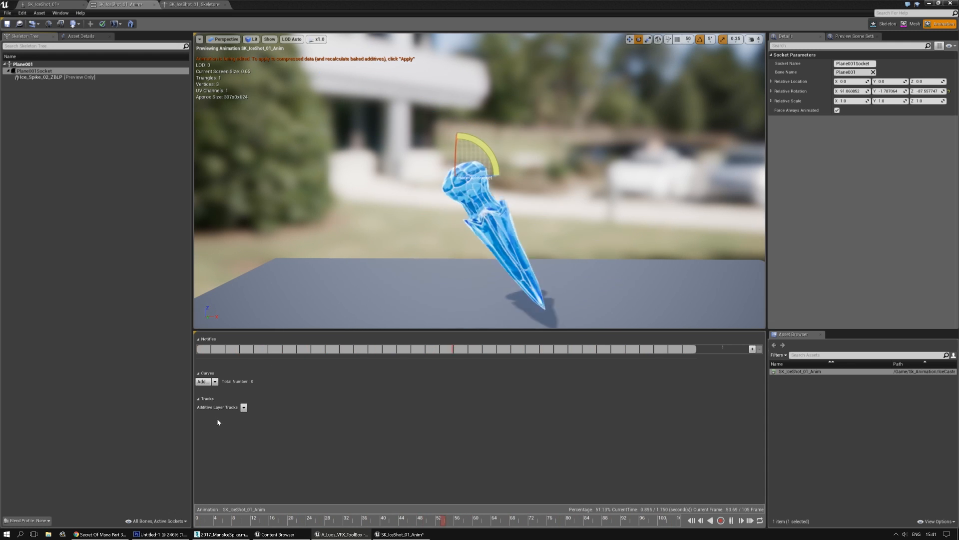
# Step: Switch to 3ds Max and move Plane001's last two animation keys two frames earlier, to frames 82 and 93
pyautogui.click(223, 534)
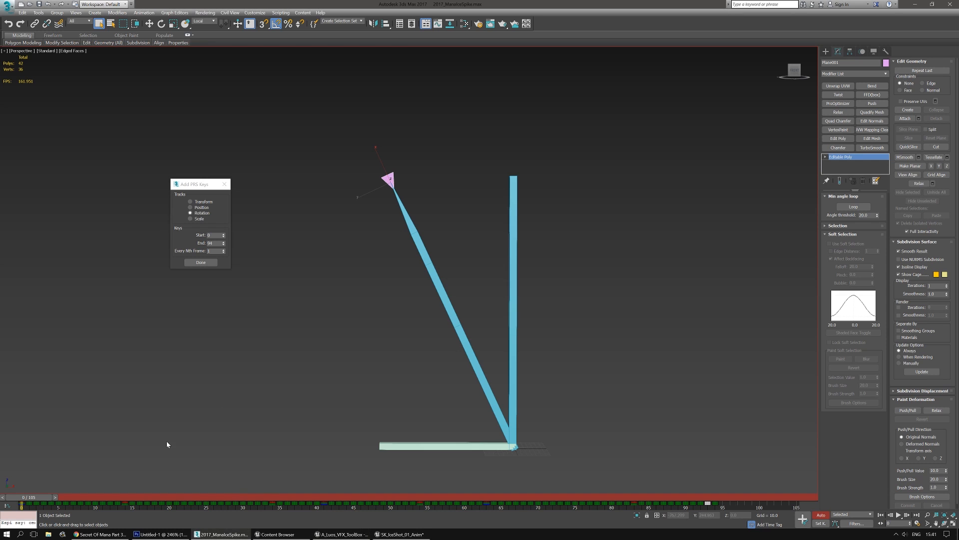
pyautogui.moveTo(171, 380); pyautogui.dragTo(182, 380, button='middle')
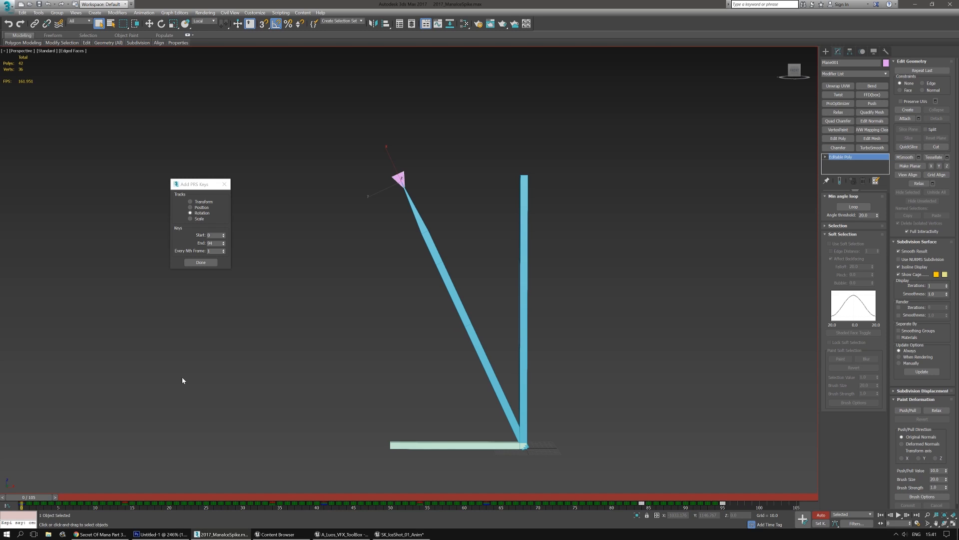
pyautogui.moveTo(183, 380); pyautogui.dragTo(208, 389, button='middle')
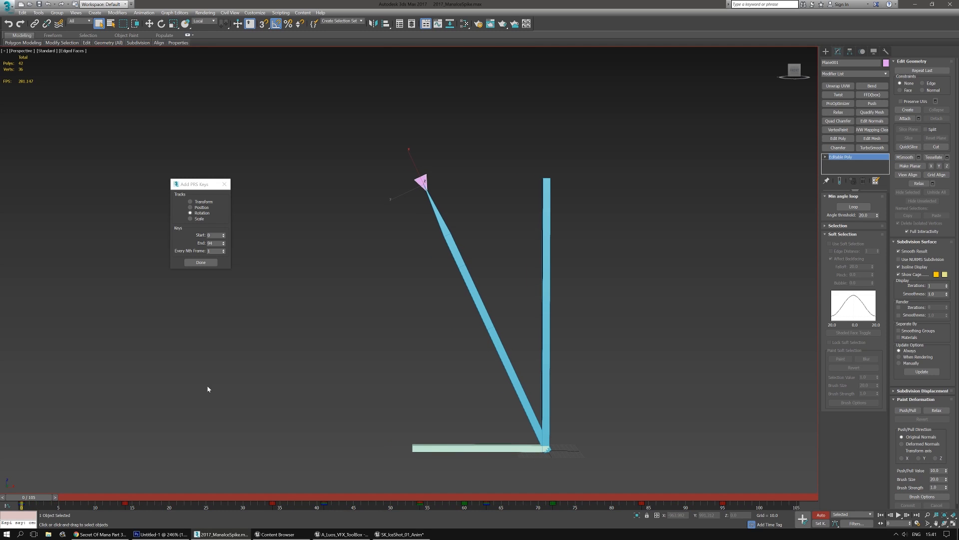
pyautogui.click(642, 503)
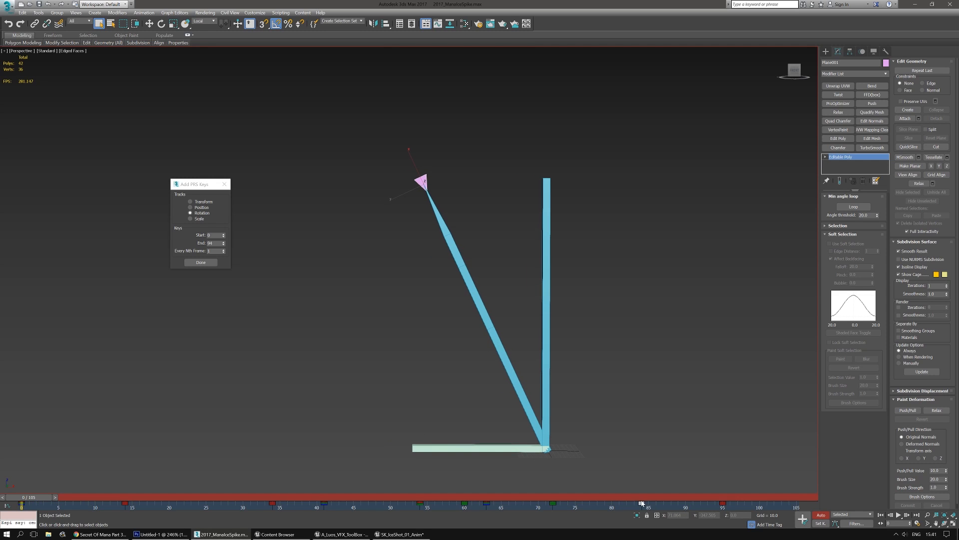
pyautogui.moveTo(642, 504); pyautogui.dragTo(707, 504)
pyautogui.click(634, 503)
pyautogui.moveTo(43, 498)
pyautogui.mouseDown()
pyautogui.moveTo(183, 498)
pyautogui.moveTo(35, 498)
pyautogui.mouseUp()
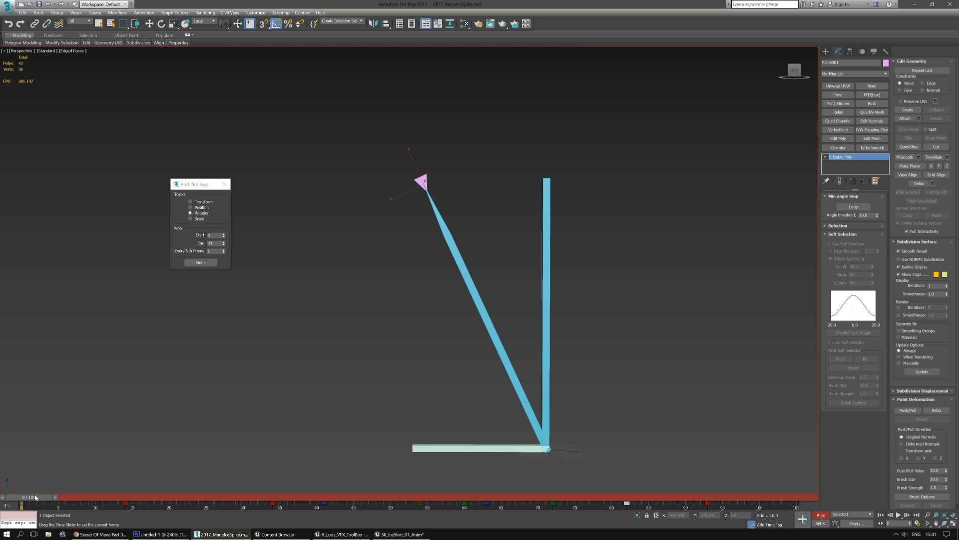
# Step: Open the mini curve editor and show only Plane001's Y Rotation curve around its first key
pyautogui.press('q')
pyautogui.click(7, 505)
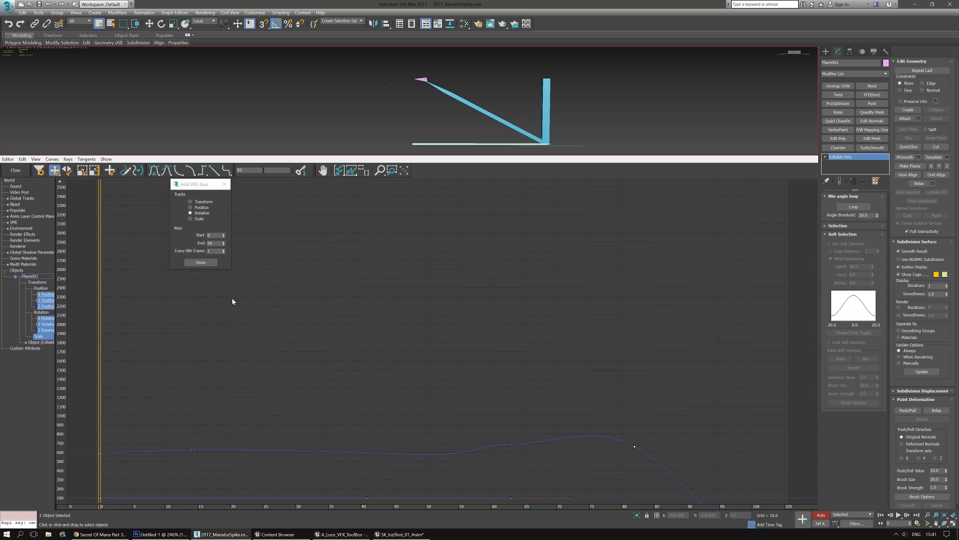
pyautogui.click(47, 319)
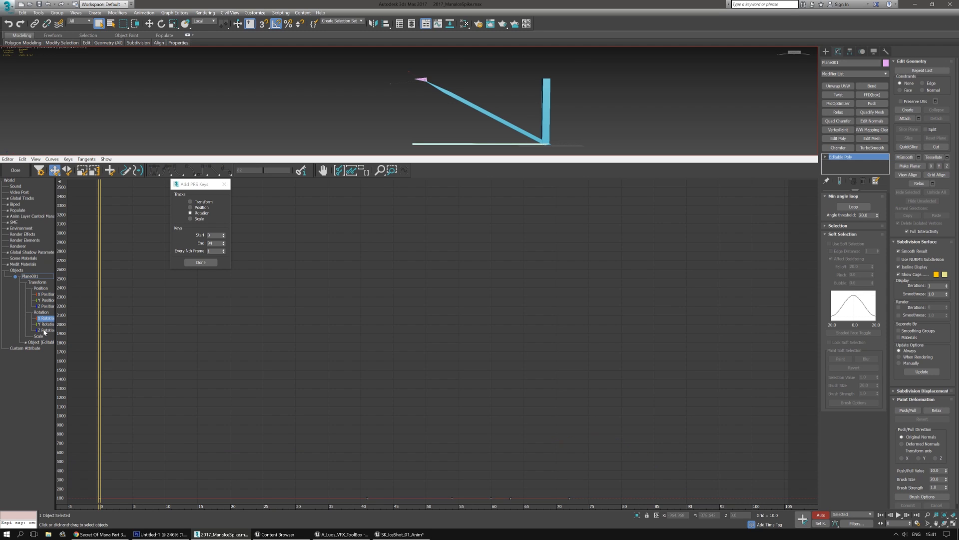
pyautogui.click(47, 324)
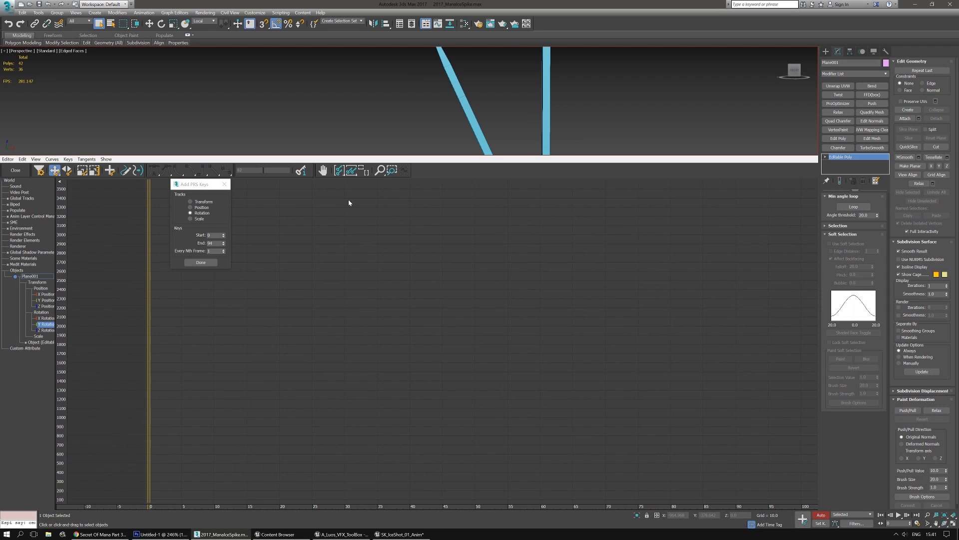
pyautogui.moveTo(324, 314)
pyautogui.mouseDown(button='middle')
pyautogui.moveTo(551, 363)
pyautogui.moveTo(478, 277)
pyautogui.mouseUp(button='middle')
pyautogui.moveTo(460, 241); pyautogui.dragTo(472, 290, button='middle')
pyautogui.click(391, 223)
pyautogui.moveTo(378, 243); pyautogui.dragTo(433, 309, button='middle')
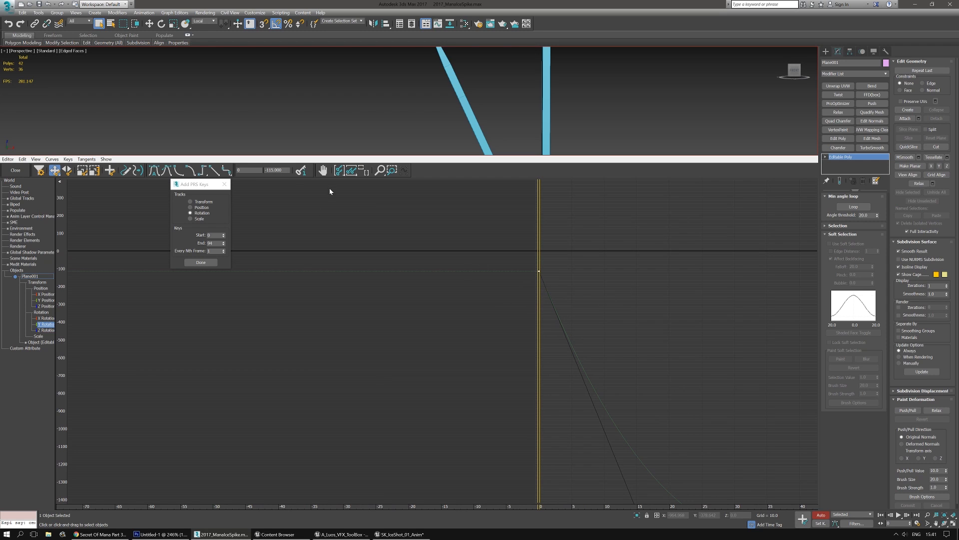
pyautogui.moveTo(595, 329); pyautogui.dragTo(483, 286, button='middle')
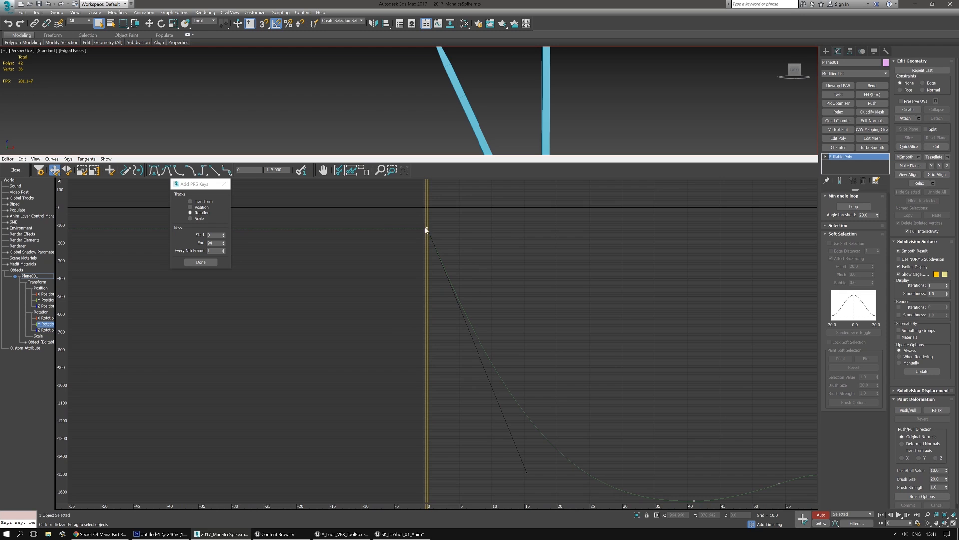
# Step: Undock the curve editor into a floating window and select the Y Rotation key at frame 0
pyautogui.moveTo(426, 228); pyautogui.dragTo(364, 337)
pyautogui.moveTo(488, 155); pyautogui.dragTo(517, 74)
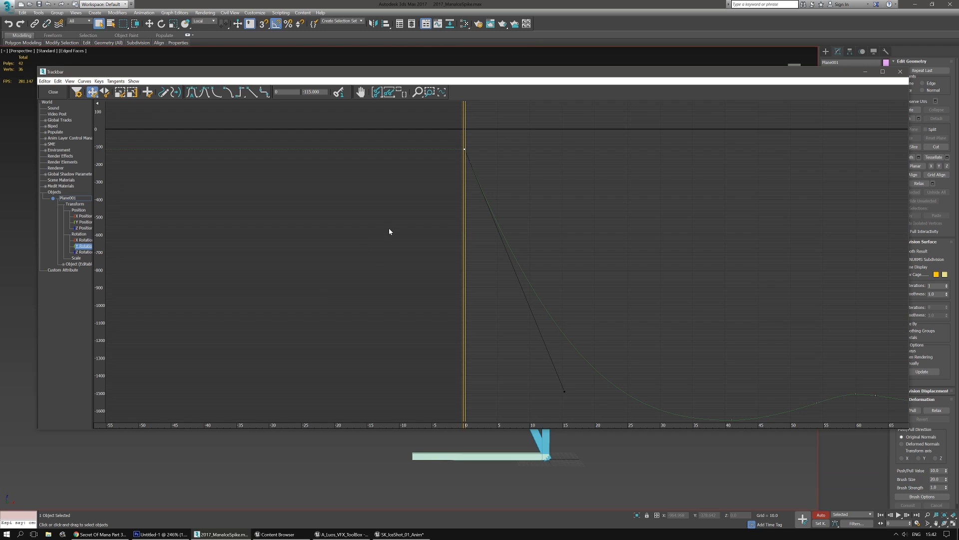
pyautogui.moveTo(389, 228); pyautogui.dragTo(340, 177, button='middle')
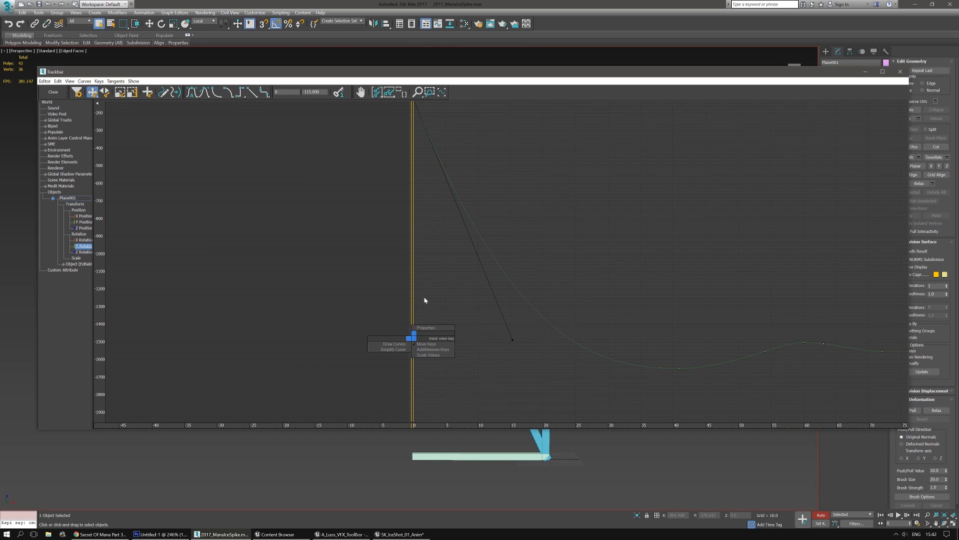
pyautogui.click(371, 215)
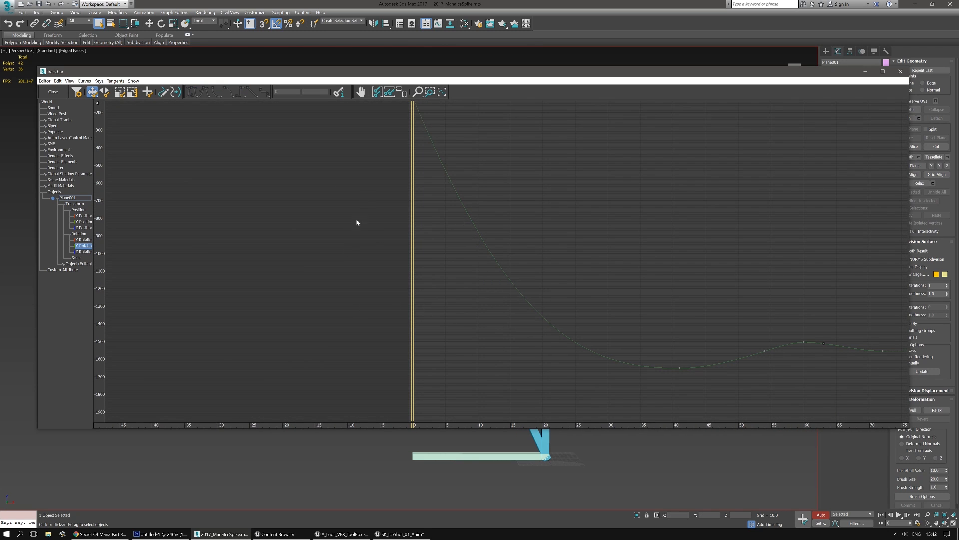
pyautogui.moveTo(355, 221); pyautogui.dragTo(367, 258, button='middle')
pyautogui.moveTo(424, 205); pyautogui.dragTo(329, 147)
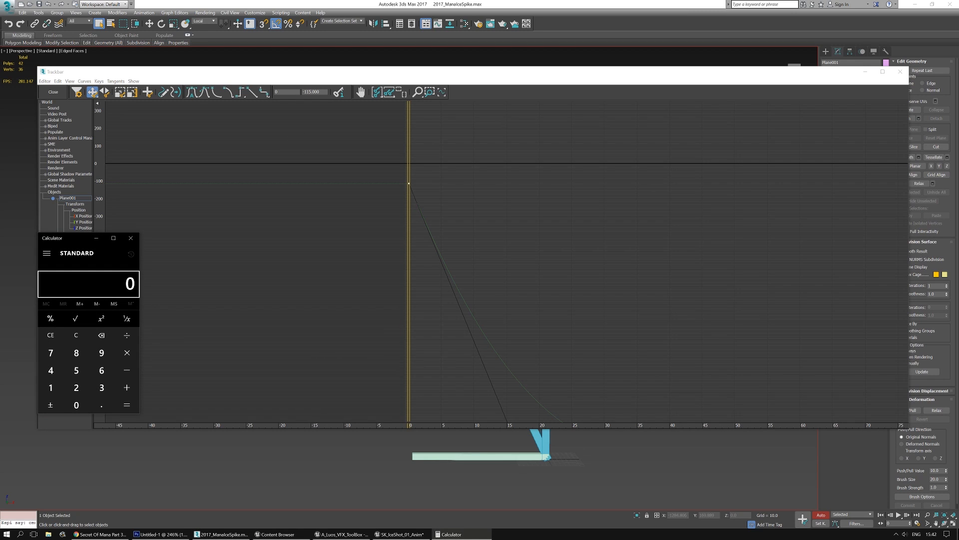
# Step: Calculate 115 + 360 in the Calculator, and close it
pyautogui.click(51, 387)
pyautogui.click(51, 387)
pyautogui.click(75, 370)
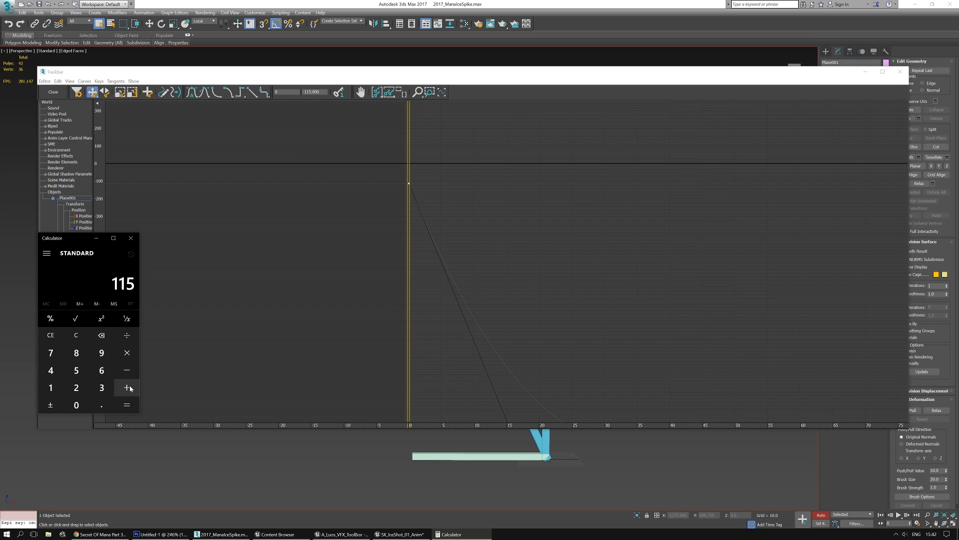
pyautogui.click(129, 388)
pyautogui.click(103, 386)
pyautogui.click(98, 374)
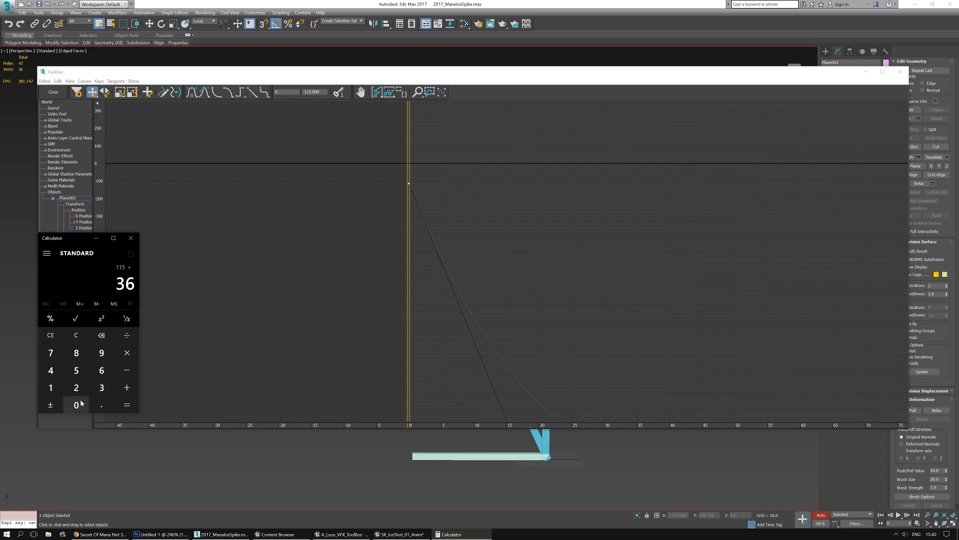
pyautogui.click(76, 404)
pyautogui.click(127, 405)
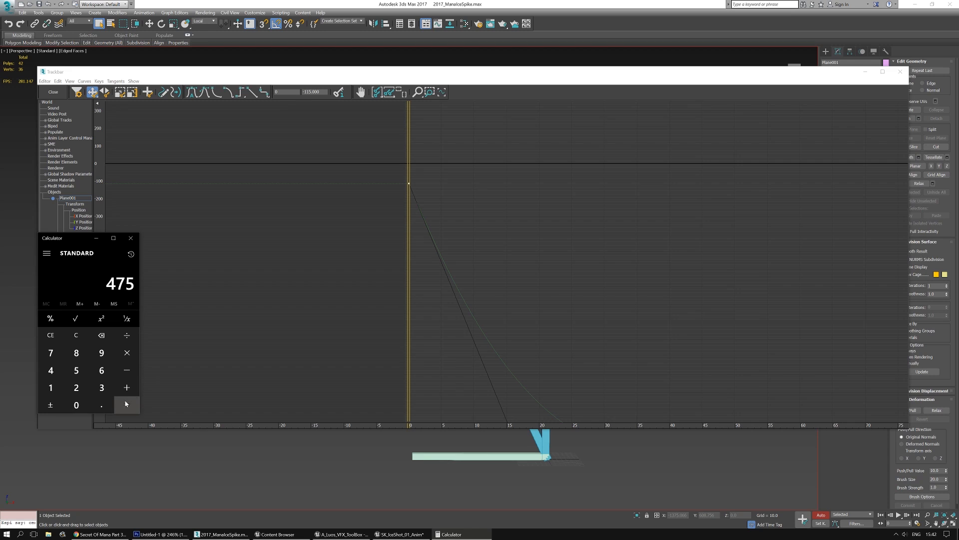
pyautogui.click(130, 238)
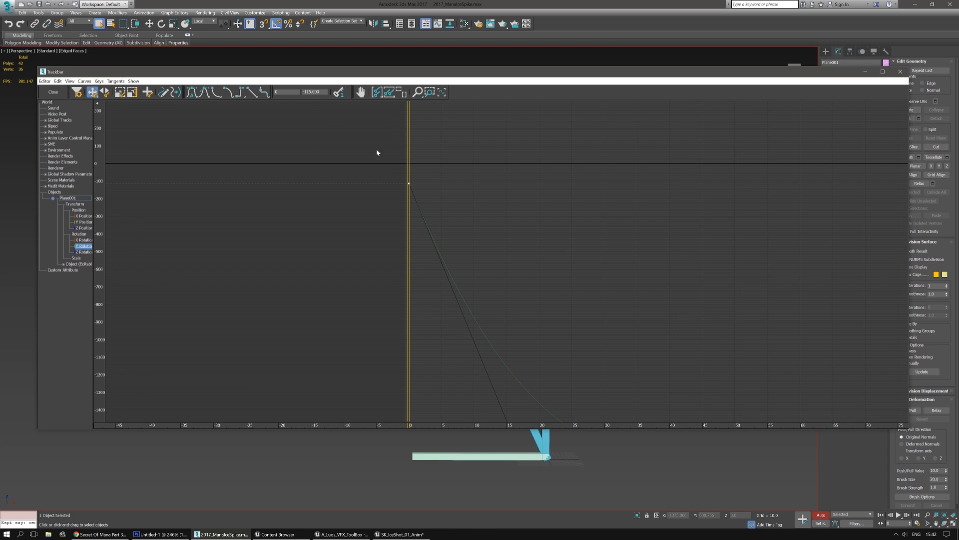
# Step: Set the selected Y Rotation key at frame 0 to -475 and close the curve editor
pyautogui.doubleClick(314, 92)
pyautogui.write('-')
pyautogui.moveTo(591, 274); pyautogui.dragTo(568, 196, button='middle')
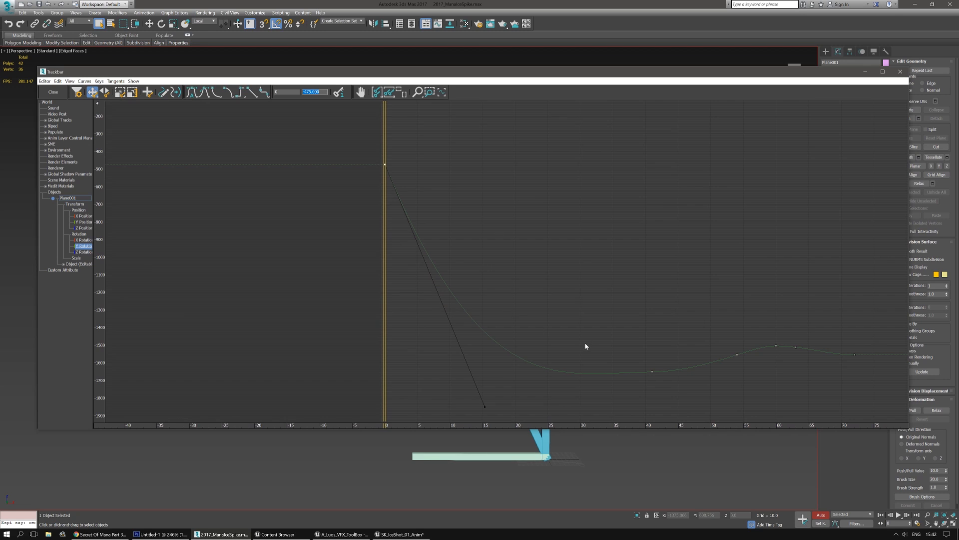
pyautogui.moveTo(584, 343); pyautogui.dragTo(579, 331, button='middle')
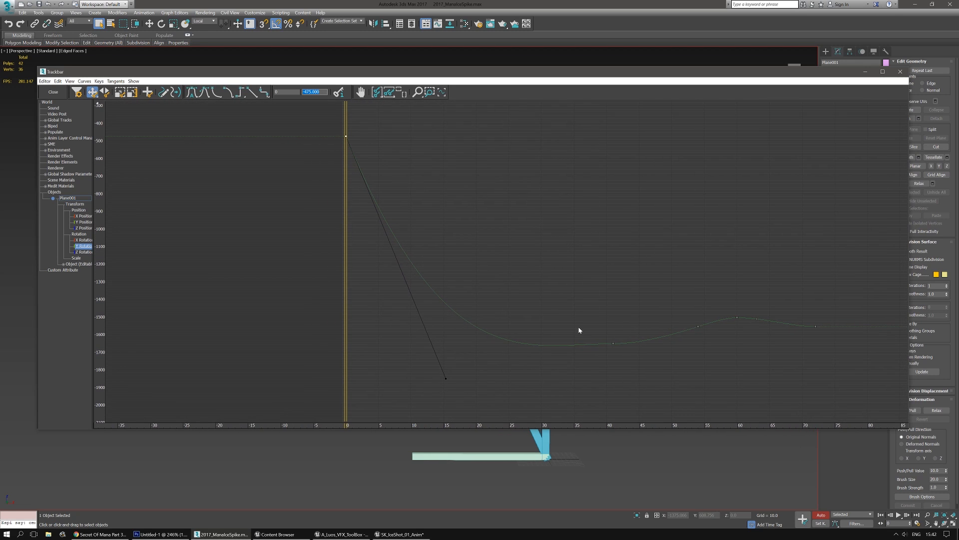
pyautogui.click(604, 315)
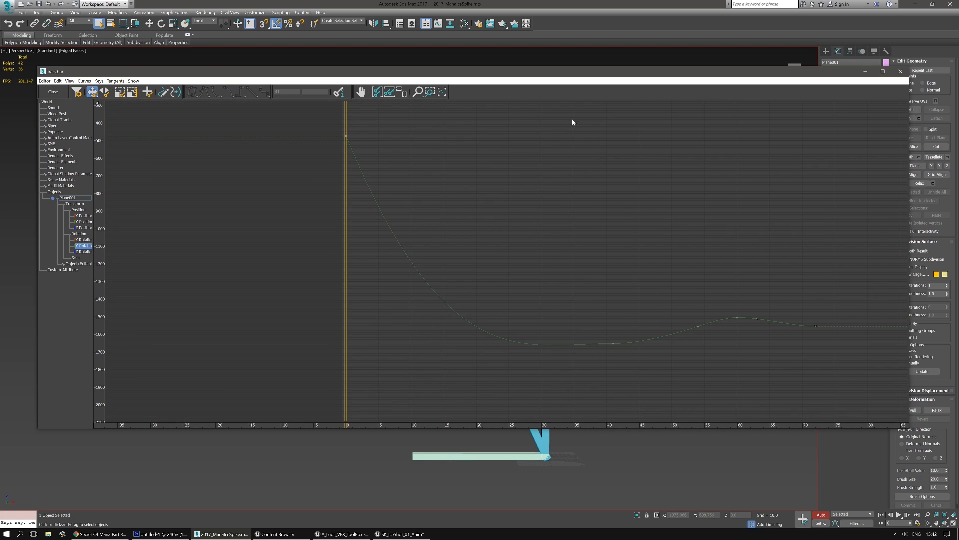
pyautogui.click(48, 92)
pyautogui.moveTo(38, 498); pyautogui.dragTo(12, 505)
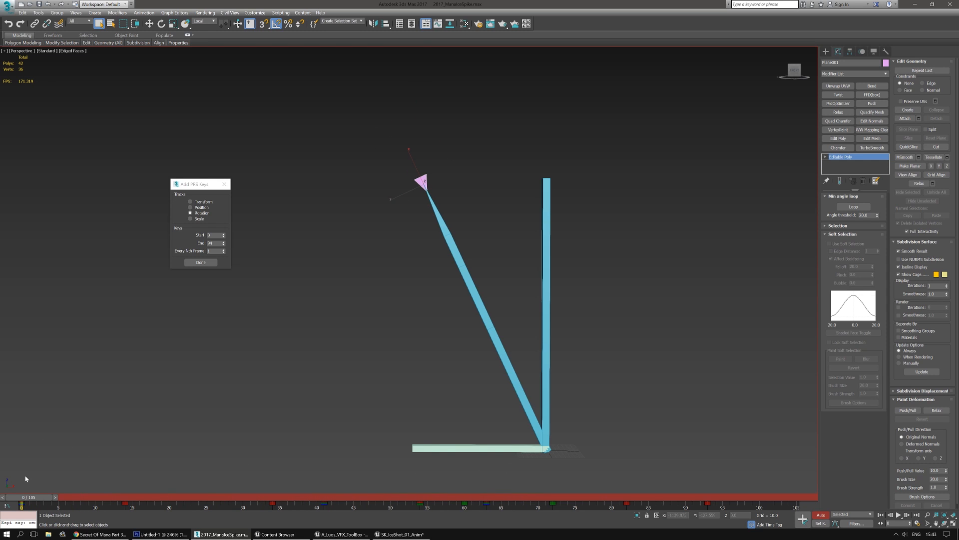
# Step: Reopen the mini curve editor and isolate Plane001's Y Rotation curve, framed around its middle keys
pyautogui.click(11, 506)
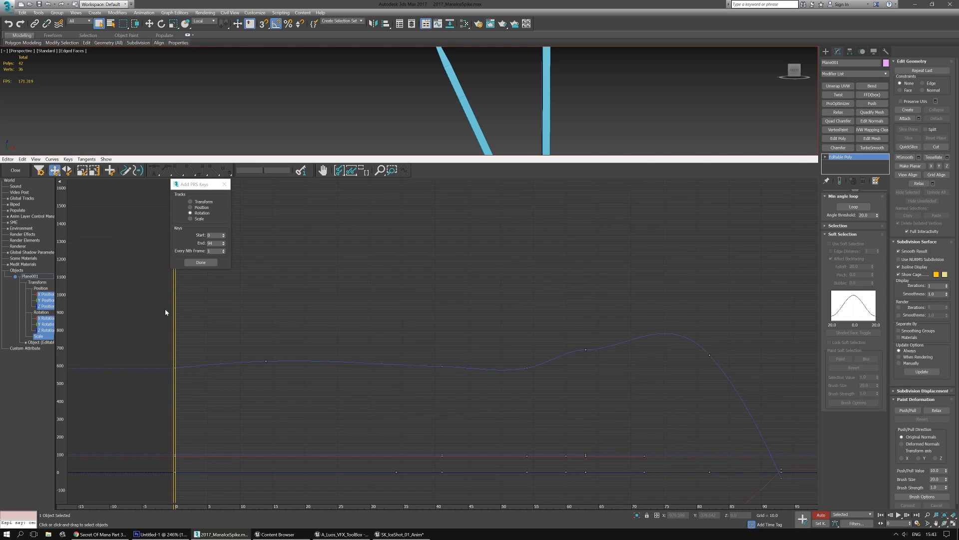
pyautogui.click(44, 301)
pyautogui.click(357, 174)
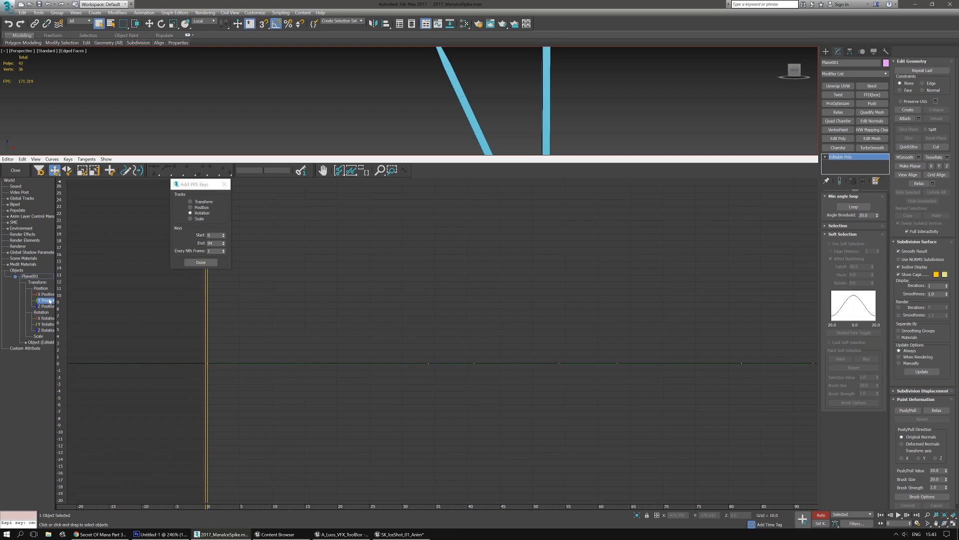
pyautogui.click(44, 324)
pyautogui.click(353, 170)
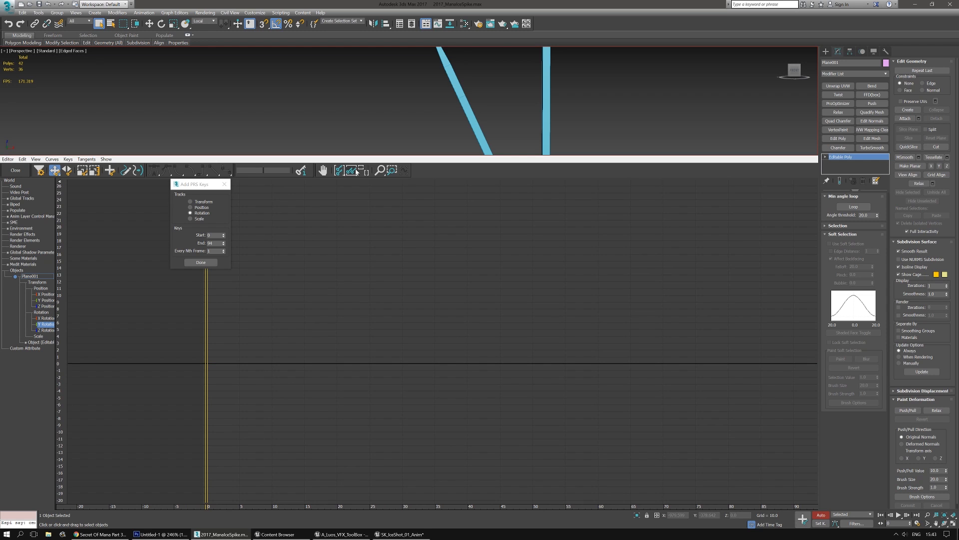
pyautogui.moveTo(332, 308); pyautogui.dragTo(446, 344, button='middle')
pyautogui.moveTo(557, 391); pyautogui.dragTo(487, 314, button='middle')
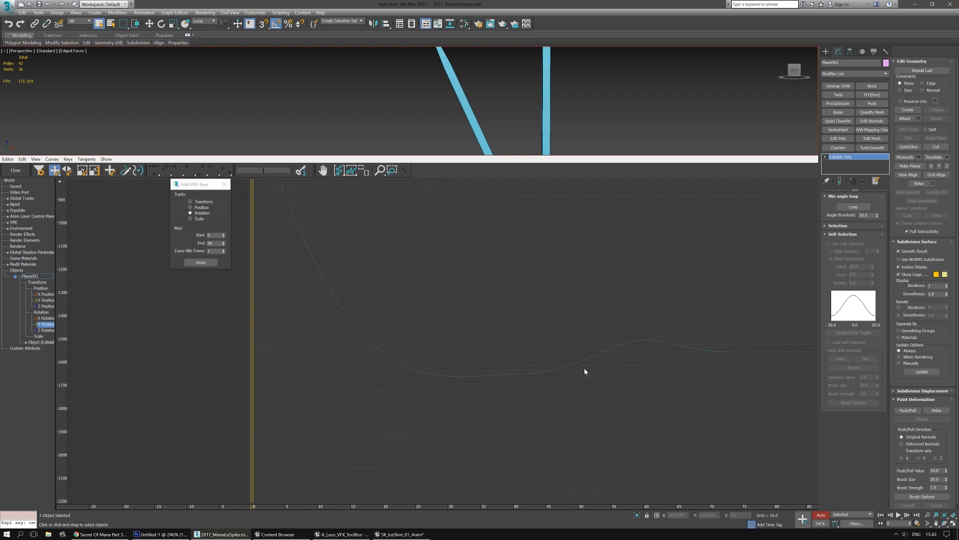
pyautogui.moveTo(564, 368); pyautogui.dragTo(526, 324, button='middle')
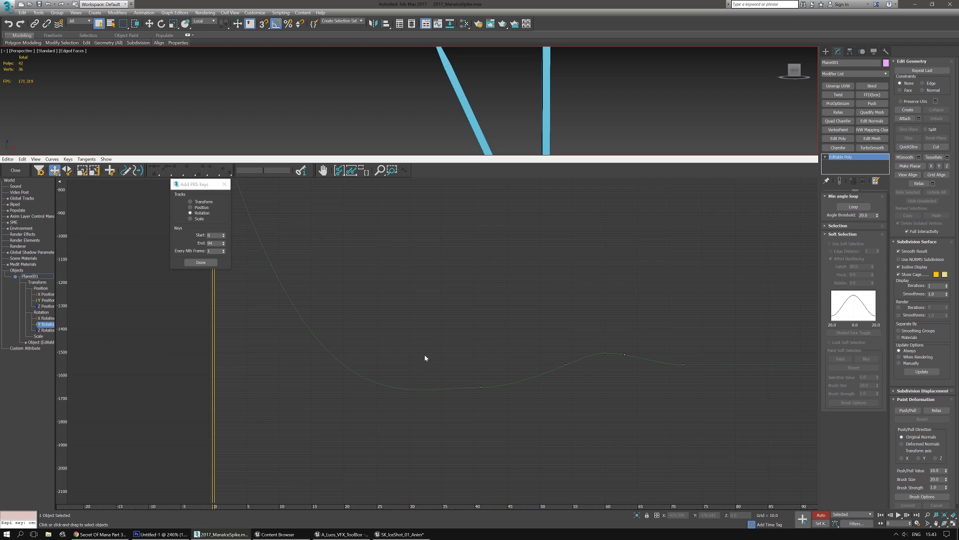
# Step: Shorten the incoming tangent handle of the Y Rotation key at frame 41 and close the curve editor
pyautogui.moveTo(428, 358); pyautogui.dragTo(493, 399)
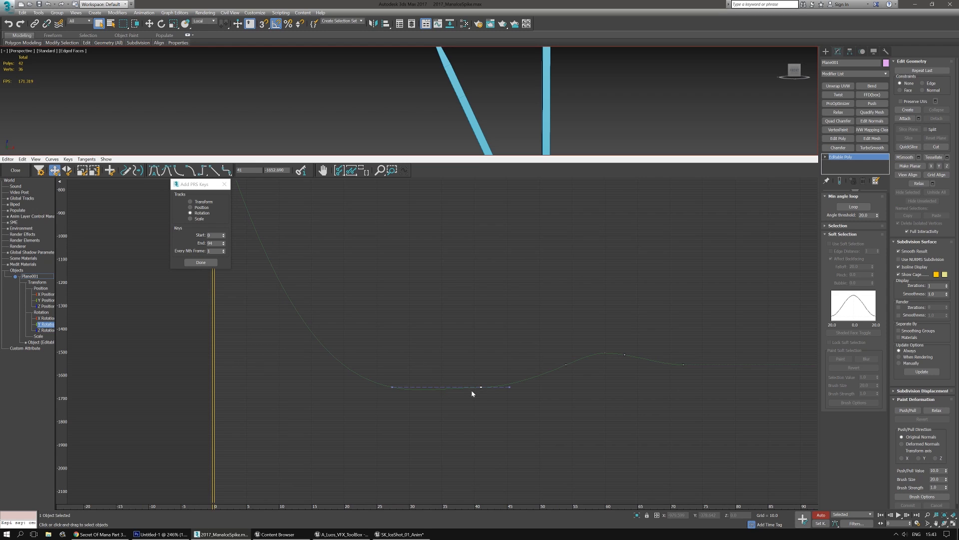
pyautogui.moveTo(481, 387); pyautogui.dragTo(481, 393)
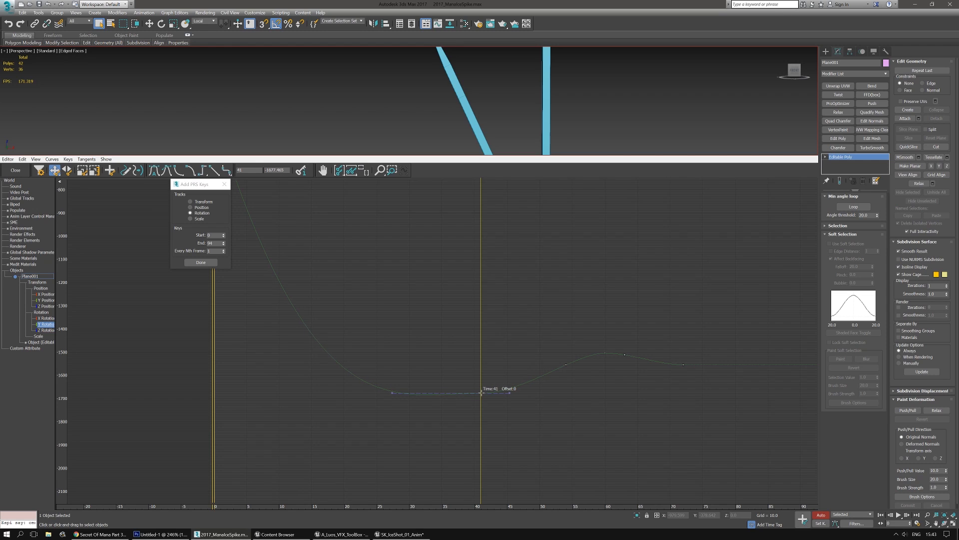
pyautogui.hotkey('ctrl', 'z')
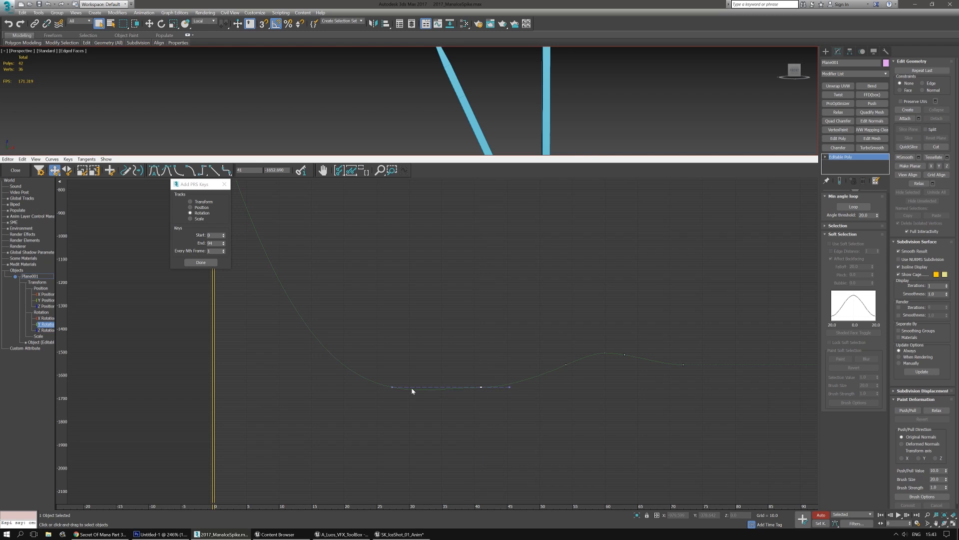
pyautogui.moveTo(394, 387); pyautogui.dragTo(471, 389)
pyautogui.click(535, 365)
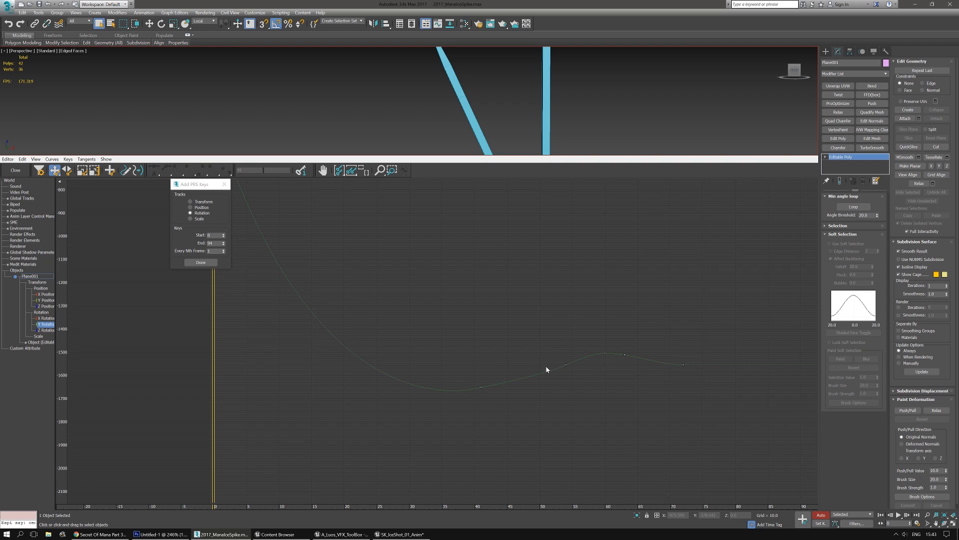
pyautogui.click(16, 170)
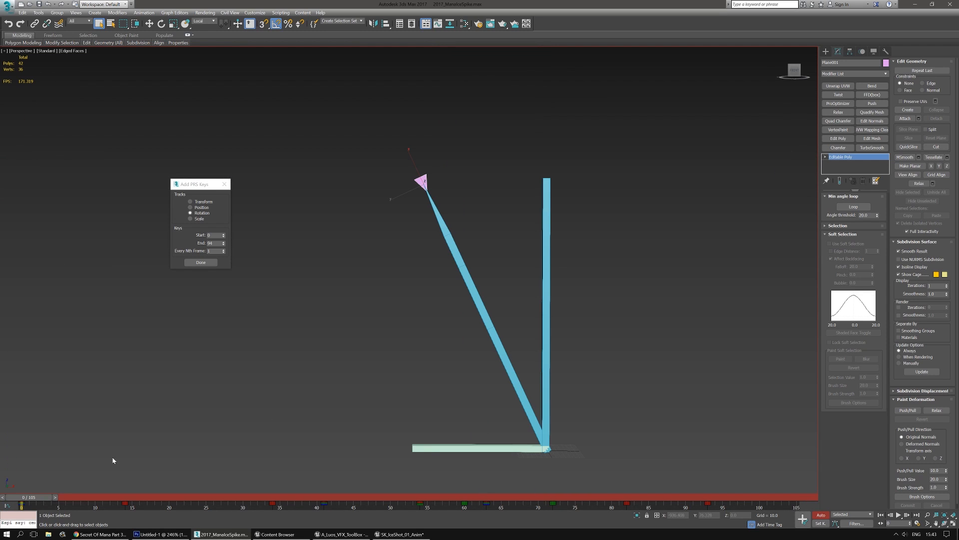
pyautogui.moveTo(38, 493); pyautogui.dragTo(20, 485)
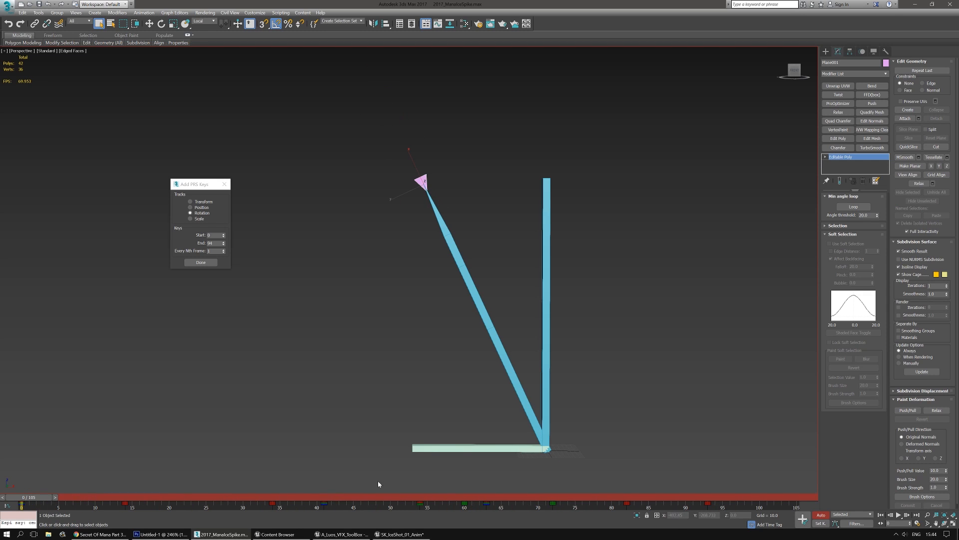
# Step: Play back Plane001's animation, return to frame 0 and save the scene
pyautogui.click(899, 515)
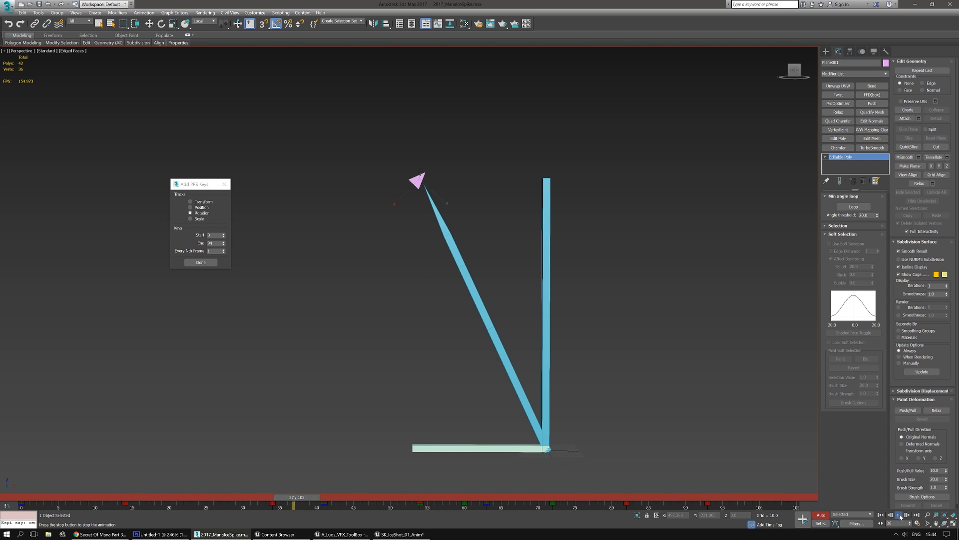
pyautogui.click(899, 515)
pyautogui.moveTo(435, 497); pyautogui.dragTo(21, 419)
pyautogui.press('q')
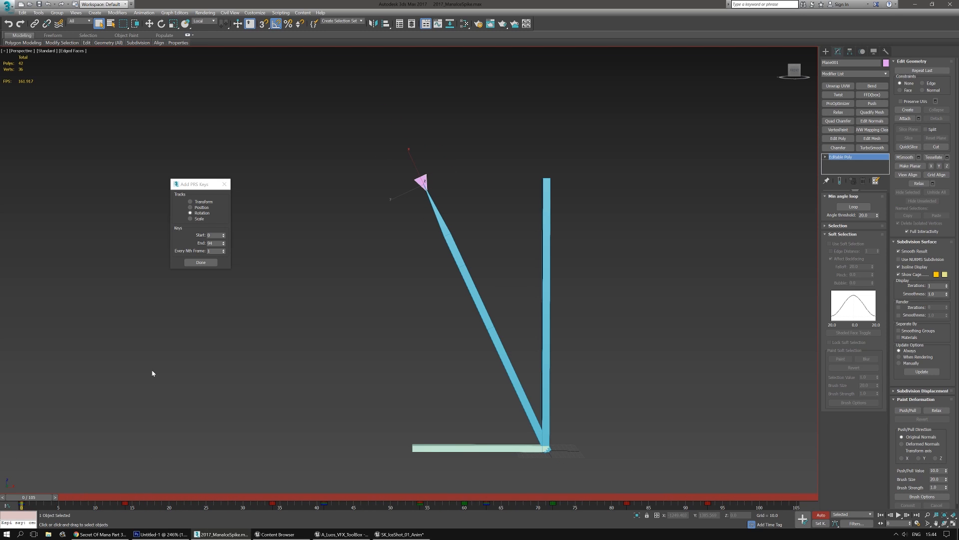
pyautogui.hotkey('ctrl', 's')
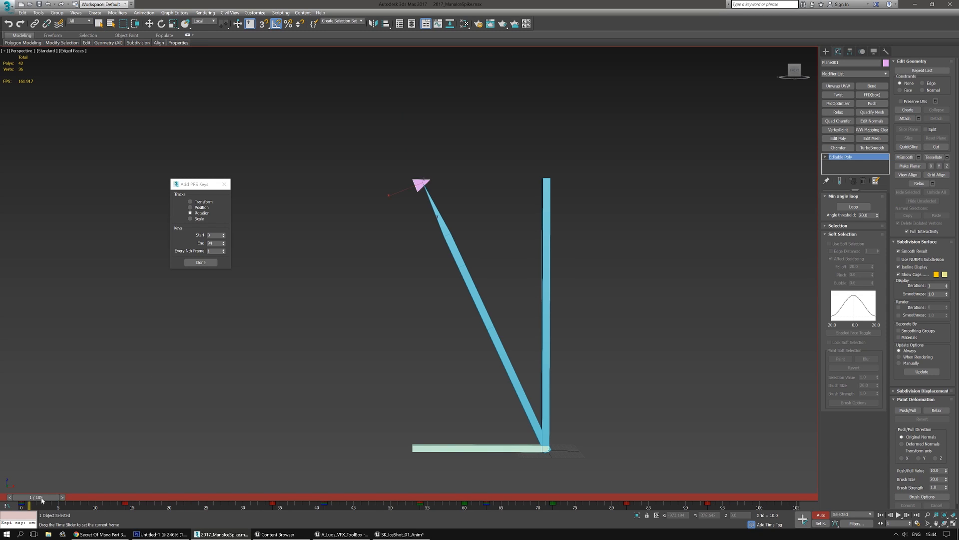
# Step: Move all of Plane001's keys from frame 34 onward one frame later
pyautogui.moveTo(42, 498); pyautogui.dragTo(161, 492)
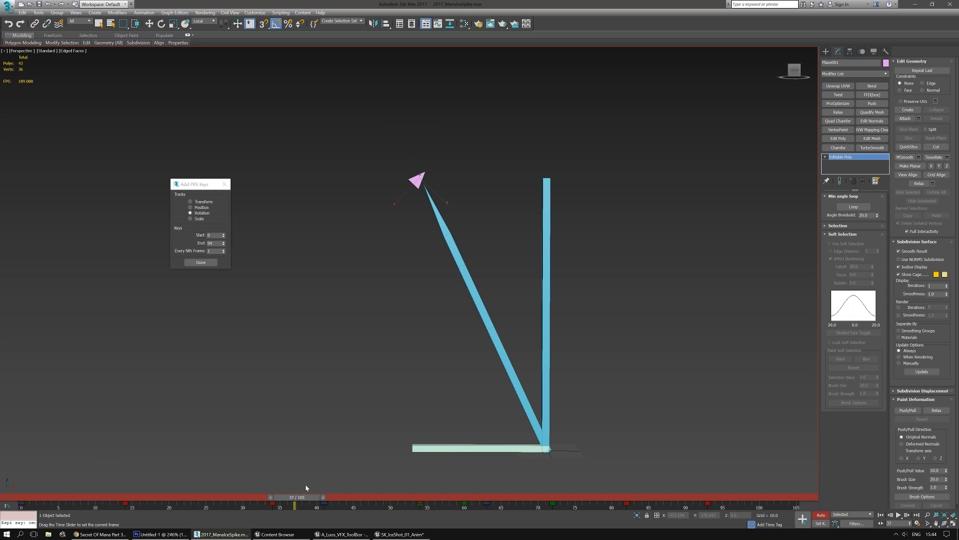
pyautogui.moveTo(305, 487); pyautogui.dragTo(724, 508)
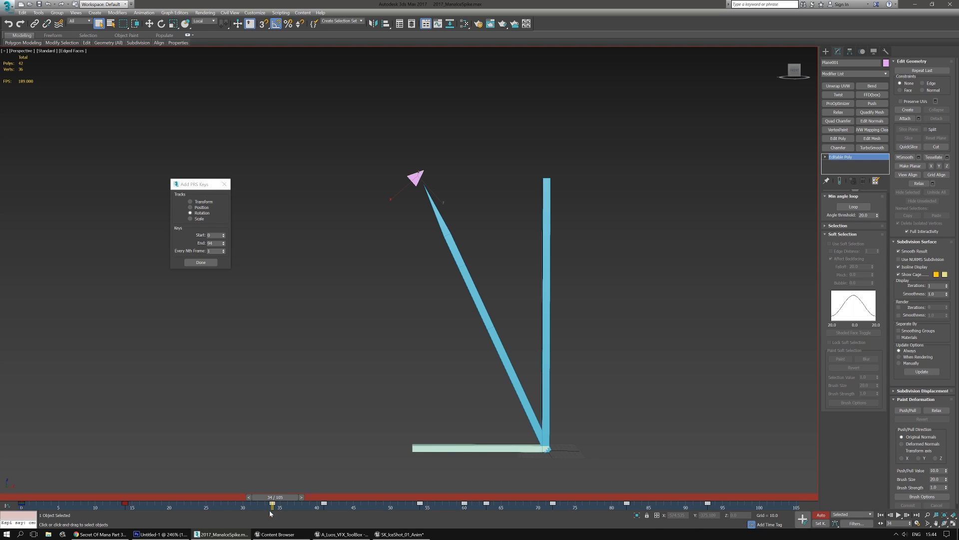
pyautogui.moveTo(273, 503); pyautogui.dragTo(278, 502)
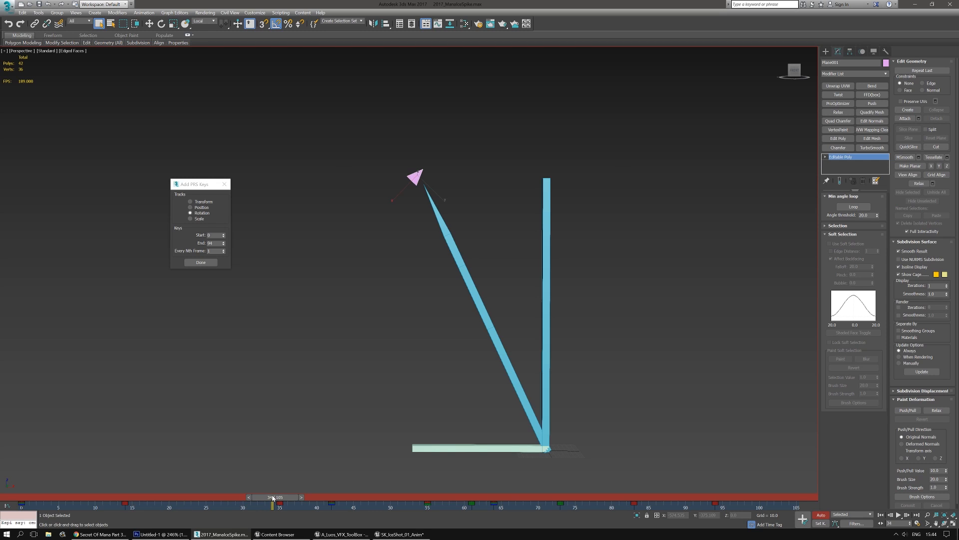
# Step: Play back the retimed animation from frame 0 to check its movement and spin
pyautogui.moveTo(272, 498); pyautogui.dragTo(28, 497)
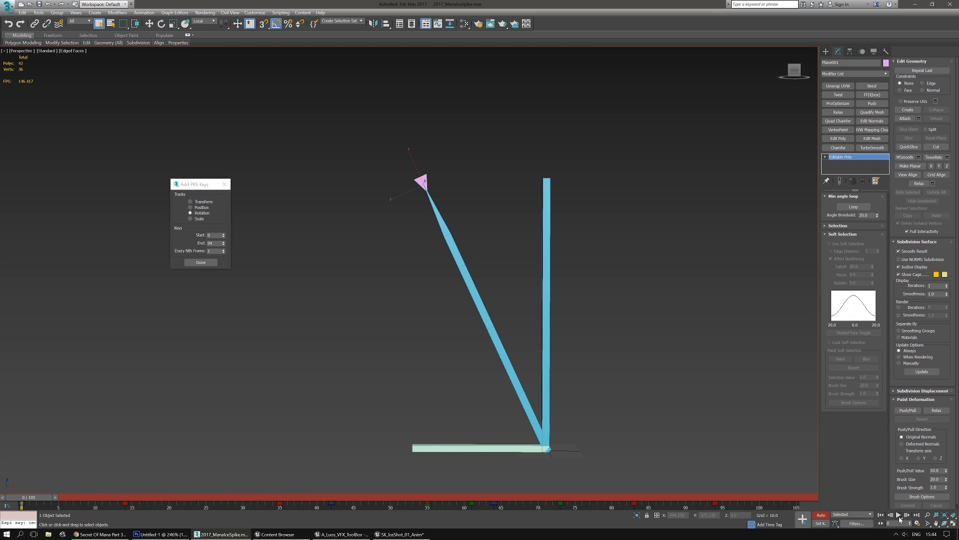
pyautogui.click(898, 516)
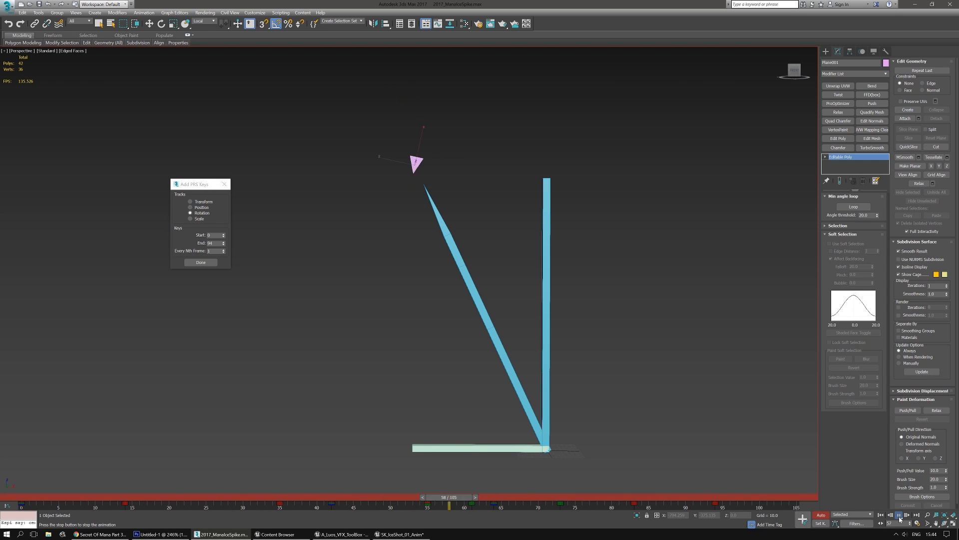
pyautogui.click(899, 516)
pyautogui.moveTo(497, 498); pyautogui.dragTo(12, 485)
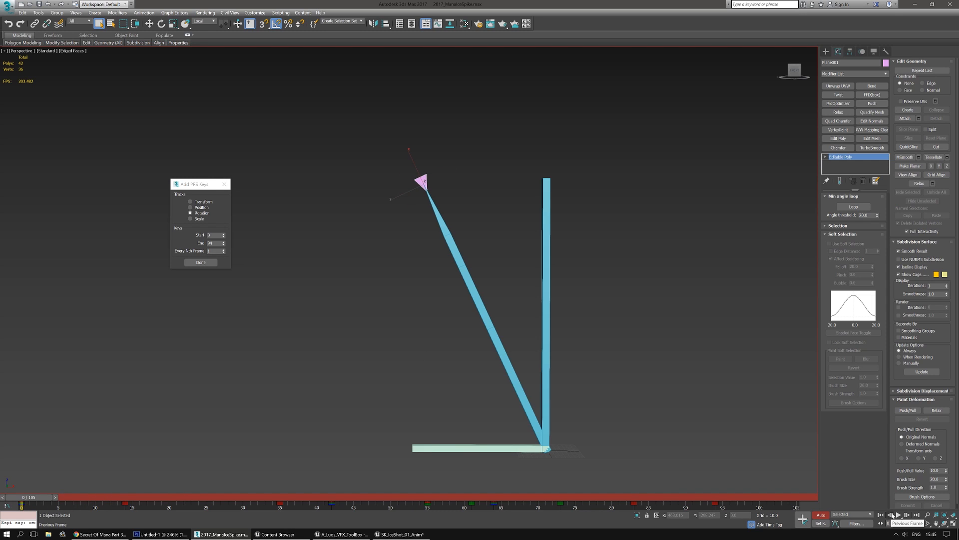
pyautogui.click(898, 515)
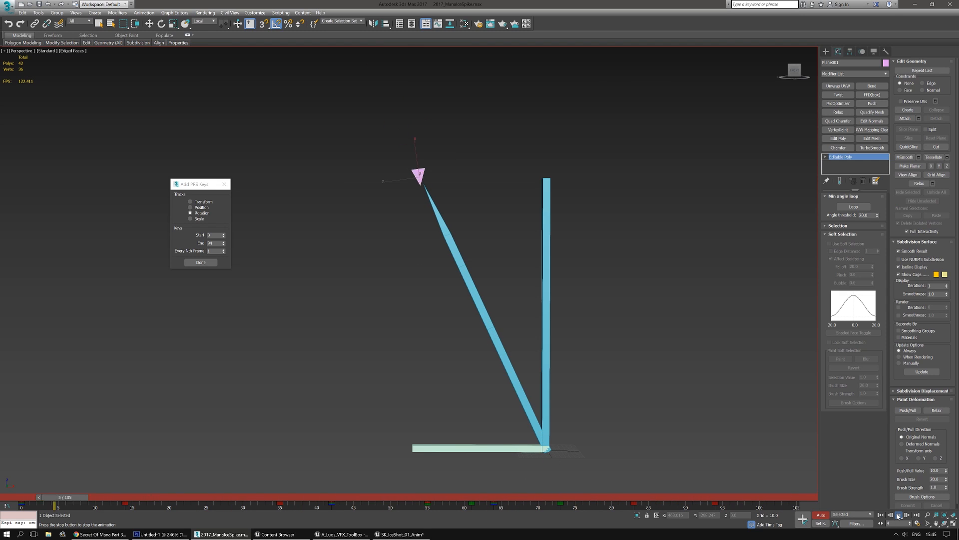
pyautogui.click(897, 515)
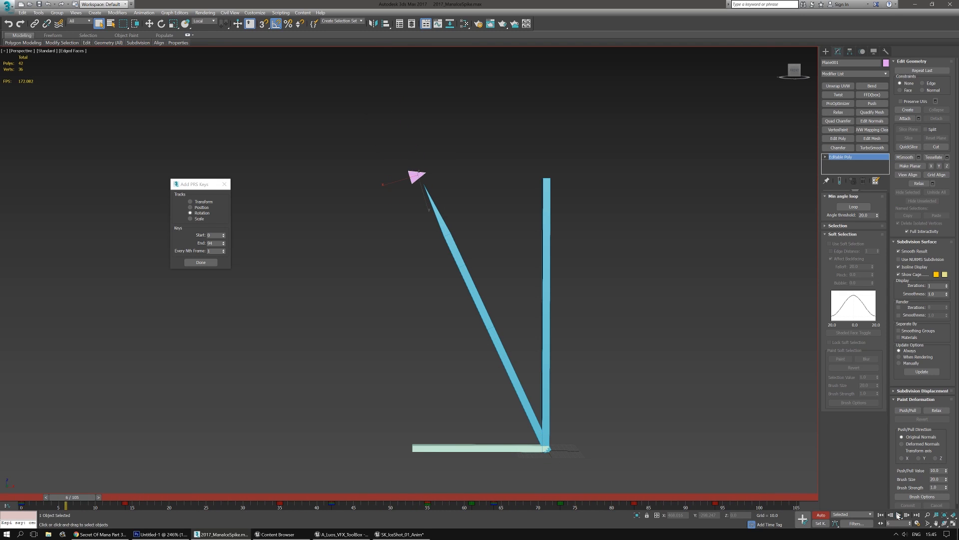
# Step: Return to frame 0 and add rotation keys to Plane001 on every 2nd frame, ending at frame 95
pyautogui.hotkey('alt', 'Tab')
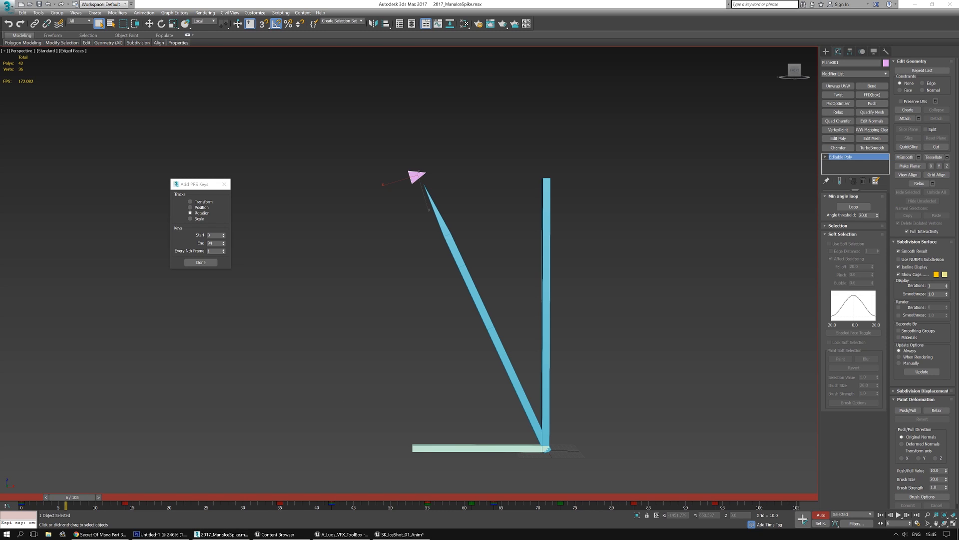
pyautogui.hotkey('alt', 'Tab')
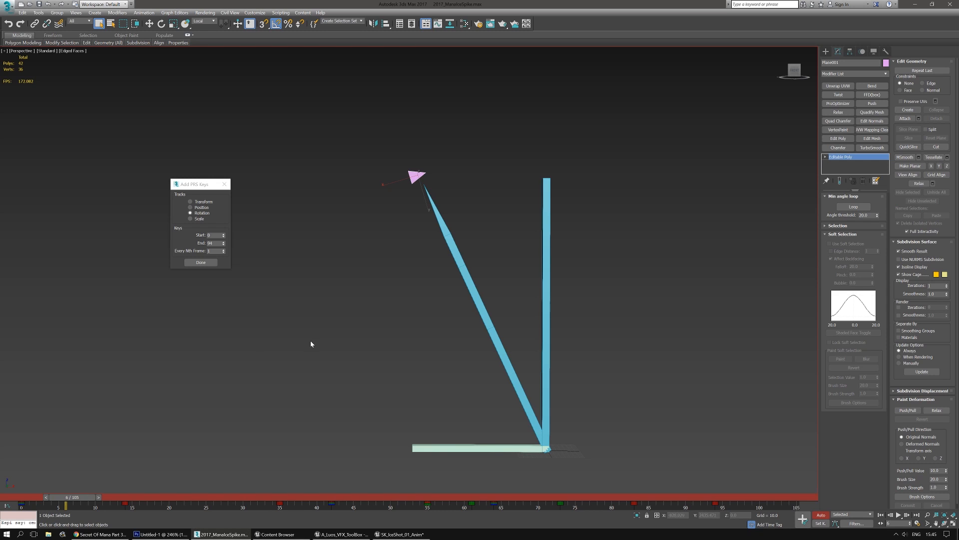
pyautogui.moveTo(66, 499); pyautogui.dragTo(25, 502)
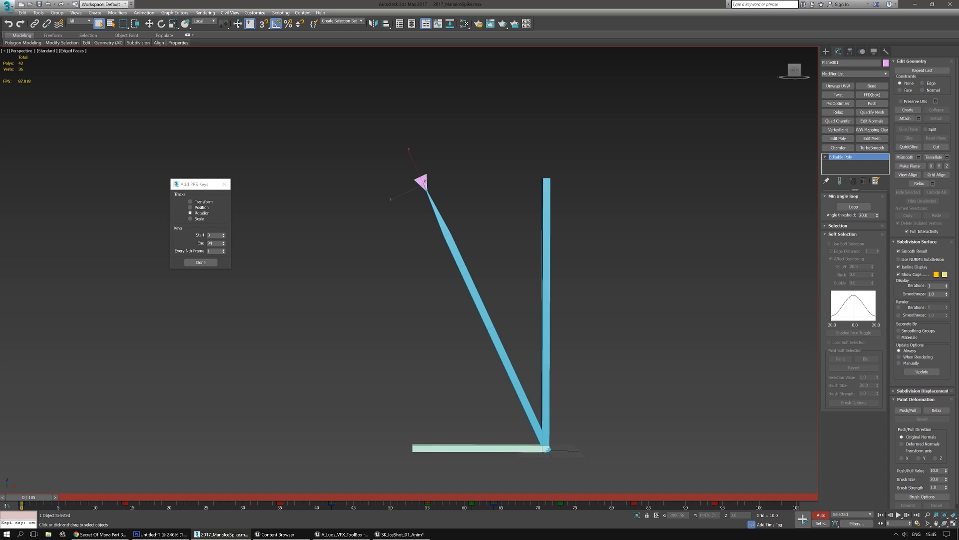
pyautogui.click(213, 243)
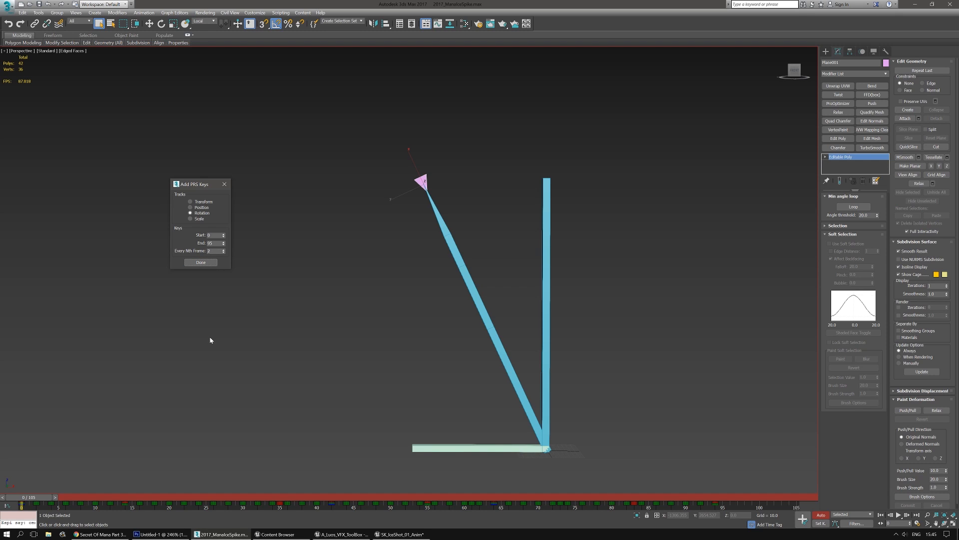
# Step: Export Plane001 over the existing SK_IceShot_01.FBX in the SkelAnimation folder, baking the animation from frame 0 to 95
pyautogui.click(10, 6)
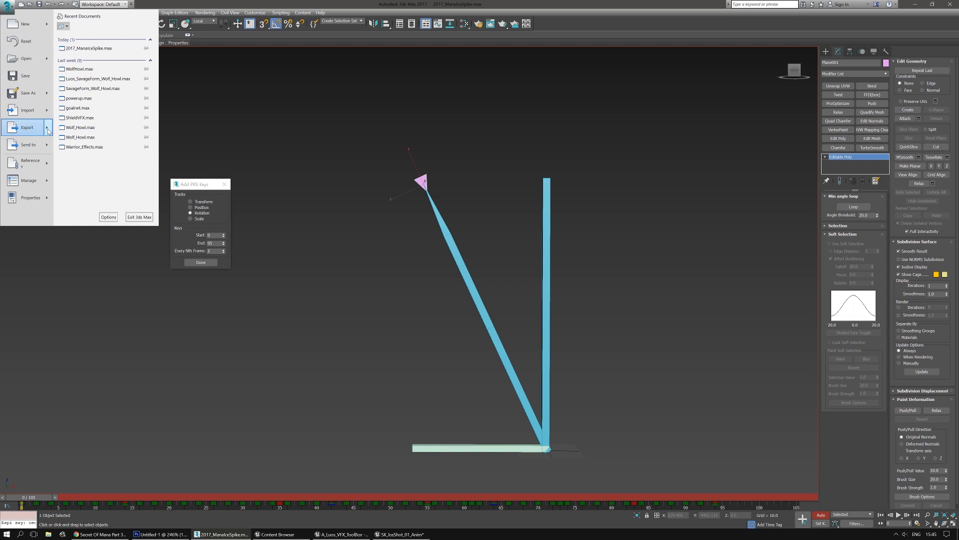
pyautogui.moveTo(48, 131)
pyautogui.click(80, 65)
pyautogui.click(63, 50)
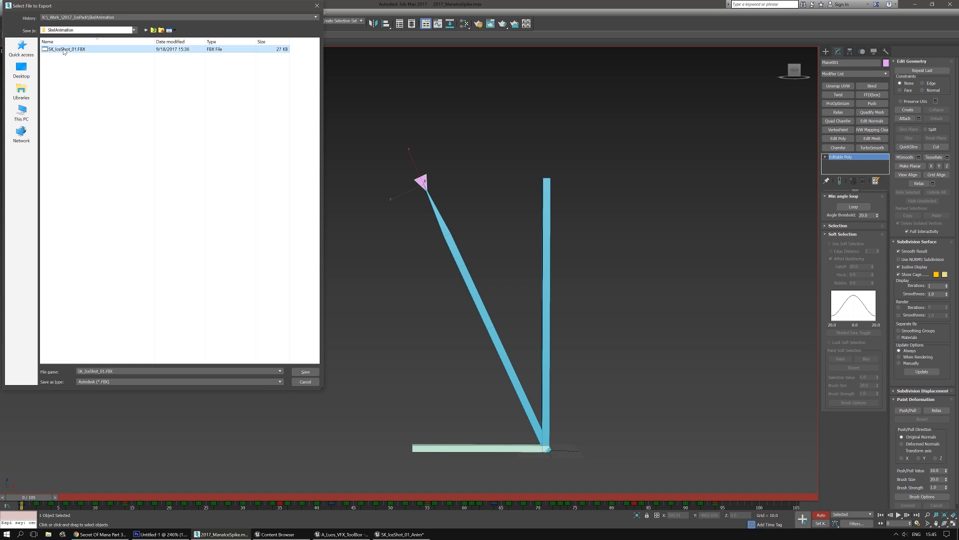
pyautogui.doubleClick(64, 50)
pyautogui.click(509, 302)
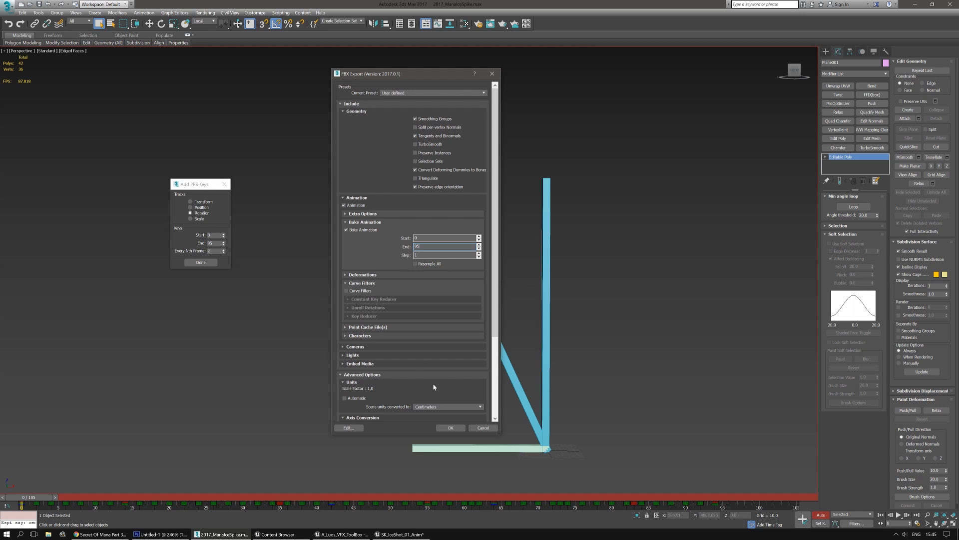
pyautogui.click(449, 428)
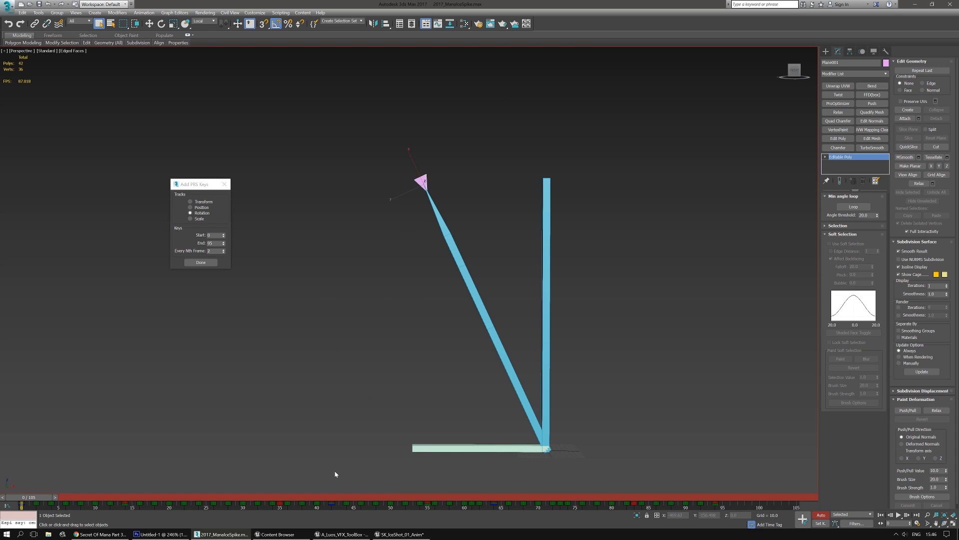
# Step: Switch to Unreal Engine and import SK_IceShot_01.FBX into the IceCaster folder, overwriting the existing asset, and clear the Content Browser out of the way
pyautogui.click(399, 533)
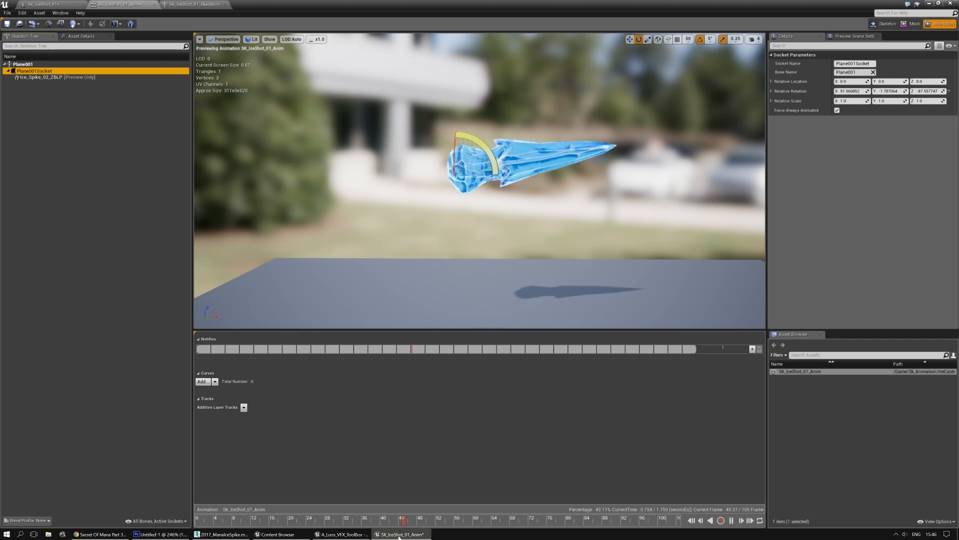
pyautogui.click(19, 24)
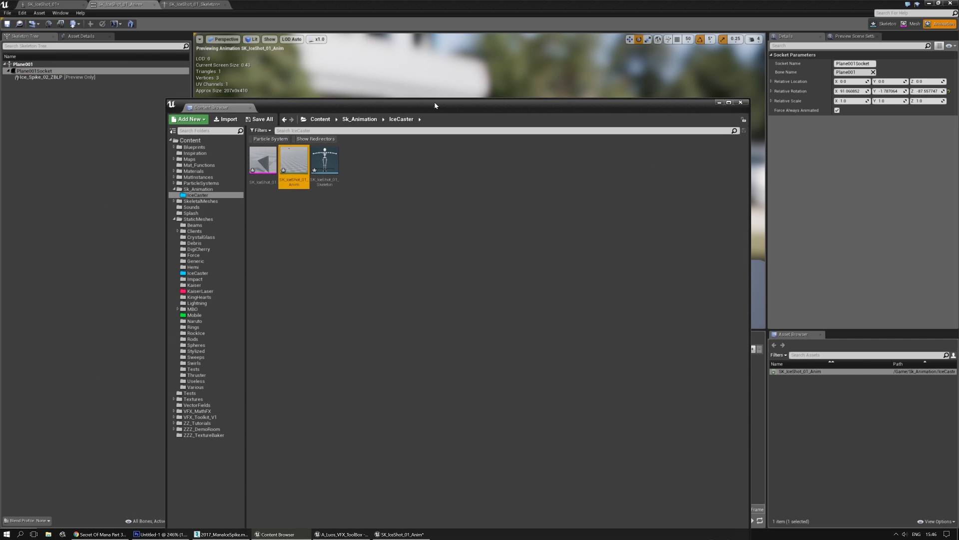
pyautogui.click(225, 119)
pyautogui.click(306, 150)
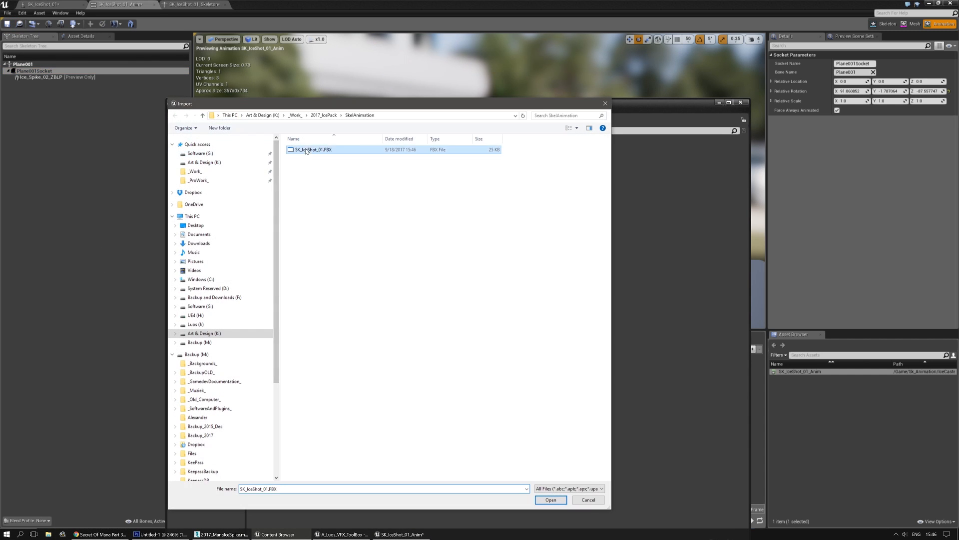
pyautogui.doubleClick(320, 151)
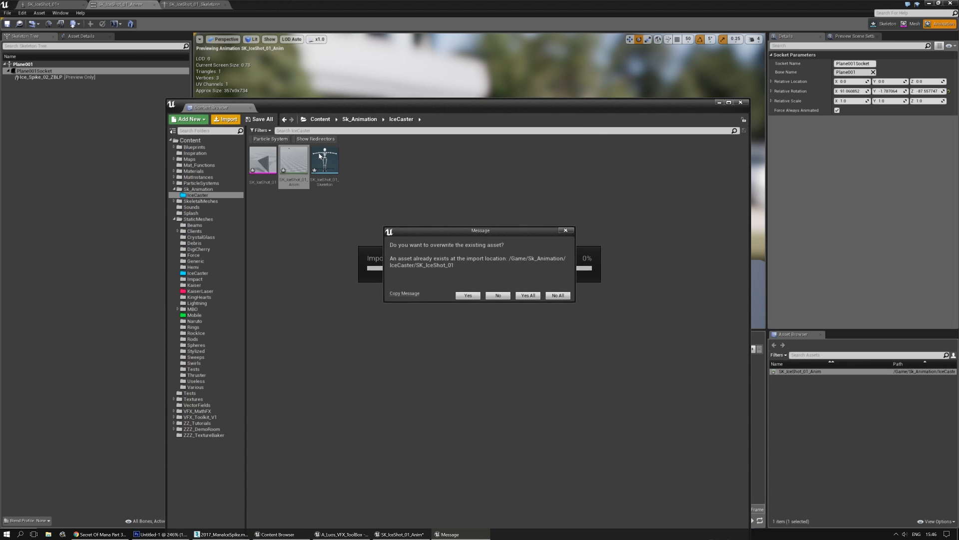
pyautogui.click(462, 295)
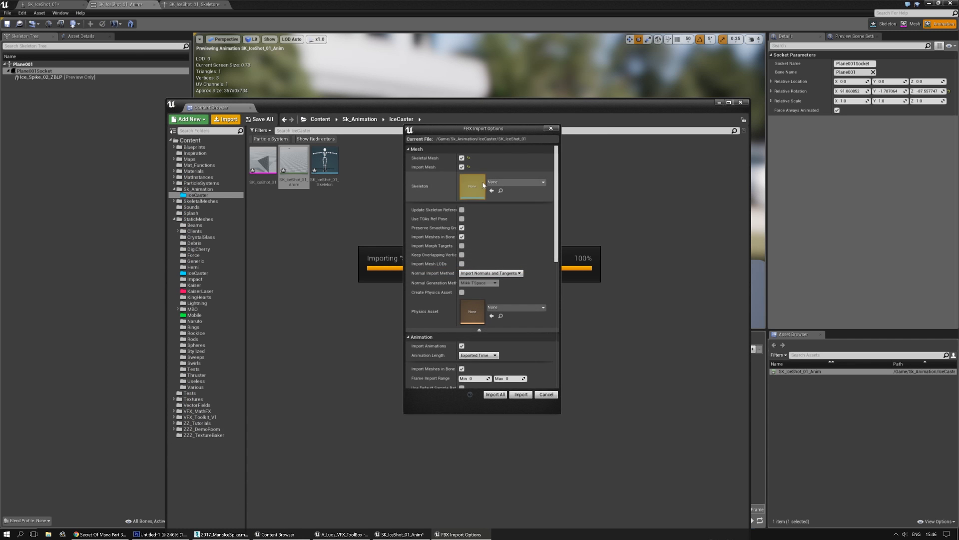
pyautogui.click(489, 390)
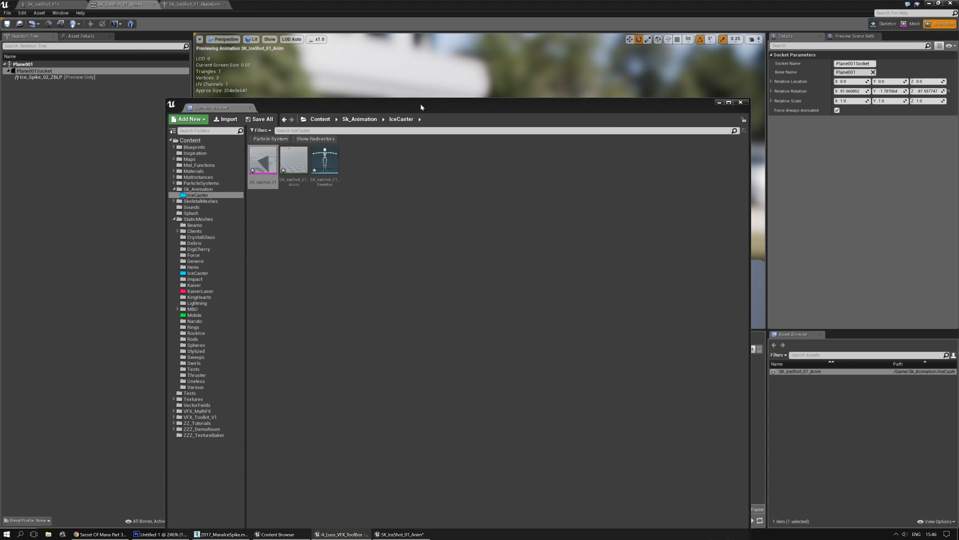
pyautogui.moveTo(421, 104); pyautogui.dragTo(0, 90)
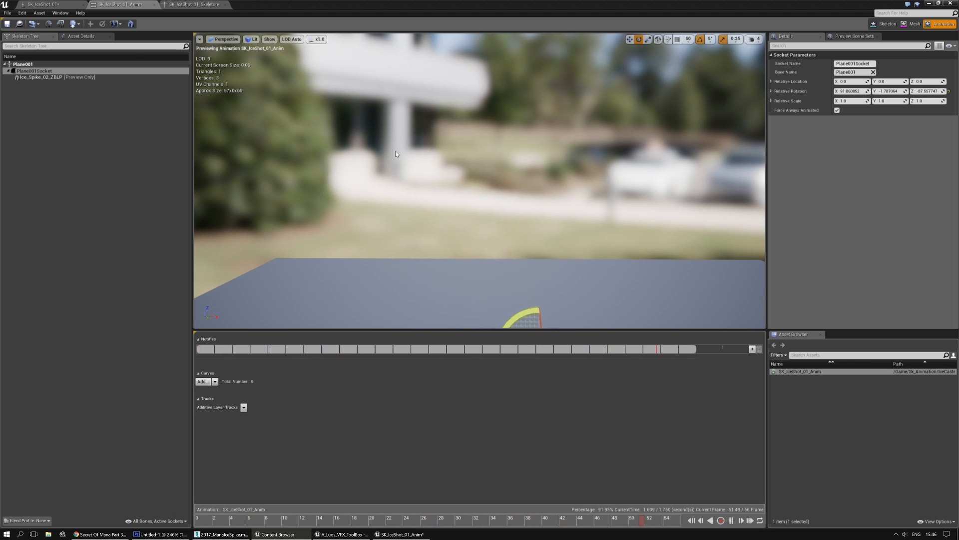
# Step: Replace the Ice_Spike_02_ZBLP preview on Plane001Socket with Ice_SOMShard_01_LP and view its animation from other angles
pyautogui.click(48, 78)
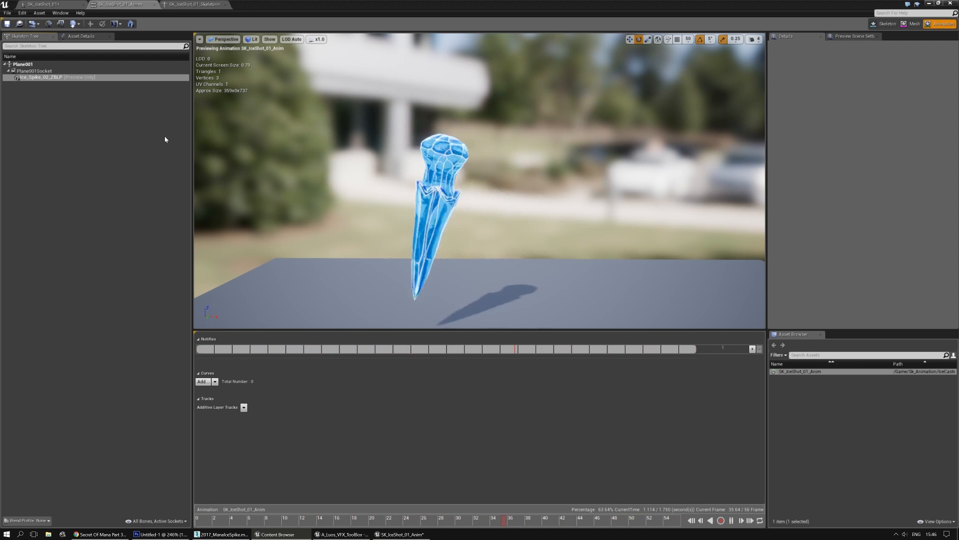
pyautogui.rightClick(60, 78)
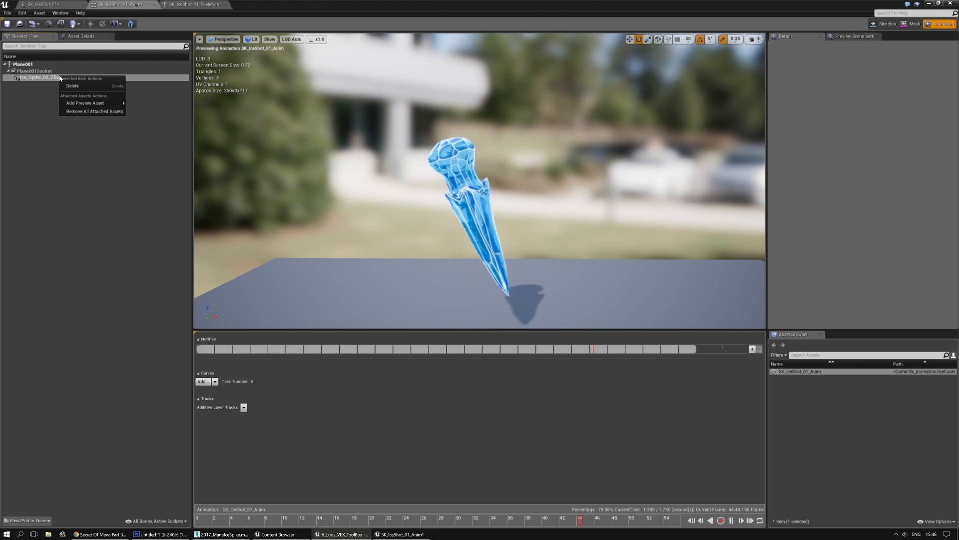
pyautogui.click(72, 85)
pyautogui.rightClick(48, 71)
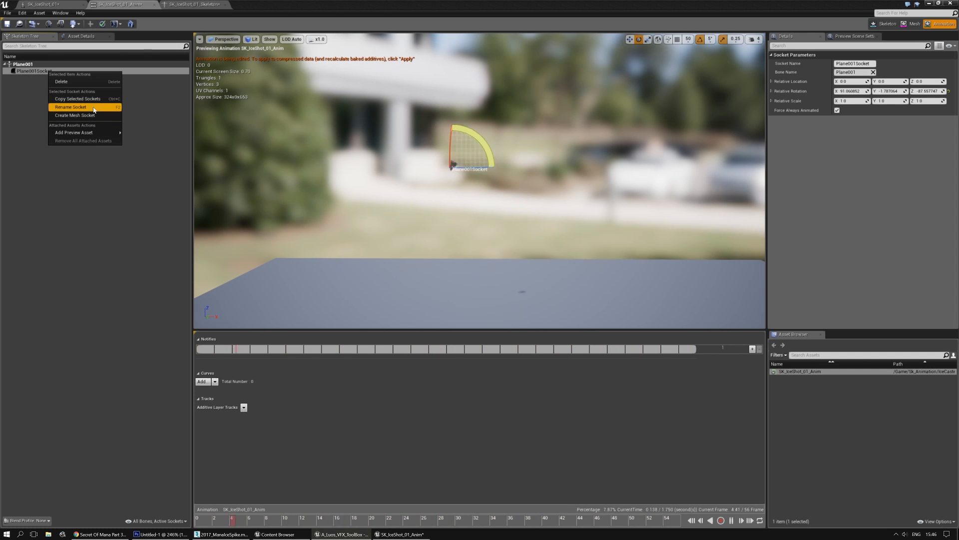
pyautogui.moveTo(100, 133)
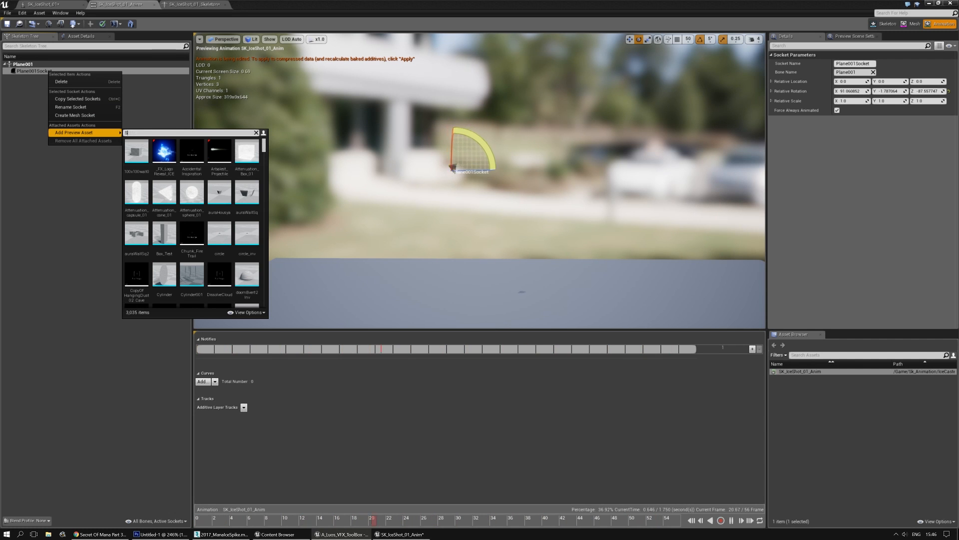
pyautogui.click(144, 148)
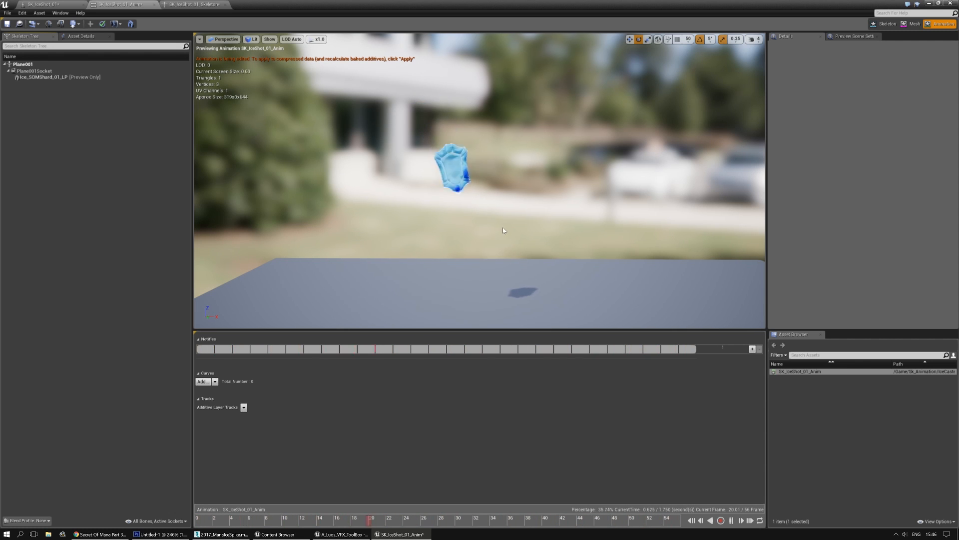
pyautogui.moveTo(511, 258); pyautogui.dragTo(391, 228, button='right')
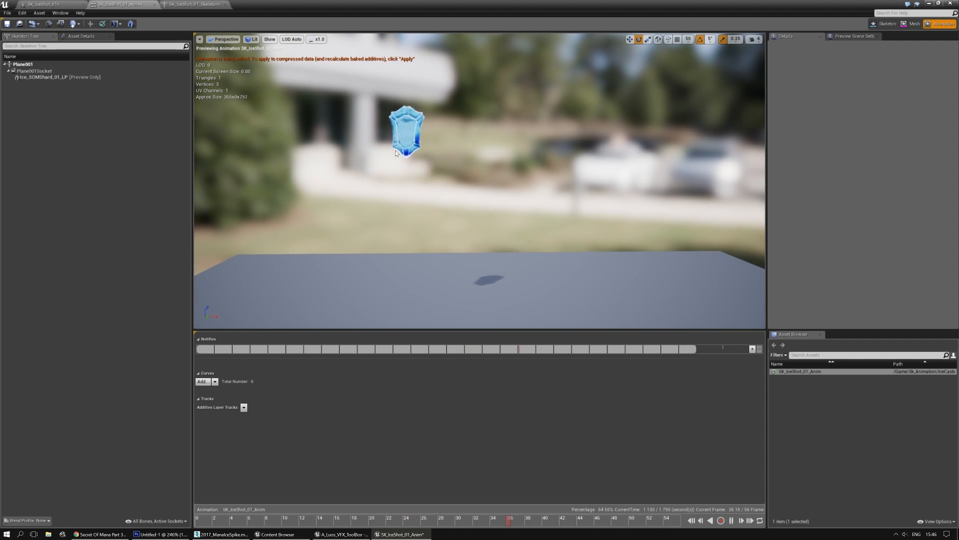
pyautogui.moveTo(415, 197); pyautogui.dragTo(452, 200, button='right')
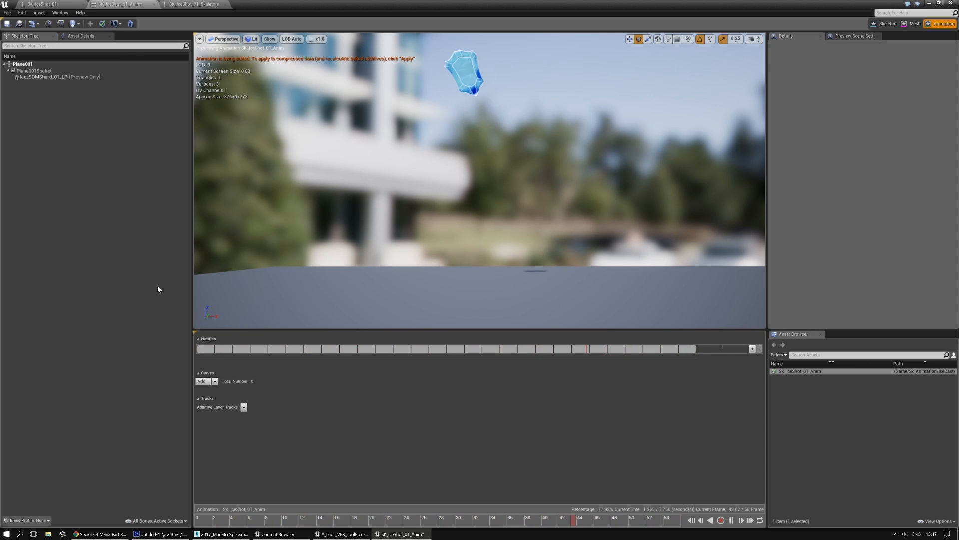
# Step: Switch to 3ds Max, undo the rotation keys added to Plane001 and move its last key to frame 92
pyautogui.click(225, 534)
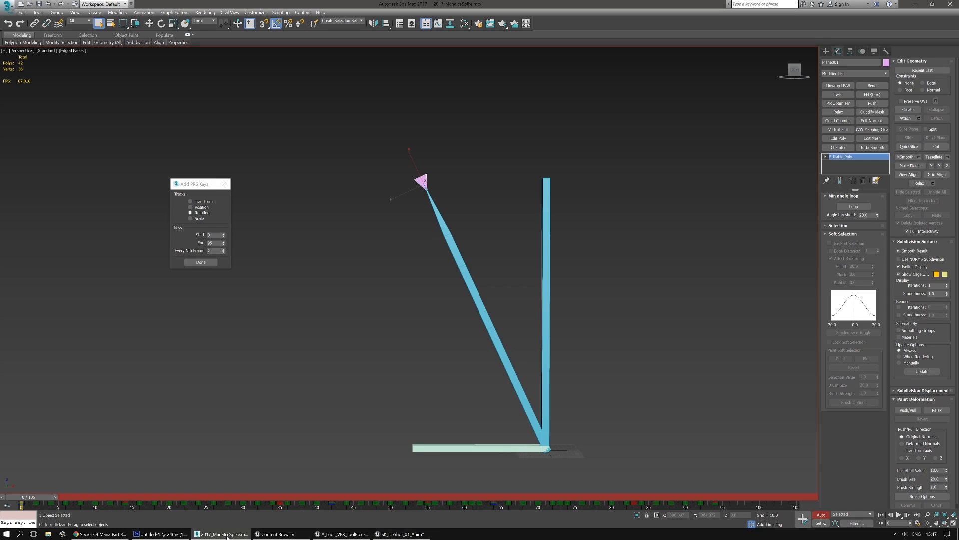
pyautogui.moveTo(520, 396); pyautogui.dragTo(515, 393, button='middle')
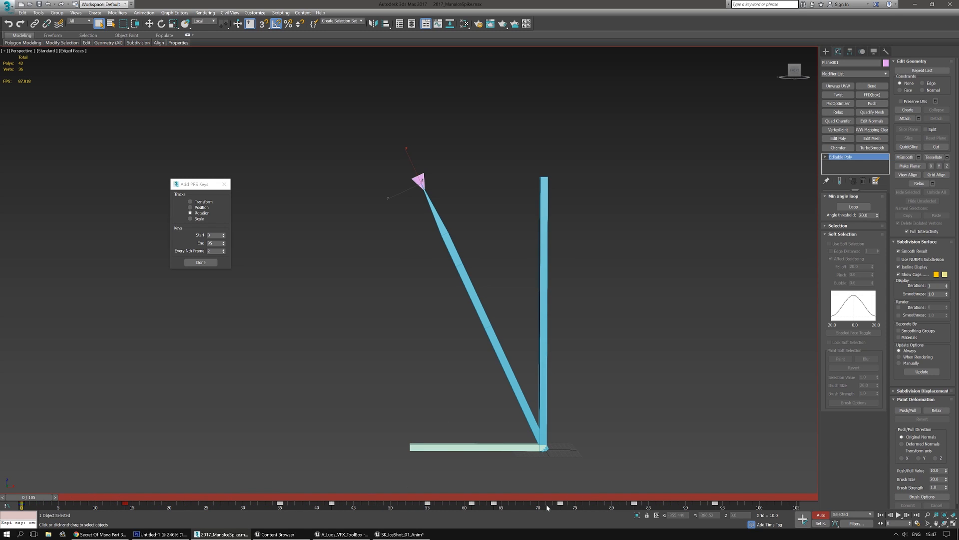
pyautogui.moveTo(33, 502); pyautogui.dragTo(692, 505)
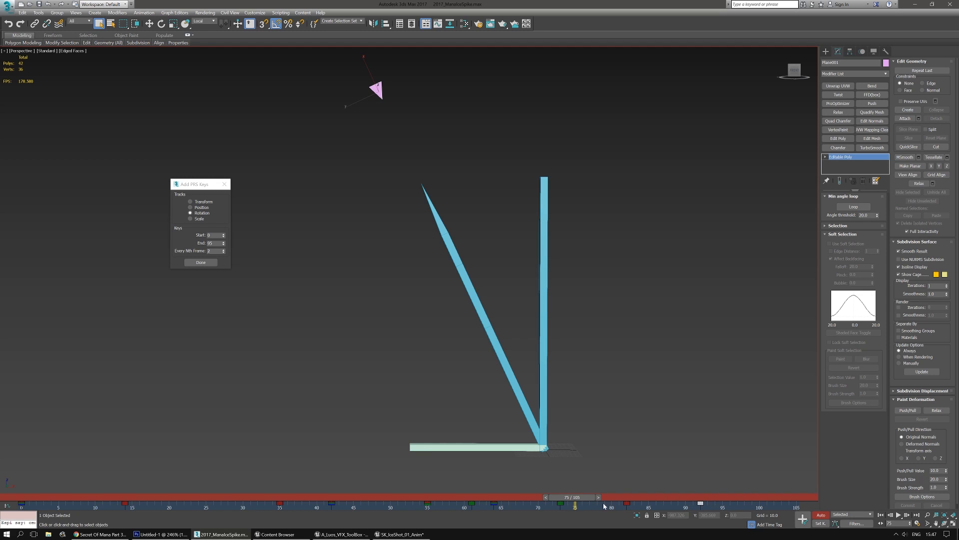
# Step: Play back Plane001's animation from frame 0, move its last key to frame 91 and check the playback again
pyautogui.moveTo(582, 496); pyautogui.dragTo(4, 460)
pyautogui.click(899, 515)
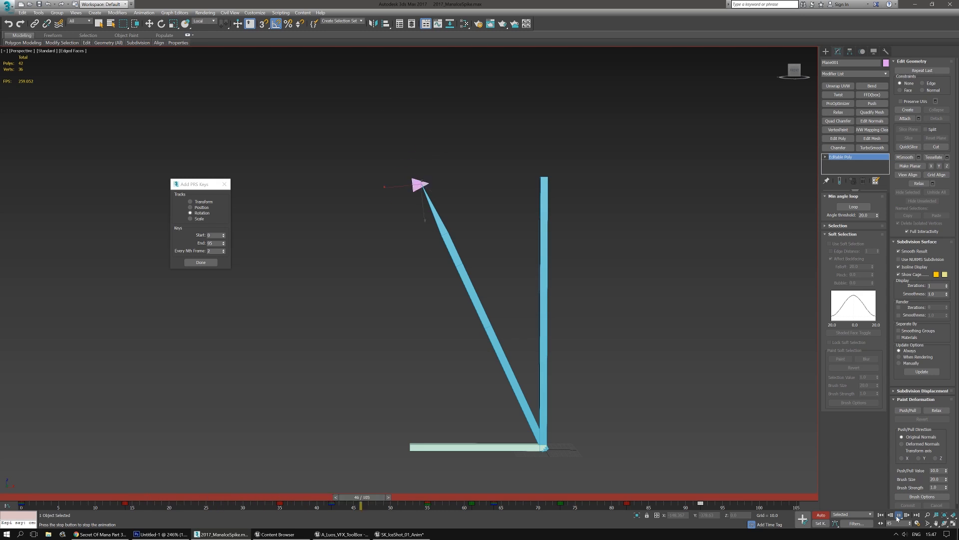
pyautogui.click(898, 515)
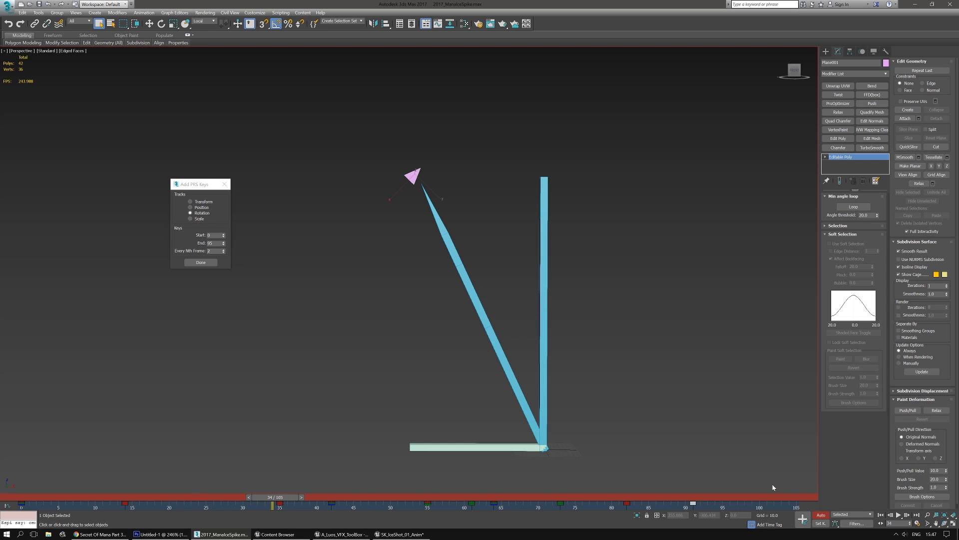
pyautogui.click(899, 515)
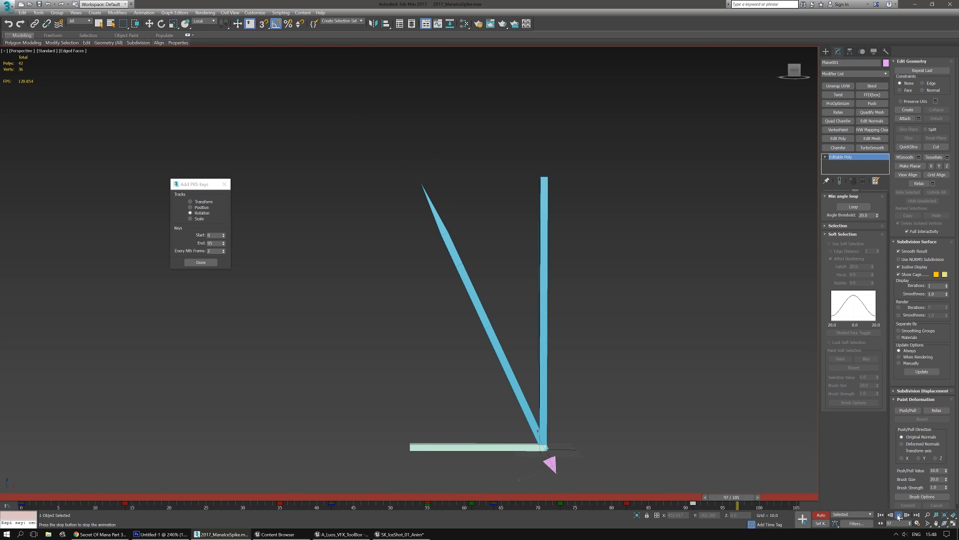
pyautogui.click(898, 515)
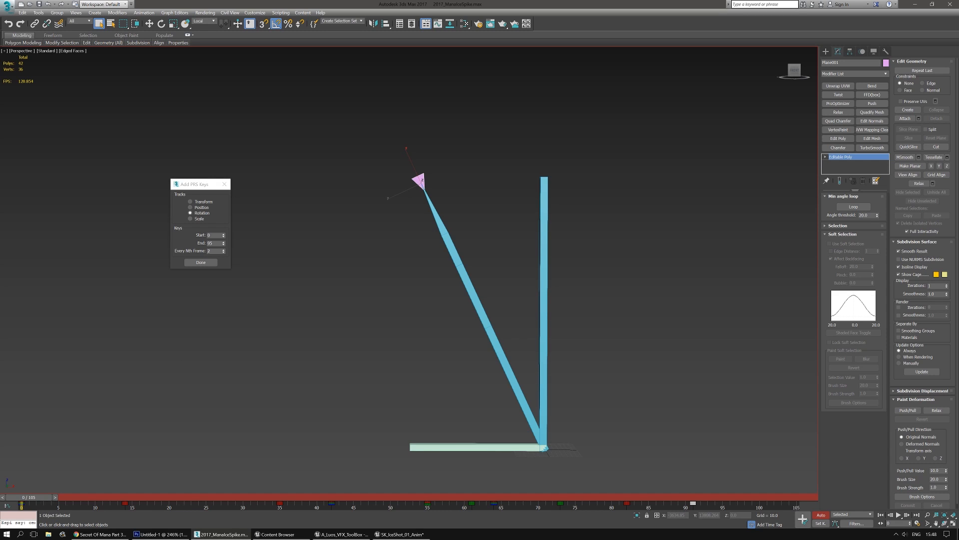
# Step: Add rotation keys to Plane001 on every 2nd frame up to 95 and export it over SK_IceShot_01.FBX, baking frames 0 to 94
pyautogui.click(204, 263)
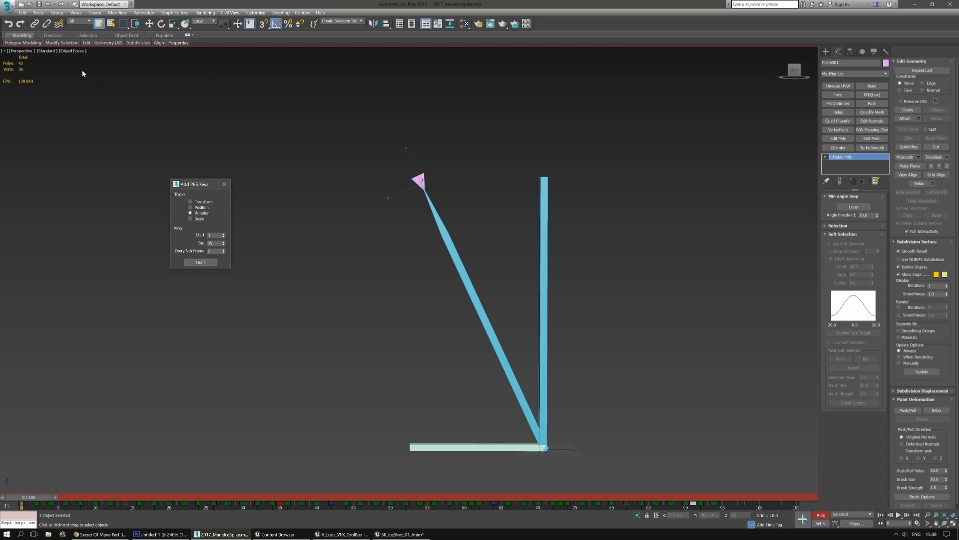
pyautogui.click(13, 6)
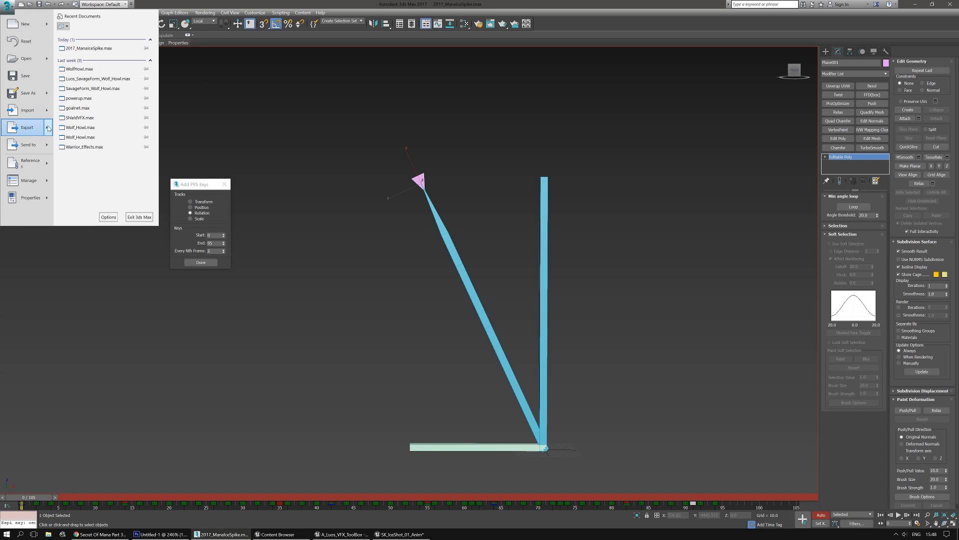
pyautogui.moveTo(30, 128)
pyautogui.click(99, 71)
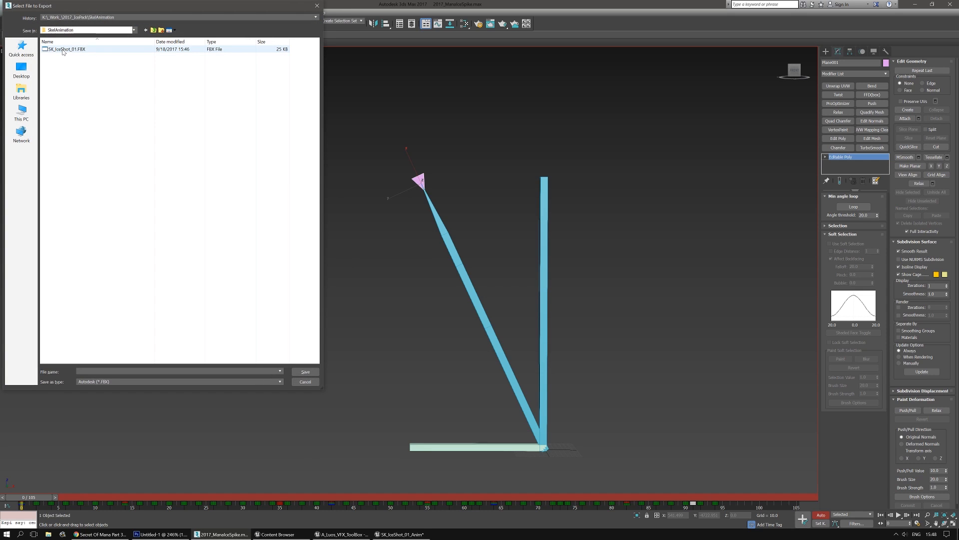
pyautogui.doubleClick(65, 49)
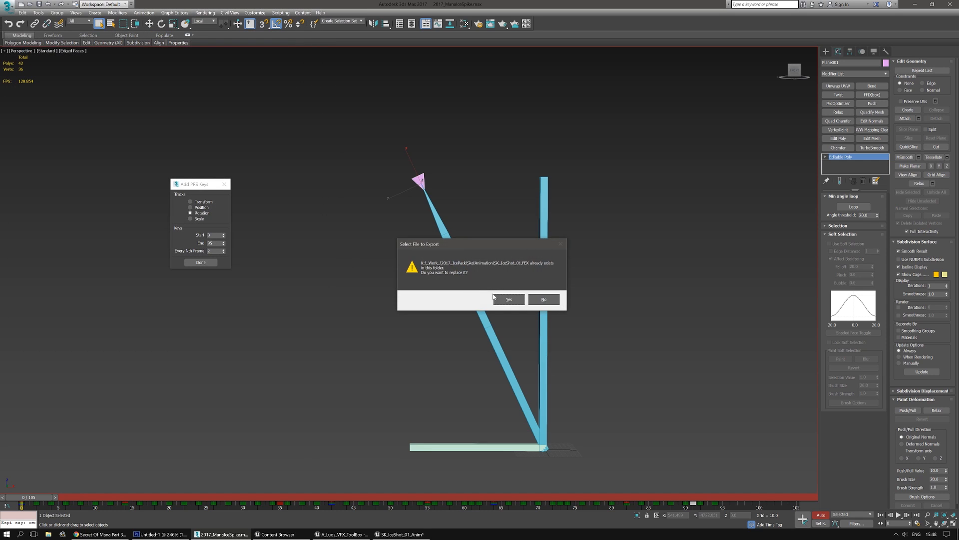
pyautogui.click(502, 299)
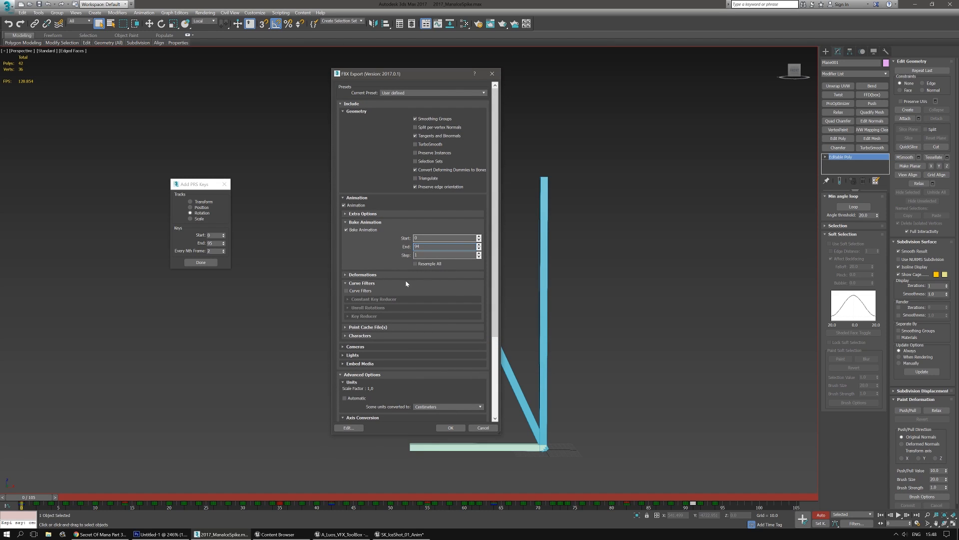
pyautogui.click(449, 427)
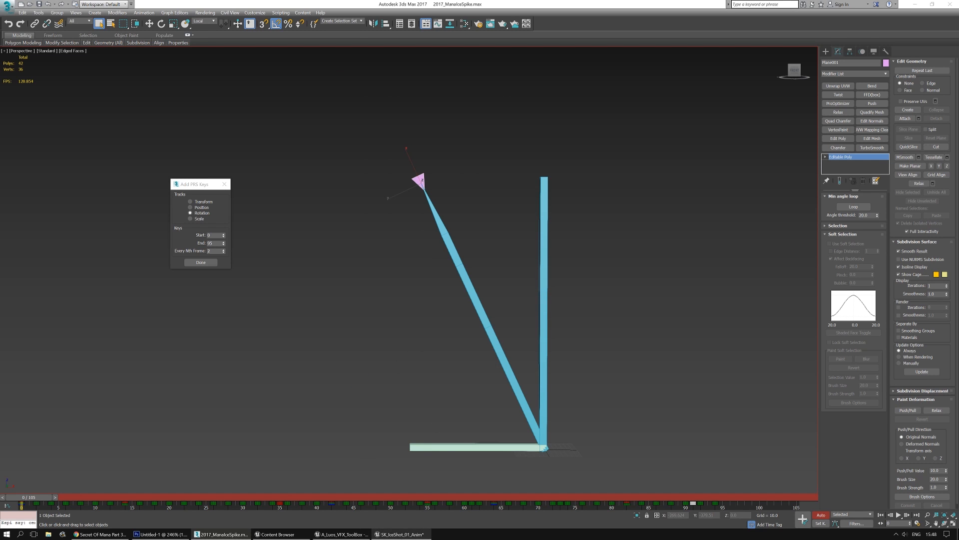
# Step: Switch to Unreal Engine, reimport SK_IceShot_01.FBX into Sk_Animation/IceCaster with all import options applied and watch the updated animation preview
pyautogui.click(402, 534)
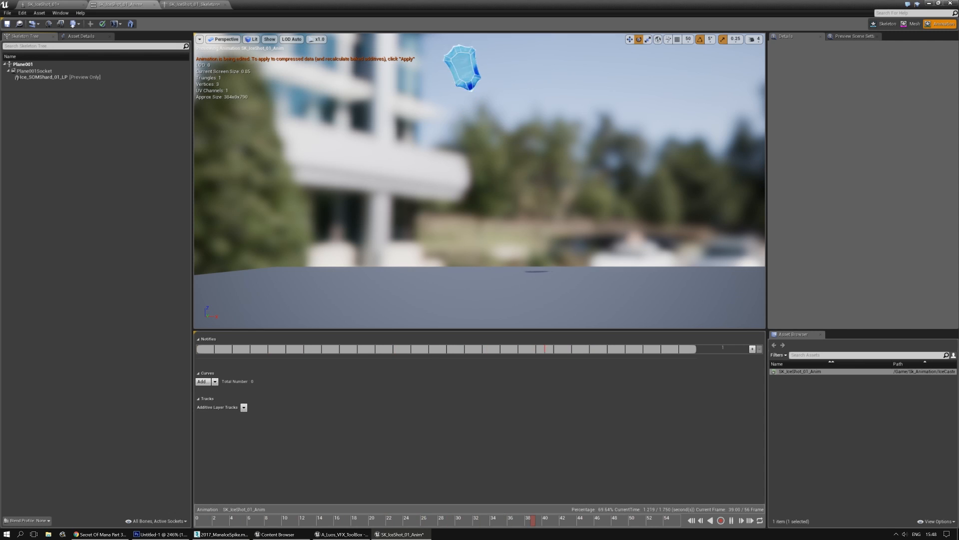
pyautogui.click(18, 24)
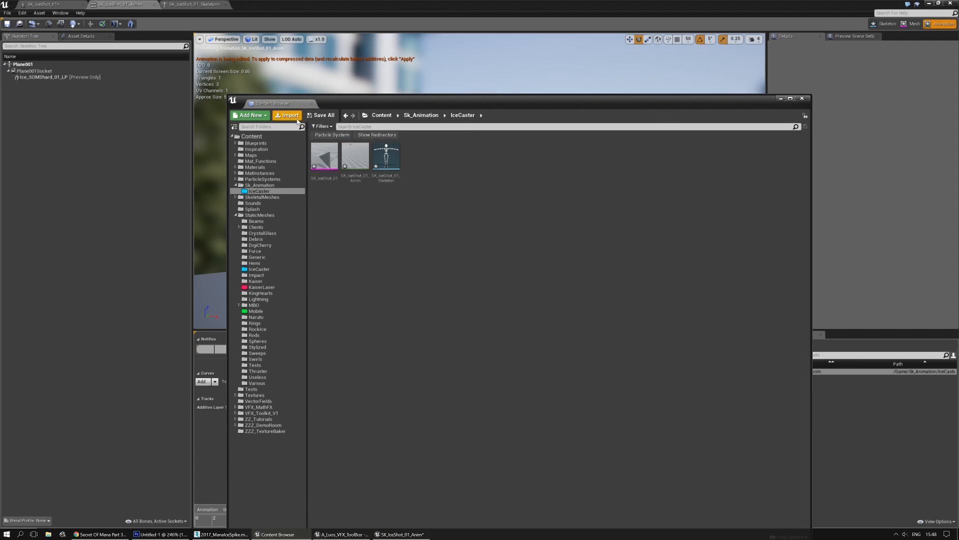
pyautogui.click(288, 115)
pyautogui.click(373, 146)
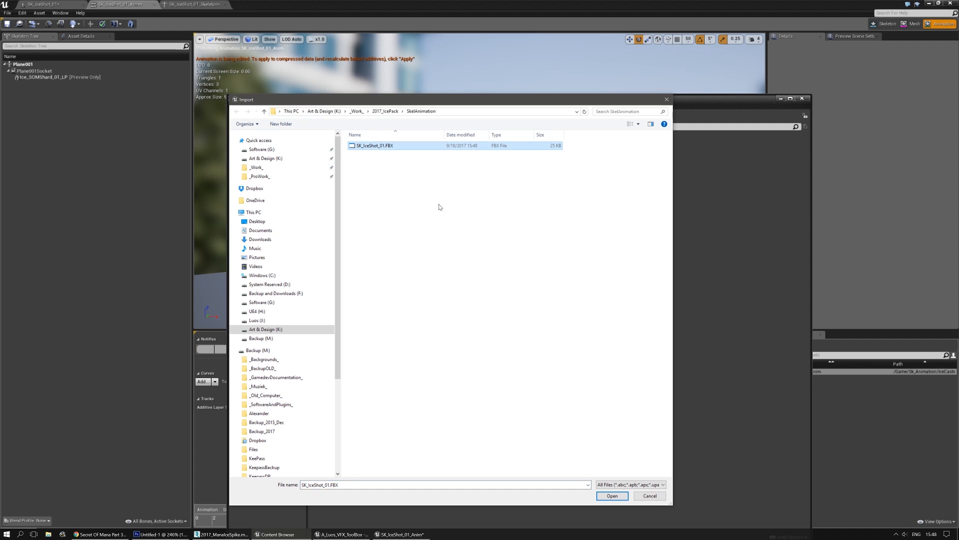
pyautogui.doubleClick(375, 146)
pyautogui.click(472, 296)
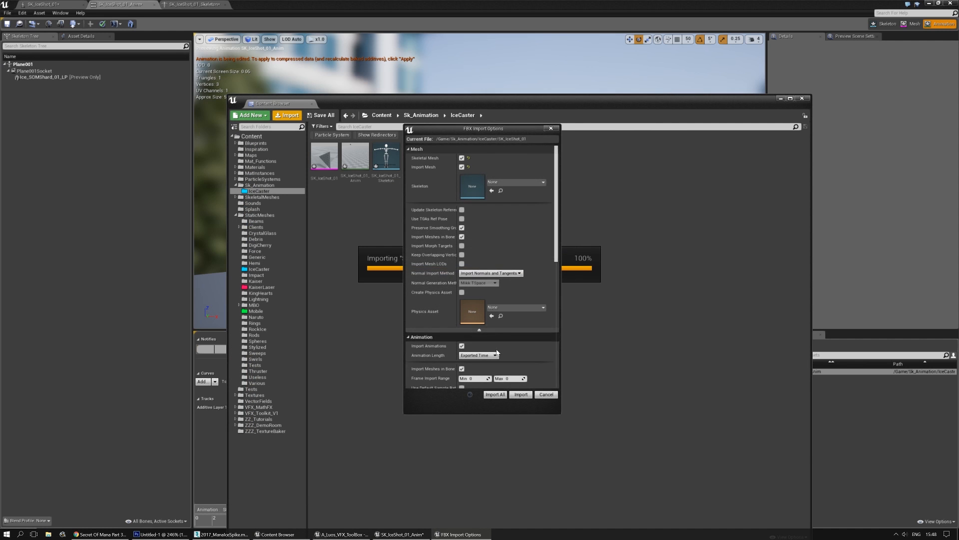
pyautogui.click(493, 392)
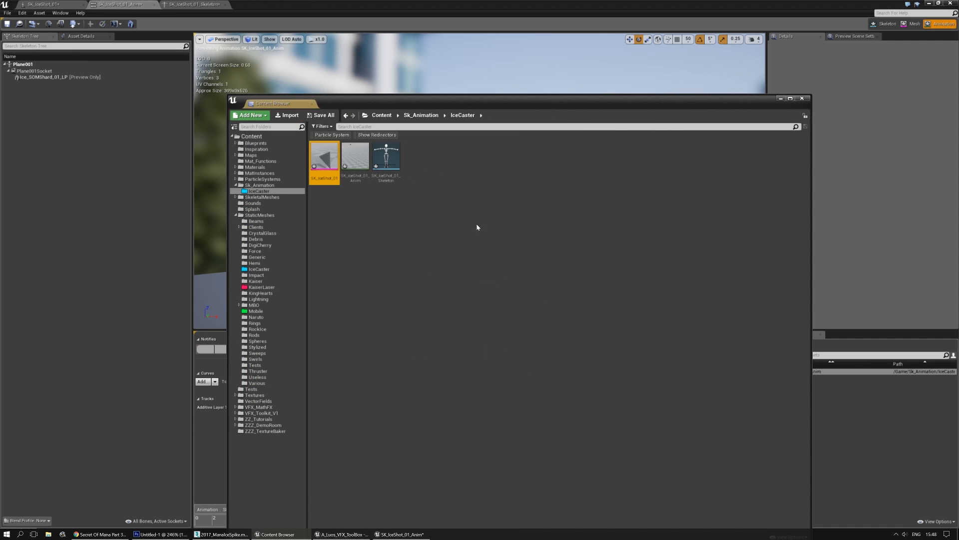
pyautogui.moveTo(533, 104); pyautogui.dragTo(0, 88)
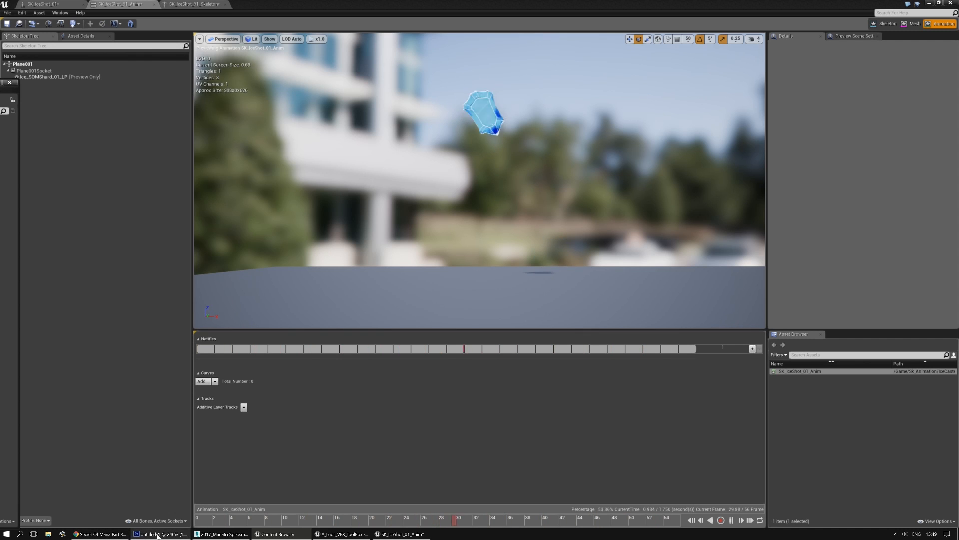
# Step: Switch to 3ds Max, scrub through Plane001's animation for comparison and return to the Unreal Engine animation editor
pyautogui.click(222, 534)
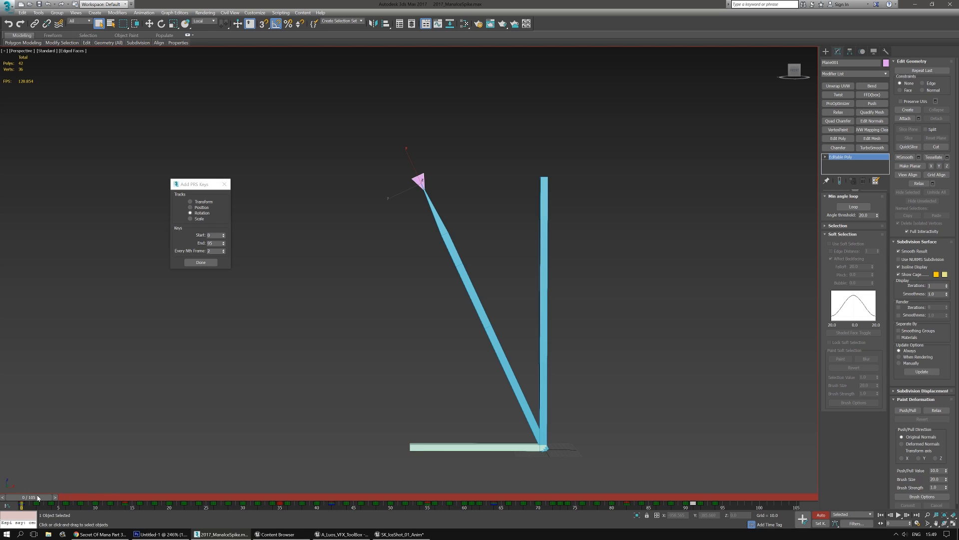
pyautogui.moveTo(38, 497); pyautogui.dragTo(17, 420)
pyautogui.click(400, 534)
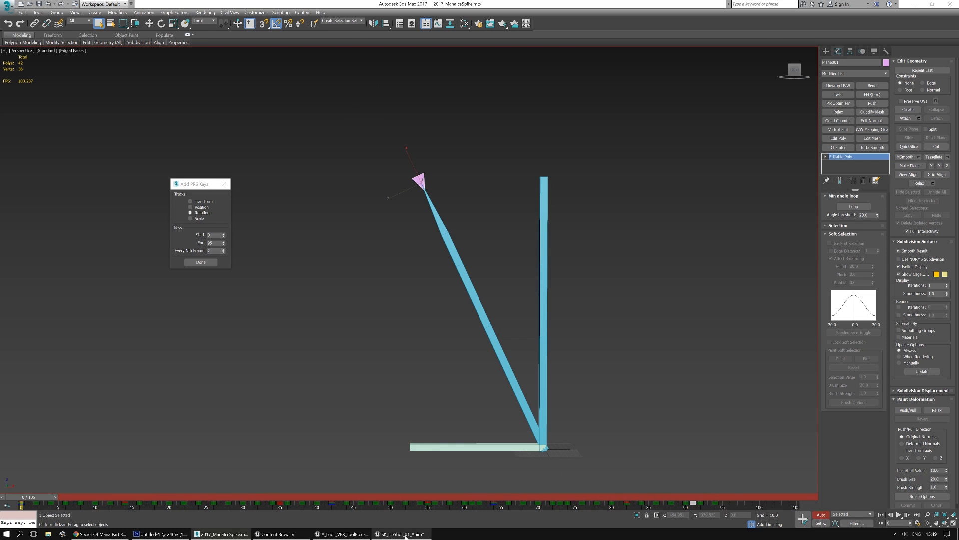
# Step: Remove all attached preview assets from Plane001Socket in the skeleton editor, inspect the bare socket and return to the SK_IceShot_01_Anim preview
pyautogui.click(203, 4)
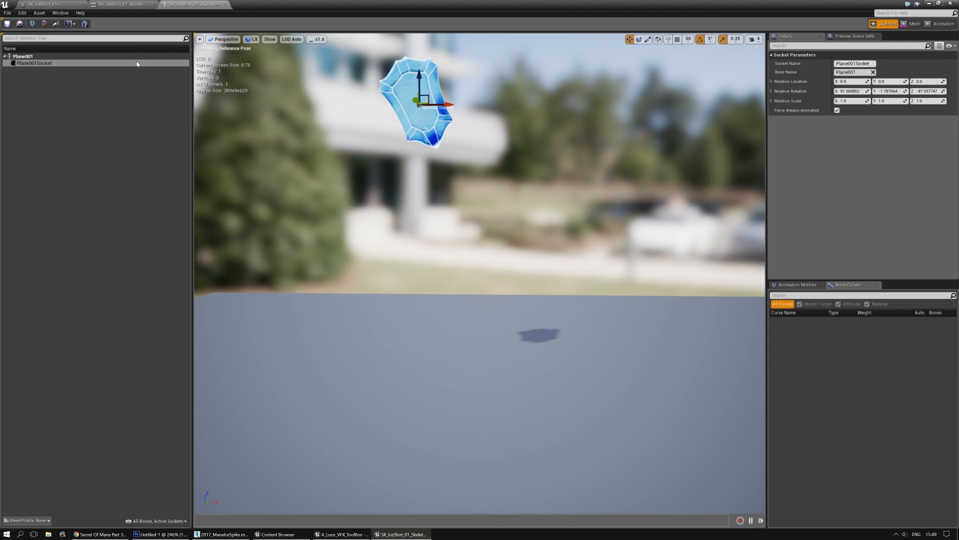
pyautogui.click(48, 64)
pyautogui.moveTo(326, 188)
pyautogui.mouseDown(button='right')
pyautogui.moveTo(225, 177)
pyautogui.moveTo(320, 174)
pyautogui.mouseUp(button='right')
pyautogui.rightClick(73, 64)
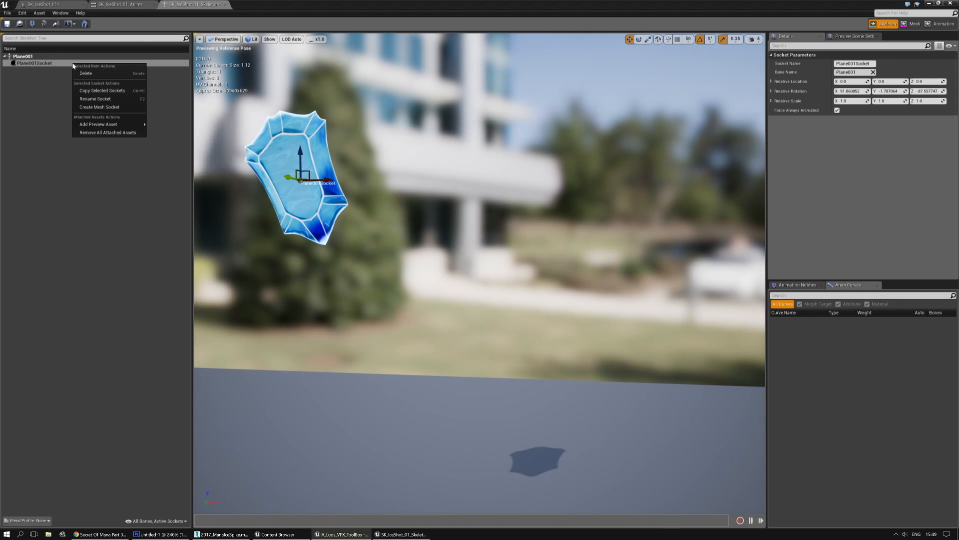
pyautogui.click(108, 132)
pyautogui.moveTo(358, 274); pyautogui.dragTo(395, 275, button='right')
pyautogui.press('a')
pyautogui.press('w')
pyautogui.press('s')
pyautogui.moveTo(359, 275); pyautogui.dragTo(392, 298, button='middle')
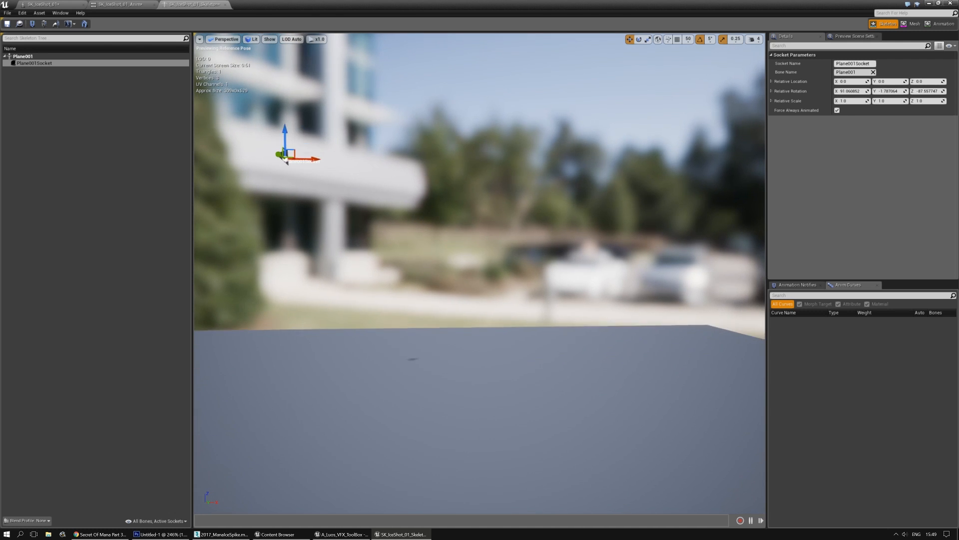
pyautogui.press('w')
pyautogui.moveTo(390, 265); pyautogui.dragTo(384, 265, button='right')
pyautogui.press('a')
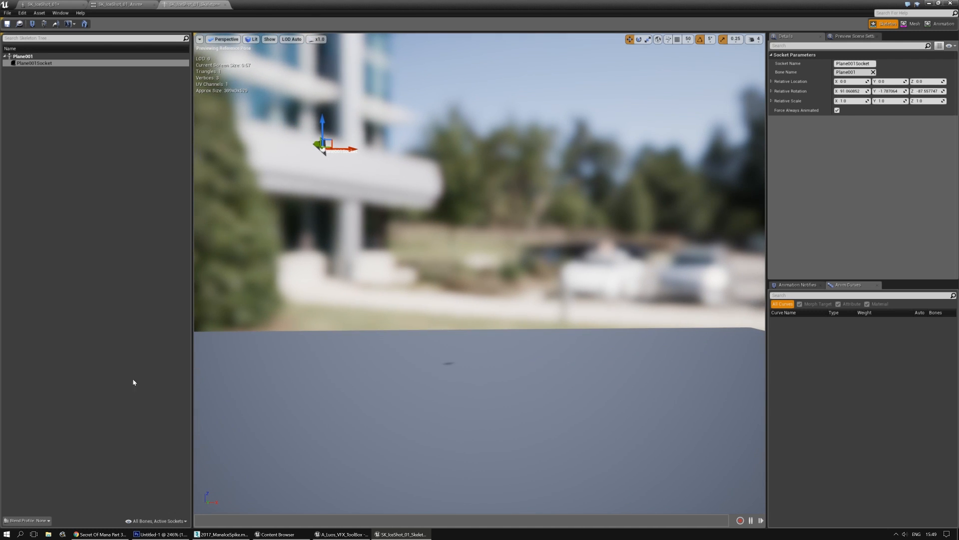
pyautogui.click(123, 4)
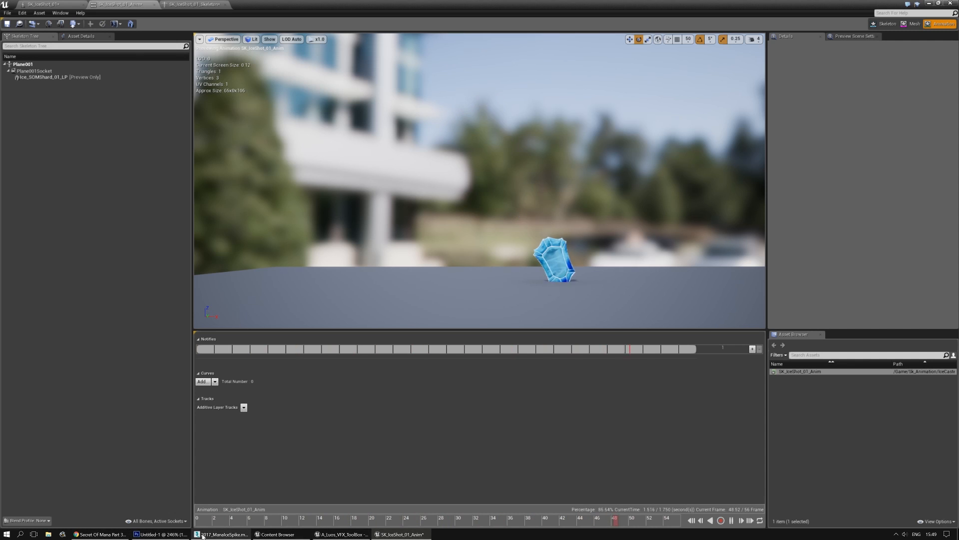
# Step: Switch to 3ds Max, undo the rotation keys added to Plane001 and move its last key to frame 93
pyautogui.click(223, 534)
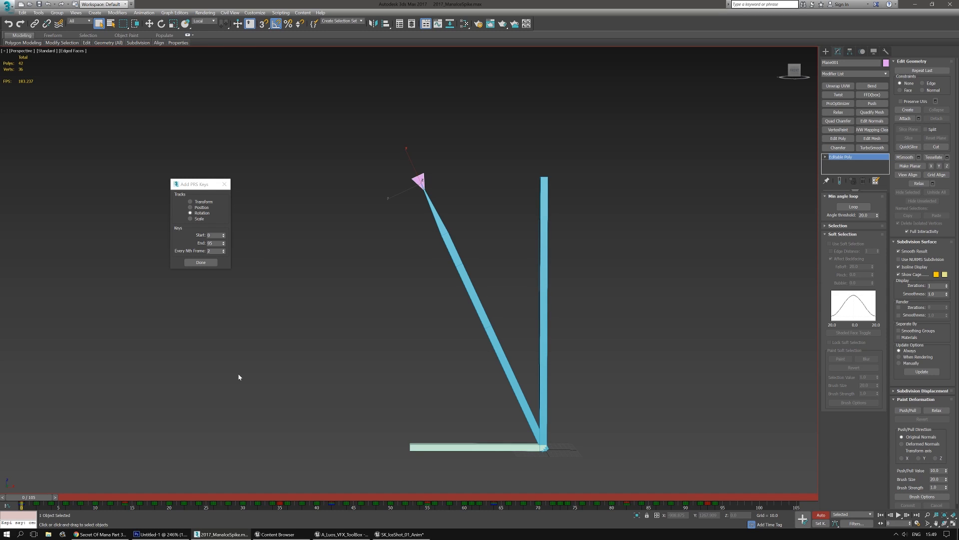
pyautogui.hotkey('ctrl', 'z')
pyautogui.click(474, 464)
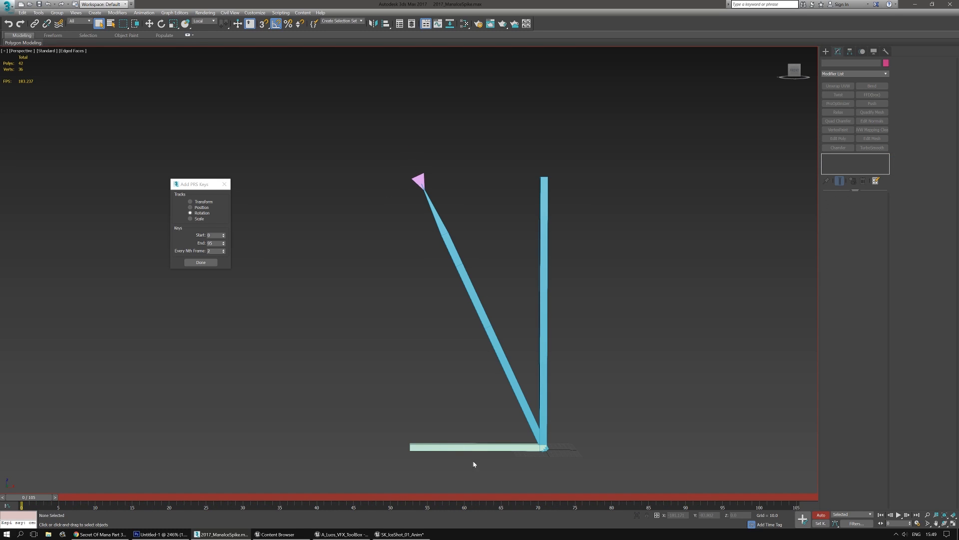
pyautogui.click(423, 176)
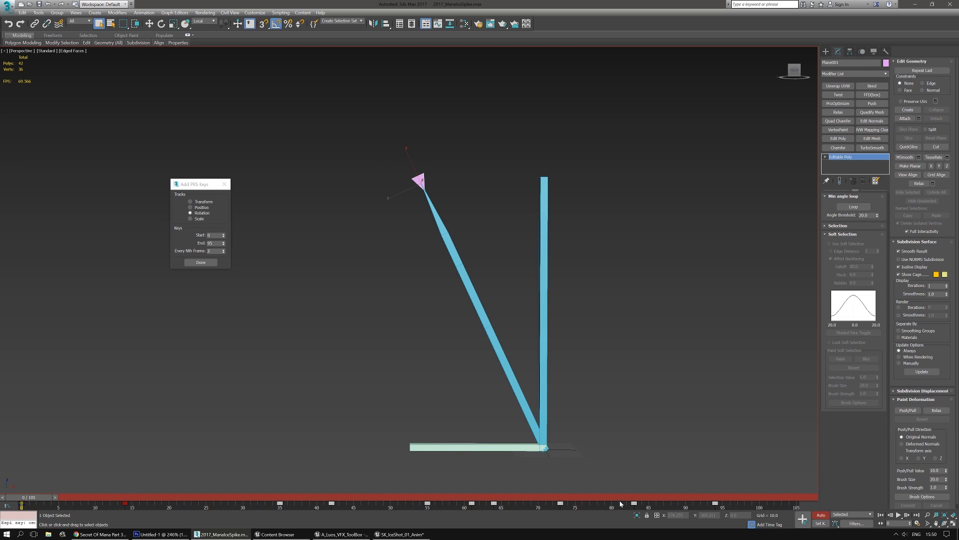
pyautogui.moveTo(620, 503); pyautogui.dragTo(636, 503)
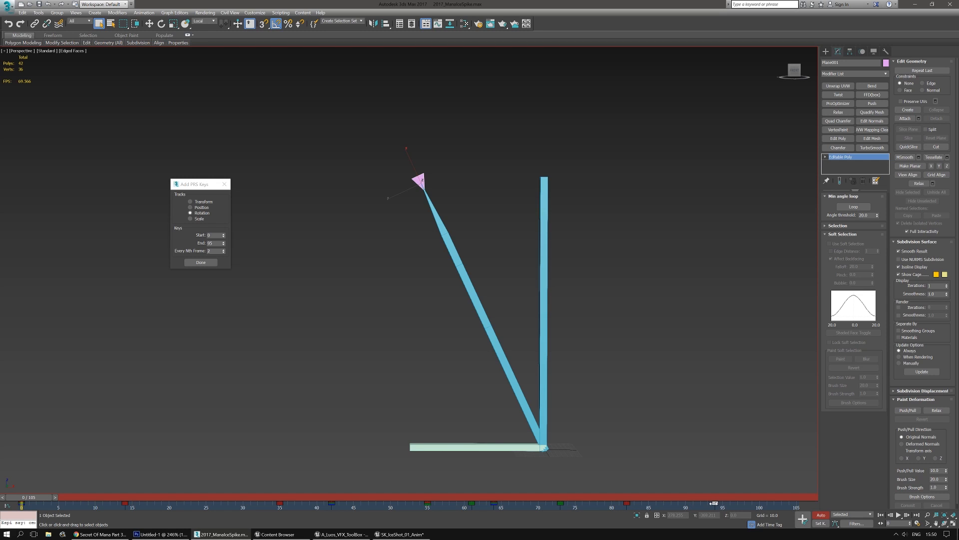
# Step: Move Plane001 farther along its flight direction below the base at frame 95 and scrub the animation back to frame 0
pyautogui.moveTo(719, 437); pyautogui.dragTo(710, 399, button='middle')
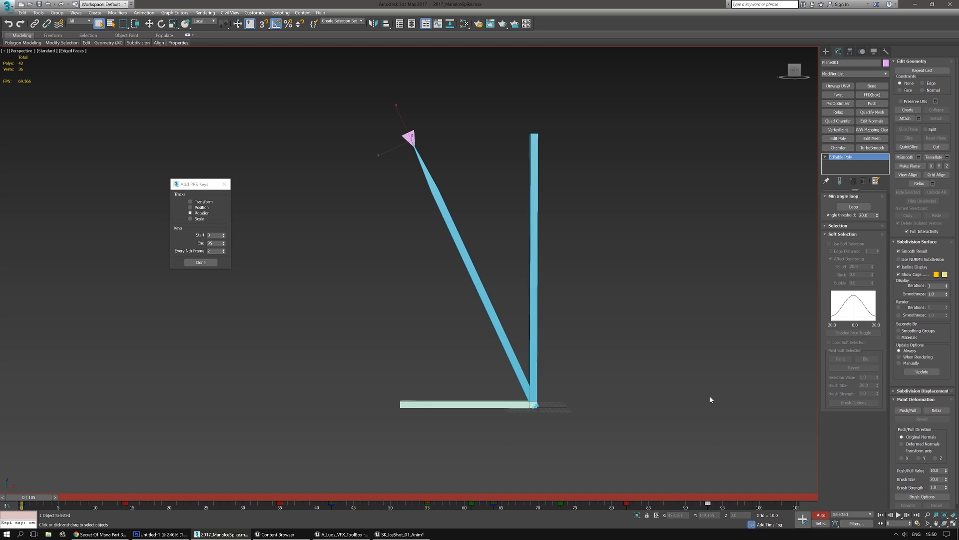
pyautogui.press('w')
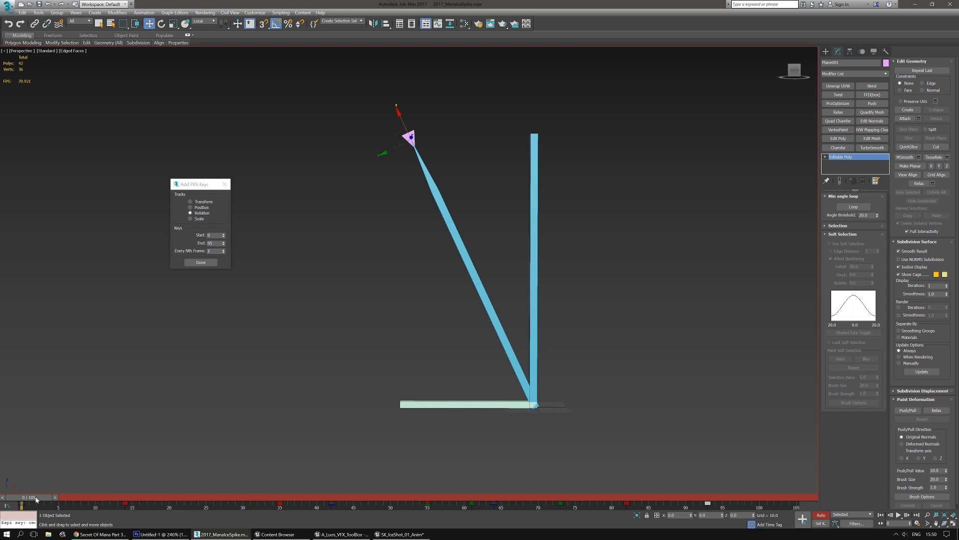
pyautogui.moveTo(28, 497); pyautogui.dragTo(723, 474)
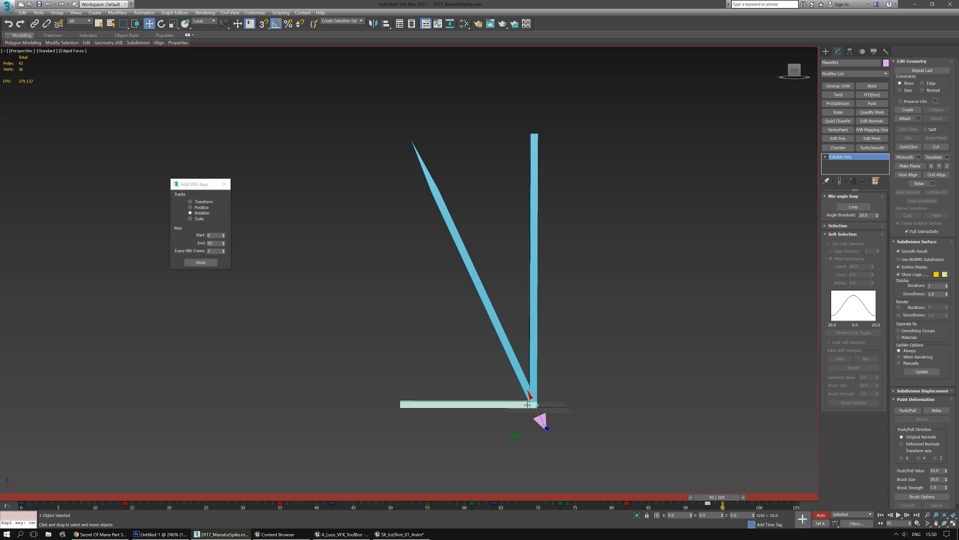
pyautogui.moveTo(532, 399); pyautogui.dragTo(565, 439)
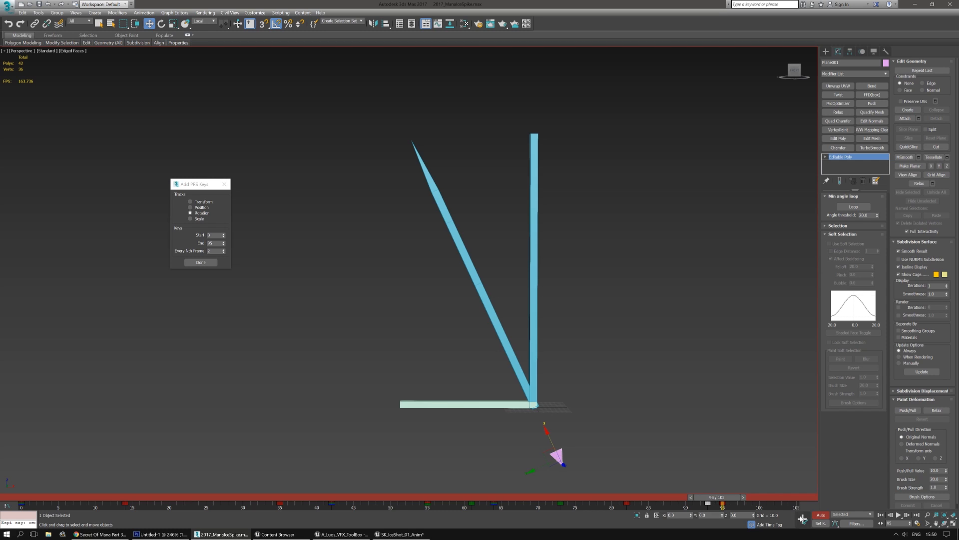
pyautogui.moveTo(726, 498); pyautogui.dragTo(17, 435)
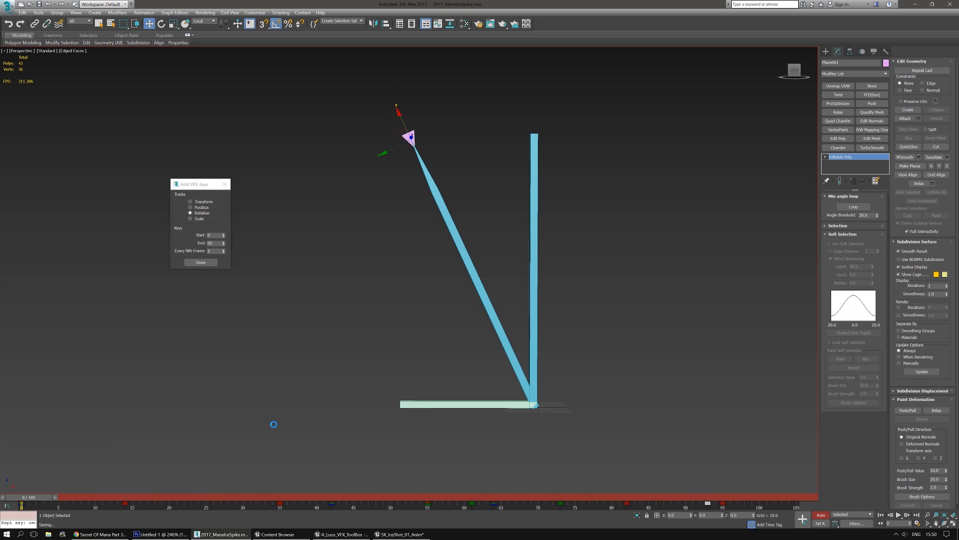
# Step: Add rotation keys to Plane001 on every 2nd frame up to 95 and export it over SK_IceShot_01.FBX in the SkelAnimation folder
pyautogui.click(197, 265)
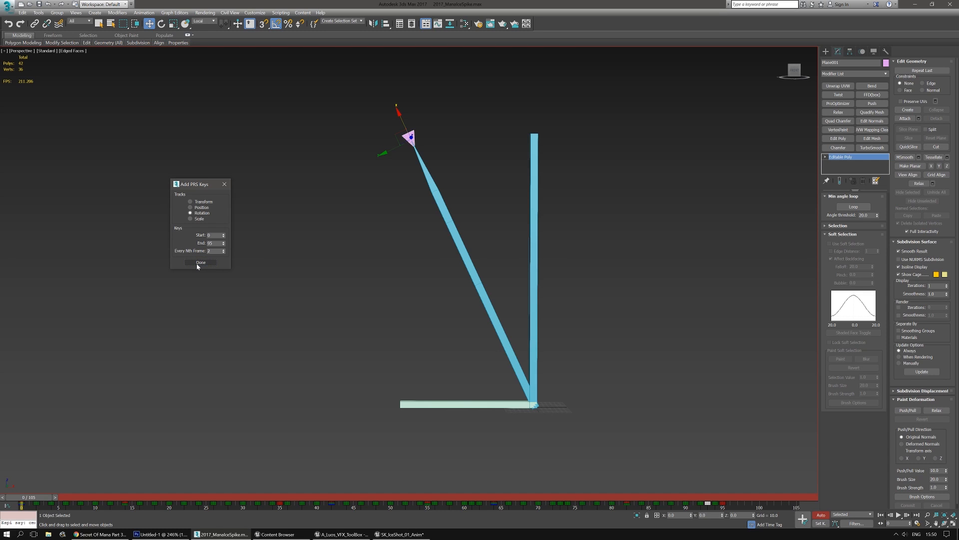
pyautogui.click(7, 7)
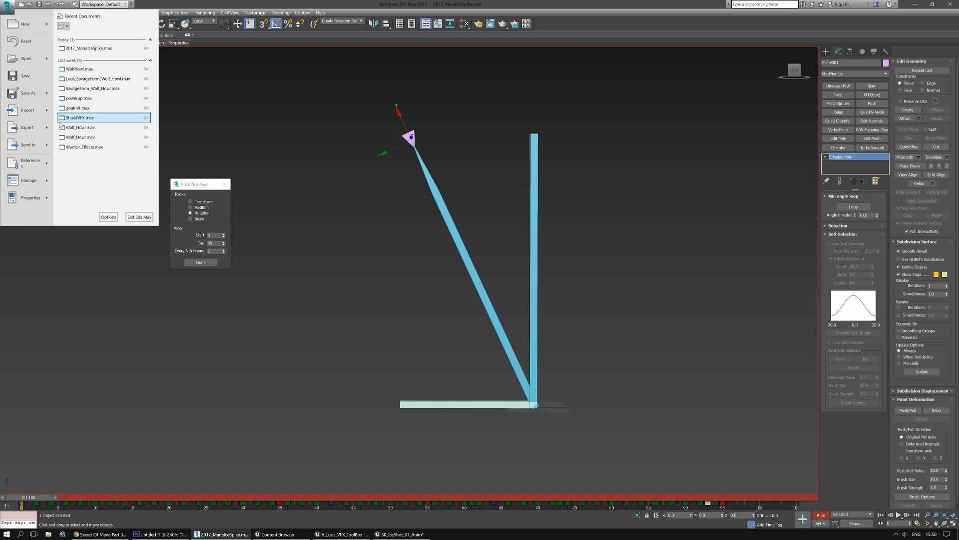
pyautogui.moveTo(28, 127)
pyautogui.click(86, 74)
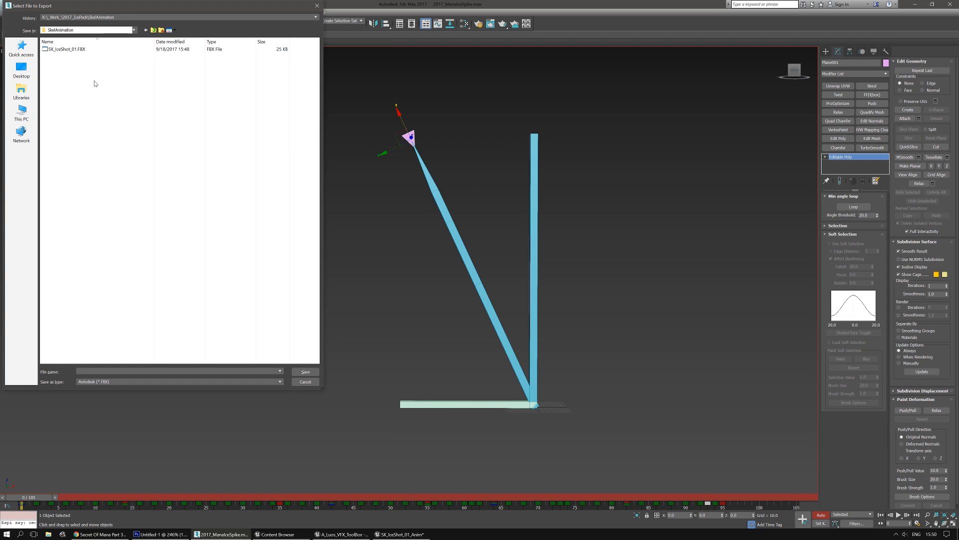
pyautogui.click(94, 18)
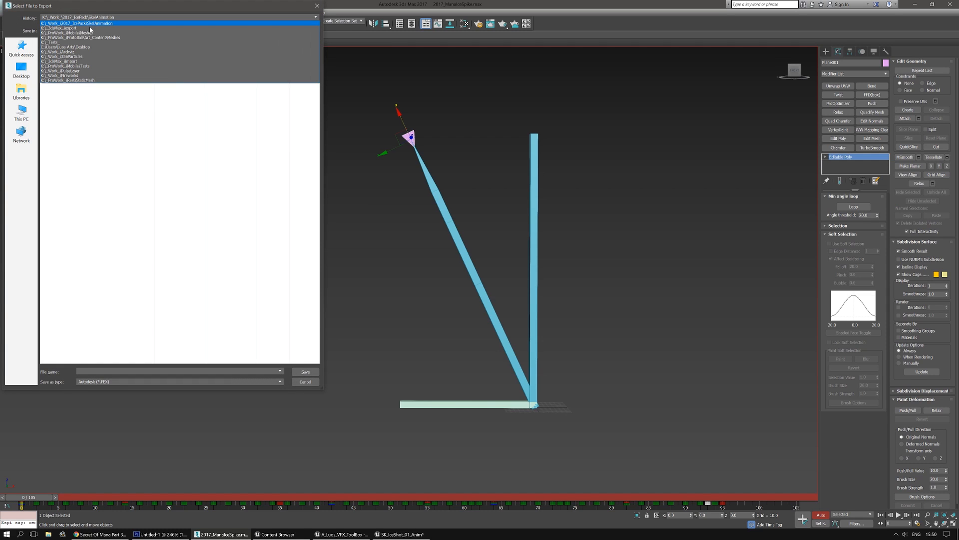
pyautogui.click(94, 24)
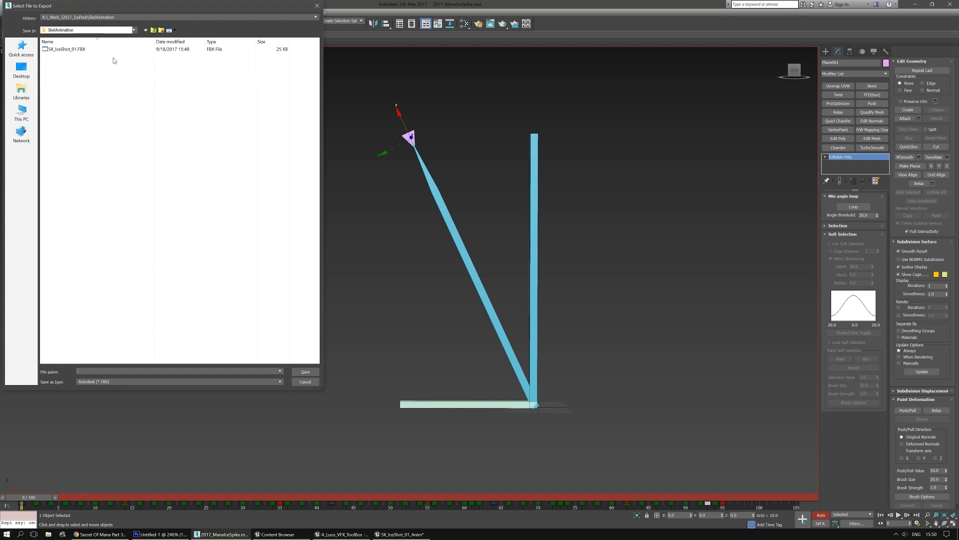
pyautogui.doubleClick(56, 50)
pyautogui.click(509, 300)
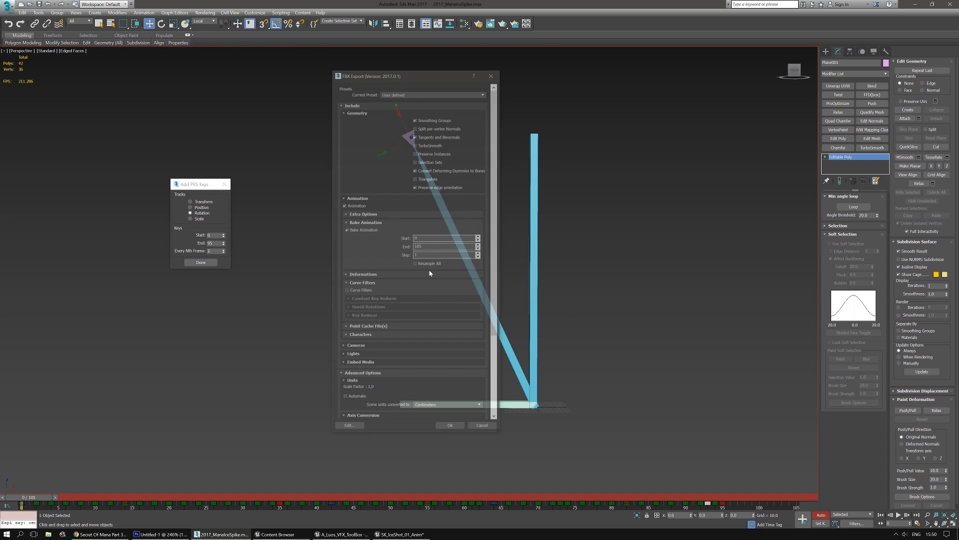
pyautogui.click(453, 427)
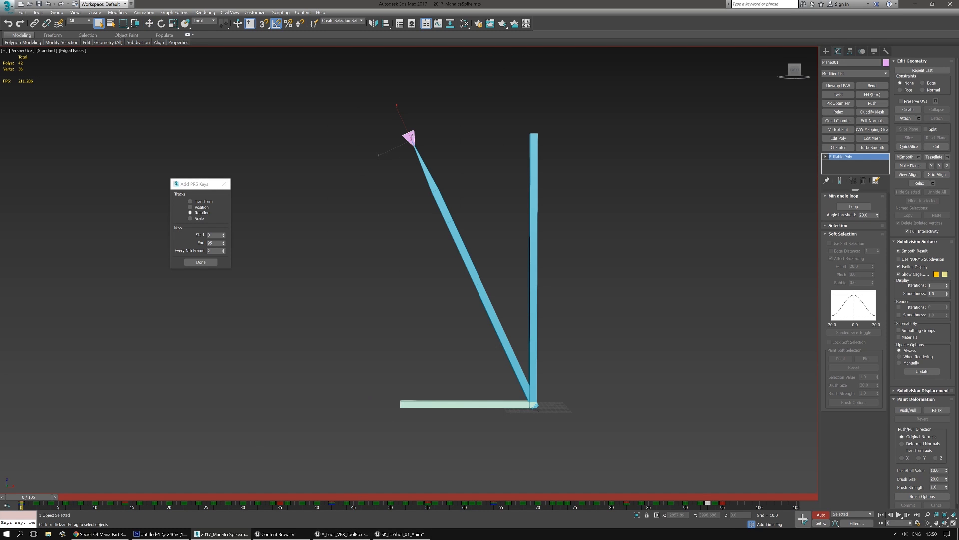
# Step: Switch to Unreal Engine, import the re-exported SK_IceShot_01.FBX over the existing IceCaster assets and review the ice shard's motion
pyautogui.hotkey('alt', 'Tab')
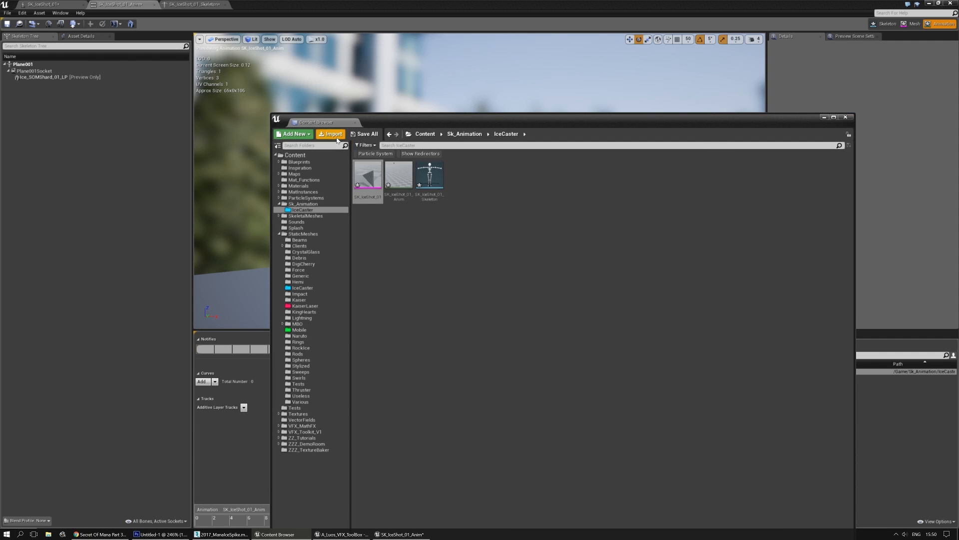
pyautogui.click(334, 134)
pyautogui.click(417, 166)
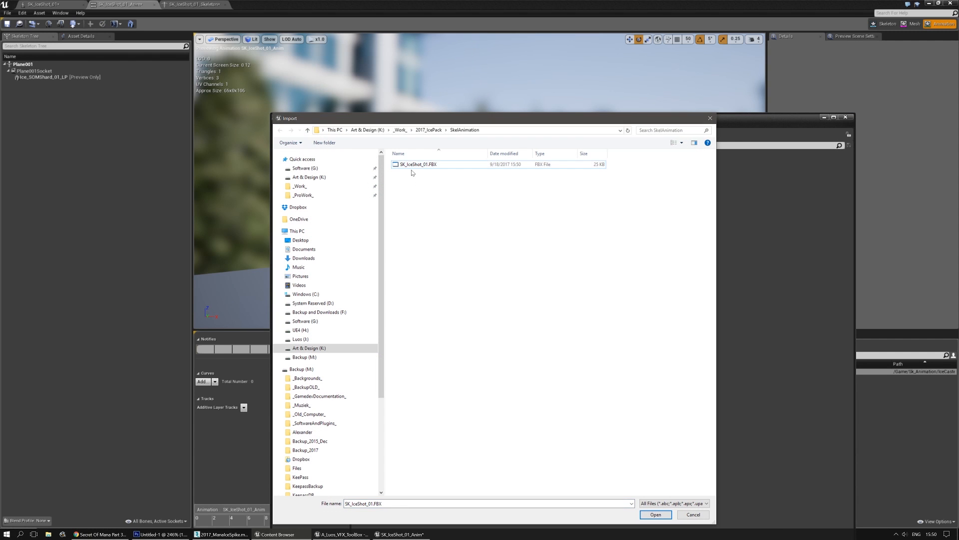
pyautogui.doubleClick(412, 166)
pyautogui.click(469, 295)
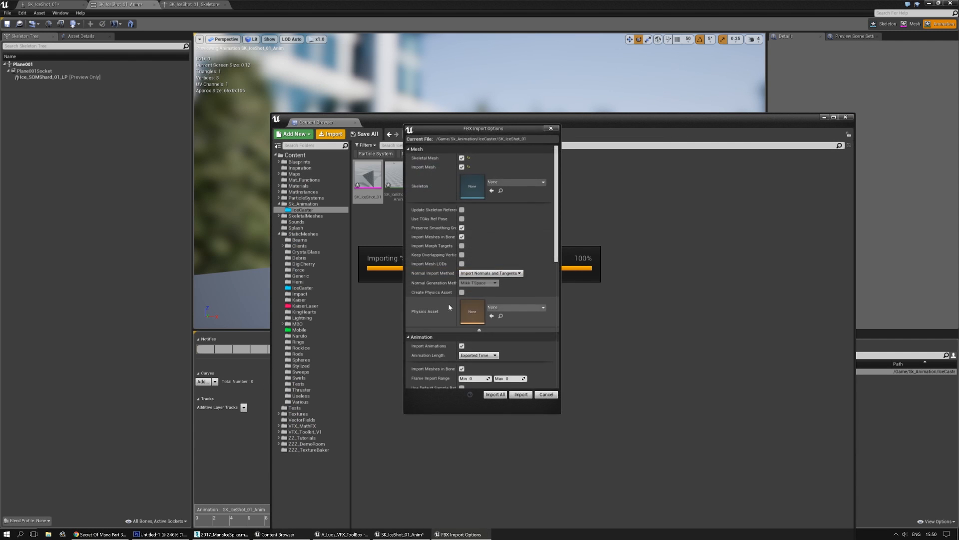
pyautogui.click(482, 395)
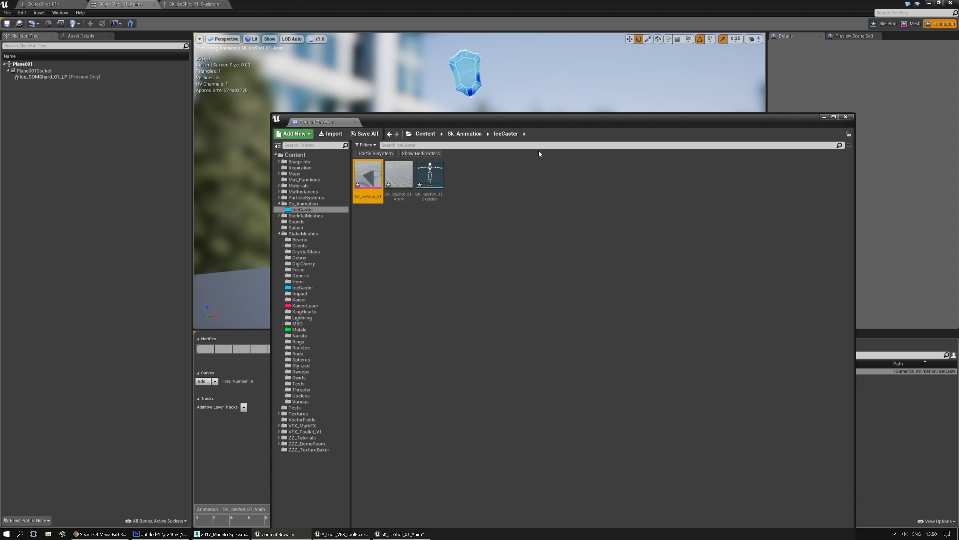
pyautogui.moveTo(544, 122); pyautogui.dragTo(0, 49)
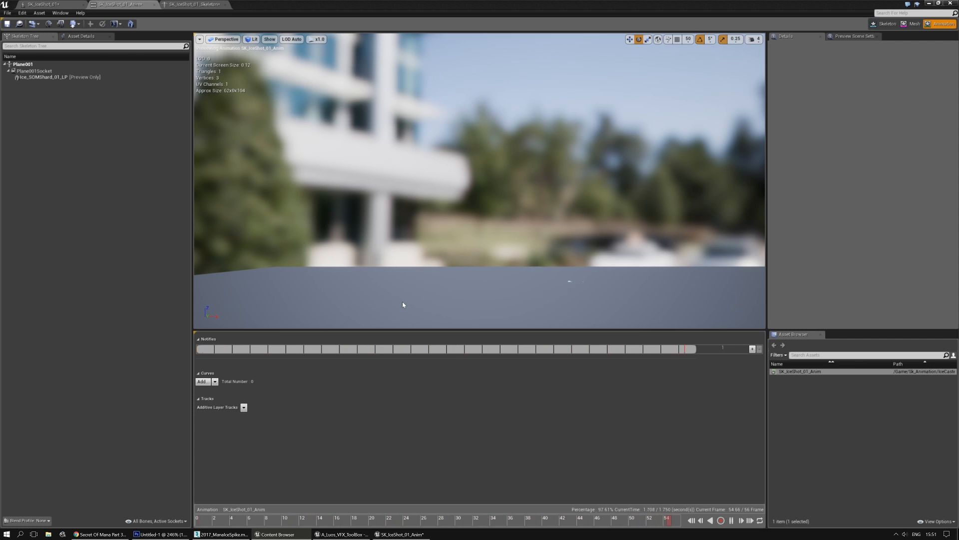
# Step: Switch to 3ds Max and shift Plane001's last two keys before frame 95 earlier, to frames 82 and 92
pyautogui.click(215, 534)
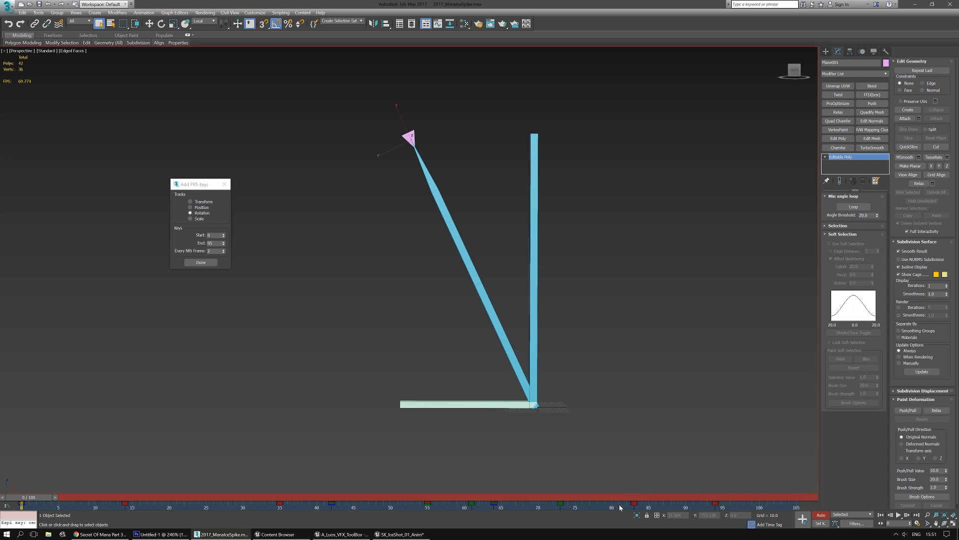
pyautogui.moveTo(635, 502); pyautogui.dragTo(627, 502)
pyautogui.moveTo(716, 503); pyautogui.dragTo(709, 503)
# Step: Move Plane001 farther along its flight direction below the base at frame 95 and return the animation to frame 0
pyautogui.moveTo(40, 496); pyautogui.dragTo(724, 490)
pyautogui.press('w')
pyautogui.moveTo(534, 400); pyautogui.dragTo(567, 447)
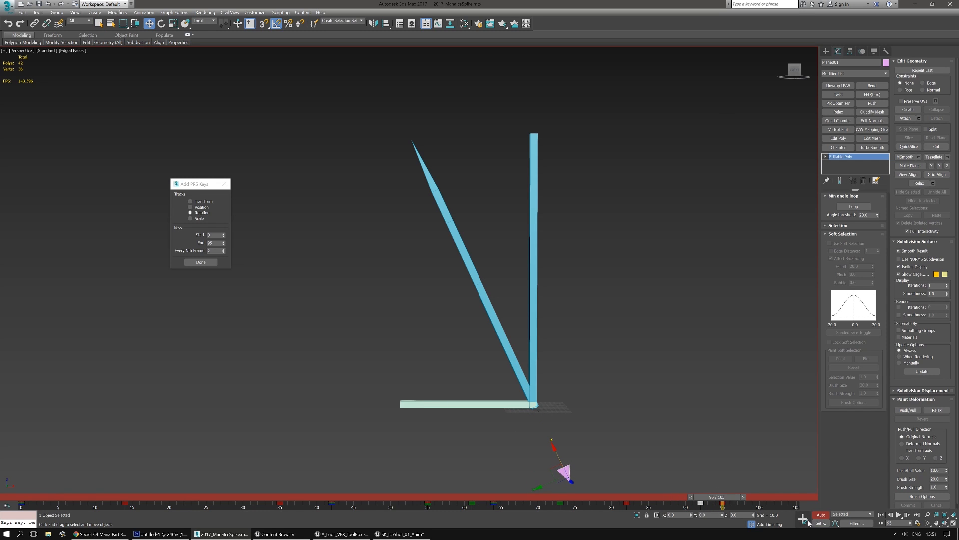
pyautogui.moveTo(727, 496); pyautogui.dragTo(23, 496)
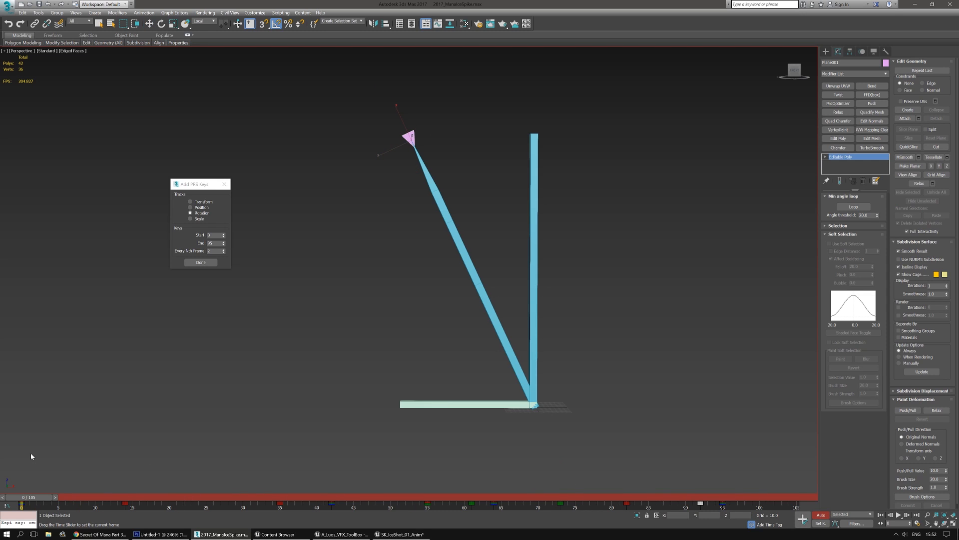
# Step: Steepen the tangent of Plane001's Y rotation curve at the frame 0 key, close the curve editor and play the animation
pyautogui.click(7, 505)
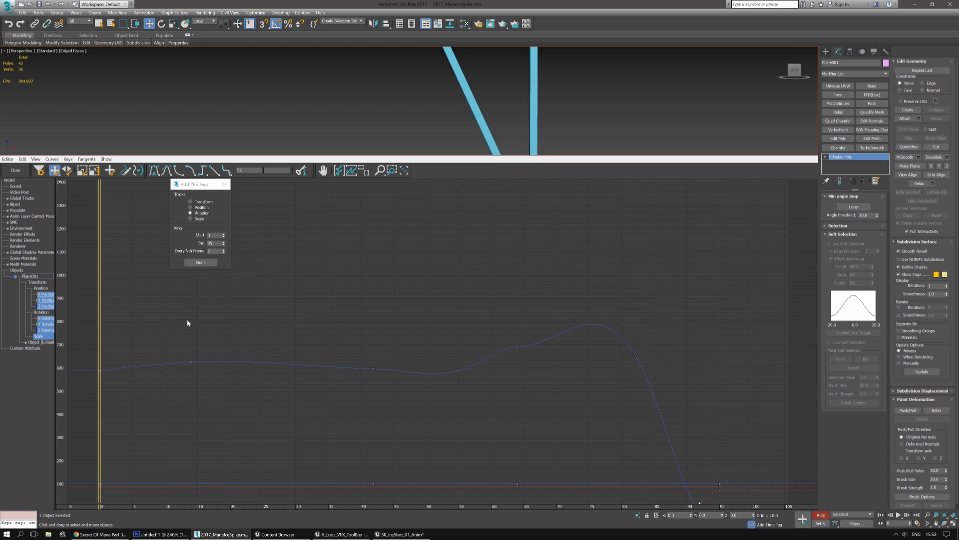
pyautogui.click(44, 325)
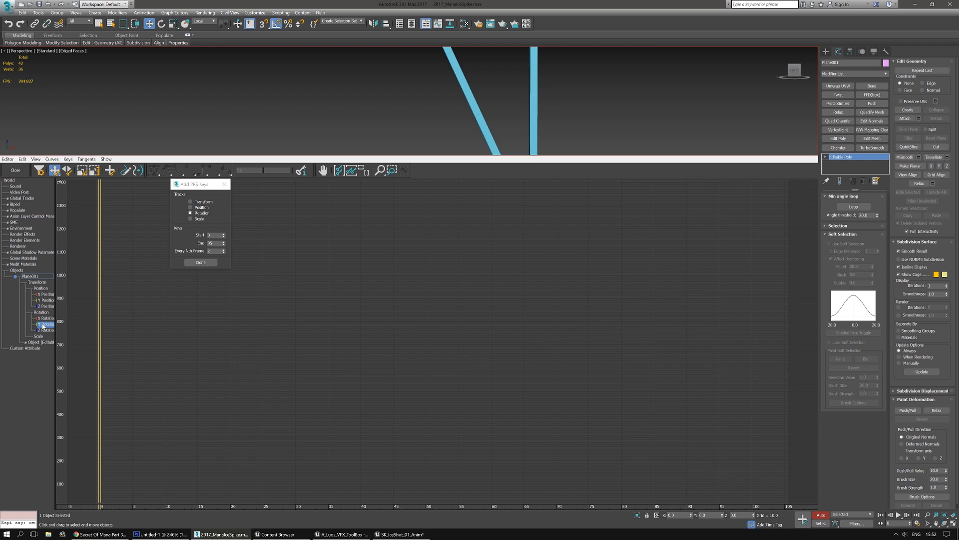
pyautogui.click(352, 170)
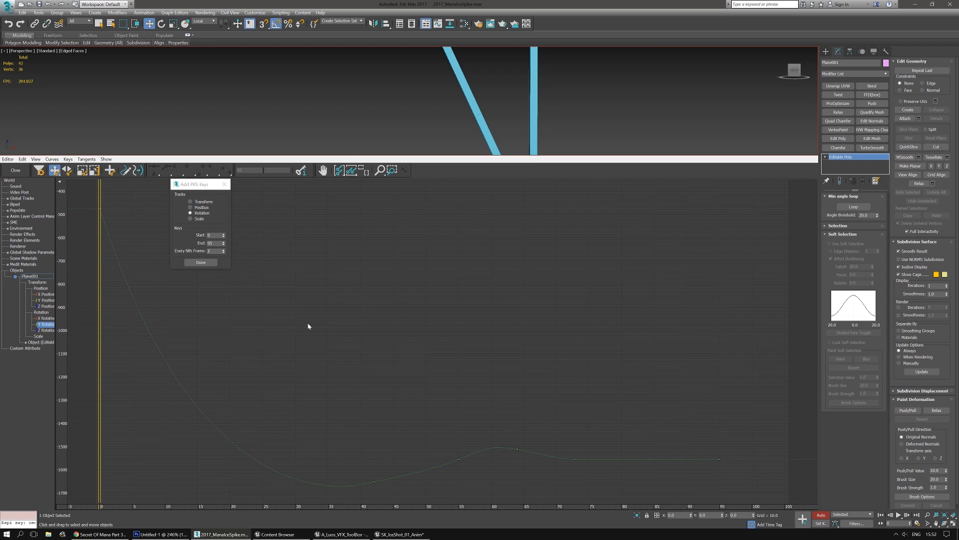
pyautogui.moveTo(309, 325); pyautogui.dragTo(447, 365, button='middle')
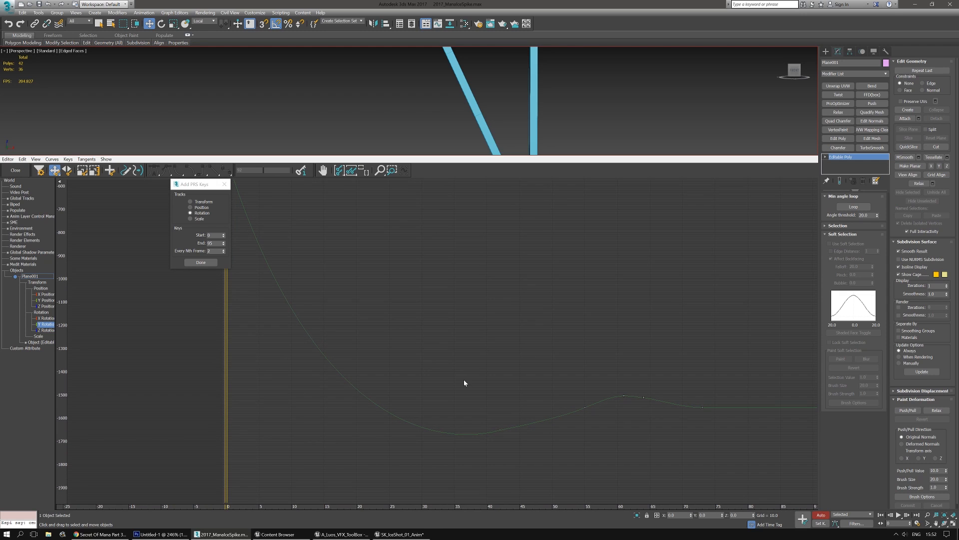
pyautogui.click(501, 429)
pyautogui.moveTo(477, 432); pyautogui.dragTo(368, 261, button='middle')
pyautogui.moveTo(394, 381); pyautogui.dragTo(432, 239, button='middle')
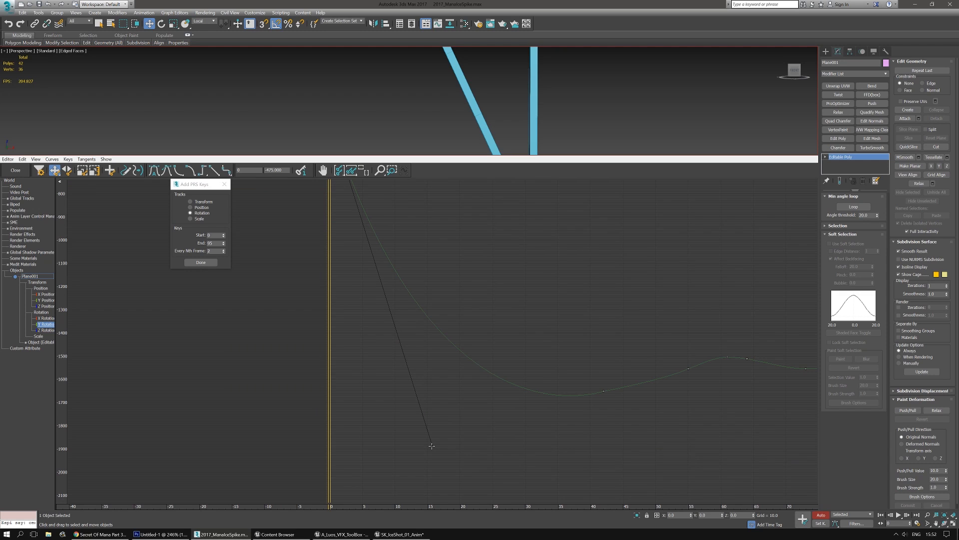
pyautogui.moveTo(430, 445); pyautogui.dragTo(337, 464)
pyautogui.click(15, 169)
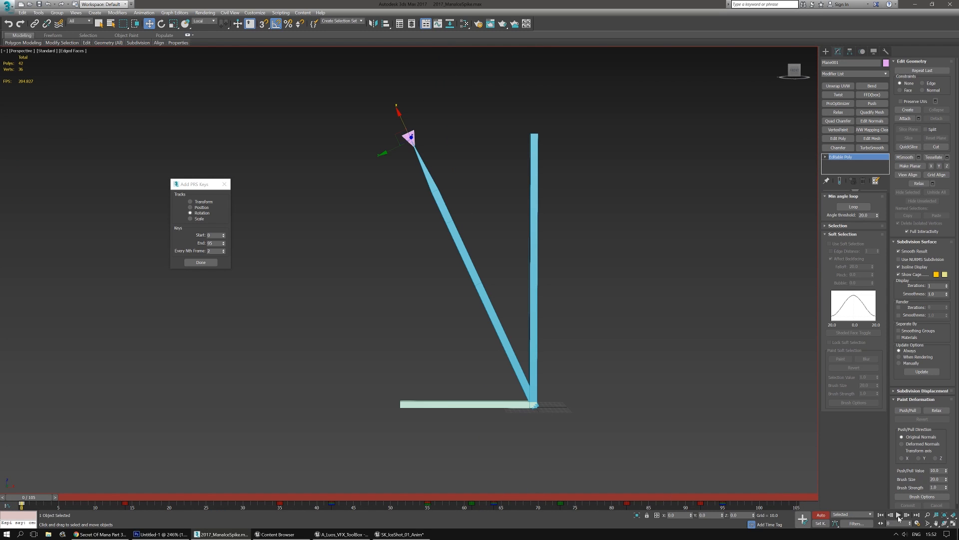
pyautogui.click(899, 516)
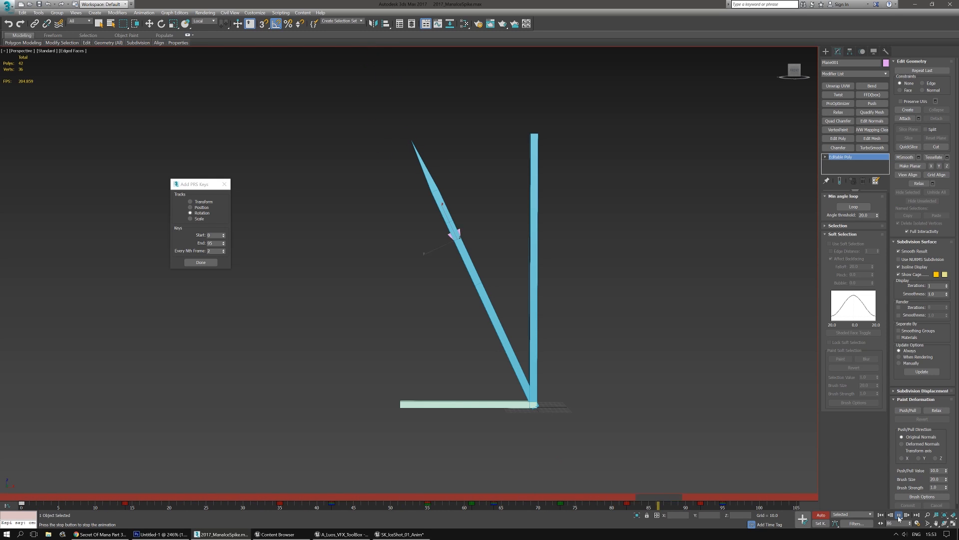
pyautogui.click(899, 515)
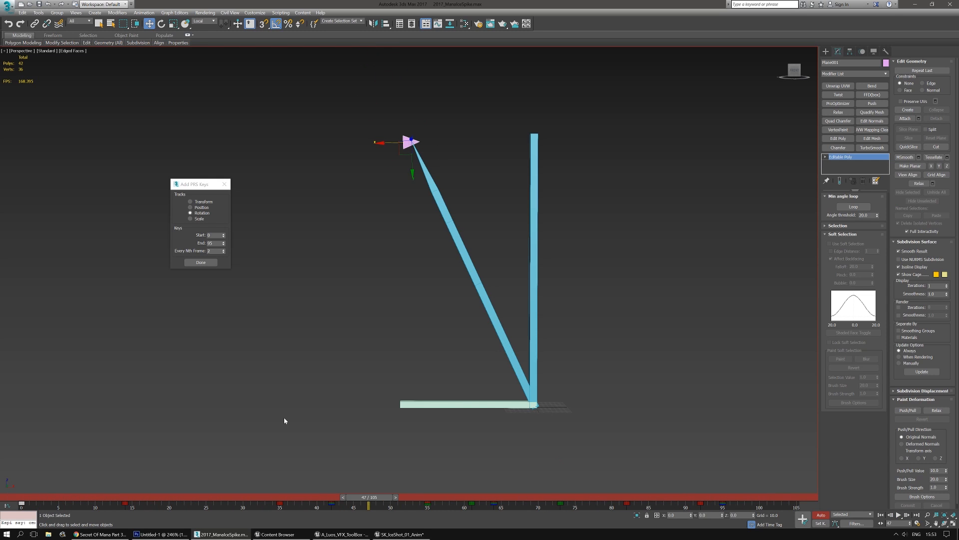
# Step: Steepen the tangents of Plane001's Z position key at frame 64, play the animation and return to frame 0
pyautogui.moveTo(372, 497); pyautogui.dragTo(478, 498)
pyautogui.press('w')
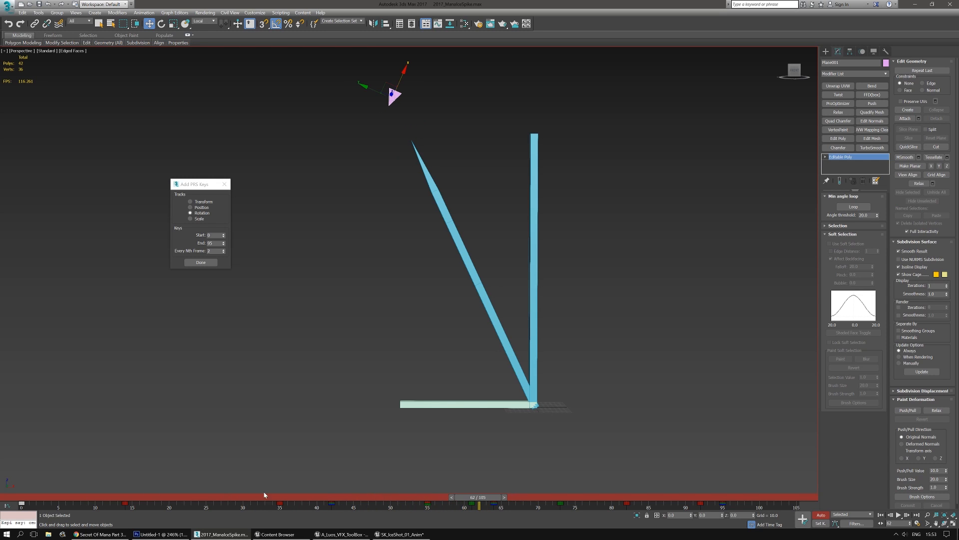
pyautogui.click(9, 507)
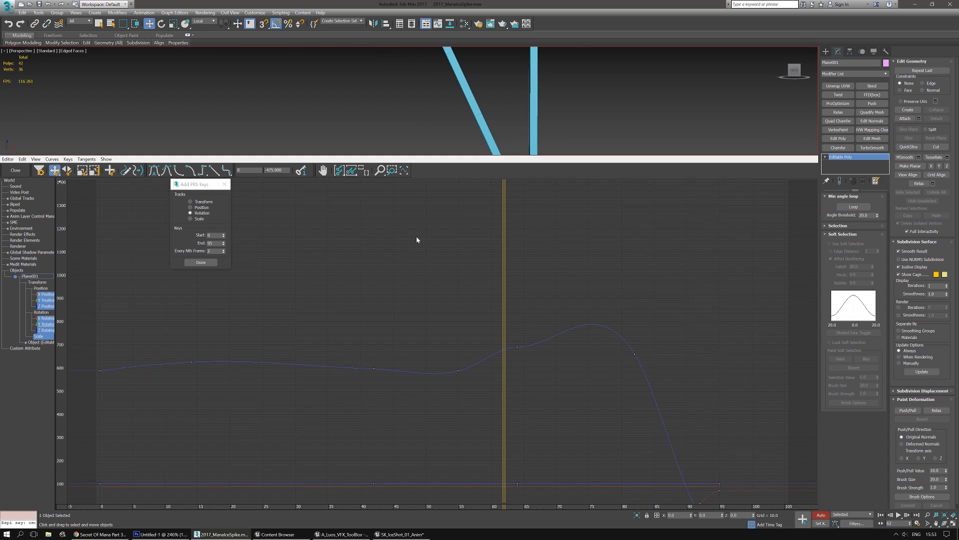
pyautogui.click(530, 334)
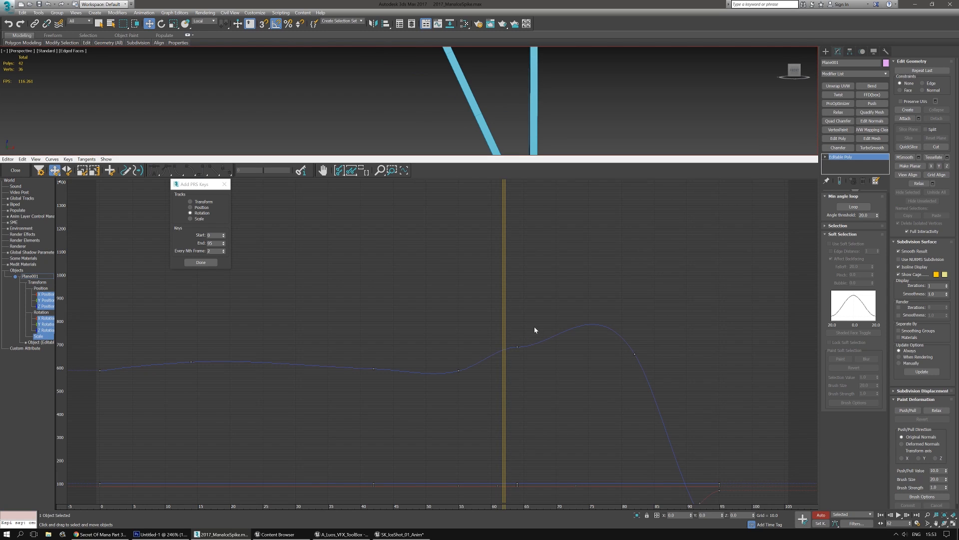
pyautogui.moveTo(514, 357); pyautogui.dragTo(502, 371)
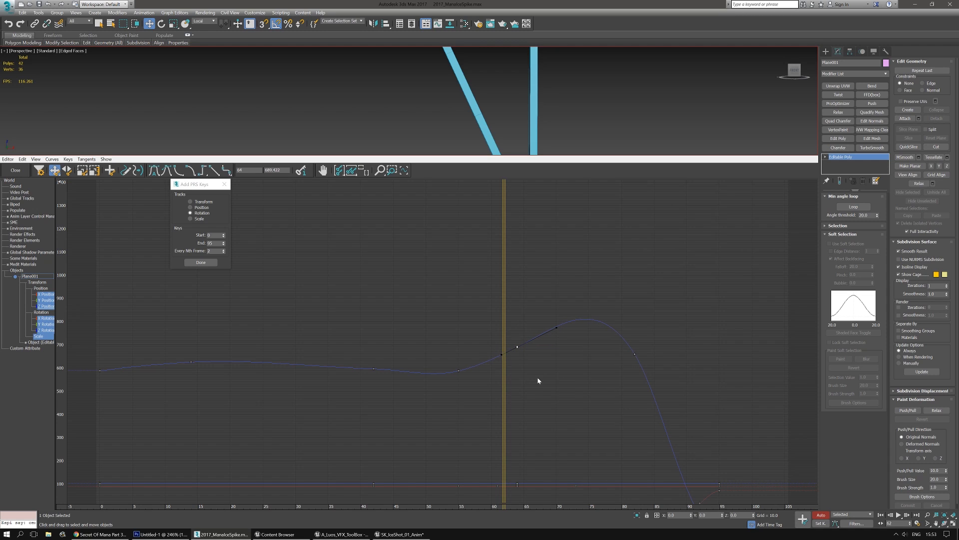
pyautogui.click(13, 170)
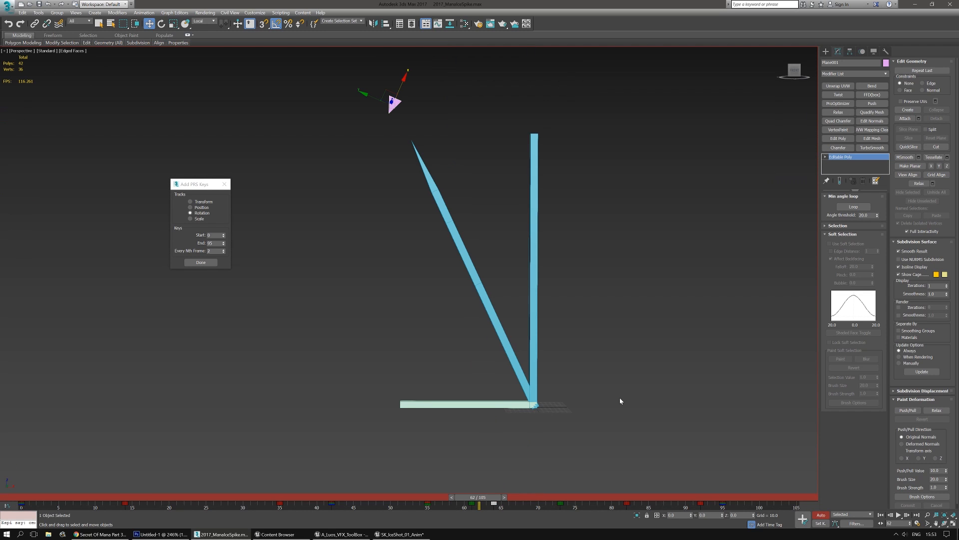
pyautogui.moveTo(474, 498); pyautogui.dragTo(20, 487)
pyautogui.press('w')
pyautogui.click(897, 515)
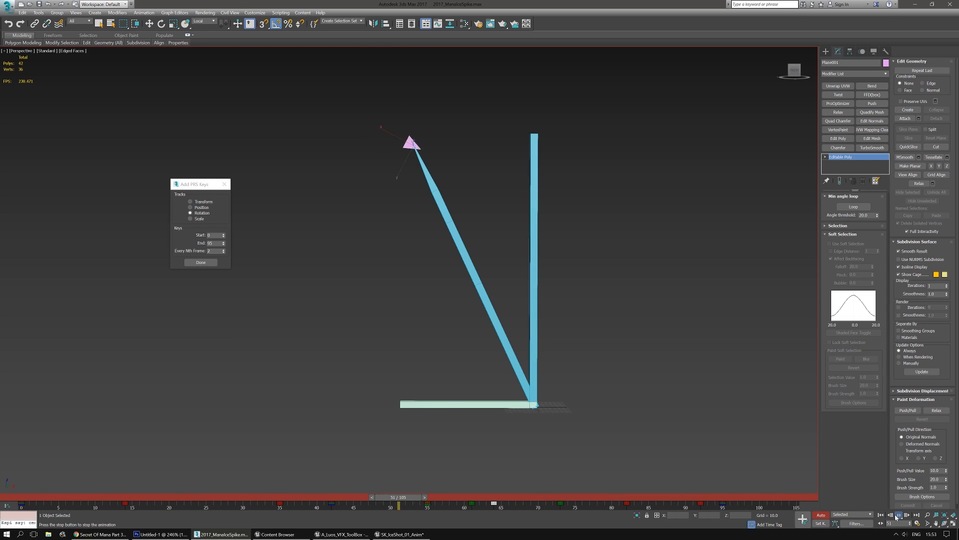
pyautogui.click(898, 515)
pyautogui.moveTo(735, 499); pyautogui.dragTo(30, 497)
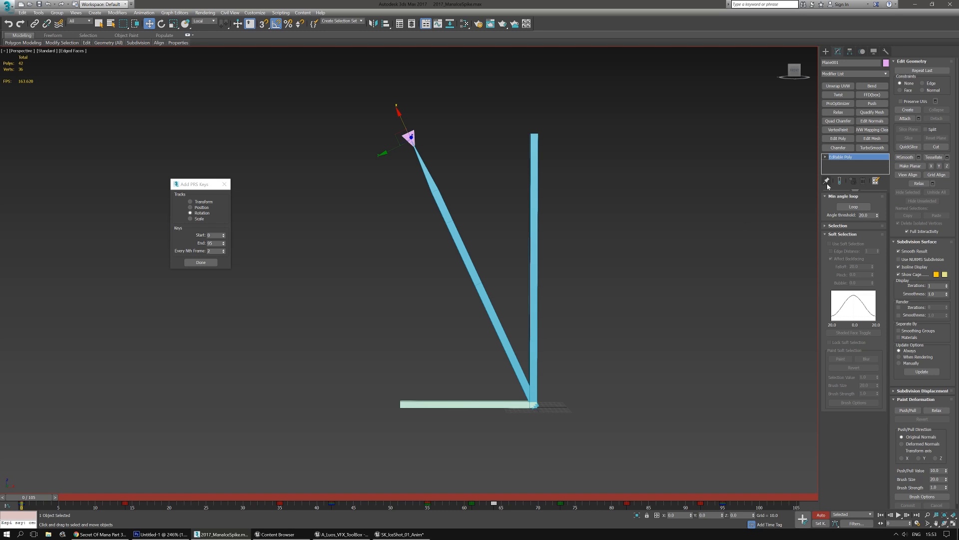
pyautogui.click(826, 52)
pyautogui.click(839, 98)
pyautogui.moveTo(671, 378)
pyautogui.mouseDown()
pyautogui.moveTo(683, 395)
pyautogui.moveTo(717, 385)
pyautogui.moveTo(721, 425)
pyautogui.moveTo(692, 440)
pyautogui.mouseUp()
pyautogui.click(721, 248)
pyautogui.click(699, 346)
pyautogui.moveTo(773, 414); pyautogui.dragTo(740, 428)
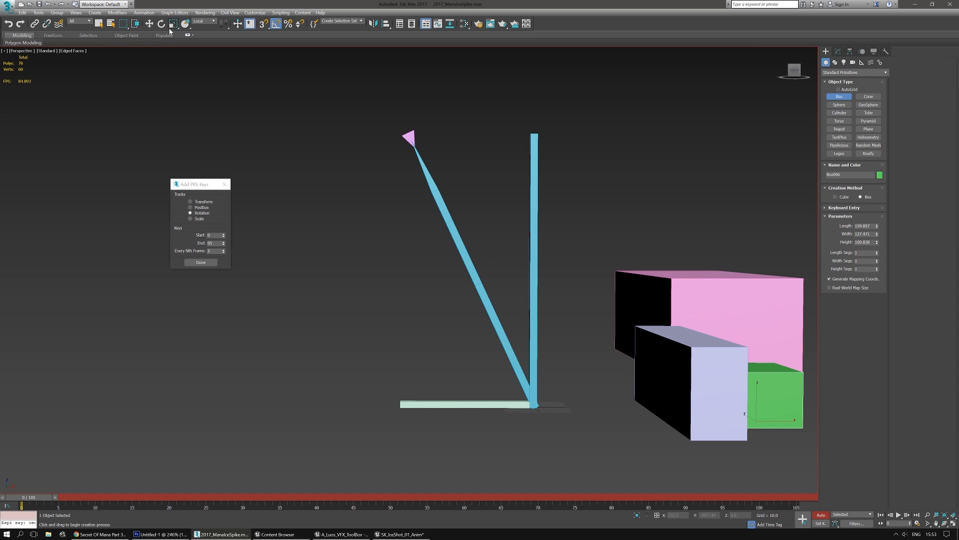
pyautogui.click(150, 25)
pyautogui.press('Delete')
pyautogui.click(696, 373)
pyautogui.press('Delete')
pyautogui.click(720, 325)
pyautogui.press('Delete')
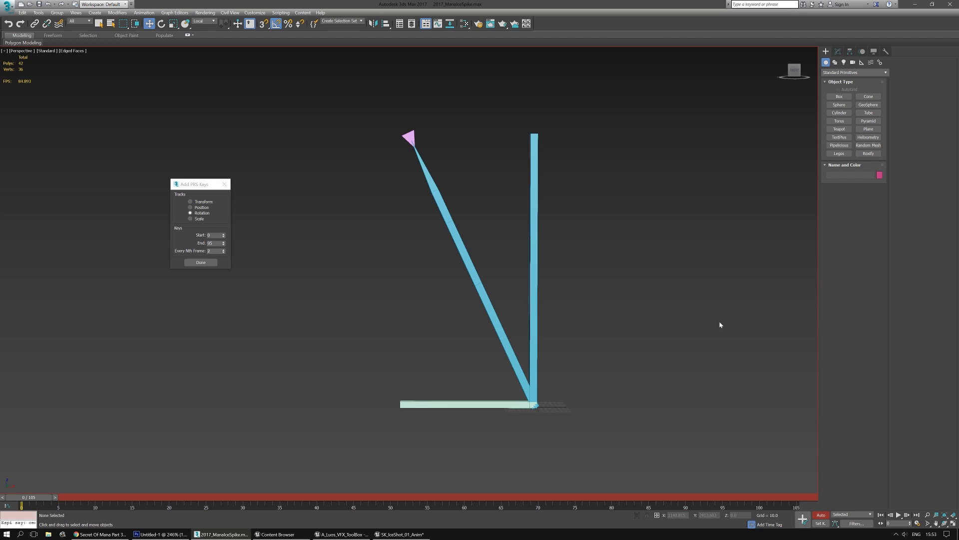
# Step: Add rotation keys to Plane001 on every 2nd frame up to 95 and export it again over SK_IceShot_01.FBX
pyautogui.click(412, 135)
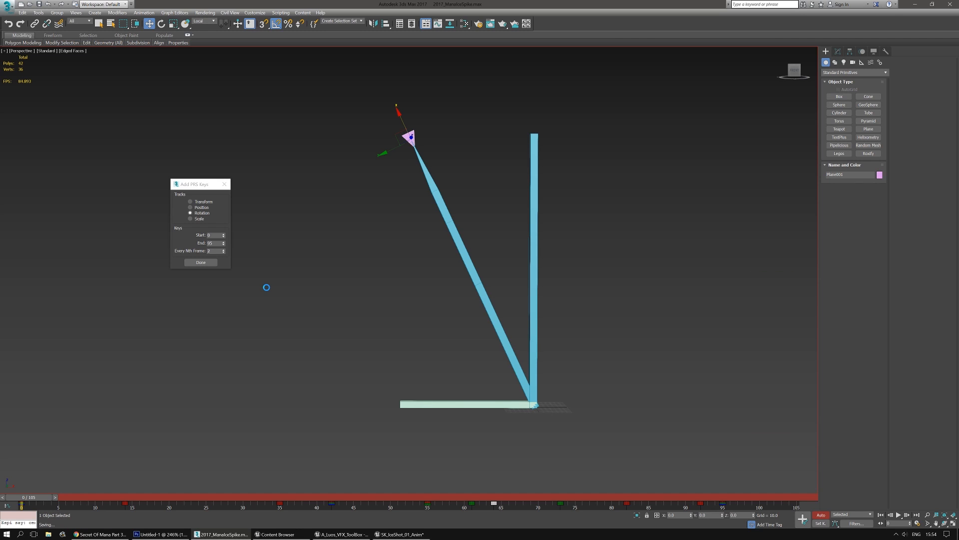
pyautogui.click(202, 263)
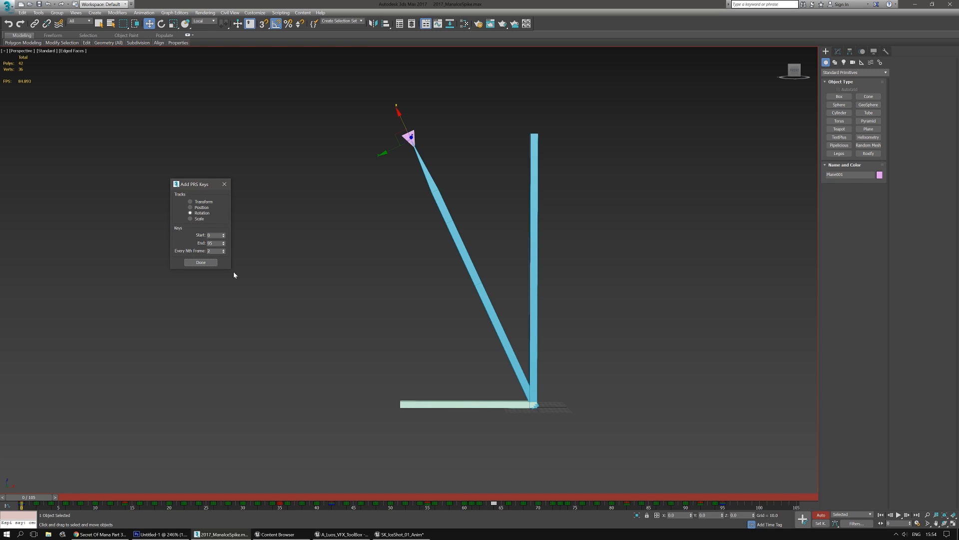
pyautogui.click(8, 7)
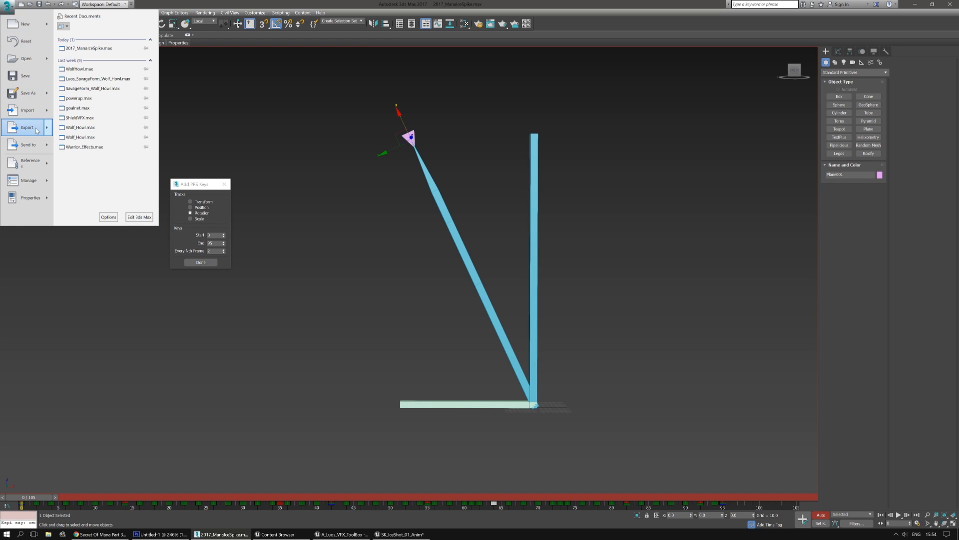
pyautogui.moveTo(49, 131)
pyautogui.click(95, 64)
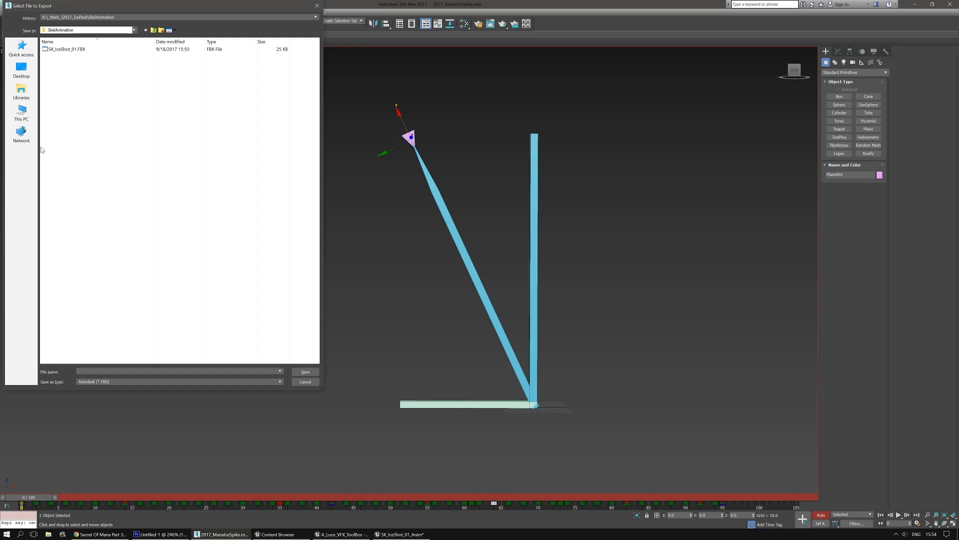
pyautogui.click(64, 50)
pyautogui.doubleClick(64, 50)
pyautogui.click(509, 300)
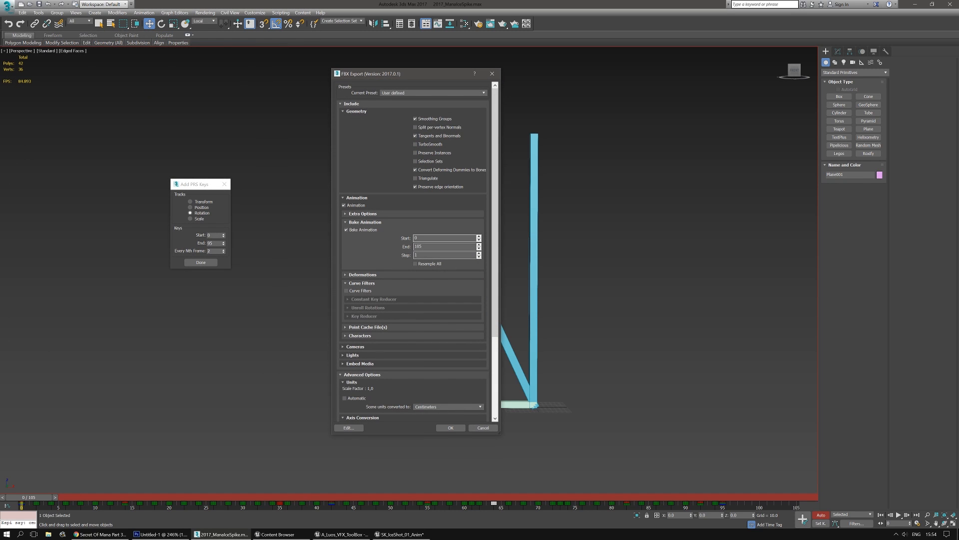
pyautogui.moveTo(432, 247); pyautogui.dragTo(392, 243)
pyautogui.click(449, 429)
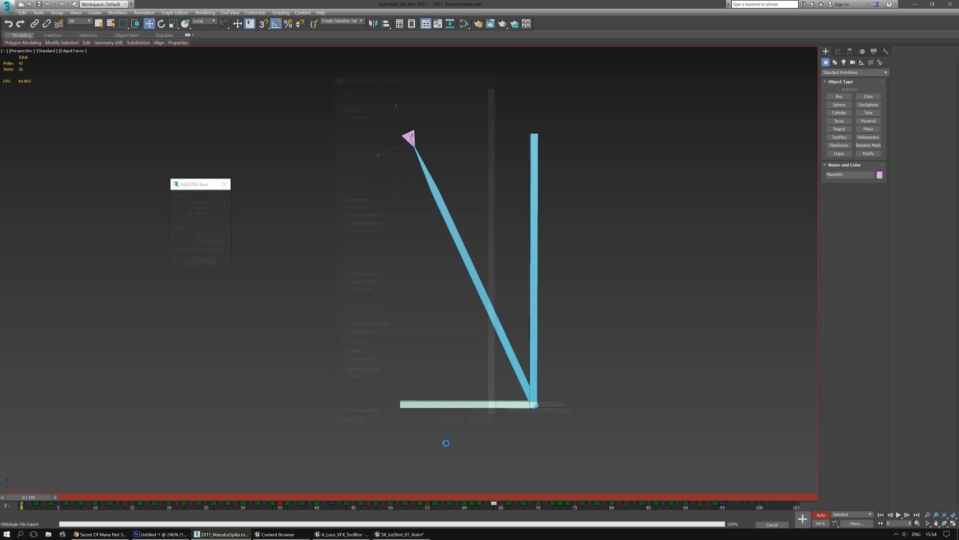
# Step: Switch to Unreal Engine, import the updated SK_IceShot_01.FBX into the IceCaster folder with all options and preview the ice shard's animation
pyautogui.hotkey('alt', 'Tab')
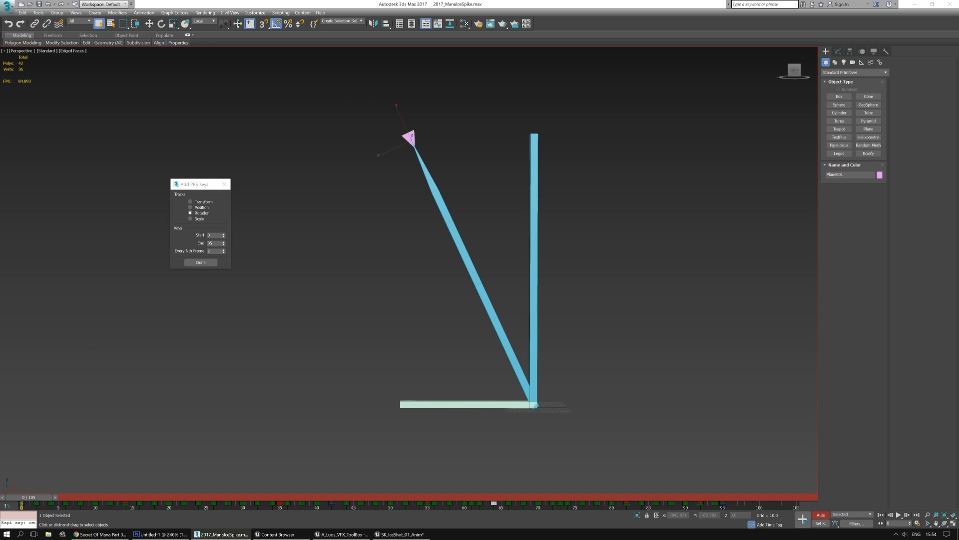
pyautogui.click(202, 126)
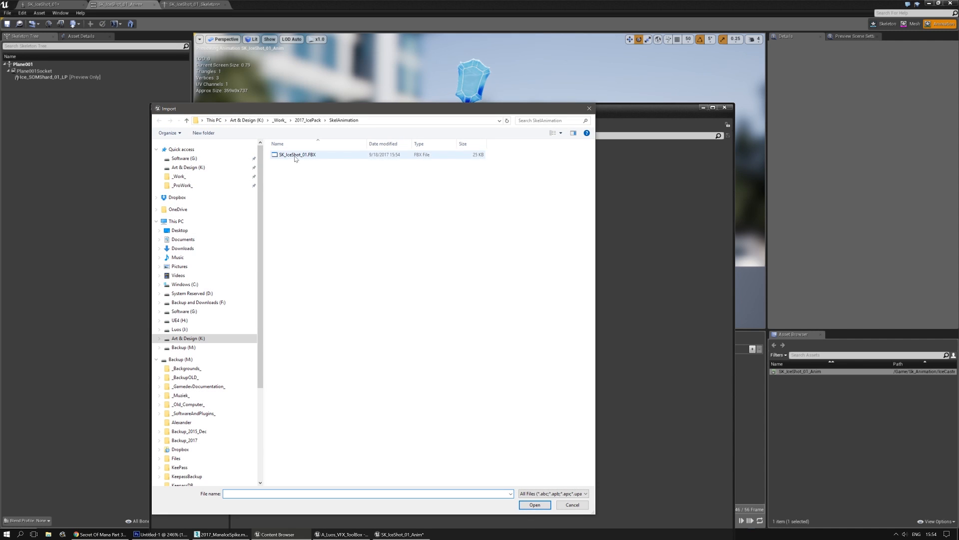
pyautogui.click(294, 156)
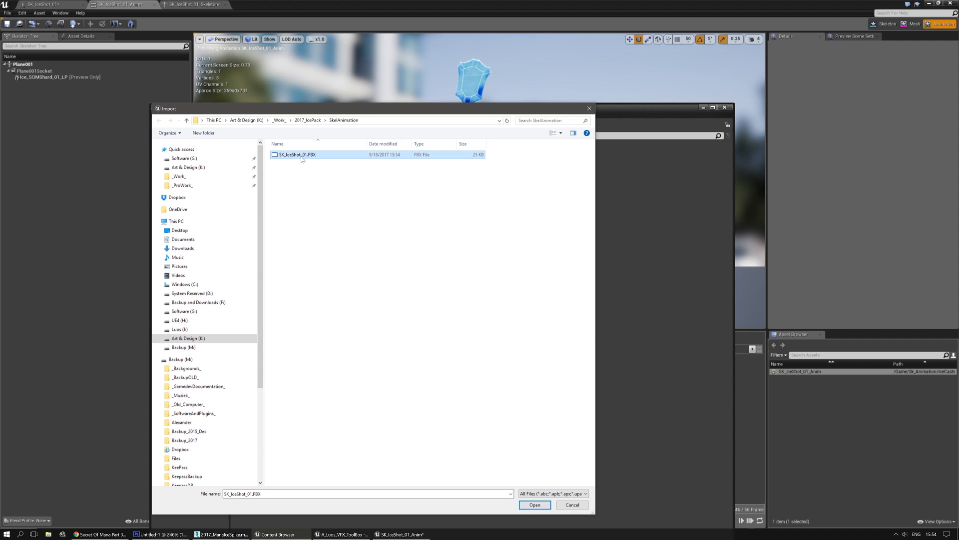
pyautogui.doubleClick(297, 155)
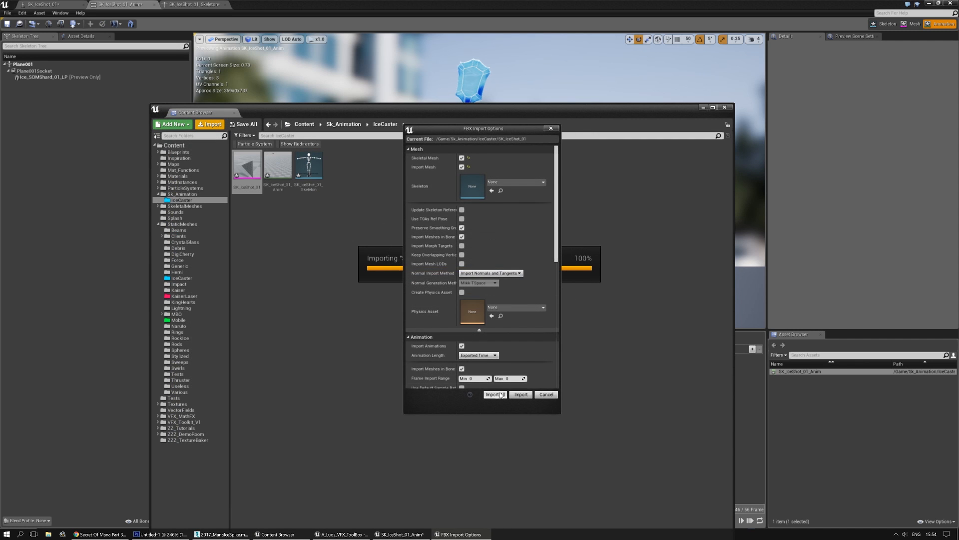
pyautogui.click(495, 394)
pyautogui.moveTo(512, 112); pyautogui.dragTo(0, 56)
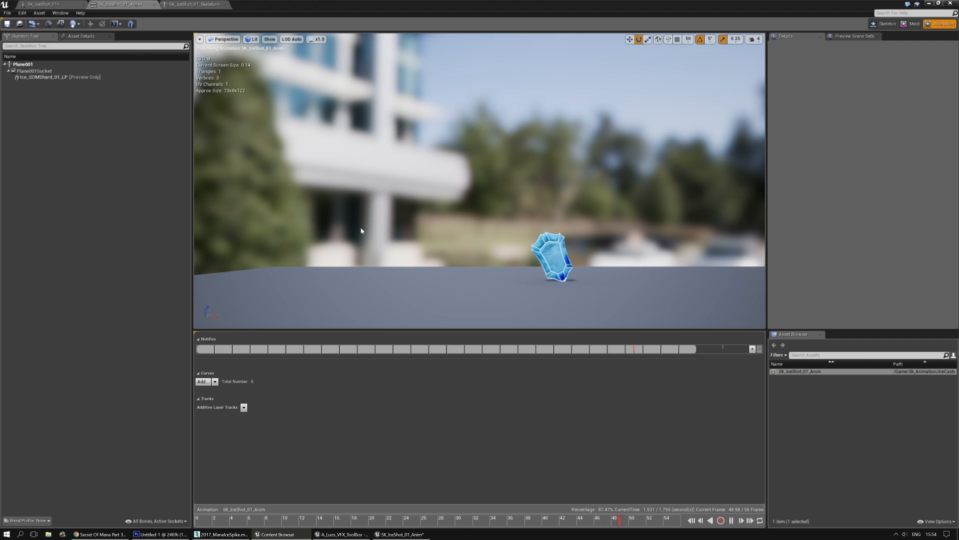
# Step: Switch to 3ds Max and undo the rotation keys added to Plane001, back to before the last test box's deletion
pyautogui.click(241, 534)
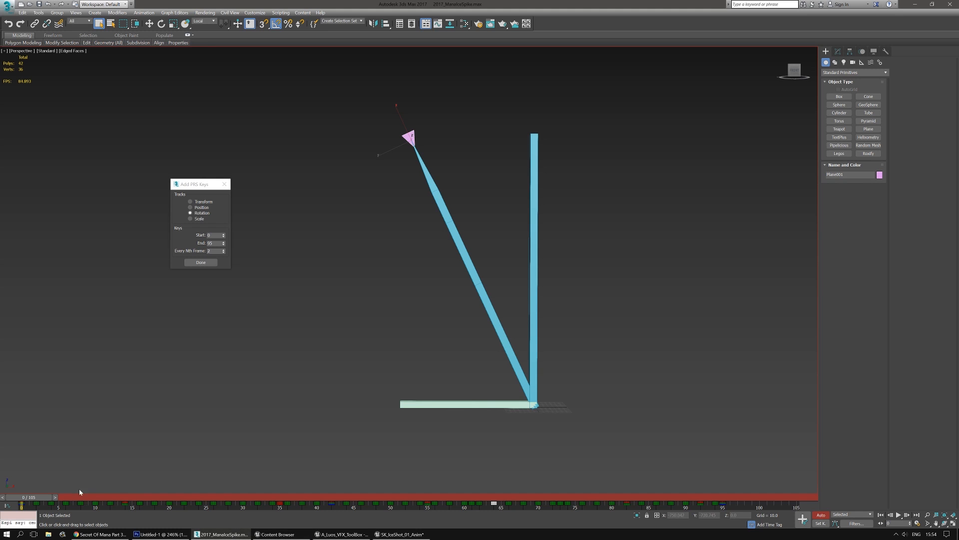
pyautogui.moveTo(37, 498); pyautogui.dragTo(21, 471)
pyautogui.click(274, 443)
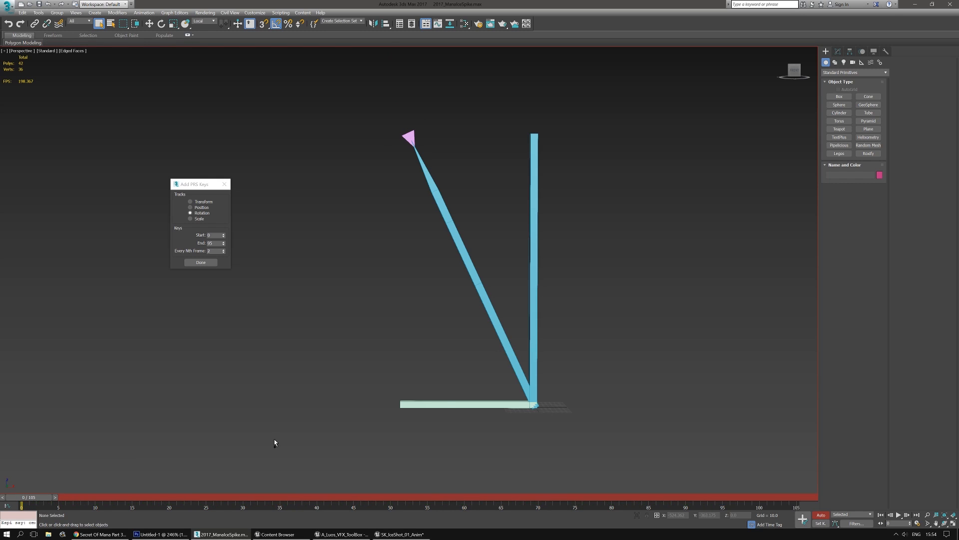
pyautogui.hotkey('ctrl', 'z')
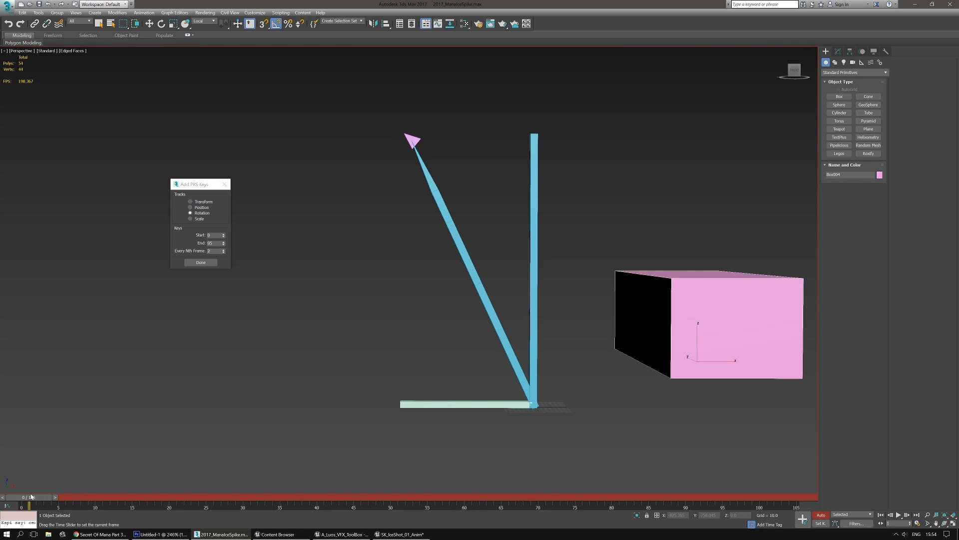
pyautogui.press('q')
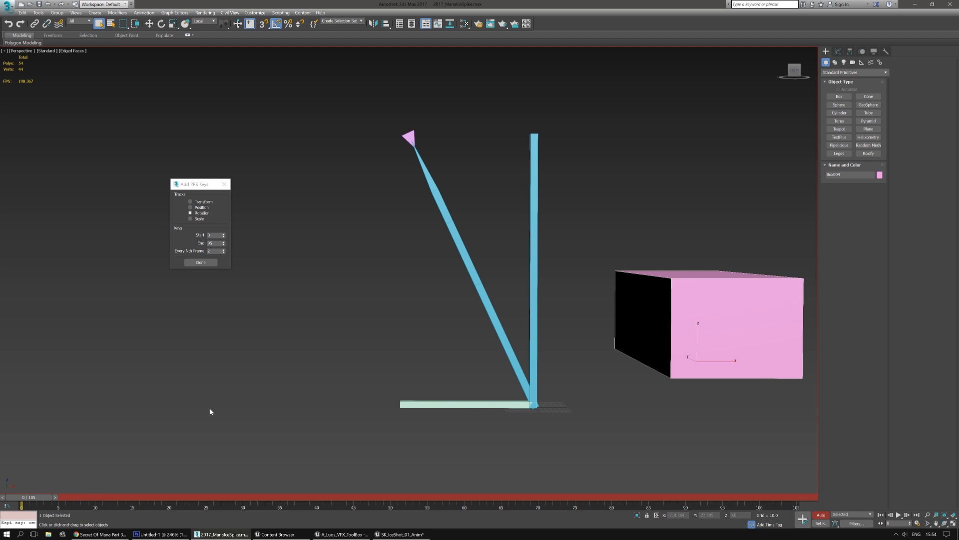
# Step: Undo the rotation keys added to Plane001 and the remaining test boxes, back to its original sparse keys
pyautogui.click(408, 135)
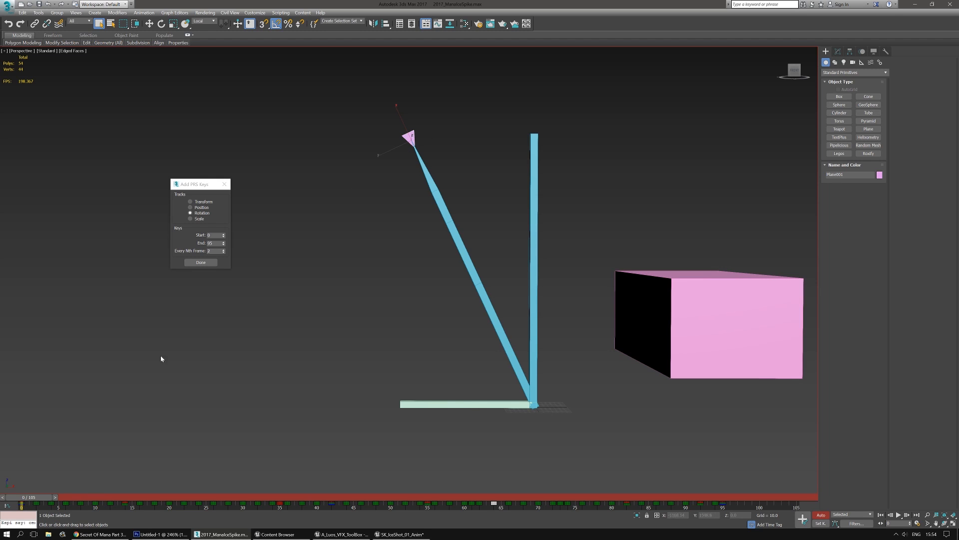
pyautogui.hotkey('ctrl', 'z')
pyautogui.hotkey('ctrl', 'z')
pyautogui.hotkey('ctrl', 'z')
pyautogui.hotkey('ctrl', 'z')
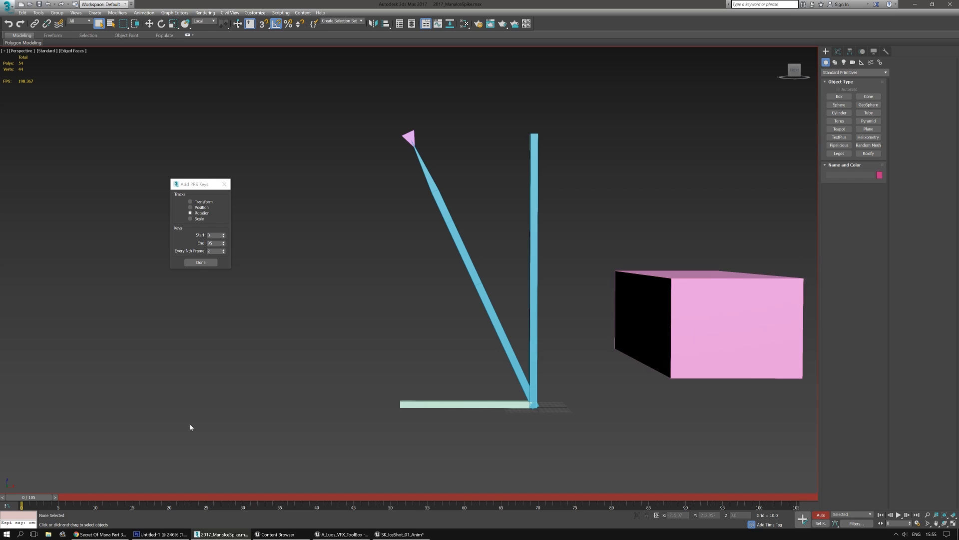
pyautogui.hotkey('ctrl', 'z')
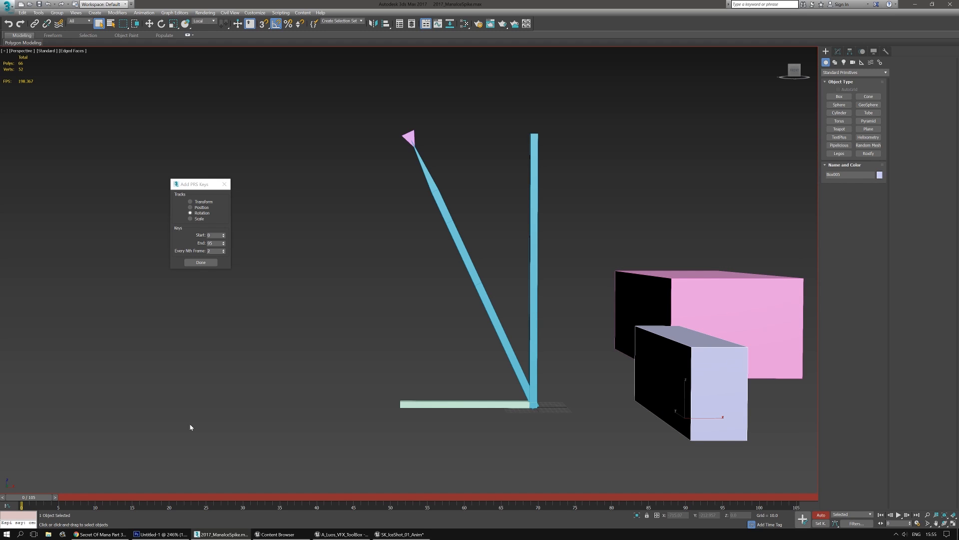
pyautogui.hotkey('ctrl', 'z')
pyautogui.hotkey('ctrl', 'z')
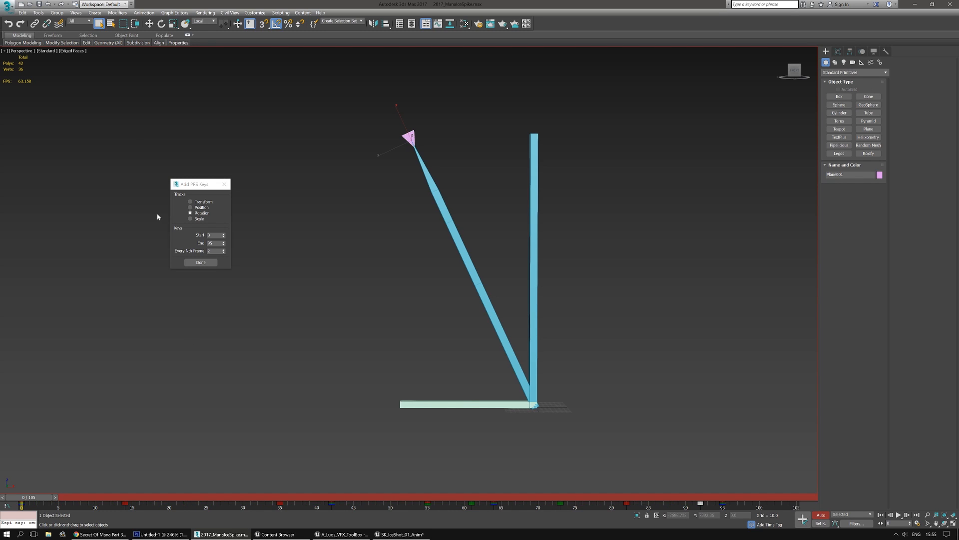
# Step: Set the rotation key interval to every 1 frame and scrub Plane001's animation to about frame 72 and back to 0
pyautogui.moveTo(30, 496); pyautogui.dragTo(51, 383)
pyautogui.click(154, 27)
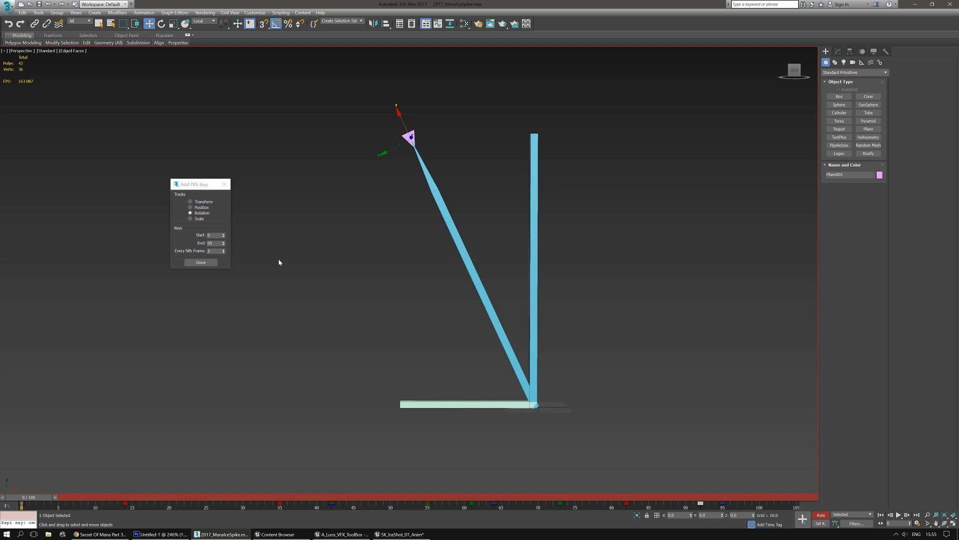
pyautogui.click(223, 252)
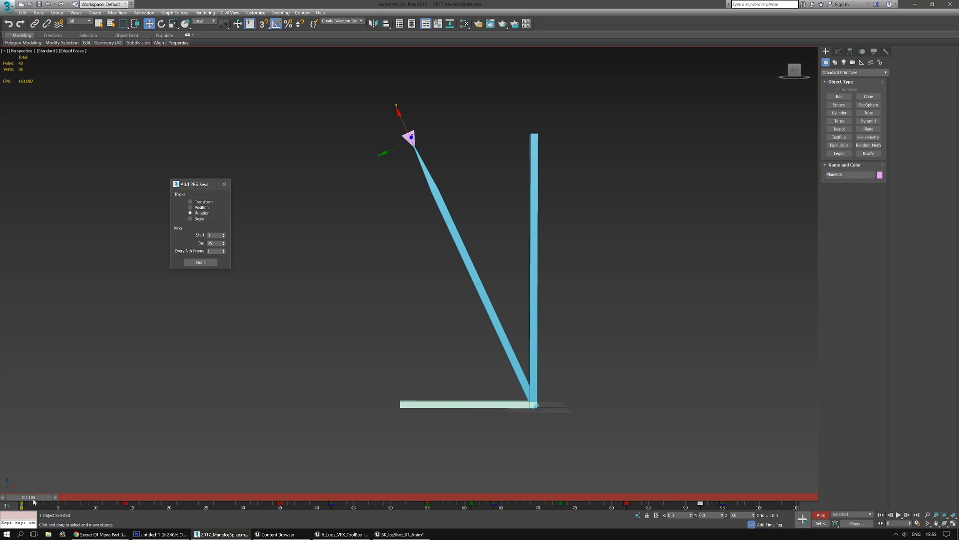
pyautogui.moveTo(34, 501); pyautogui.dragTo(564, 539)
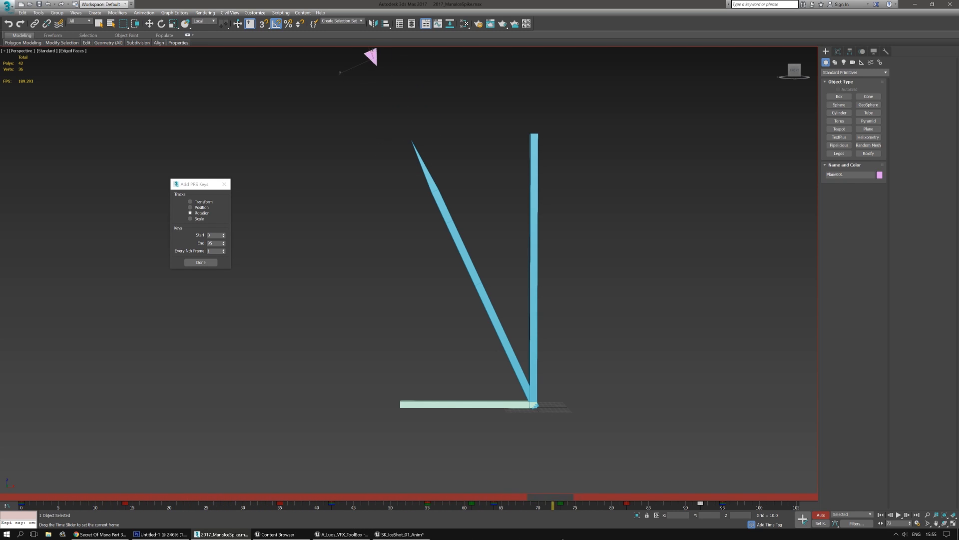
pyautogui.moveTo(551, 497); pyautogui.dragTo(12, 508)
pyautogui.press('w')
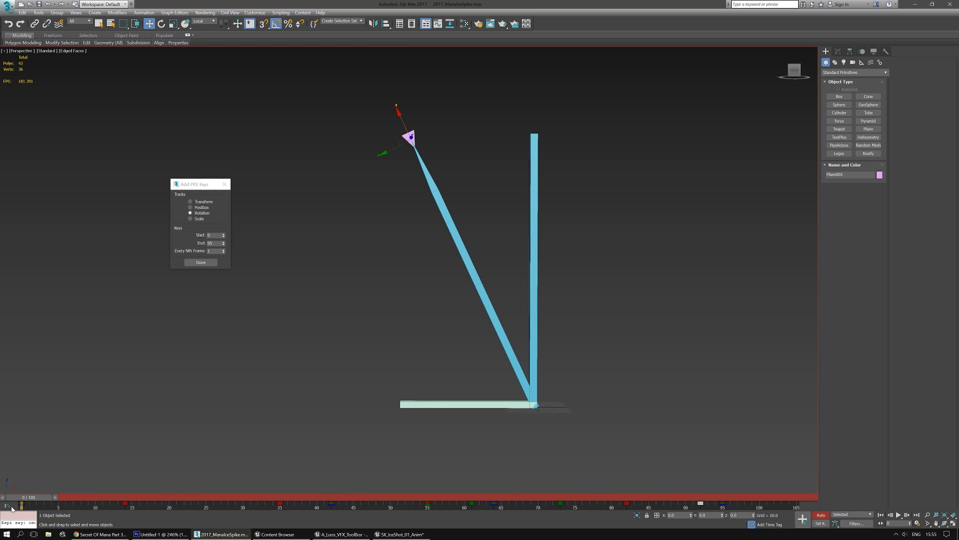
# Step: Open Plane001's animation curves and examine the Y Rotation and Y Position tracks at full value range
pyautogui.click(10, 506)
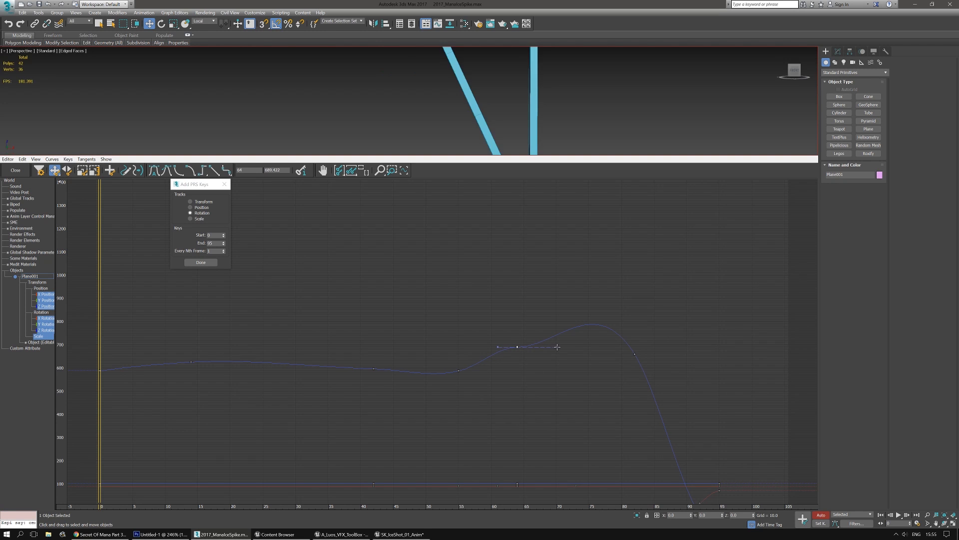
pyautogui.click(45, 325)
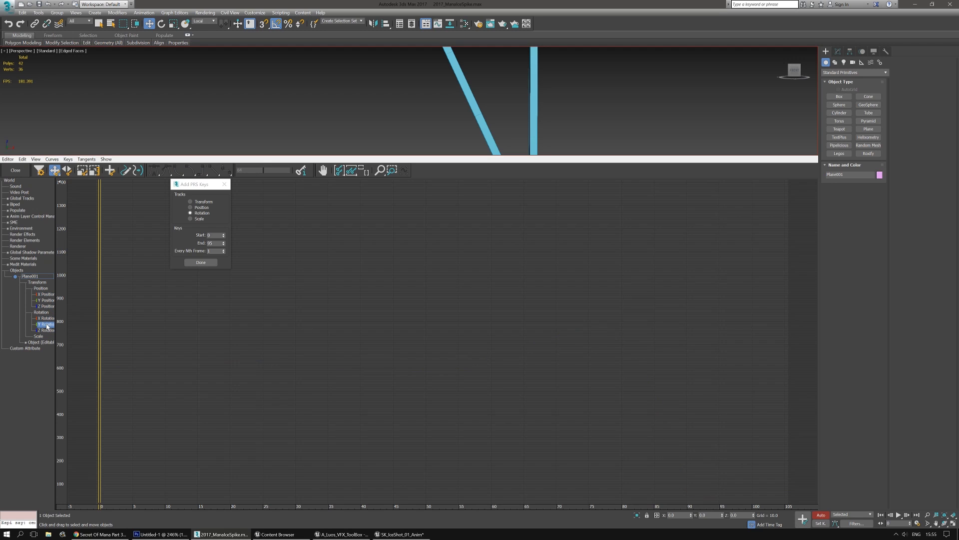
pyautogui.click(353, 170)
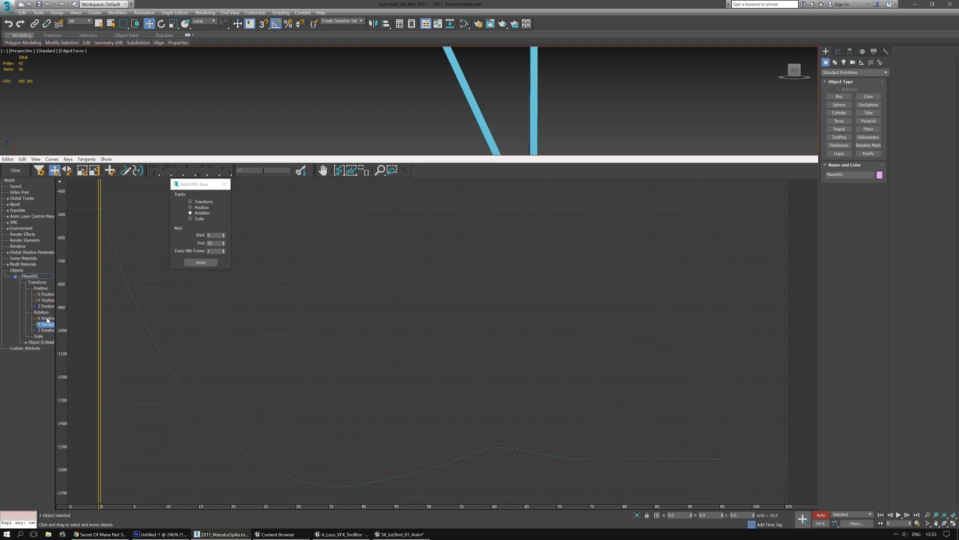
pyautogui.click(46, 300)
pyautogui.click(46, 306)
pyautogui.click(46, 318)
pyautogui.click(46, 330)
pyautogui.click(42, 288)
pyautogui.click(46, 300)
pyautogui.click(350, 171)
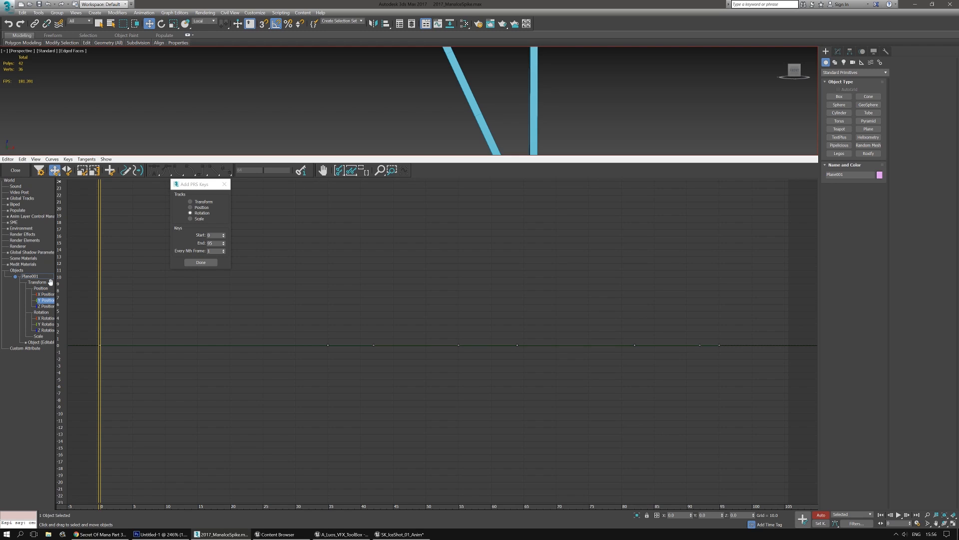
# Step: Examine Plane001's X Position, Z Position and Y Rotation curves at full value range and close the curve view
pyautogui.click(45, 294)
pyautogui.click(351, 171)
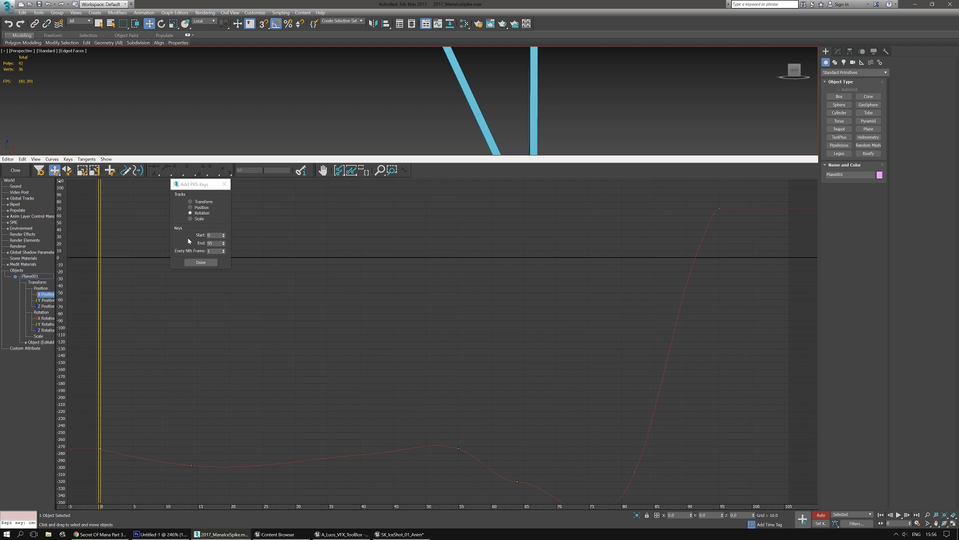
pyautogui.click(41, 307)
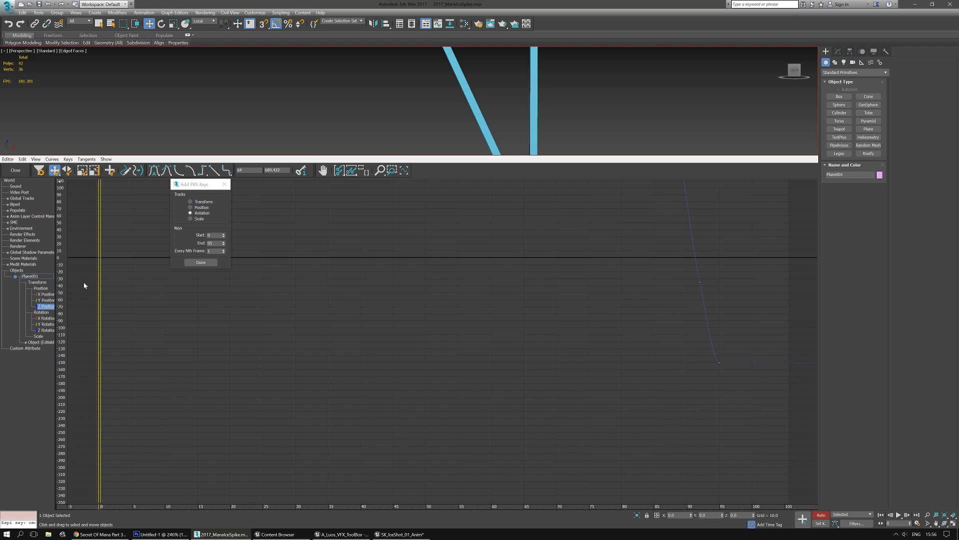
pyautogui.click(351, 172)
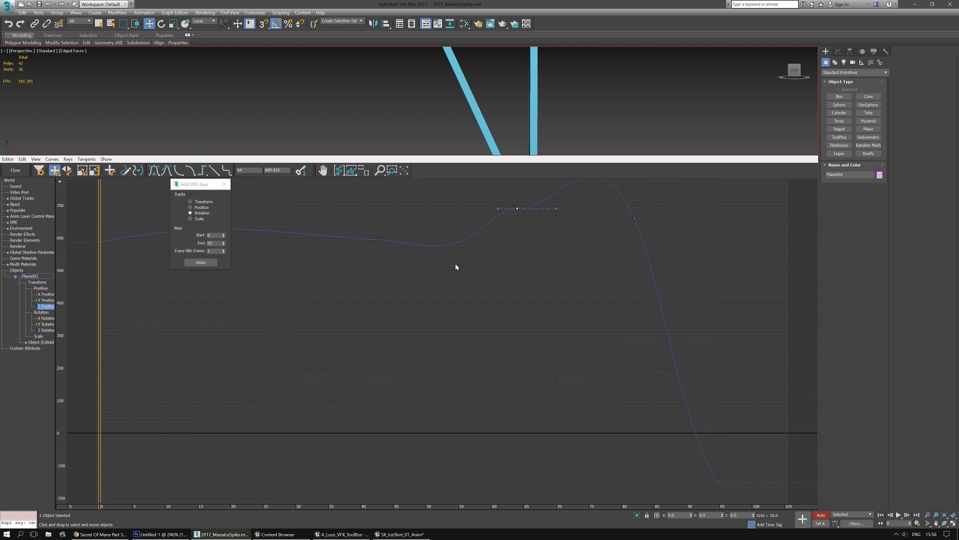
pyautogui.moveTo(456, 267); pyautogui.dragTo(379, 357, button='middle')
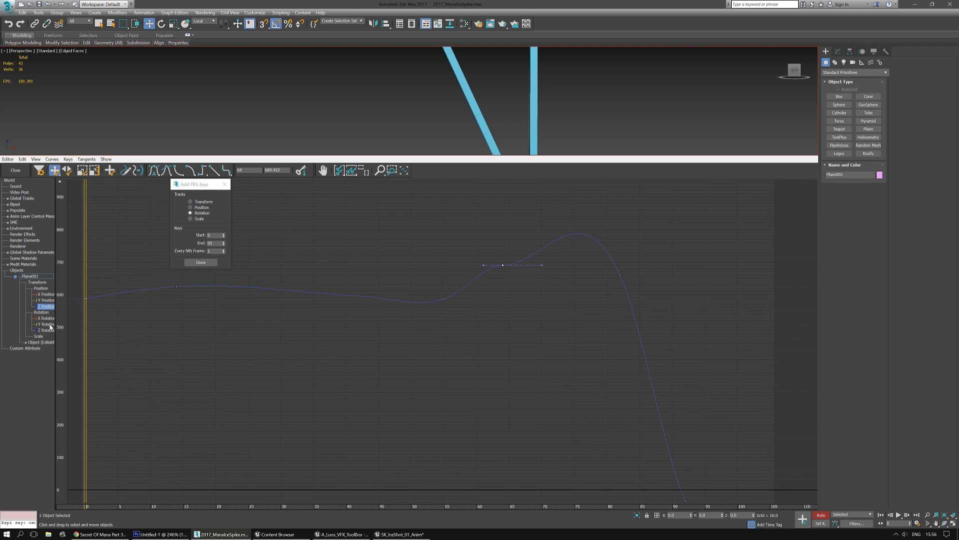
pyautogui.click(46, 324)
pyautogui.click(351, 170)
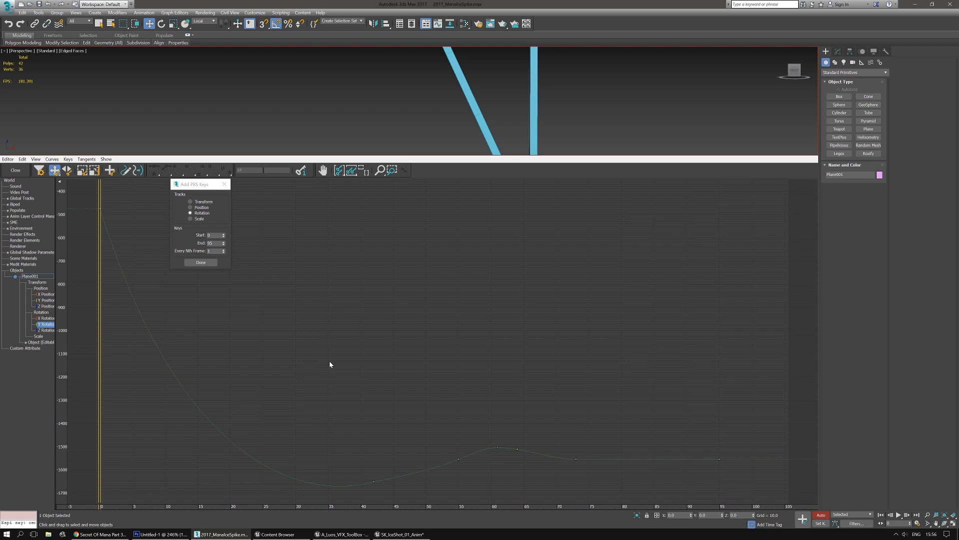
pyautogui.moveTo(330, 365); pyautogui.dragTo(342, 324, button='middle')
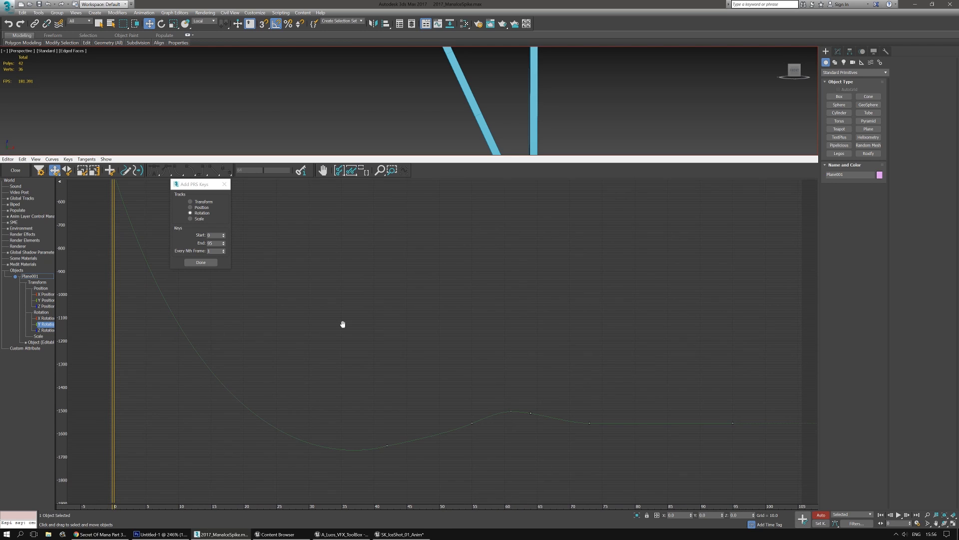
pyautogui.click(15, 170)
# Step: Add rotation keys to Plane001 on every frame up to 95 and export it over SK_IceShot_01.FBX, baking the animation to frame 95
pyautogui.click(201, 264)
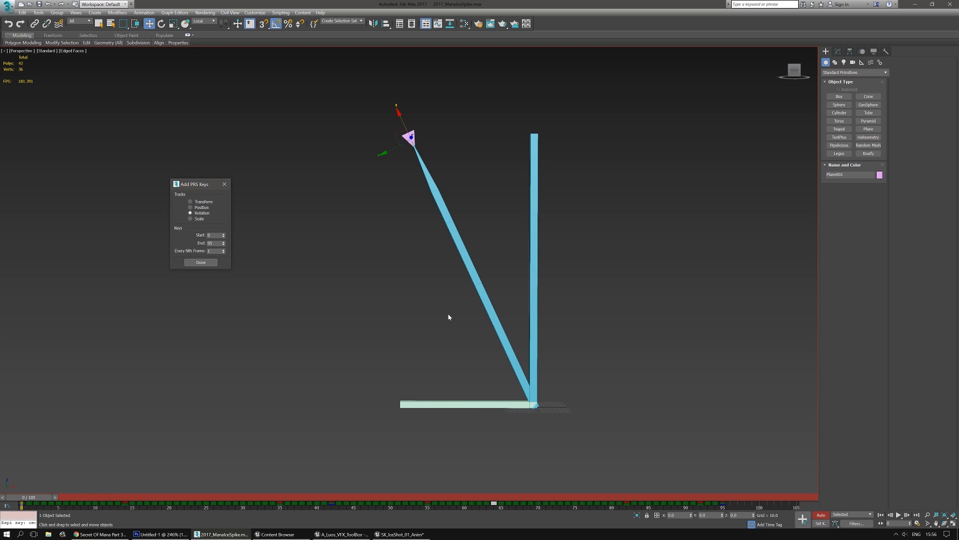
pyautogui.click(8, 7)
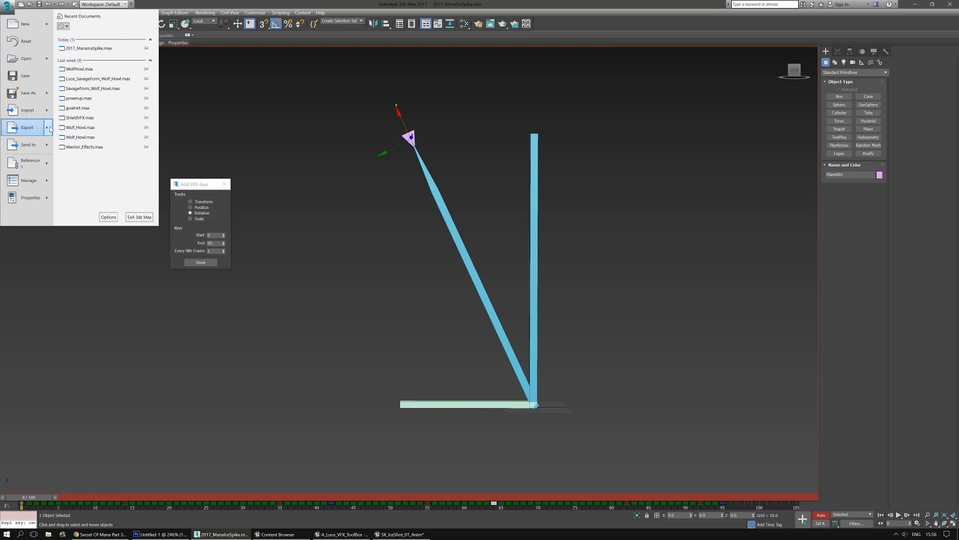
pyautogui.moveTo(48, 128)
pyautogui.click(89, 77)
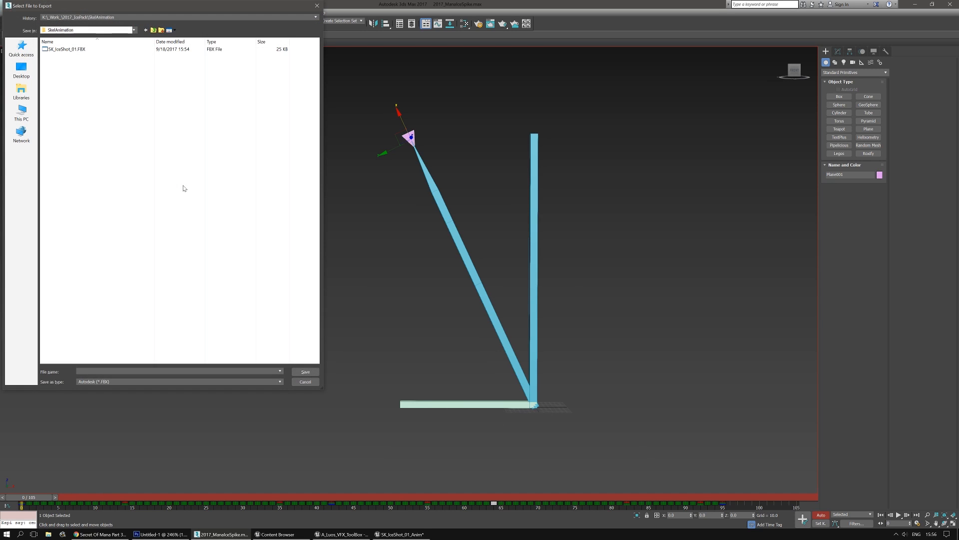
pyautogui.click(65, 50)
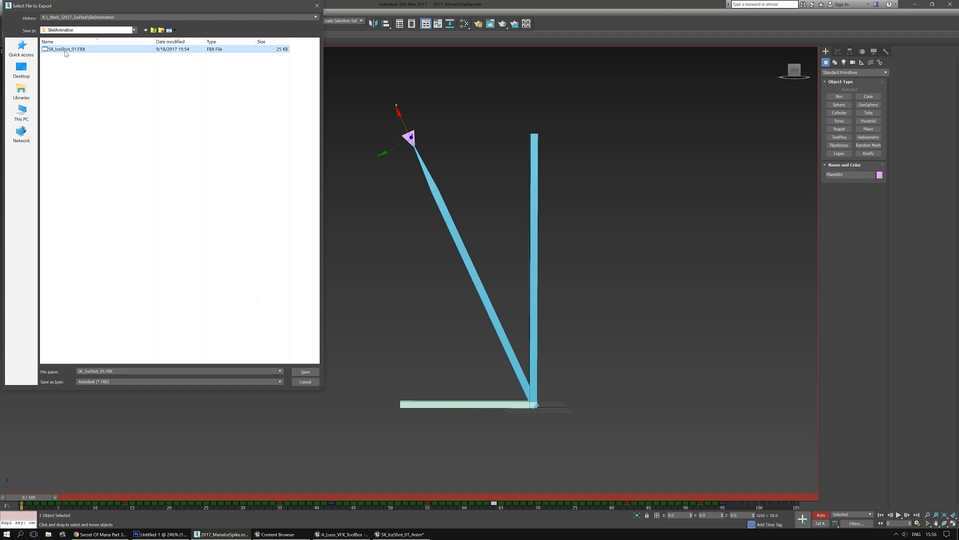
pyautogui.press('Return')
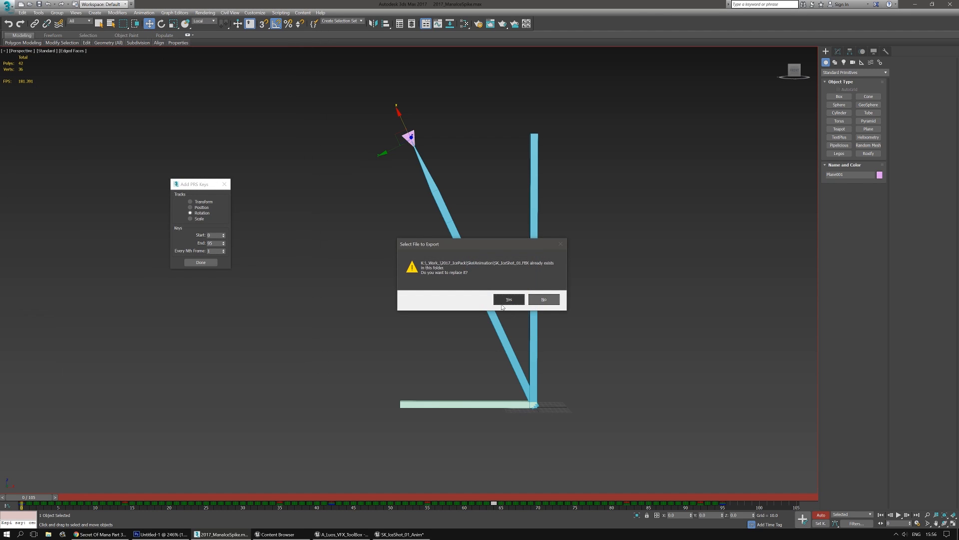
pyautogui.click(501, 299)
pyautogui.doubleClick(418, 246)
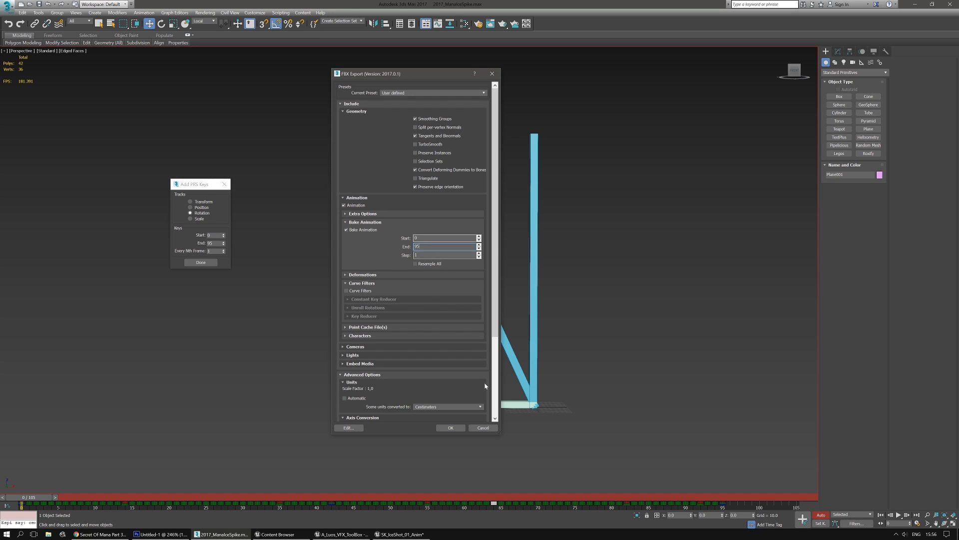
pyautogui.click(448, 428)
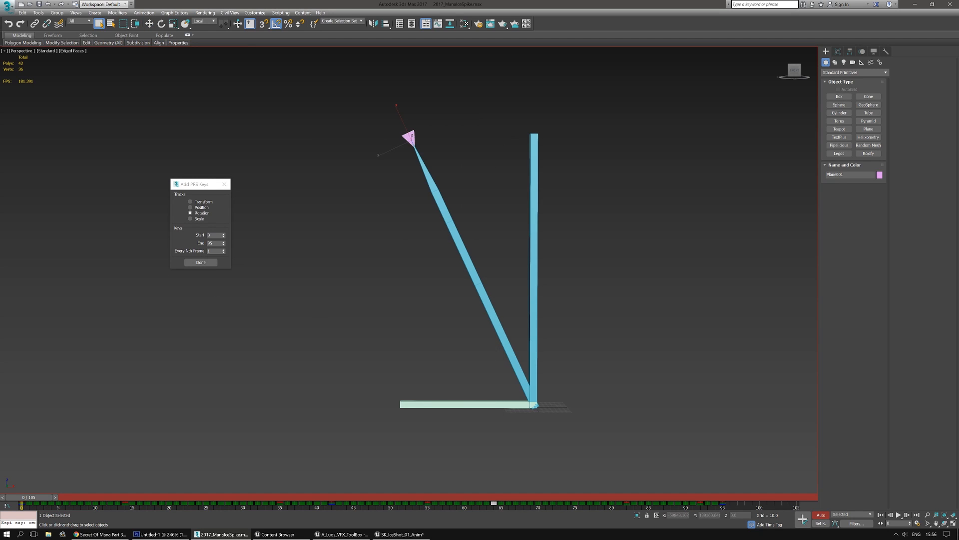
# Step: Switch to Unreal Engine to preview SK_IceShot_01_Anim, return to 3ds Max and play Plane001's animation for comparison
pyautogui.hotkey('alt', 'Tab')
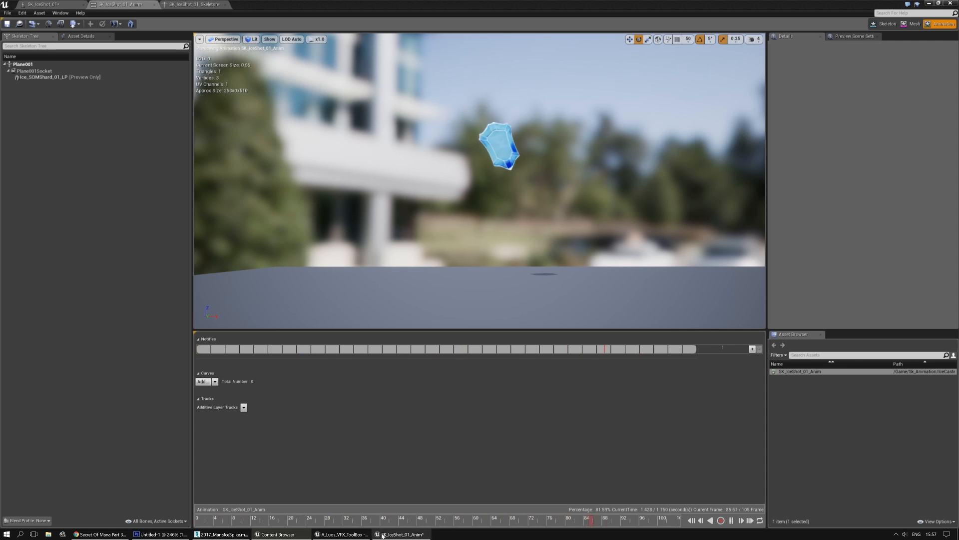
pyautogui.click(222, 534)
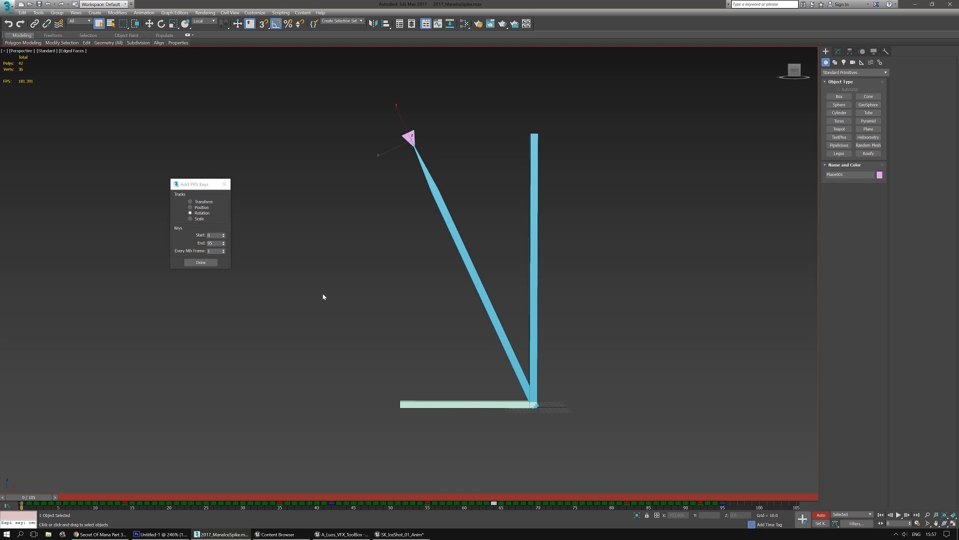
pyautogui.moveTo(46, 496); pyautogui.dragTo(4, 495)
pyautogui.click(898, 515)
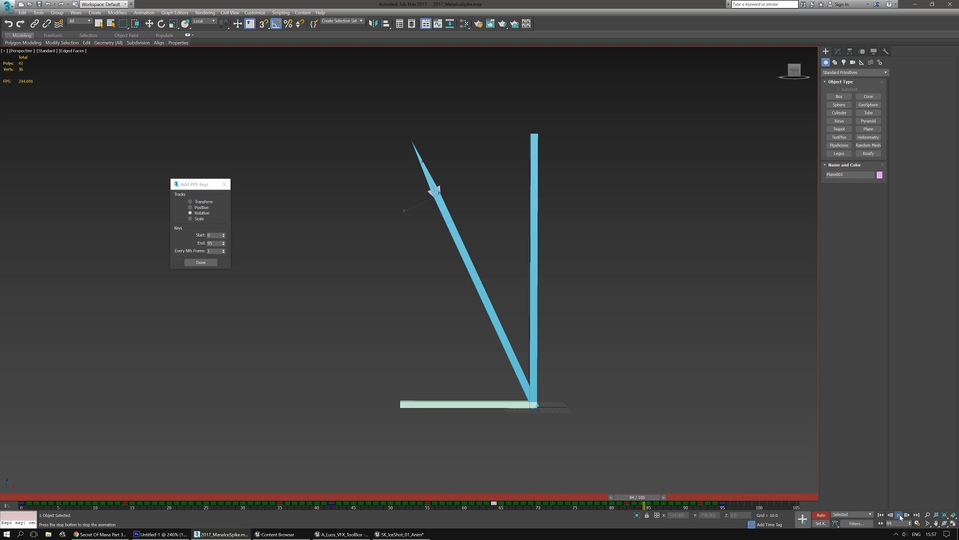
pyautogui.click(900, 515)
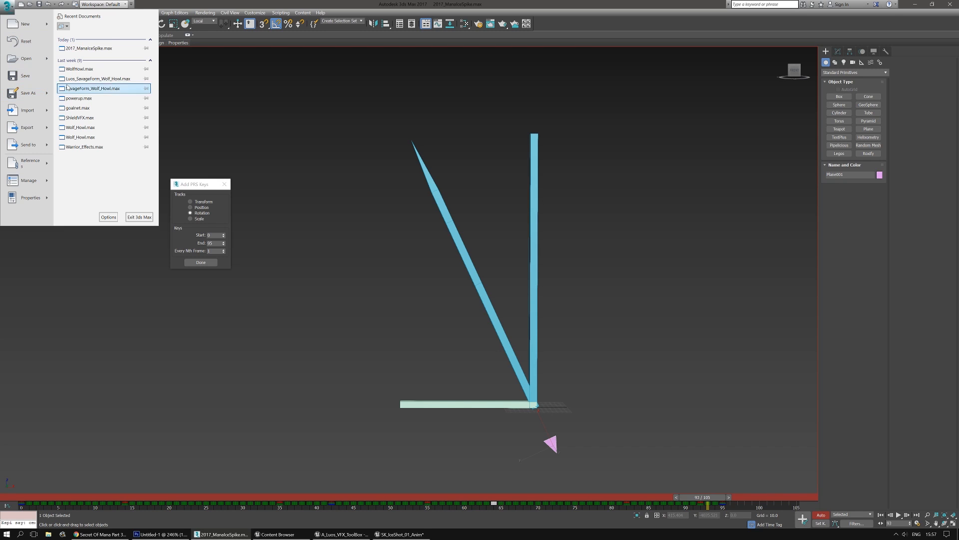
# Step: Reopen 2017_ManaIceSpike.max without saving the current changes and select Plane001
pyautogui.click(89, 48)
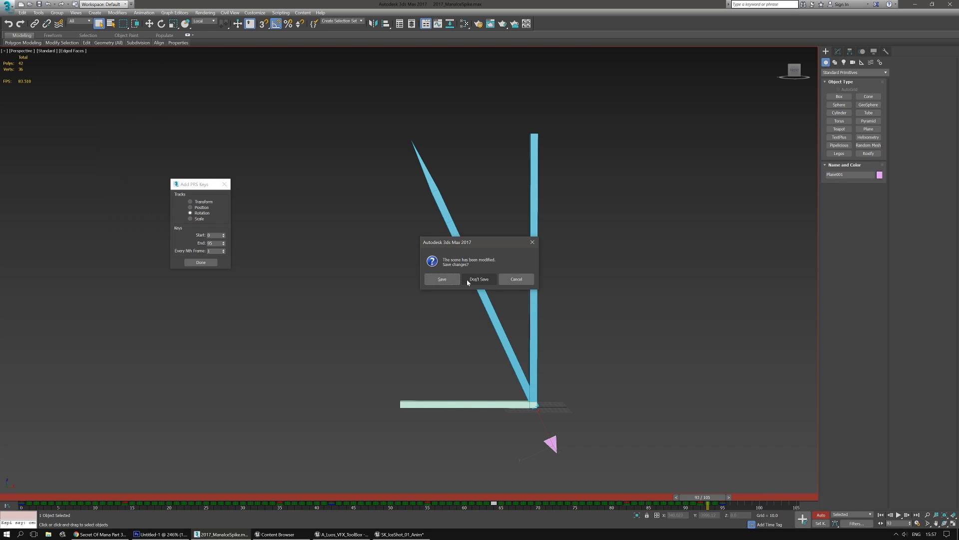
pyautogui.click(474, 280)
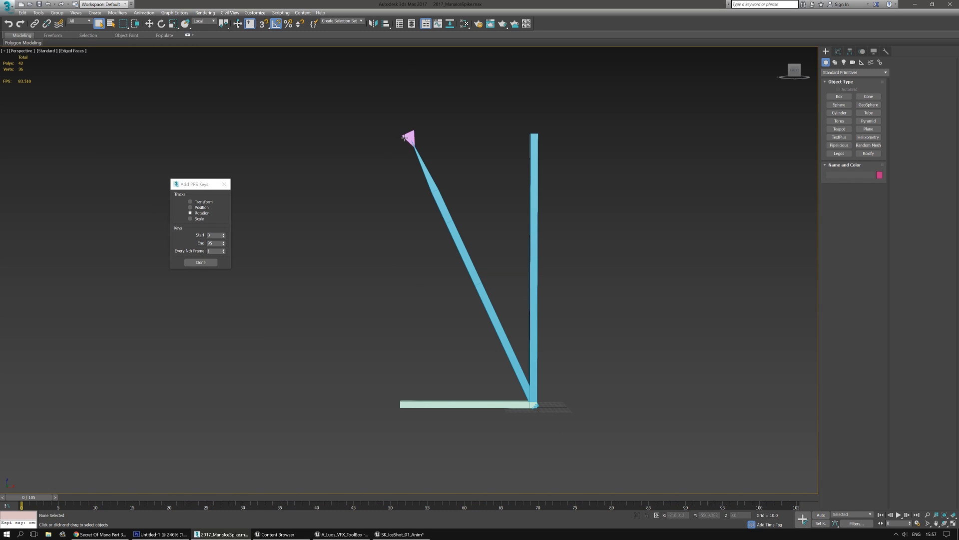
pyautogui.click(405, 138)
# Step: Scrub the first frames of the reopened scene, play Plane001's animation from frame 0 and stop it
pyautogui.moveTo(43, 503); pyautogui.dragTo(20, 478)
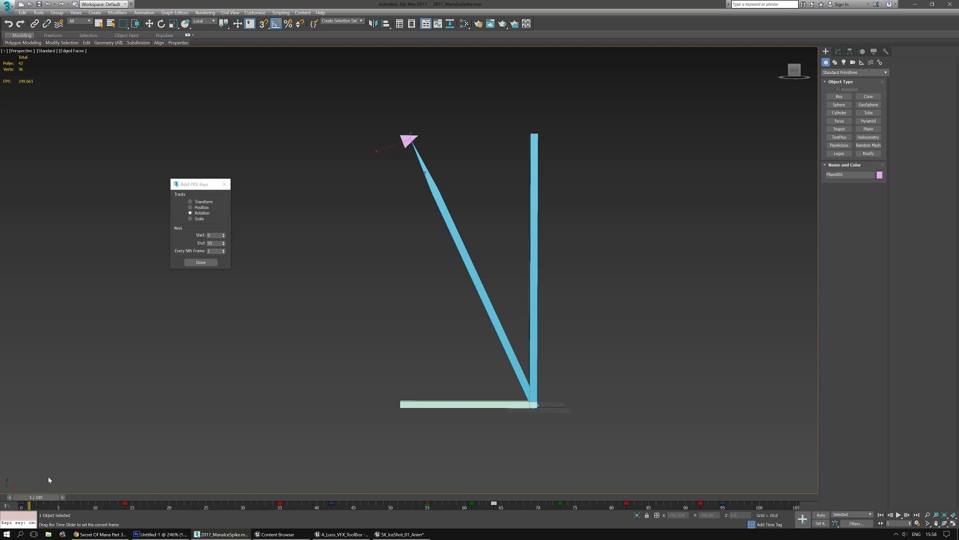
pyautogui.moveTo(52, 475)
pyautogui.mouseDown()
pyautogui.moveTo(83, 469)
pyautogui.moveTo(41, 478)
pyautogui.mouseUp()
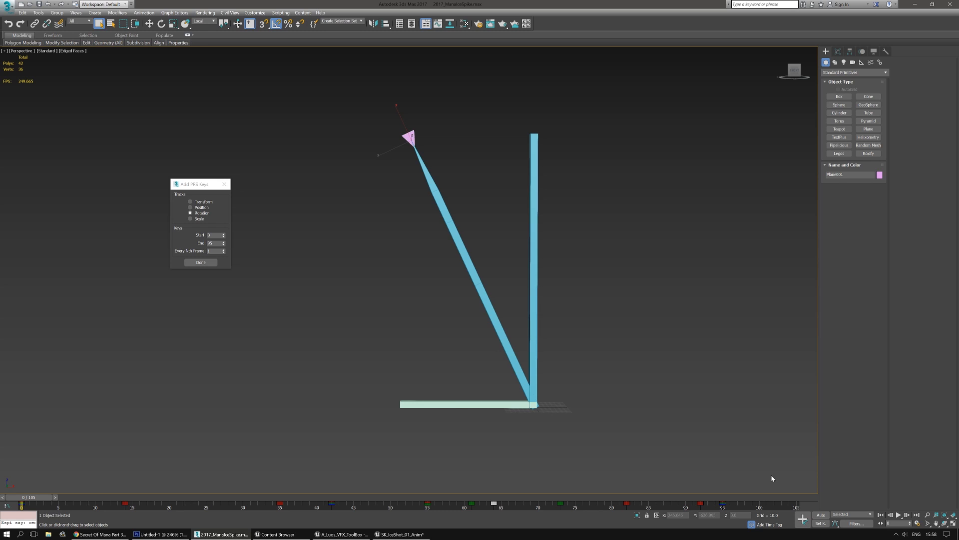
pyautogui.click(898, 515)
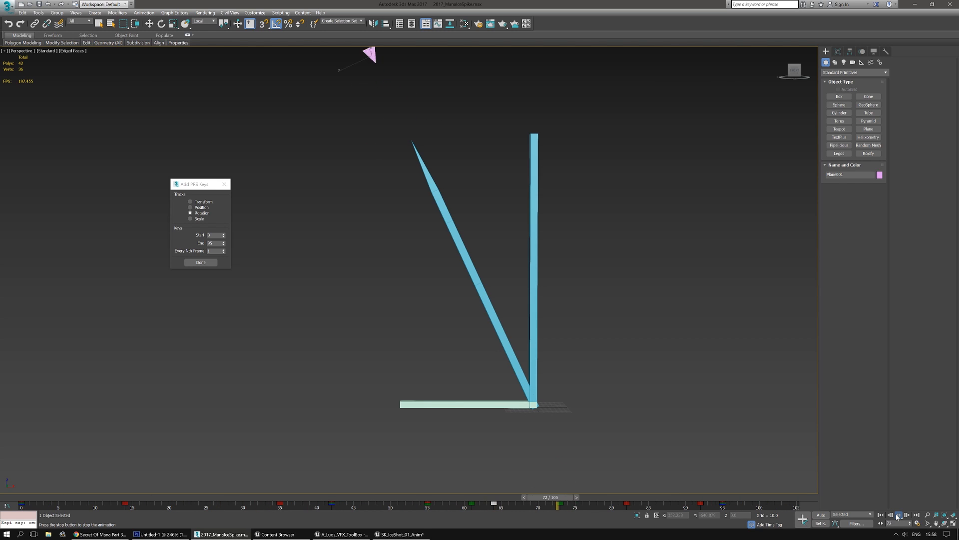
pyautogui.click(898, 516)
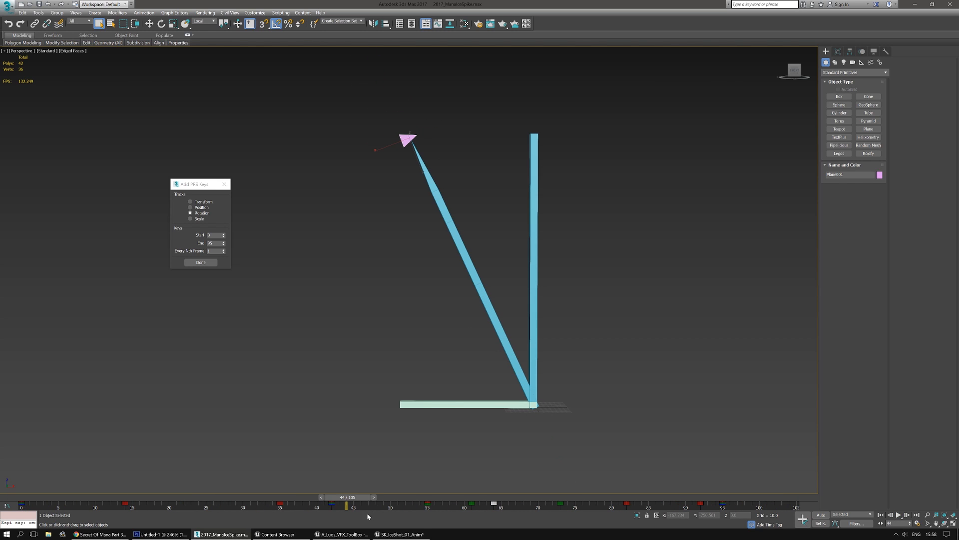
# Step: Return to frame 0 and set the animation's end time to 100 in the time configuration
pyautogui.moveTo(362, 498); pyautogui.dragTo(34, 497)
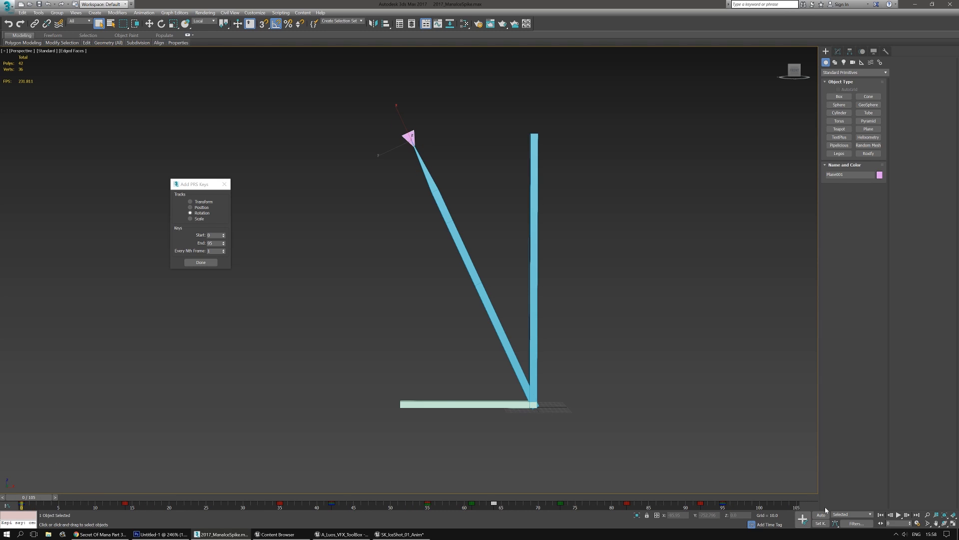
pyautogui.click(917, 523)
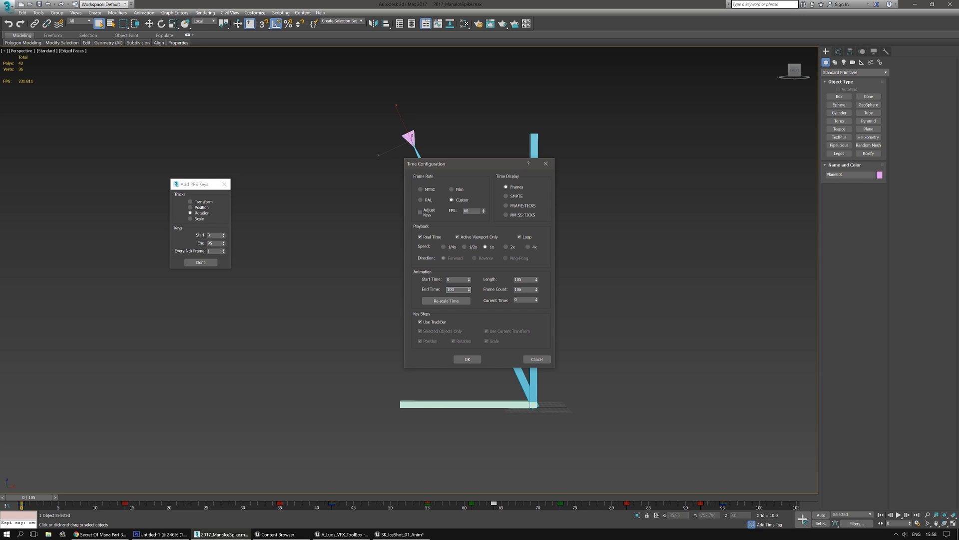
pyautogui.click(468, 359)
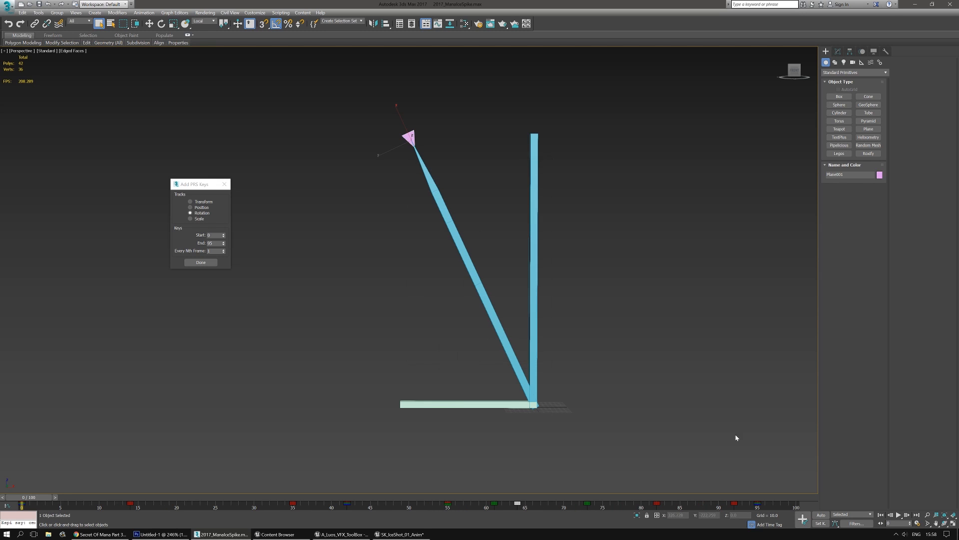
pyautogui.click(917, 523)
pyautogui.click(446, 301)
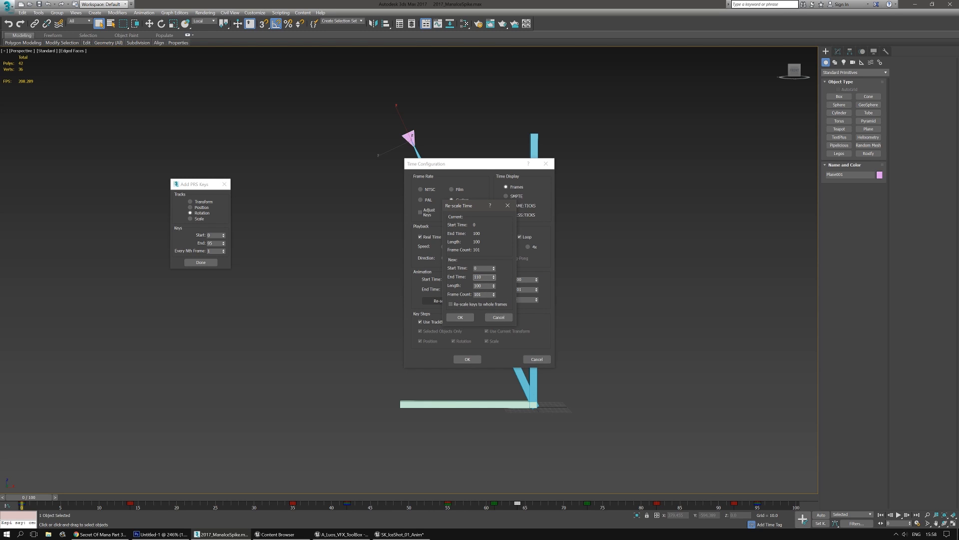
pyautogui.click(460, 318)
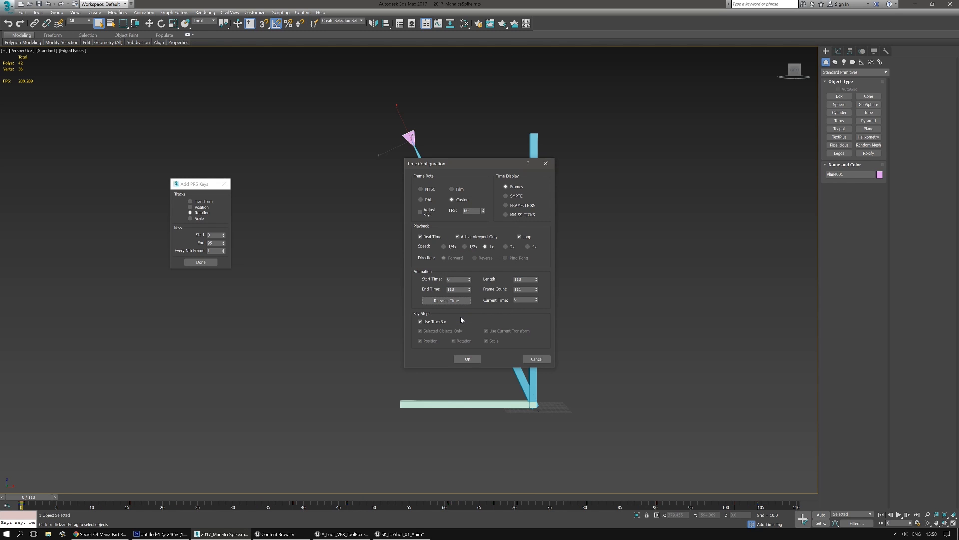
pyautogui.click(614, 372)
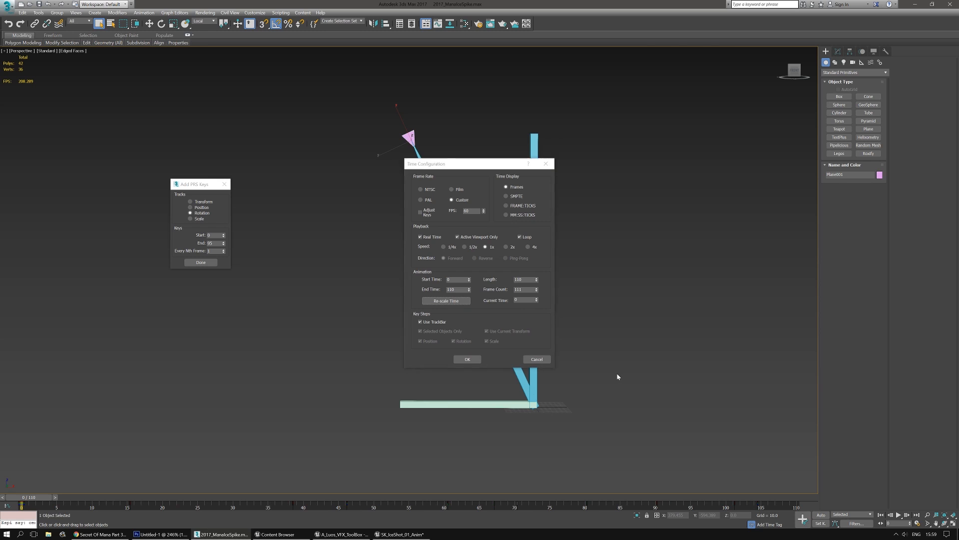
pyautogui.click(536, 360)
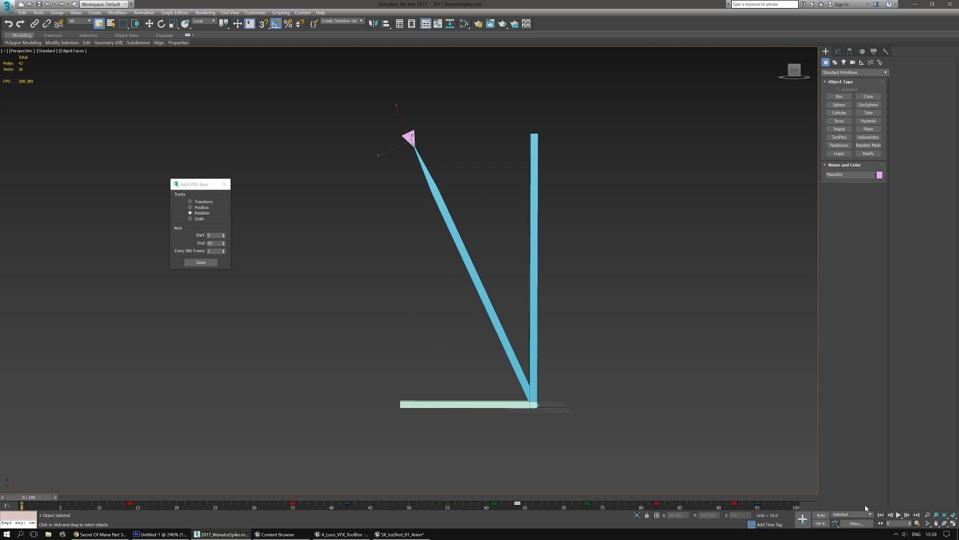
# Step: Try rescaling the animation to end at frame 110, play it briefly and undo the rescale
pyautogui.click(917, 522)
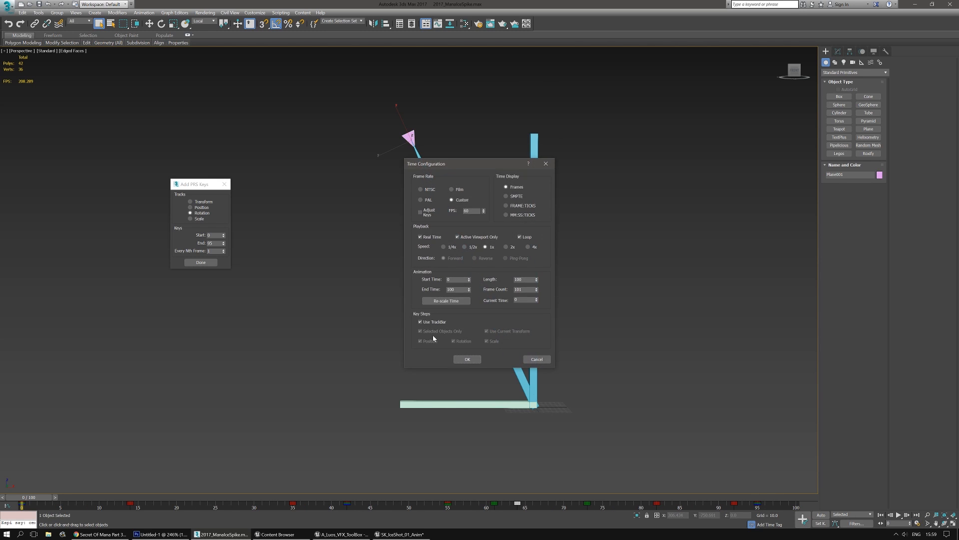
pyautogui.click(435, 300)
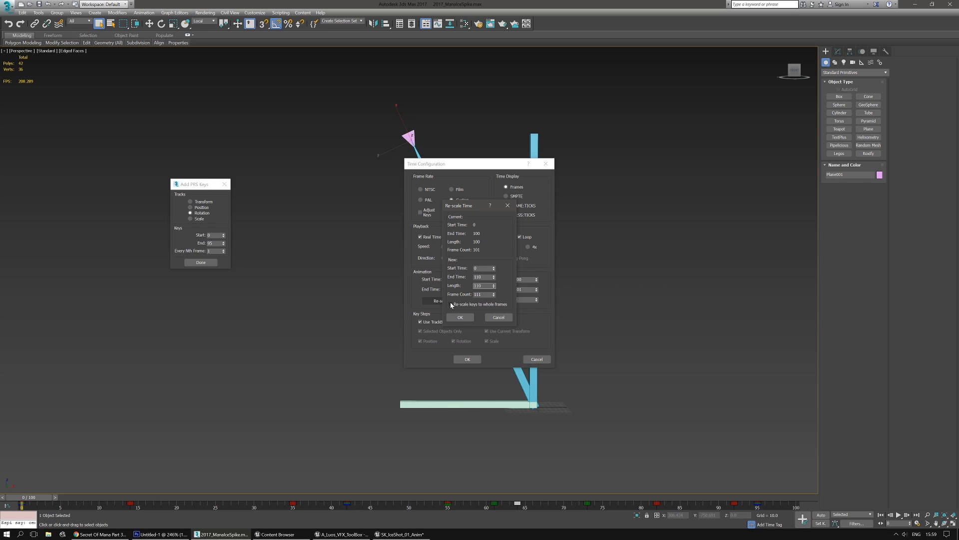
pyautogui.click(460, 317)
pyautogui.click(462, 359)
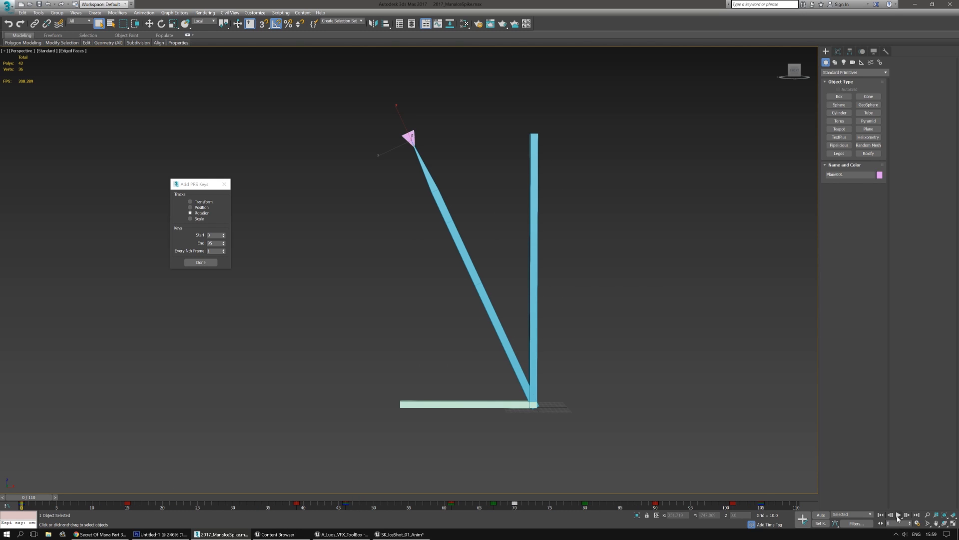
pyautogui.click(898, 517)
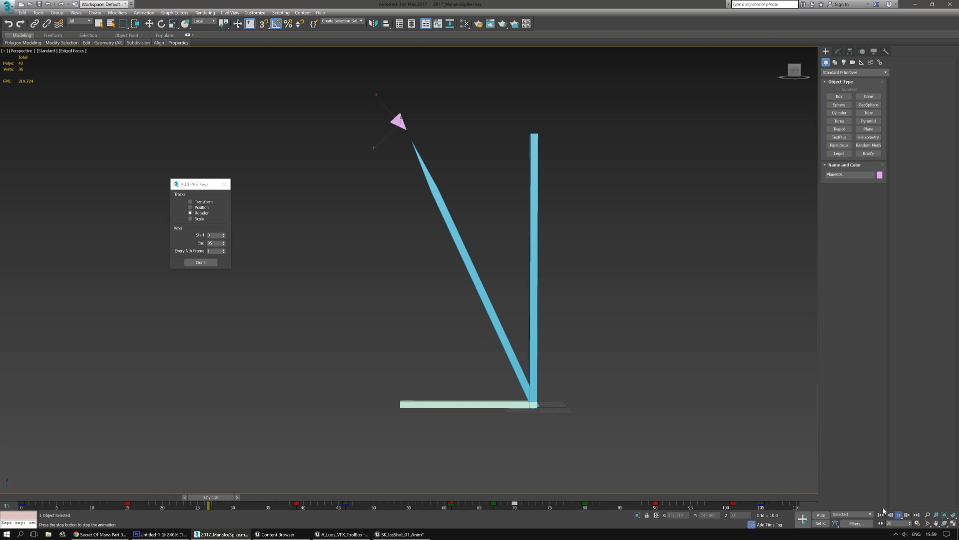
pyautogui.click(899, 515)
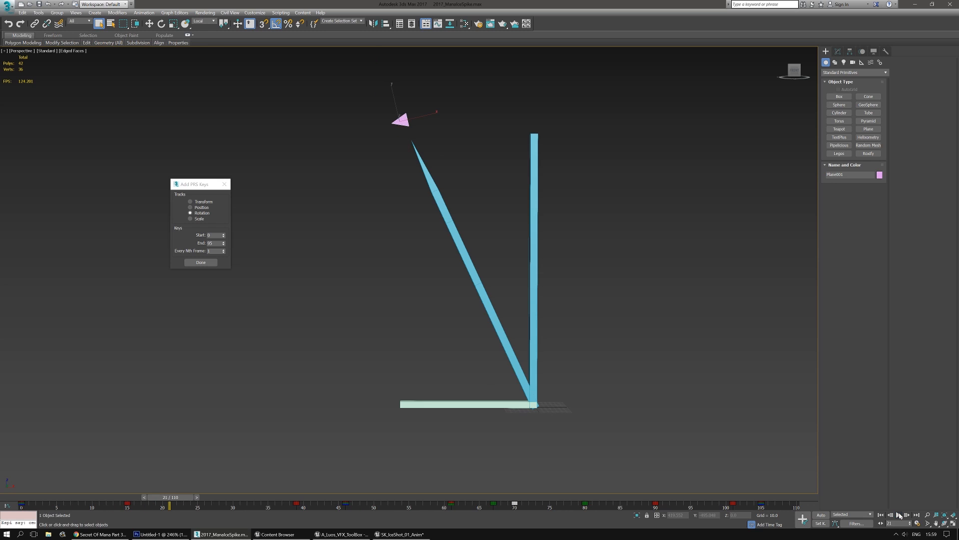
pyautogui.hotkey('ctrl', 'z')
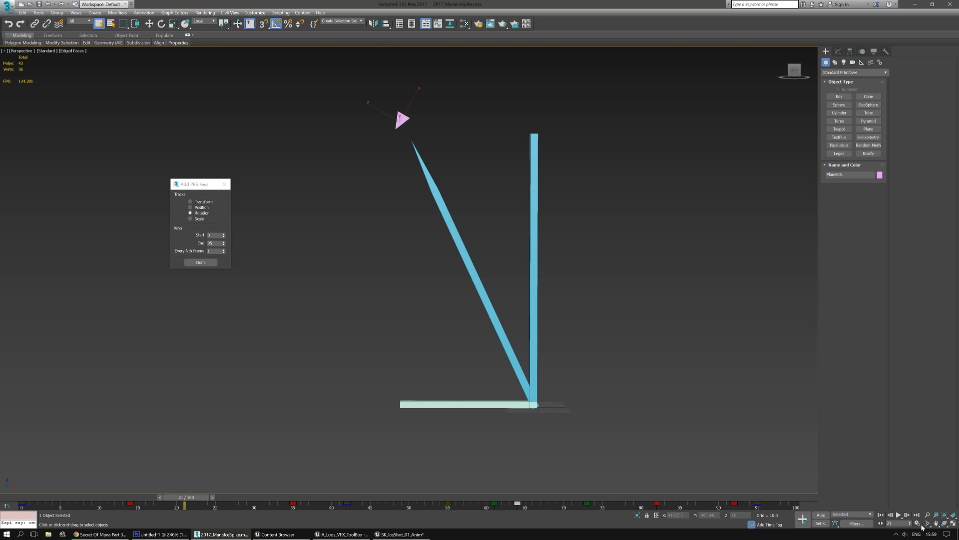
# Step: Rescale the scene's animation time so that it starts at frame 0 and ends at frame 110
pyautogui.click(919, 525)
pyautogui.click(446, 300)
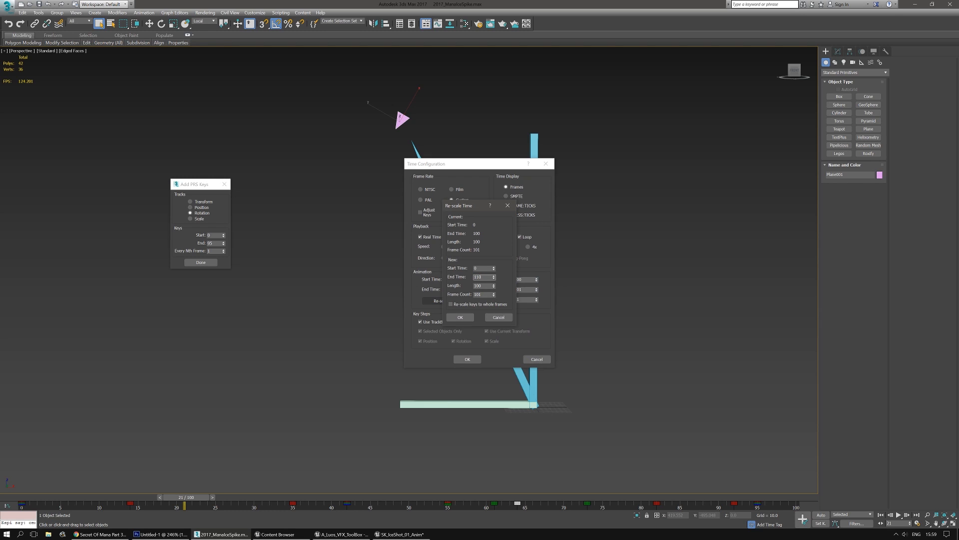
pyautogui.click(460, 317)
pyautogui.click(468, 359)
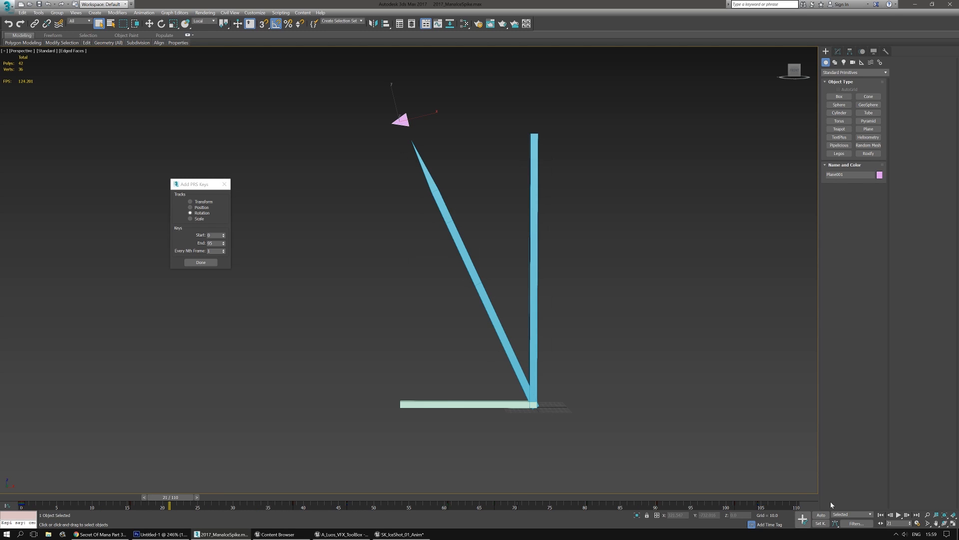
# Step: Play the rescaled Plane001 animation, stop it and return to frame 0
pyautogui.click(898, 514)
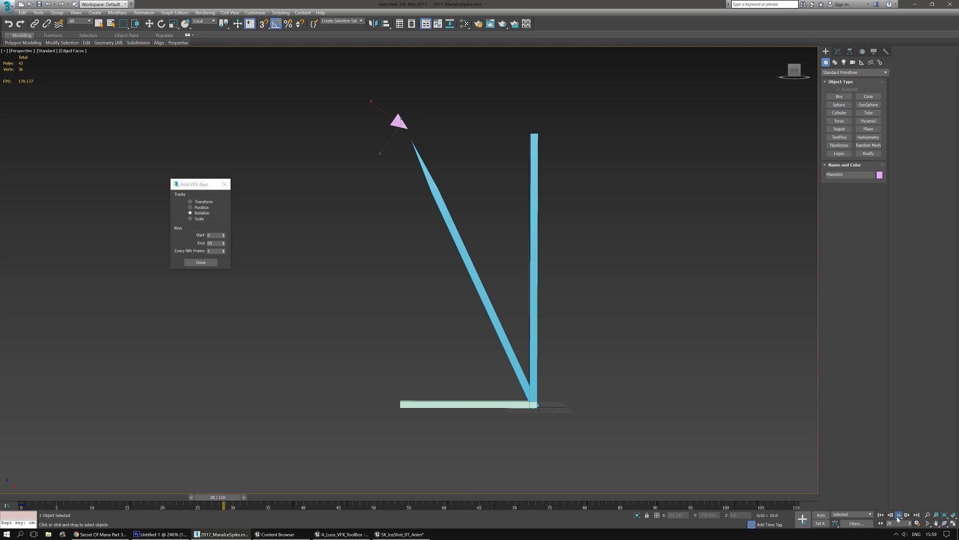
pyautogui.click(897, 514)
pyautogui.moveTo(237, 500); pyautogui.dragTo(35, 485)
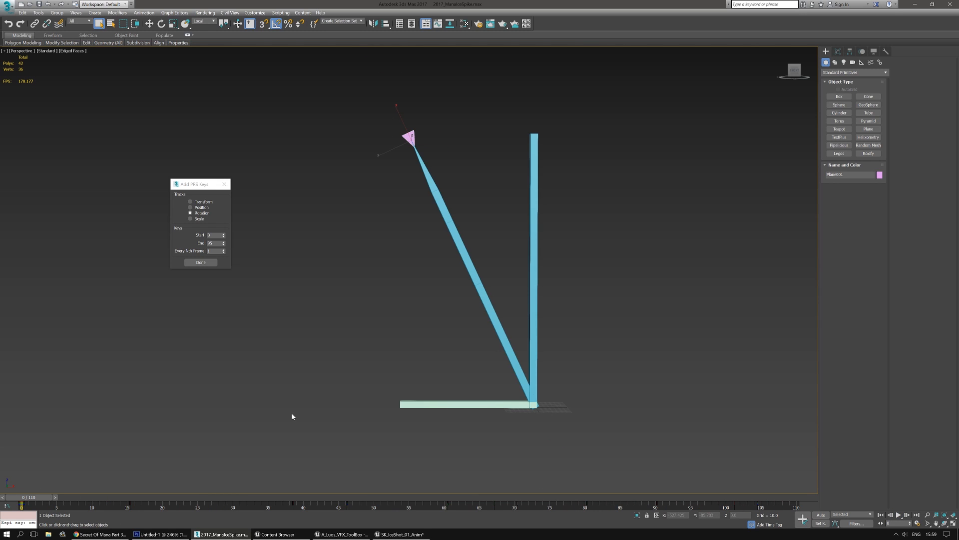
pyautogui.moveTo(33, 498)
pyautogui.mouseDown()
pyautogui.moveTo(141, 496)
pyautogui.moveTo(32, 481)
pyautogui.mouseUp()
# Step: Export Plane001 over the existing SK_IceShot_01.FBX, baking the animation from frame 0 to 110
pyautogui.click(7, 6)
pyautogui.moveTo(48, 132)
pyautogui.click(75, 62)
pyautogui.doubleClick(71, 50)
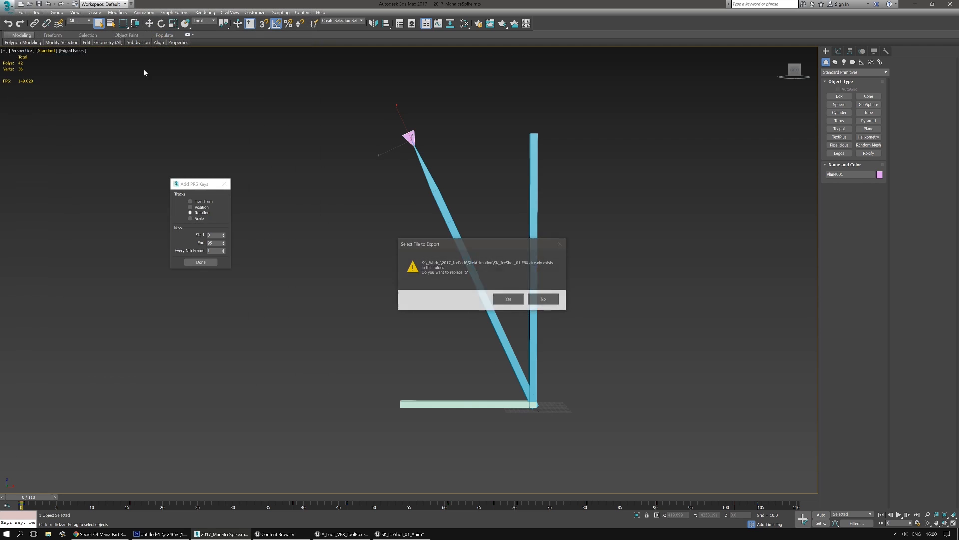
pyautogui.click(509, 299)
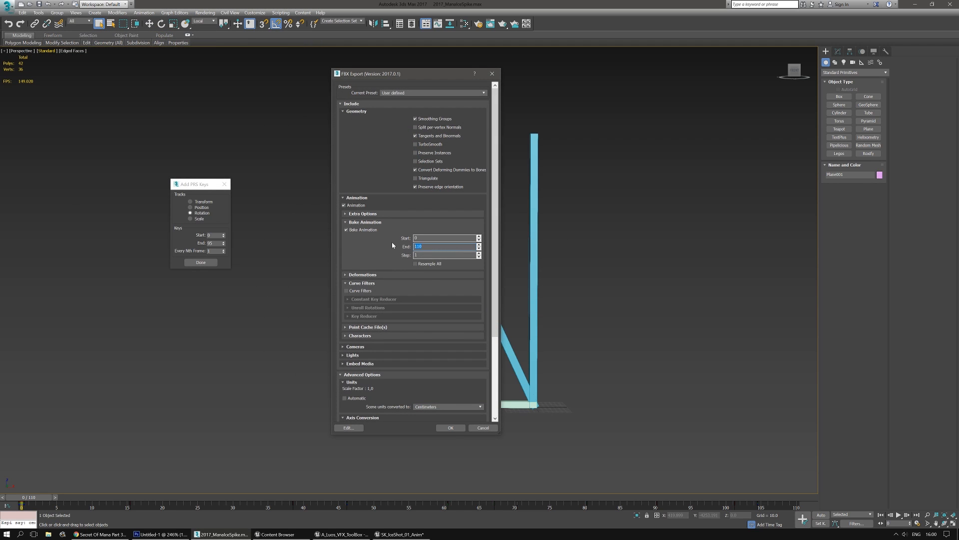
pyautogui.click(456, 426)
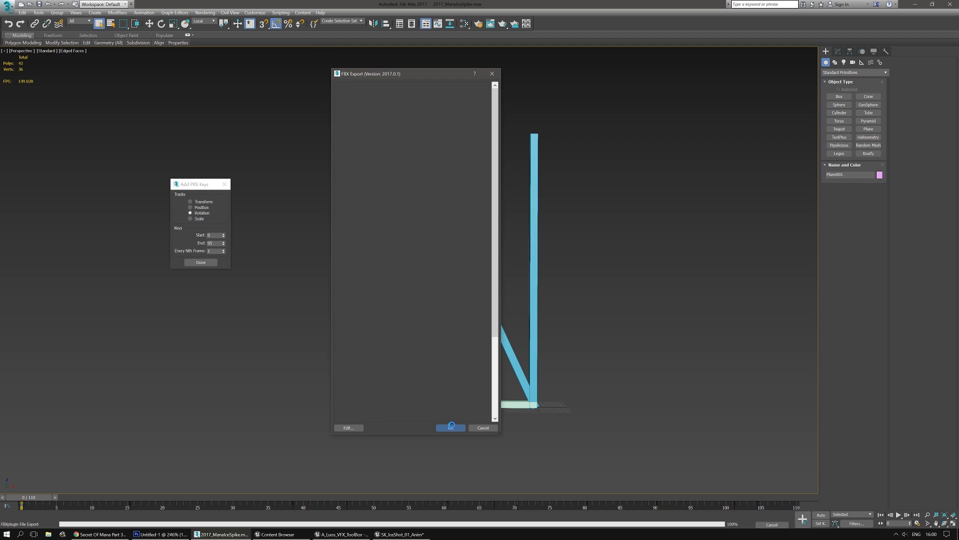
# Step: Switch to Unreal Engine and open the compression settings of SK_IceShot_01_Anim, expanding the current scheme's options
pyautogui.hotkey('alt', 'Tab')
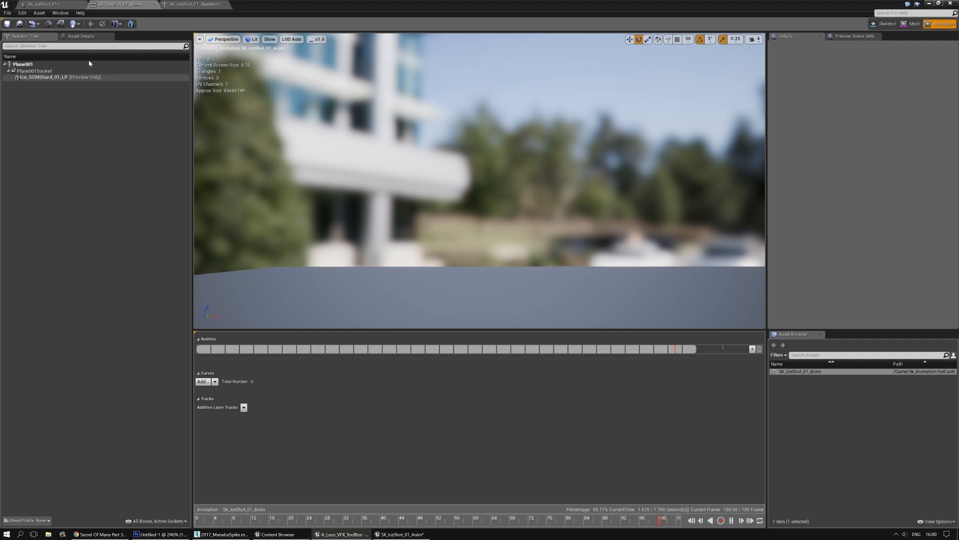
pyautogui.click(81, 36)
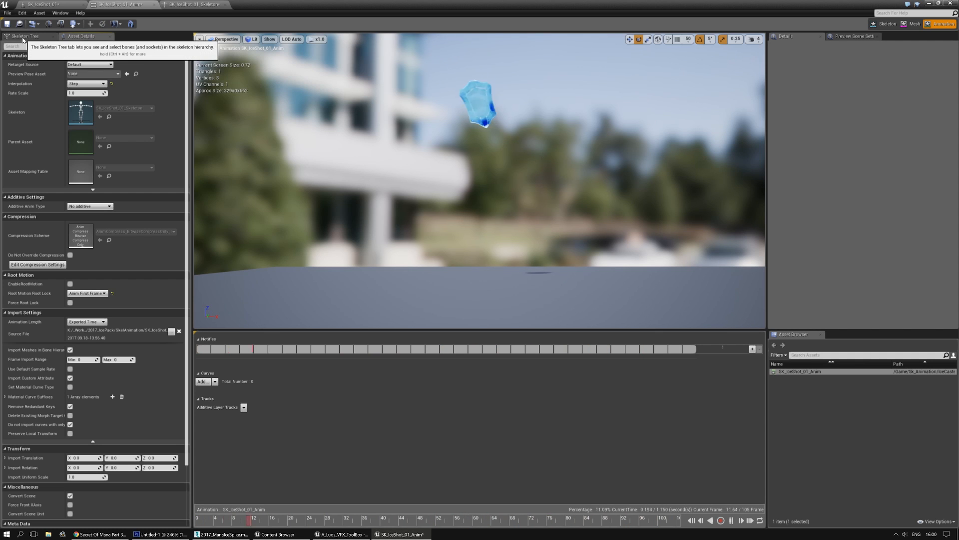
pyautogui.click(40, 264)
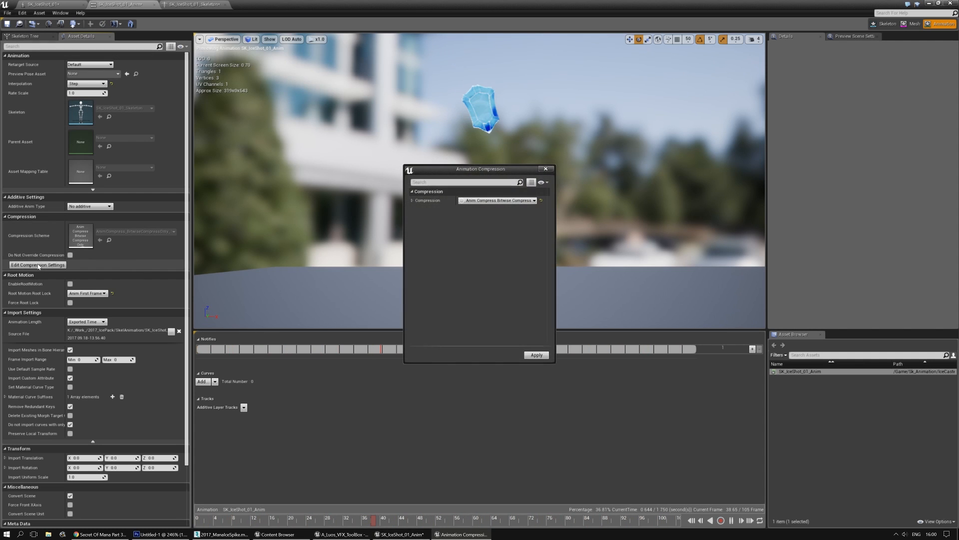
pyautogui.click(413, 200)
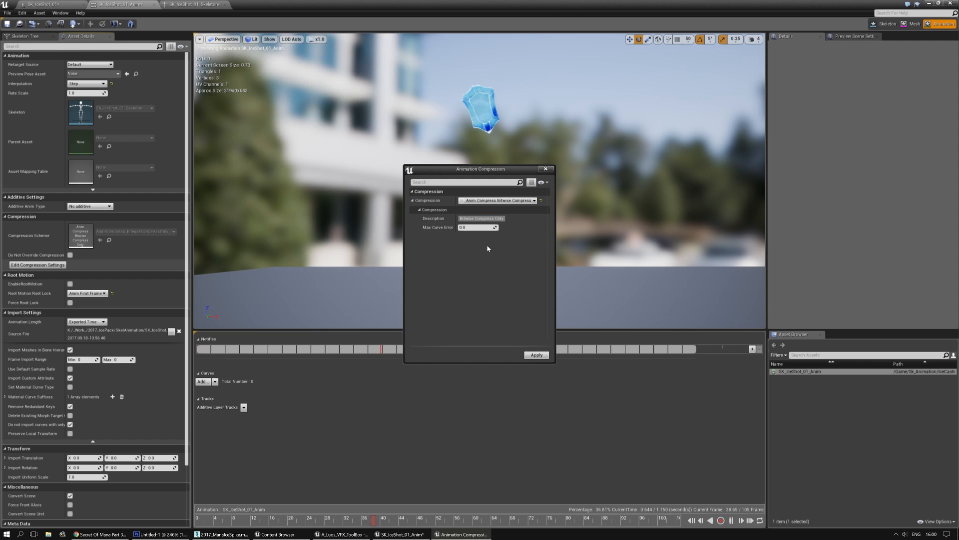
# Step: Apply the Anim Compress Least Destructive scheme to the animation and dismiss the compression report
pyautogui.click(493, 200)
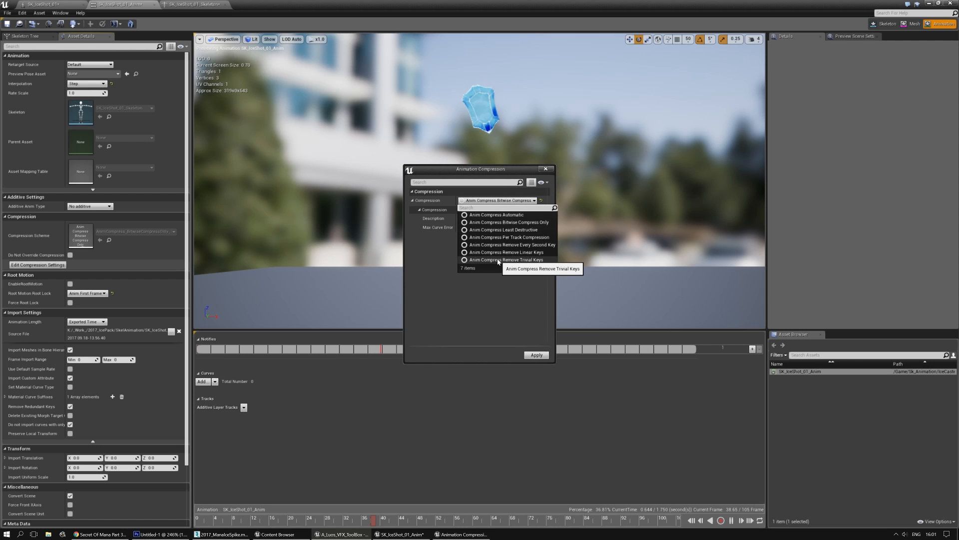
pyautogui.click(503, 230)
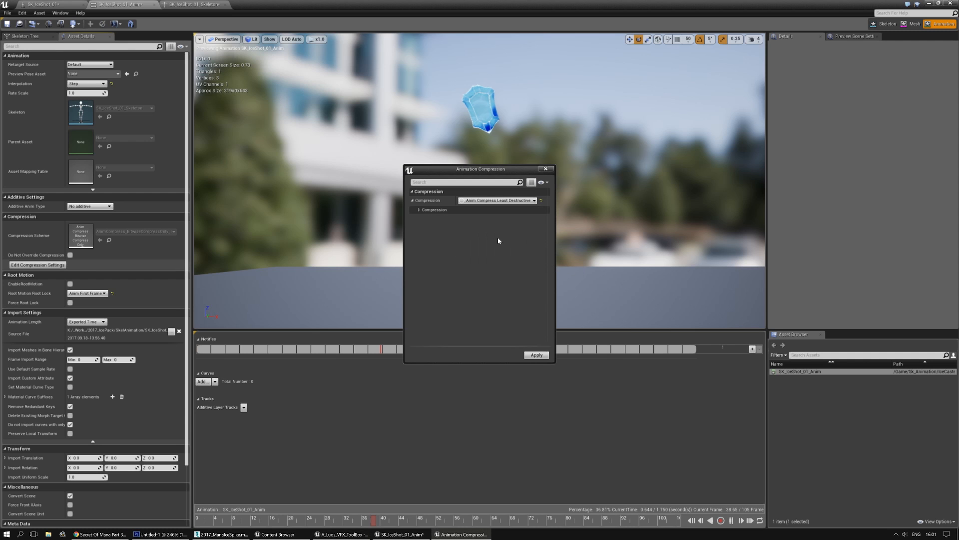
pyautogui.click(536, 355)
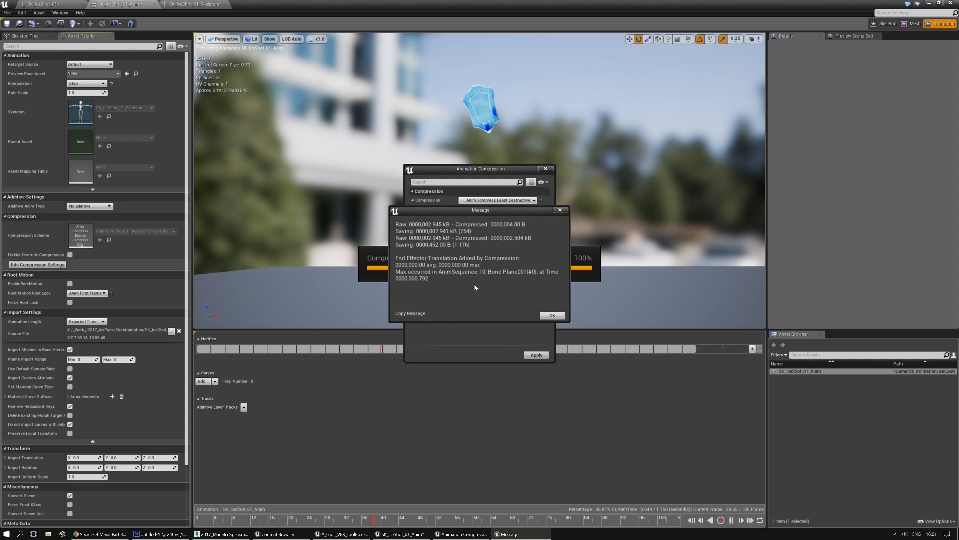
pyautogui.click(551, 316)
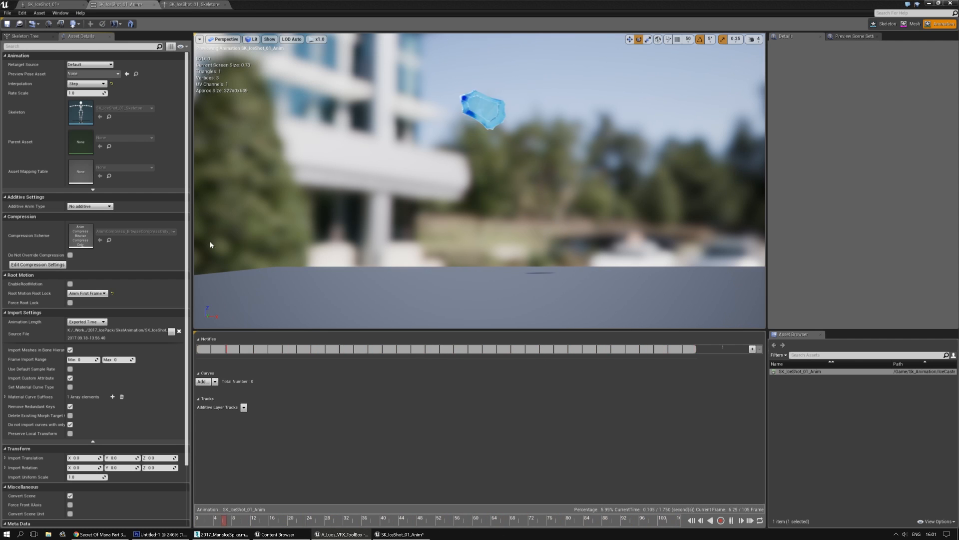
# Step: Reopen the compression settings, choose Anim Compress Remove Trivial Keys, expand its options and apply it to SK_IceShot_01_Anim
pyautogui.click(49, 266)
pyautogui.click(483, 201)
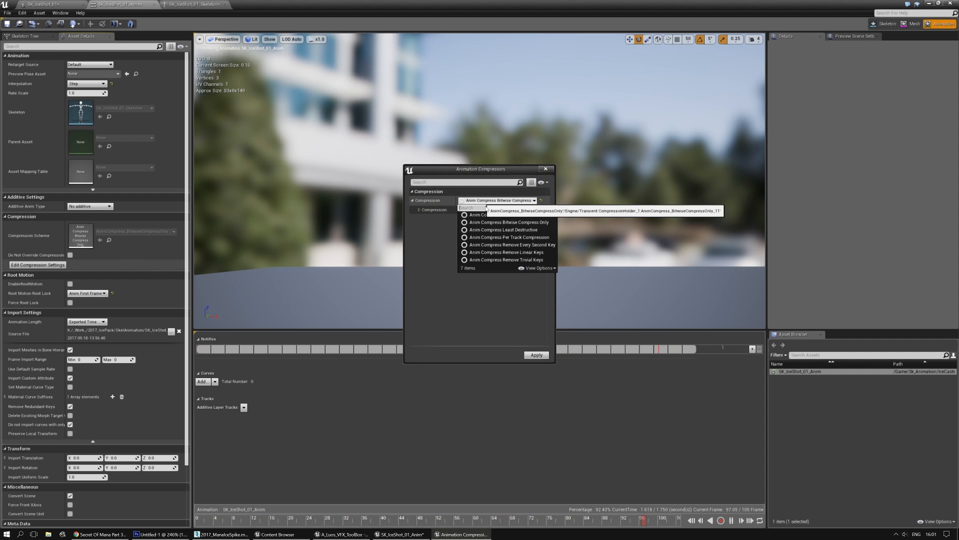
pyautogui.click(500, 259)
pyautogui.click(420, 219)
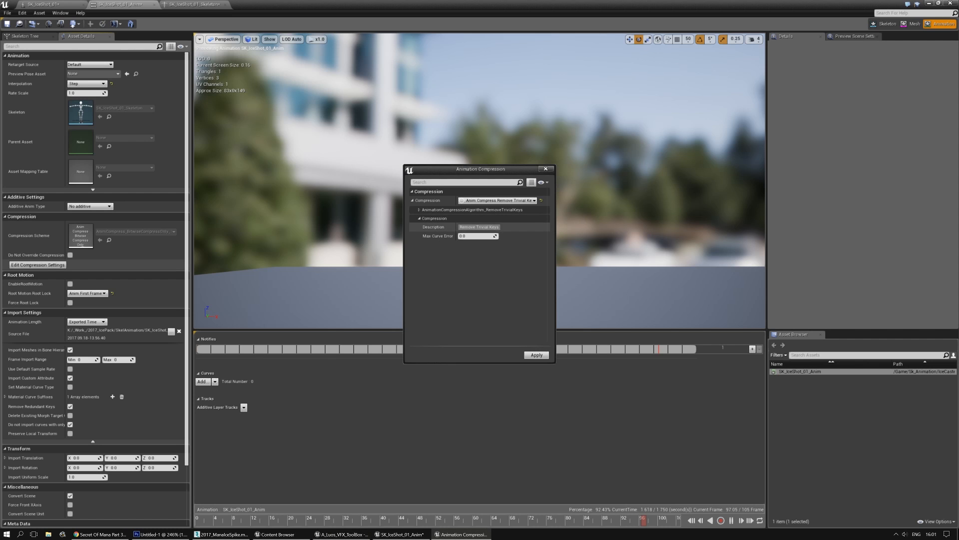
pyautogui.click(419, 210)
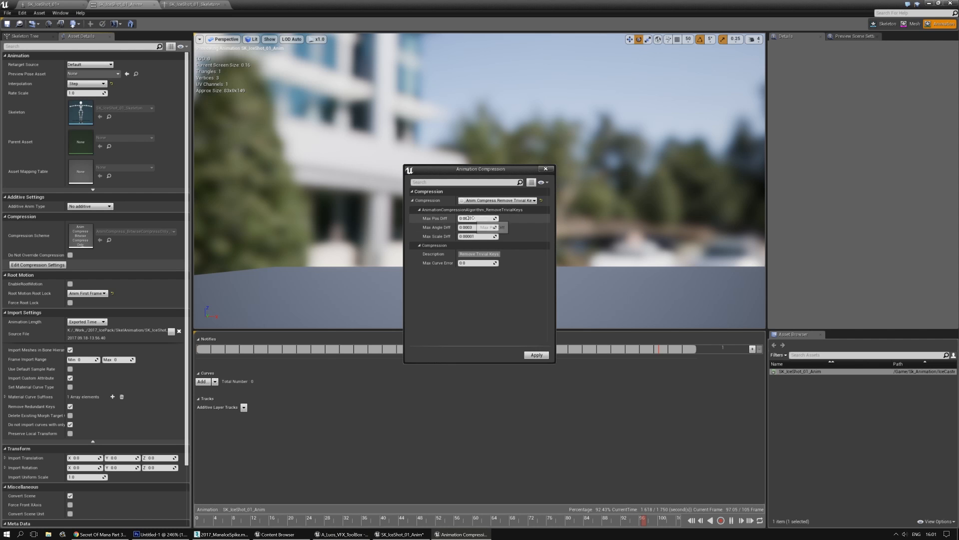
pyautogui.click(541, 356)
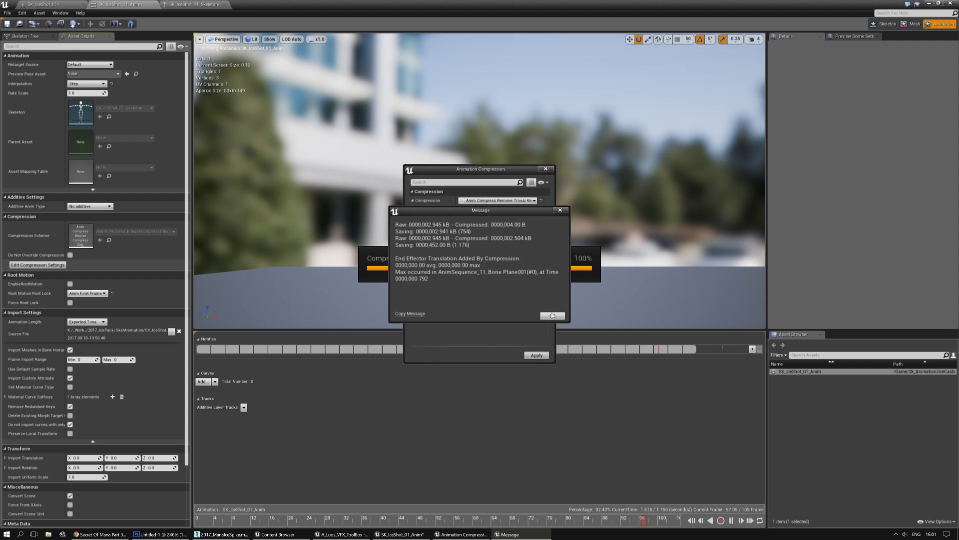
pyautogui.click(552, 315)
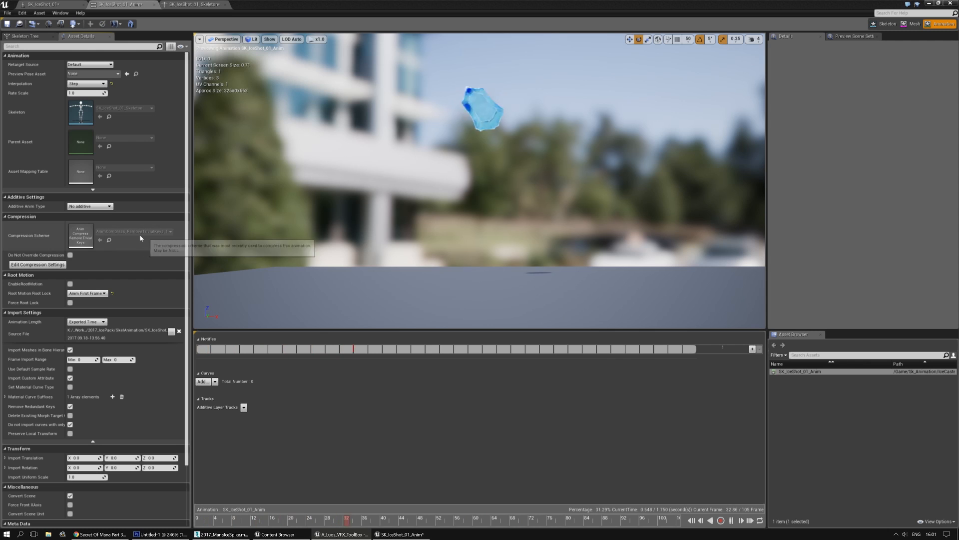
# Step: Reopen the compression settings, choose Anim Compress Per Track Compression, expand its PerTrack and allowed rotation options, and enlarge the dialog
pyautogui.click(67, 263)
pyautogui.click(499, 201)
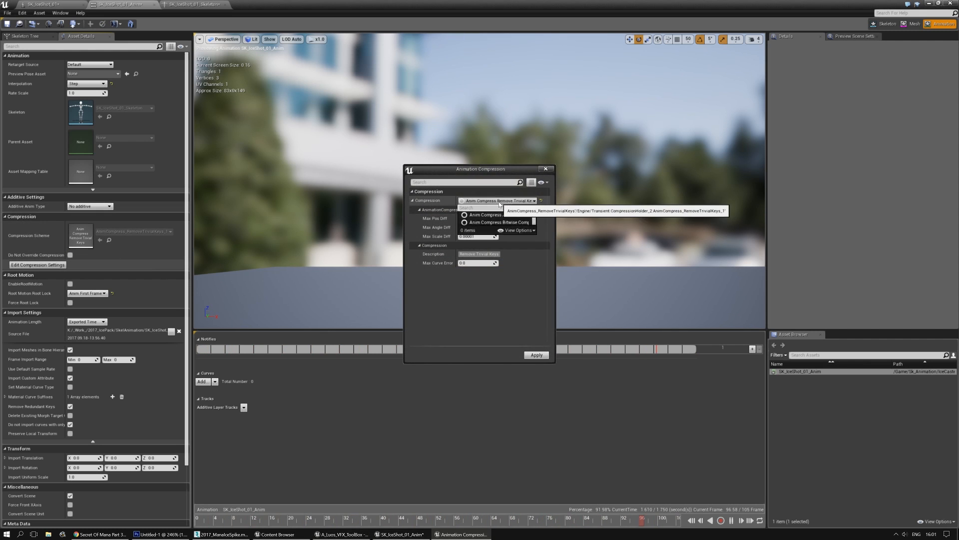
pyautogui.click(487, 238)
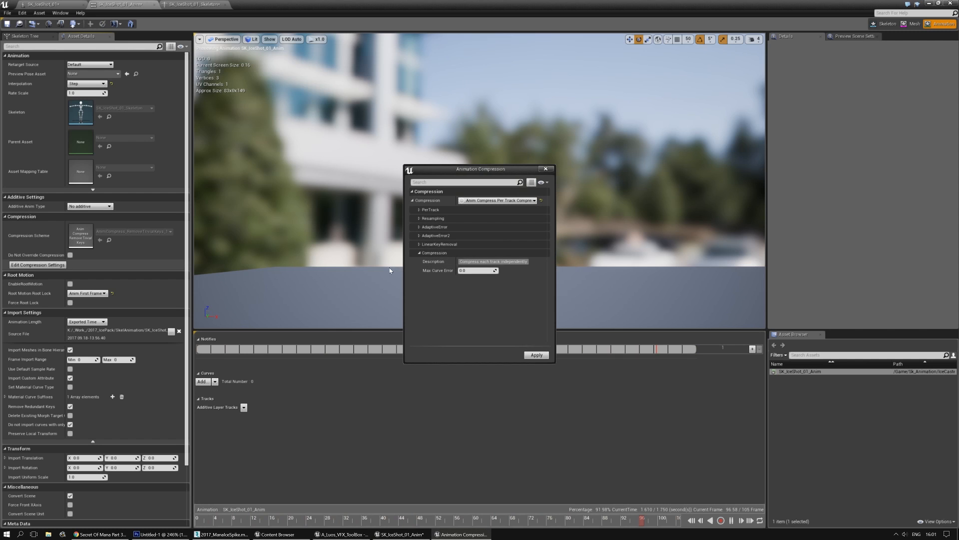
pyautogui.click(418, 210)
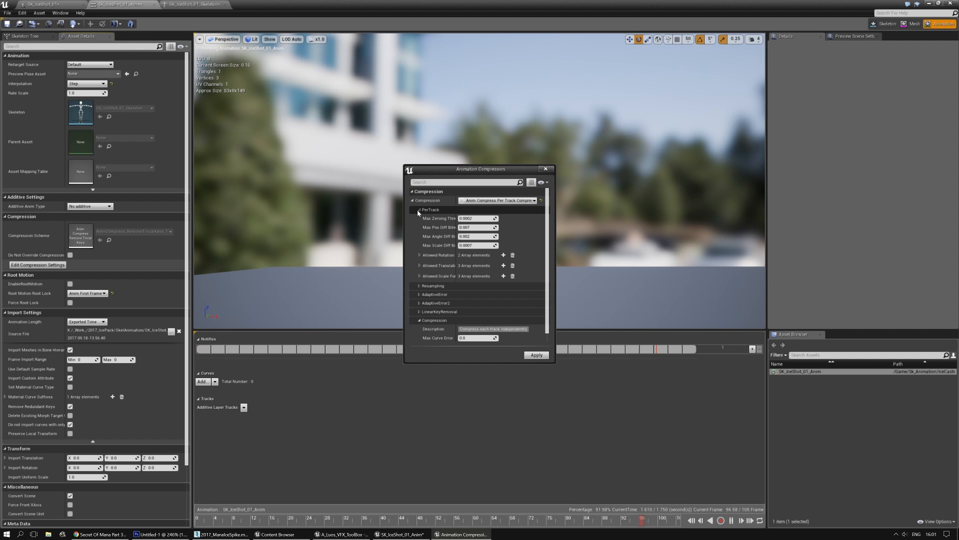
pyautogui.click(420, 256)
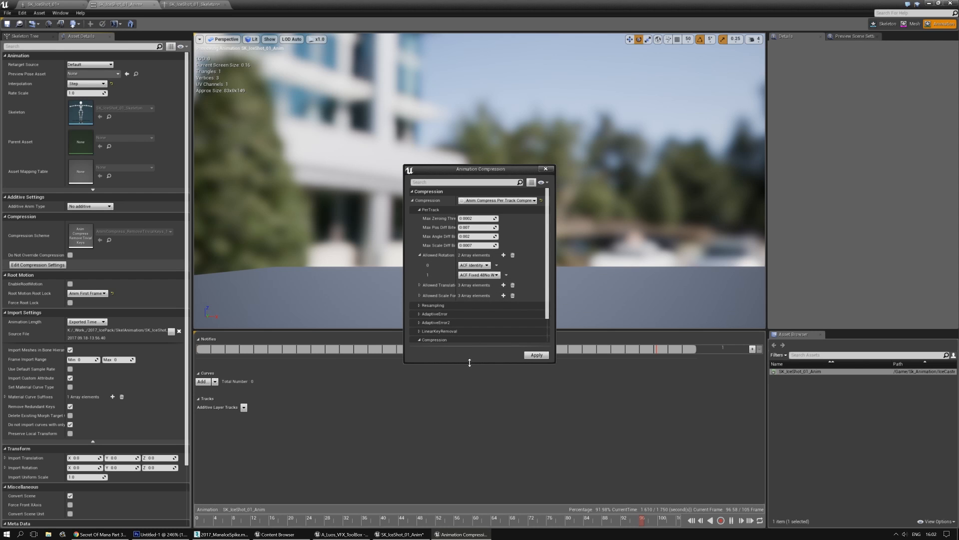
pyautogui.moveTo(469, 362); pyautogui.dragTo(469, 454)
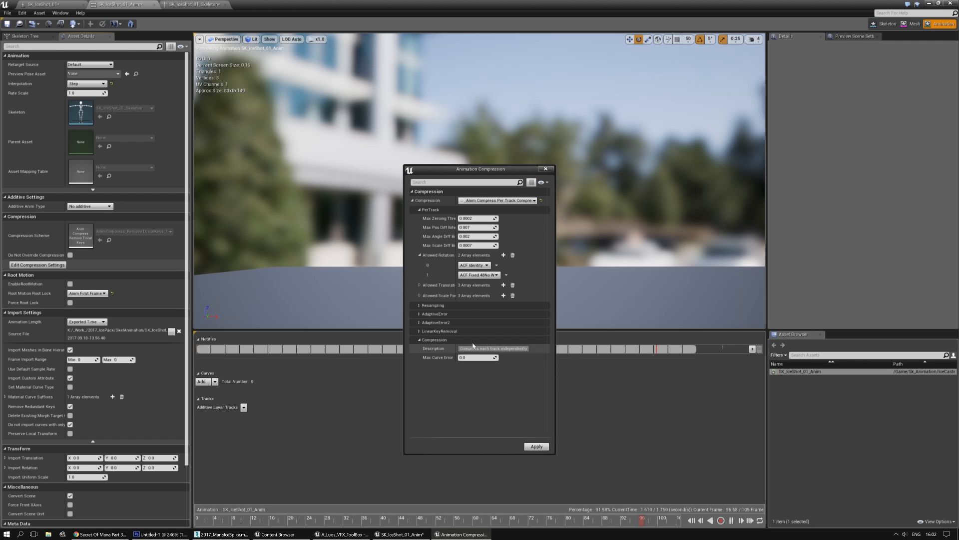
# Step: Switch the scheme to Anim Compress Remove Every Second Key, apply it to SK_IceShot_01_Anim and dismiss the compression report
pyautogui.click(504, 200)
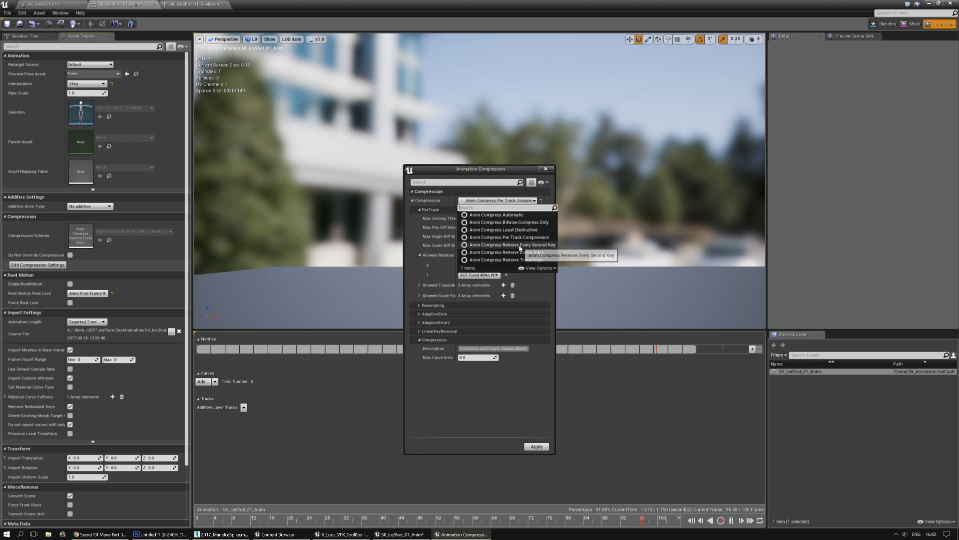
pyautogui.click(520, 245)
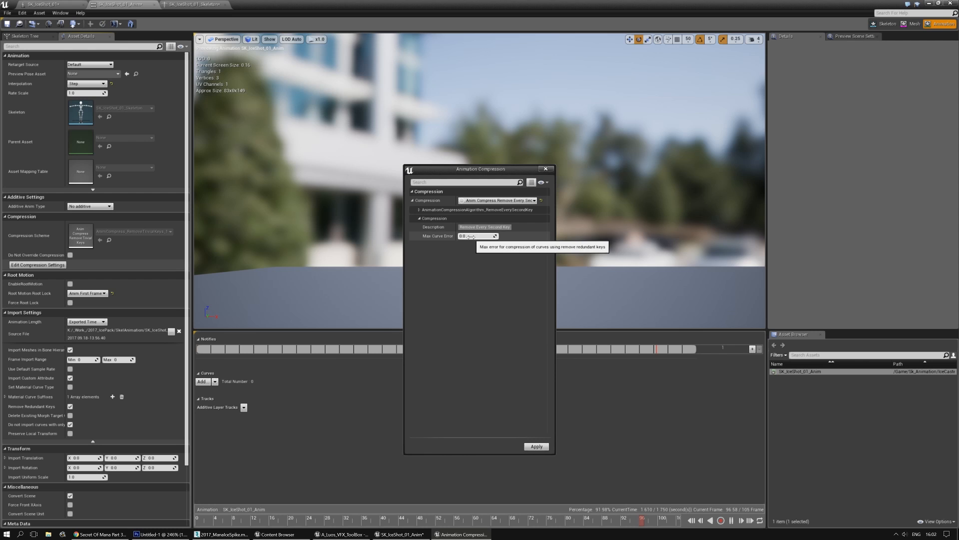
pyautogui.click(537, 446)
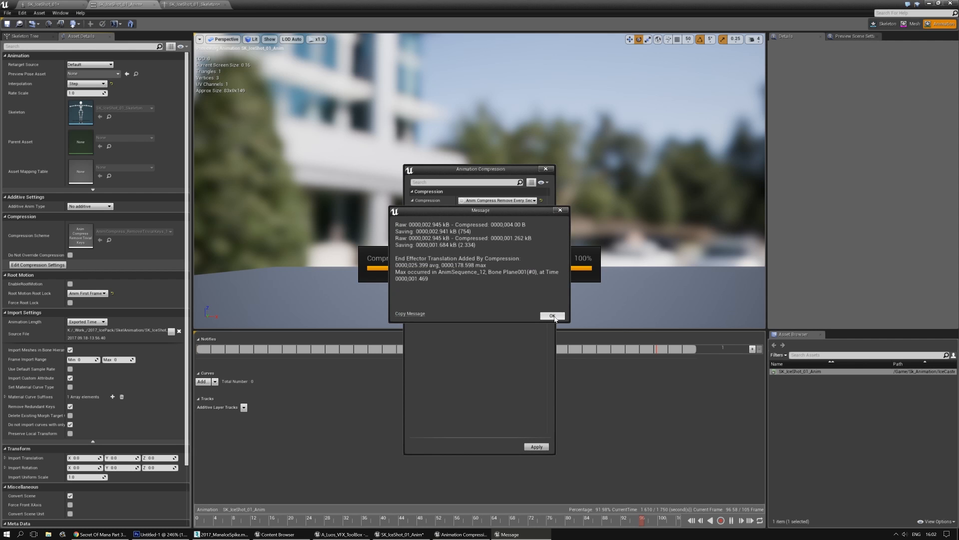
pyautogui.click(552, 316)
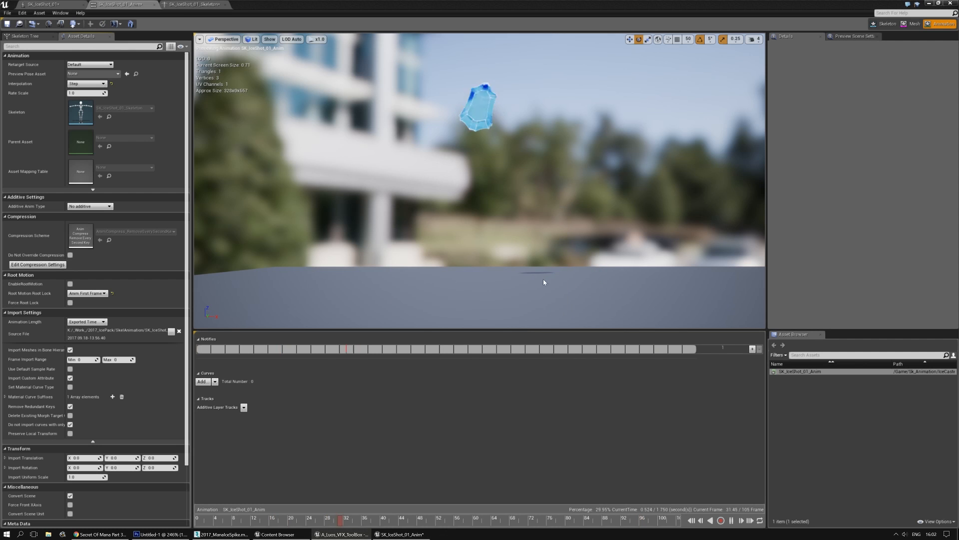
# Step: Reopen the compression settings and apply the Anim Compress Least Destructive scheme to SK_IceShot_01_Anim
pyautogui.click(57, 263)
pyautogui.click(500, 200)
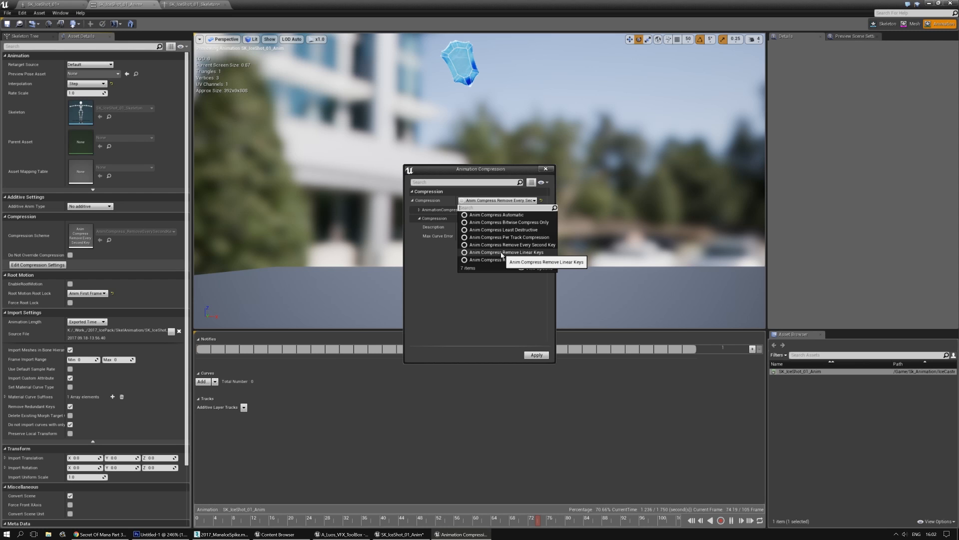
pyautogui.click(509, 229)
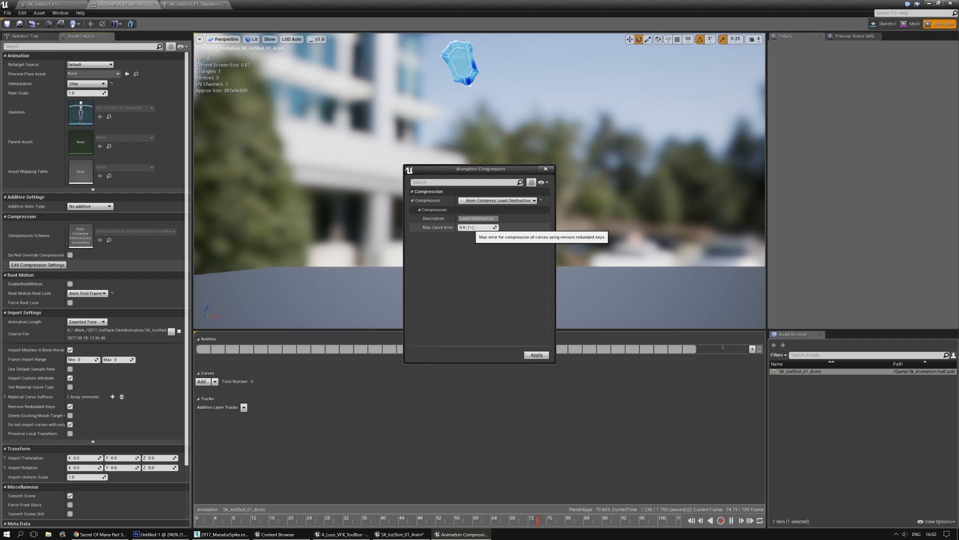
pyautogui.click(536, 354)
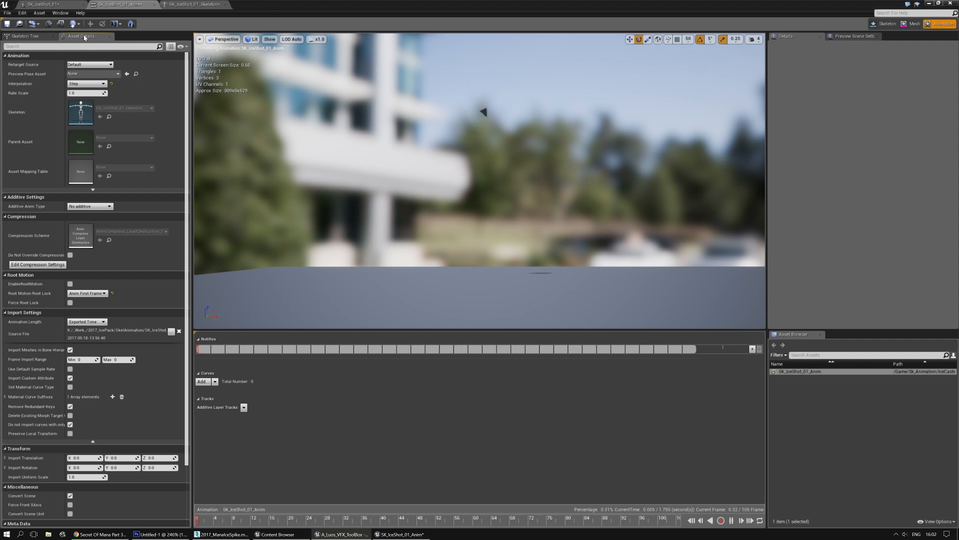
pyautogui.click(59, 5)
pyautogui.click(133, 4)
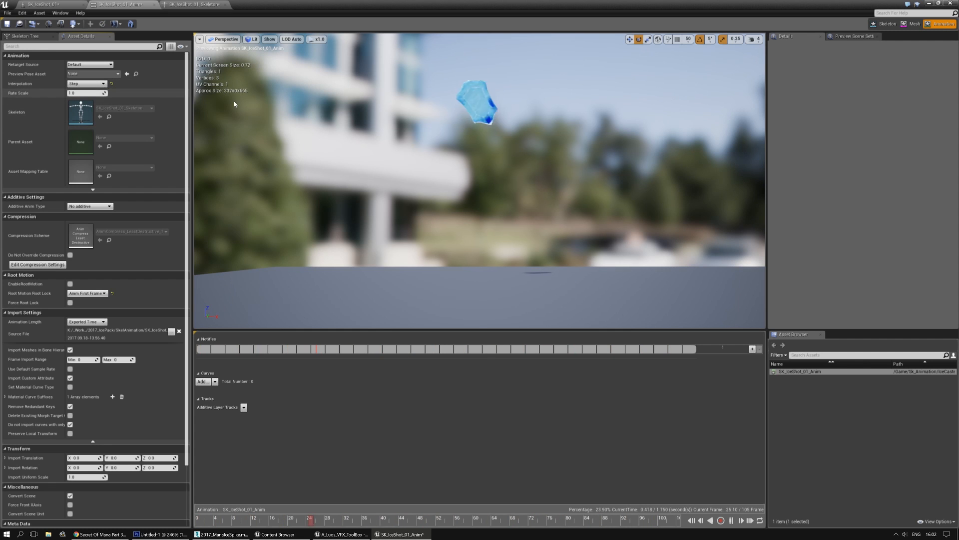
pyautogui.moveTo(478, 175); pyautogui.dragTo(369, 214, button='right')
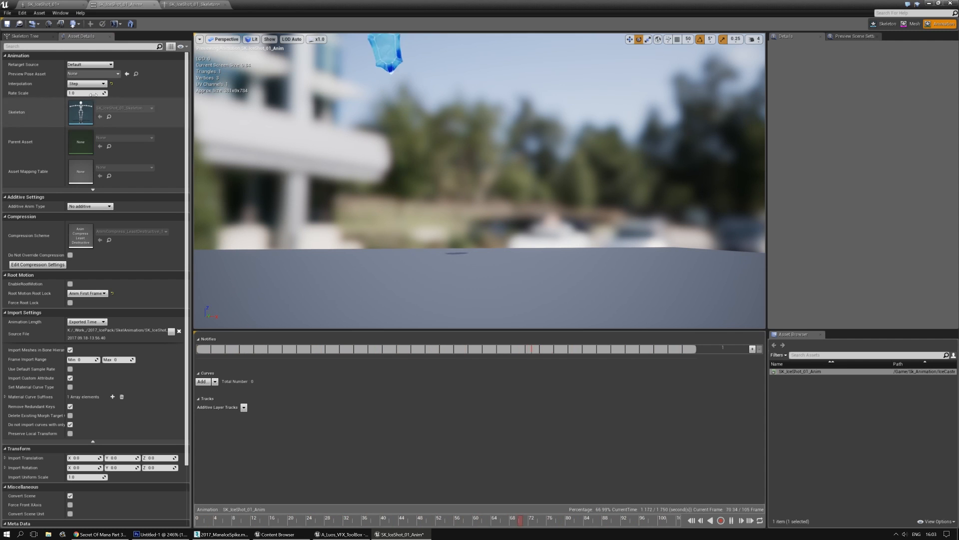
# Step: Remove the preview mesh Ice_SOMShard_01_LP from Plane001Socket in the skeleton tree
pyautogui.click(25, 36)
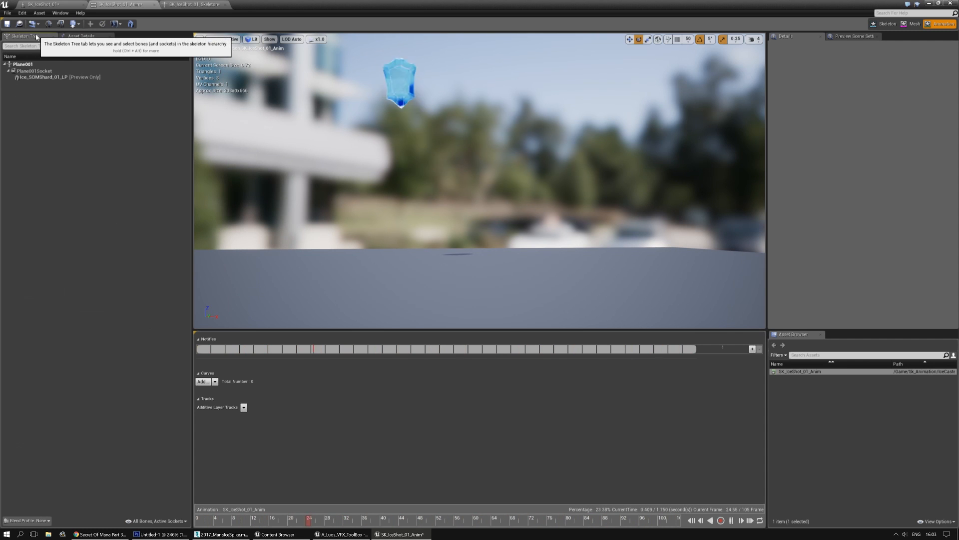
pyautogui.click(48, 78)
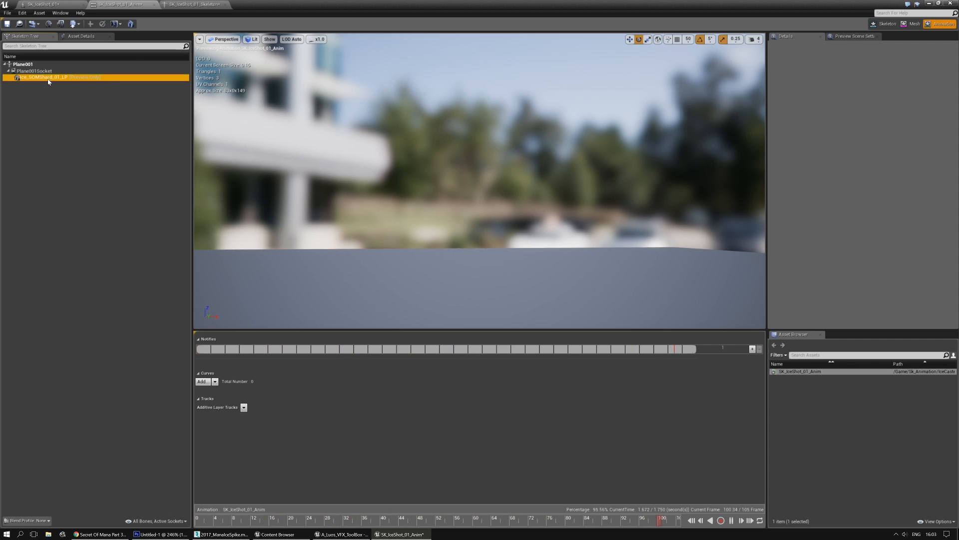
pyautogui.rightClick(48, 80)
pyautogui.click(59, 90)
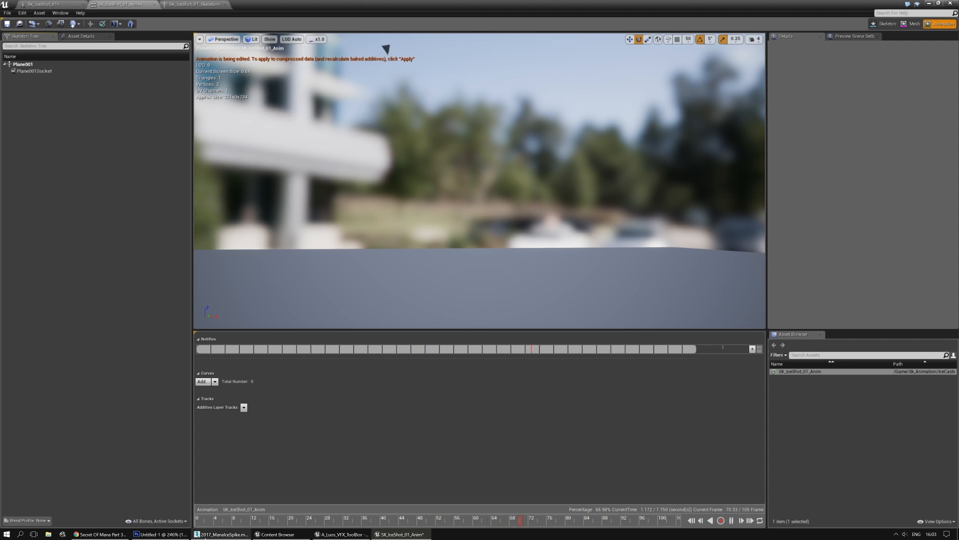
# Step: Switch to 3ds Max, open the Curve Editor for Plane001 and inspect the keys on its animation curves
pyautogui.click(213, 535)
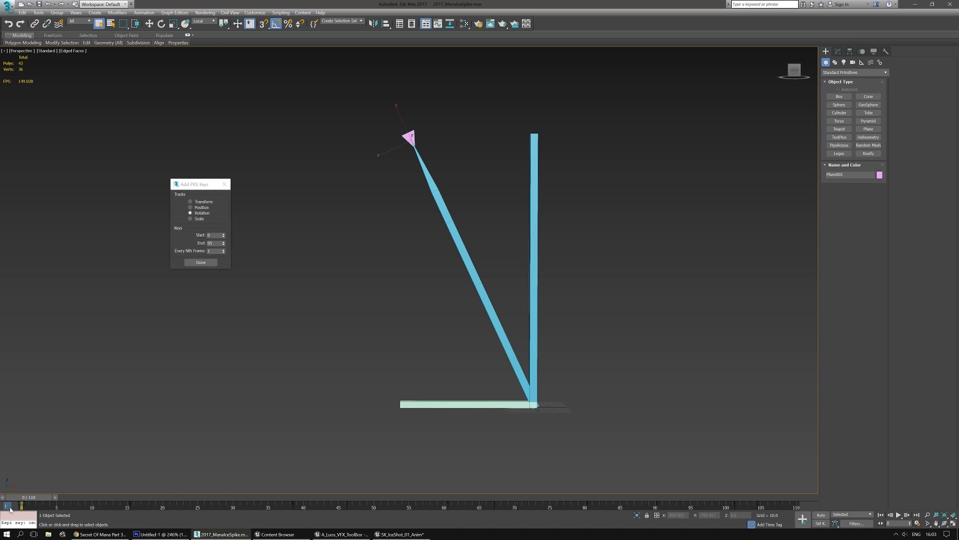
pyautogui.click(7, 505)
pyautogui.click(429, 325)
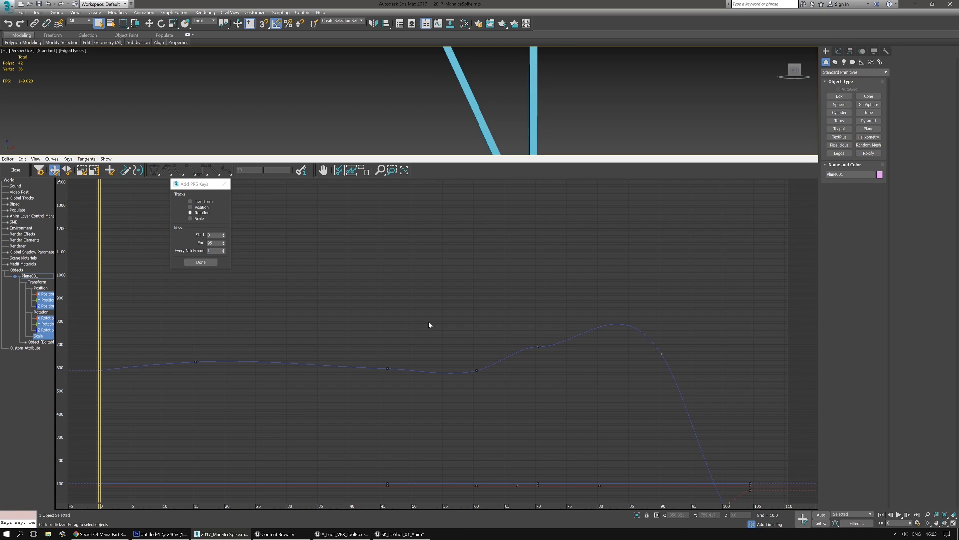
pyautogui.moveTo(287, 276); pyautogui.dragTo(692, 413)
pyautogui.moveTo(693, 295); pyautogui.dragTo(309, 425)
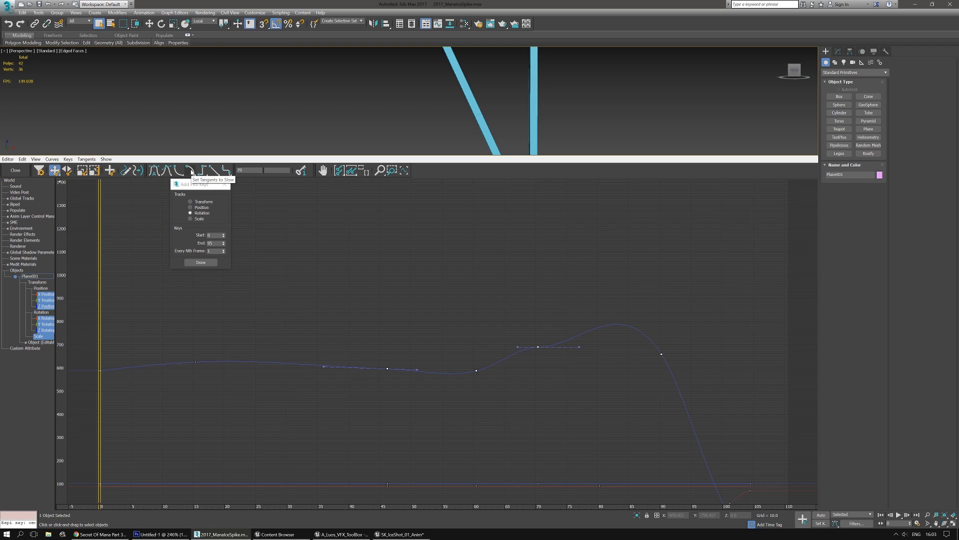
pyautogui.click(494, 298)
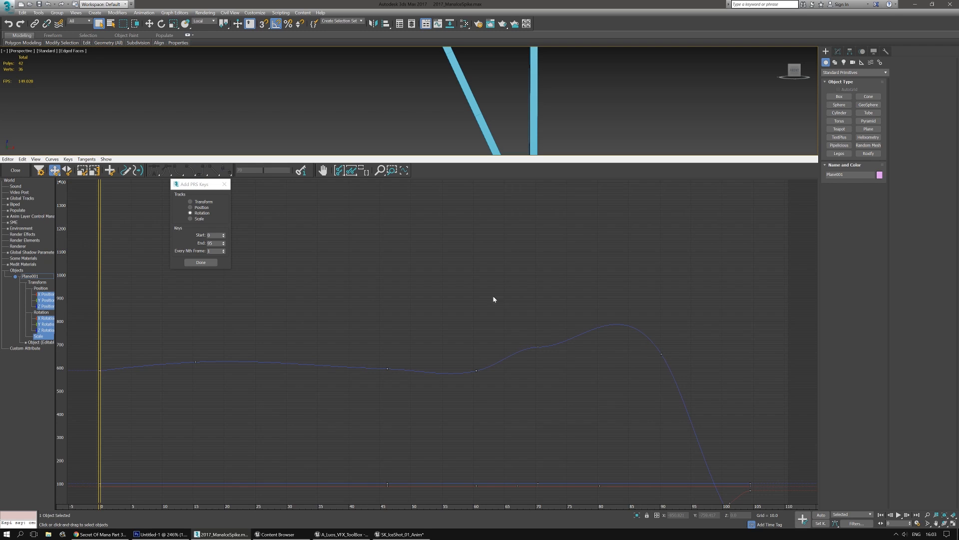
pyautogui.moveTo(363, 281); pyautogui.dragTo(423, 307, button='middle')
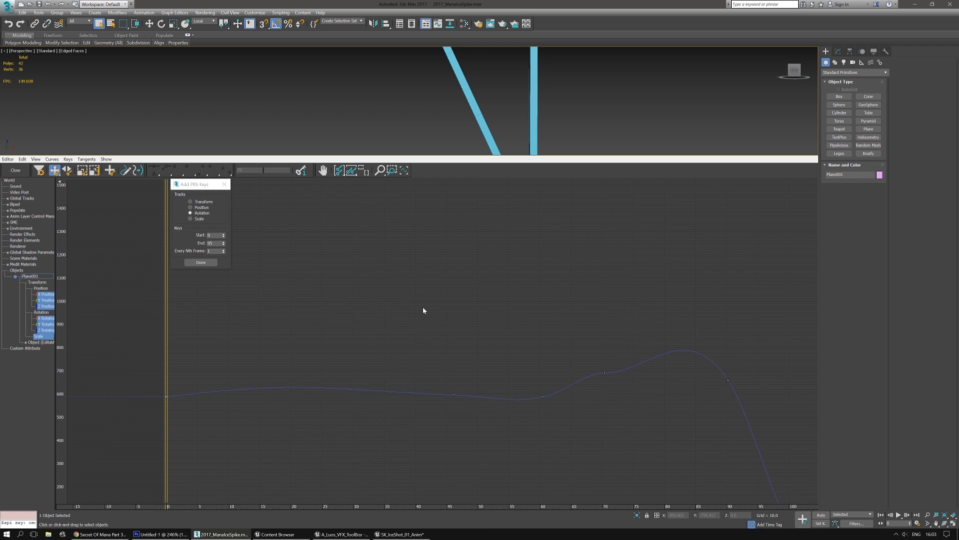
# Step: Isolate Plane001's Y Rotation curve and set the tangents of its keys from frame 46 to frame 80 to smooth
pyautogui.click(46, 325)
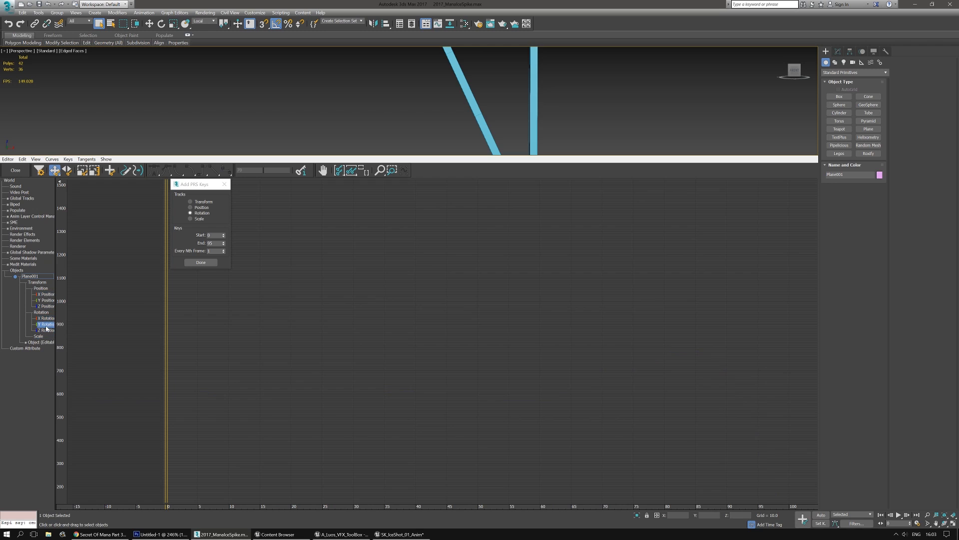
pyautogui.click(352, 170)
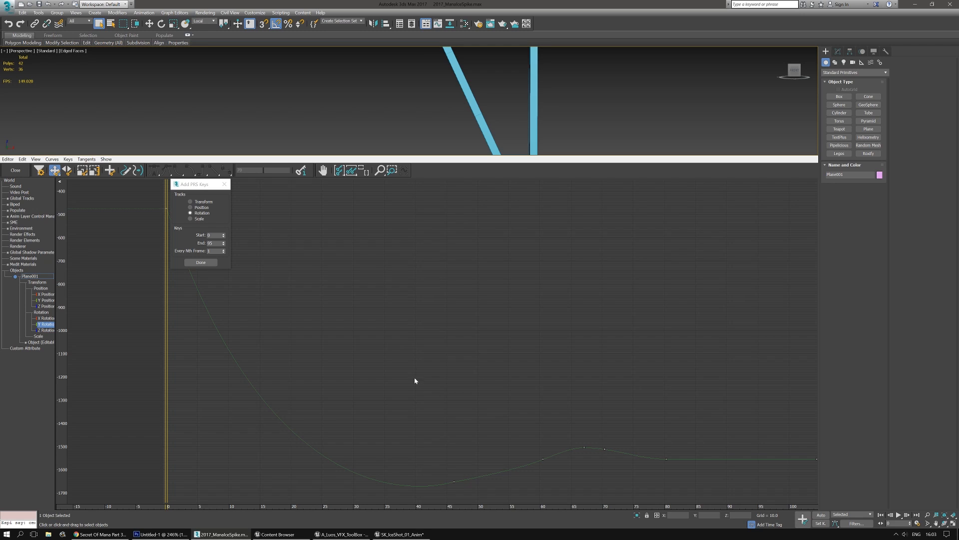
pyautogui.moveTo(687, 483)
pyautogui.mouseDown()
pyautogui.moveTo(692, 492)
pyautogui.moveTo(678, 487)
pyautogui.mouseUp()
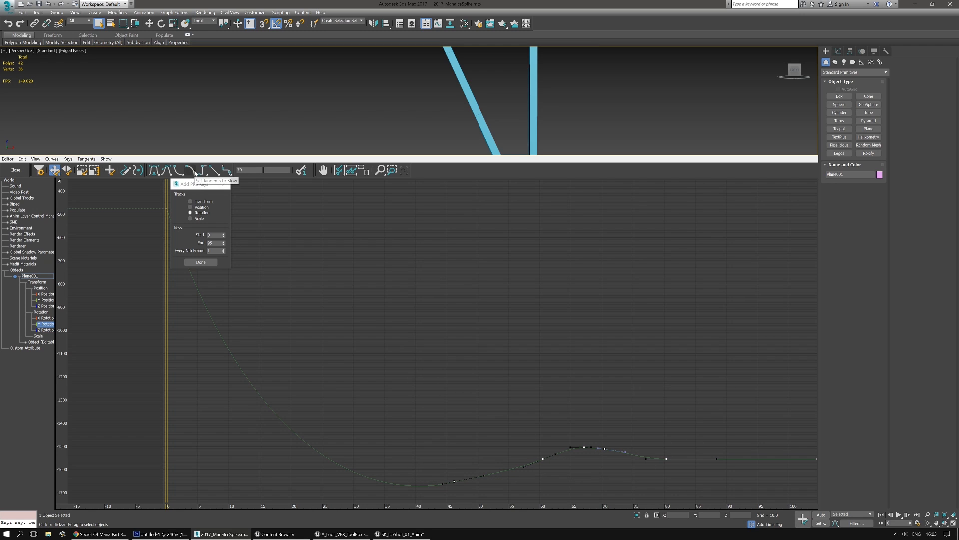
pyautogui.click(228, 171)
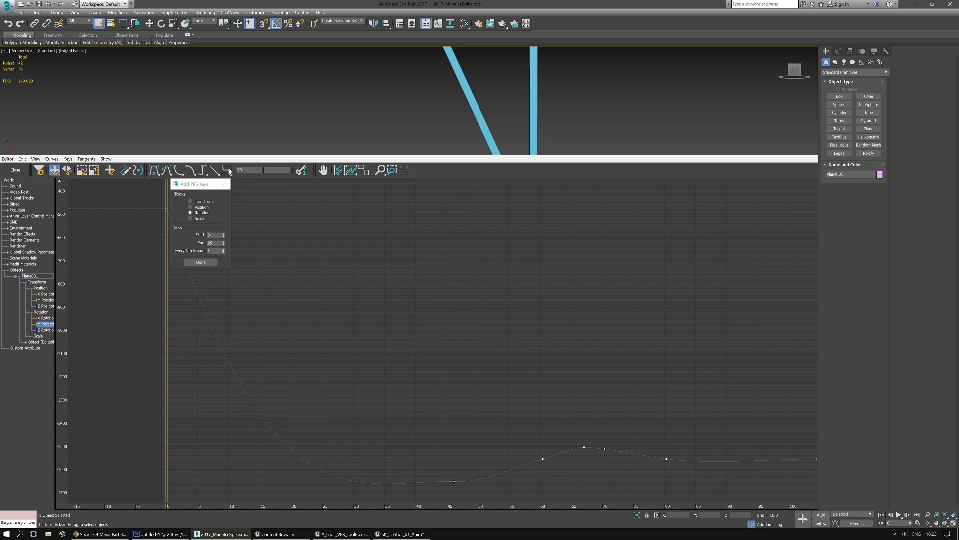
pyautogui.moveTo(471, 452); pyautogui.dragTo(505, 364, button='middle')
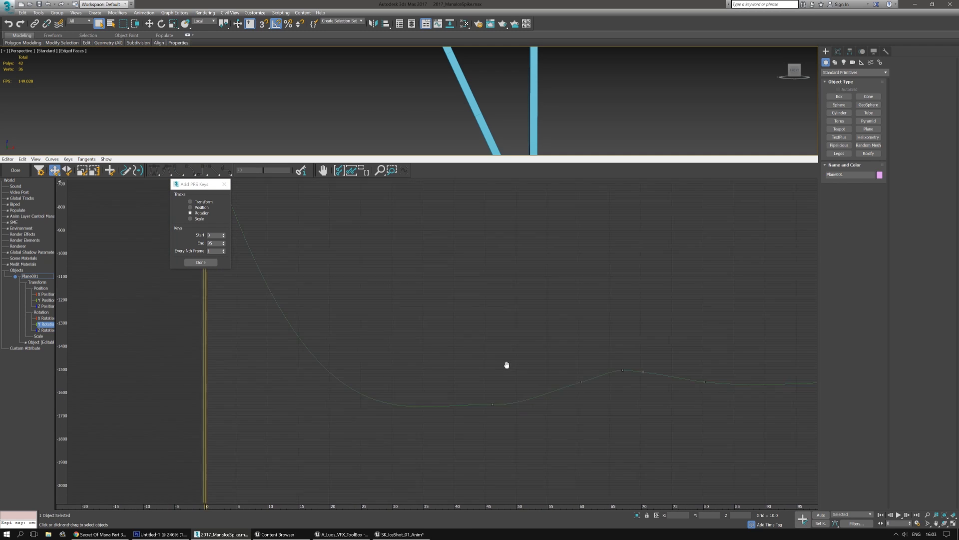
# Step: Set the frame 46 key of the Y Rotation curve to fast tangents and close the Curve Editor
pyautogui.click(494, 400)
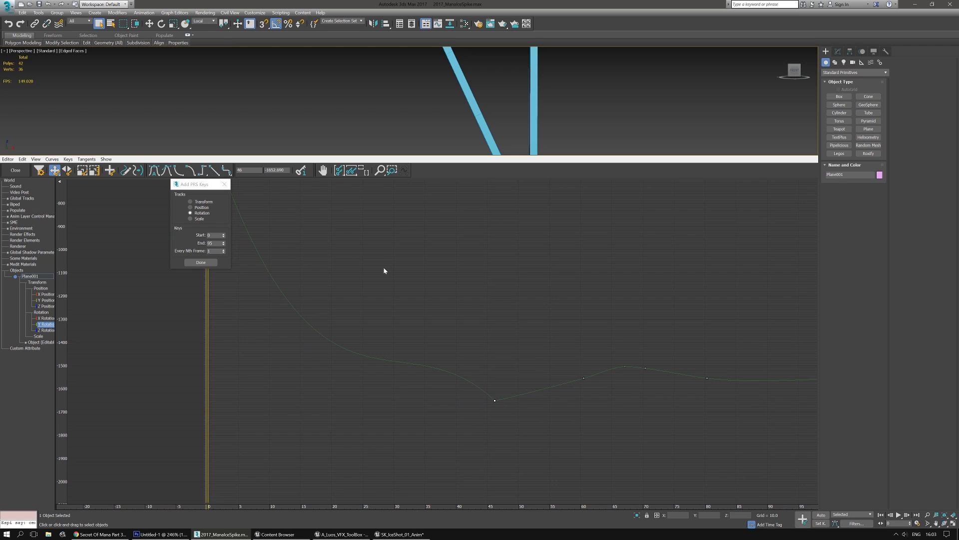
pyautogui.click(179, 171)
pyautogui.moveTo(383, 417); pyautogui.dragTo(436, 408)
pyautogui.click(12, 171)
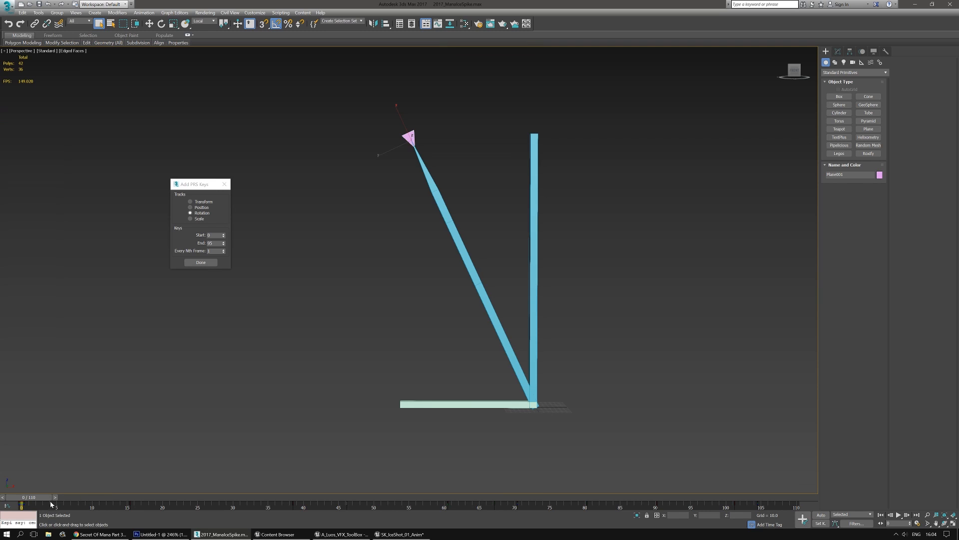
# Step: Preview the animation, return to frame 0 and add rotation keys to Plane001 on every frame up to 105
pyautogui.moveTo(50, 498); pyautogui.dragTo(683, 522)
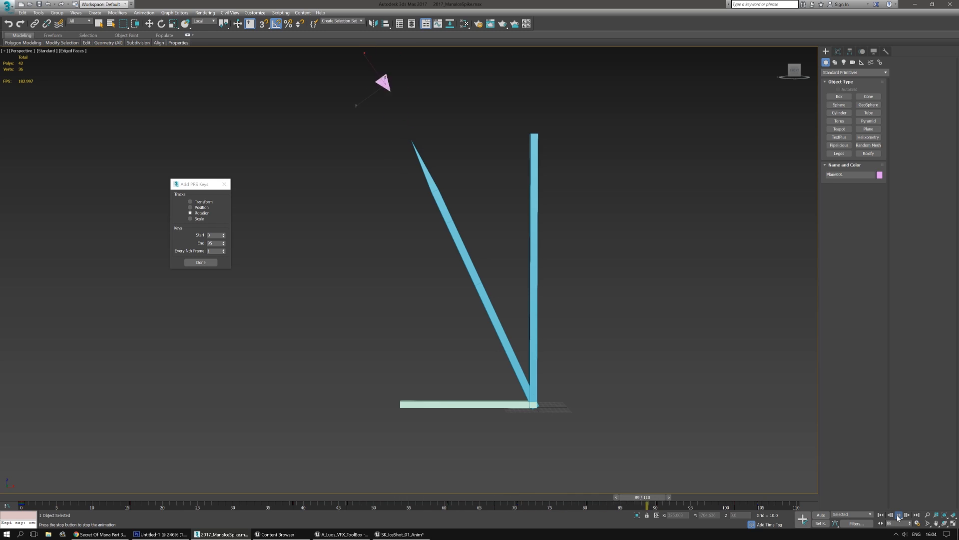
pyautogui.press('/')
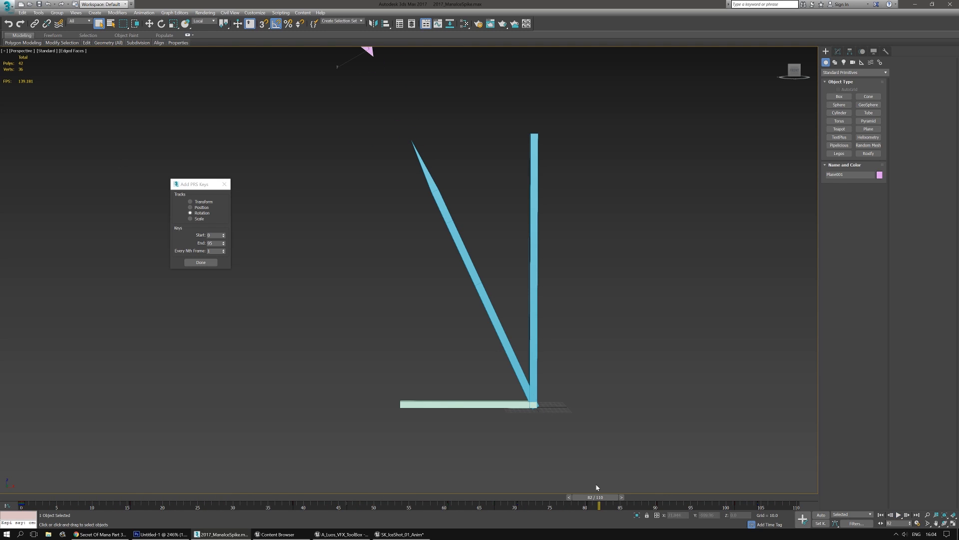
pyautogui.moveTo(591, 498); pyautogui.dragTo(10, 499)
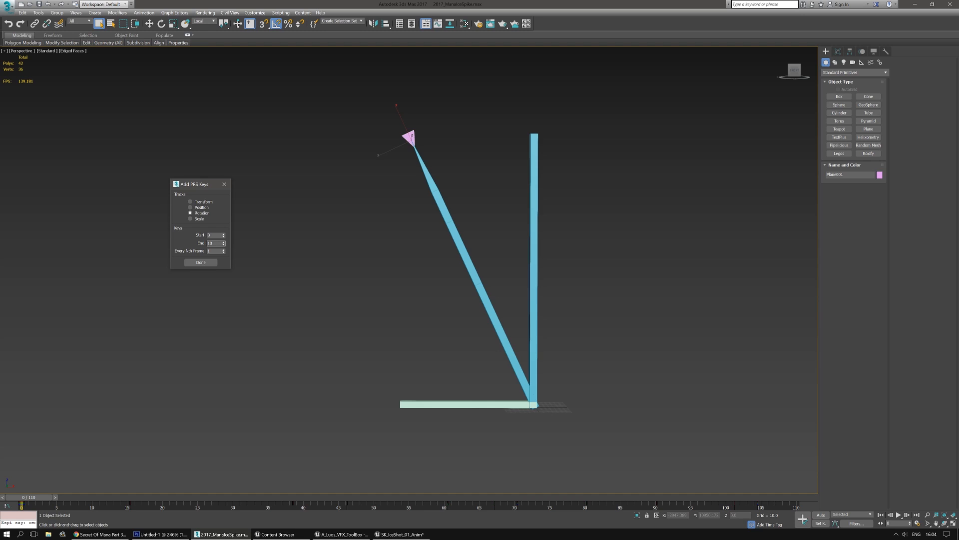
pyautogui.click(201, 263)
# Step: Export the animated Plane001 as FBX with baked animation, overwriting the existing SK_IceShot_01.FBX
pyautogui.click(8, 7)
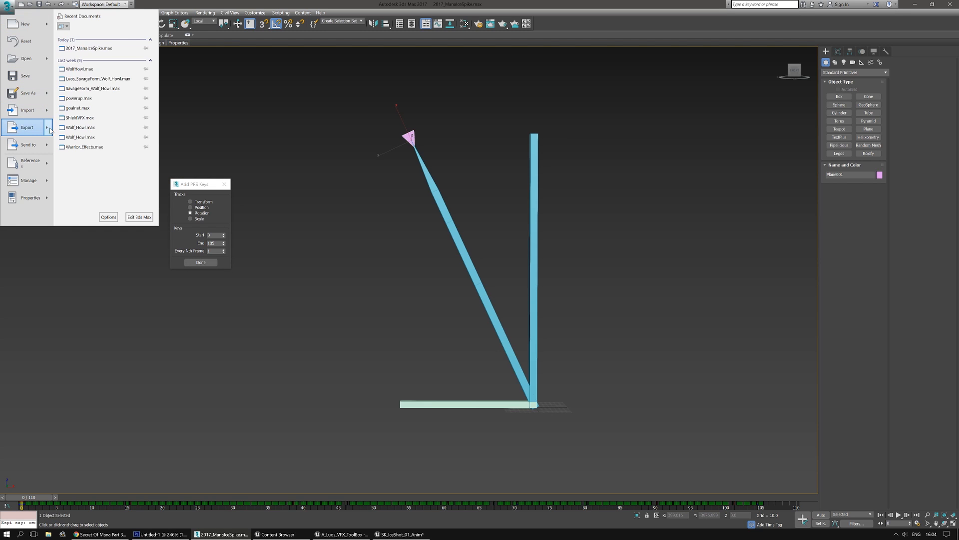
pyautogui.moveTo(48, 131)
pyautogui.click(86, 63)
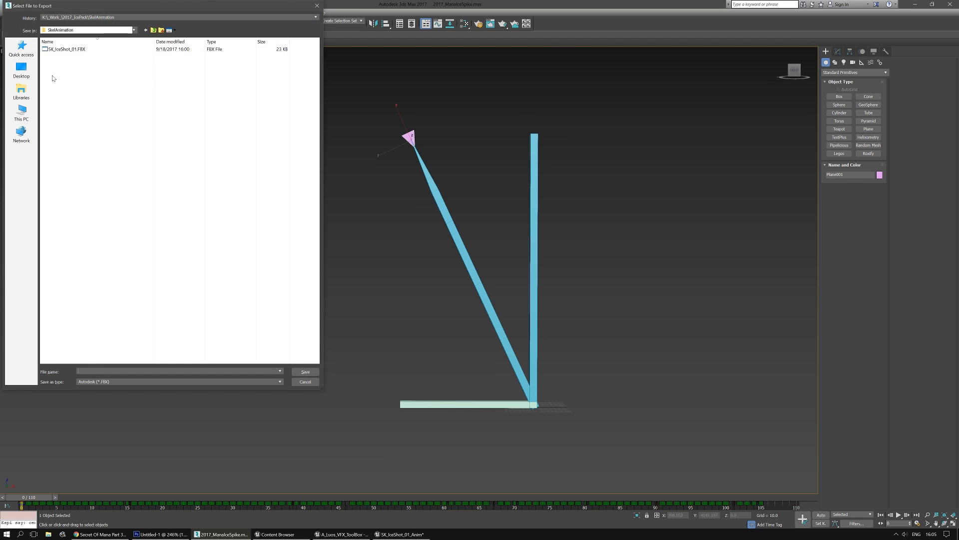
pyautogui.doubleClick(66, 50)
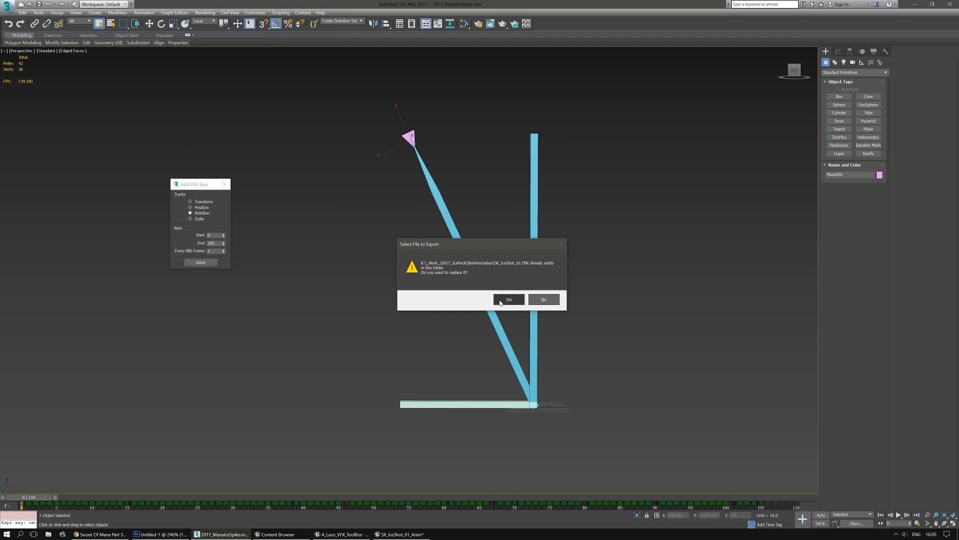
pyautogui.click(500, 302)
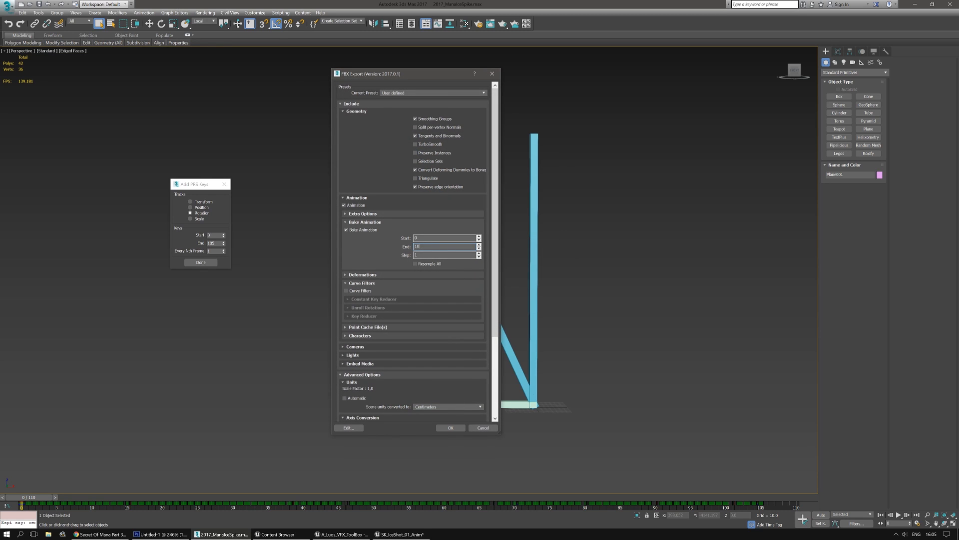
pyautogui.click(449, 427)
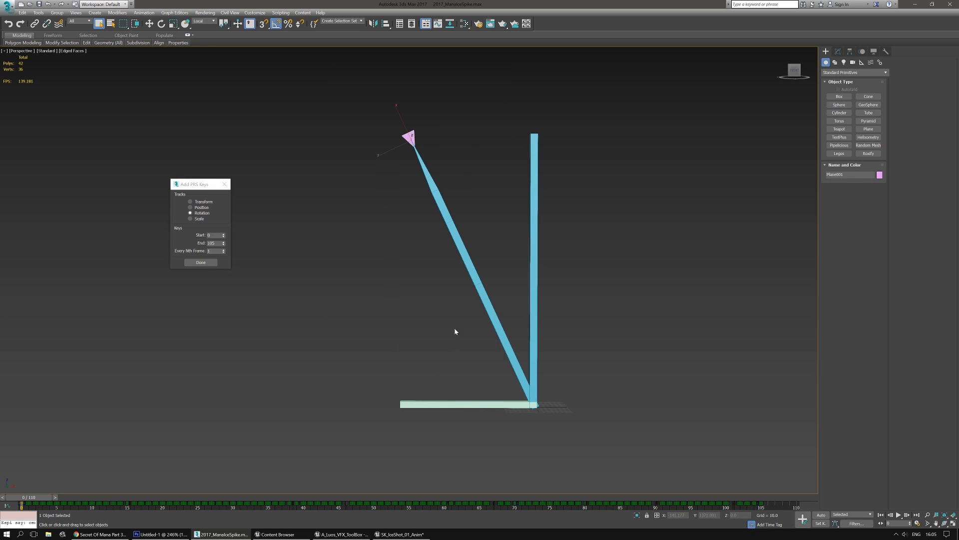
# Step: Switch to Unreal Engine and attach the Ice_SOMShard_01_LP mesh to Plane001Socket as a preview asset to check the reimported animation
pyautogui.hotkey('alt', 'Tab')
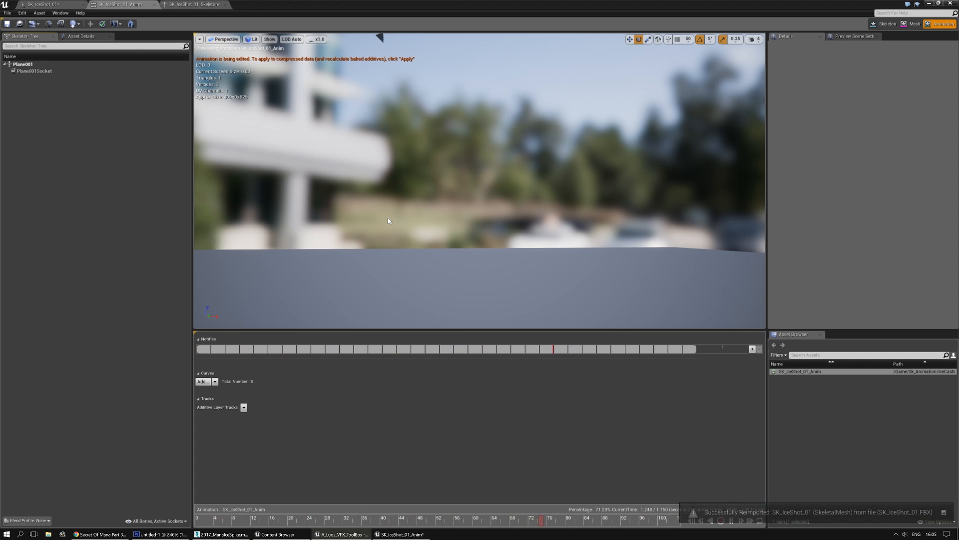
pyautogui.click(33, 71)
pyautogui.rightClick(33, 73)
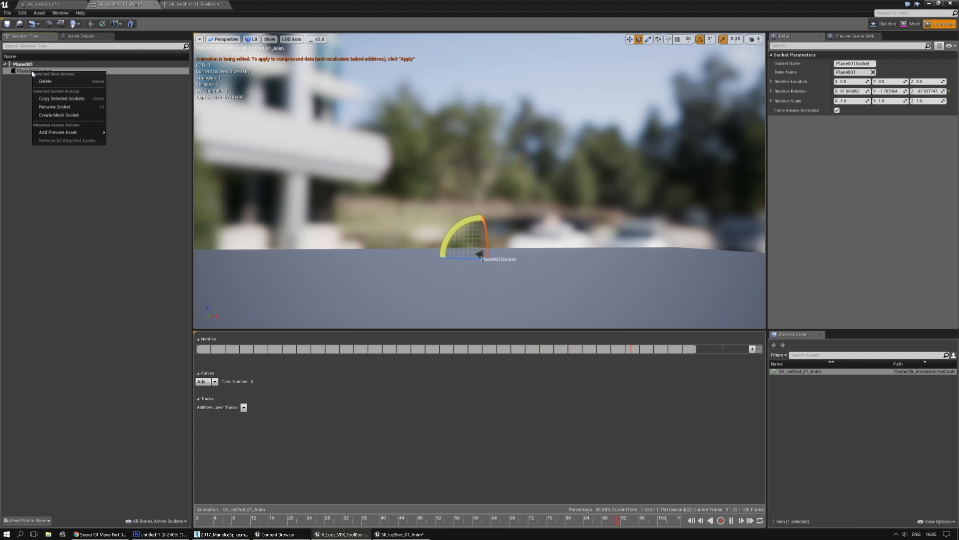
pyautogui.moveTo(67, 134)
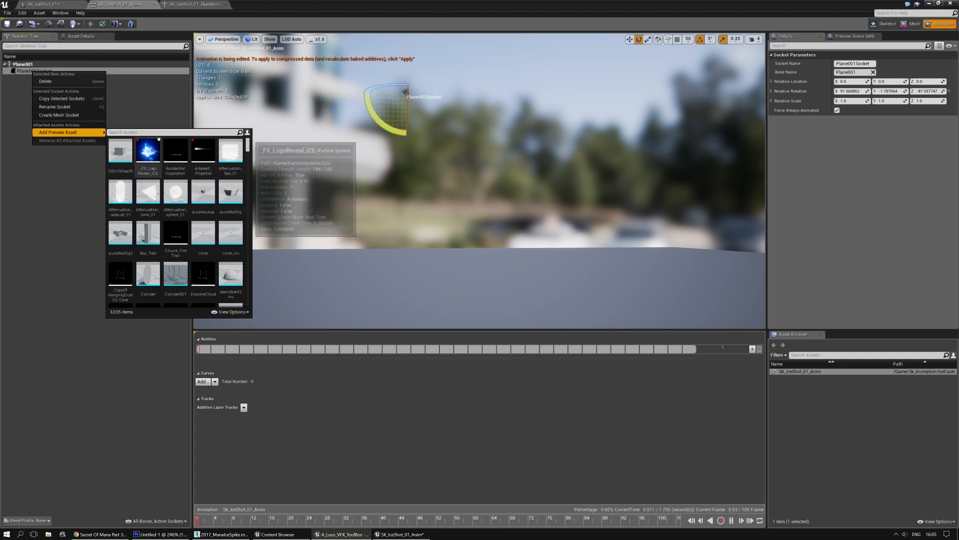
pyautogui.write('soms')
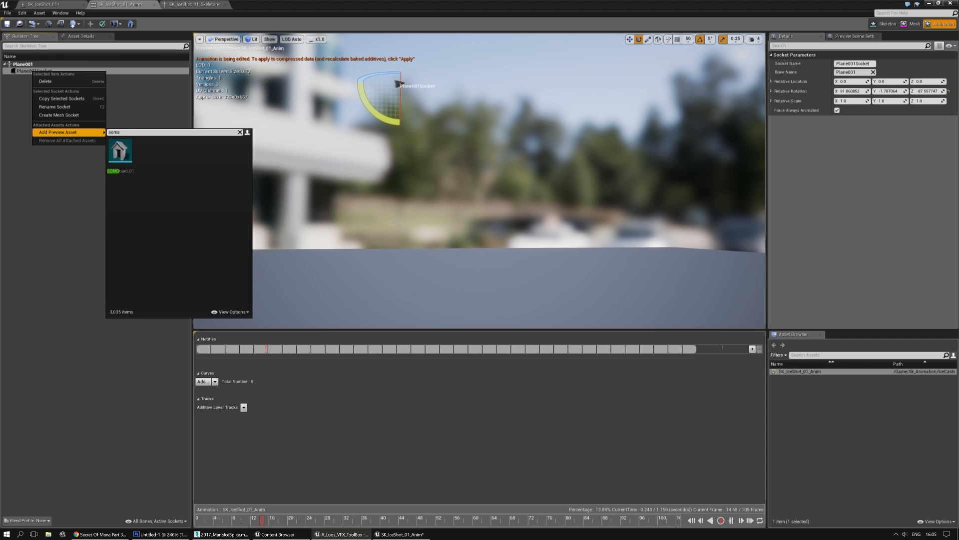
pyautogui.click(121, 155)
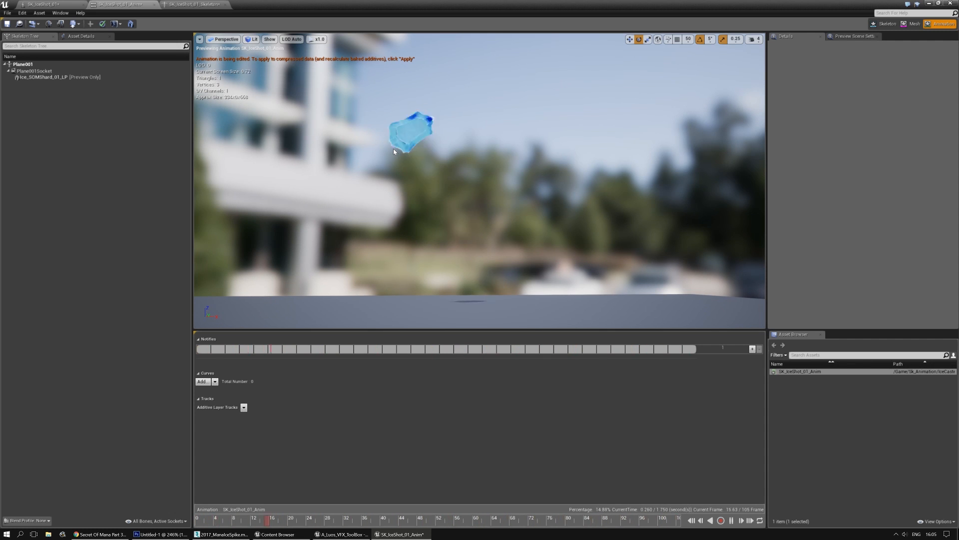
pyautogui.moveTo(409, 154); pyautogui.dragTo(420, 154, button='right')
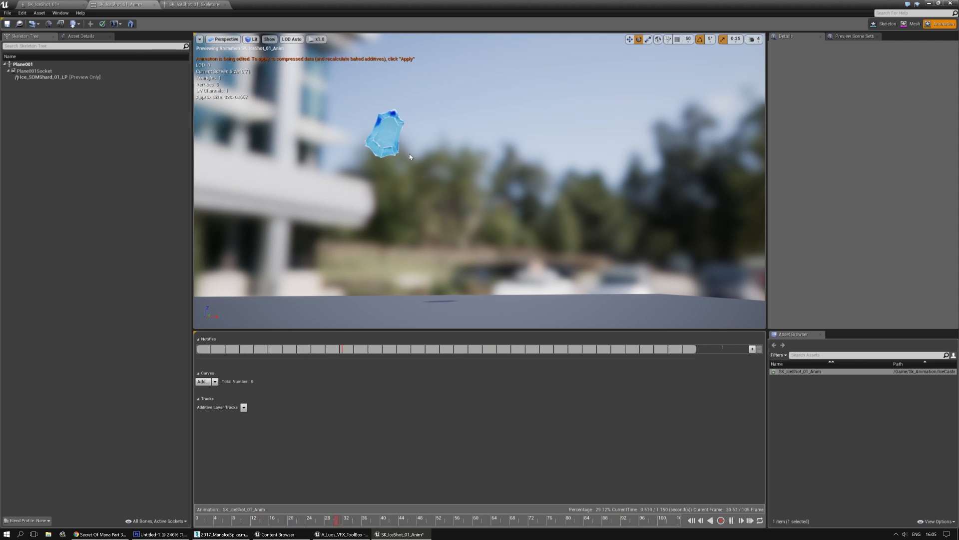